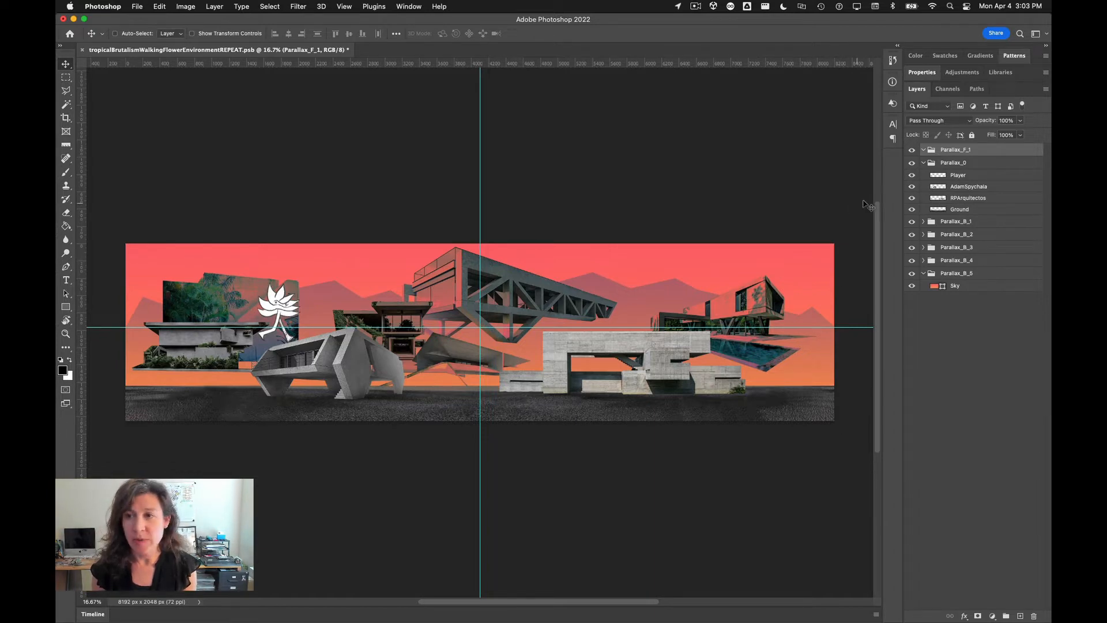
Step: Select the Ground layer and check its bounds with Free Transform, confirming without changes
click(961, 210)
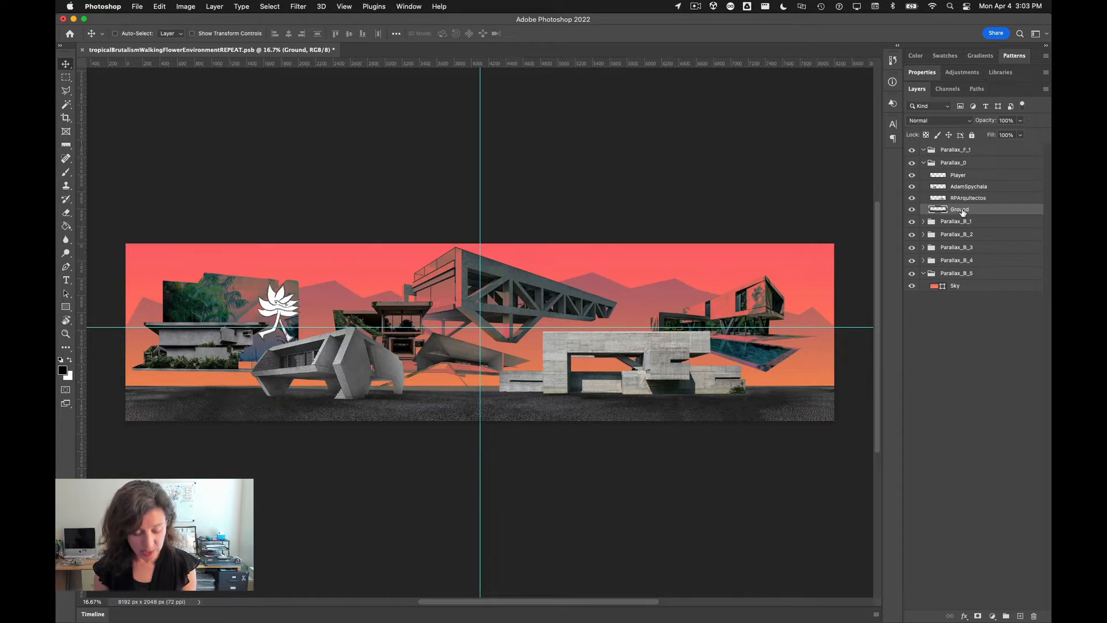
key(super+t)
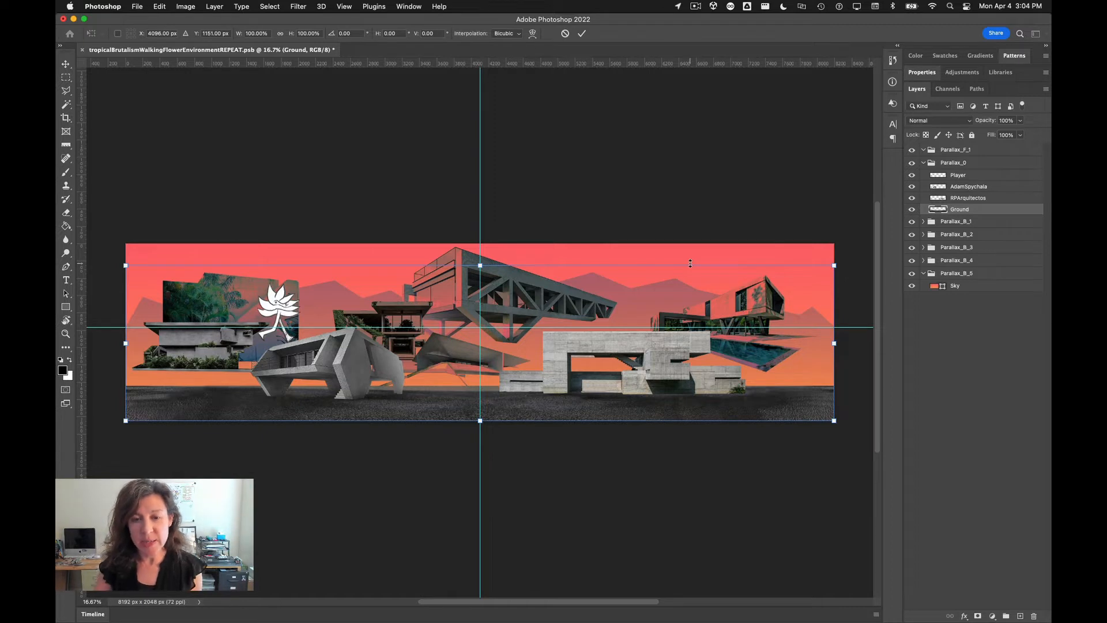
key(Return)
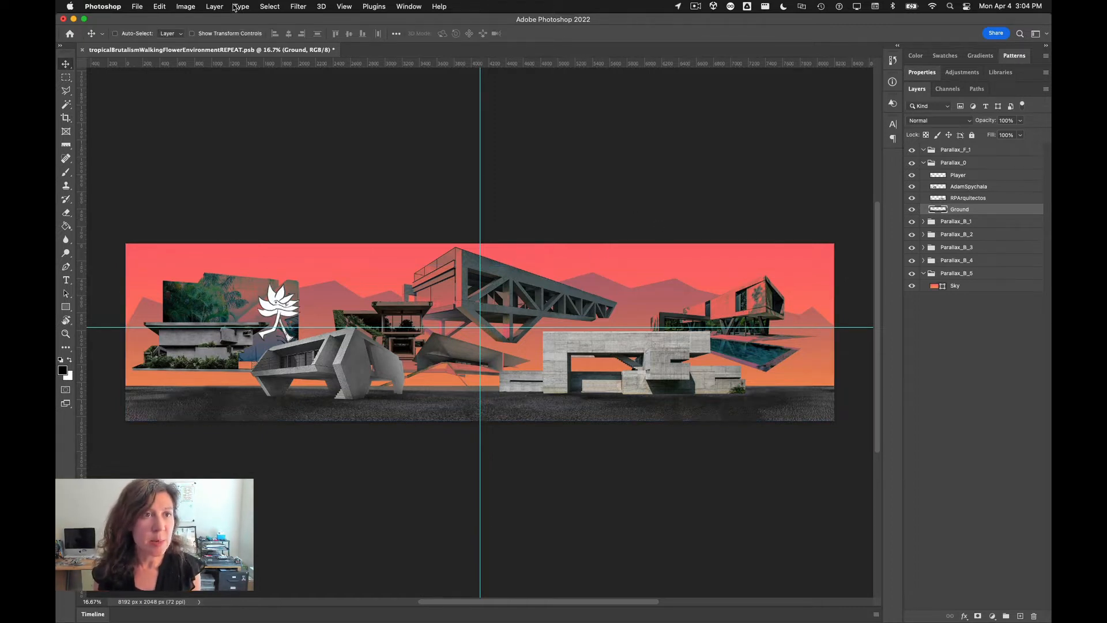
Step: Turn on Pattern Preview to check how the environment image tiles when repeated
click(349, 9)
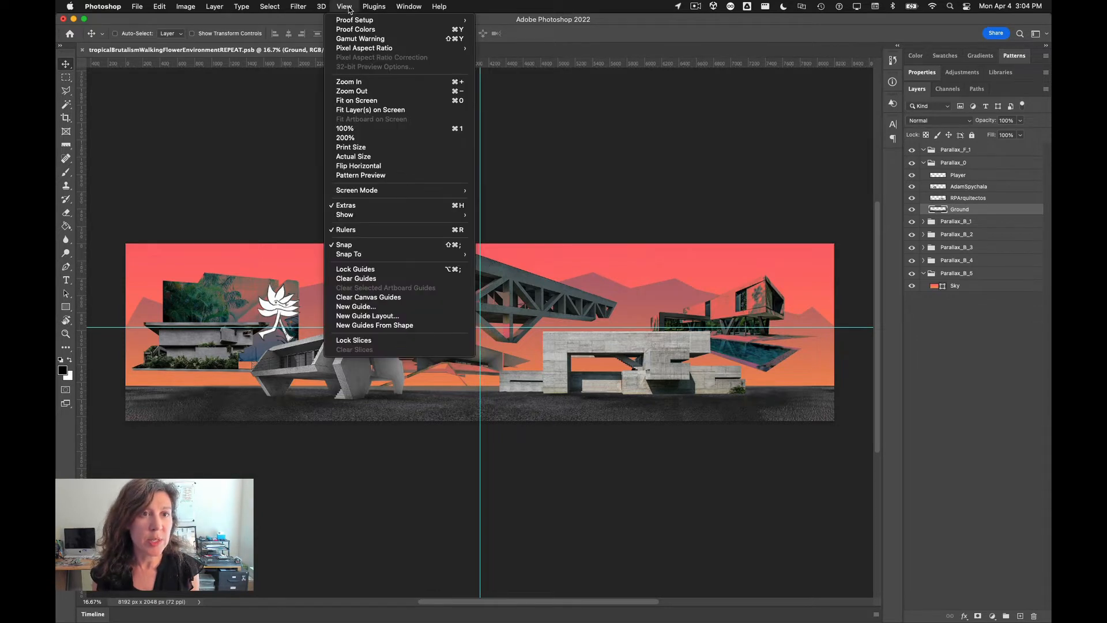
click(378, 176)
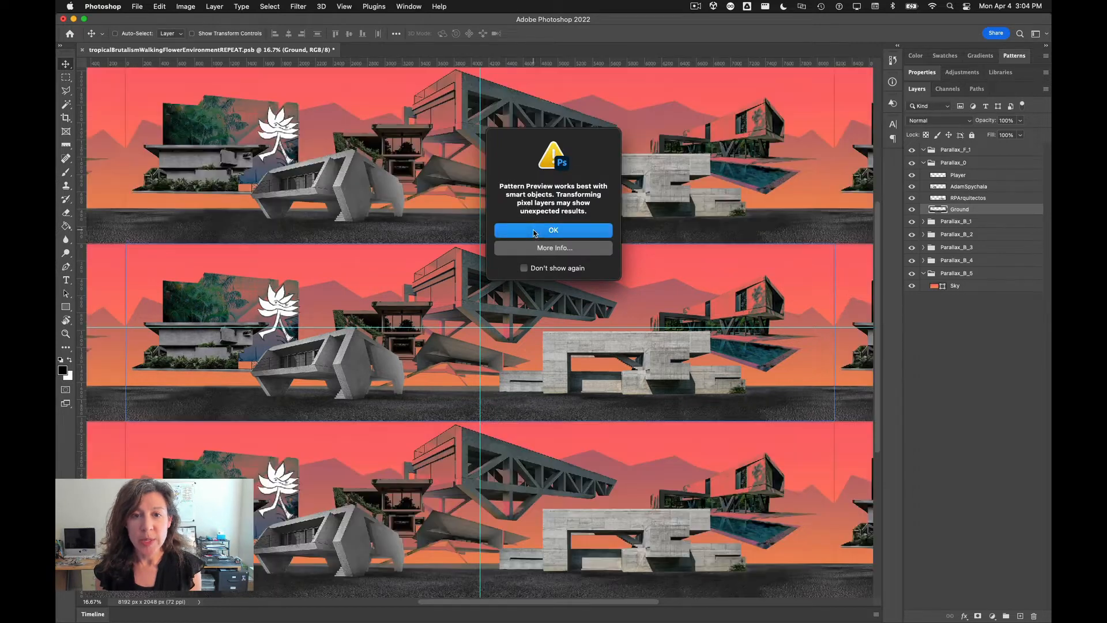
click(534, 231)
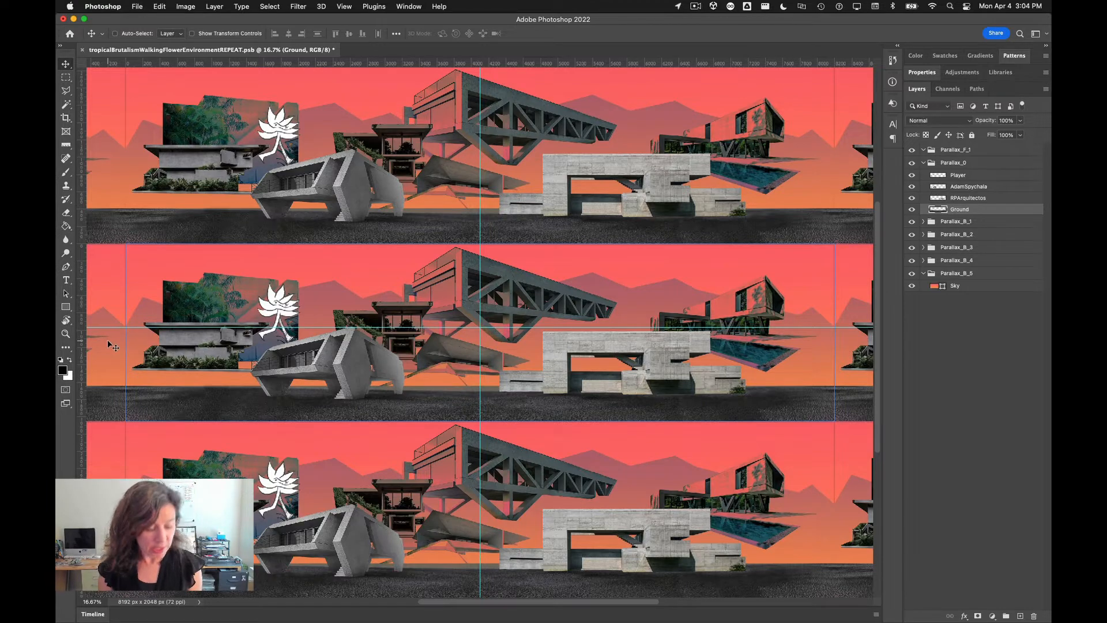
drag(110, 345, 395, 302)
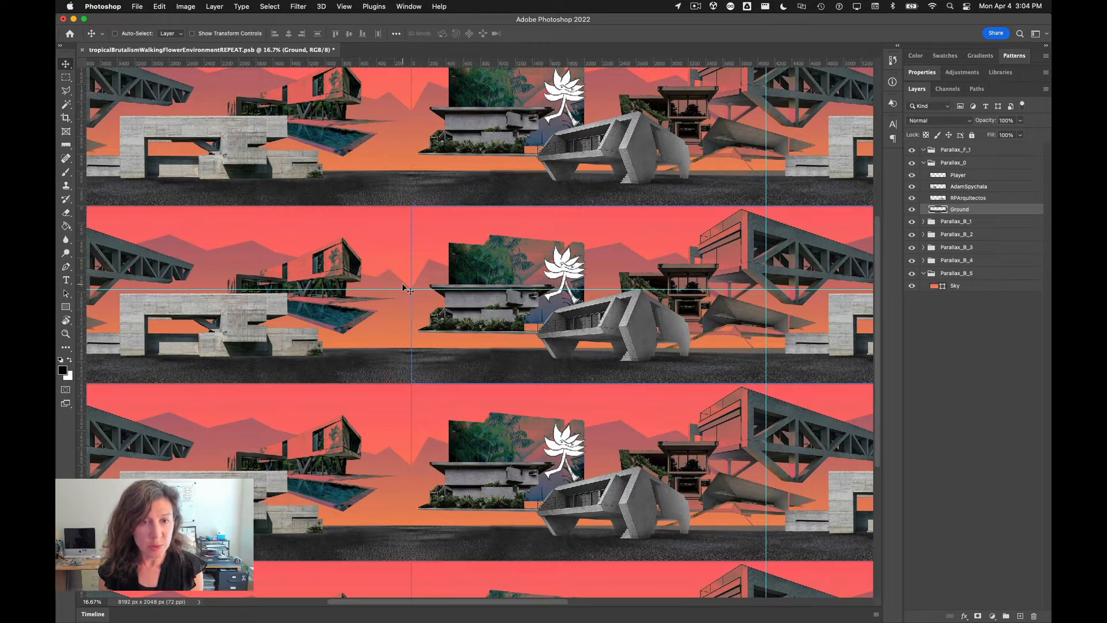
alt+scroll(401, 289, up, 3)
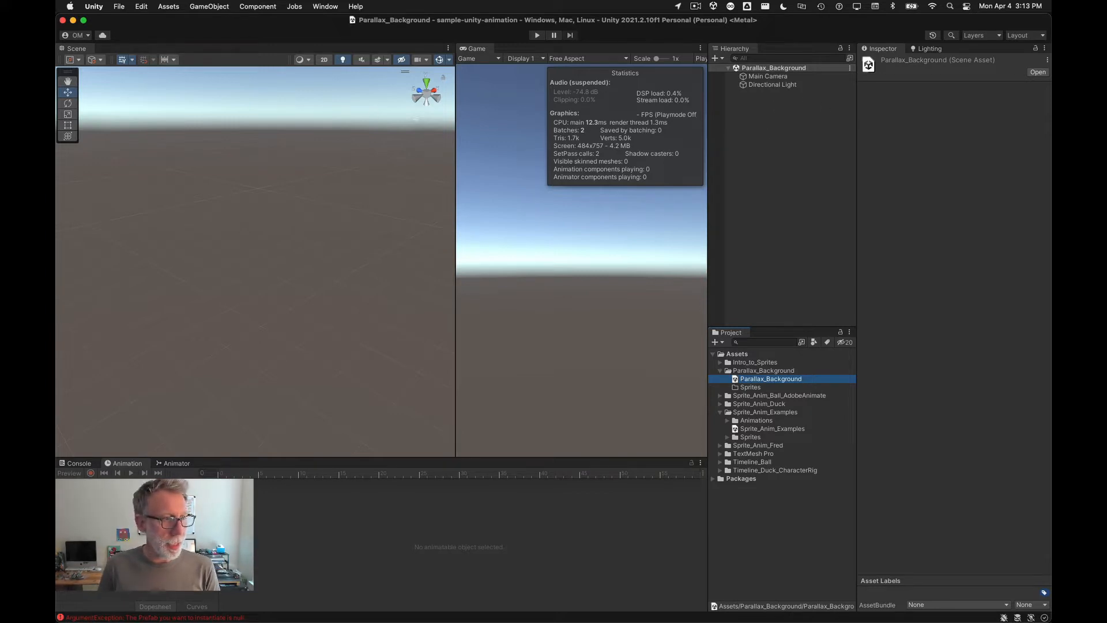
Step: Disable Use as Rig in the tropicalBrutalismWalkingFlowerEnvironmentREPEAT PSB asset's import settings and expand its sprite list
drag(623, 186, 754, 394)
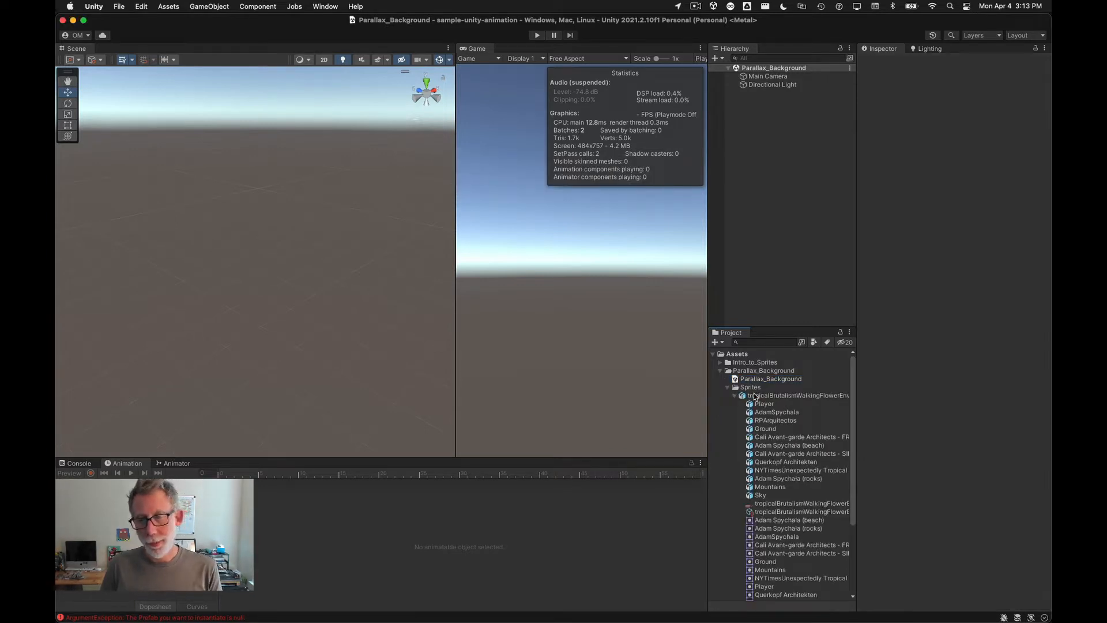
click(754, 397)
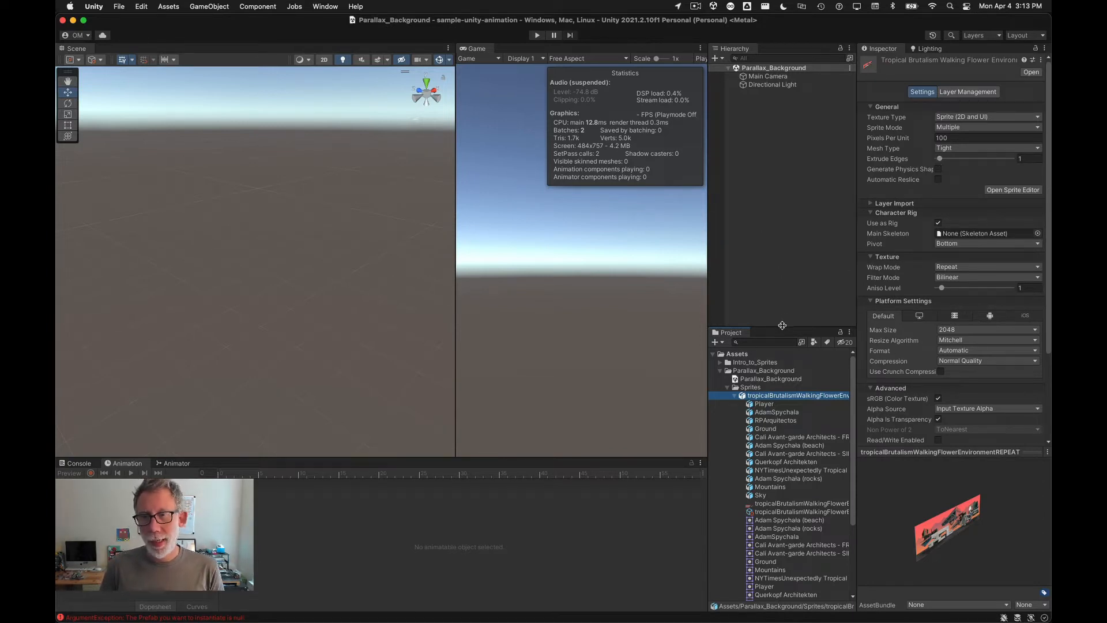
drag(776, 327, 779, 163)
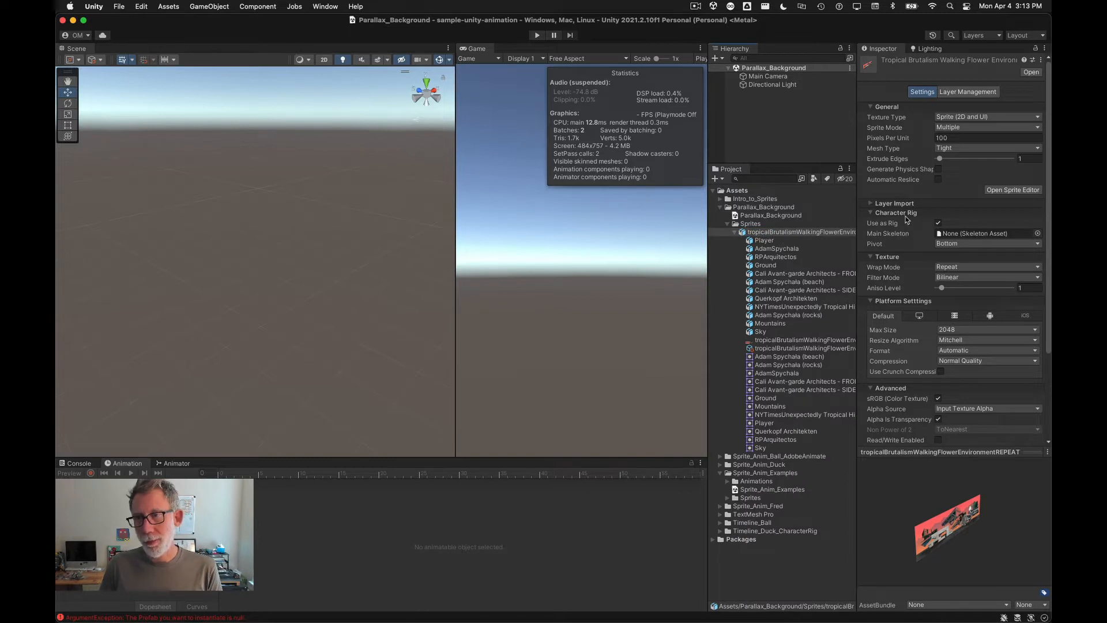
click(937, 224)
scroll(1004, 372, down, 5)
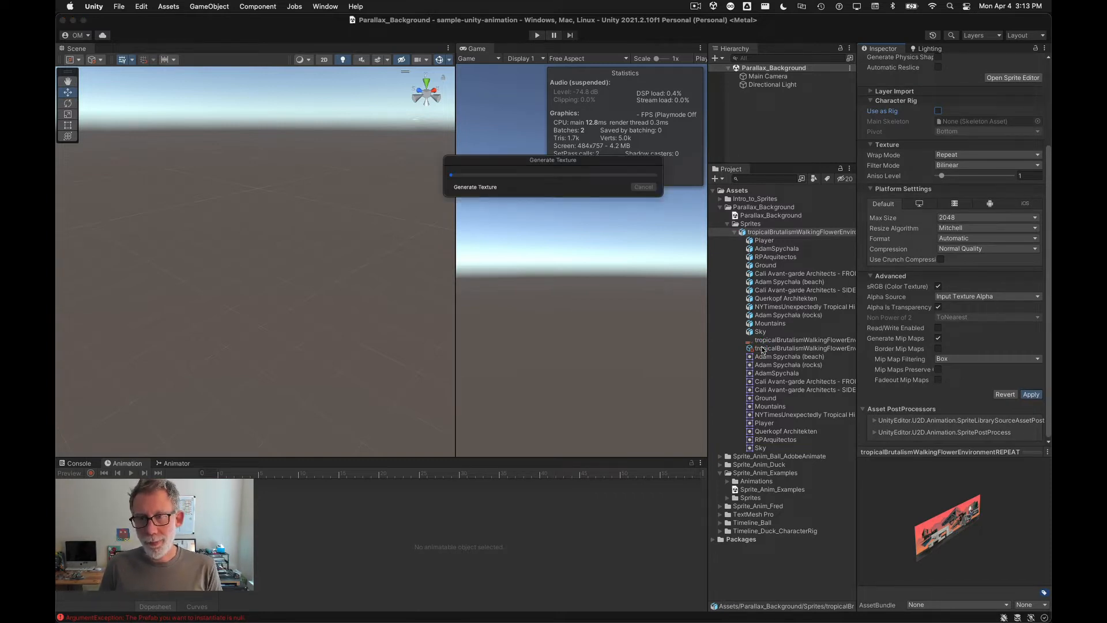
click(736, 231)
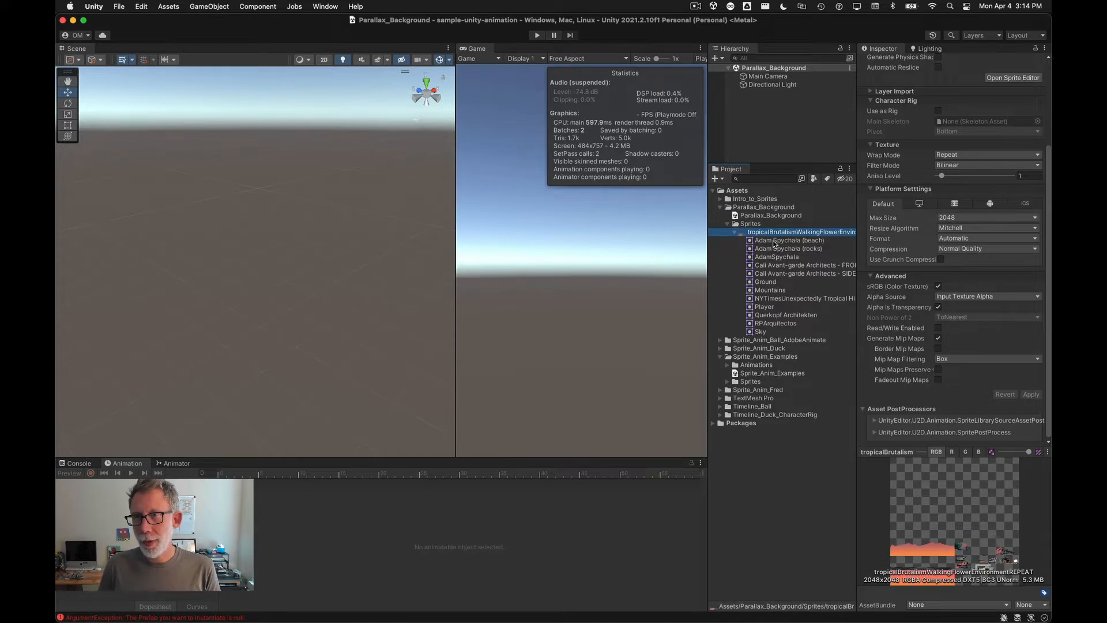
key(super+Tab)
click(423, 309)
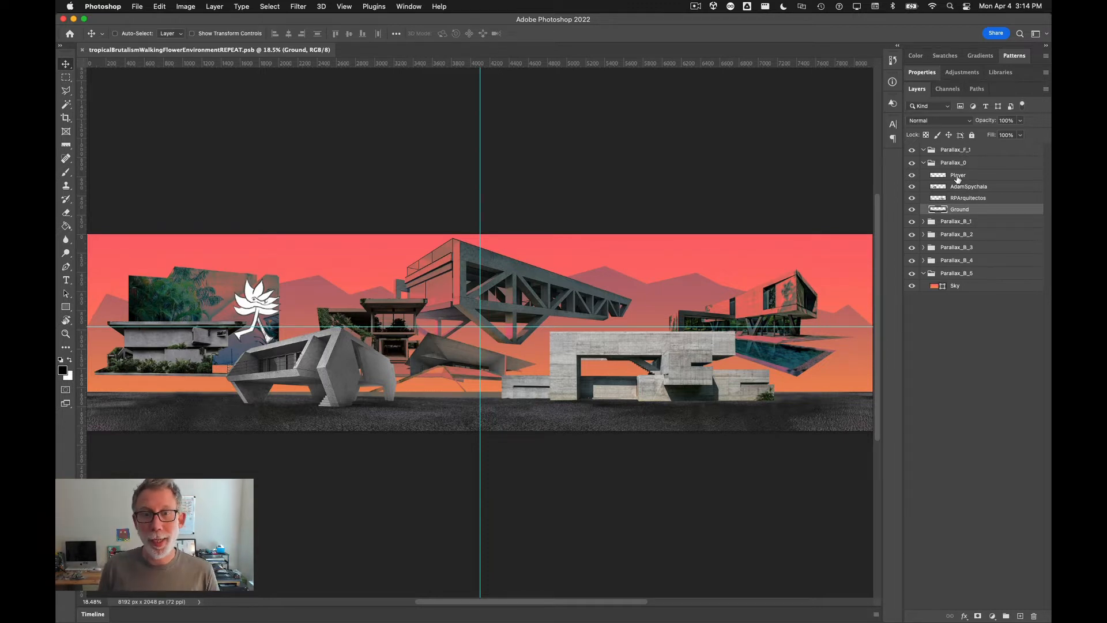
key(super+Tab)
key(super+Tab)
key(super+Tab)
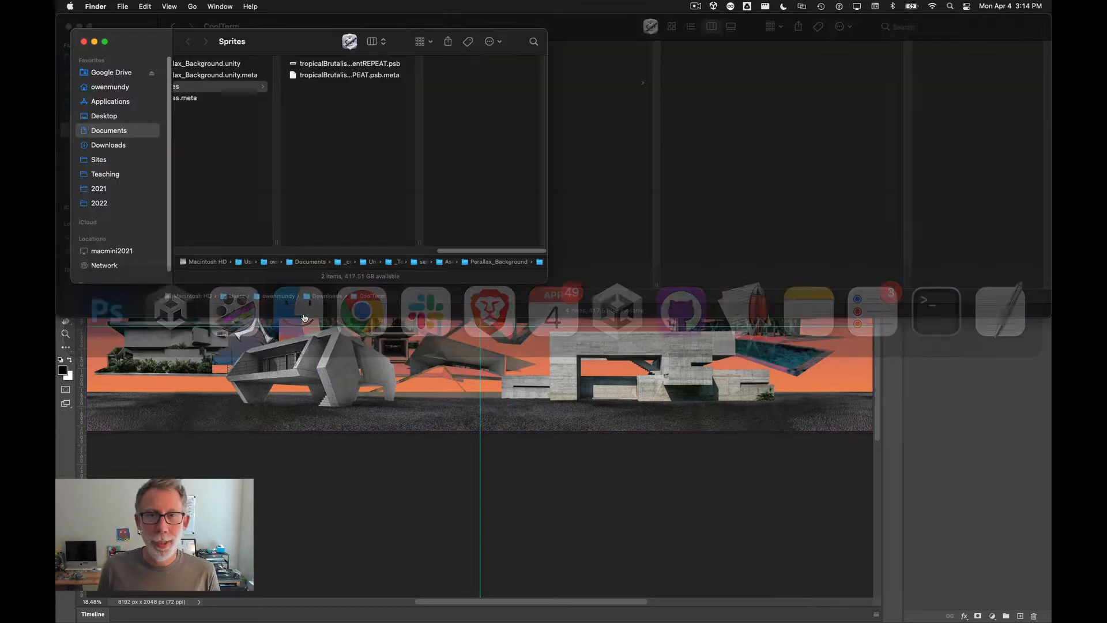
Step: Preview parallax-example.gif from the examples folder with Quick Look
drag(1051, 104, 395, 137)
key(Down)
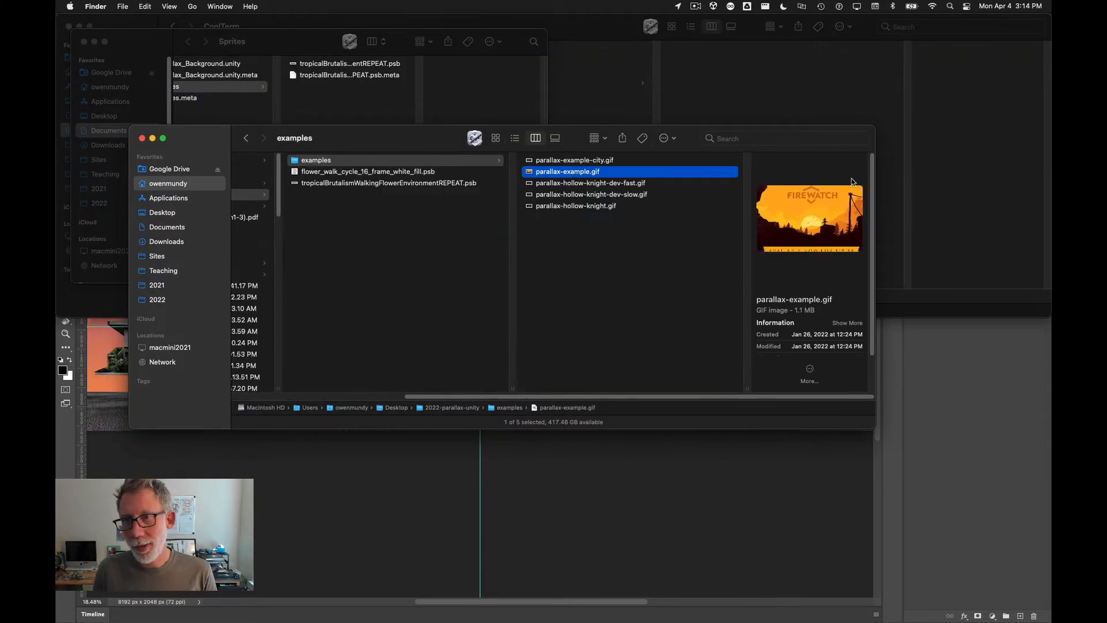
key(space)
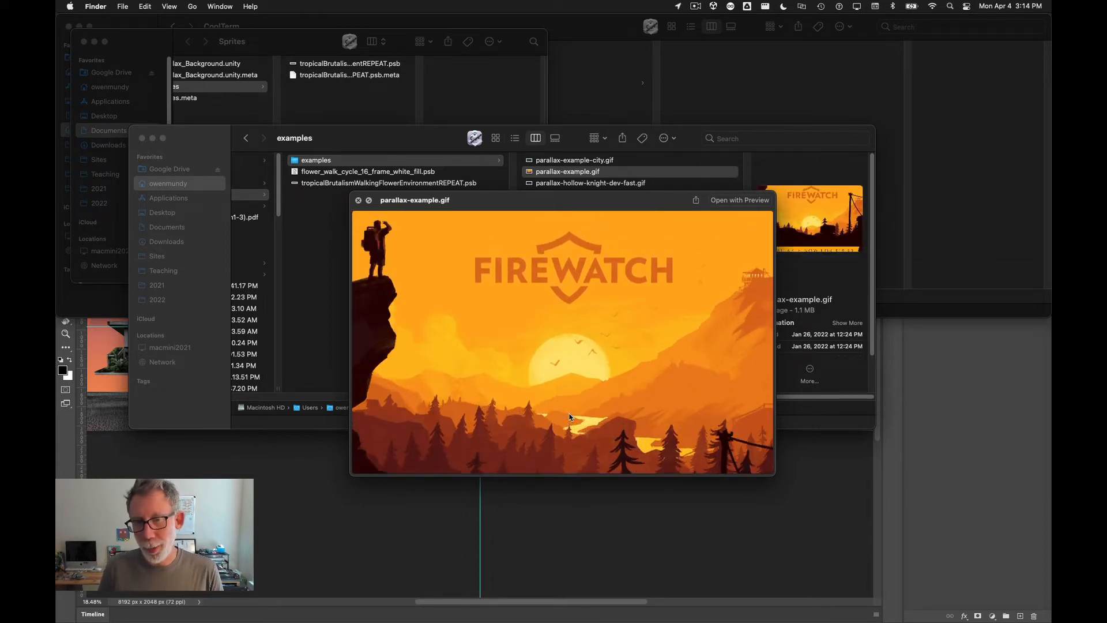
key(space)
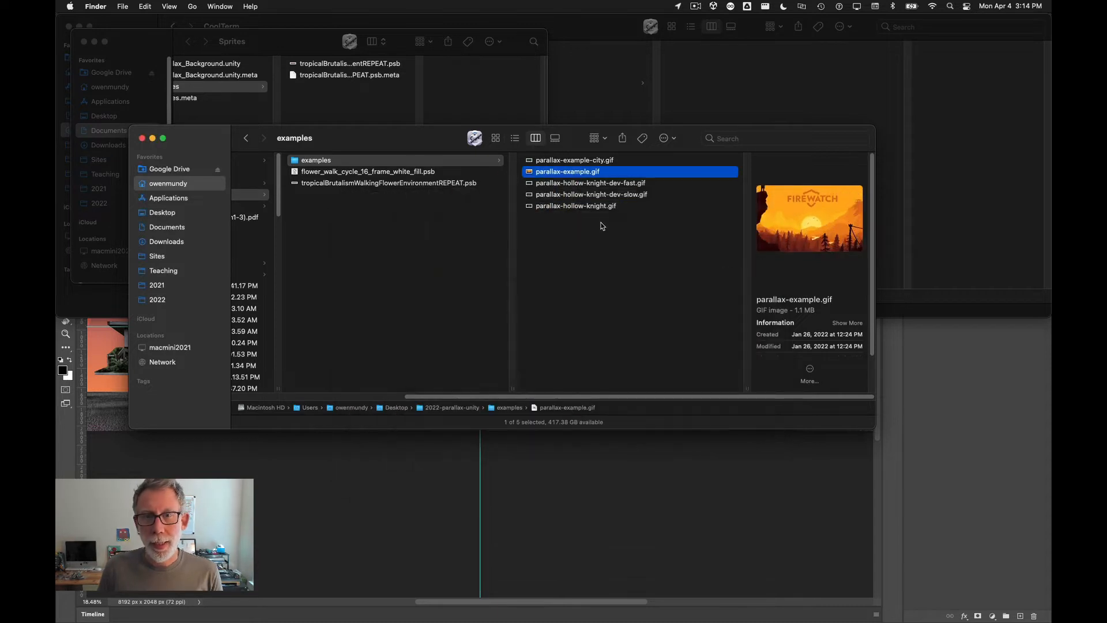
Step: Preview parallax-hollow-knight-dev-slow.gif with Quick Look at a larger size
click(569, 195)
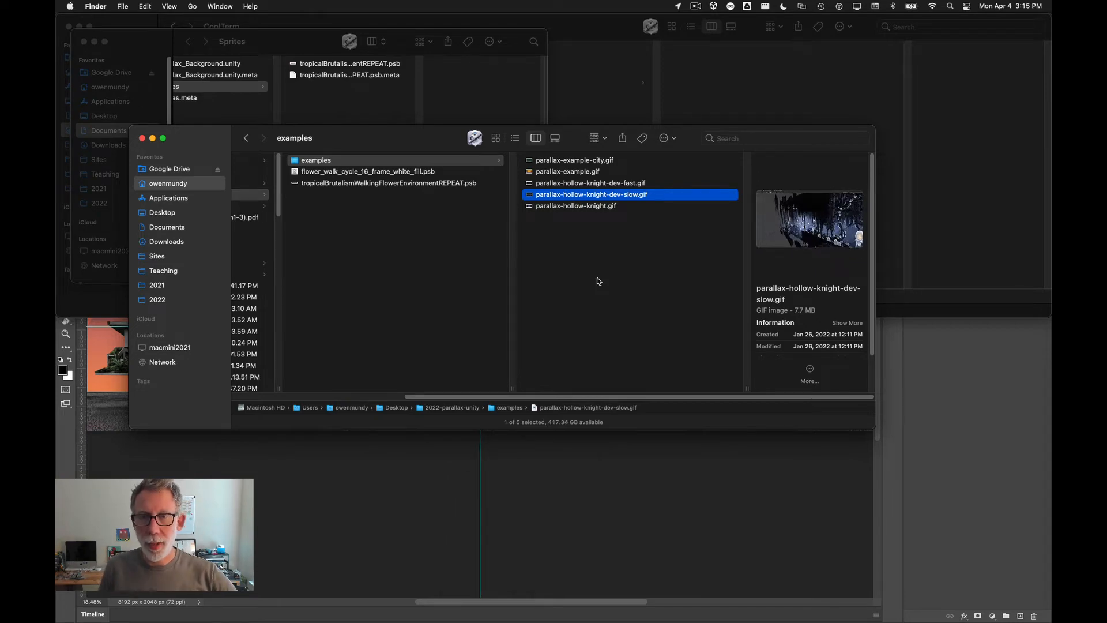
key(space)
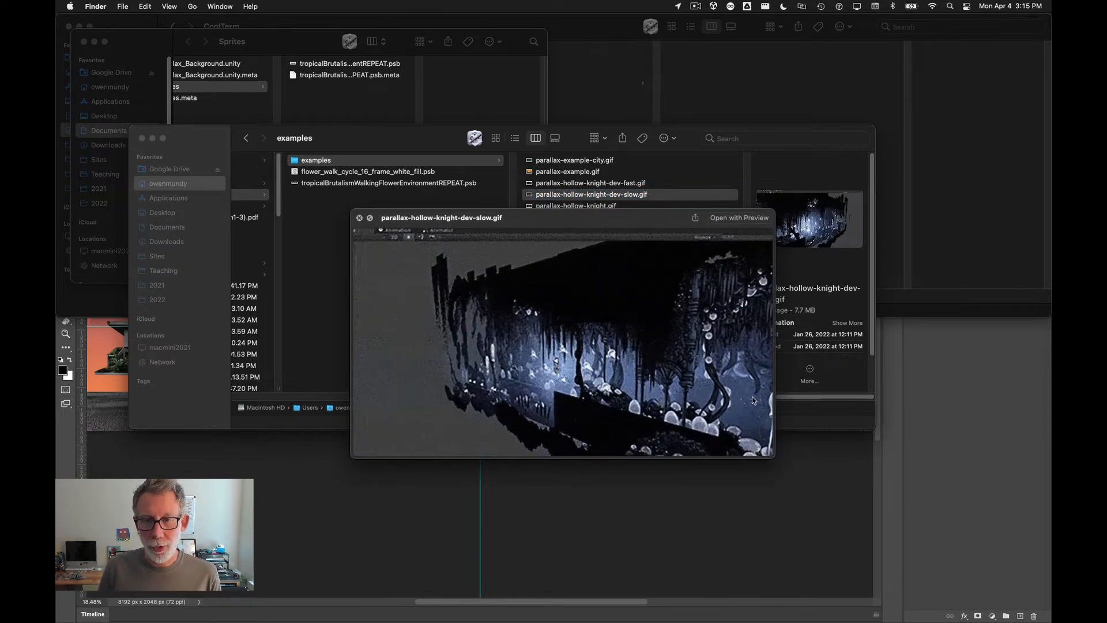
alt+drag(774, 456, 996, 572)
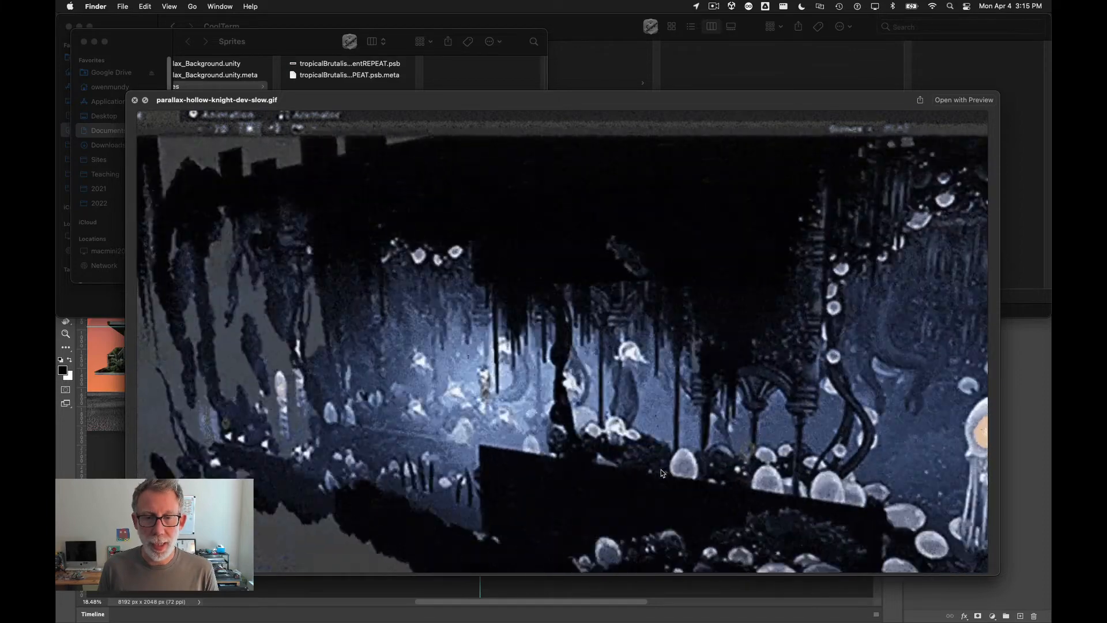
key(space)
Step: Return to the PSB asset's Layer Management view and expand each Parallax layer group to inspect its layers
key(super+Tab)
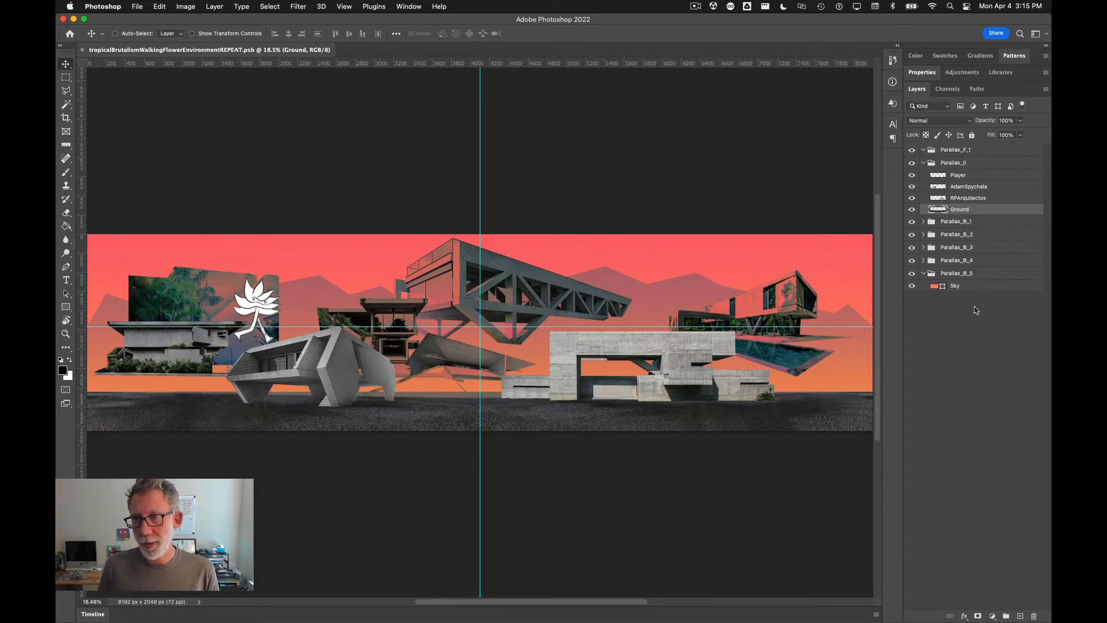
key(super+Tab)
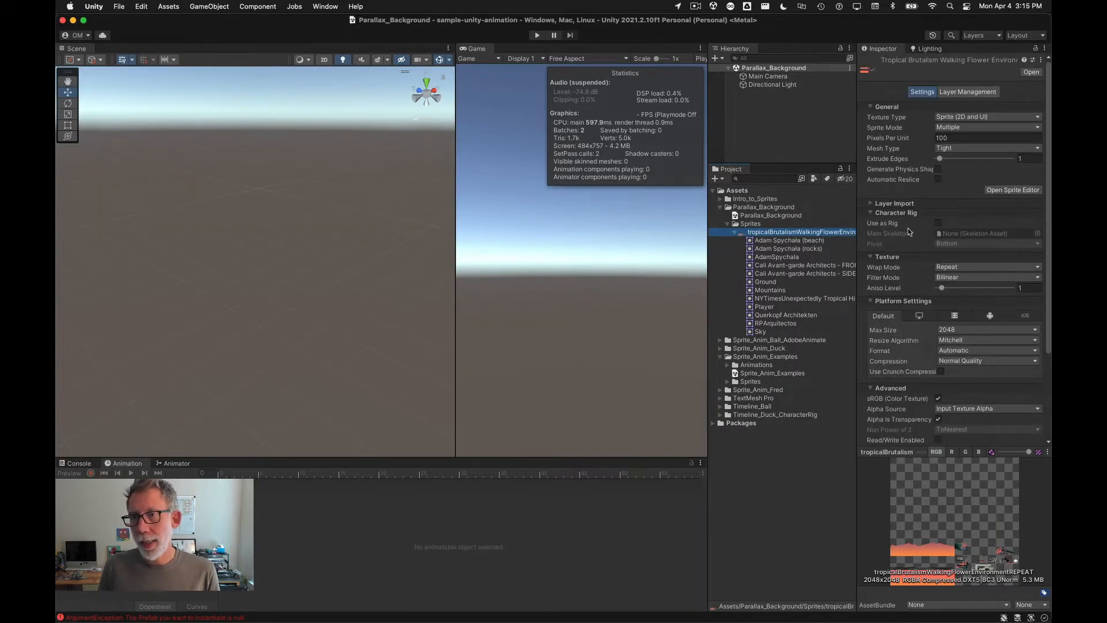
scroll(932, 213, up, 5)
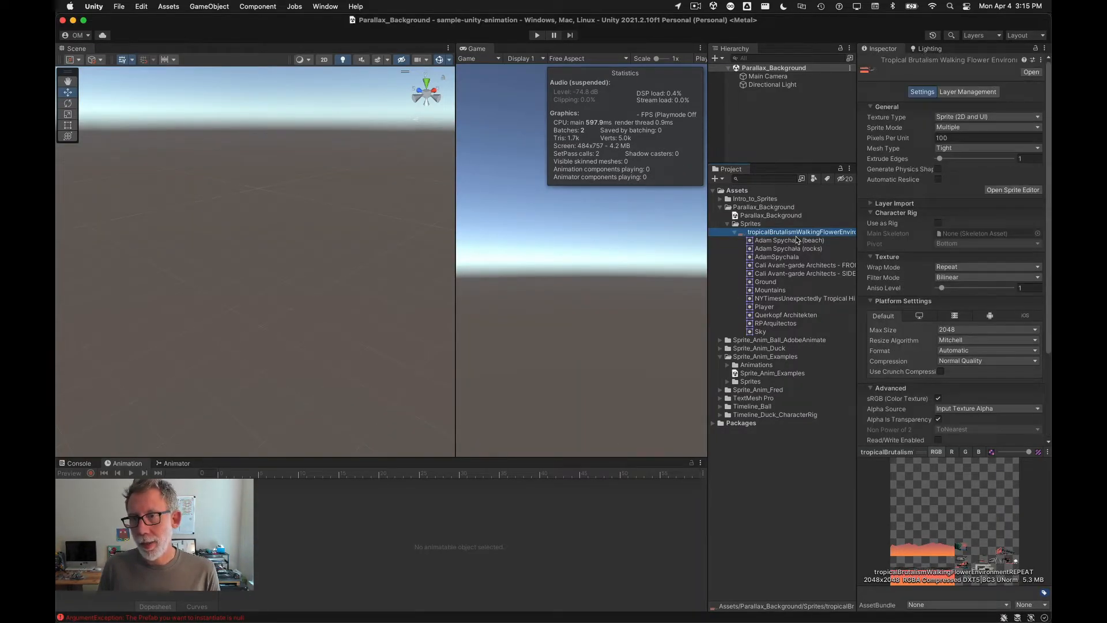
click(969, 93)
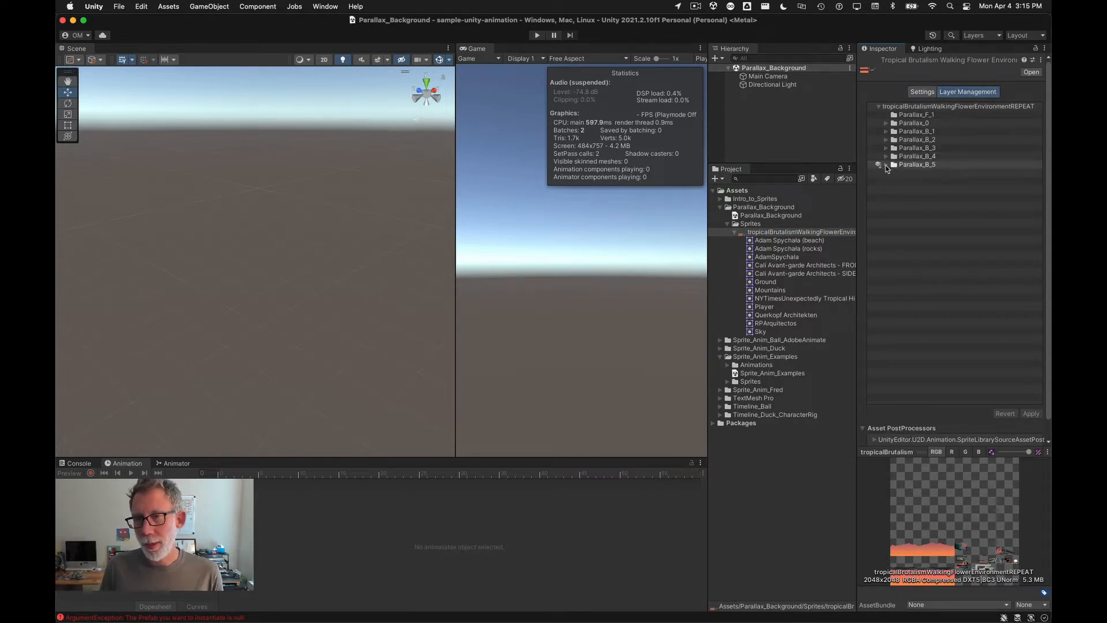
click(886, 156)
click(887, 148)
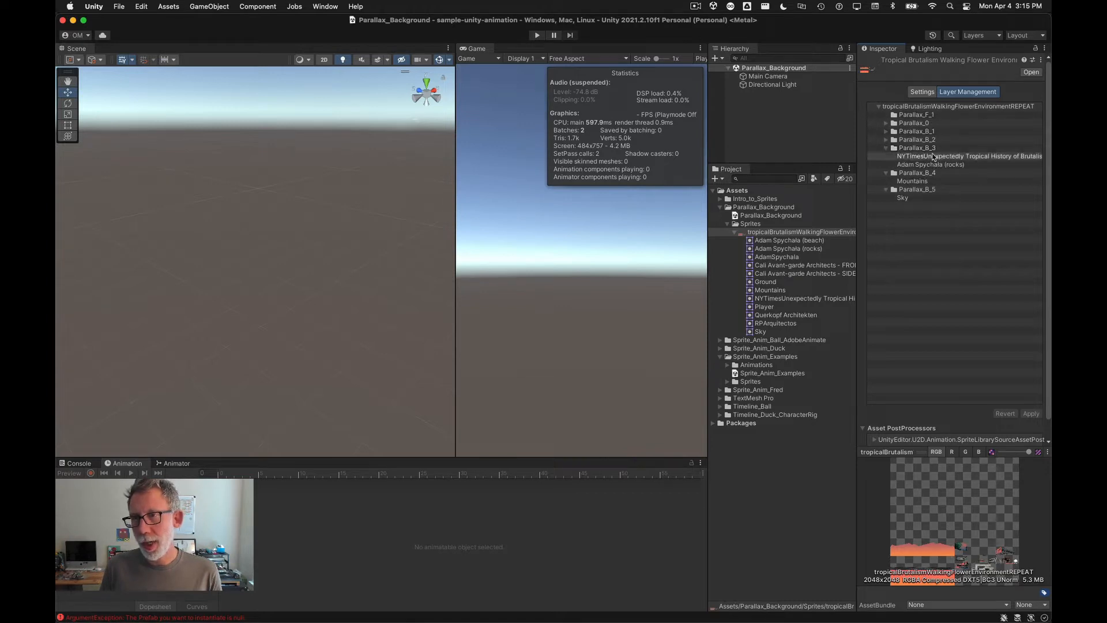
click(886, 140)
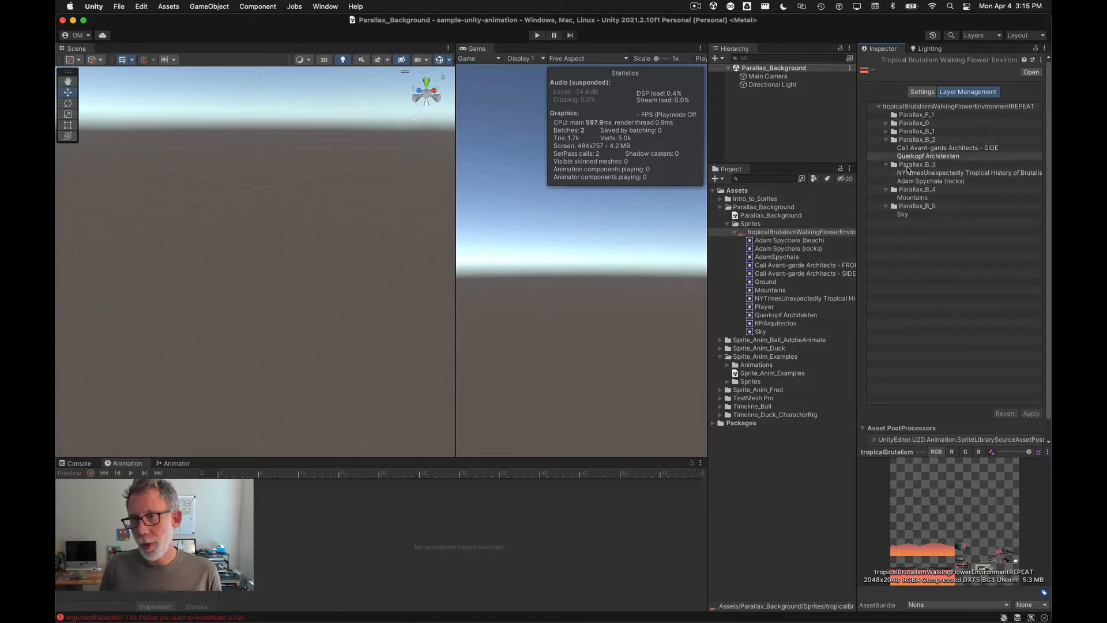
click(886, 131)
click(886, 123)
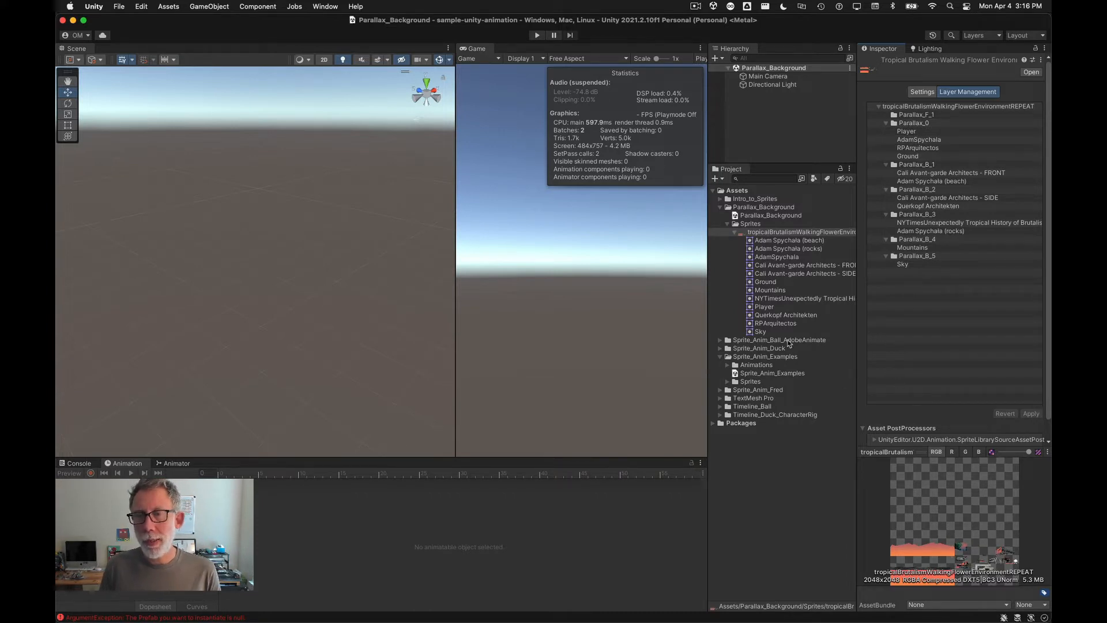
drag(774, 166, 779, 255)
Step: Create an empty GameObject in the Hierarchy and name it Parallax_Environment
right_click(749, 122)
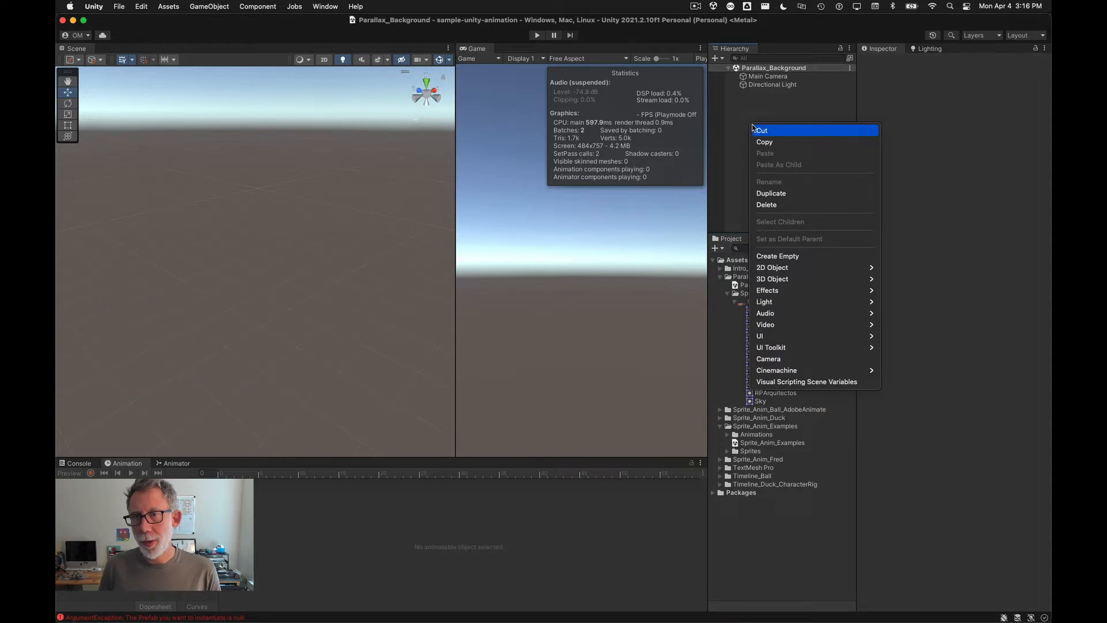
click(832, 256)
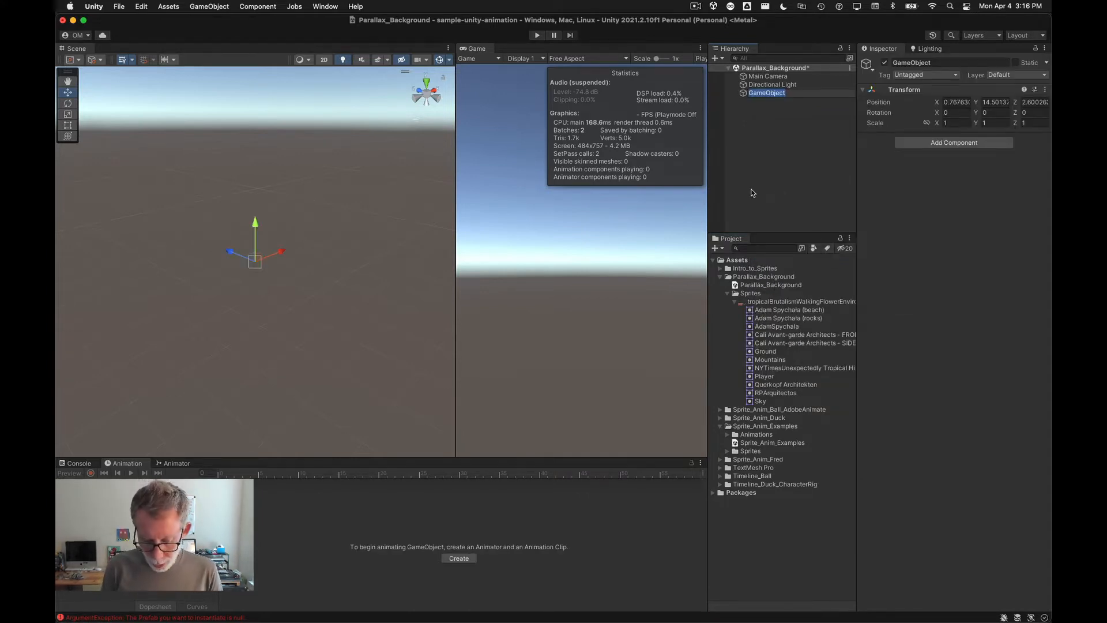
text(Para)
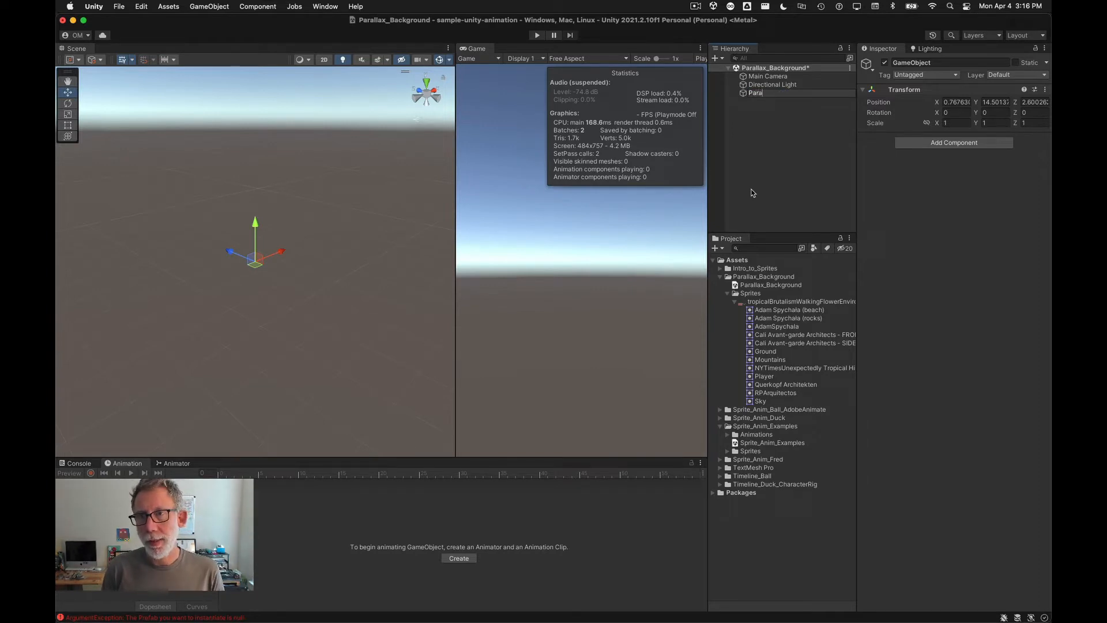
text(llax_)
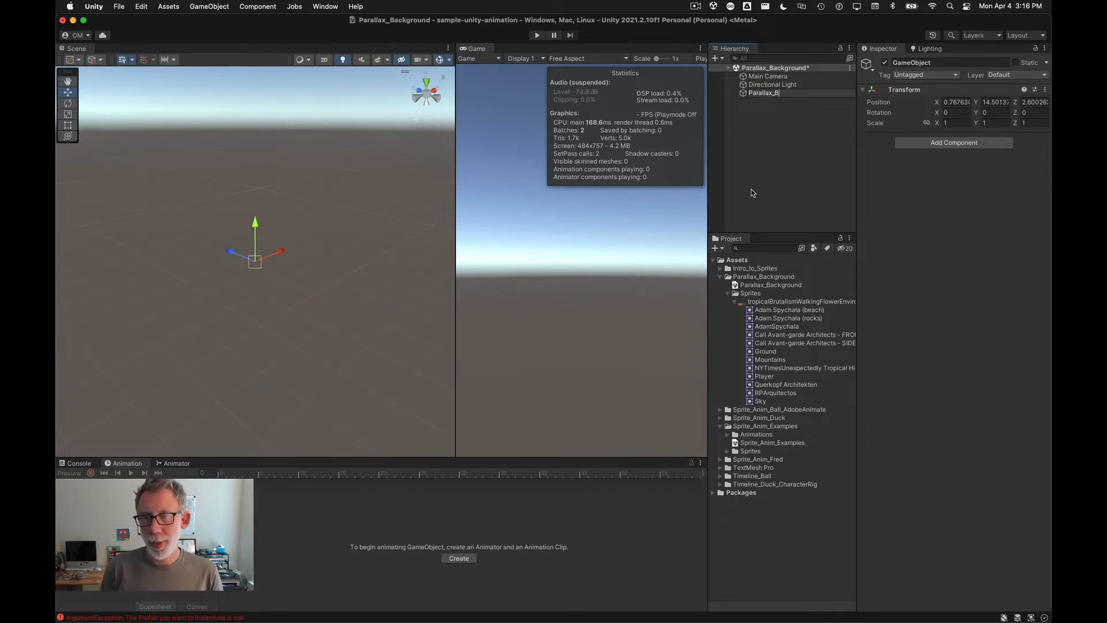
text(B)
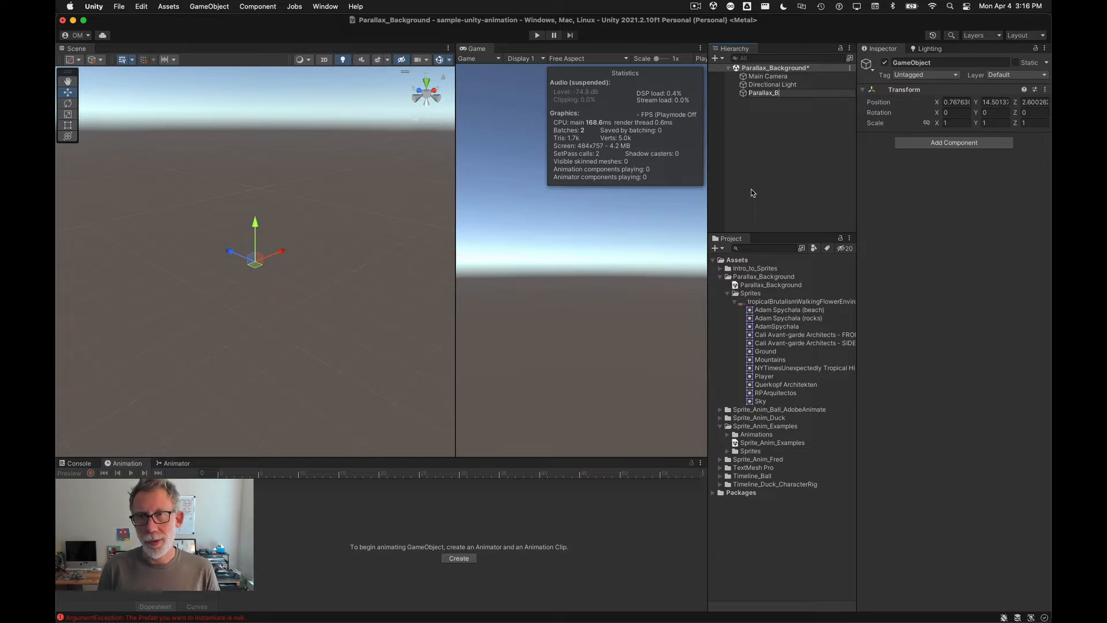
key(BackSpace)
text(Environment)
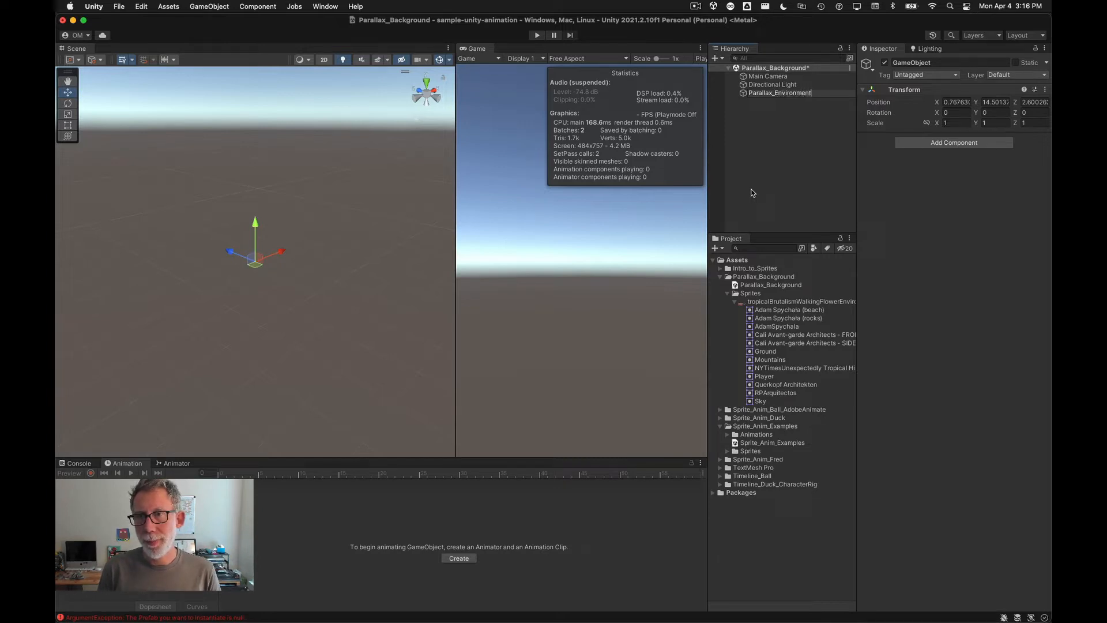
key(Return)
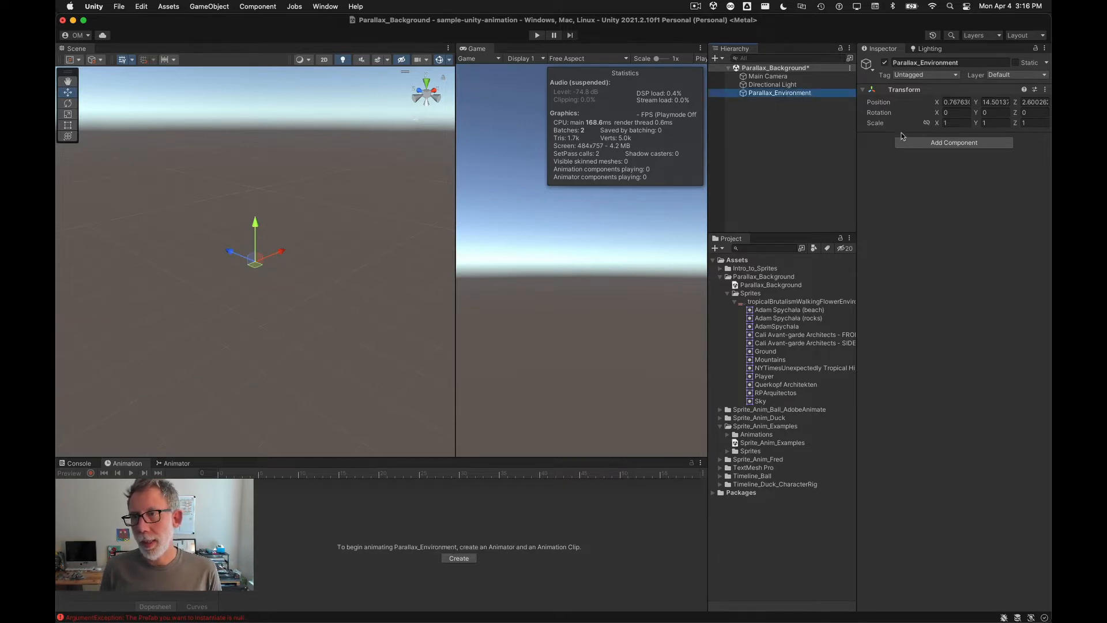
Step: Reset the Transform of Parallax_Environment
click(1045, 90)
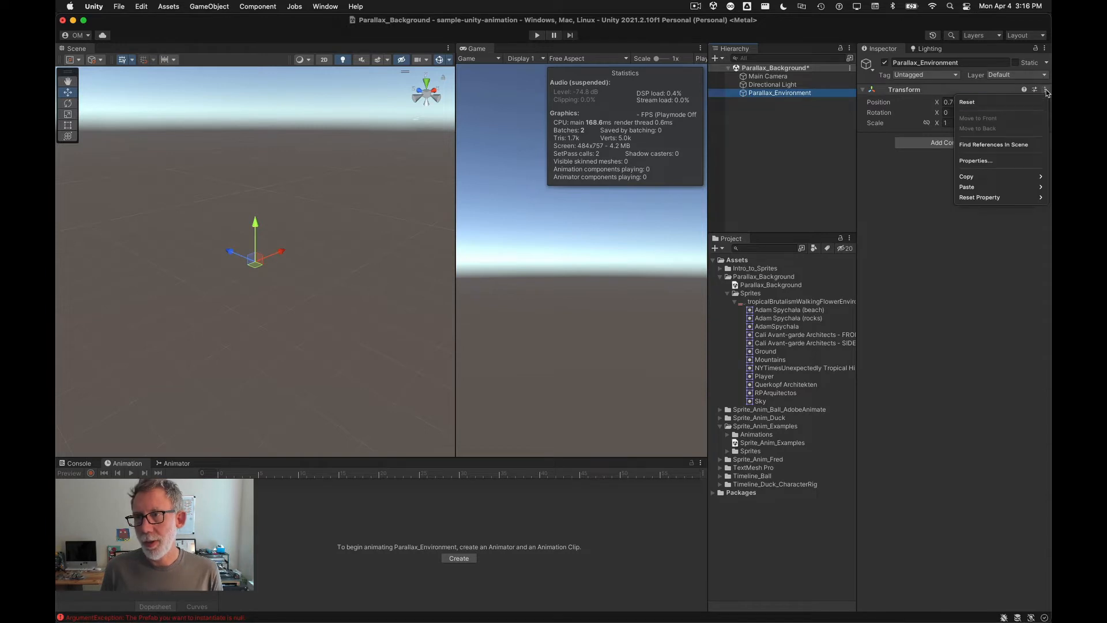
click(975, 102)
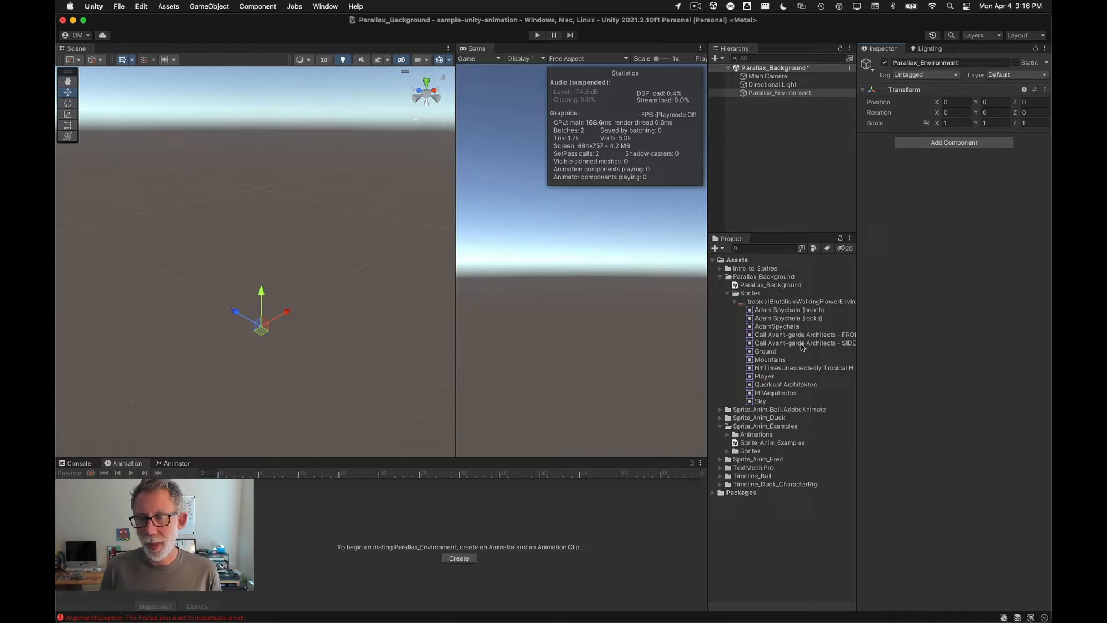
click(743, 94)
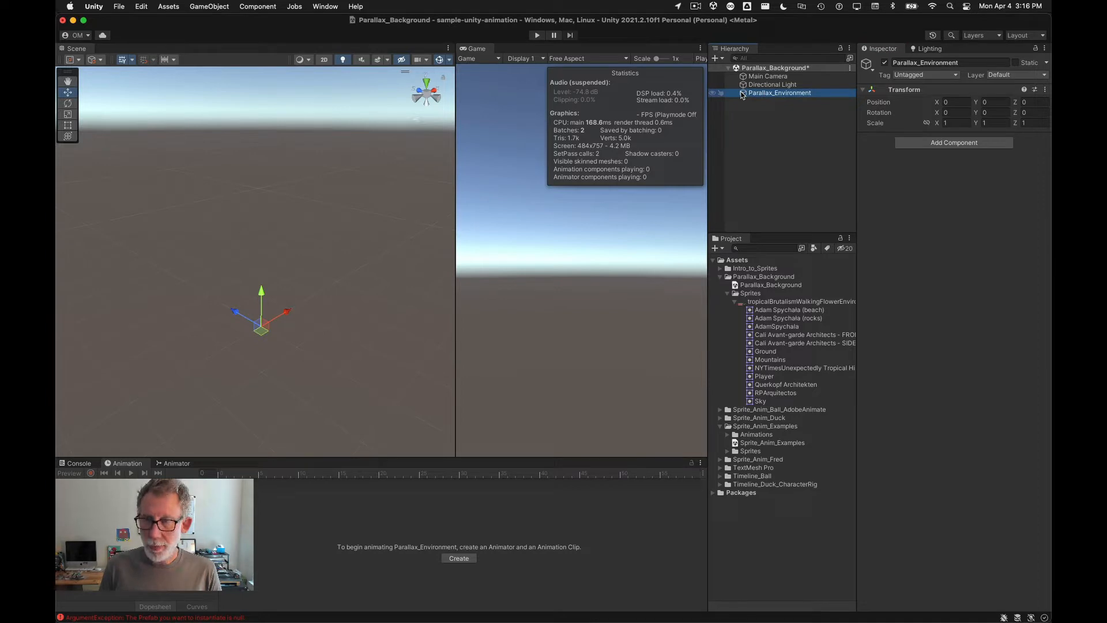
Step: Duplicate Parallax_Environment, nest the copy under the original, and rename it Parallax_B_1
key(super+d)
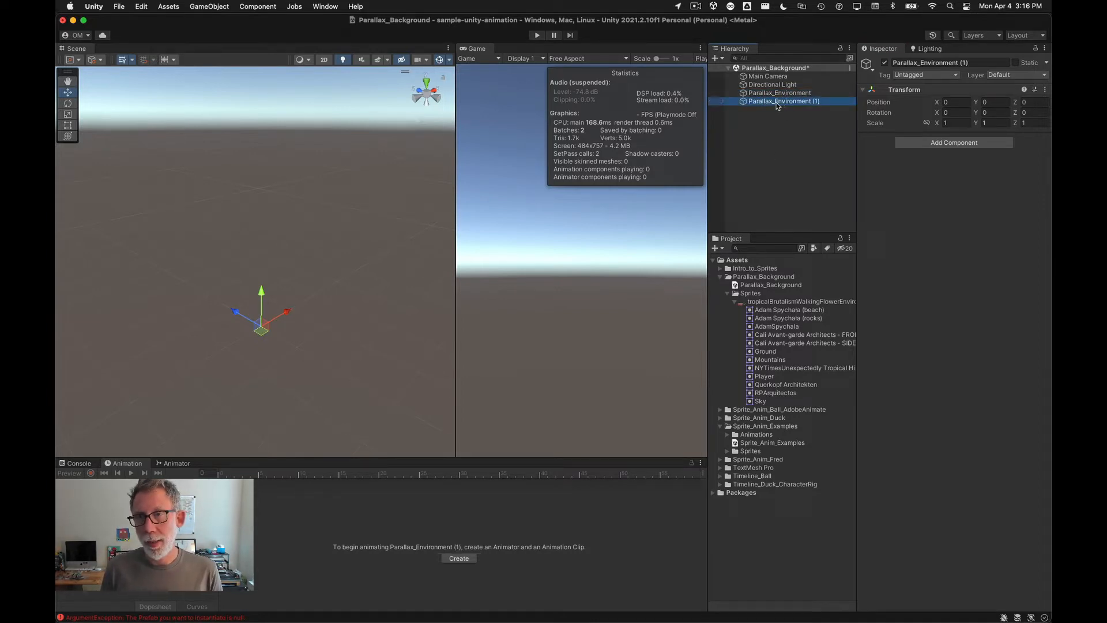
drag(776, 106, 787, 95)
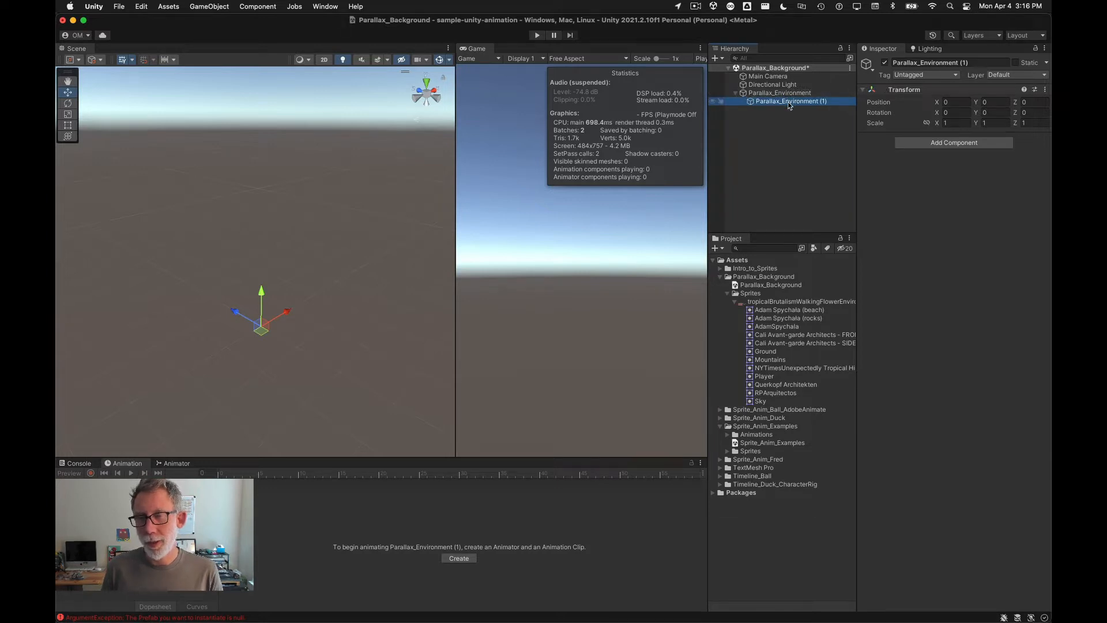
click(788, 102)
key(Right)
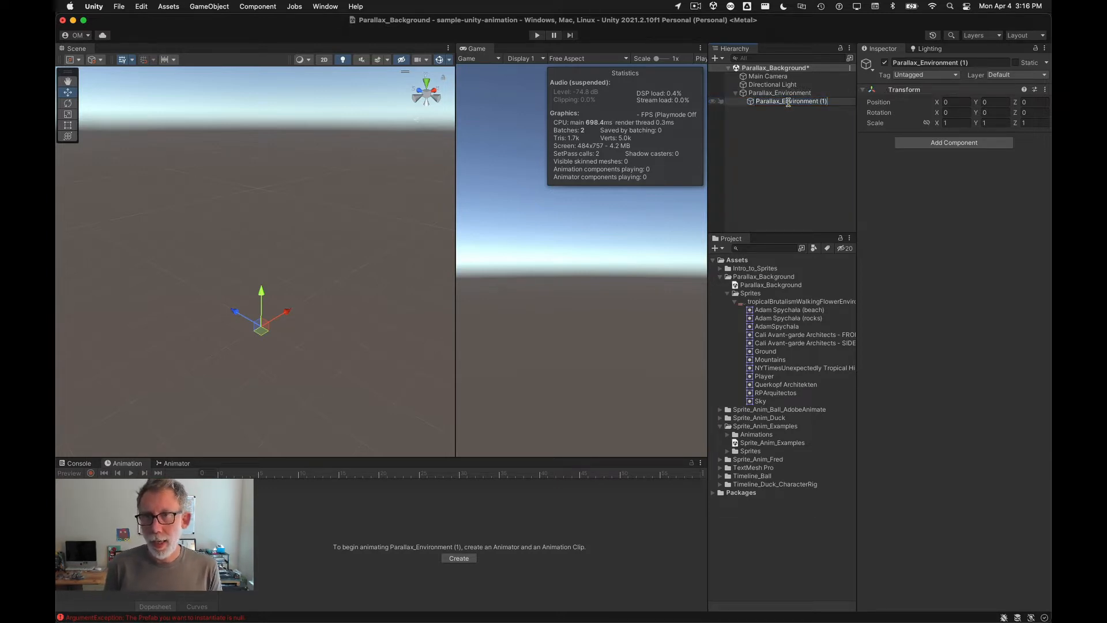
key(shift+super+Left)
key(alt+shift+Right)
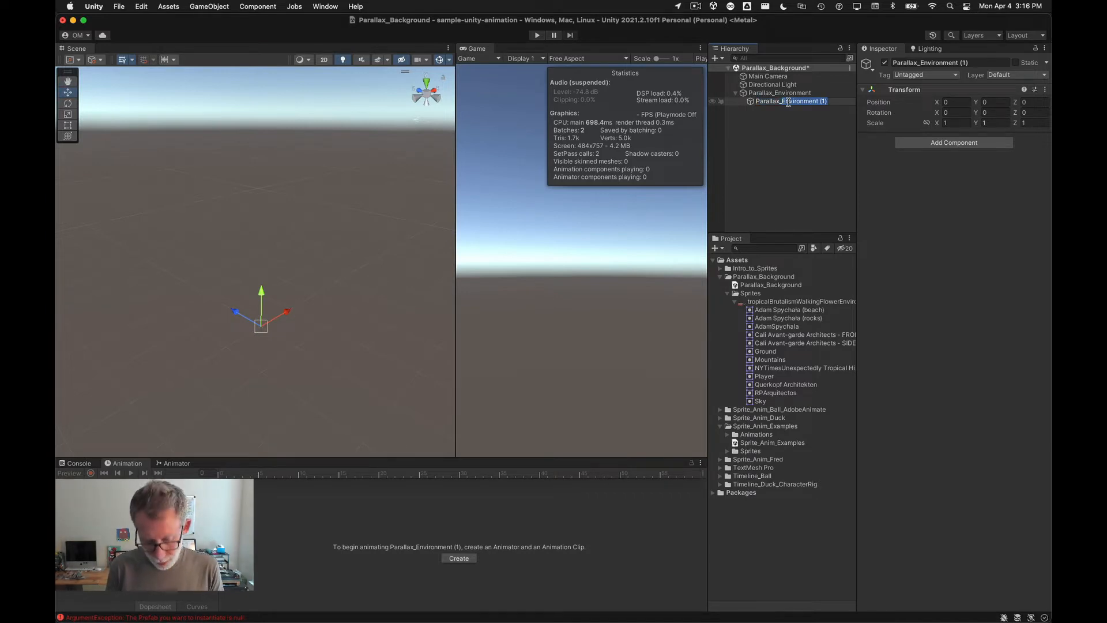
text(B_1)
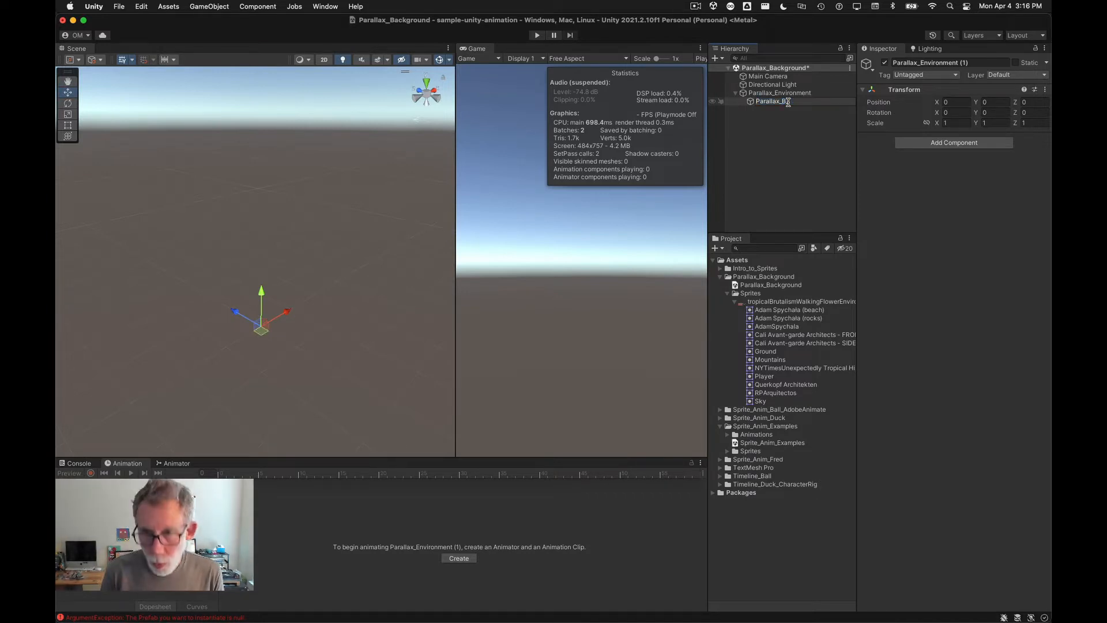
key(Return)
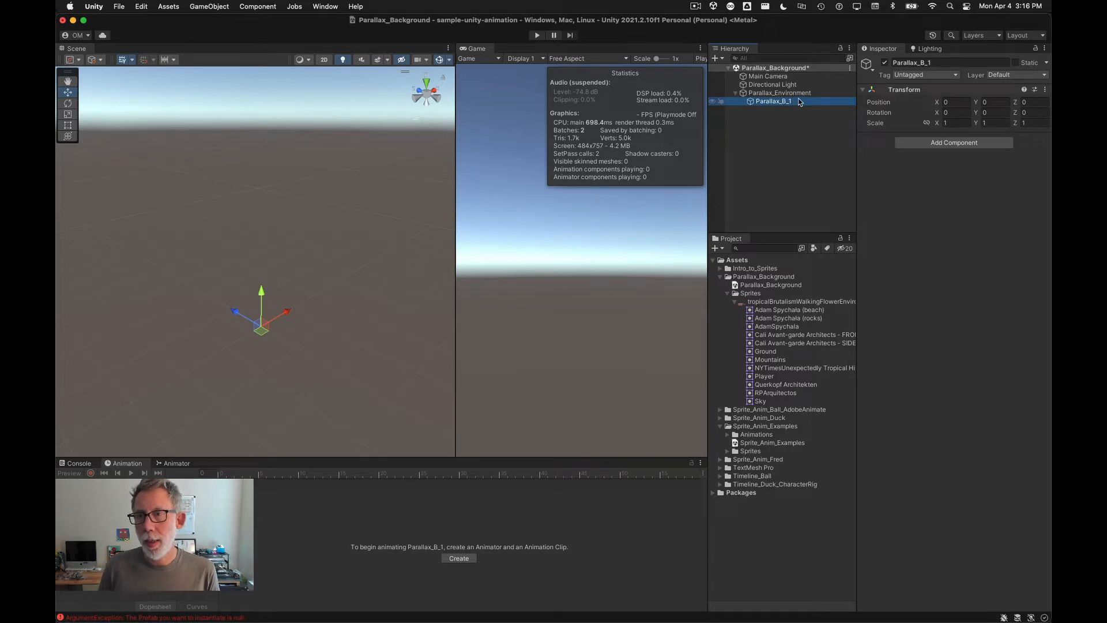
Step: Check the Photoshop layer groups, then duplicate Parallax_B_1 four times under Parallax_Environment
key(super+Tab)
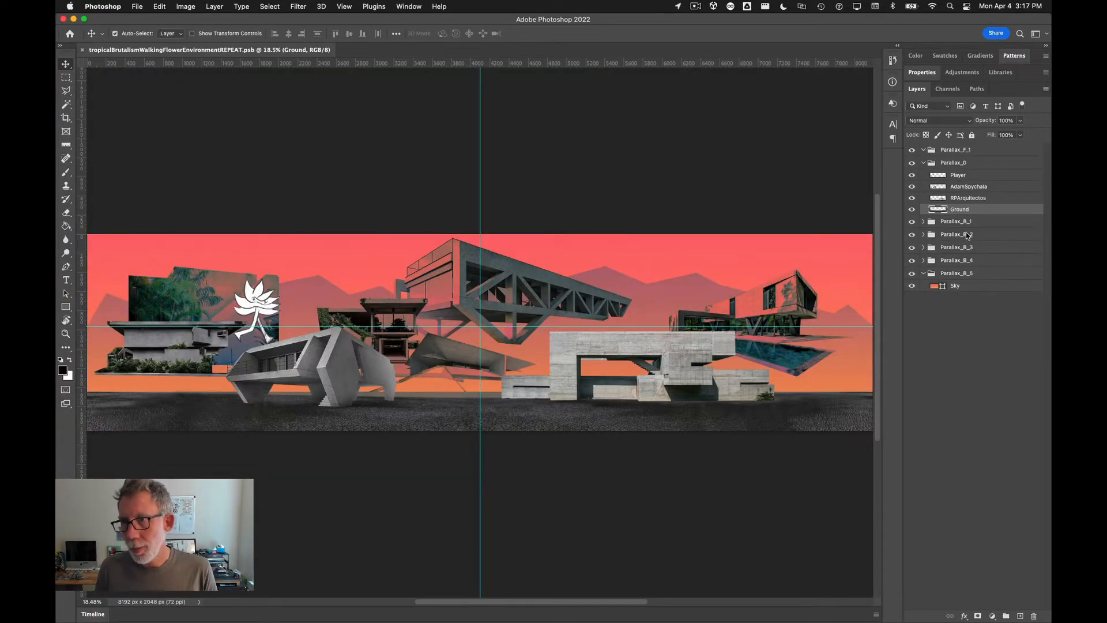
key(super+Tab)
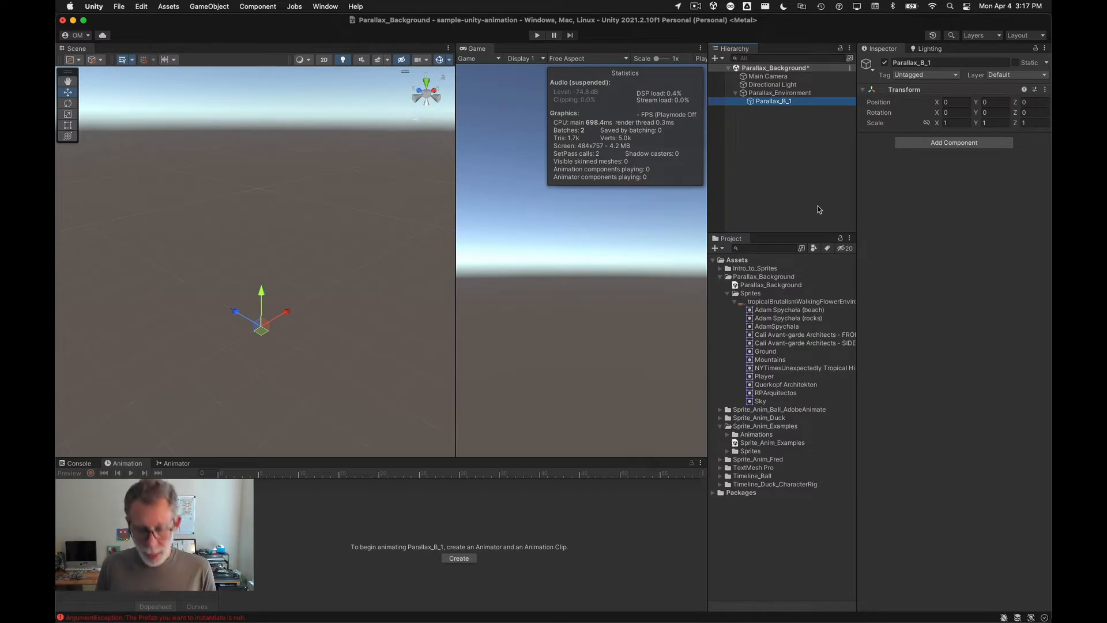
key(super+d)
key(super+d)
key(super+d)
key(super+d)
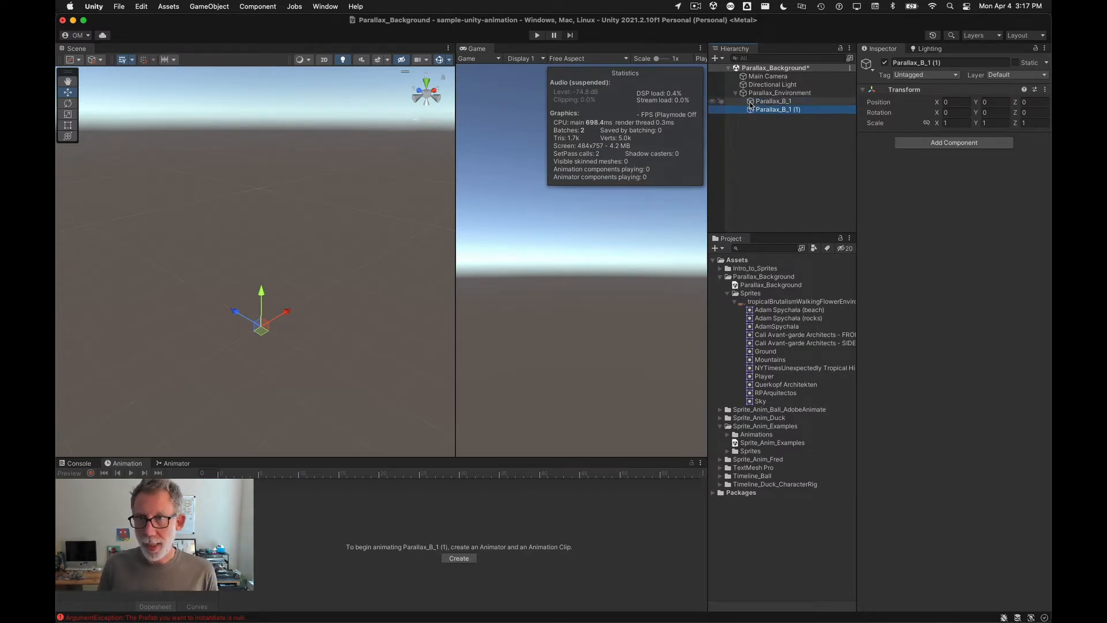
Step: Rename the four copies Parallax_B_2, Parallax_B_3, Parallax_B_4 and Parallax_B_5
click(786, 110)
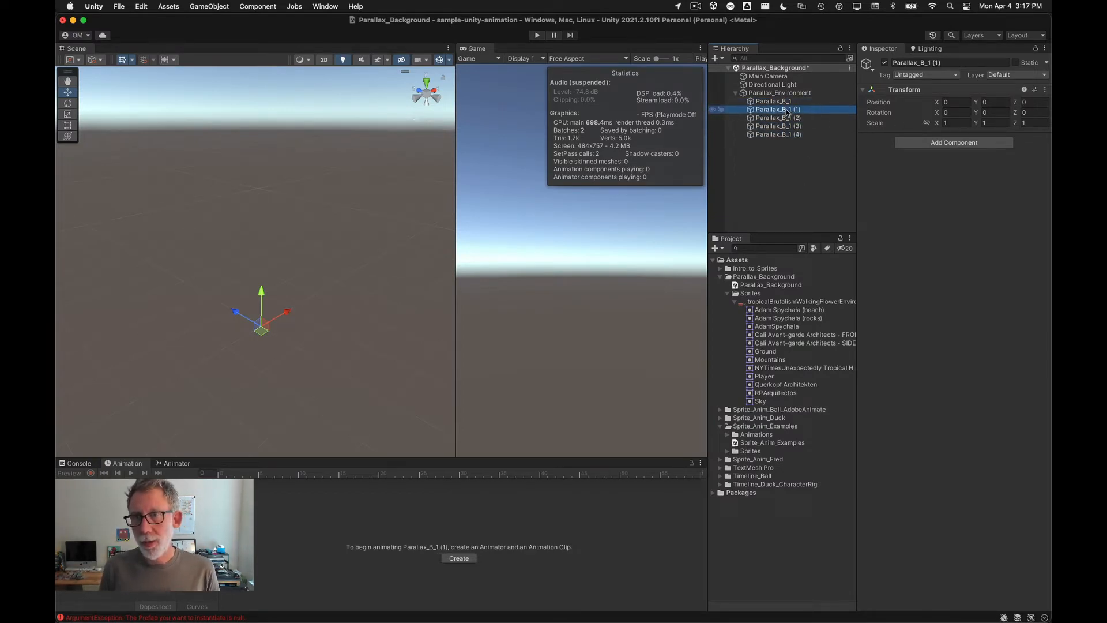
click(786, 109)
key(BackSpace)
text(2)
key(Return)
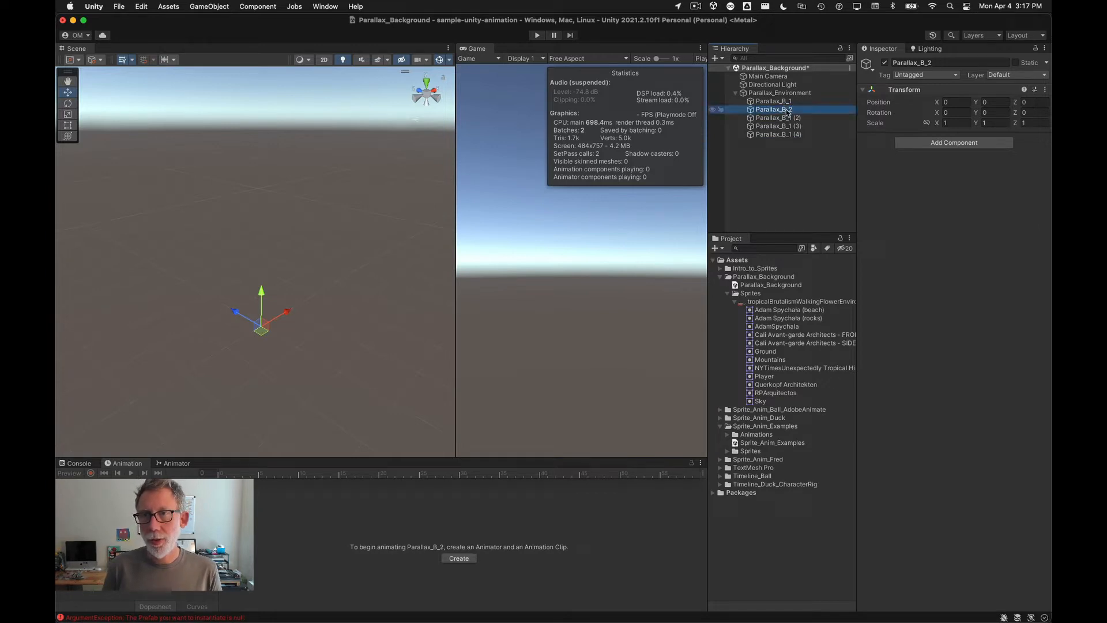
key(Down)
key(Return)
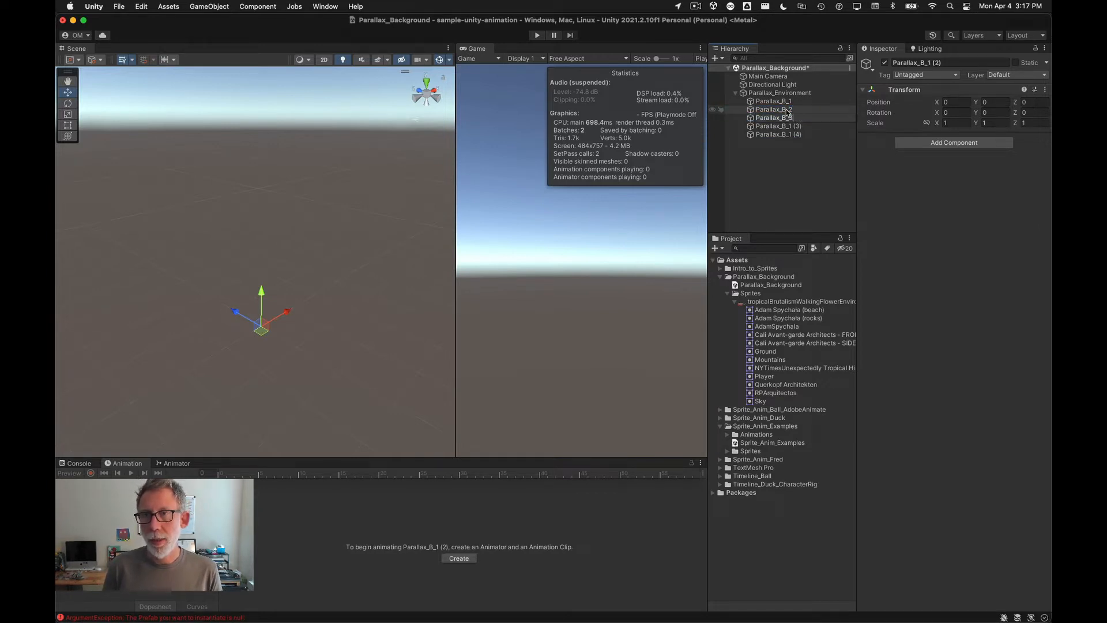
key(Return)
key(Down)
key(Return)
key(BackSpace)
key(BackSpace)
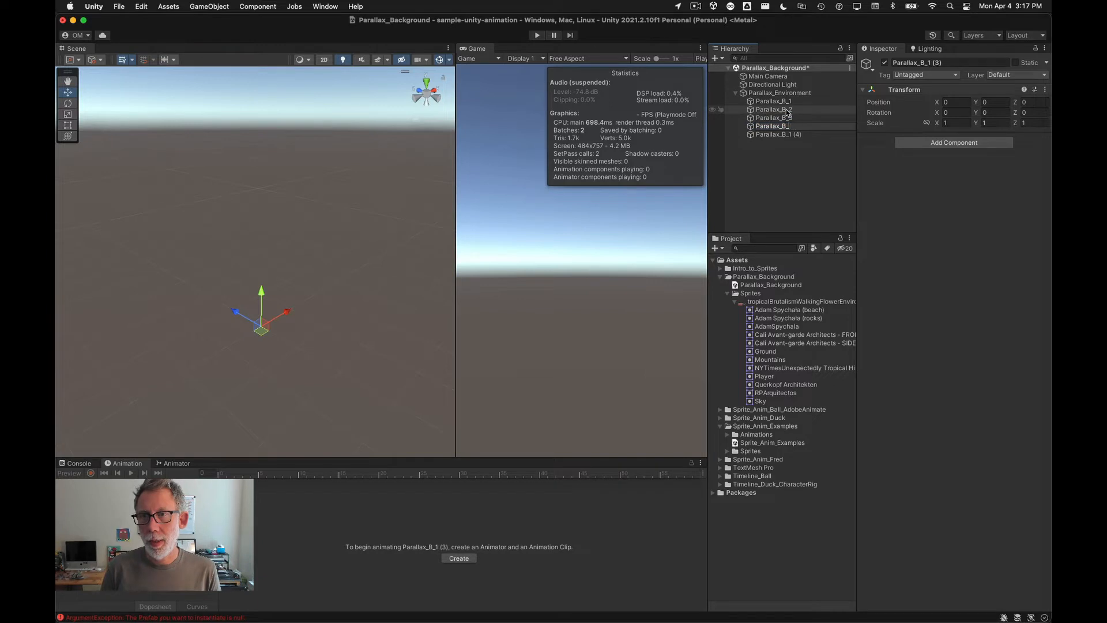
key(Return)
key(Down)
key(Return)
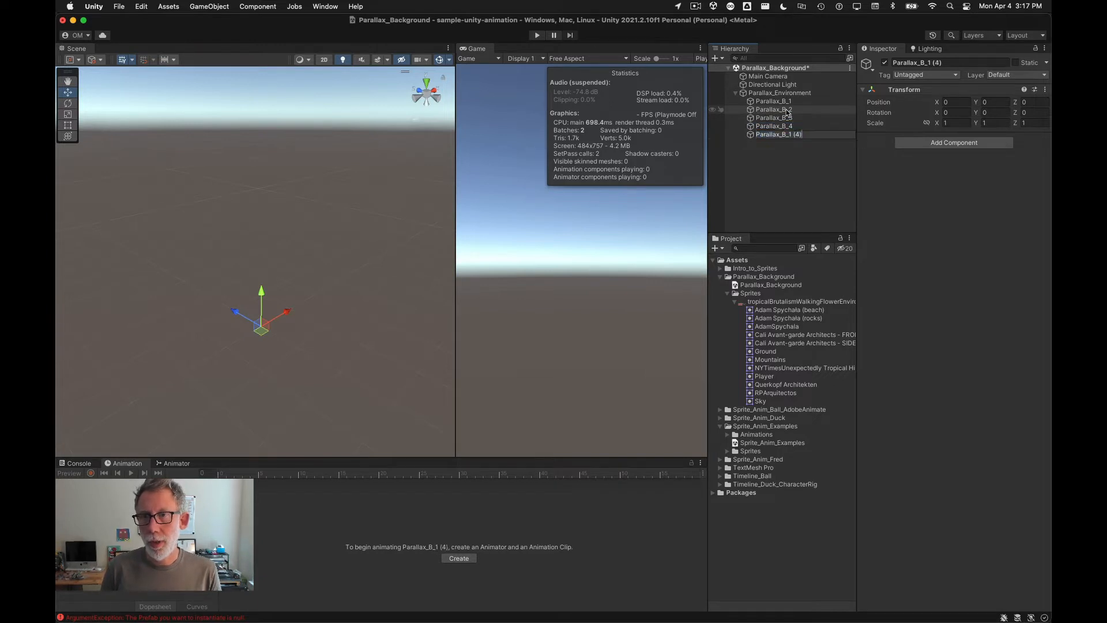
key(Return)
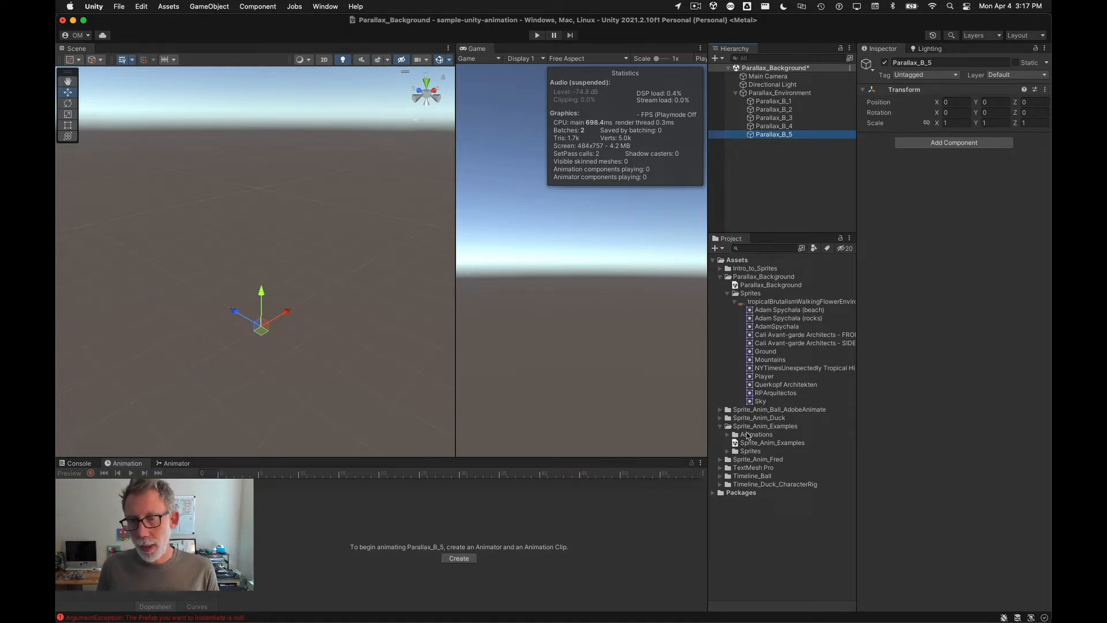
Step: Add the Sky sprite as a child of Parallax_B_5
drag(752, 401, 774, 136)
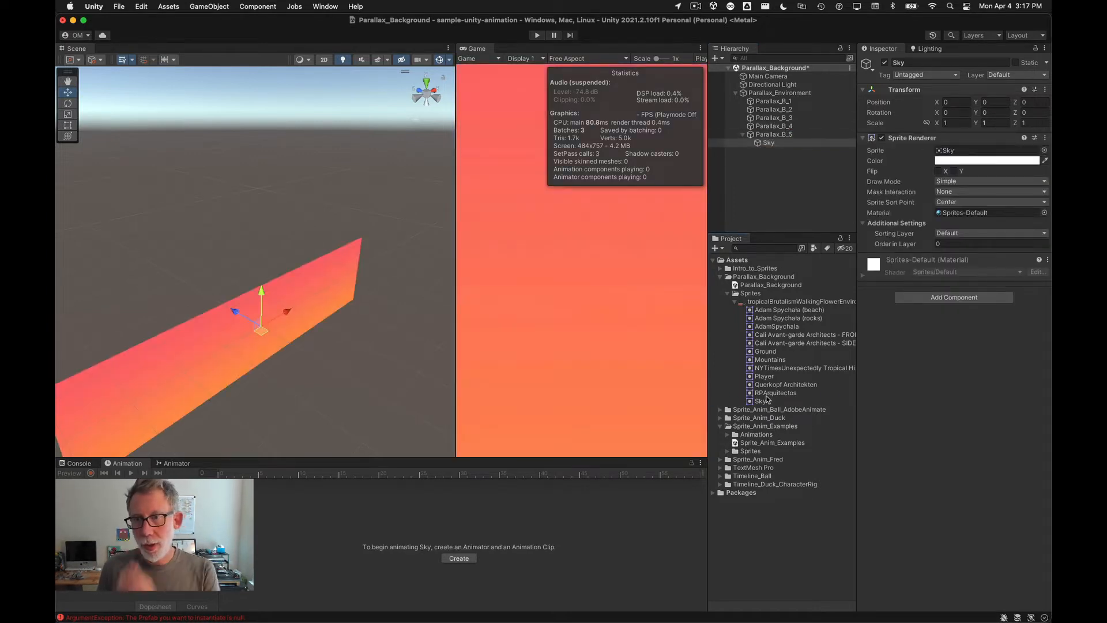
key(super+Tab)
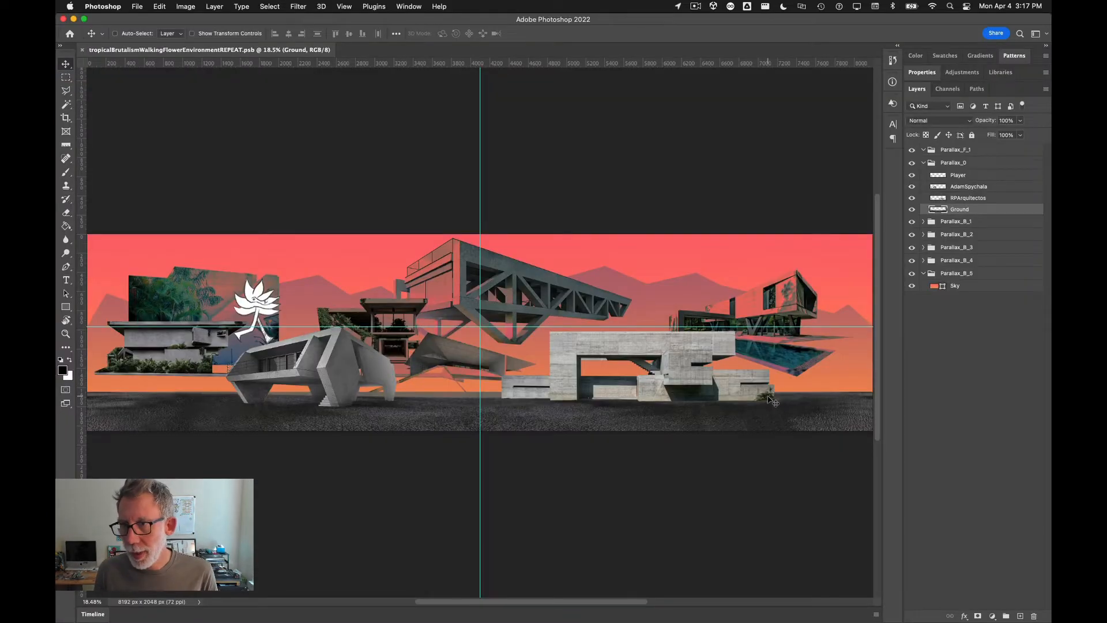
key(super+Tab)
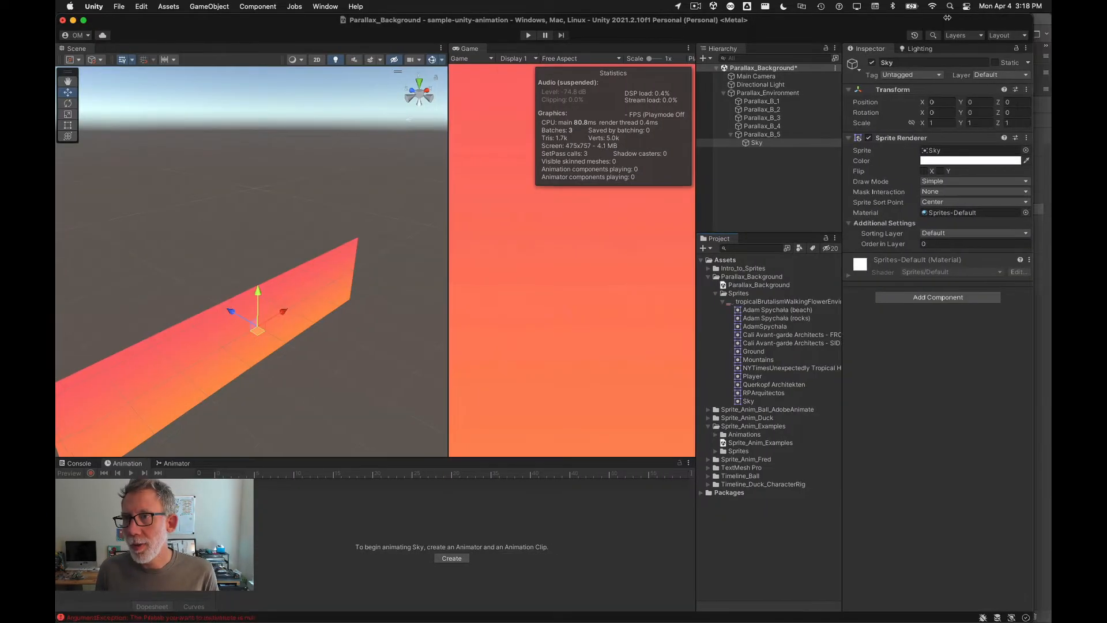
Step: Expand the Parallax_B_1 through Parallax_B_5 layer groups in Photoshop to see which layers each contains
drag(947, 18, 878, 21)
click(942, 387)
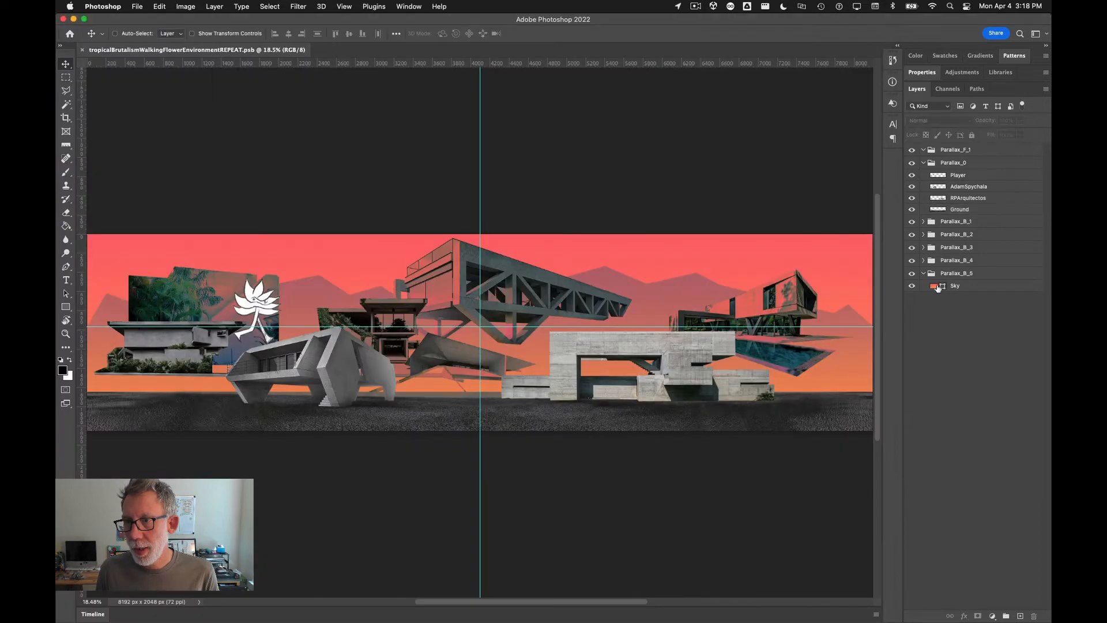
click(924, 261)
click(923, 248)
click(921, 219)
click(924, 221)
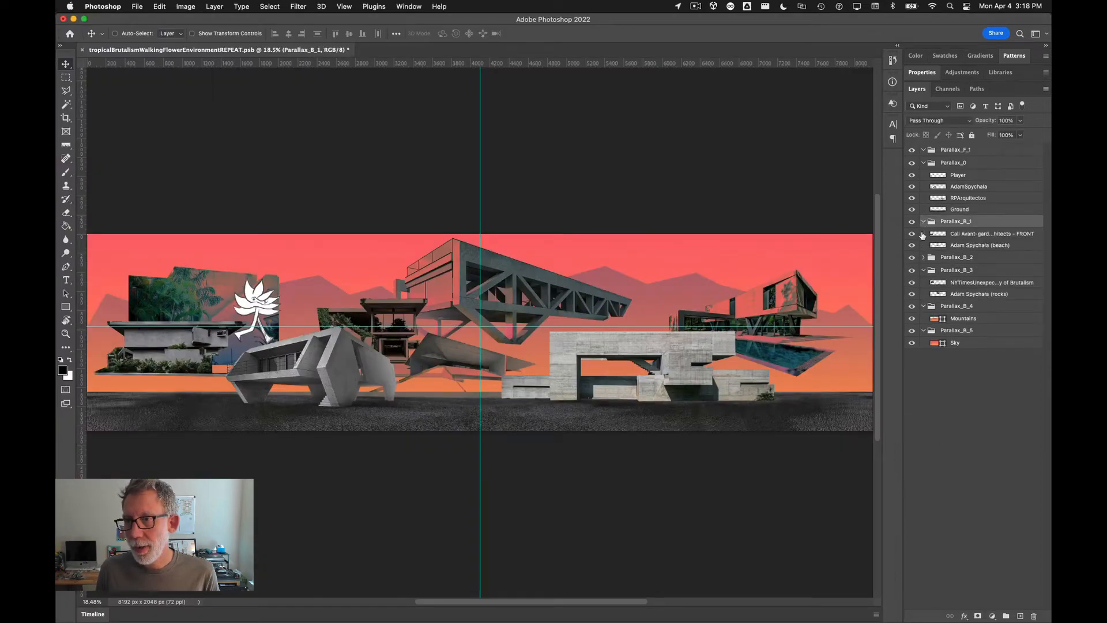
click(922, 235)
click(923, 258)
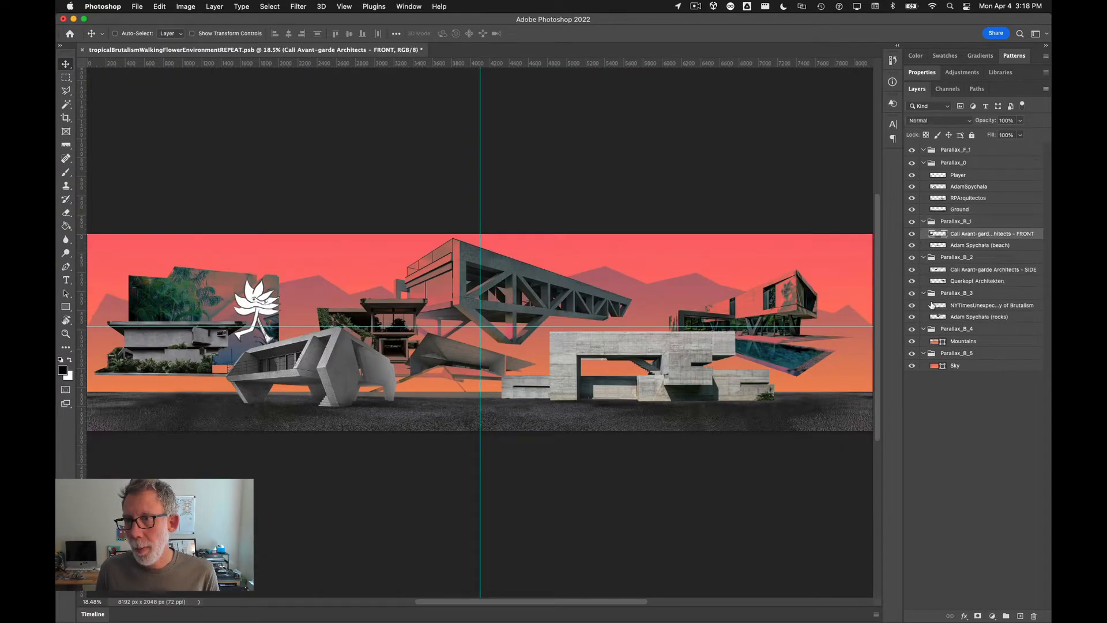
key(super+Tab)
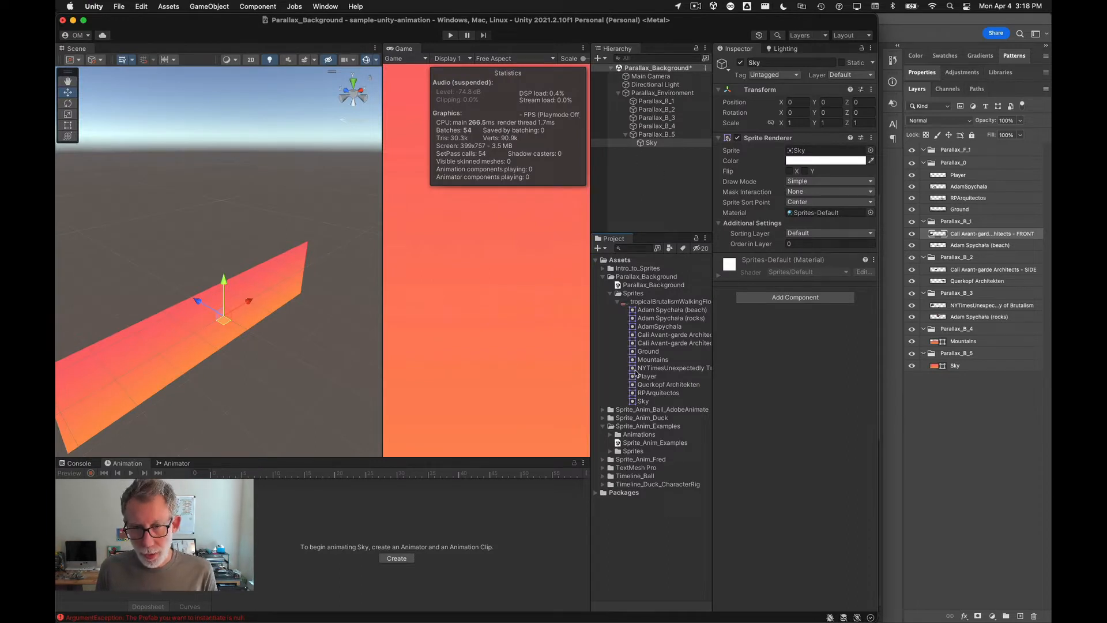
Step: Add the Mountains sprite to Parallax_B_4 and the Adam Spychala (rocks) and NYTimesUnexpectedly sprites to Parallax_B_3
drag(652, 364, 663, 128)
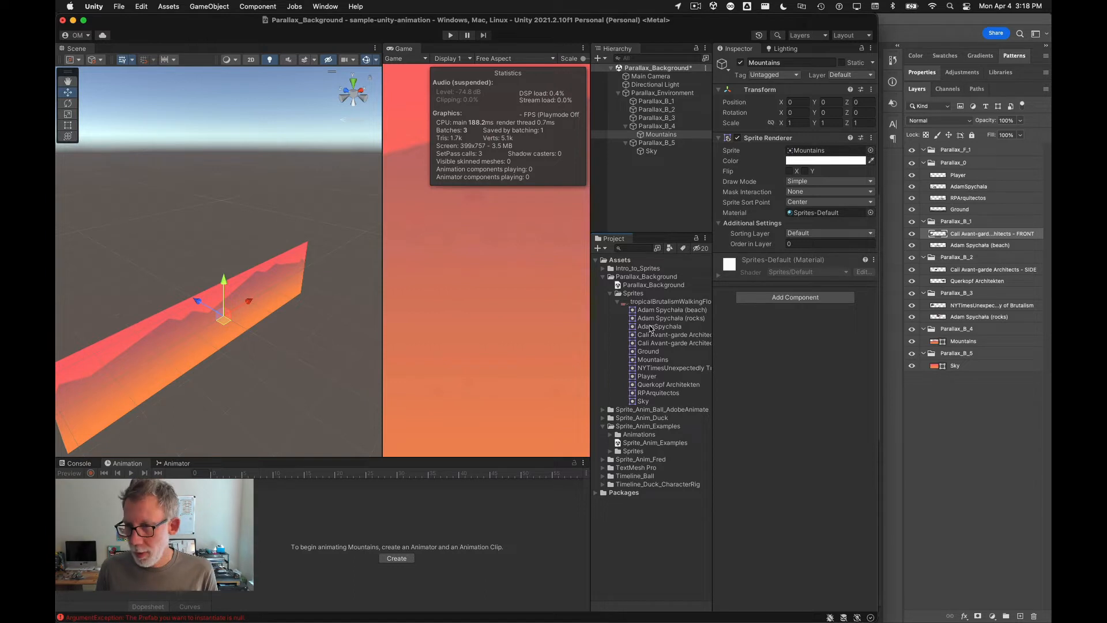
drag(653, 321, 654, 119)
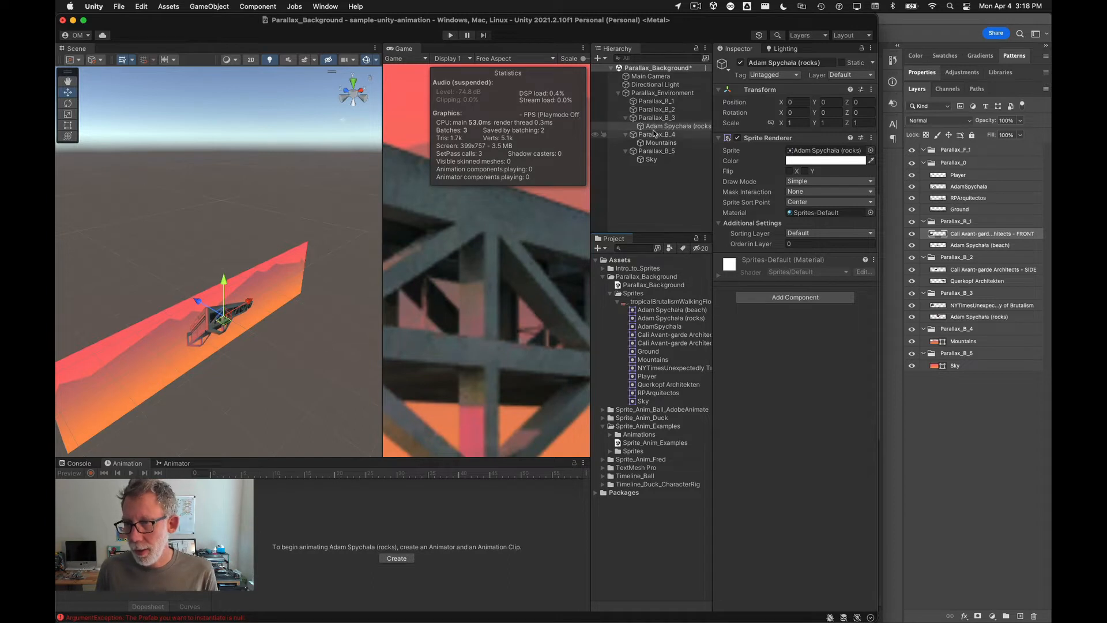
drag(651, 369, 650, 121)
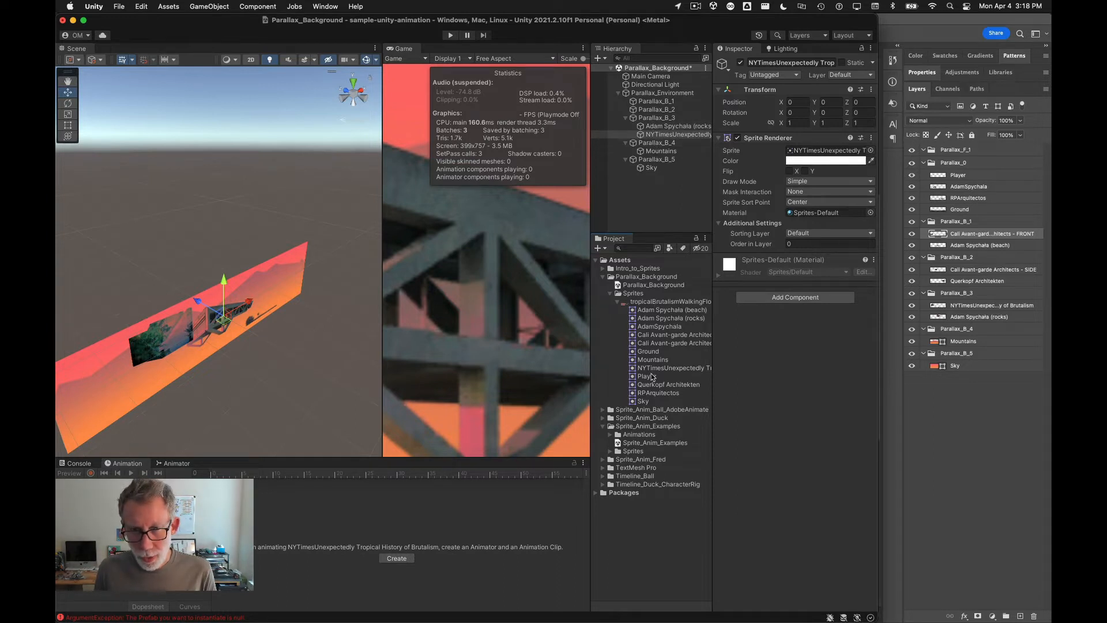
Step: Widen the Project panel and add the Cali Avant-garde Architects - SIDE sprite to Parallax_B_2
click(658, 344)
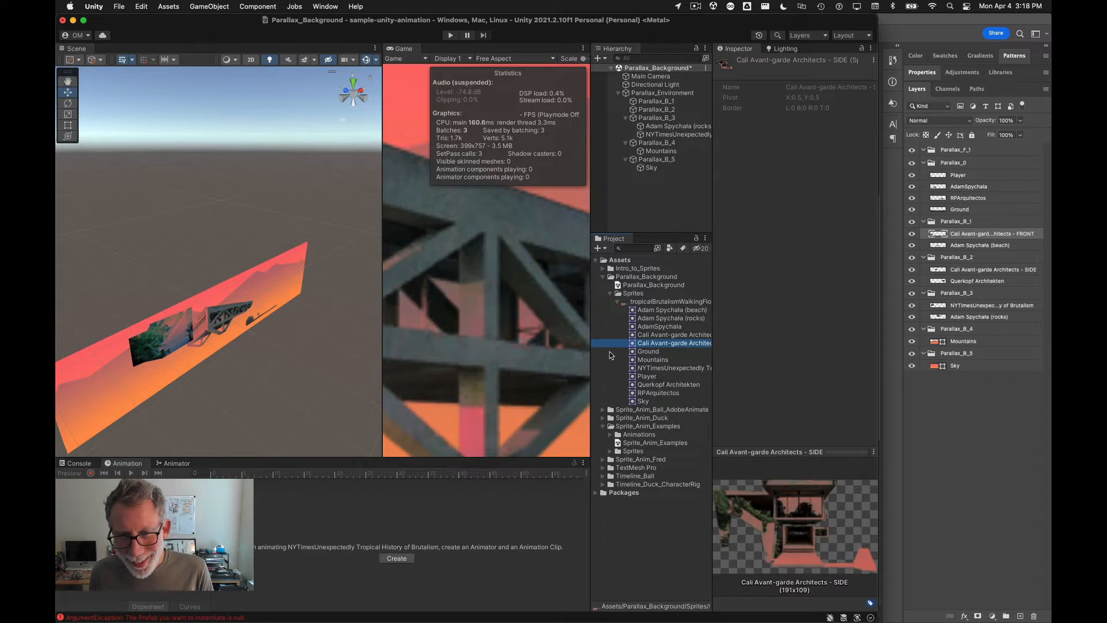
drag(591, 352, 525, 353)
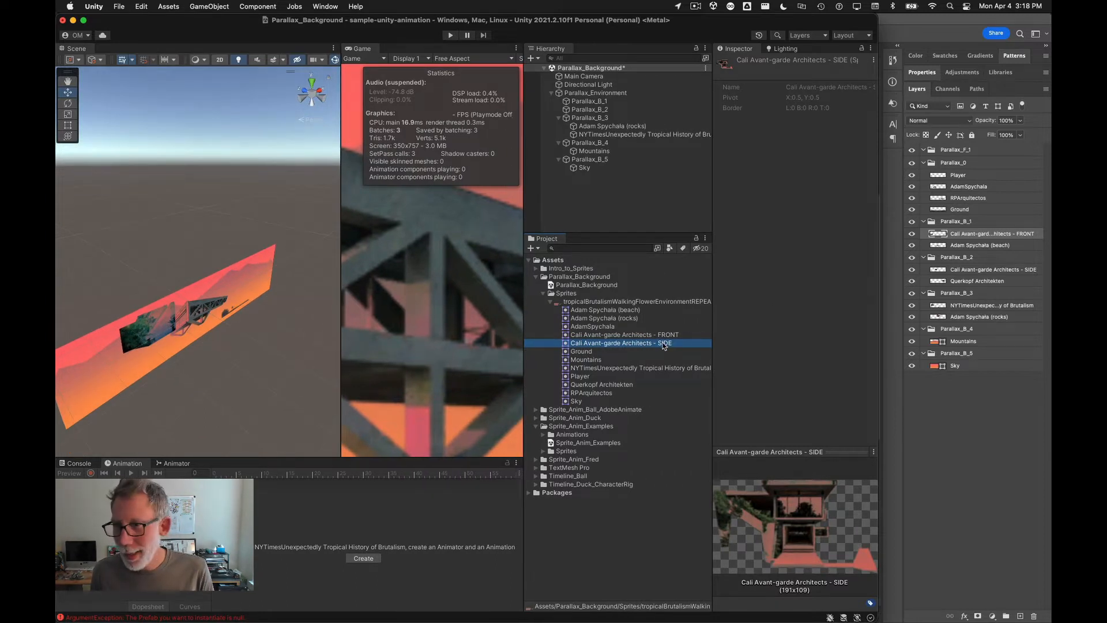
drag(647, 298, 588, 110)
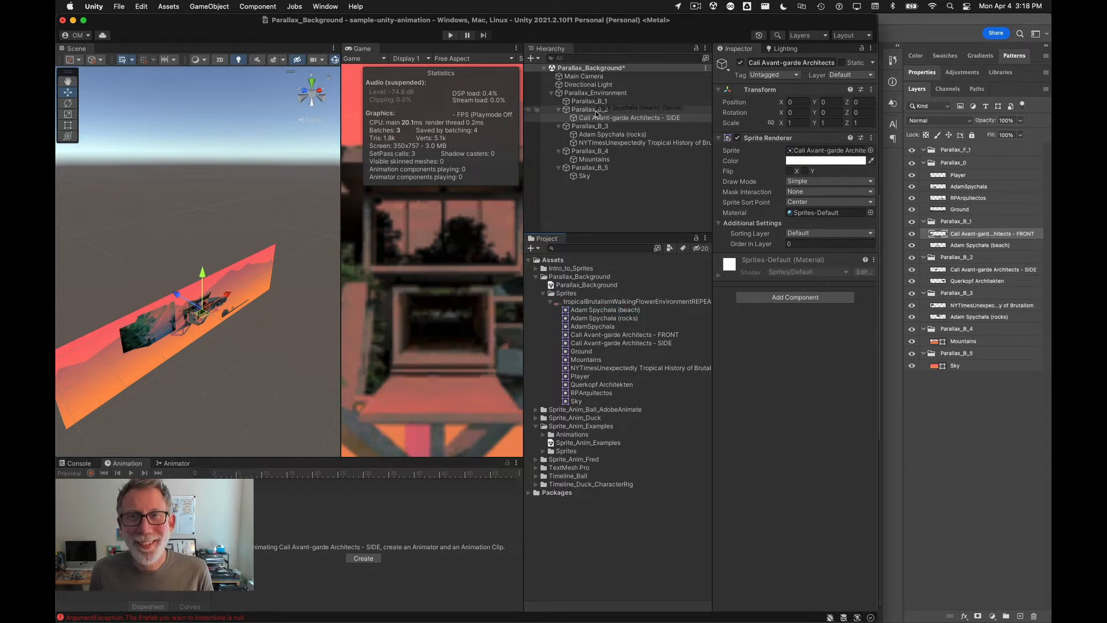
drag(593, 111, 593, 112)
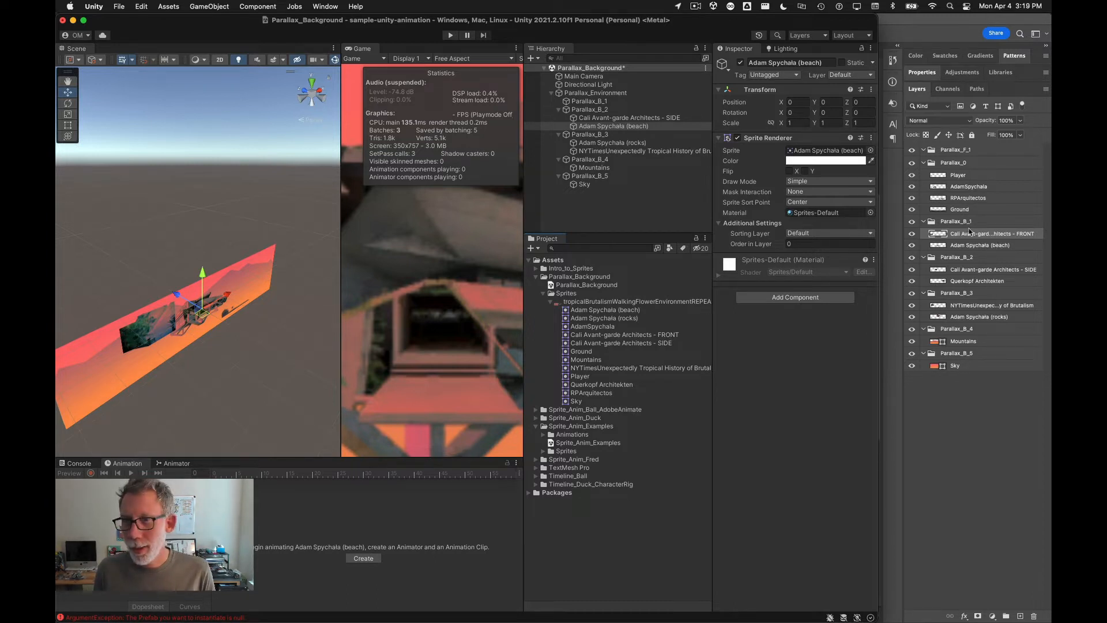
Step: Move Adam Spychala (beach) into Parallax_B_1 and add the Cali Avant-garde Architects - FRONT sprite there too
click(635, 126)
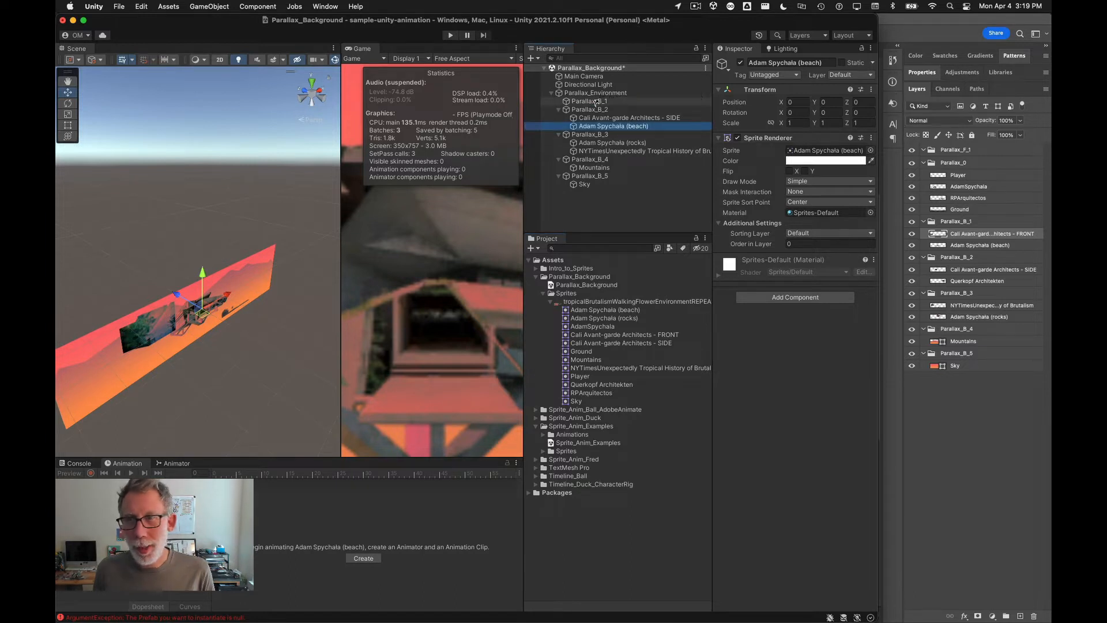
drag(597, 102, 598, 102)
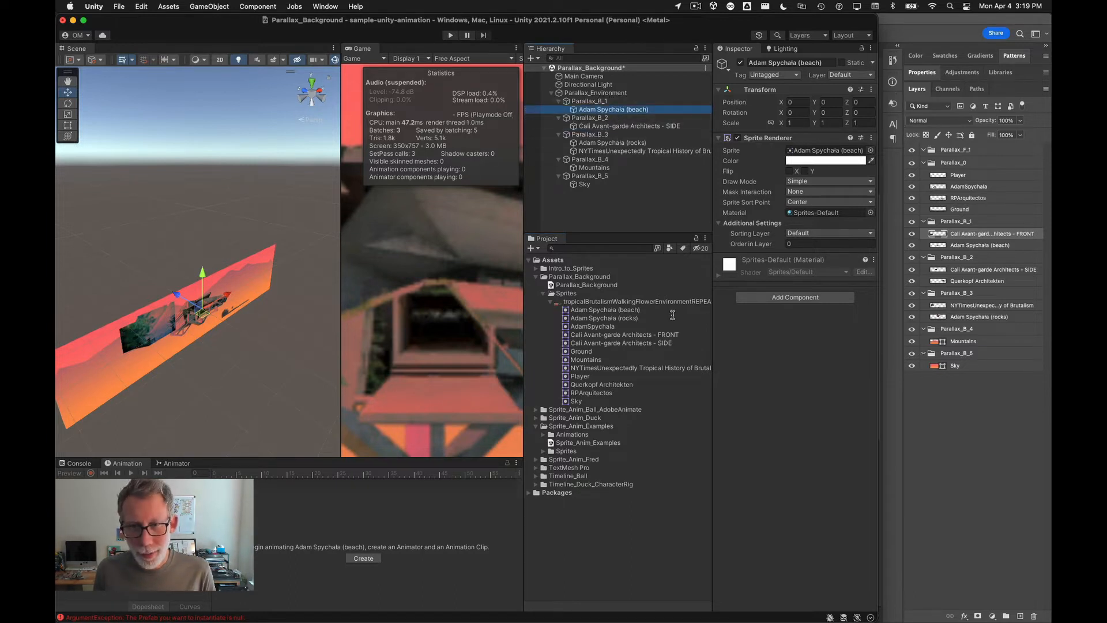
drag(669, 333, 600, 103)
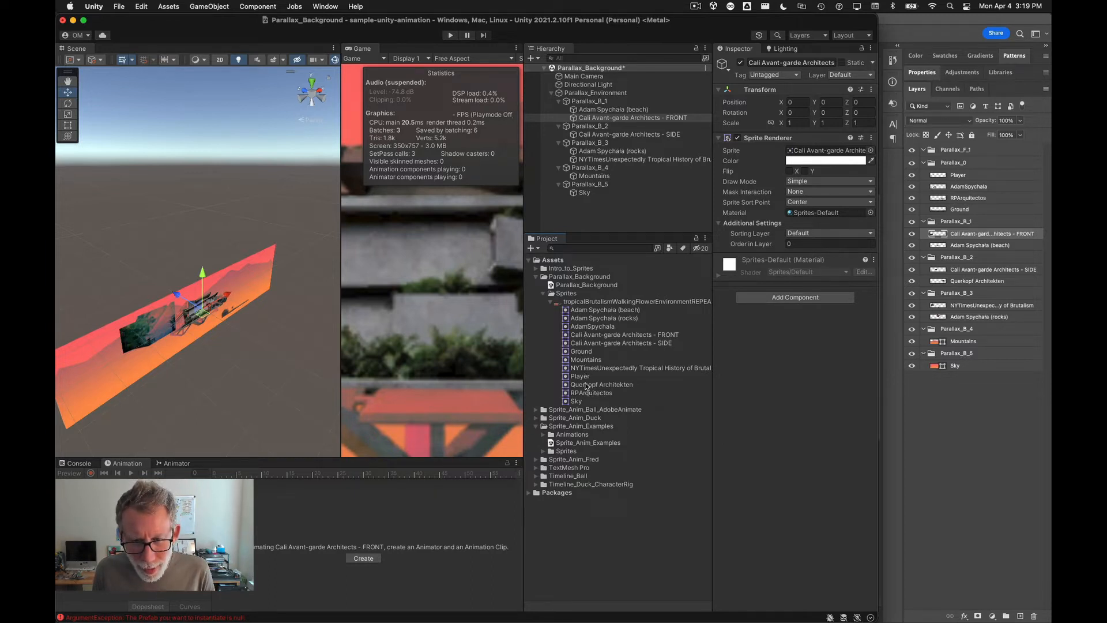
Step: Add the Querkopf Architekten sprite to Parallax_B_2 and rearrange the editor panels to widen the Scene view
drag(587, 385, 584, 128)
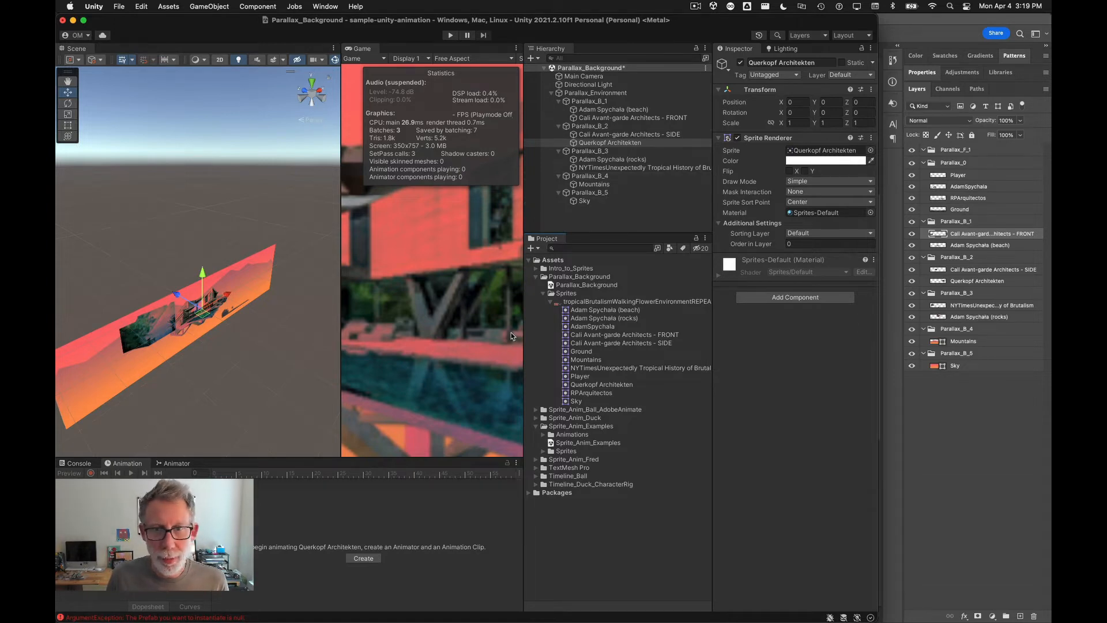
drag(521, 326, 598, 326)
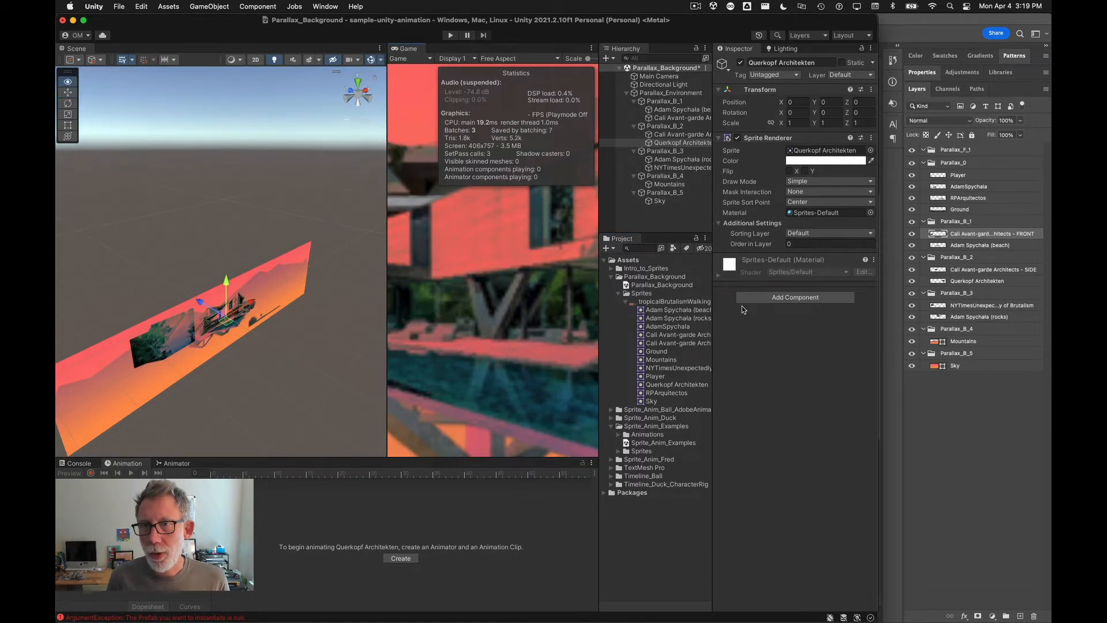
key(ctrl+alt+Return)
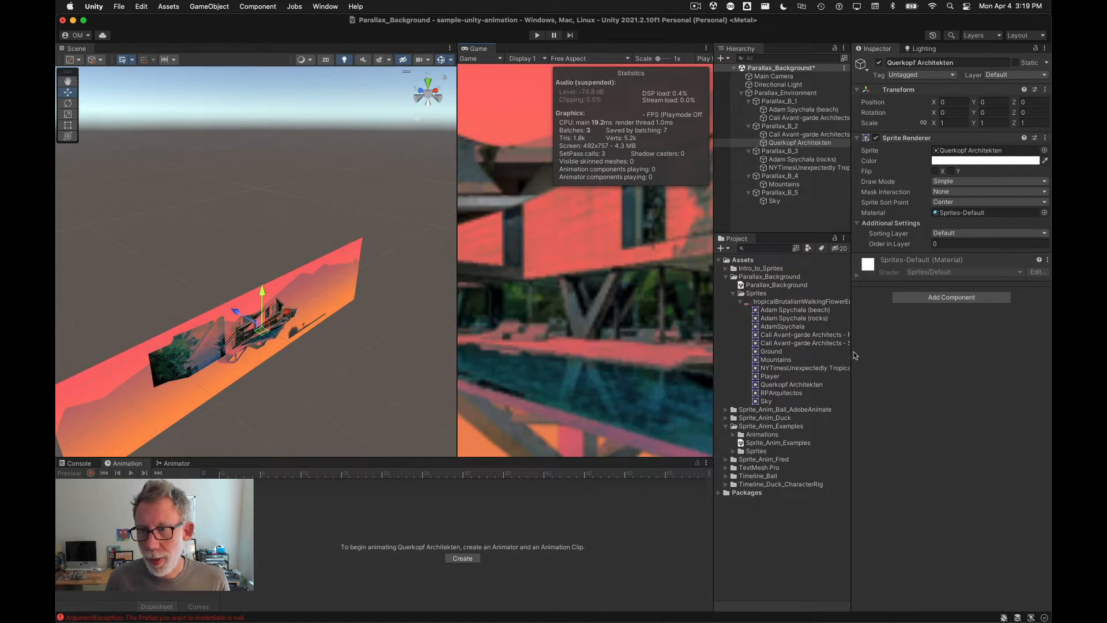
drag(850, 353, 935, 354)
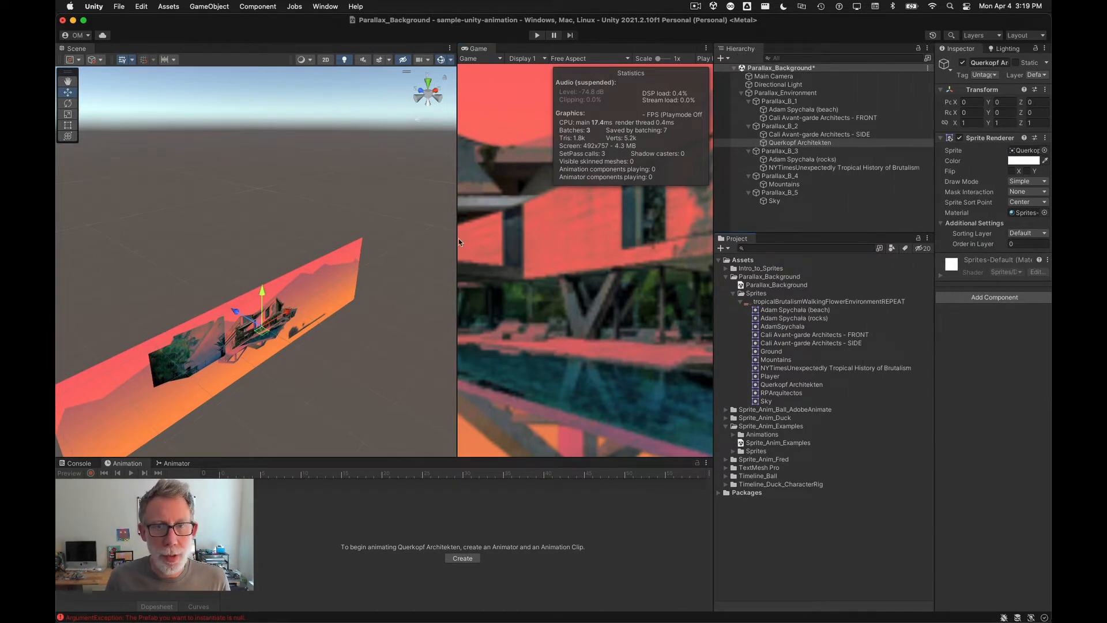
Step: Move the NYTimesUnexpectedly sprite in the scene to about X -5.74, Y 0.55, left of the house
drag(456, 243, 600, 256)
scroll(353, 341, down, 5)
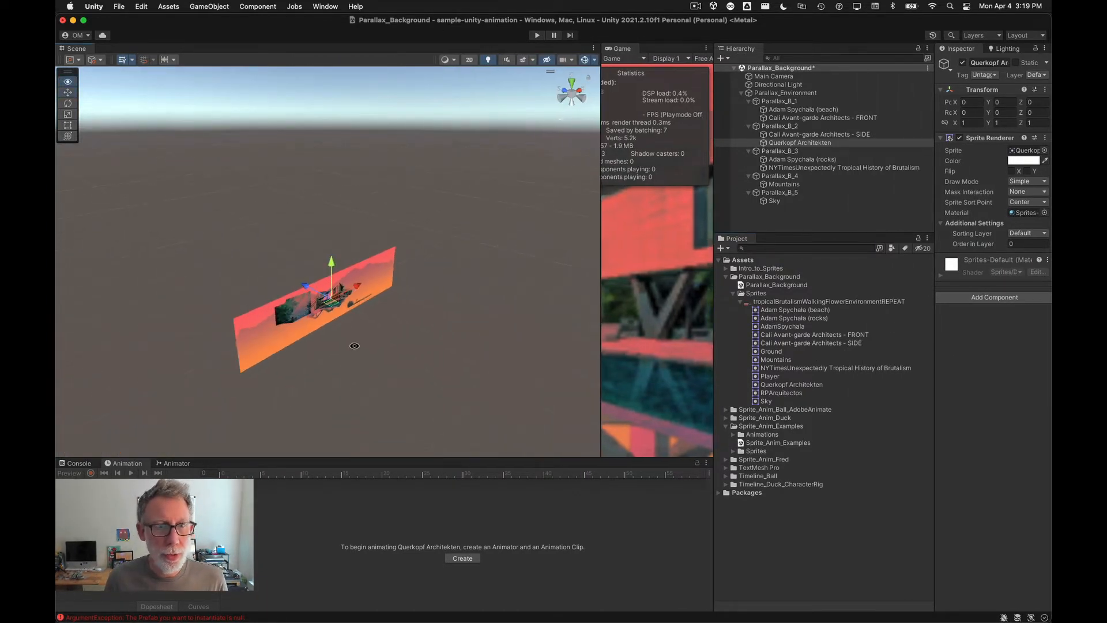
alt+drag(353, 344, 281, 352)
scroll(325, 337, up, 5)
middle_drag(321, 420, 341, 257)
scroll(338, 169, up, 5)
middle_drag(341, 115, 339, 325)
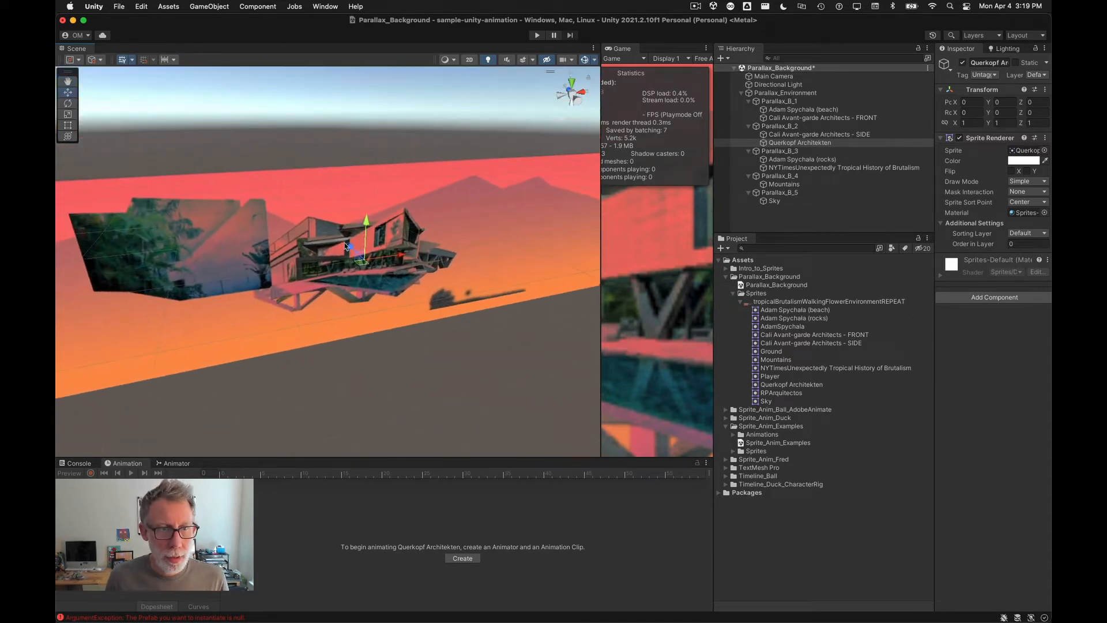
click(758, 194)
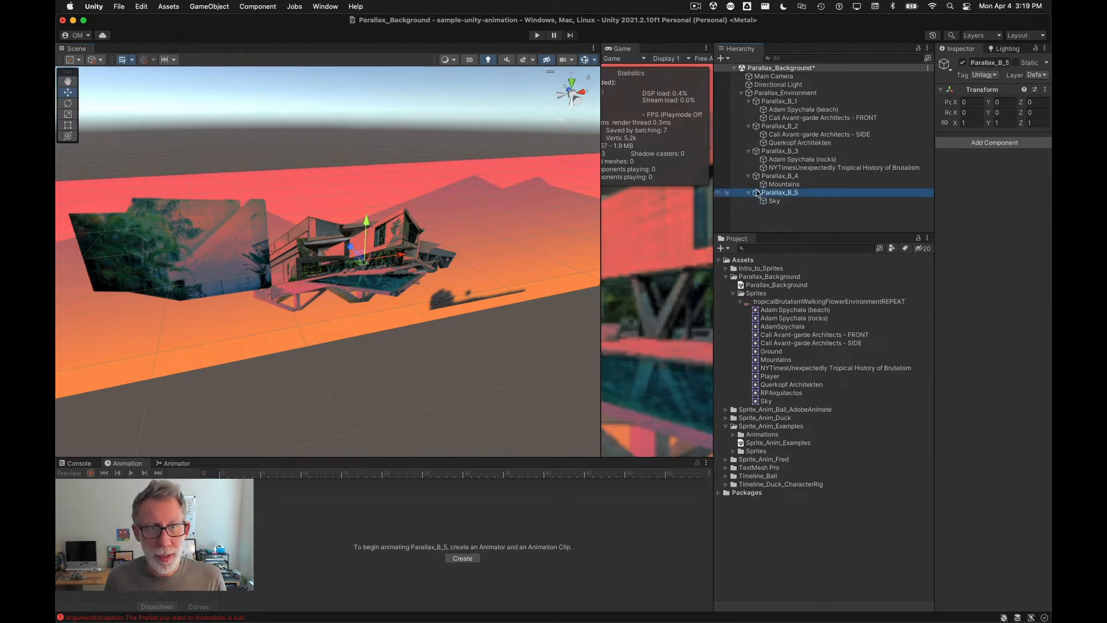
click(763, 169)
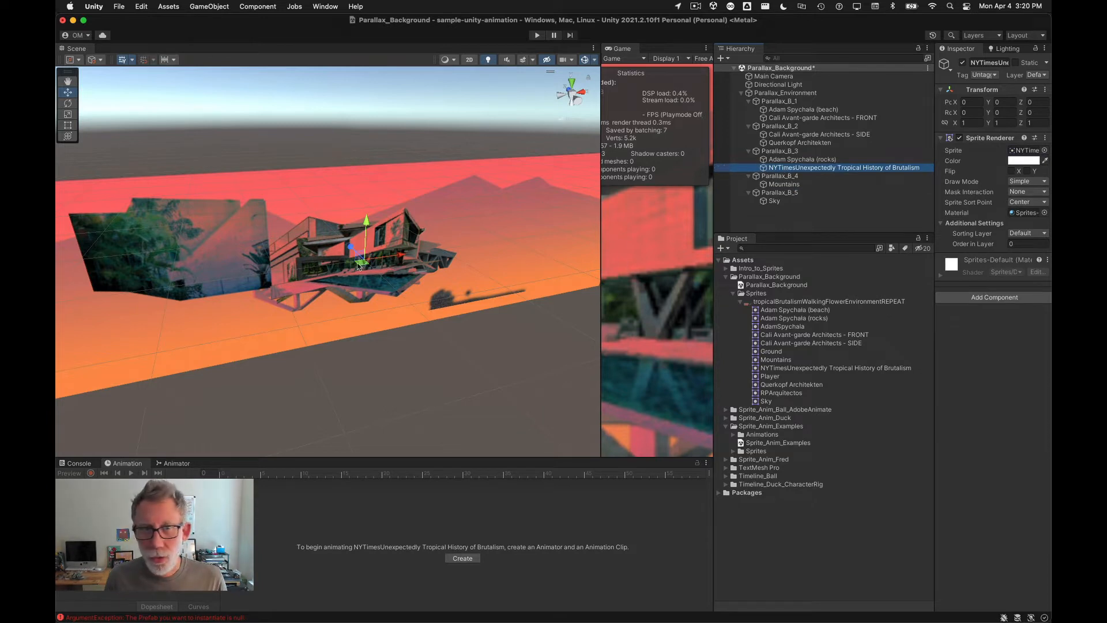
drag(398, 256, 364, 254)
alt+scroll(265, 309, down, 3)
alt+scroll(265, 309, down, 2)
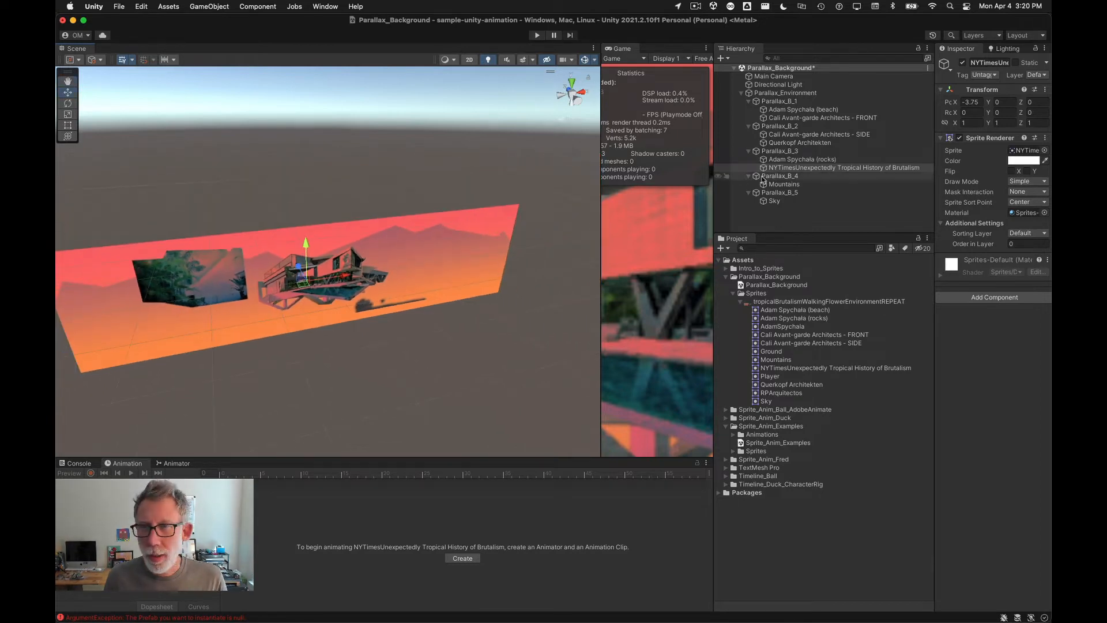
drag(307, 286, 350, 245)
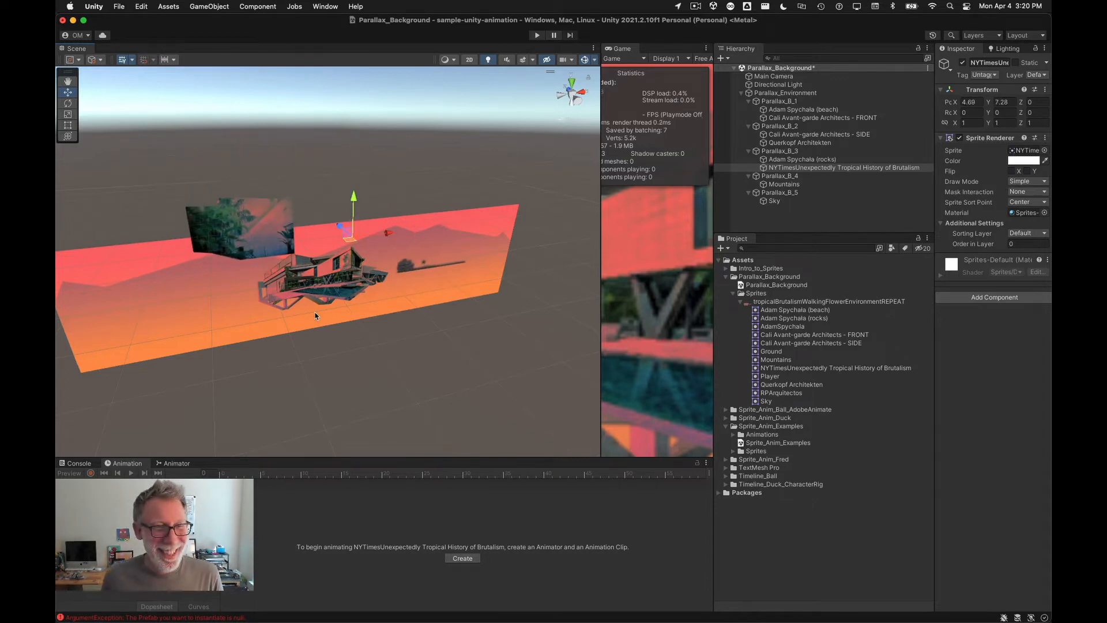
drag(345, 256, 285, 282)
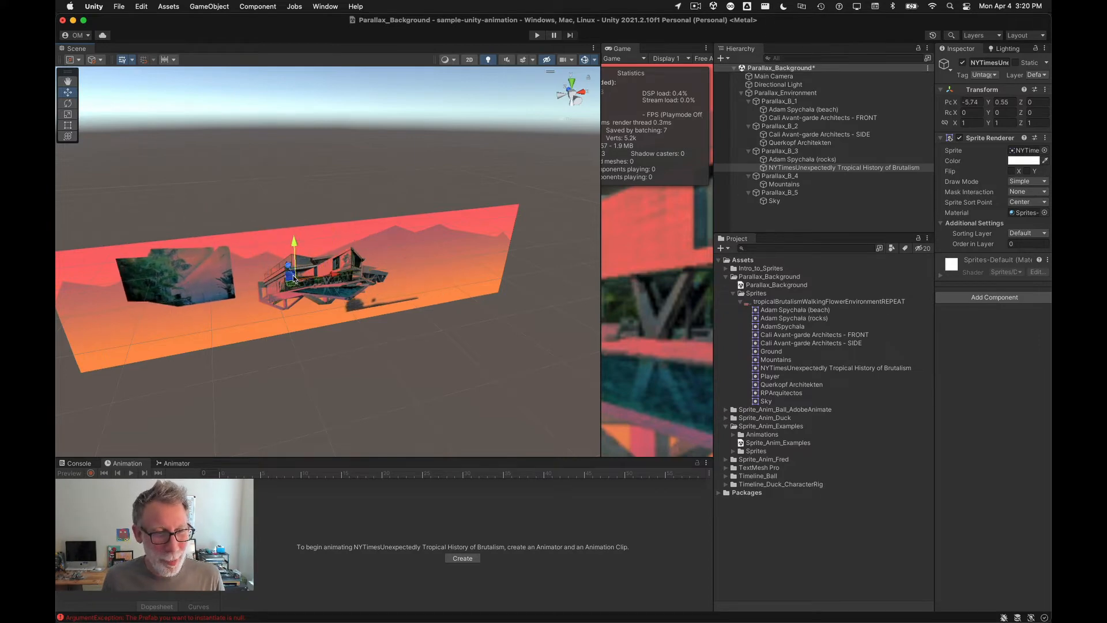
Step: Compare the sprite arrangement in the Unity scene with the Photoshop composition
key(super+Tab)
click(169, 319)
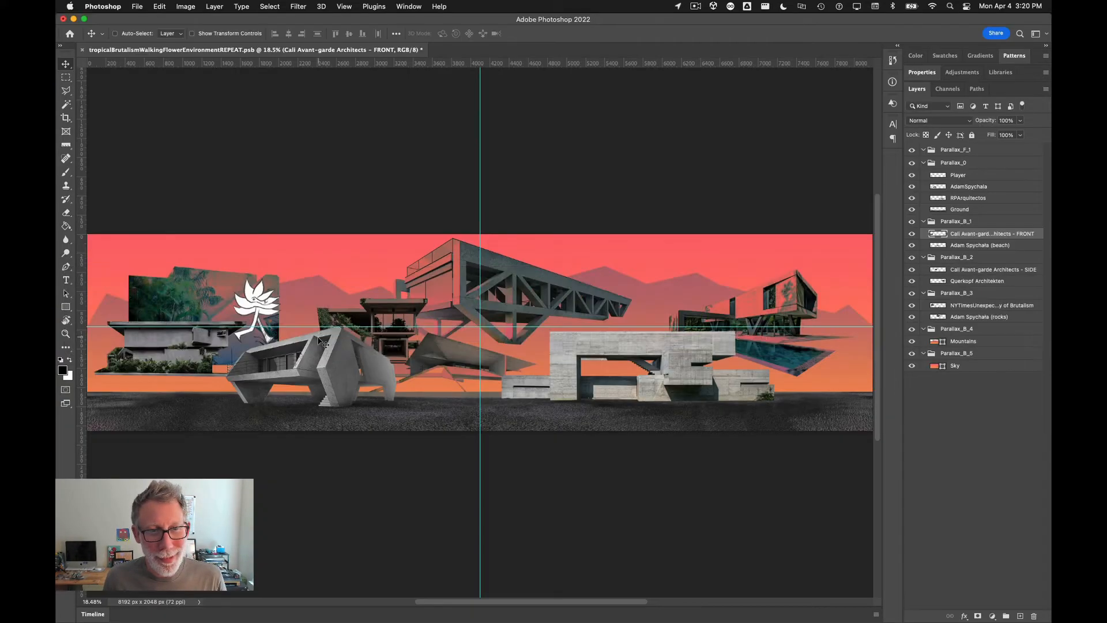
key(super+Tab)
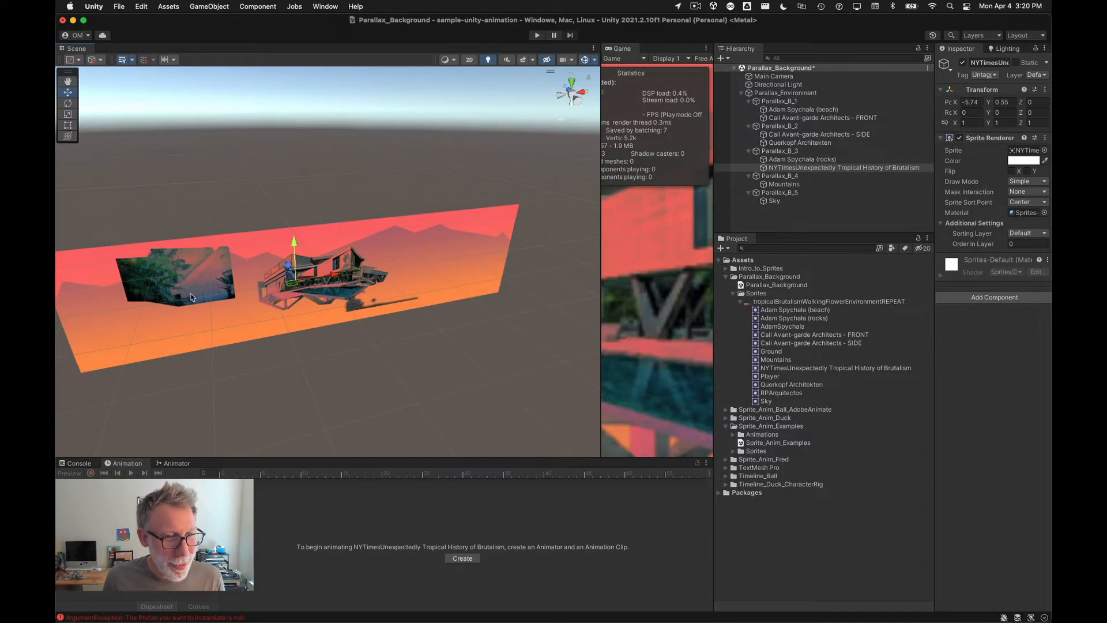
key(super+Tab)
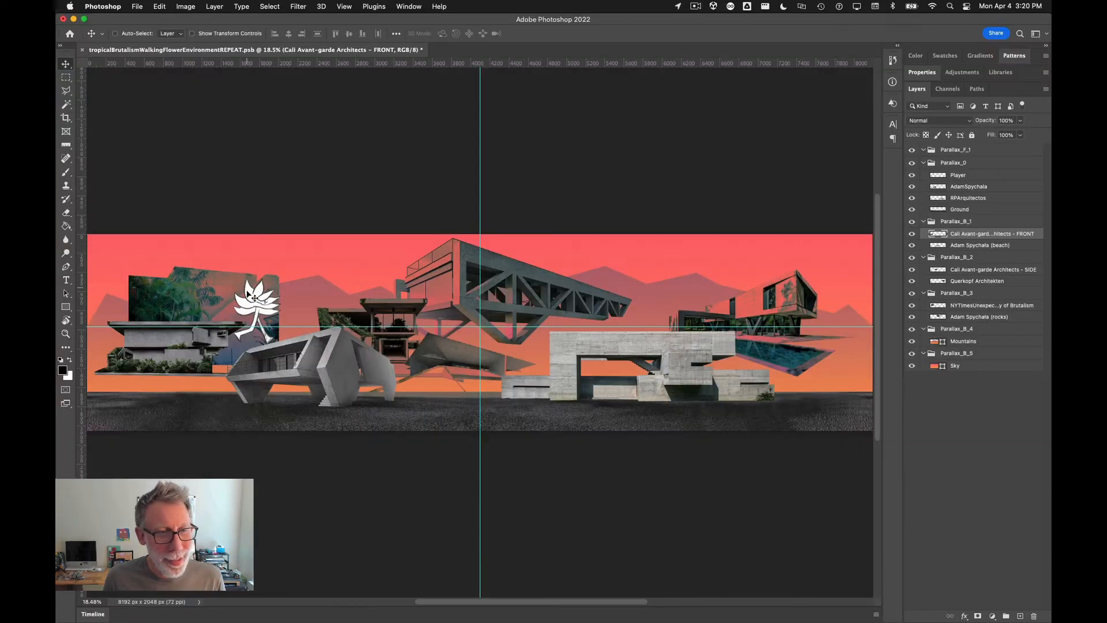
Step: In Photoshop, trim the NYTimesUnexpectedly layer by deleting a rectangular area of it, then restore its position
super+click(179, 299)
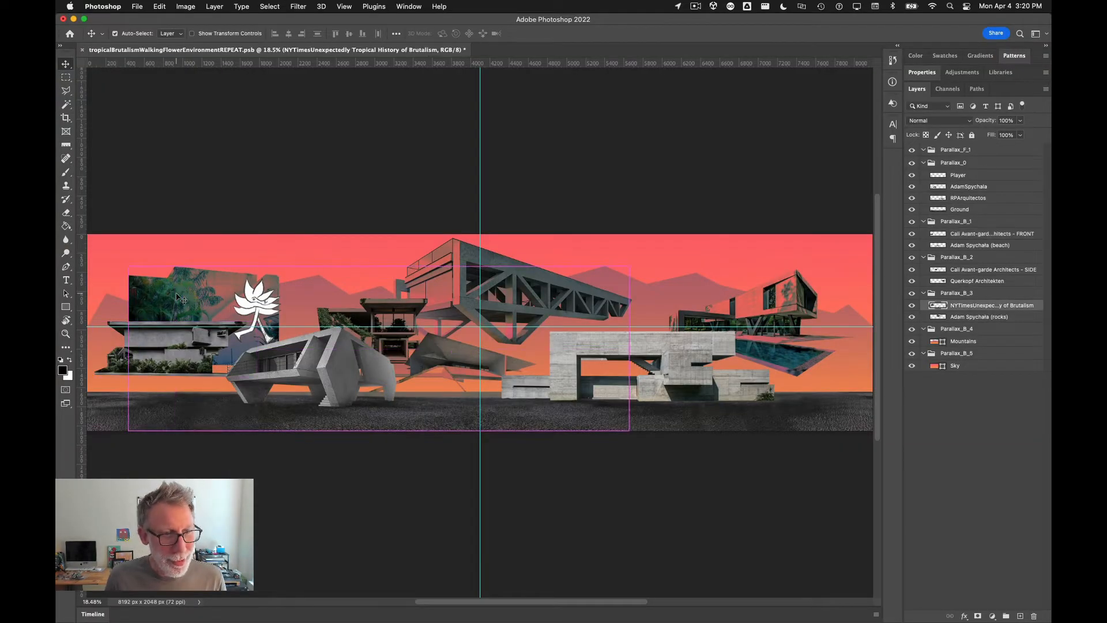
drag(179, 299, 213, 176)
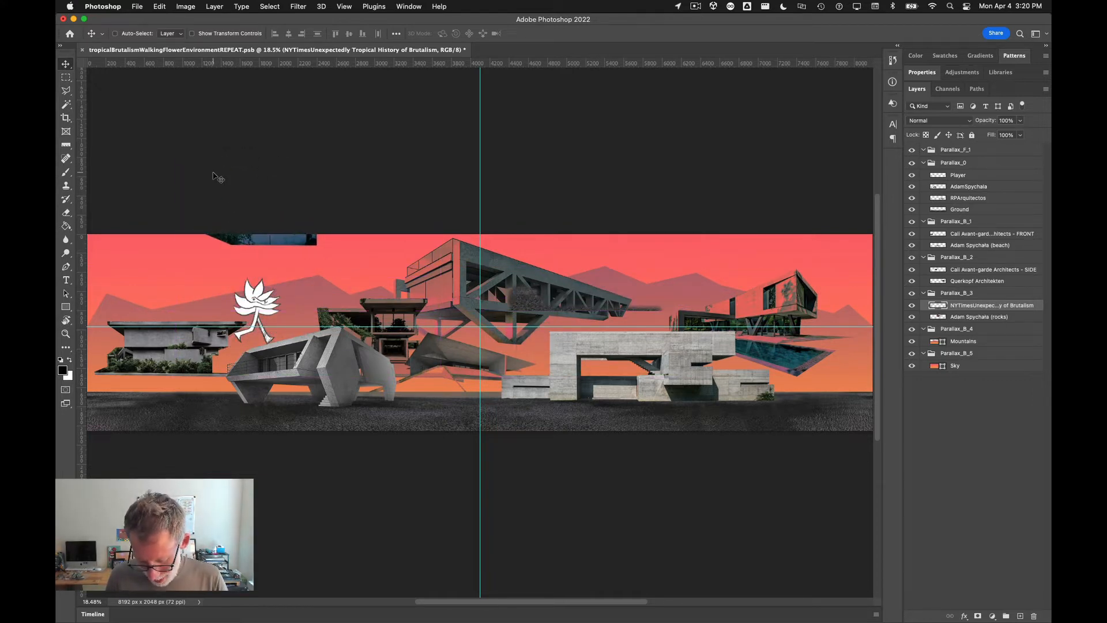
key(m)
drag(417, 234, 718, 397)
key(Delete)
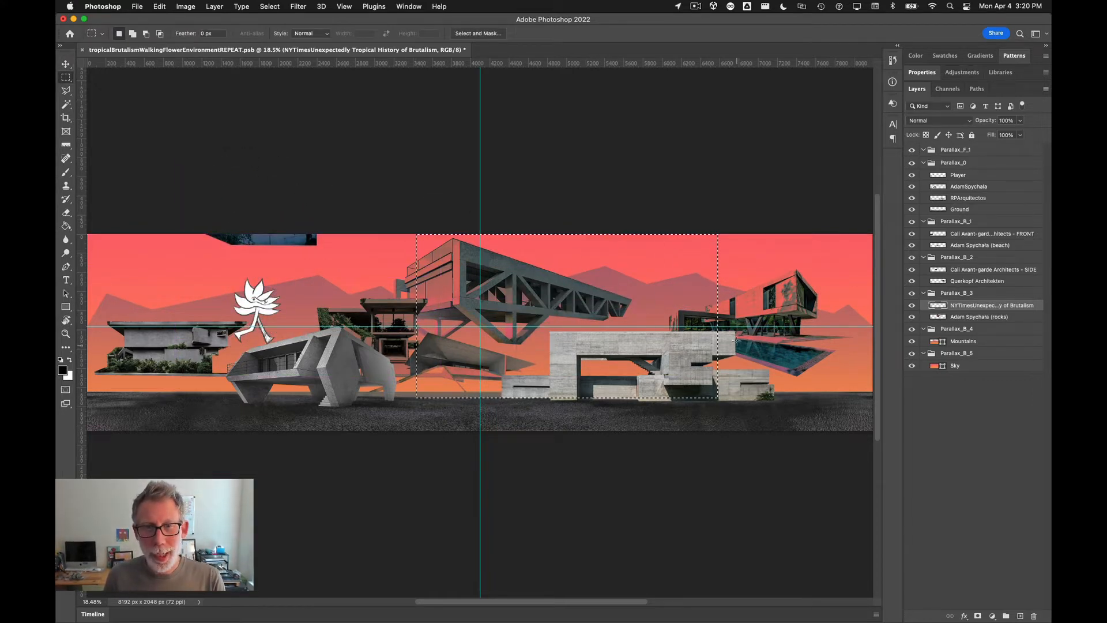
key(super+d)
key(v)
drag(276, 234, 238, 362)
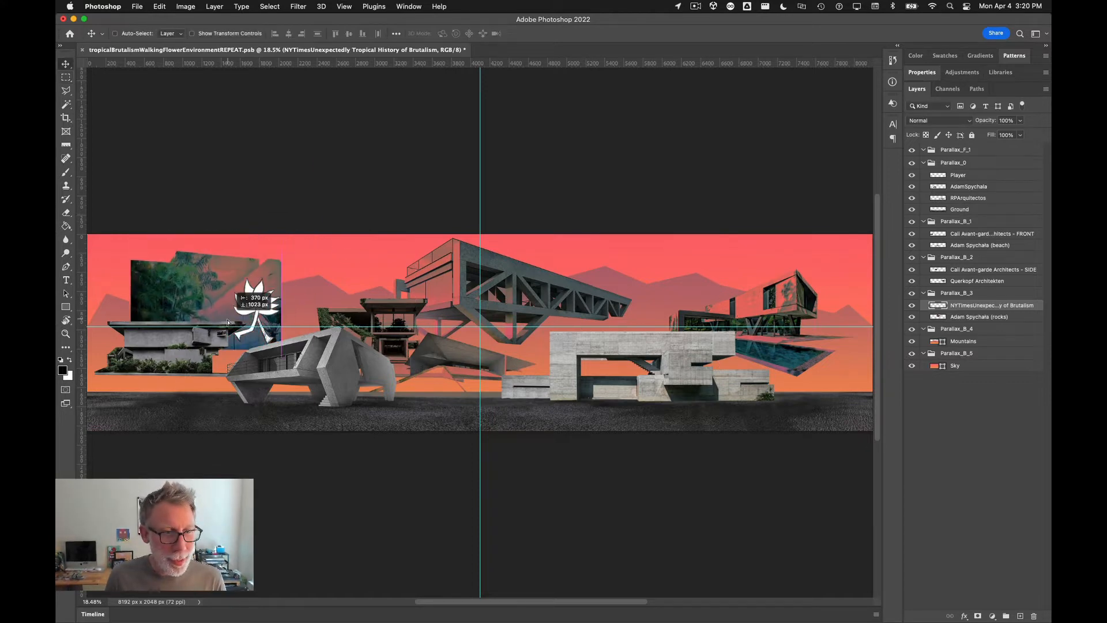
Step: Save the Photoshop document and check the NYTimesUnexpectedly sprite in Unity
key(super+s)
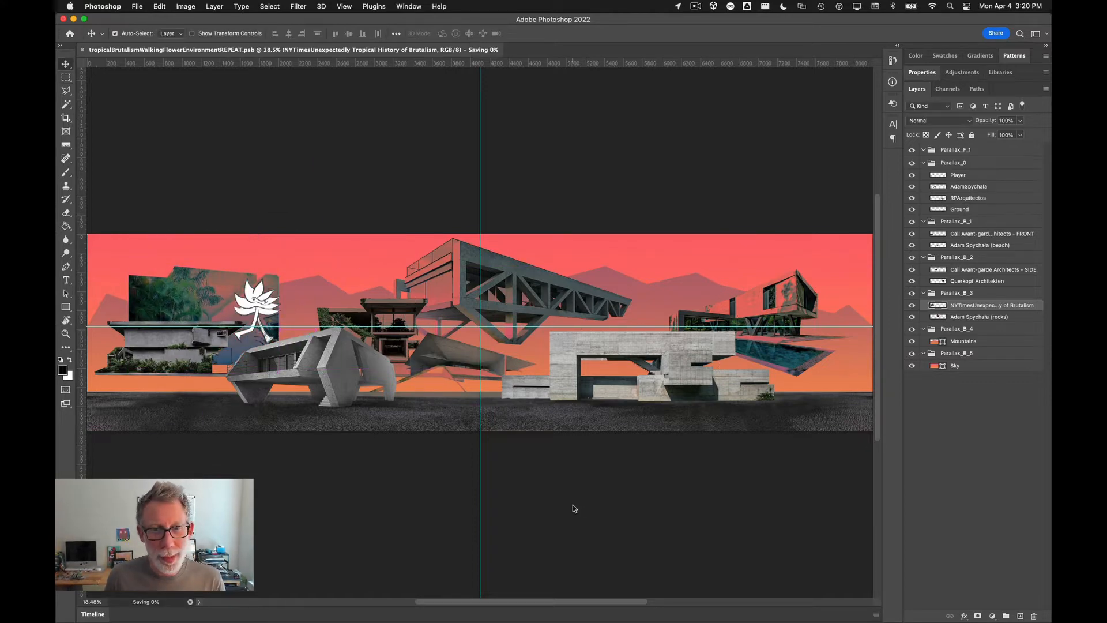
key(super+Tab)
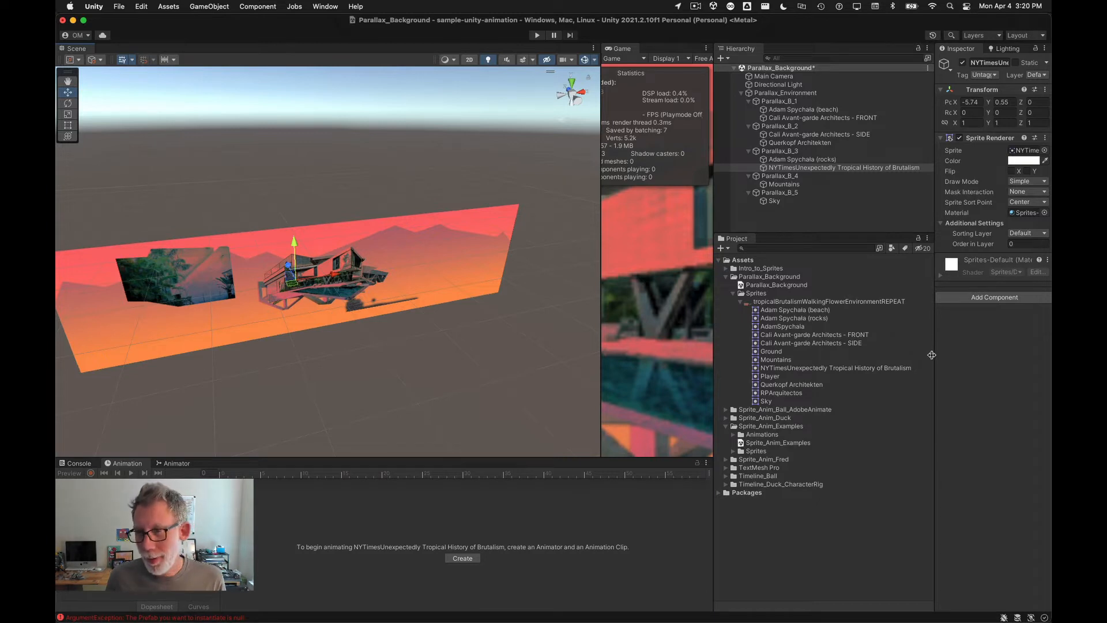
drag(935, 362, 885, 369)
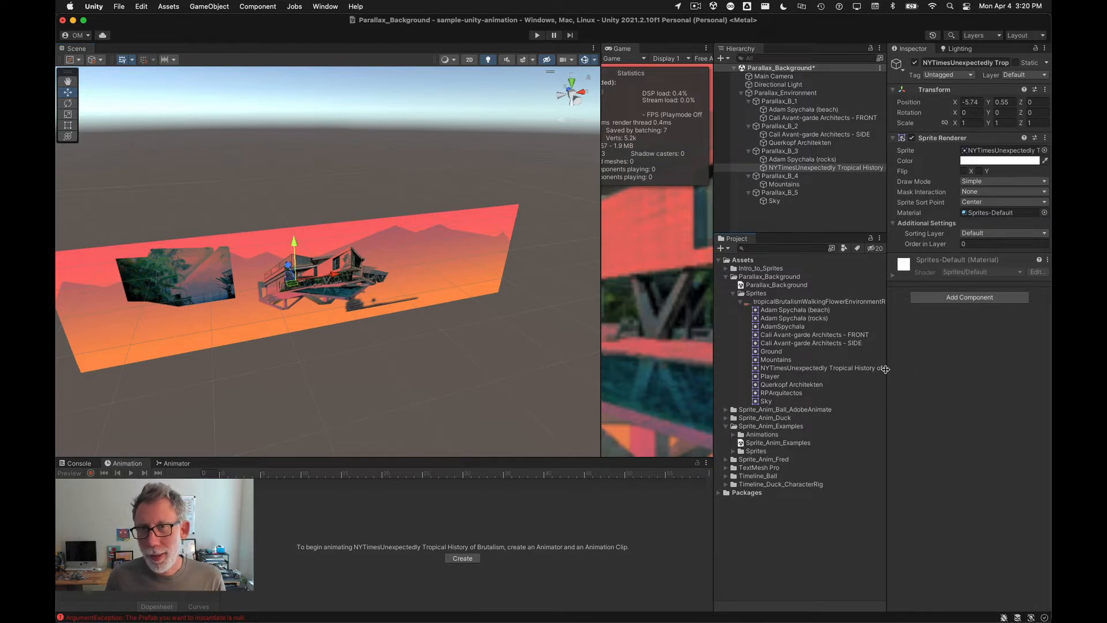
key(super+Tab)
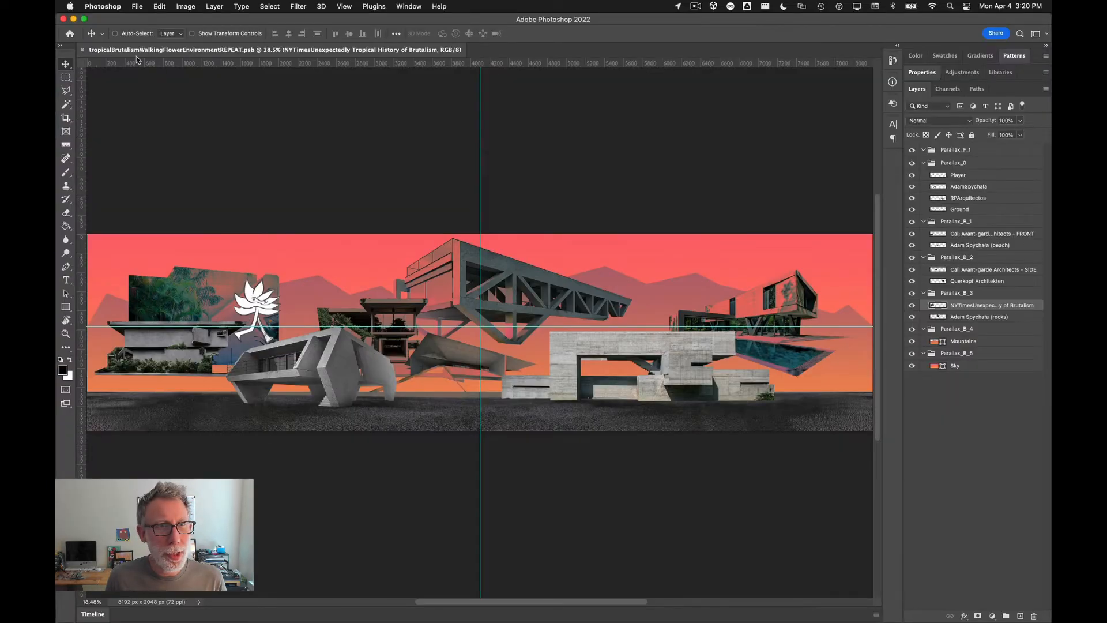
Step: Reveal the Photoshop document's location in Finder
right_click(124, 51)
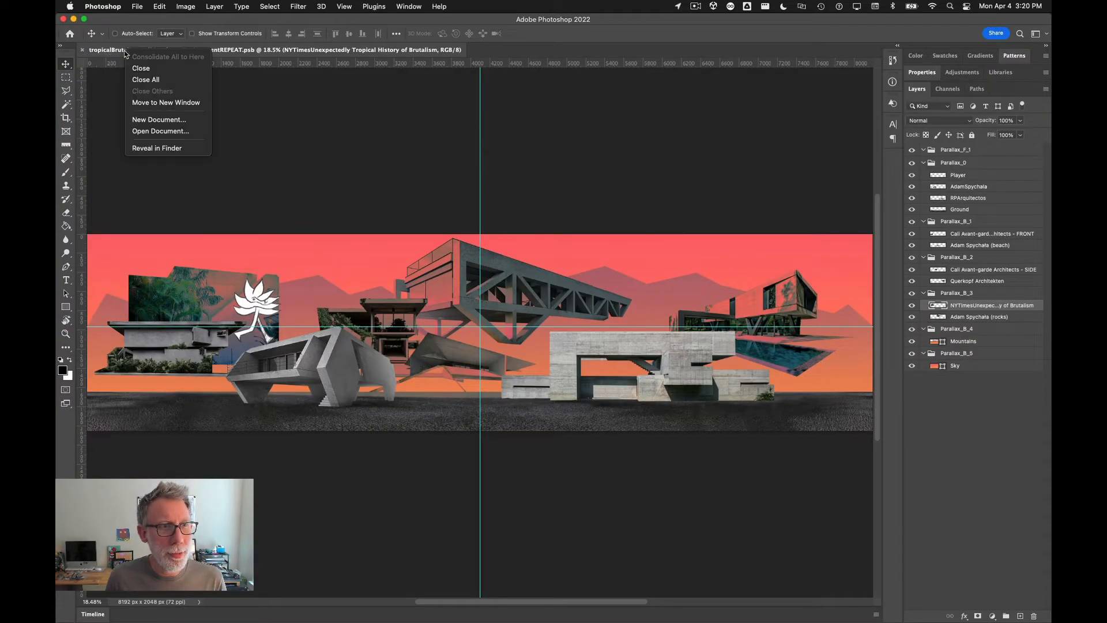
click(147, 150)
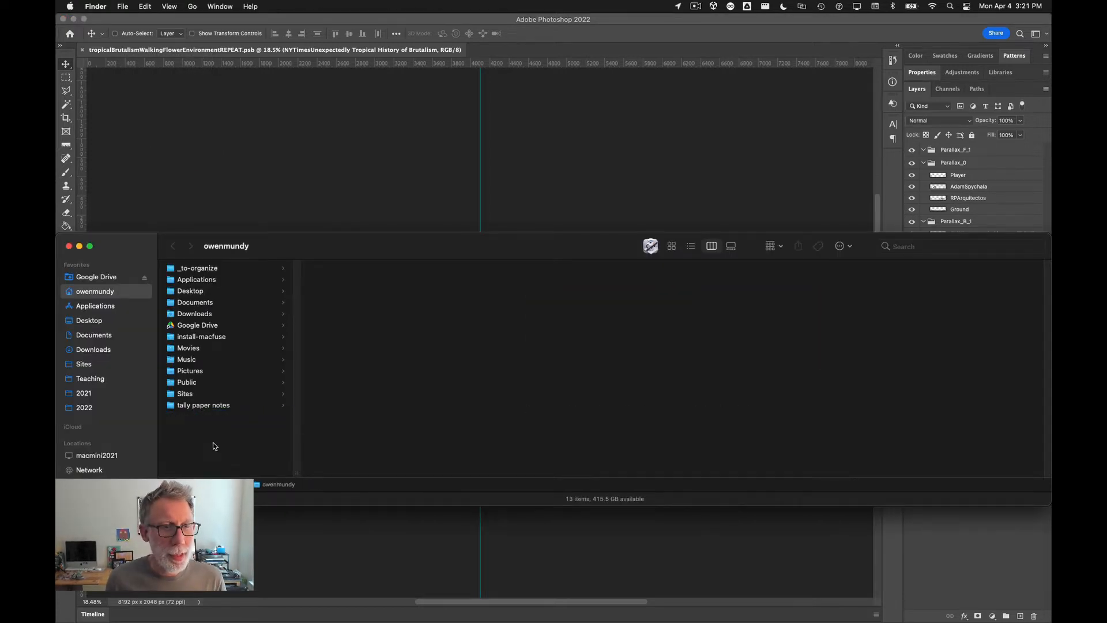
key(super+Tab)
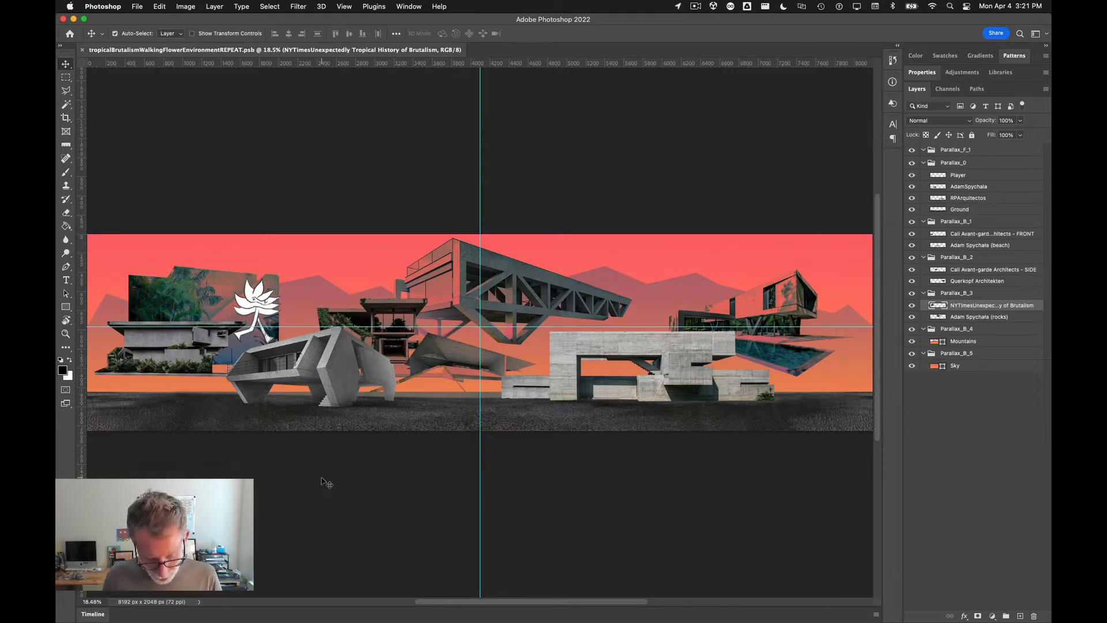
Step: Open Save As and browse to the sample-unity-animation project folder under Documents/_code/Unity/_Teaching
key(super+shift+s)
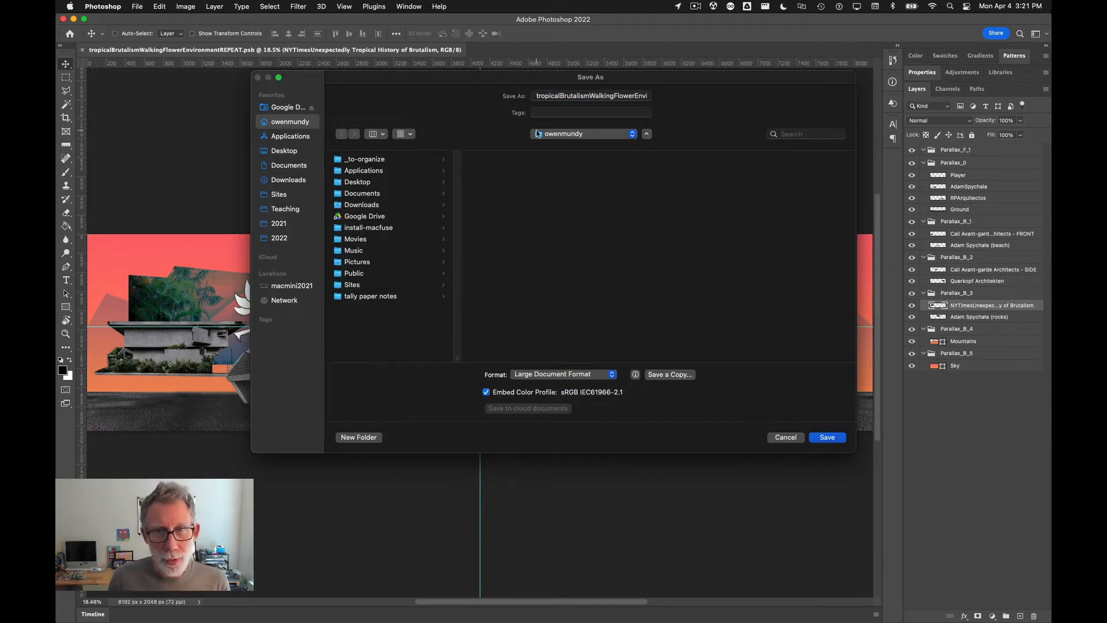
click(564, 137)
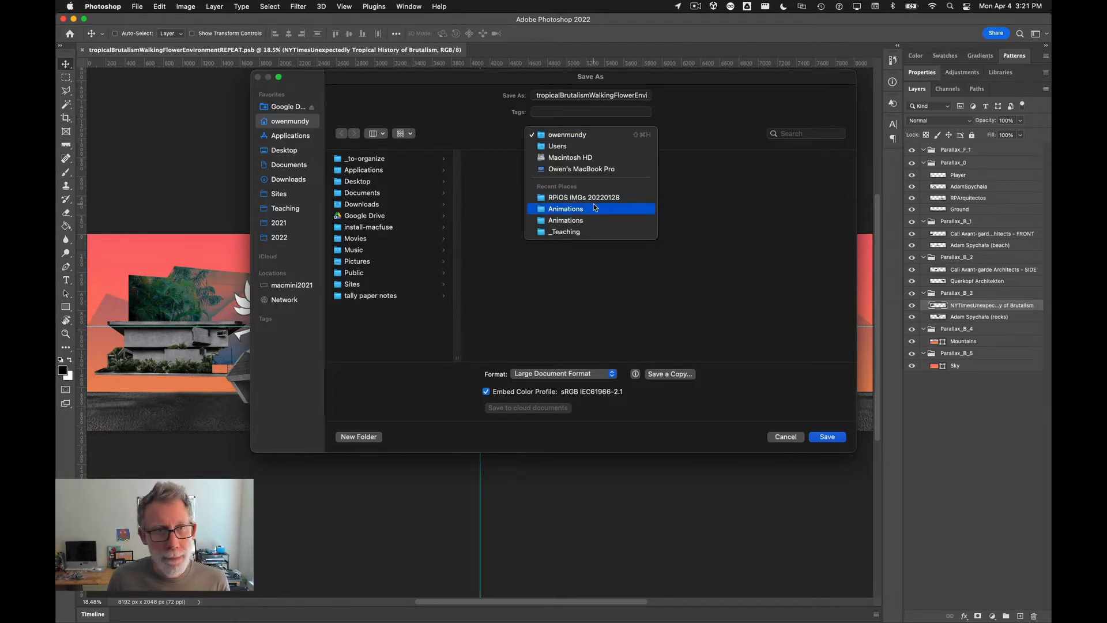
click(280, 199)
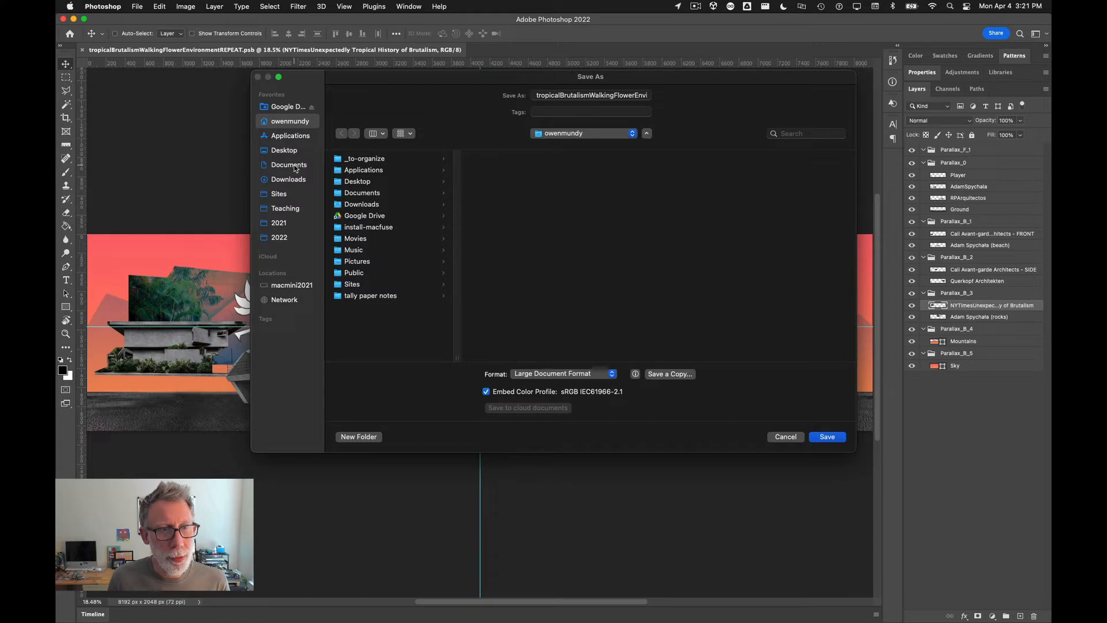
click(289, 165)
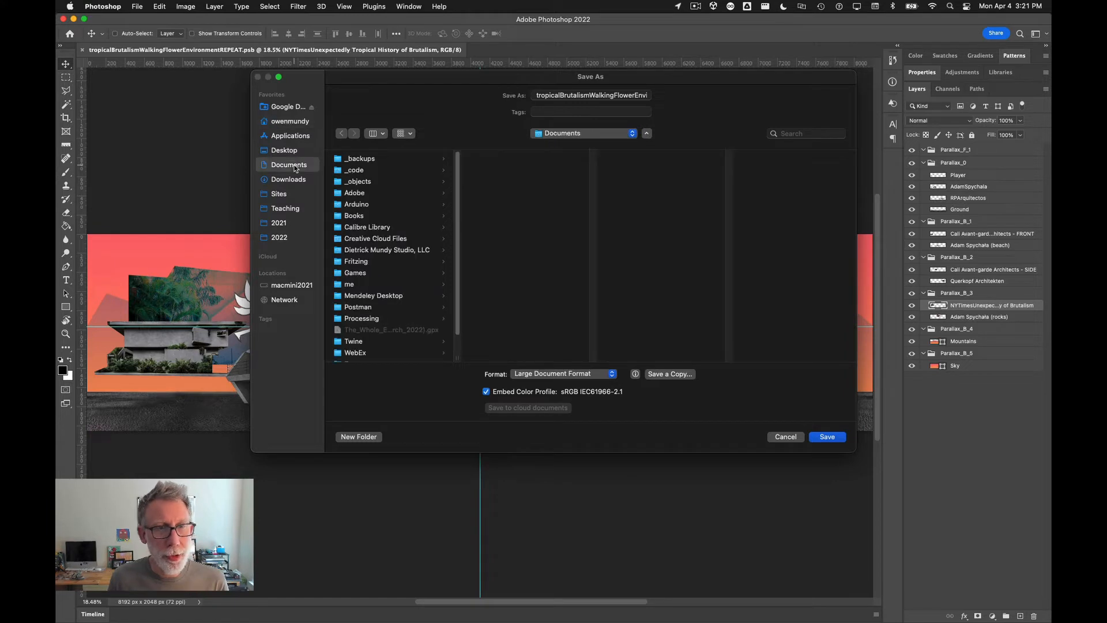
click(404, 170)
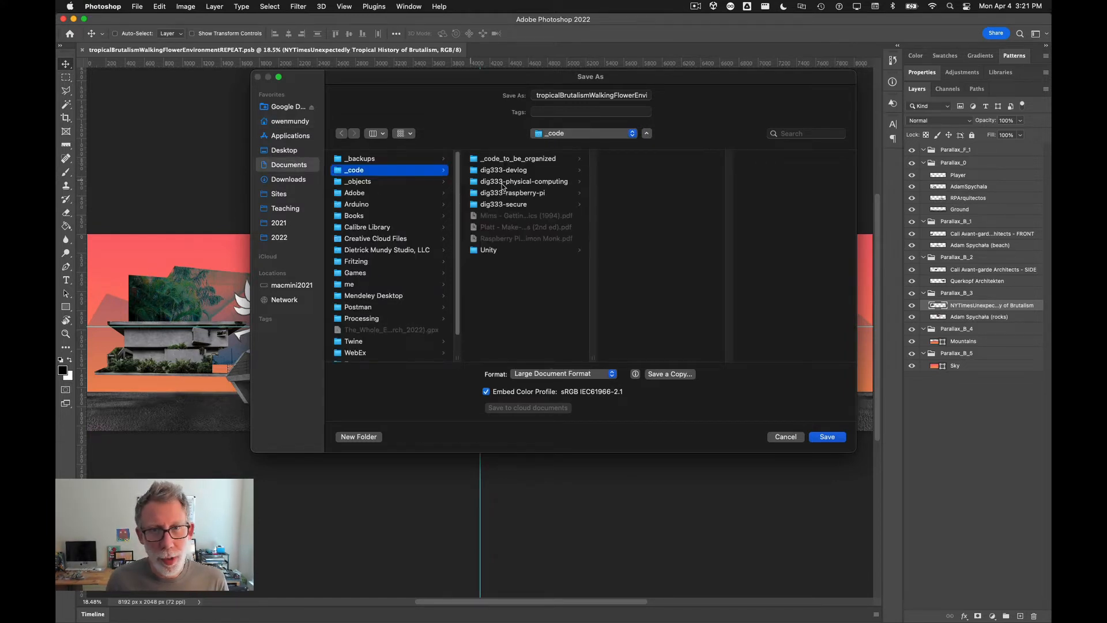
click(510, 251)
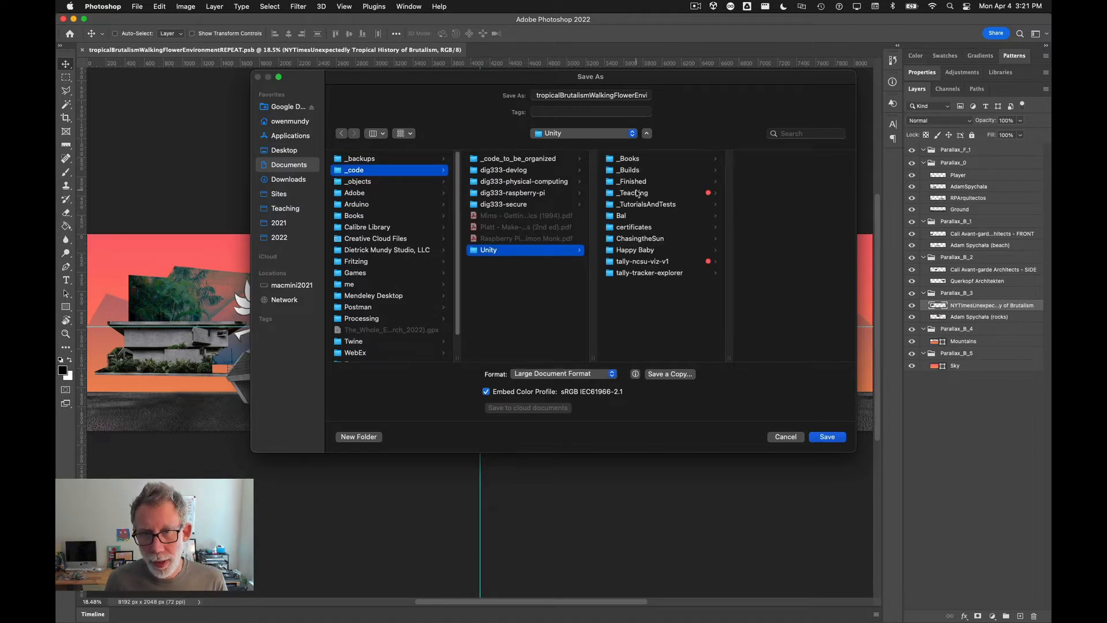
click(648, 194)
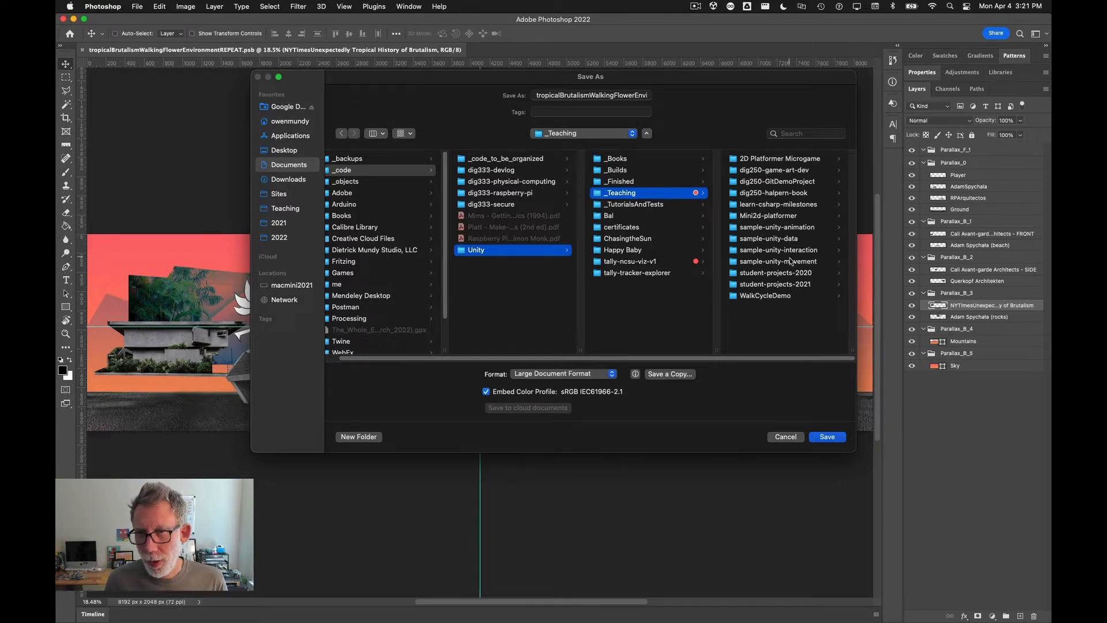
click(798, 227)
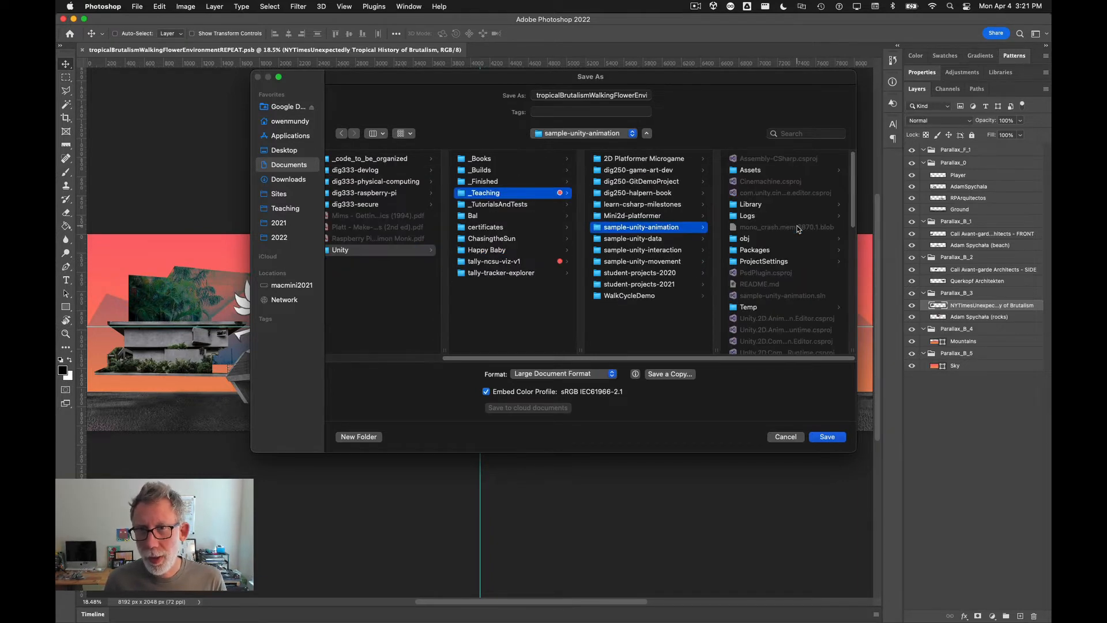
Step: Save the document into the Parallax_Background Sprites folder, replacing the existing PSB and keeping Maximize Compatibility on
key(Right)
key(Right)
key(Down)
key(Down)
key(Up)
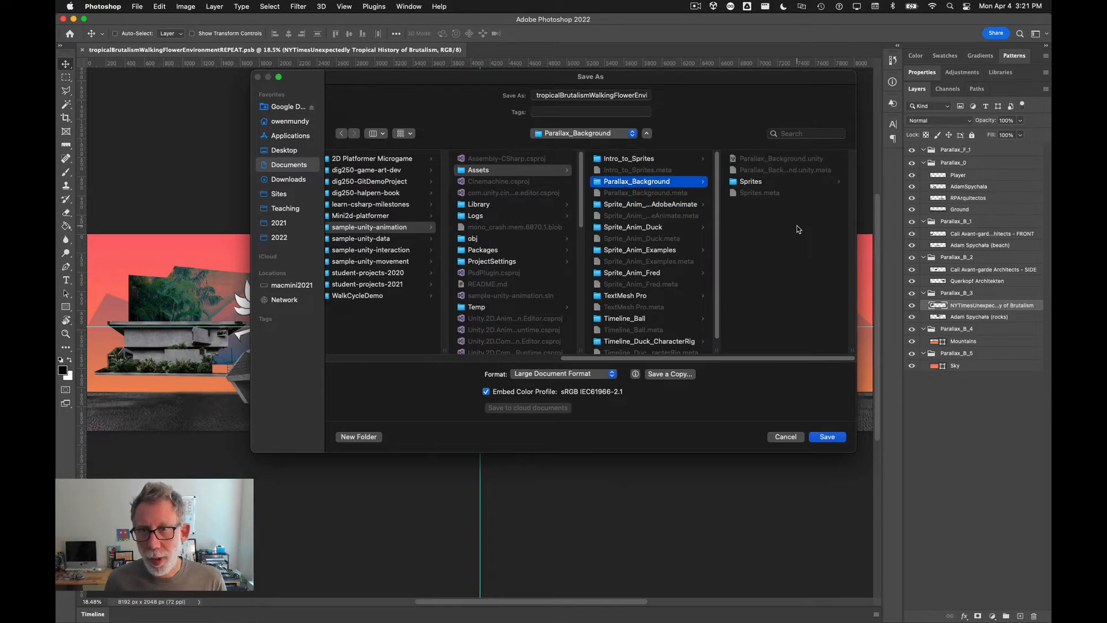
key(Right)
key(Return)
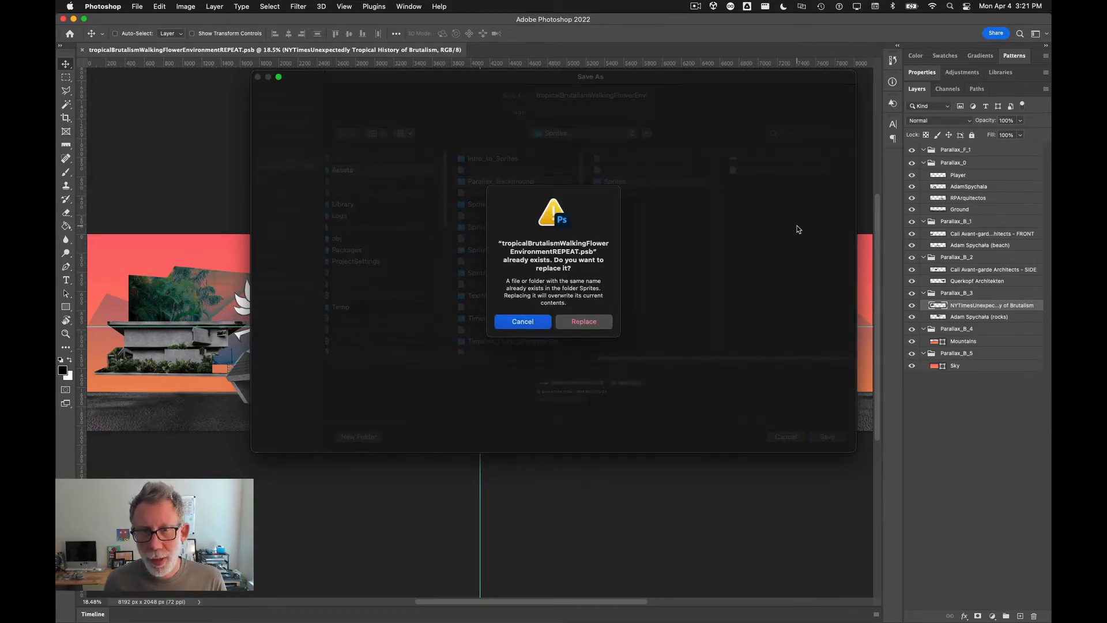
click(594, 323)
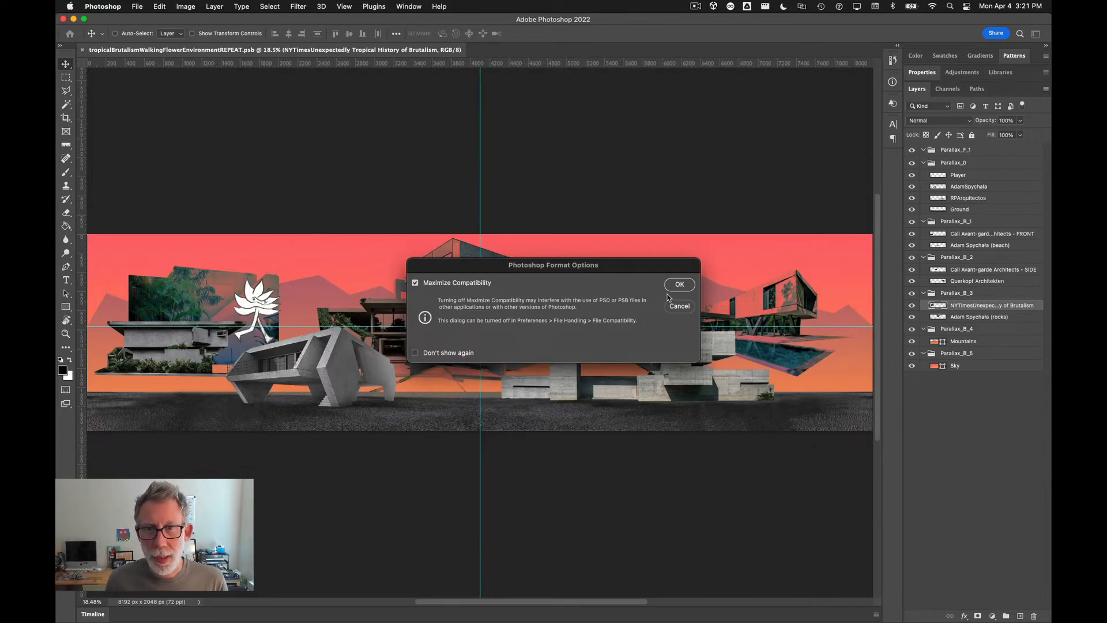
click(673, 286)
Step: Examine the Sprites folder in Finder to check where the saved PSB file is
key(super+Tab)
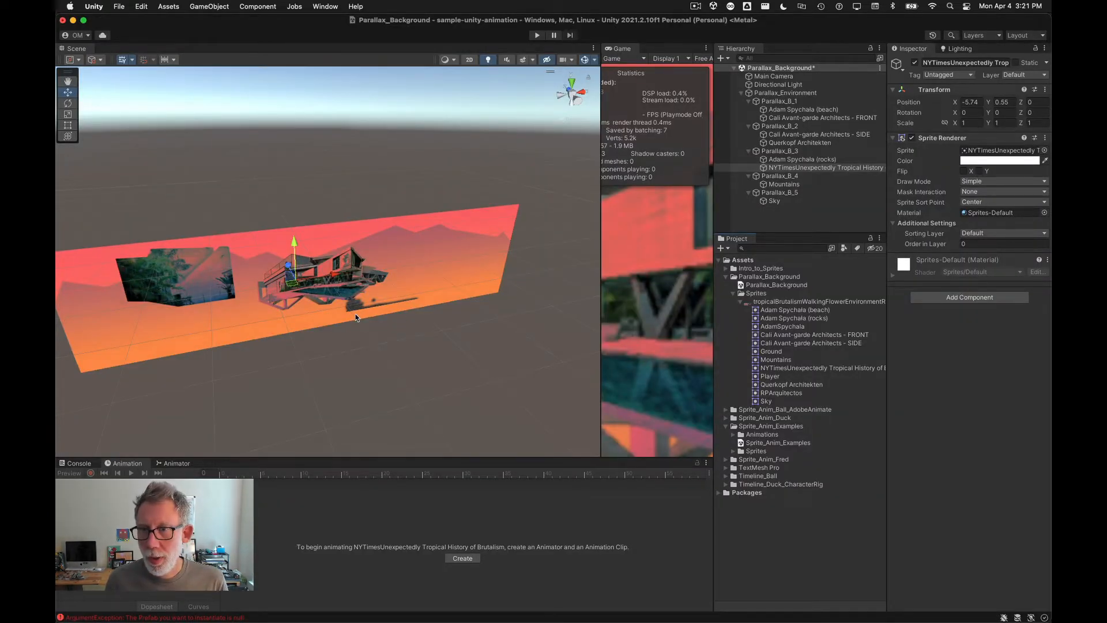
key(super+Tab)
key(super+Tab)
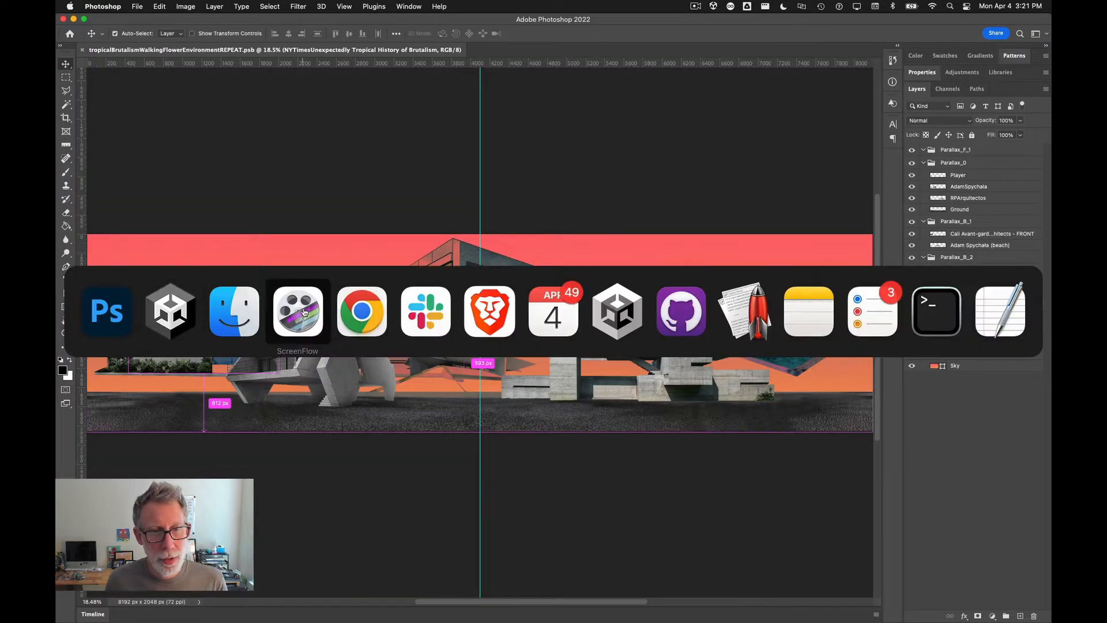
click(233, 322)
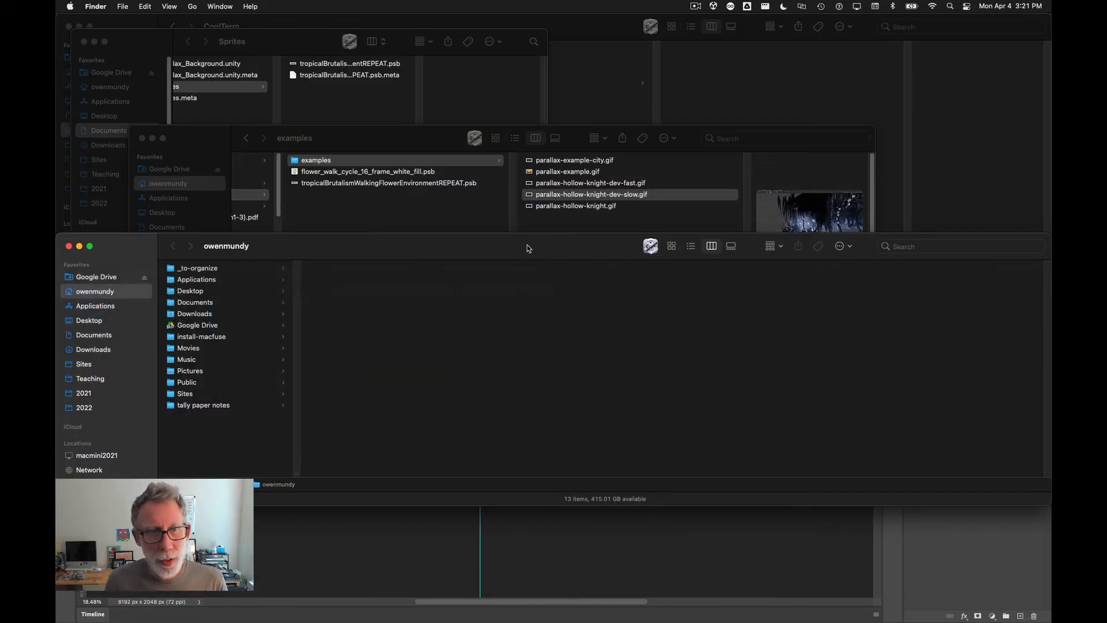
click(448, 229)
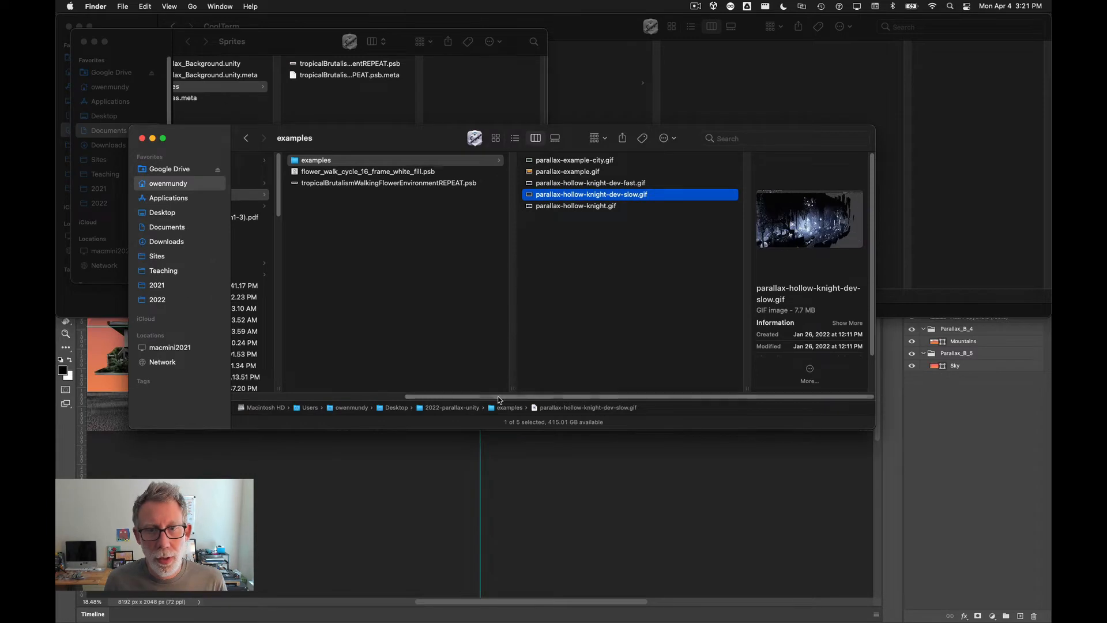
drag(499, 398, 386, 404)
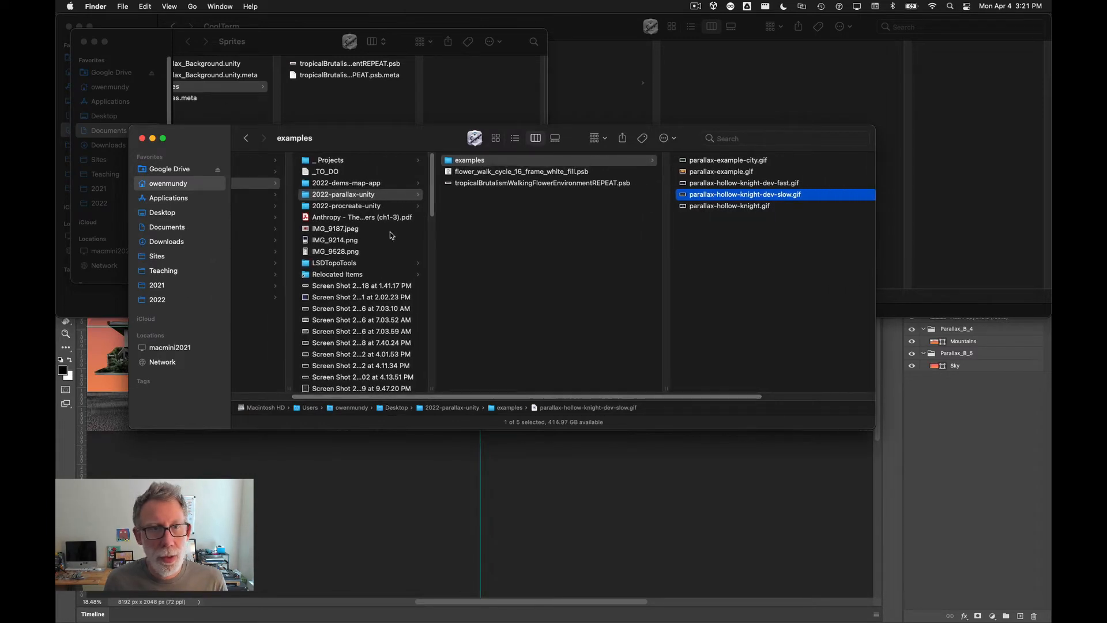
click(237, 41)
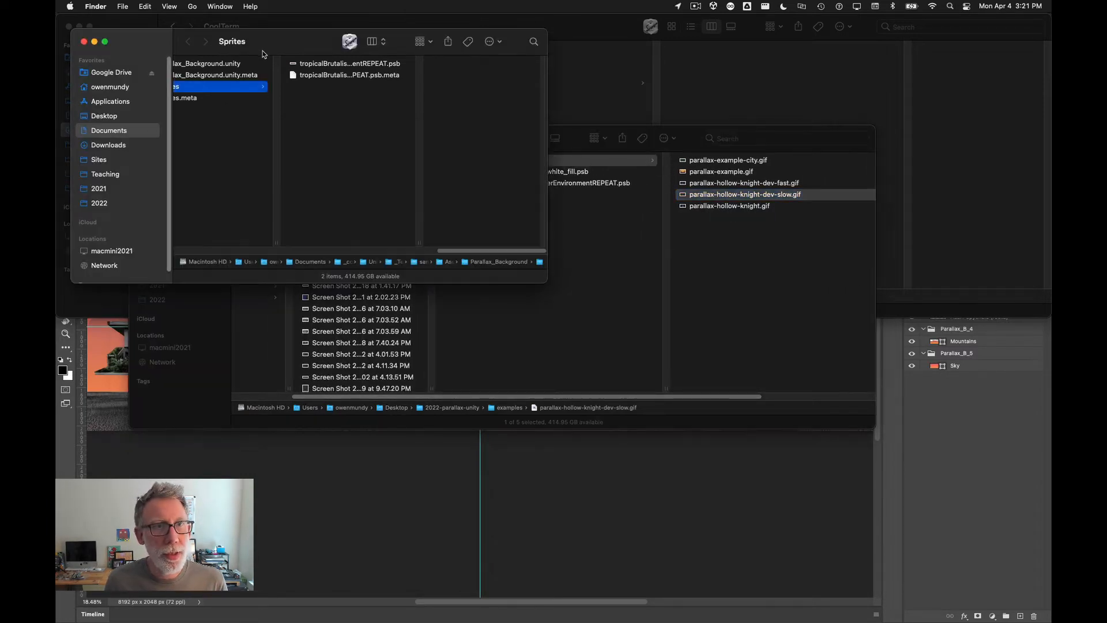
drag(237, 40, 407, 125)
key(ctrl+alt+Return)
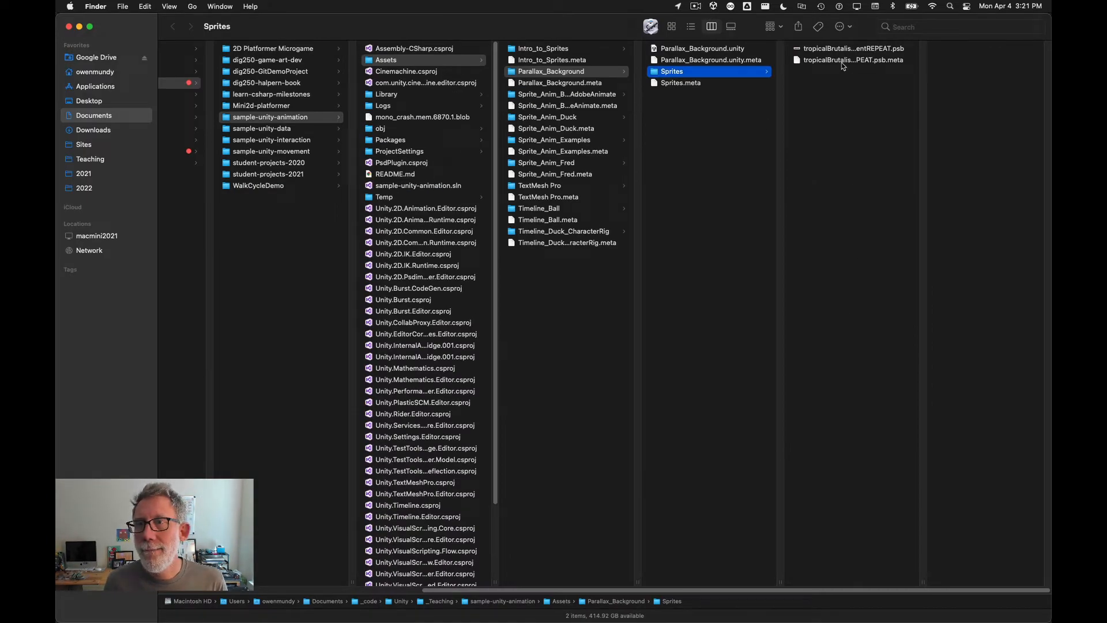
Step: Switch to Unity and select the Parallax_B_3 sprite objects to inspect the updated NYTimesUnexpectedly sprite
key(super+Tab)
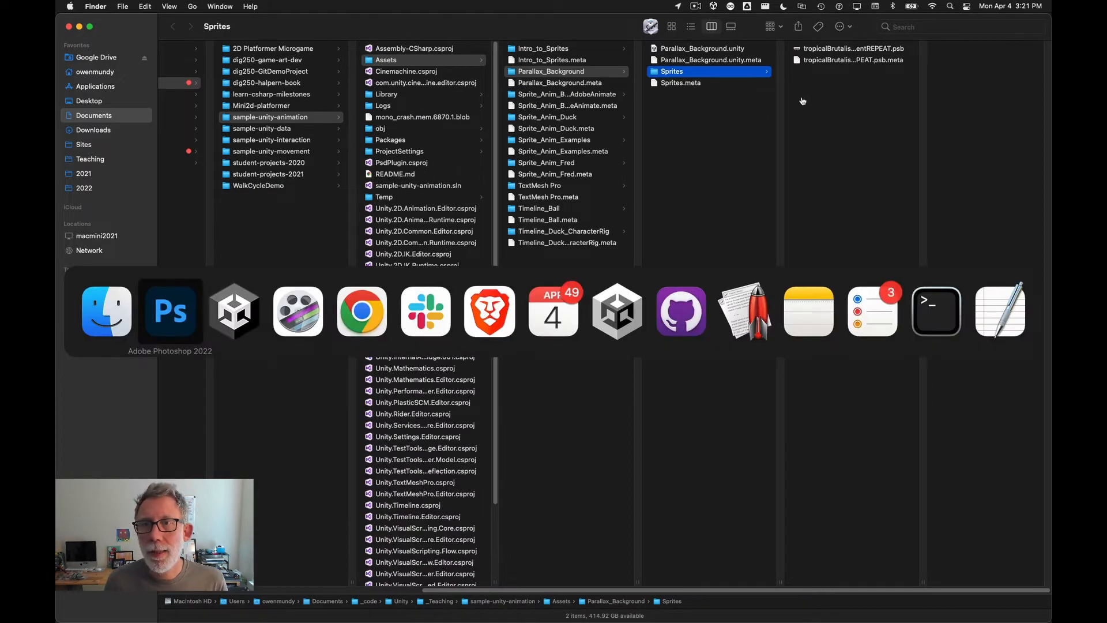
click(222, 321)
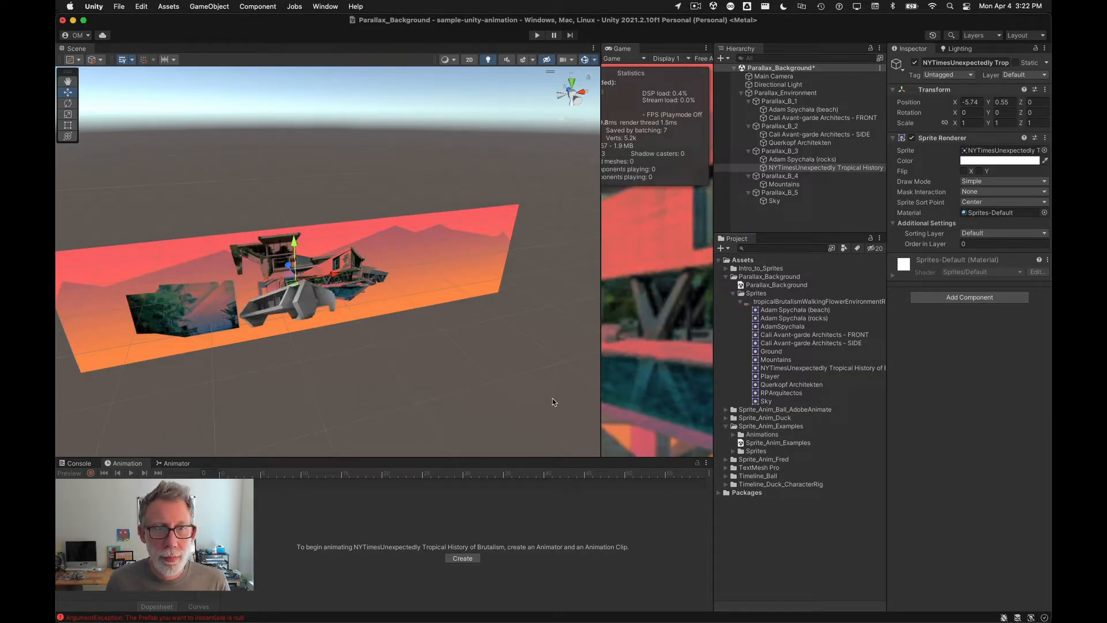
click(766, 168)
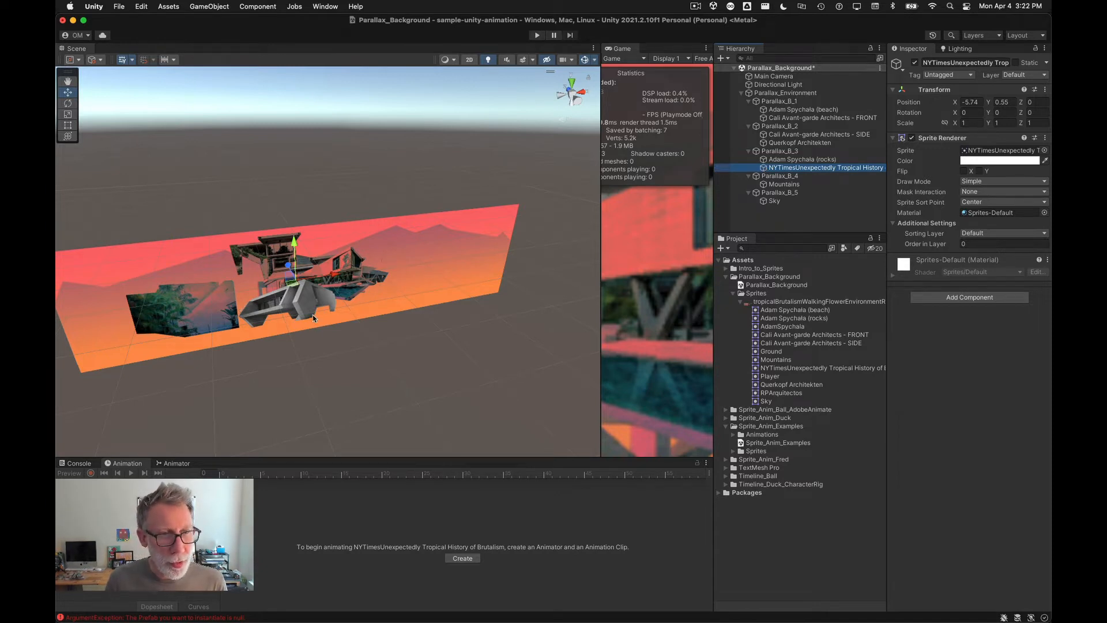
drag(288, 282, 349, 267)
click(811, 159)
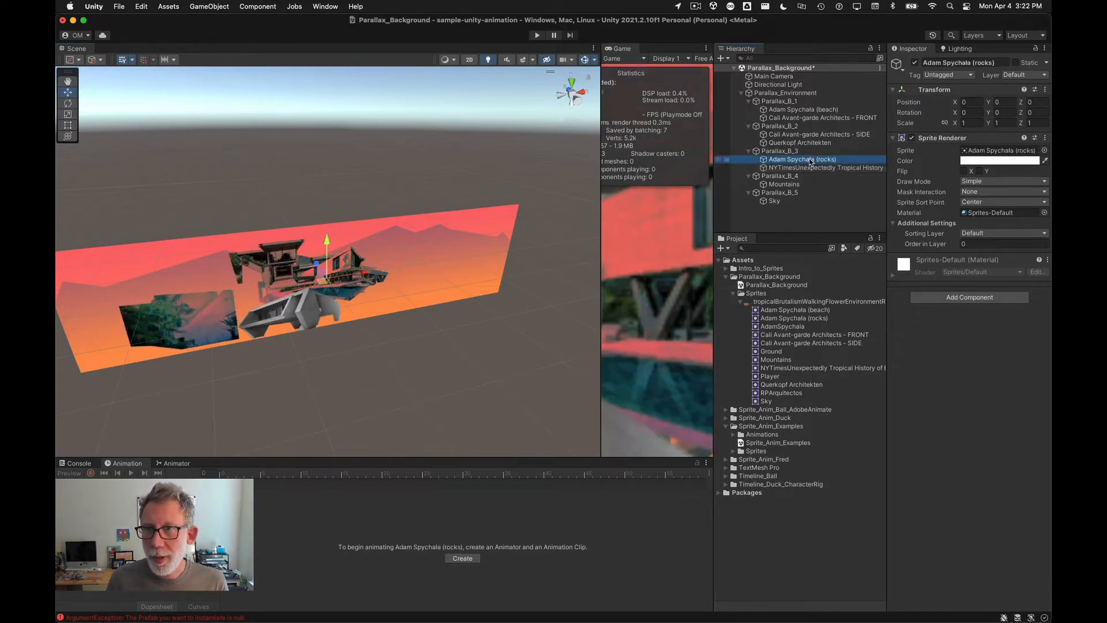
click(809, 168)
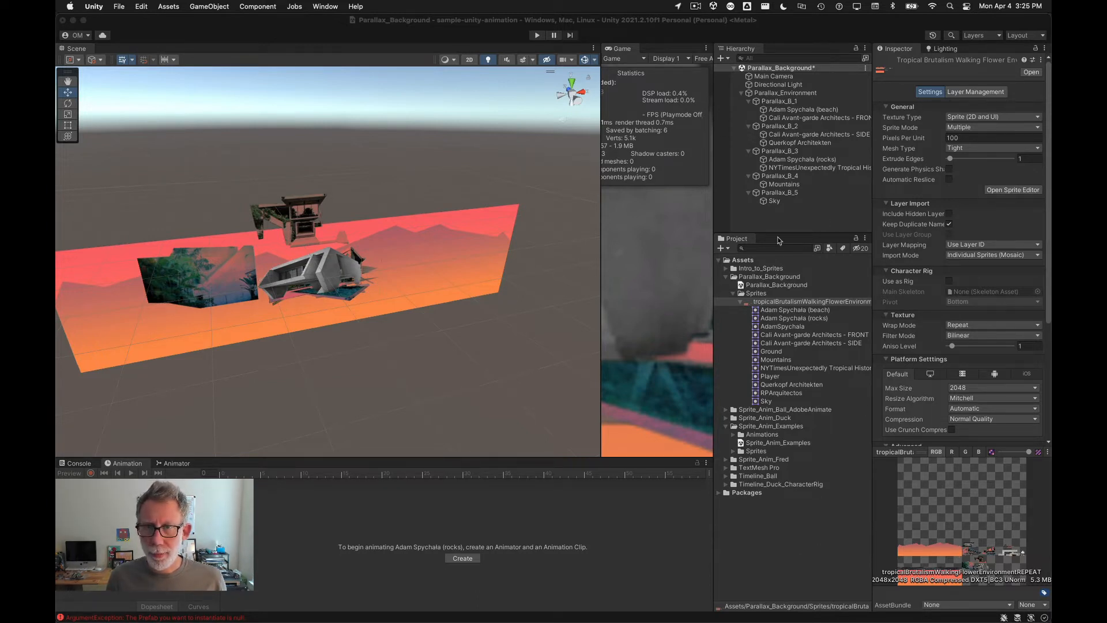
Step: Move the NYTimesUnexpectedly object left in the scene to about x -5.57
click(312, 287)
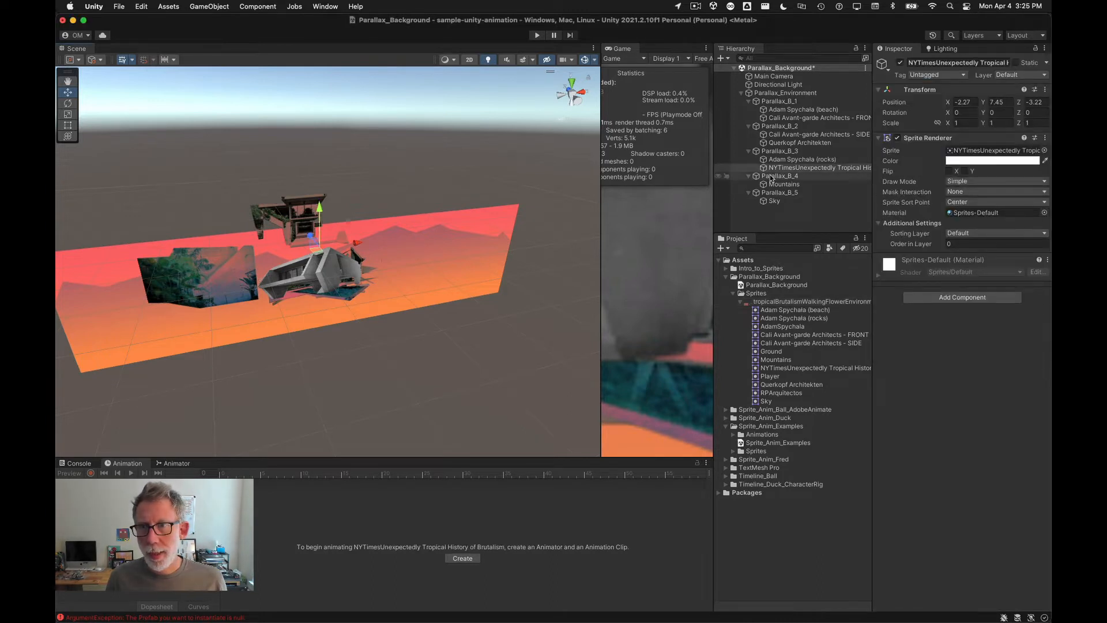
mouse_move(353, 245)
mouse_down()
mouse_move(326, 246)
mouse_move(338, 246)
mouse_up()
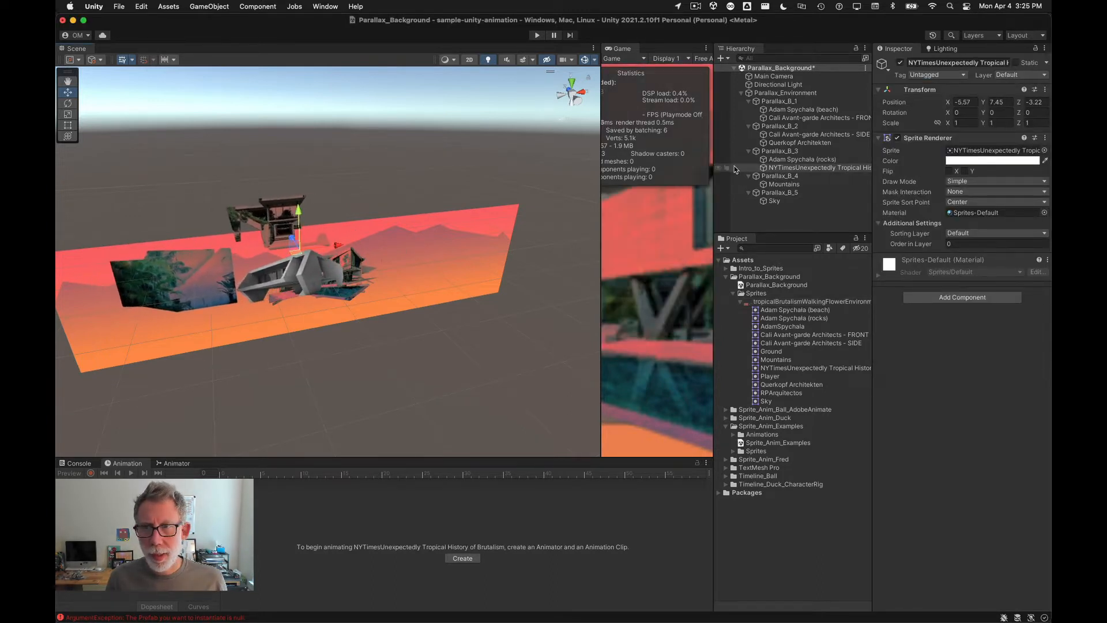
click(778, 142)
drag(375, 270, 520, 278)
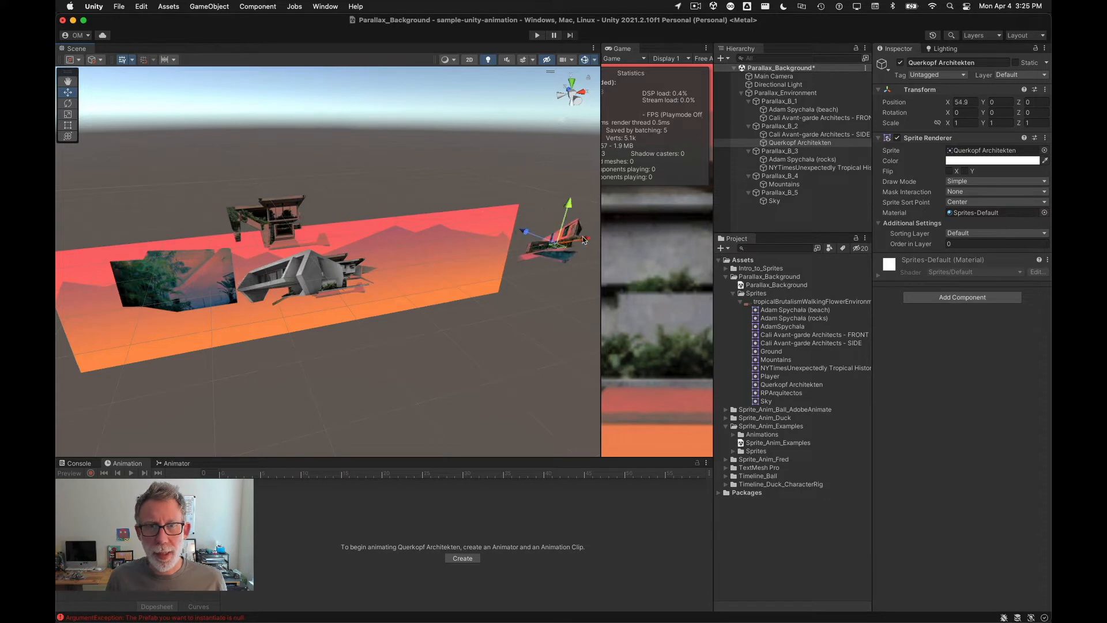
key(super+z)
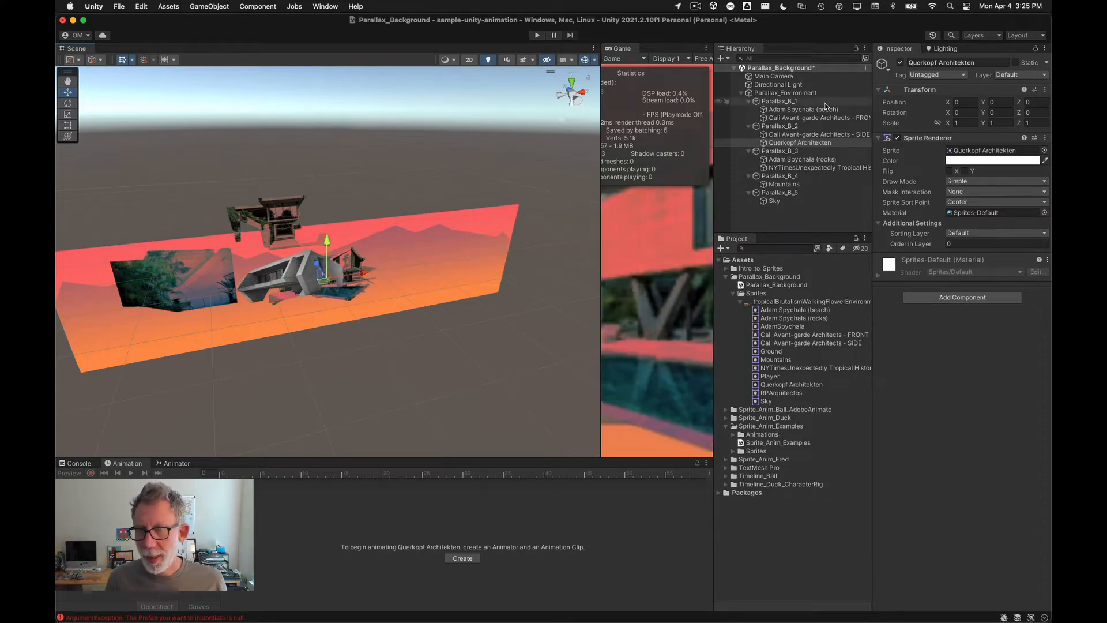
click(785, 303)
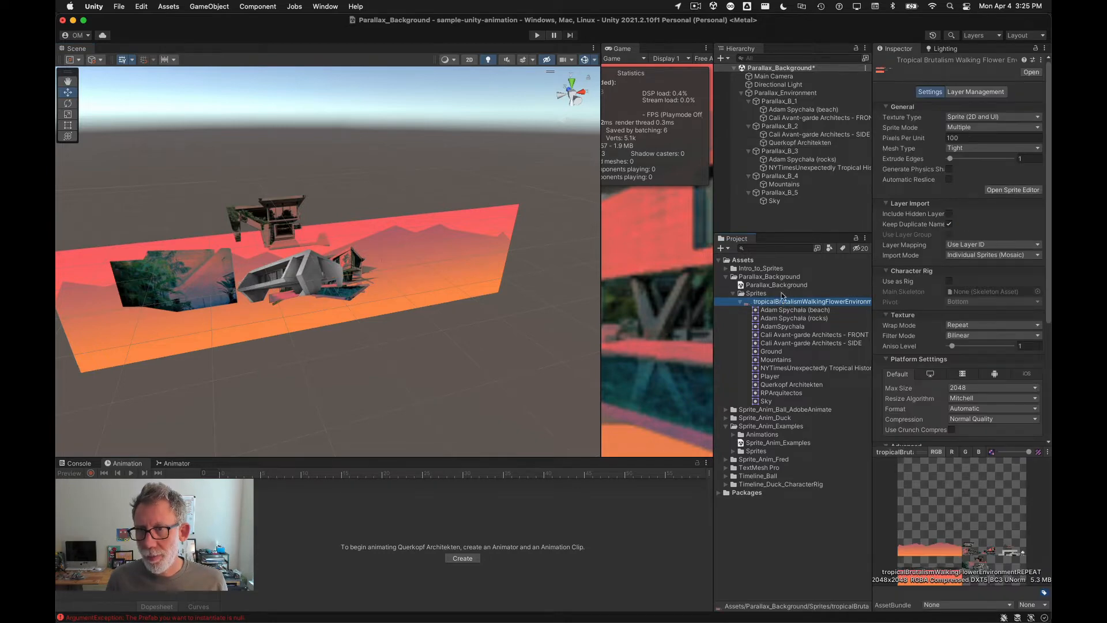
click(1014, 190)
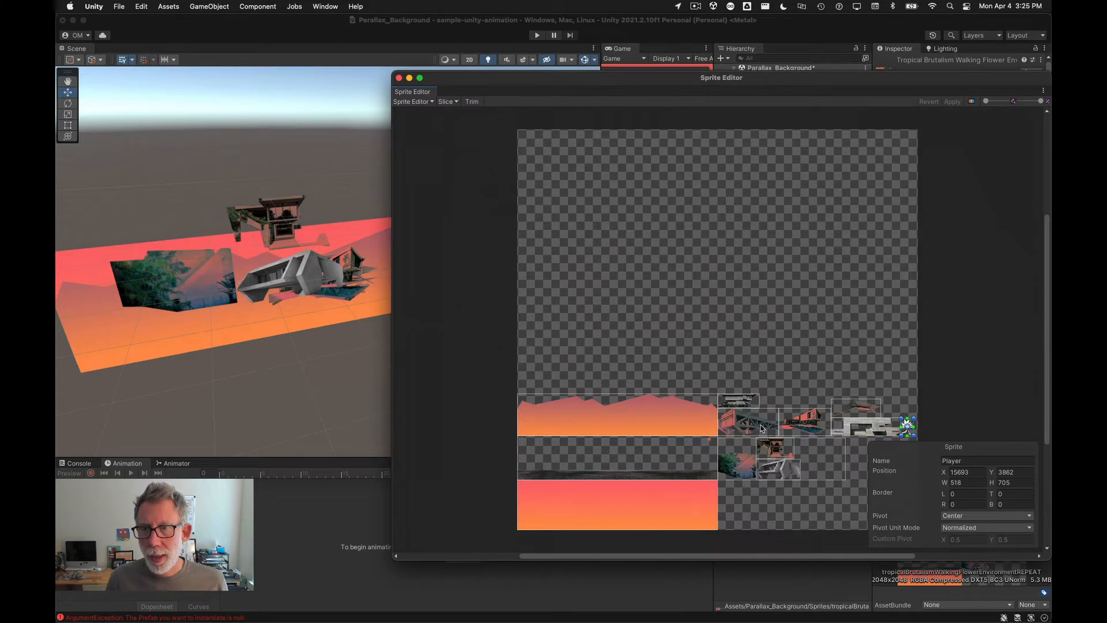
scroll(763, 429, up, 3)
scroll(828, 321, down, 5)
scroll(827, 321, right, 3)
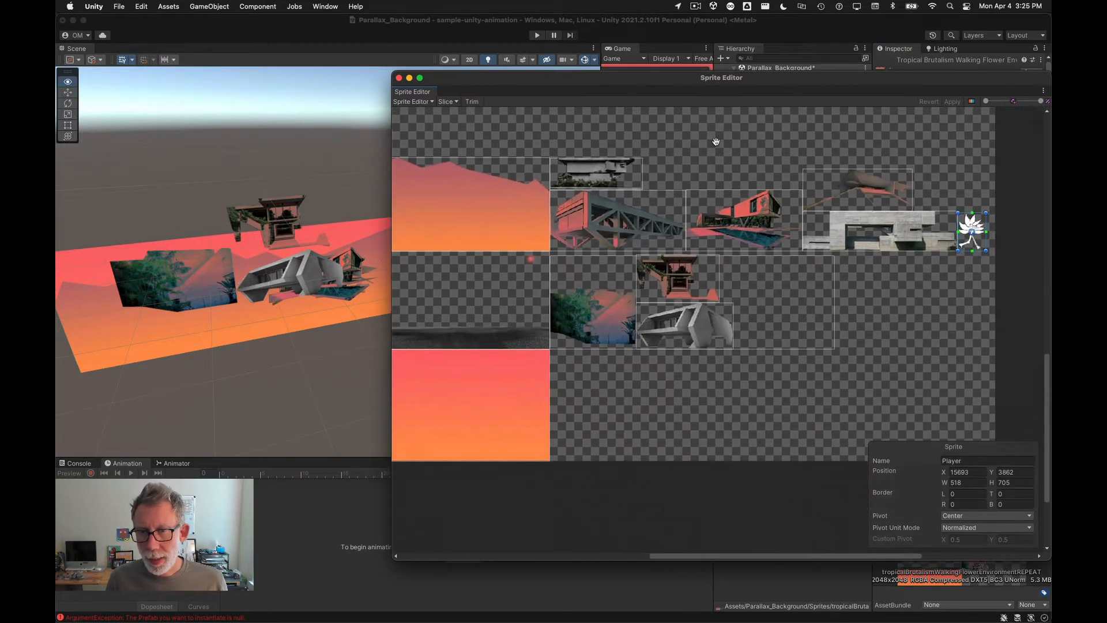
click(804, 334)
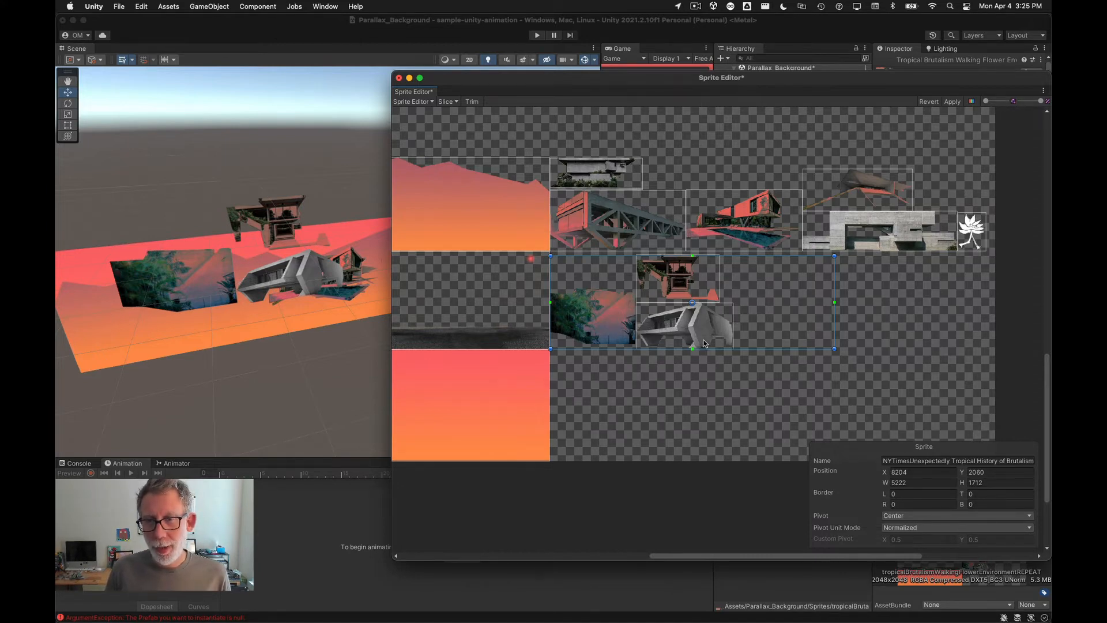
drag(707, 338, 706, 337)
click(781, 413)
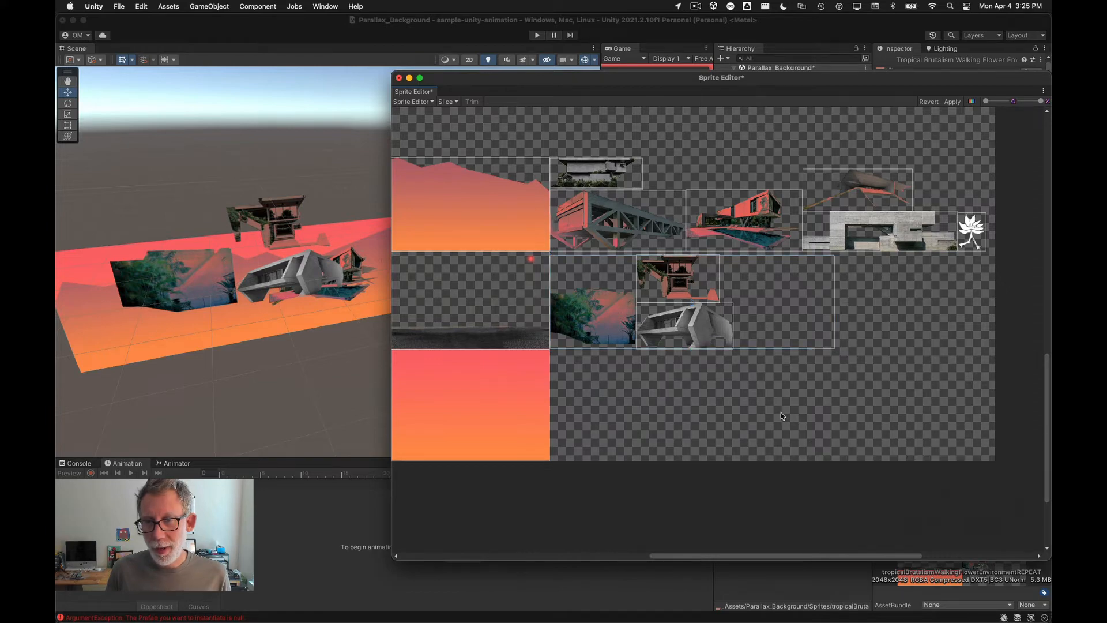
click(712, 330)
scroll(696, 318, up, 2)
scroll(696, 318, up, 4)
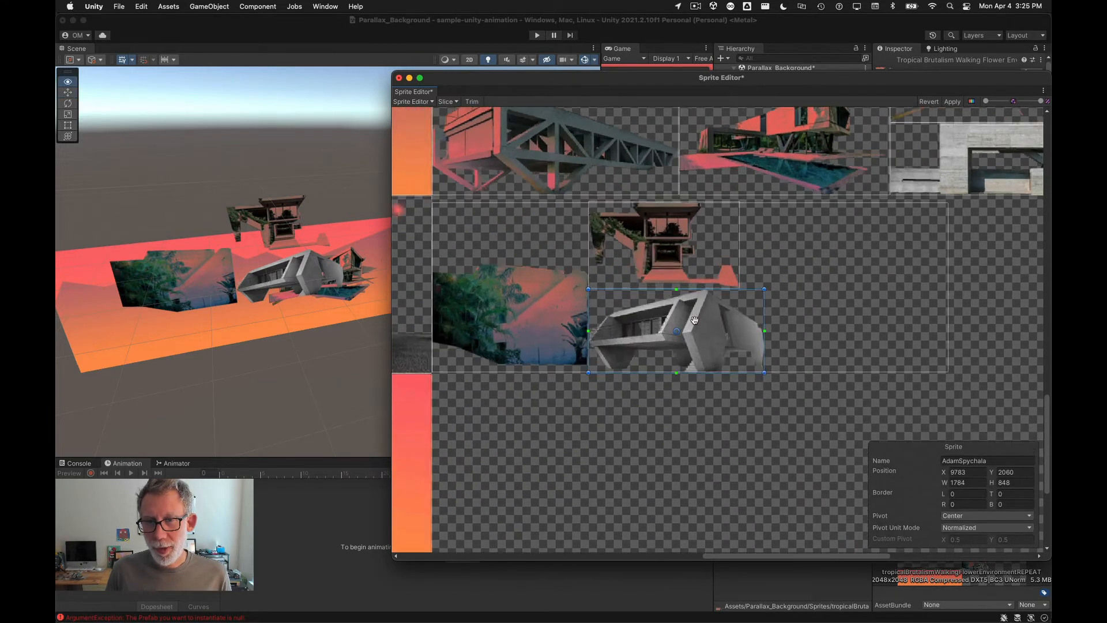
click(668, 250)
click(822, 270)
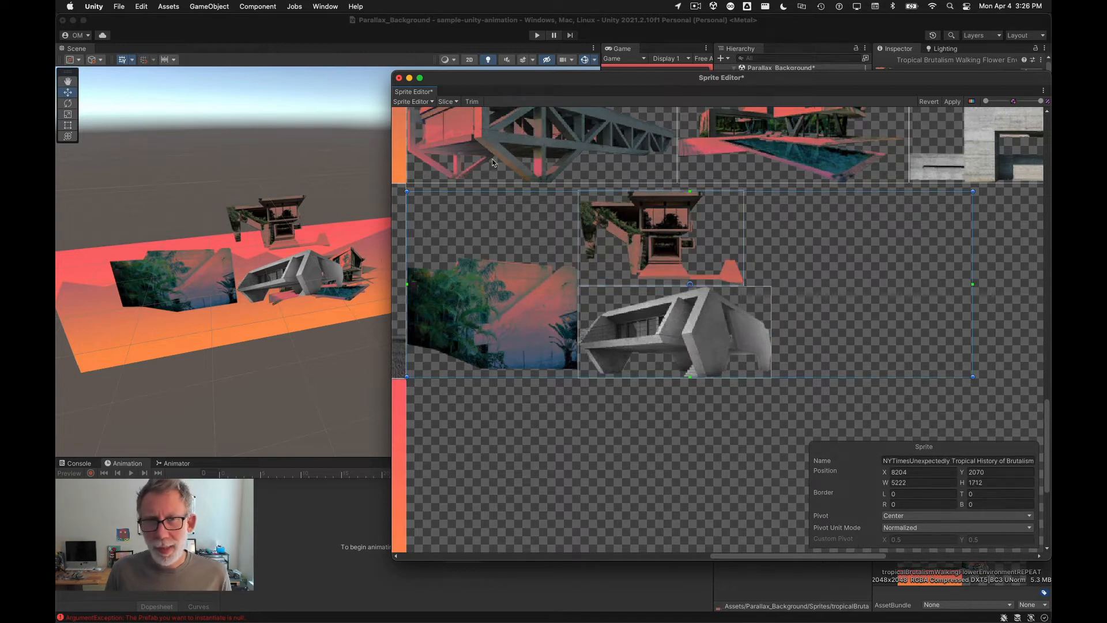
drag(489, 84, 185, 135)
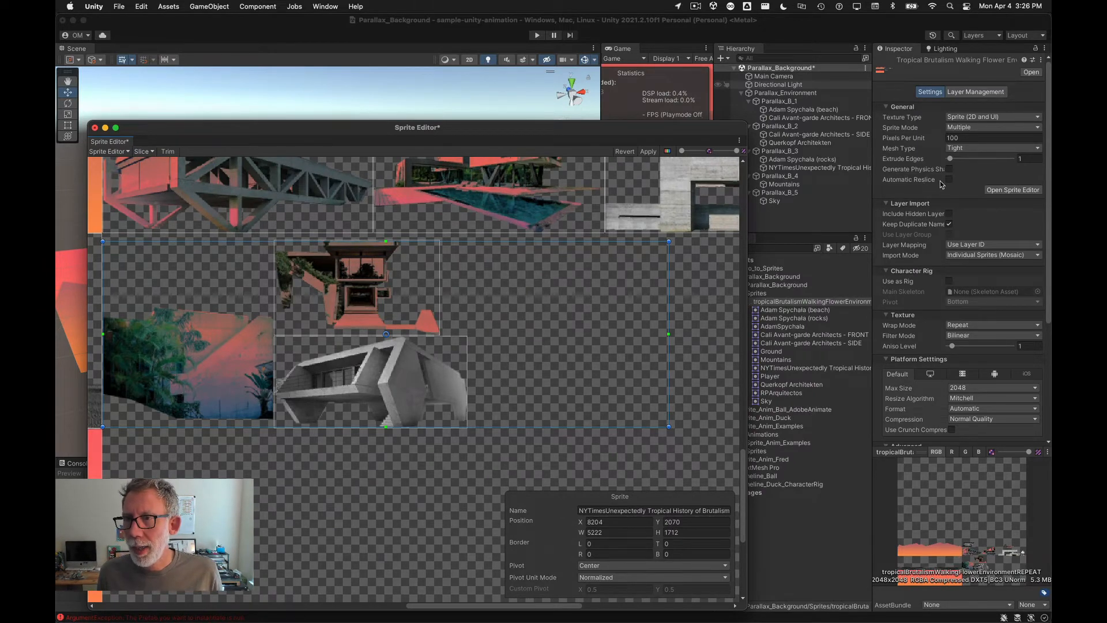
Step: Enable Automatic Resize in the PSB importer settings and apply the change
click(904, 184)
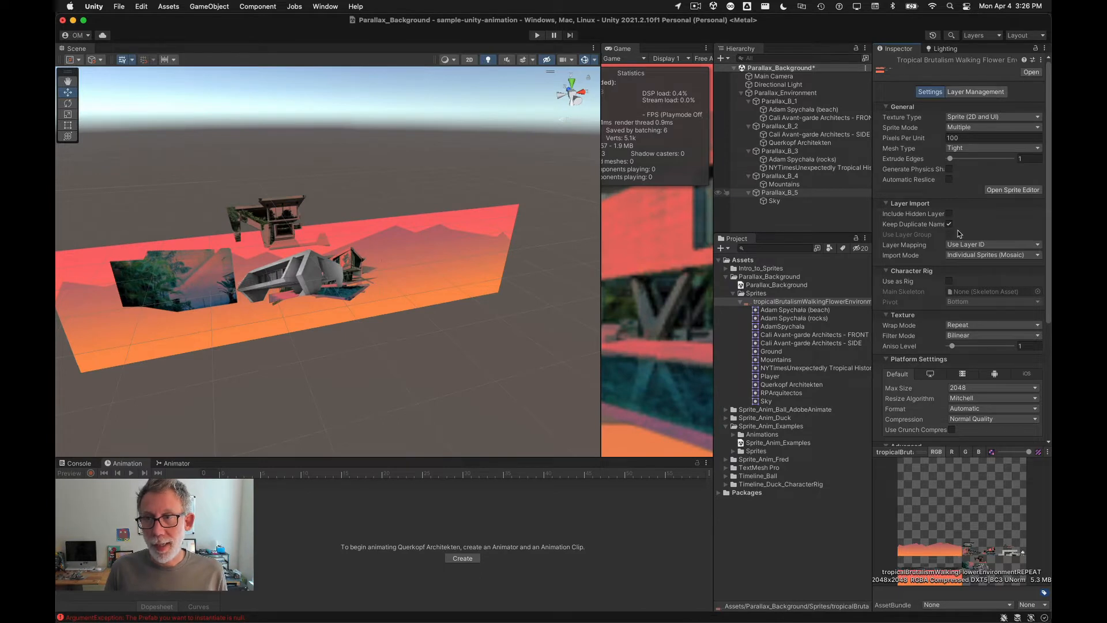
click(948, 180)
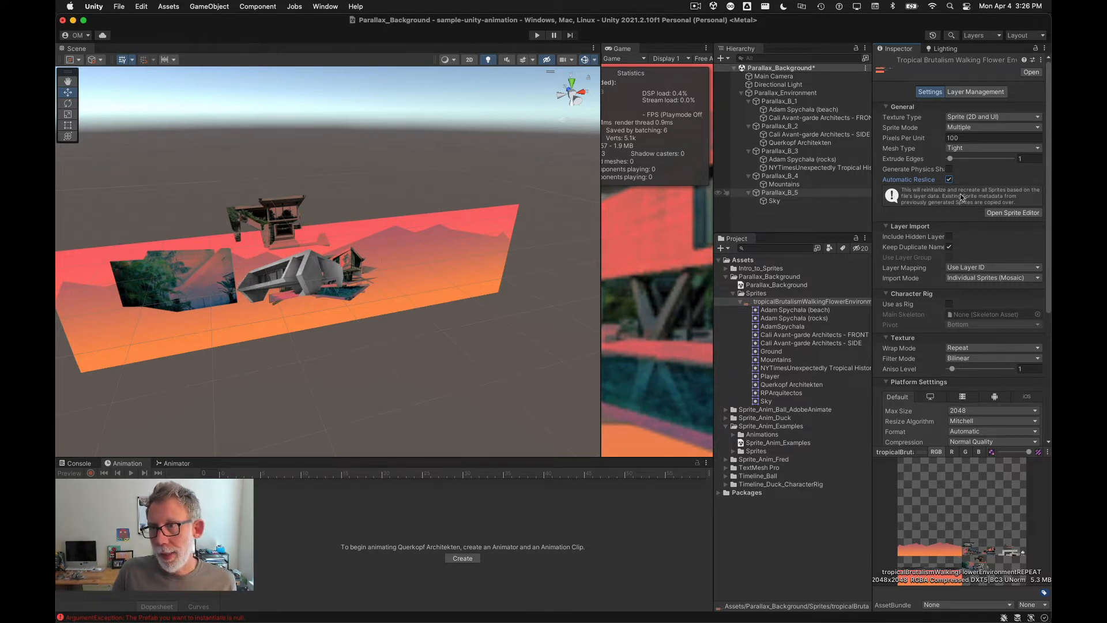
scroll(967, 240, down, 5)
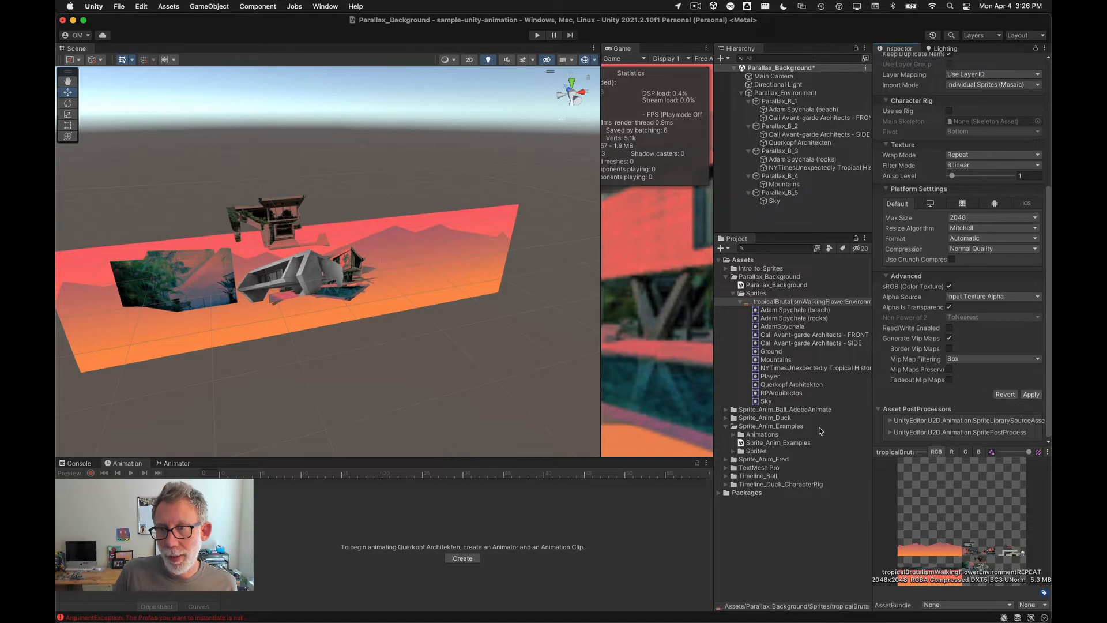
click(1032, 395)
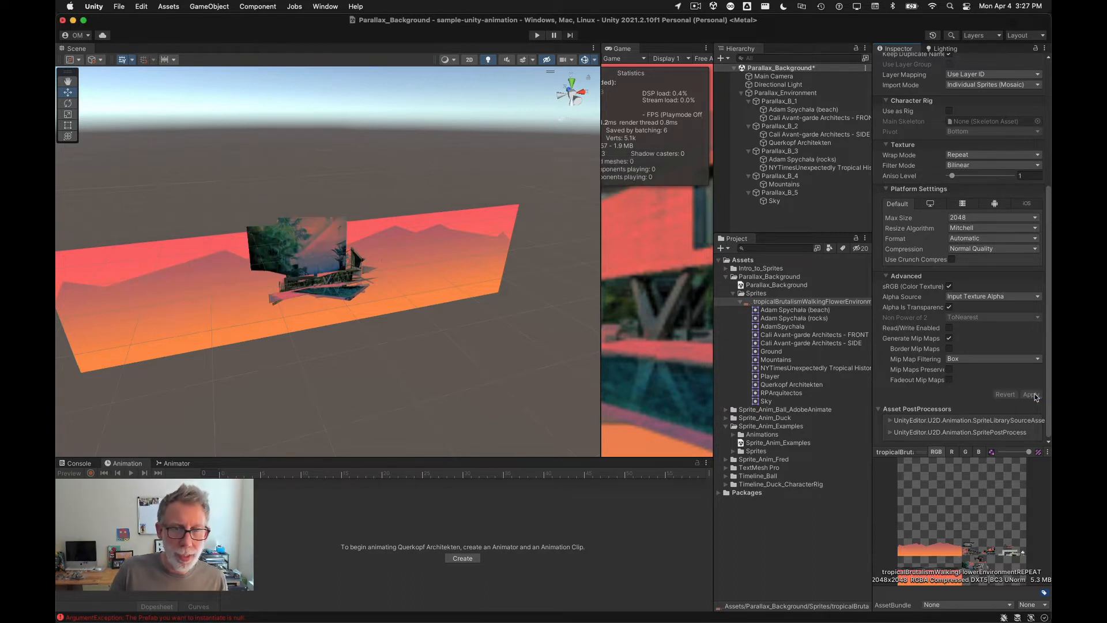
Step: Step through the imported sprites under the PSB asset to preview each one
click(793, 319)
click(789, 312)
key(Down)
key(Down)
key(Down)
key(Down)
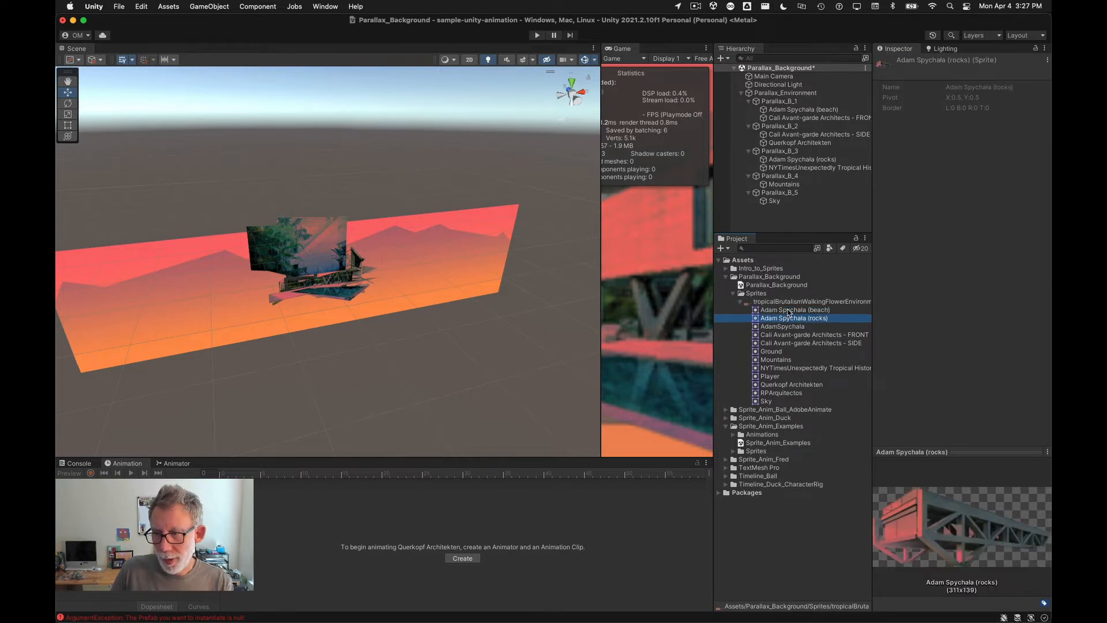
key(Down)
key(Down)
key(Down)
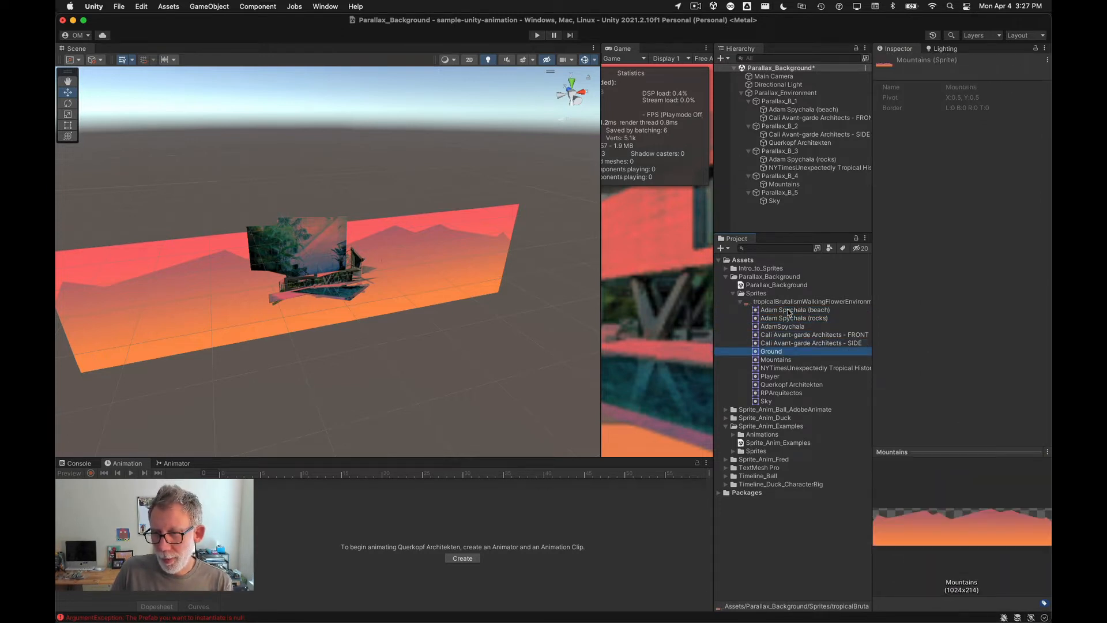
key(Down)
key(Down)
key(Down)
key(Down)
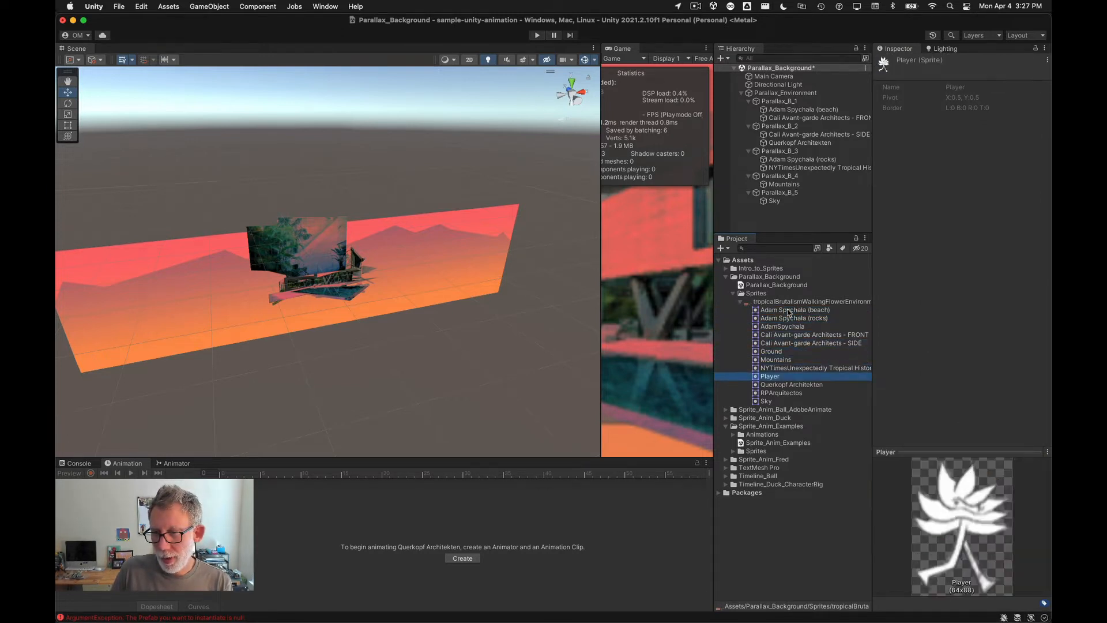
key(Up)
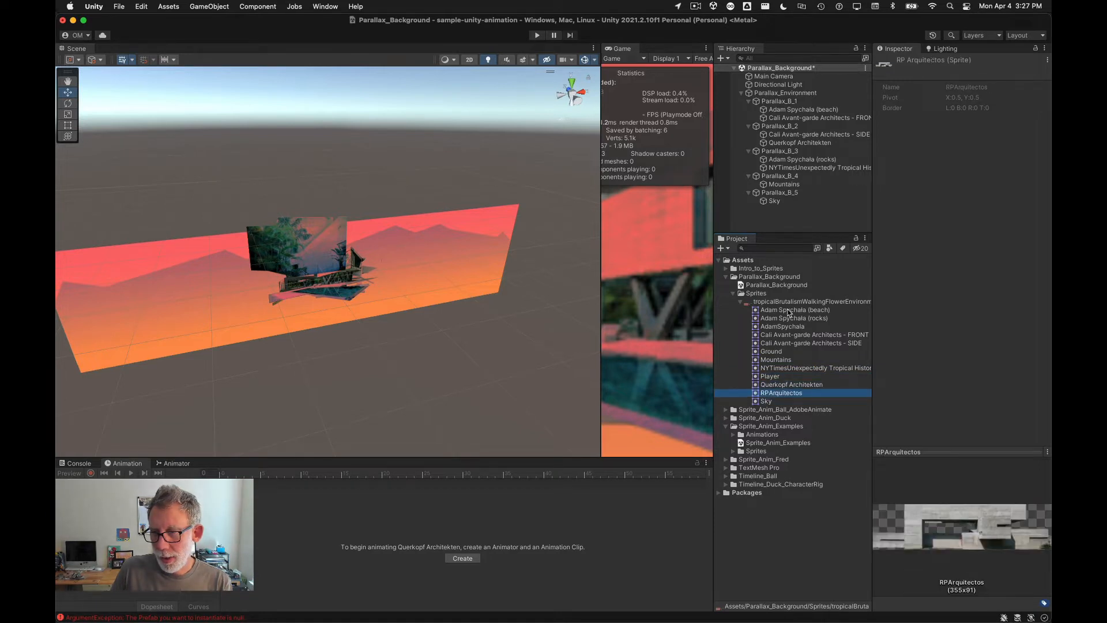
Step: Preview the Querkopf Architekten, RPArquitectos and Sky sprites in the asset list
key(Up)
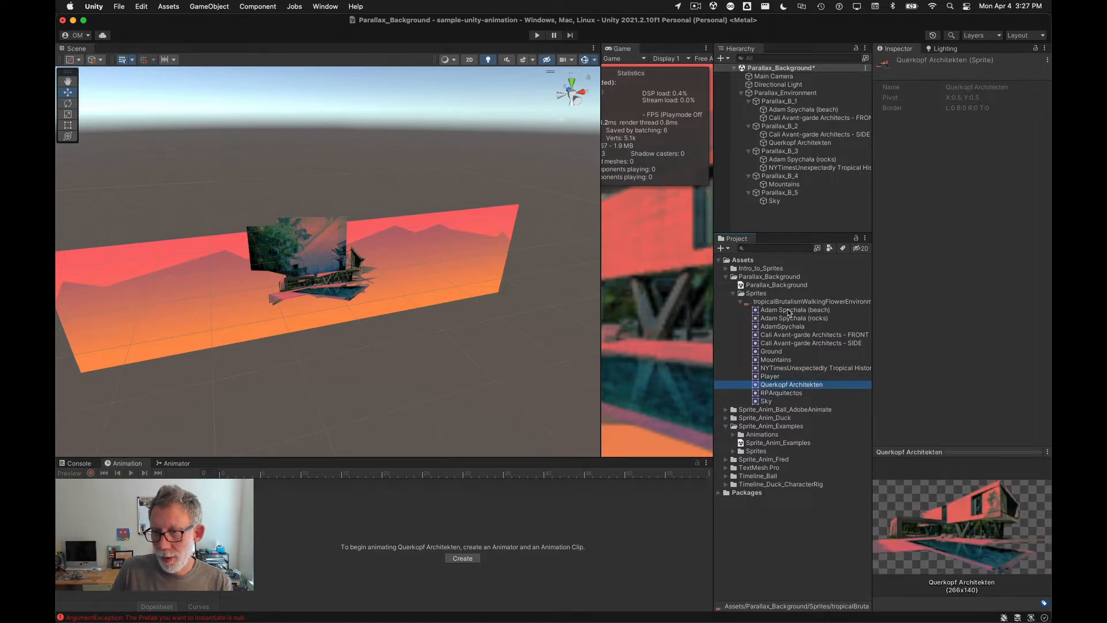
key(Down)
key(Down)
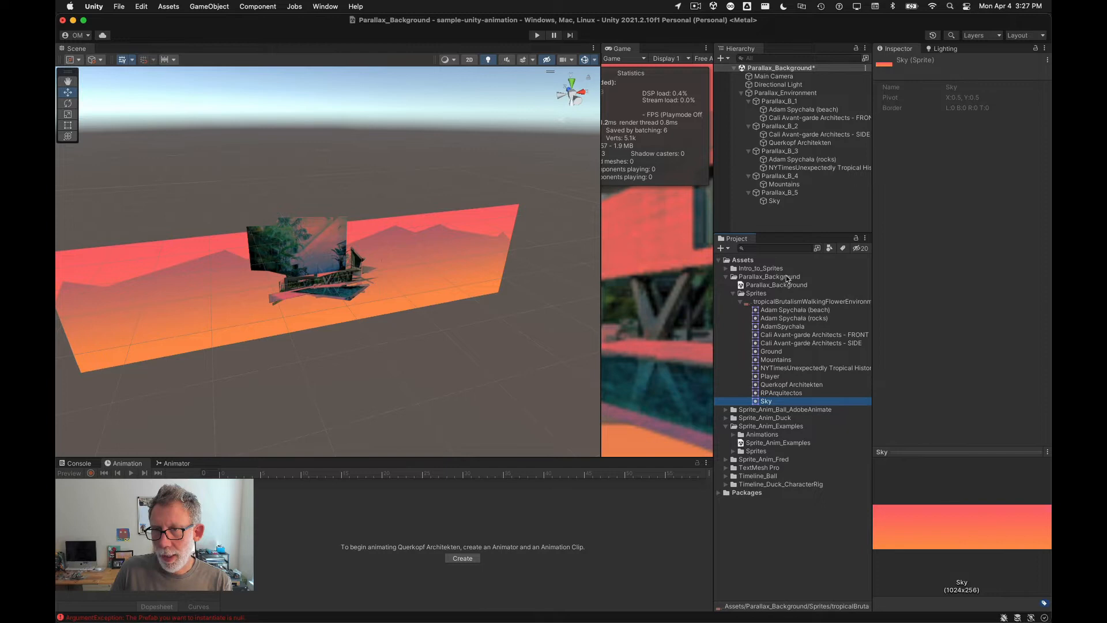
click(785, 202)
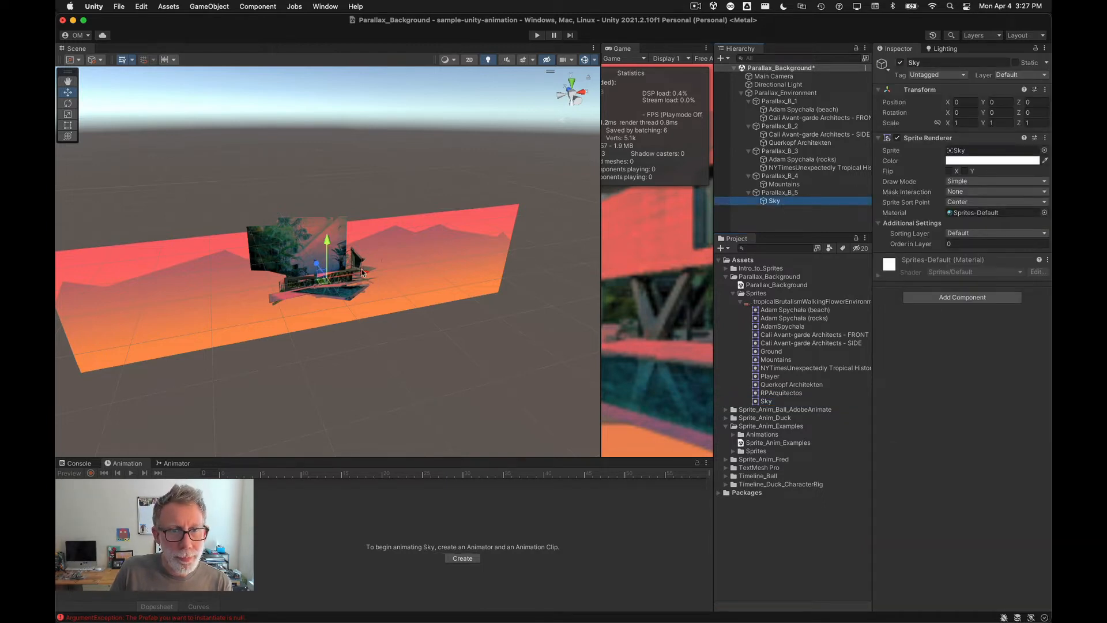
drag(361, 275, 262, 277)
key(super+z)
key(super+z)
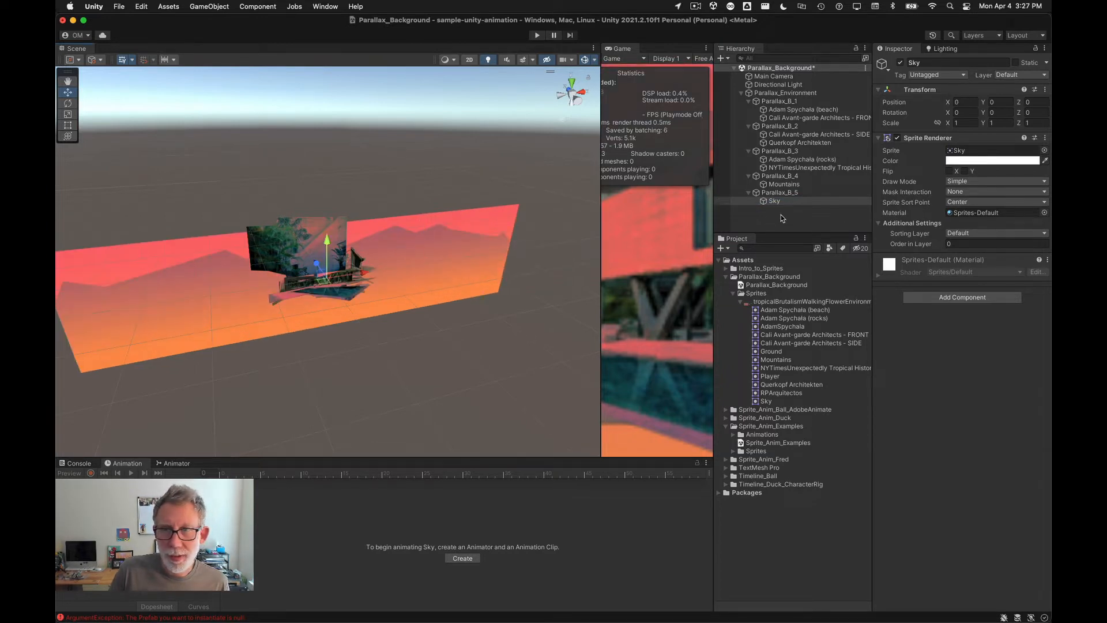
click(782, 184)
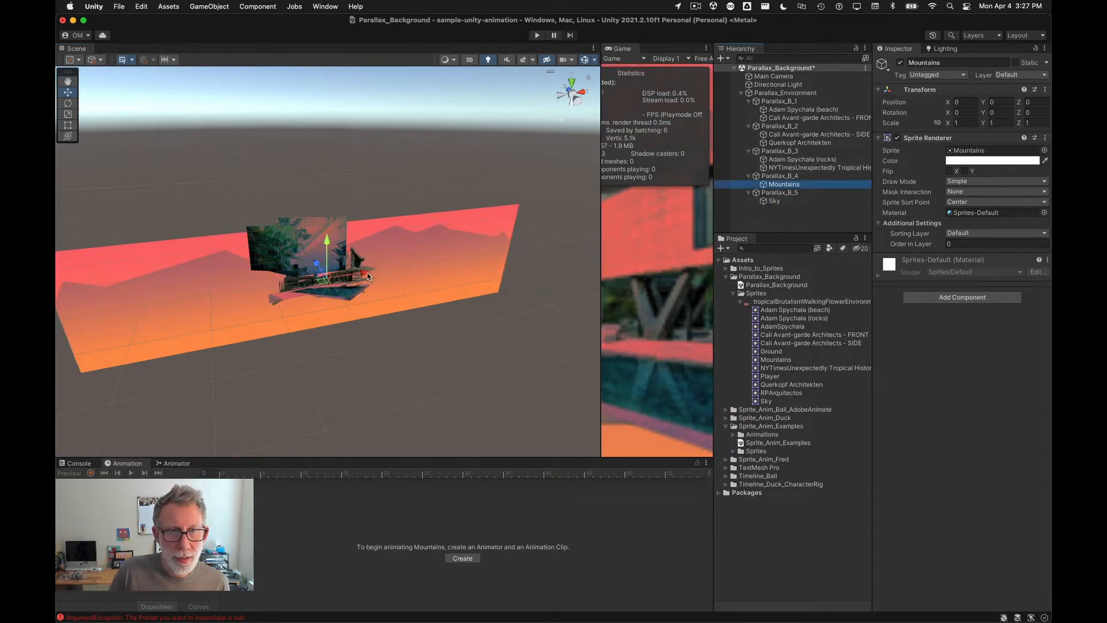
drag(323, 243, 316, 118)
key(super+z)
Step: Raise the NYTimesUnexpectedly object to about y 13 and the Adam Spychala (rocks) object to about y 17
click(804, 168)
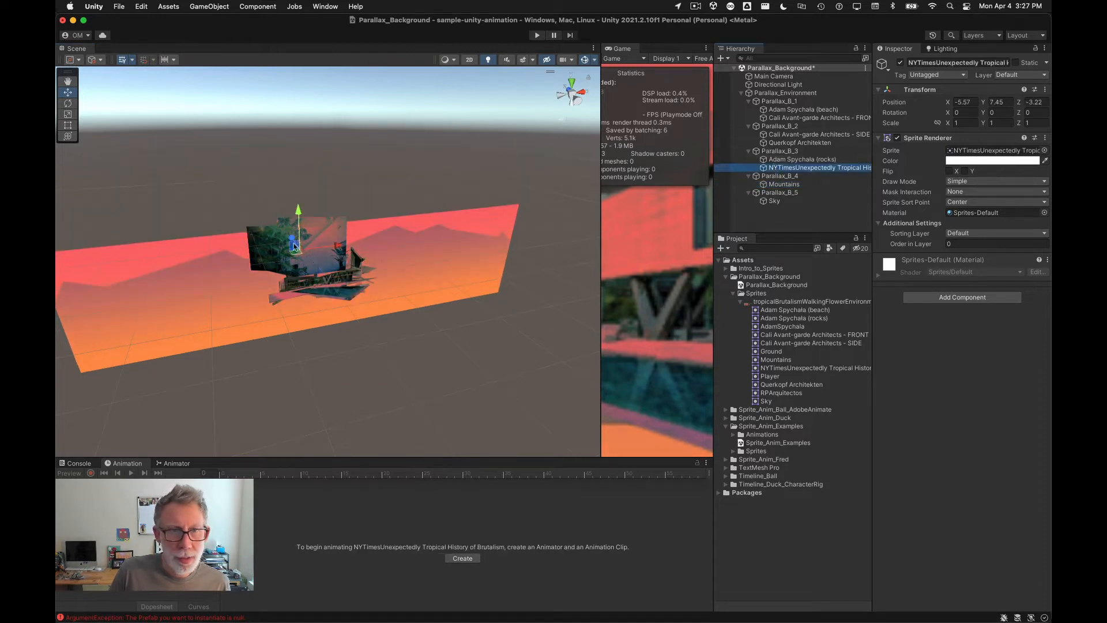
drag(295, 247, 291, 180)
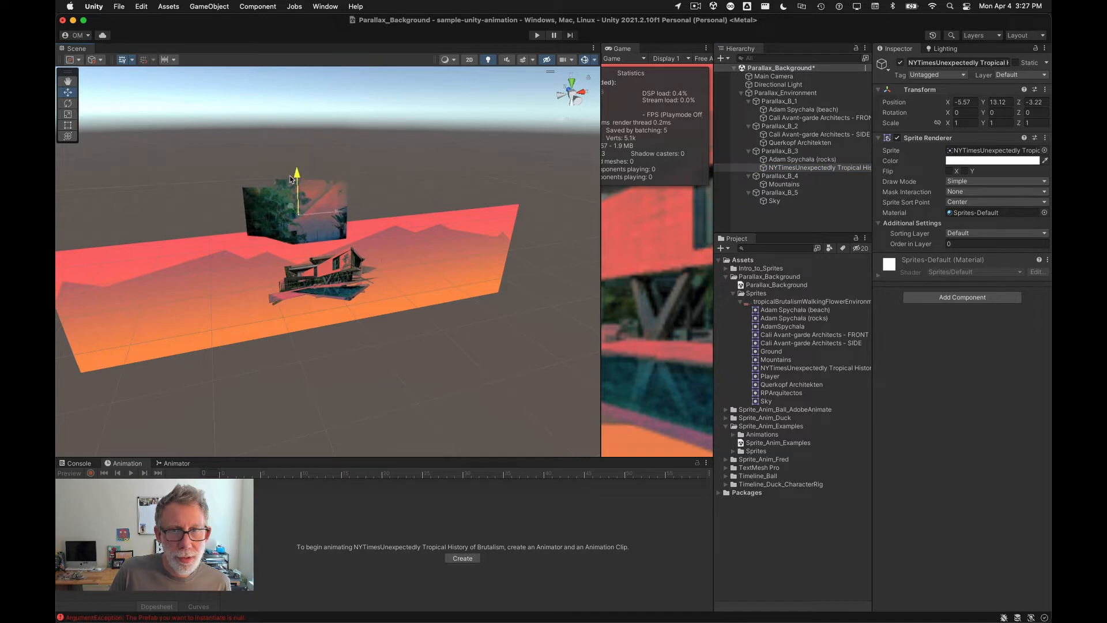
click(791, 159)
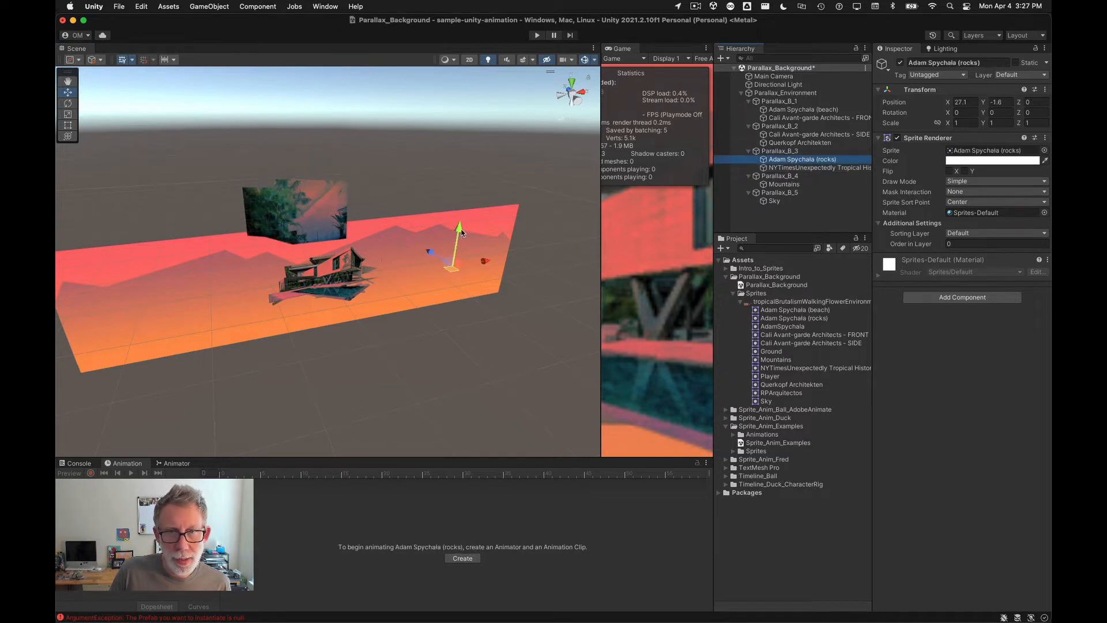
drag(457, 236, 472, 145)
Step: Raise the Querkopf Architekten object in the scene to about y 24
click(798, 142)
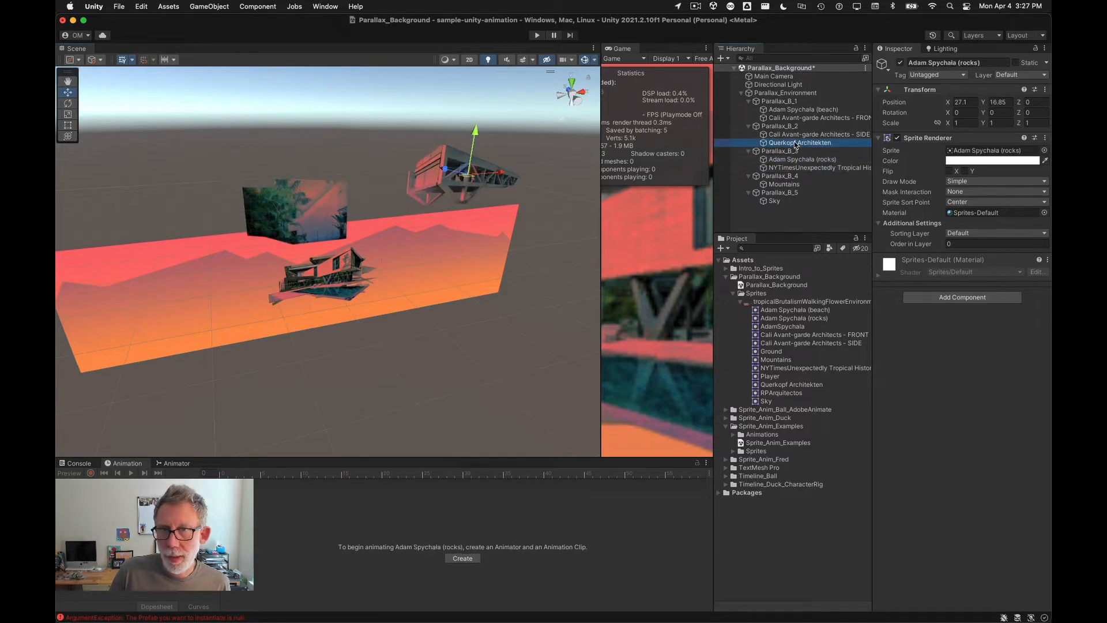
drag(331, 259, 409, 131)
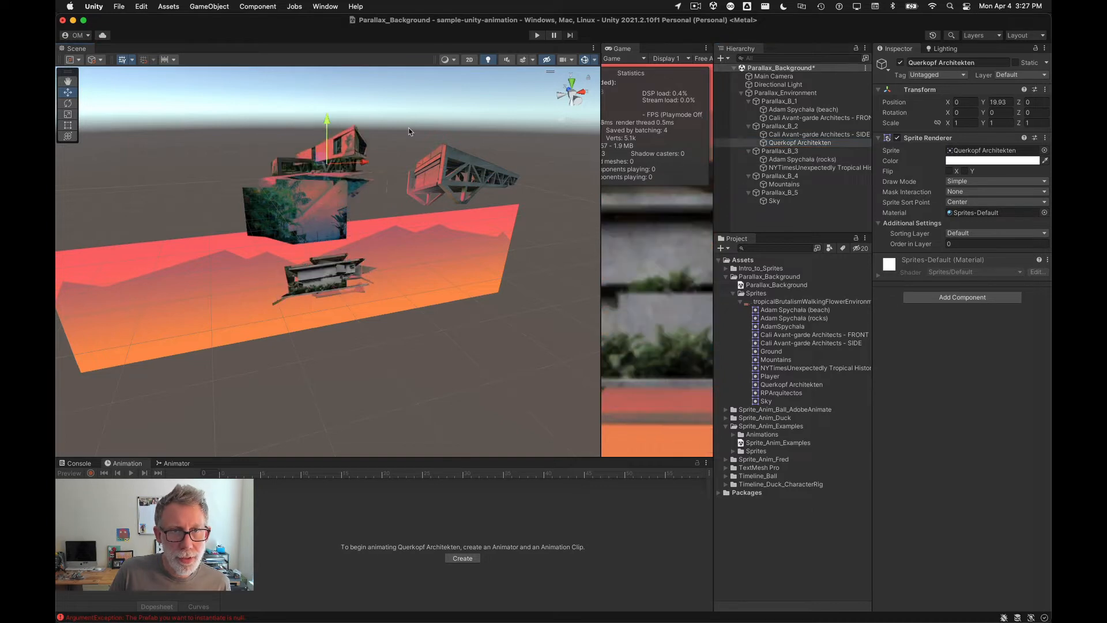
drag(321, 121, 323, 100)
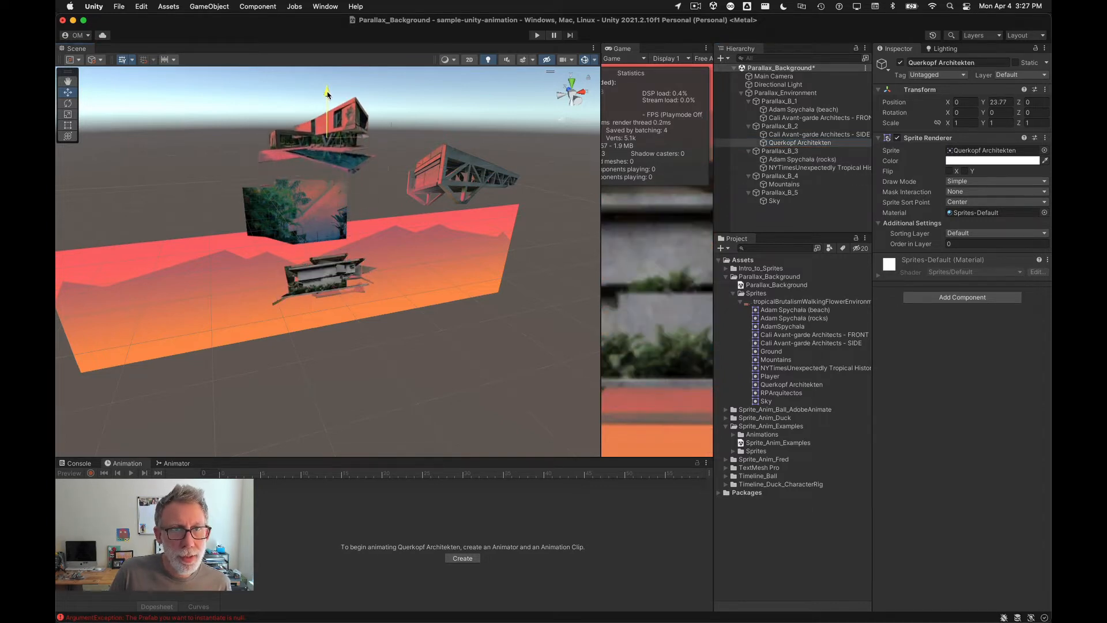
Step: Lower the Cali Avant-garde Architects SIDE object to about y -20 and the FRONT object to about y -13
click(839, 134)
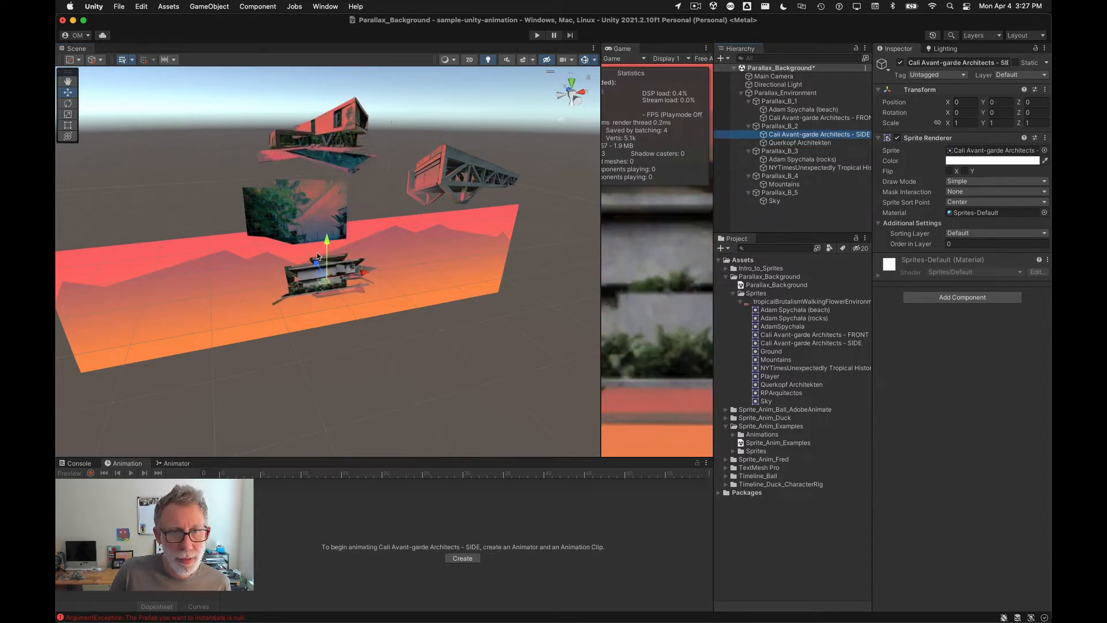
drag(325, 257, 318, 331)
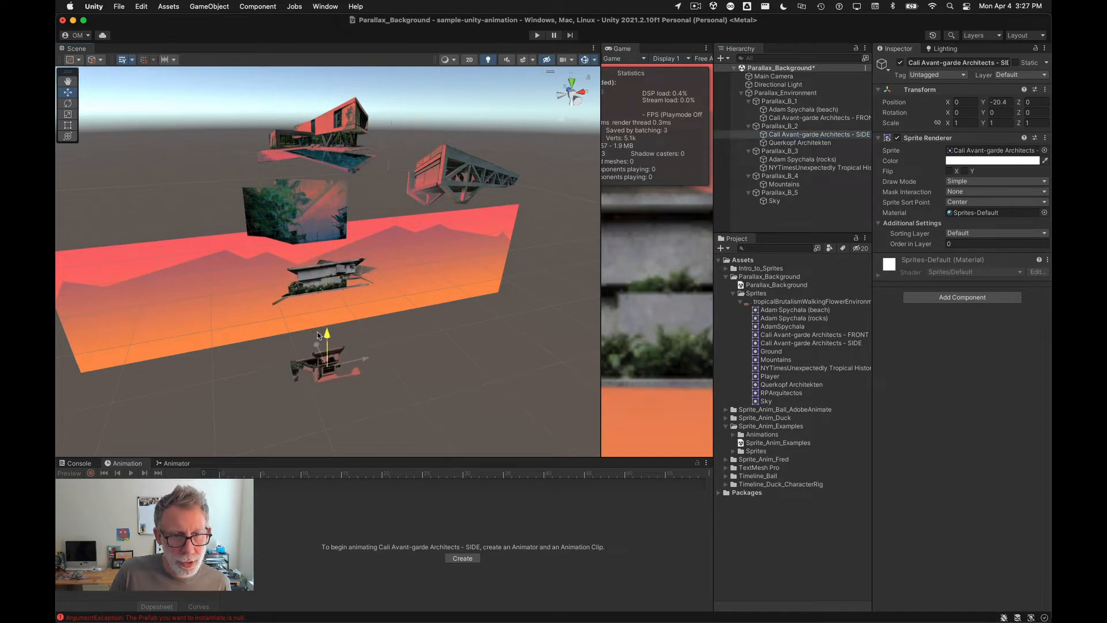
click(812, 118)
drag(337, 256, 337, 302)
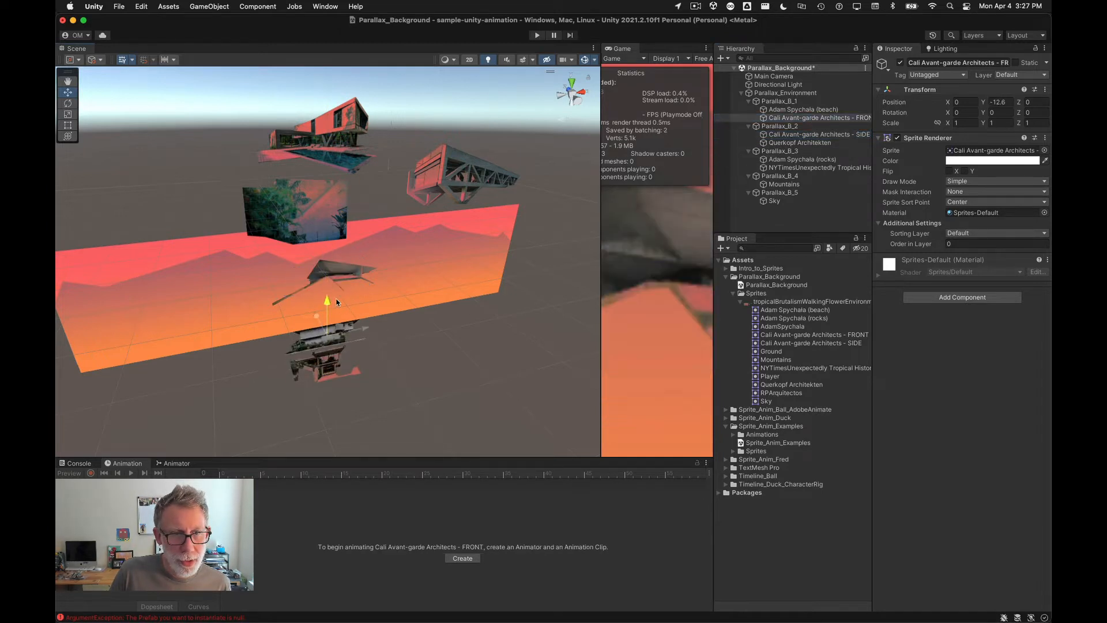
Step: Lower the Adam Spychala (beach) object to about y -29
click(791, 109)
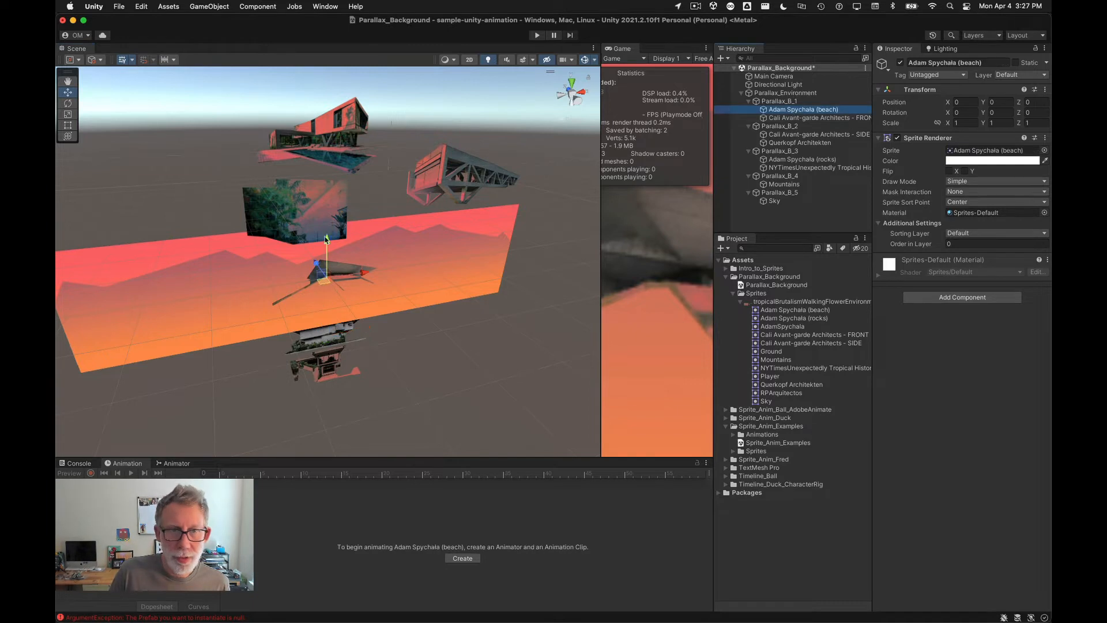
drag(323, 257, 321, 371)
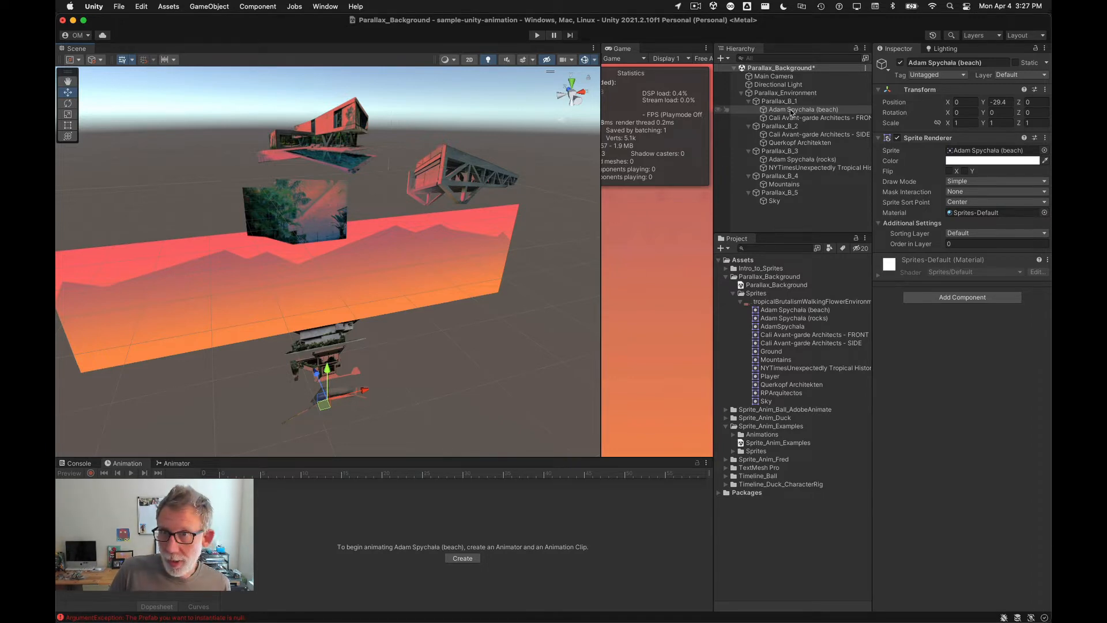
Step: Compare the scene layout with the layered environment document in Photoshop
click(802, 302)
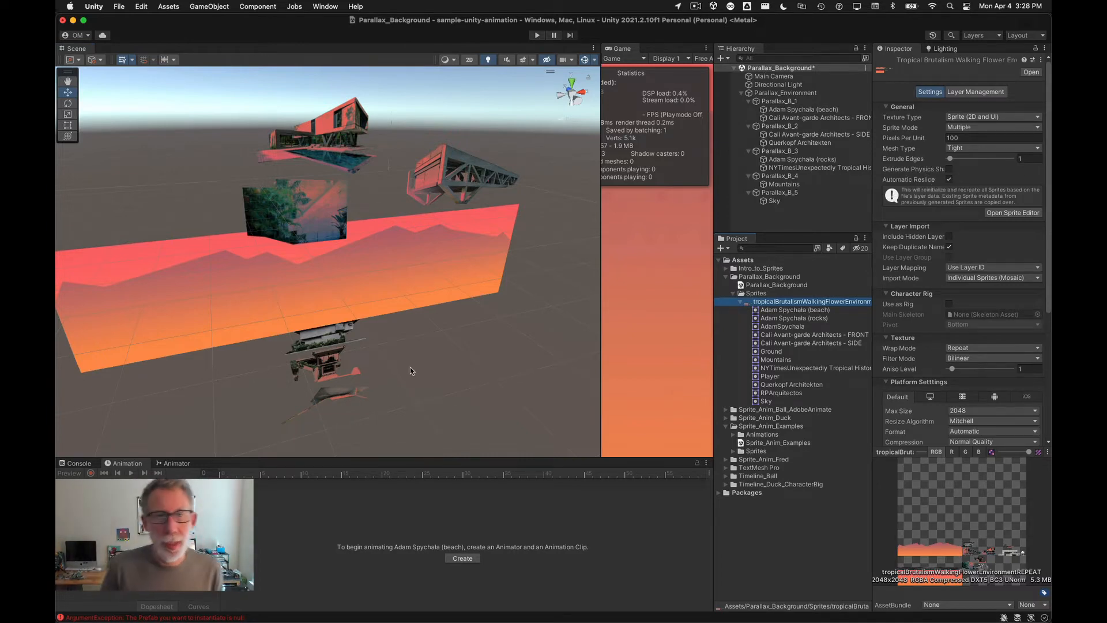
key(super+Tab)
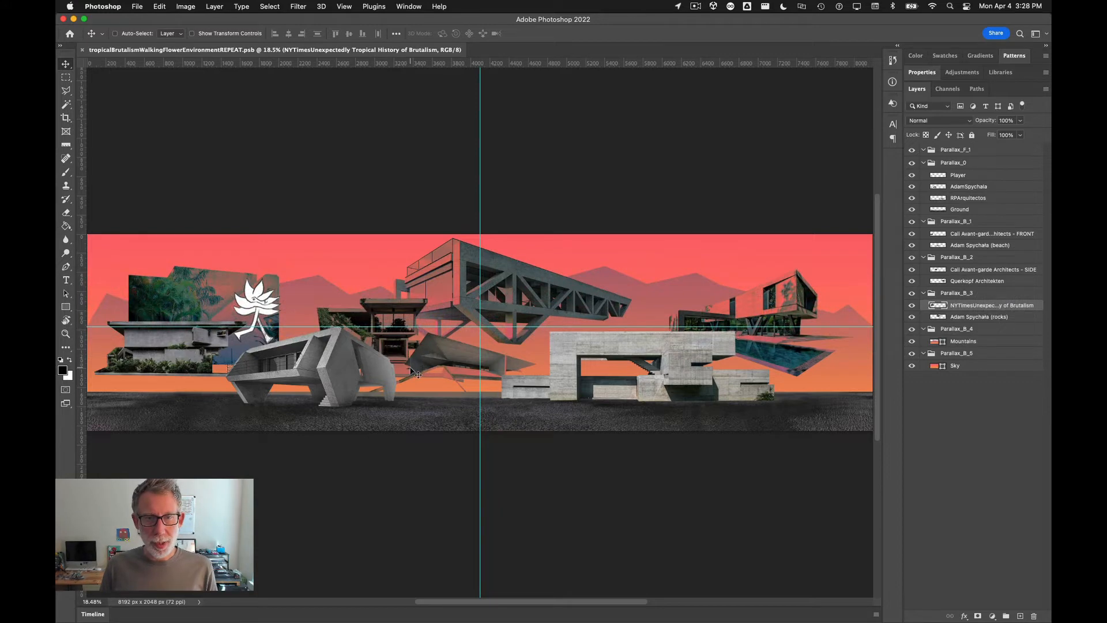
key(super)
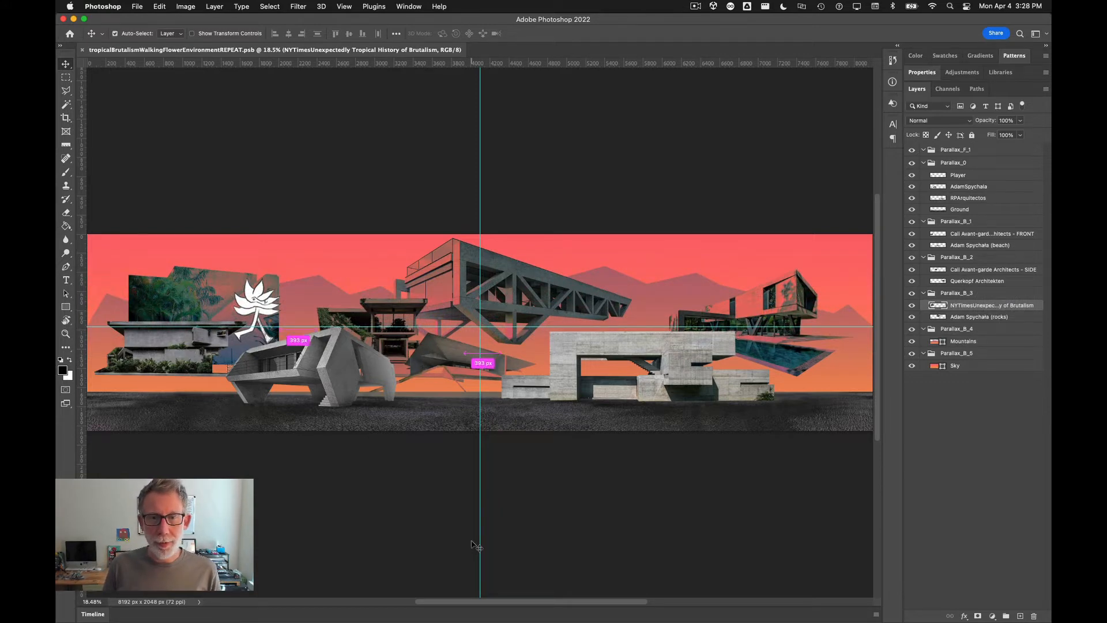
key(super+Tab)
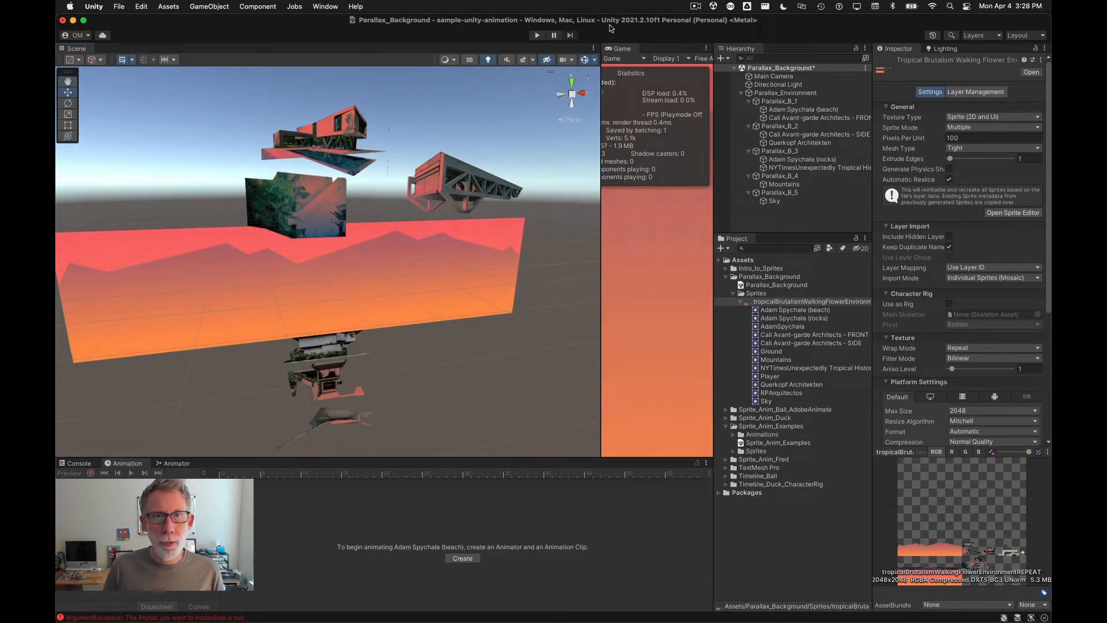
Step: Switch the Scene to 2D view and move the NYTimesUnexpectedly object to about x -27.6, y -1.1
click(469, 61)
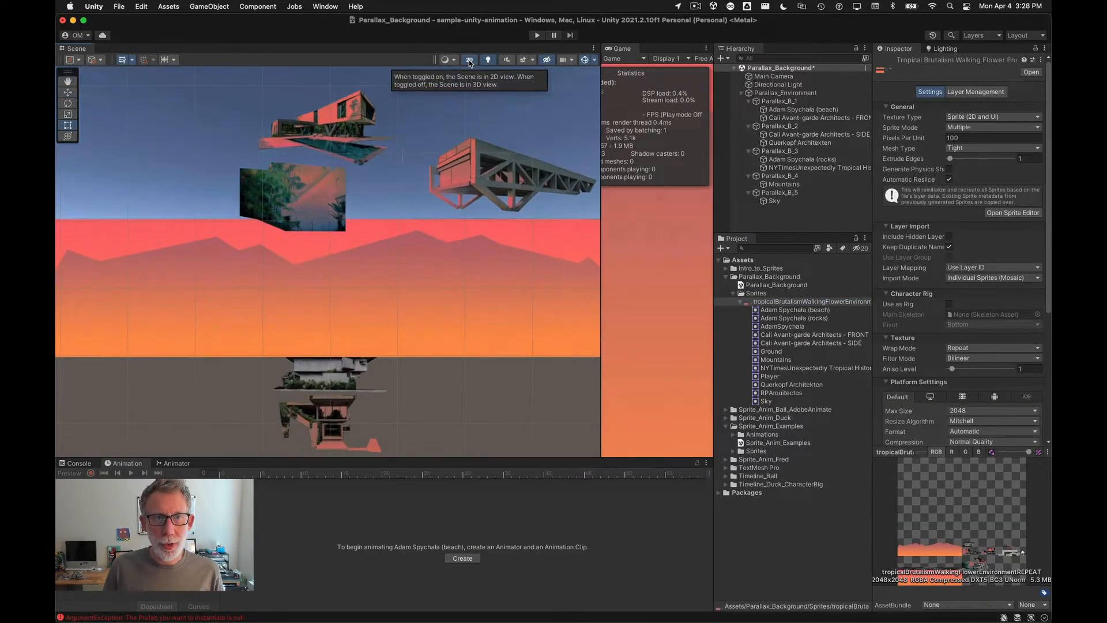
click(296, 217)
key(super+Tab)
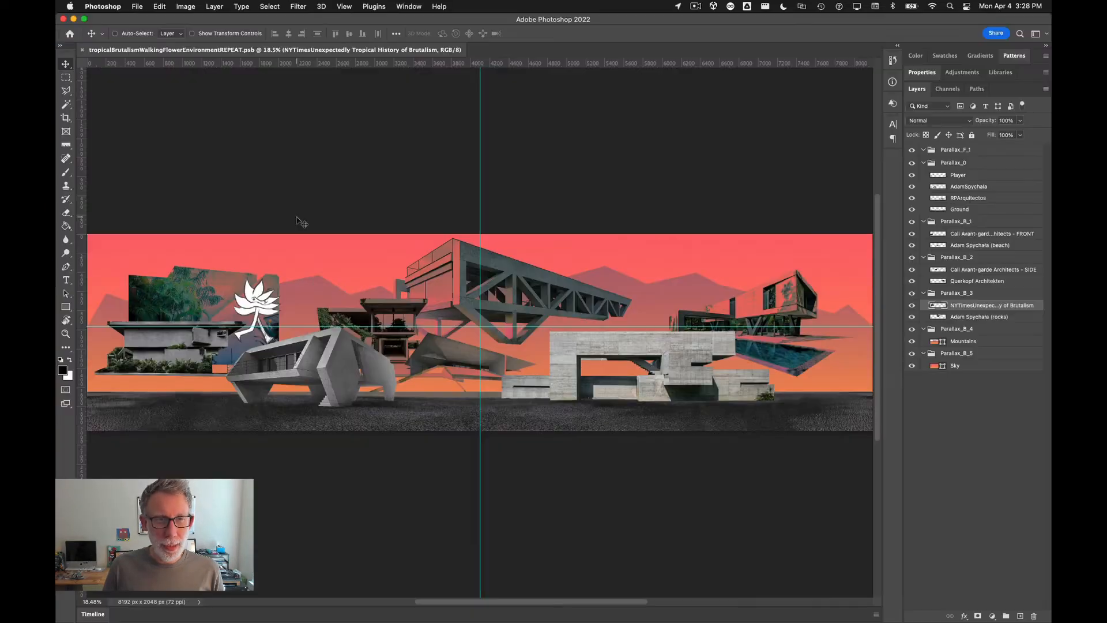
key(super+Tab)
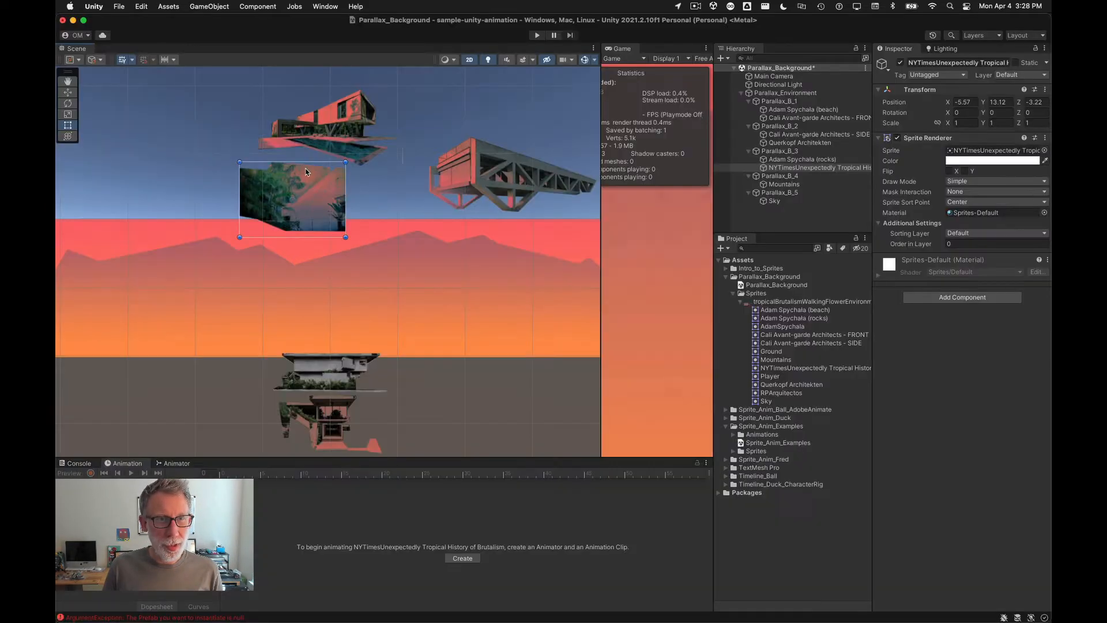
drag(310, 173, 171, 274)
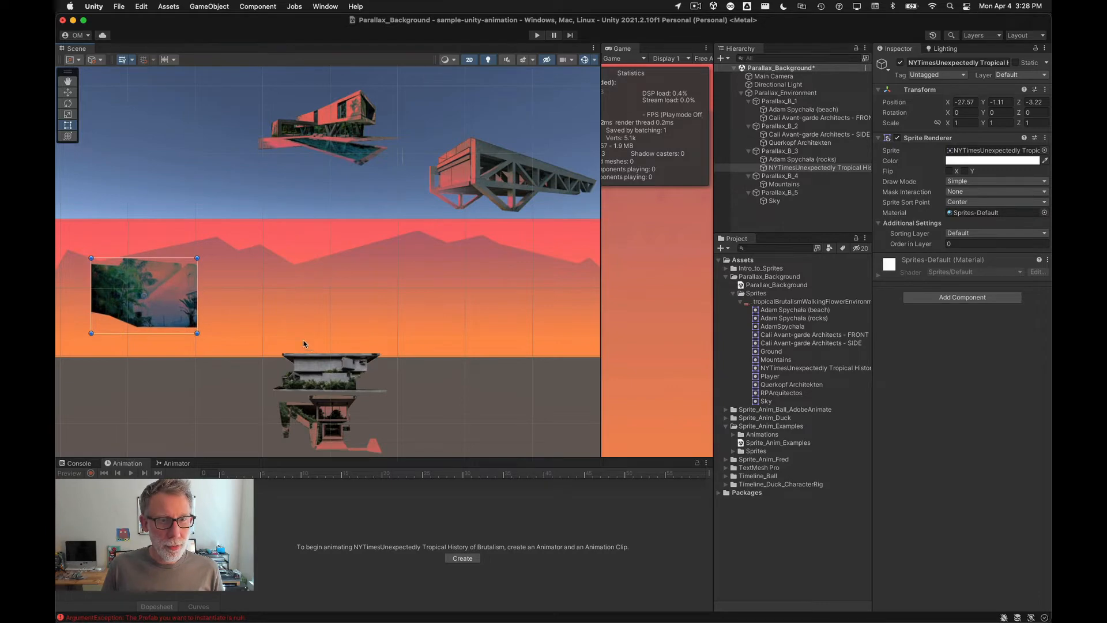
Step: Move the Cali Avant-garde Architects - FRONT object to about x -28.2, y -4.0 over the NYTimes image
key(super+Tab)
key(super+Tab)
click(316, 367)
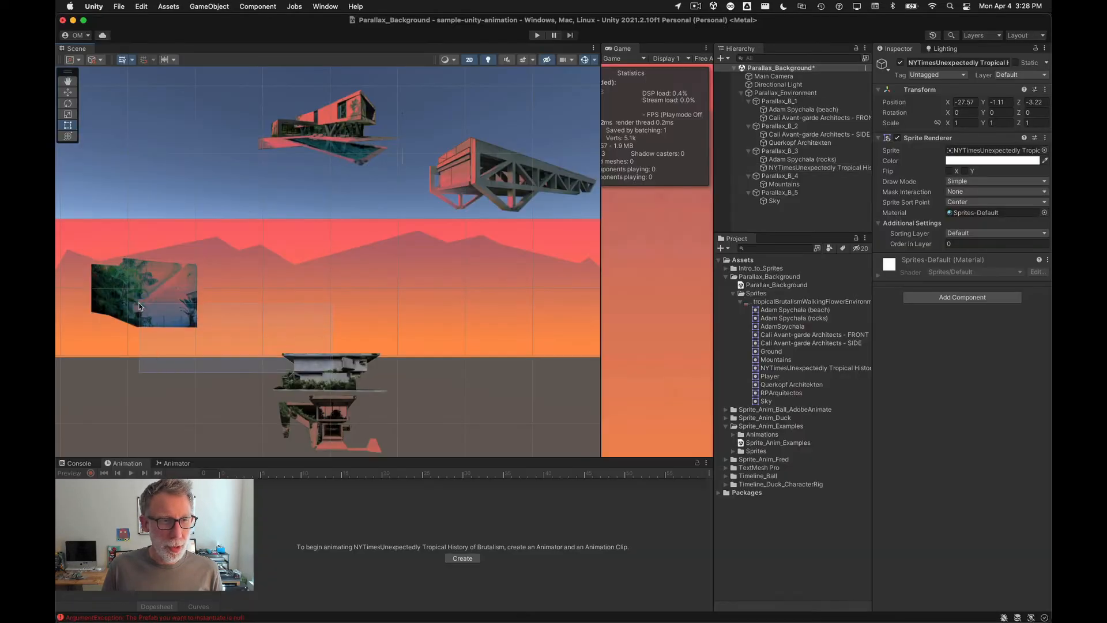
drag(316, 366, 119, 309)
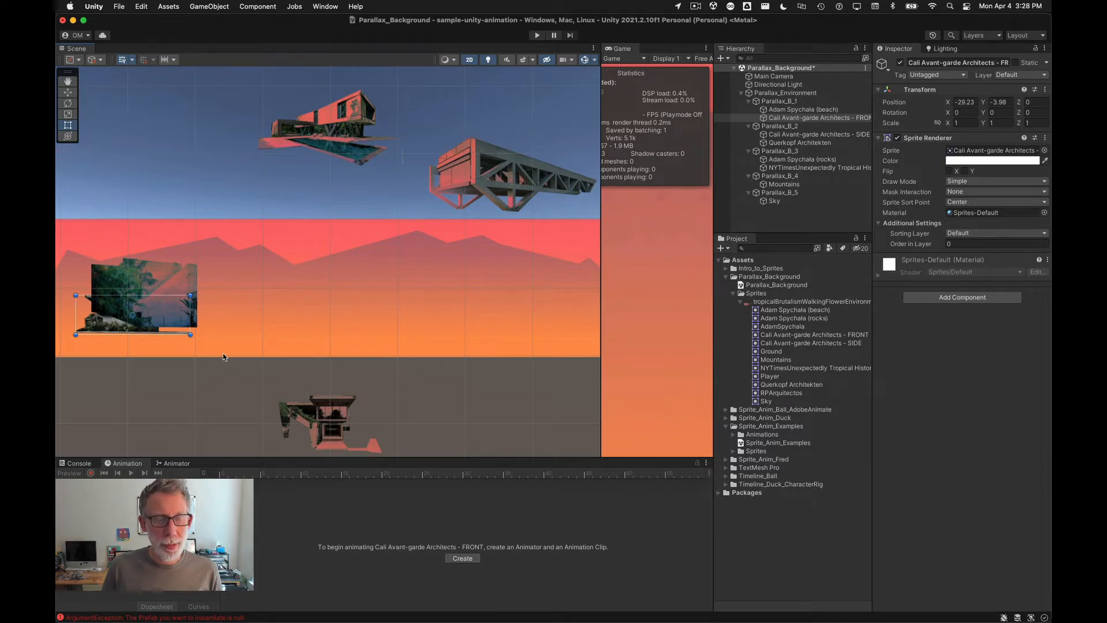
Step: Toggle the Cali Avant-garde Architects - FRONT layer's visibility in Photoshop to check its stacking order
key(super+Tab)
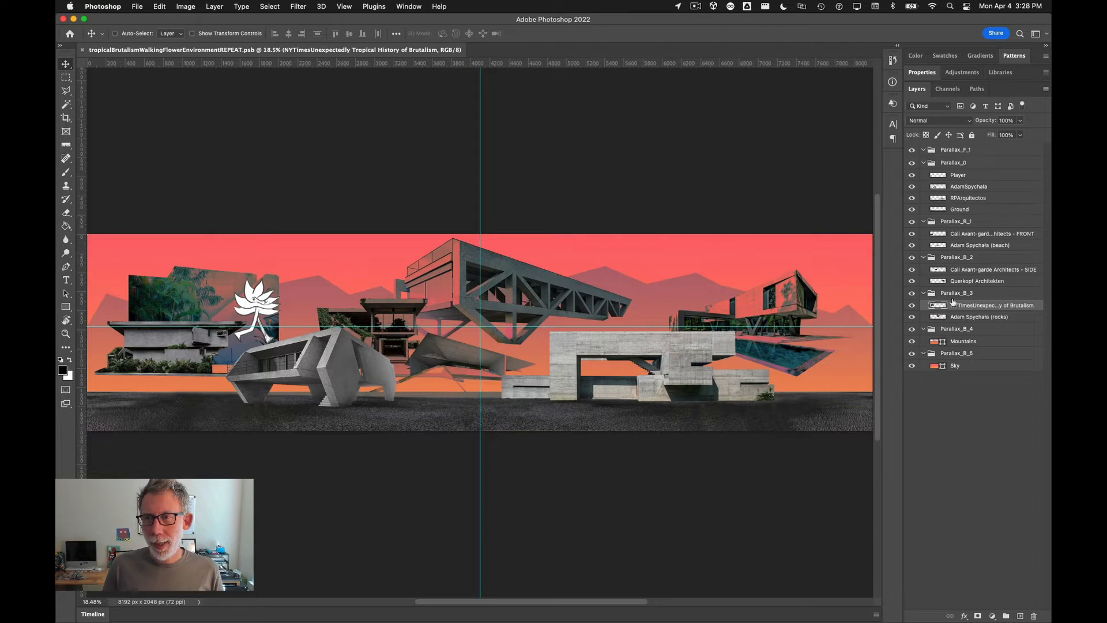
click(960, 235)
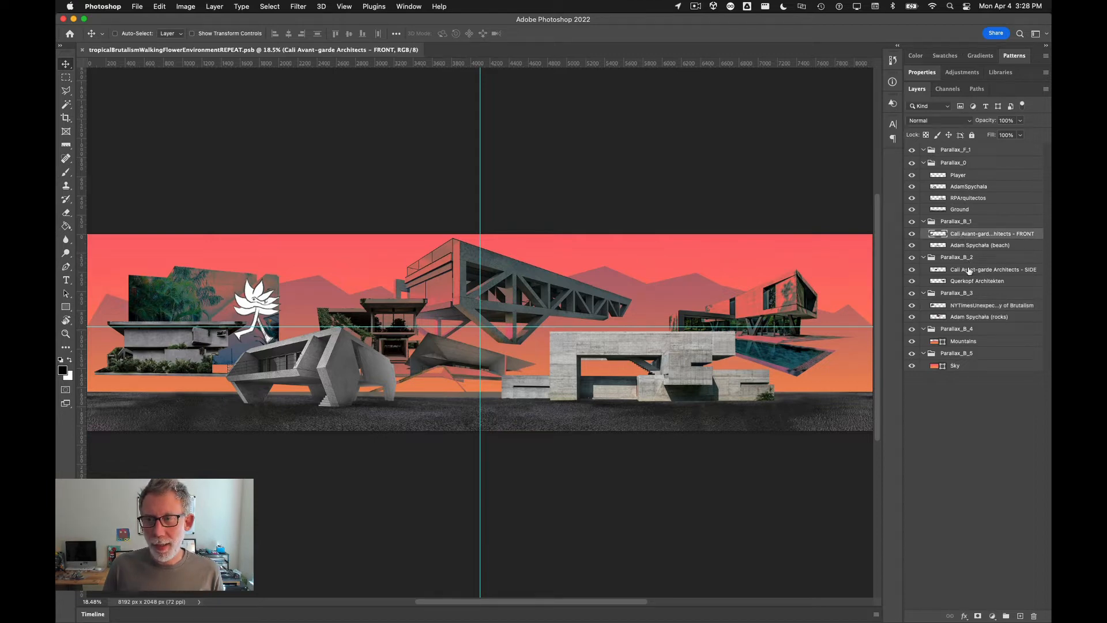
click(911, 234)
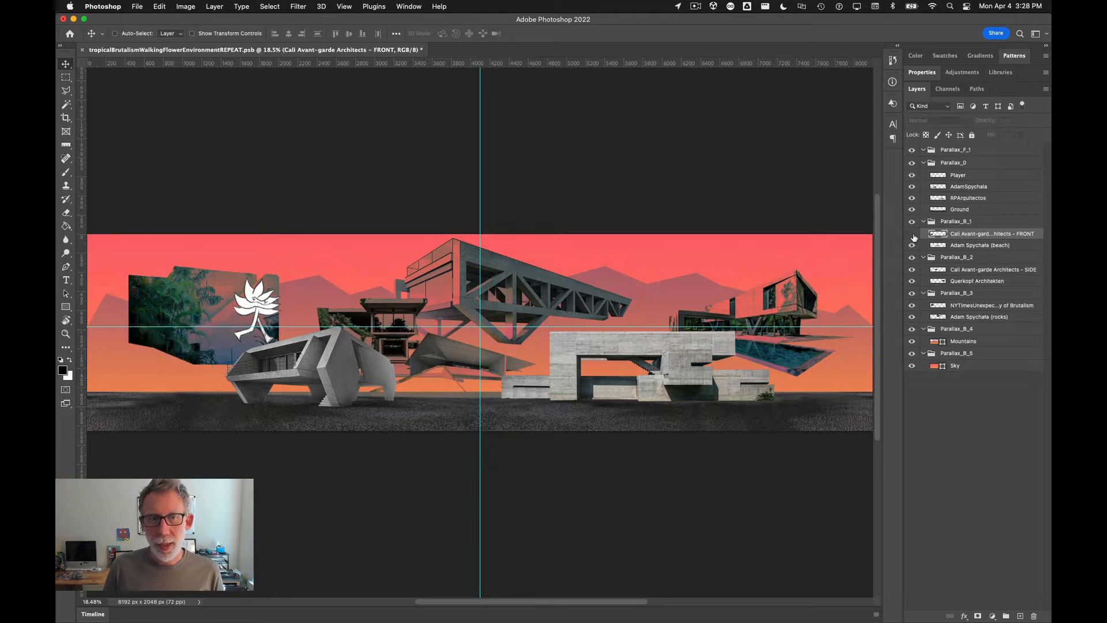
click(912, 234)
click(912, 234)
click(912, 234)
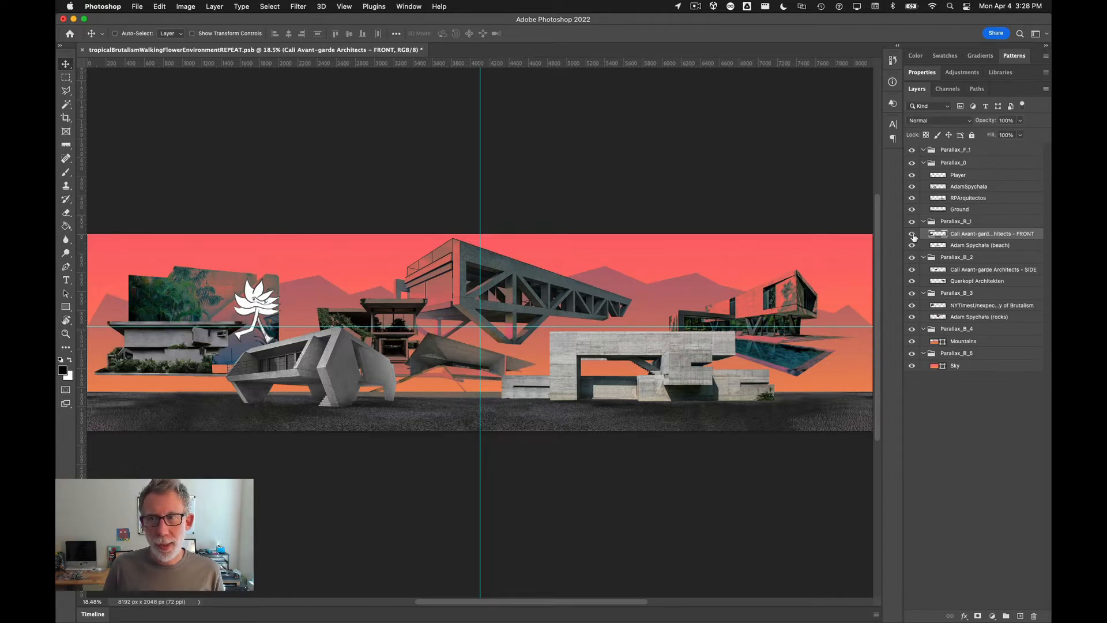
key(super+Tab)
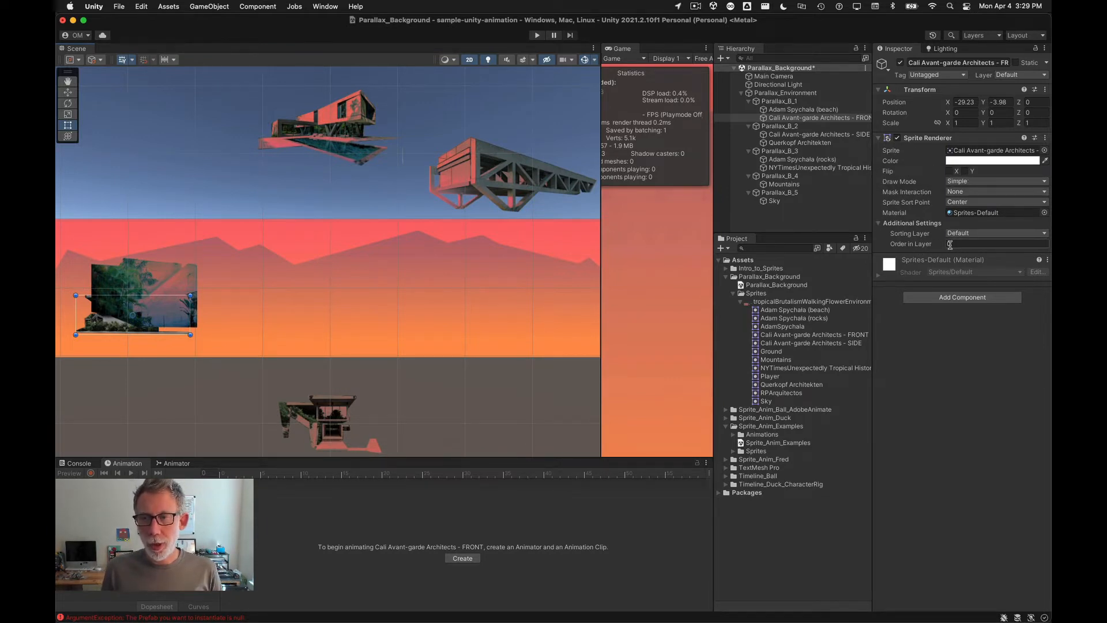
Step: Set the Cali Avant-garde Architects - FRONT sprite's Order in Layer to 1
click(146, 281)
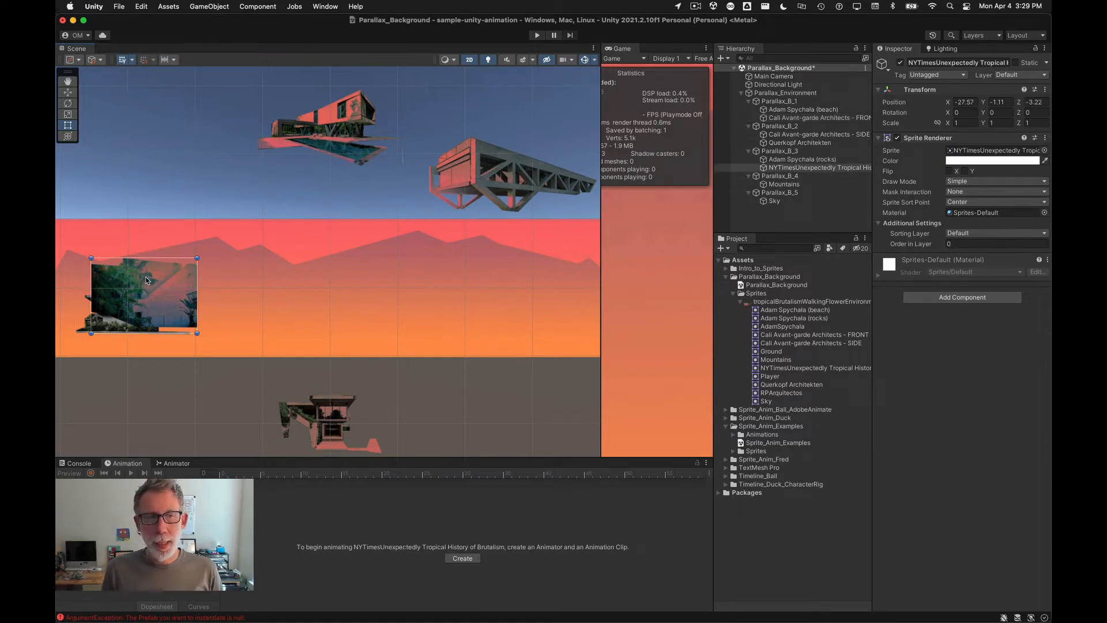
click(84, 332)
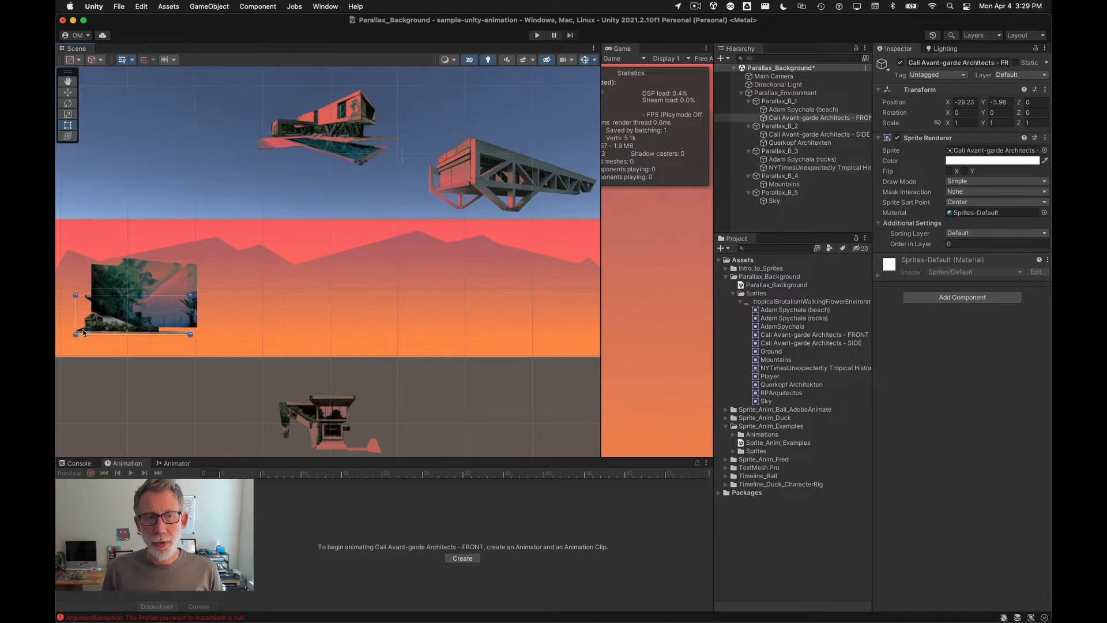
click(961, 244)
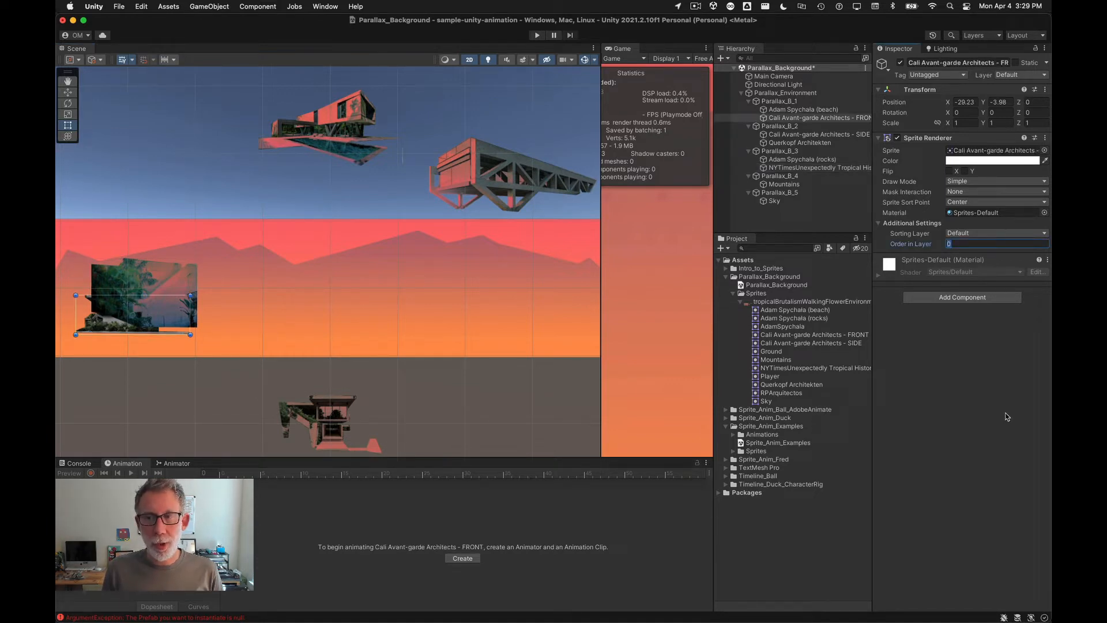
text(1)
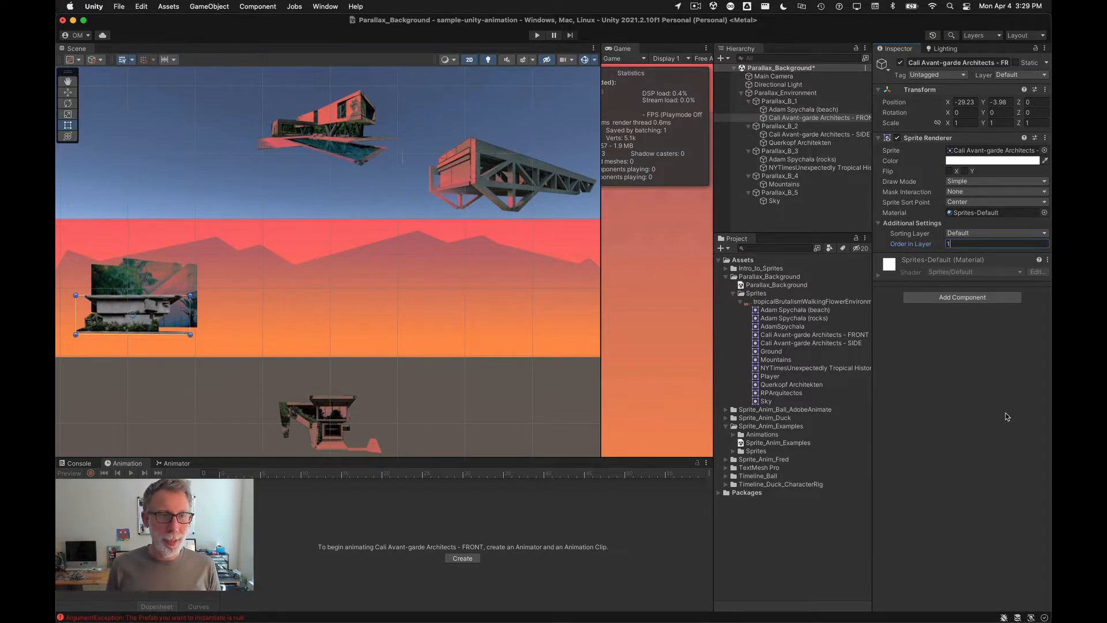
Step: Switch to Photoshop to compare its layer groups with the Parallax groups in the Unity hierarchy
click(141, 277)
click(115, 317)
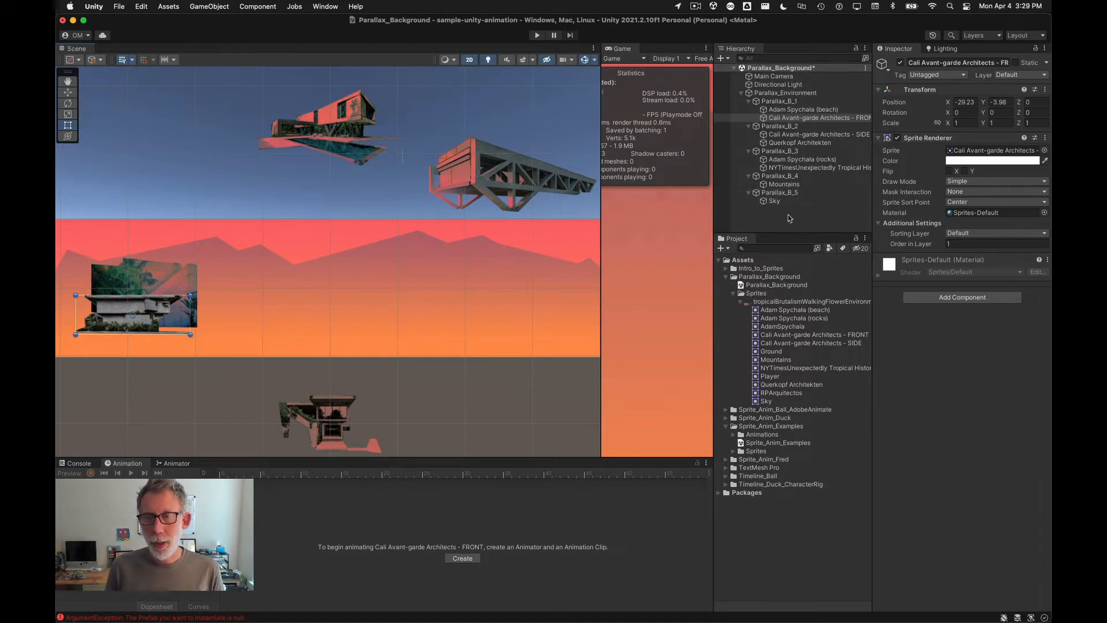
click(776, 193)
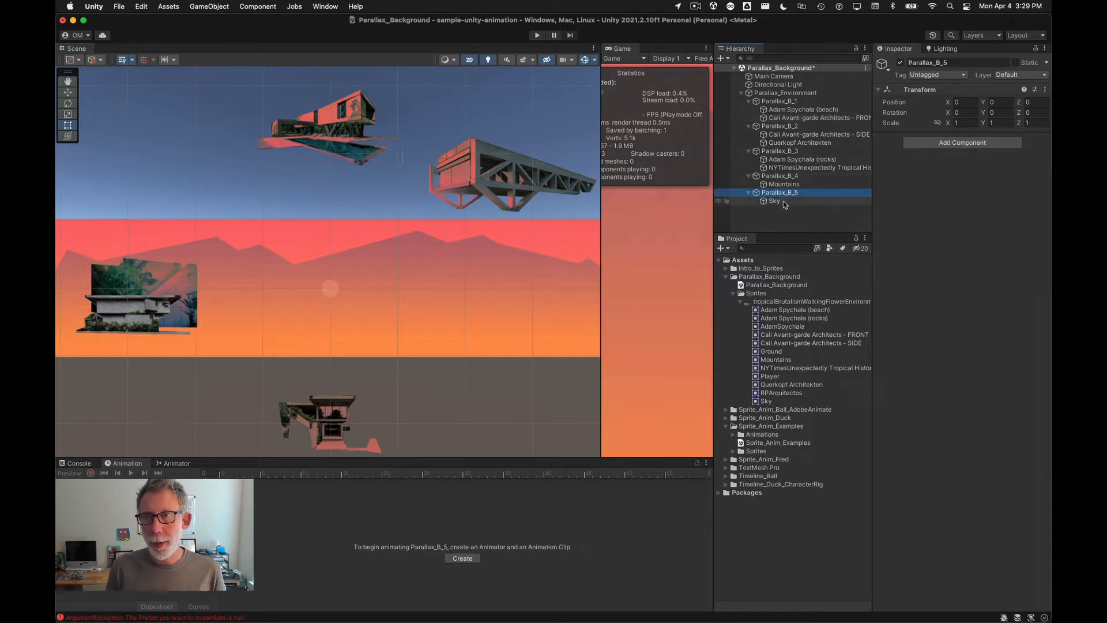
key(super+Tab)
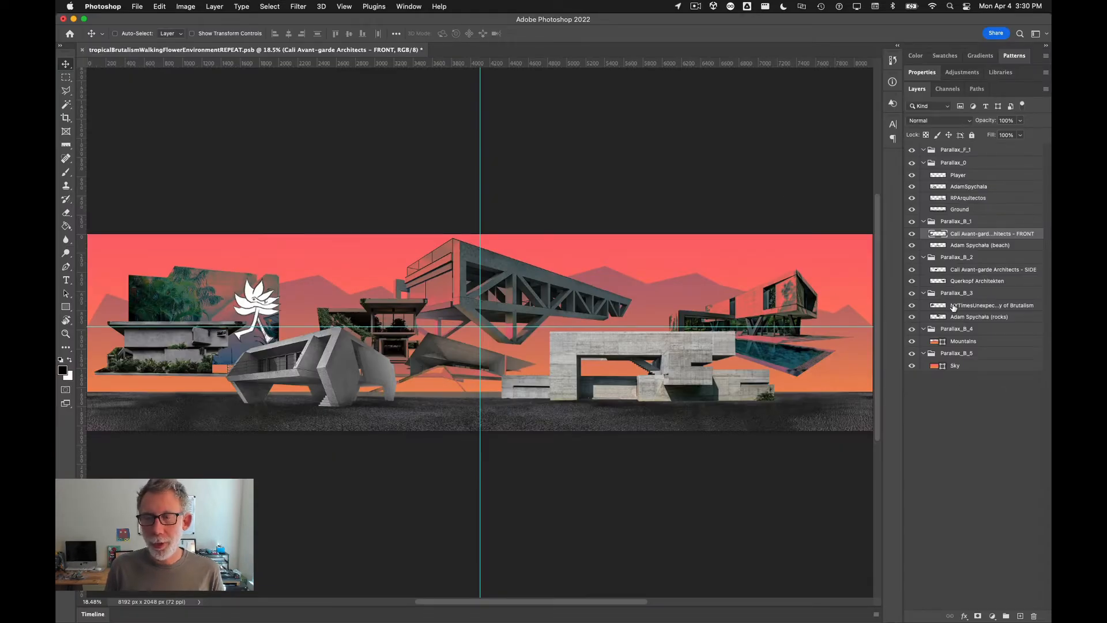
key(super+Tab)
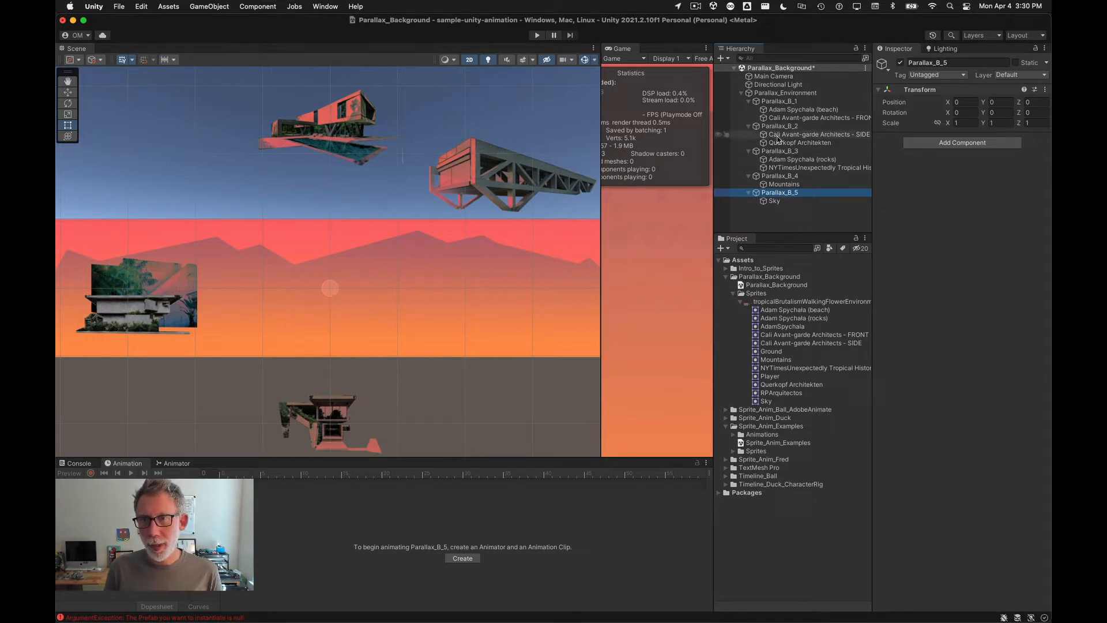
Step: From the Querkopf Architekten sprite's Sorting Layer options, open the sorting layer settings and add six new sorting layers
click(778, 143)
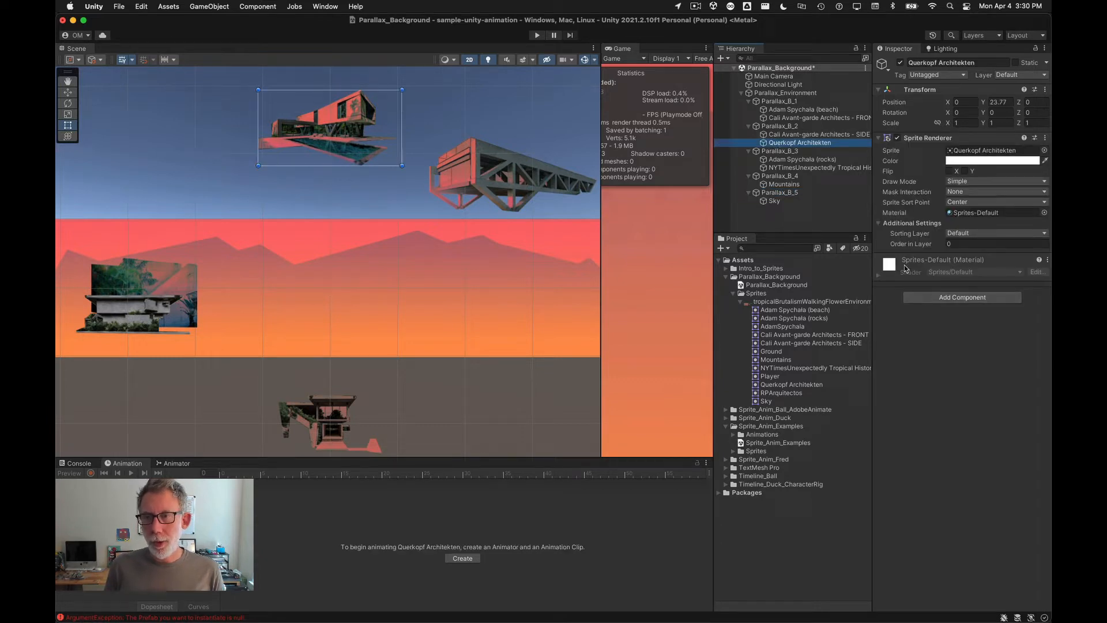
click(984, 233)
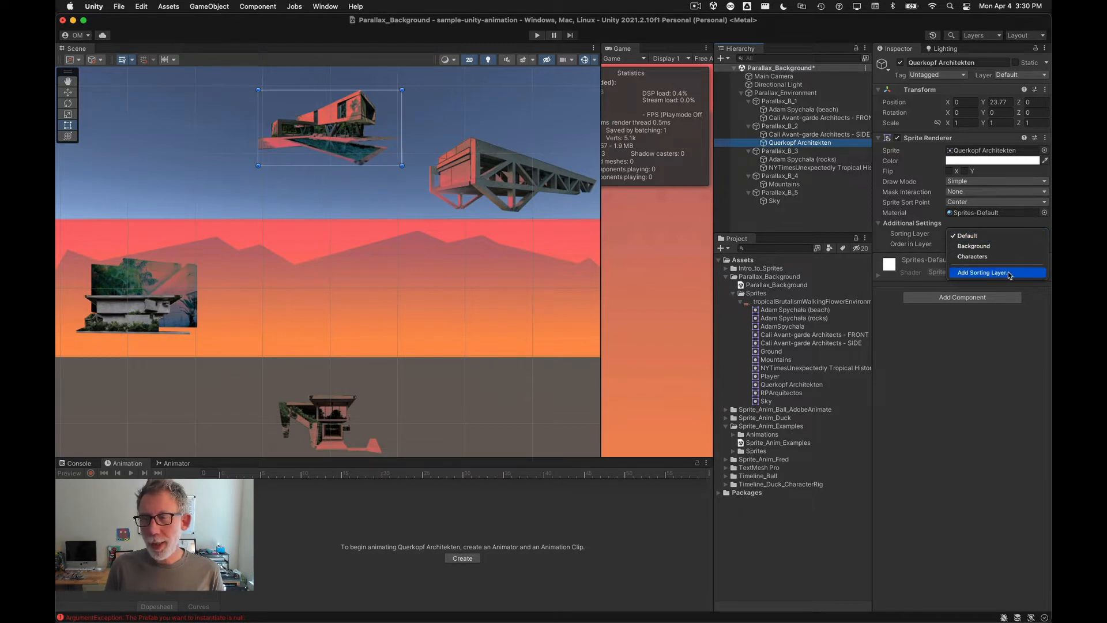
click(983, 272)
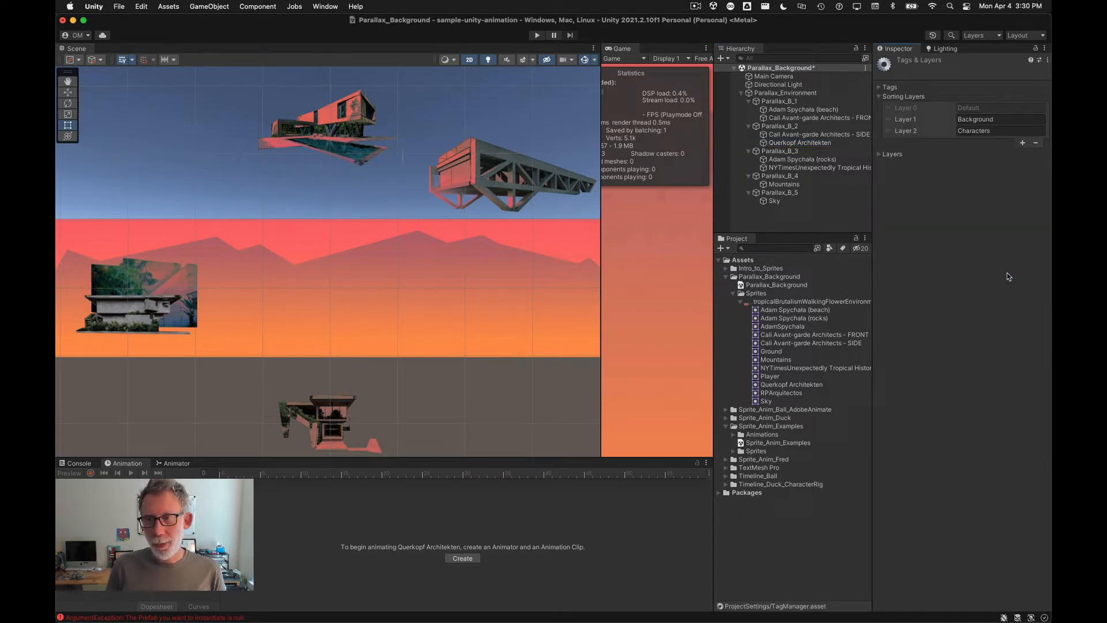
click(1023, 144)
click(1022, 156)
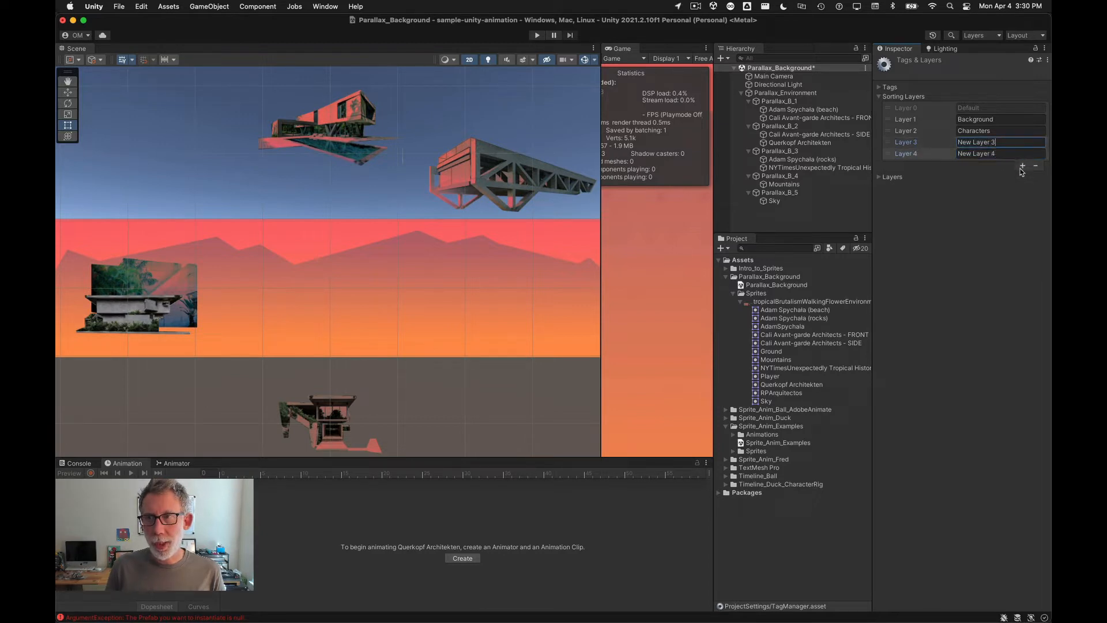
click(1022, 167)
click(1023, 177)
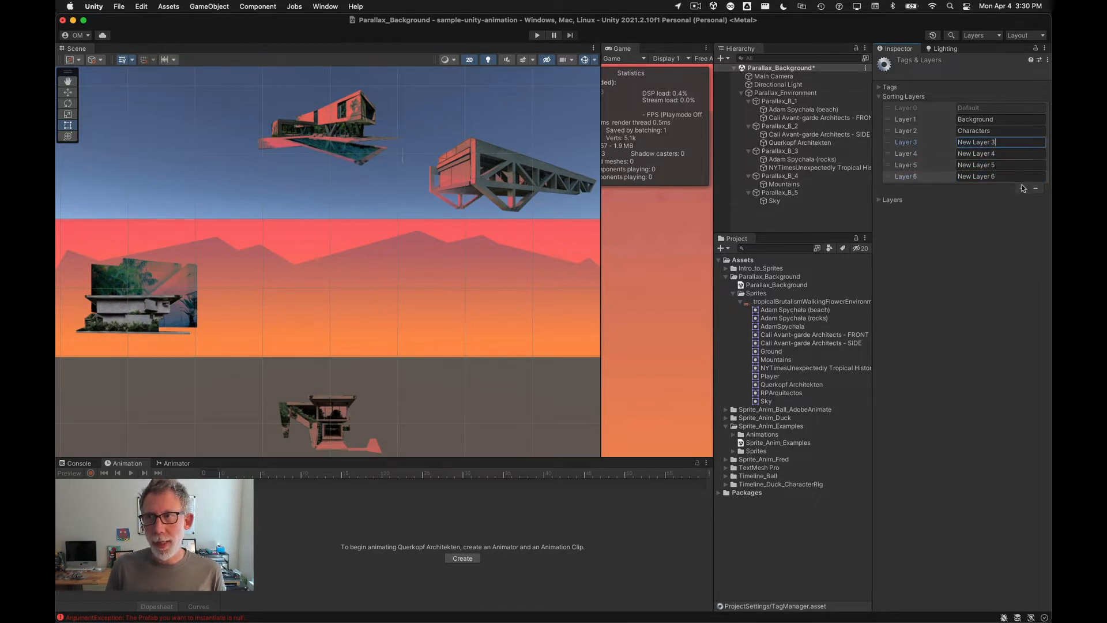
click(1022, 189)
click(1022, 200)
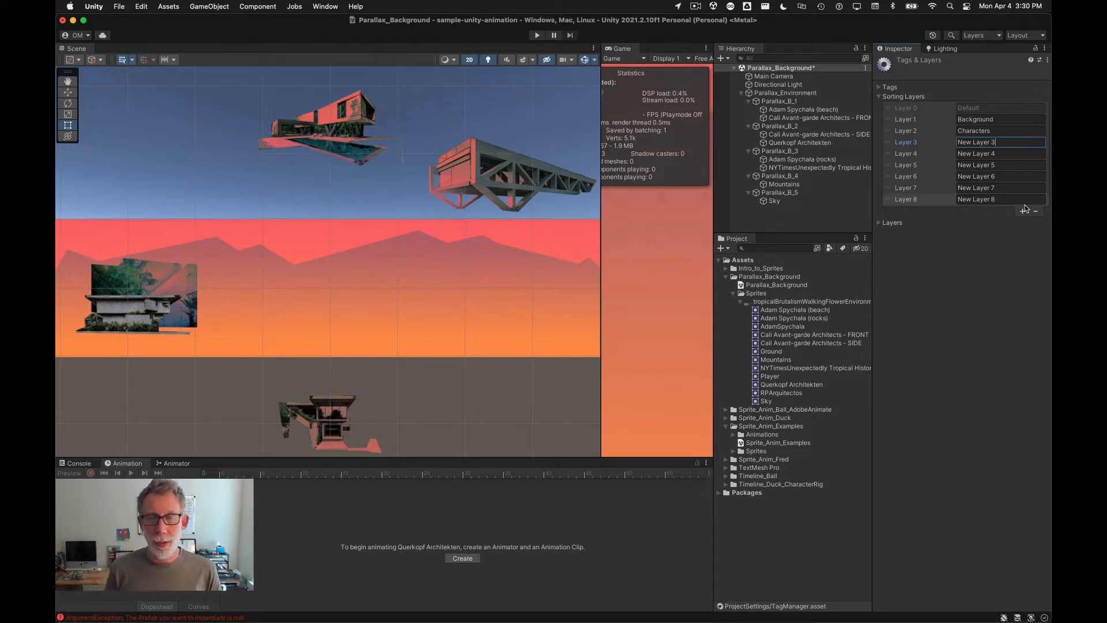
Step: Rename sorting Layer 3 to Parallax_B_5
key(super+a)
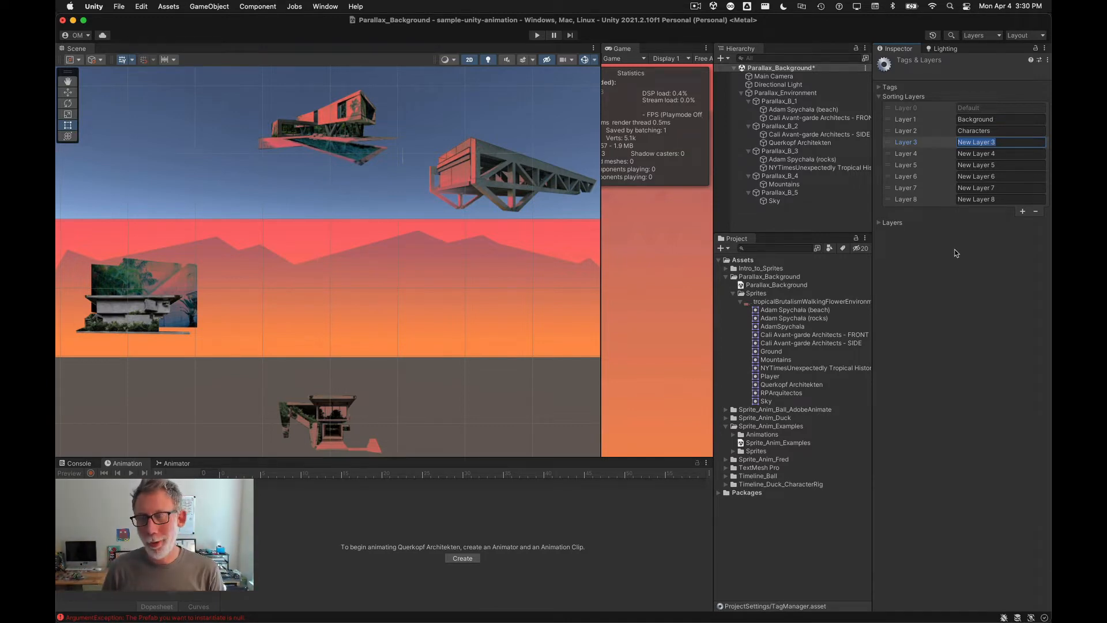
text(Parallax_5_B)
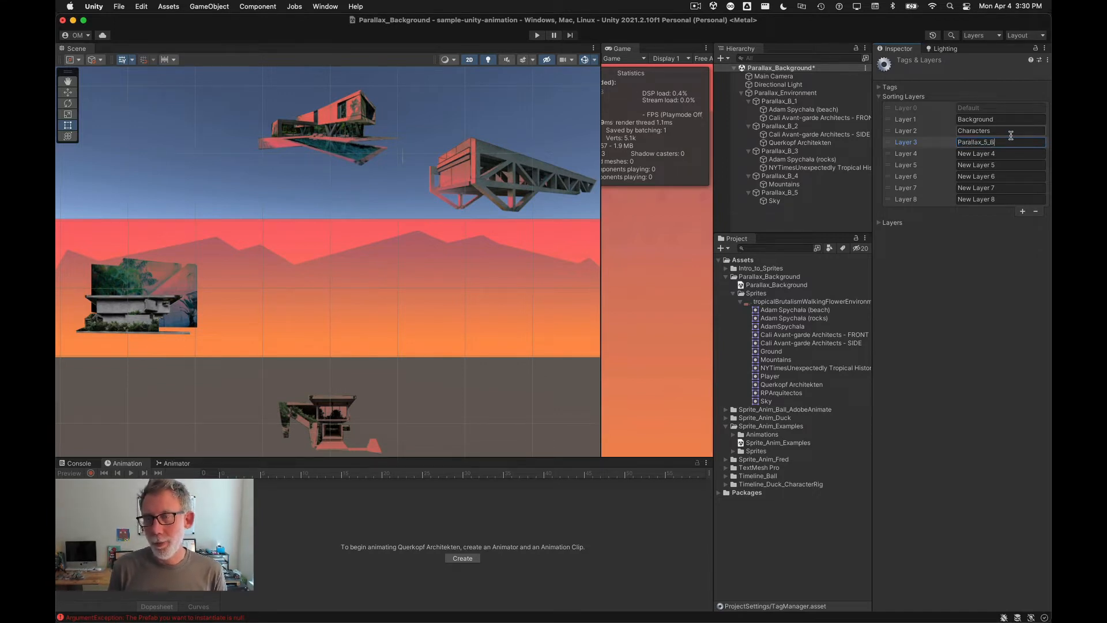
key(super+a)
key(super+c)
drag(1001, 155, 927, 150)
key(super+v)
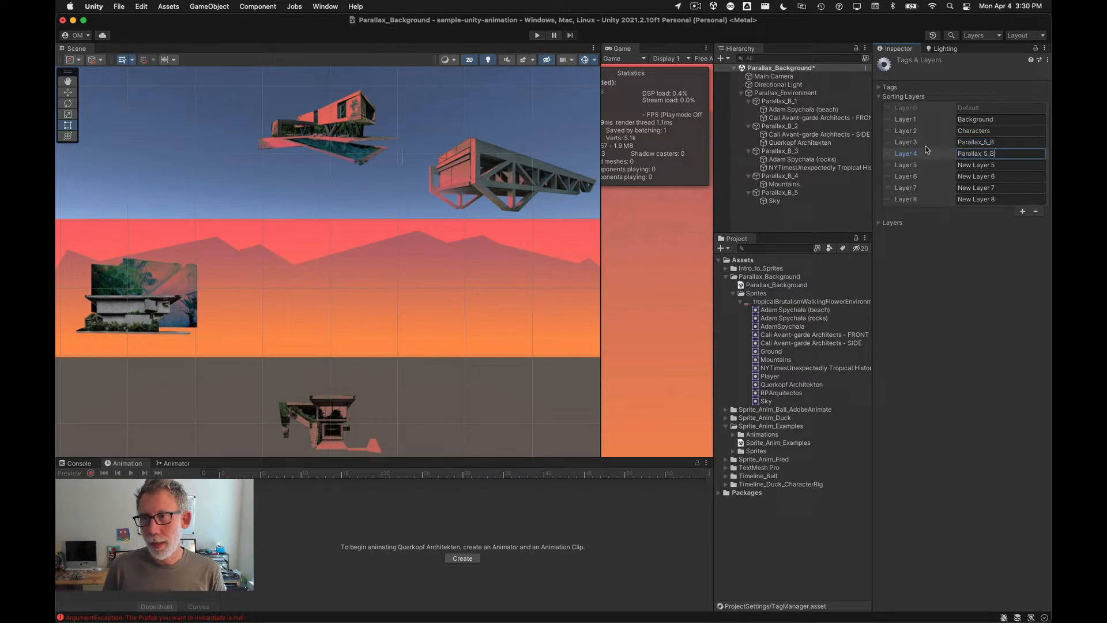
click(987, 142)
key(BackSpace)
key(BackSpace)
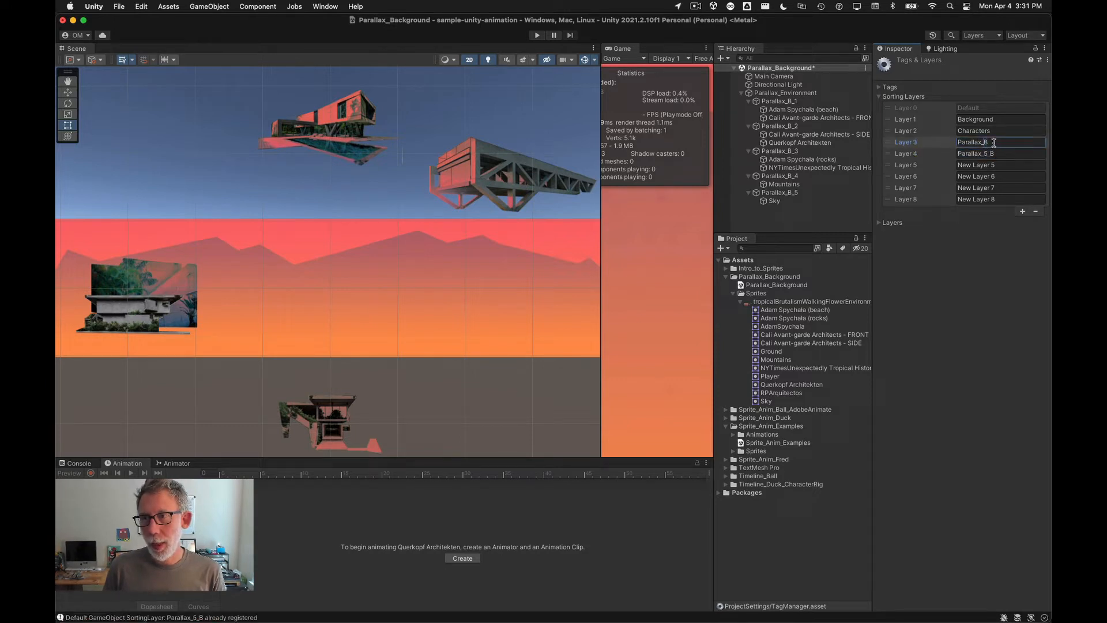
key(super+a)
key(super+x)
key(super+v)
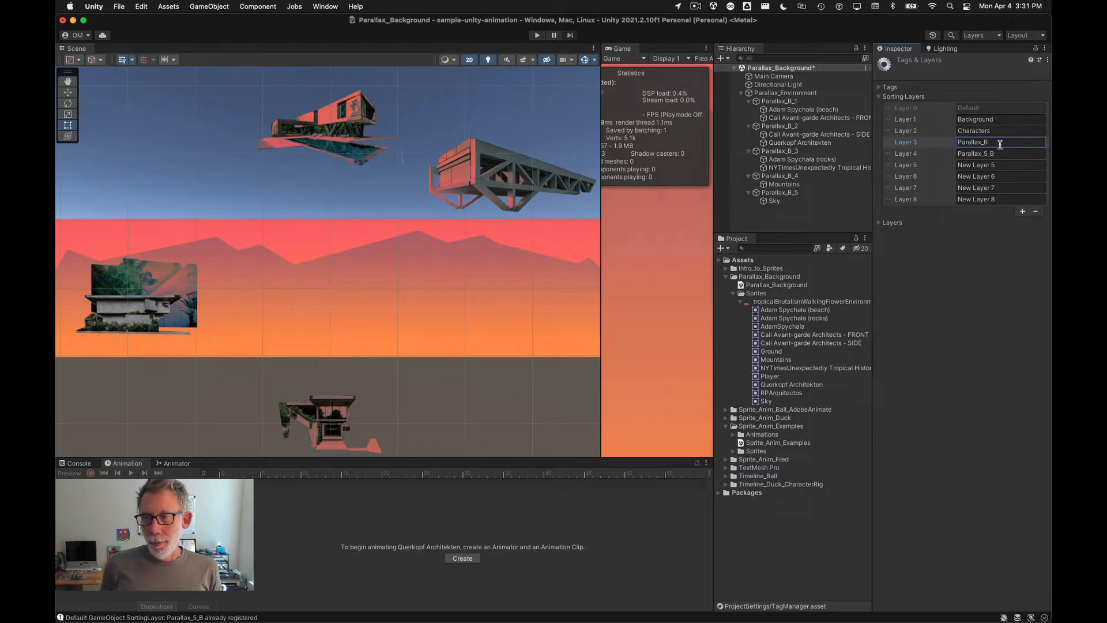
key(super+a)
click(999, 145)
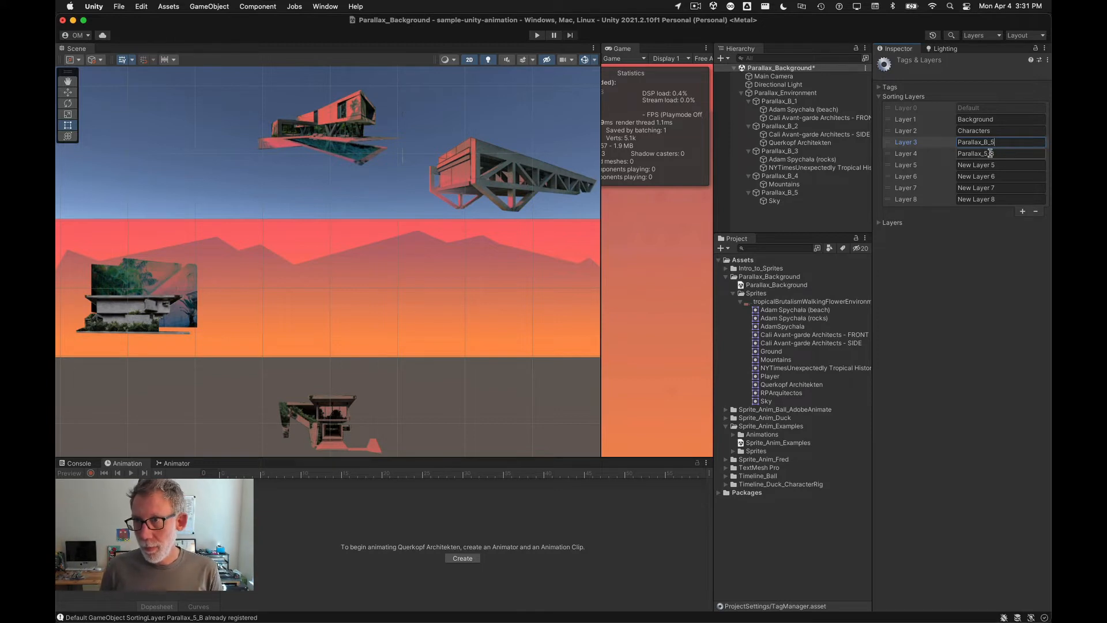
Step: Name sorting layers 4, 5 and 6 Parallax_B_4, Parallax_B_3 and Parallax_B_2
click(991, 153)
click(990, 153)
key(BackSpace)
key(BackSpace)
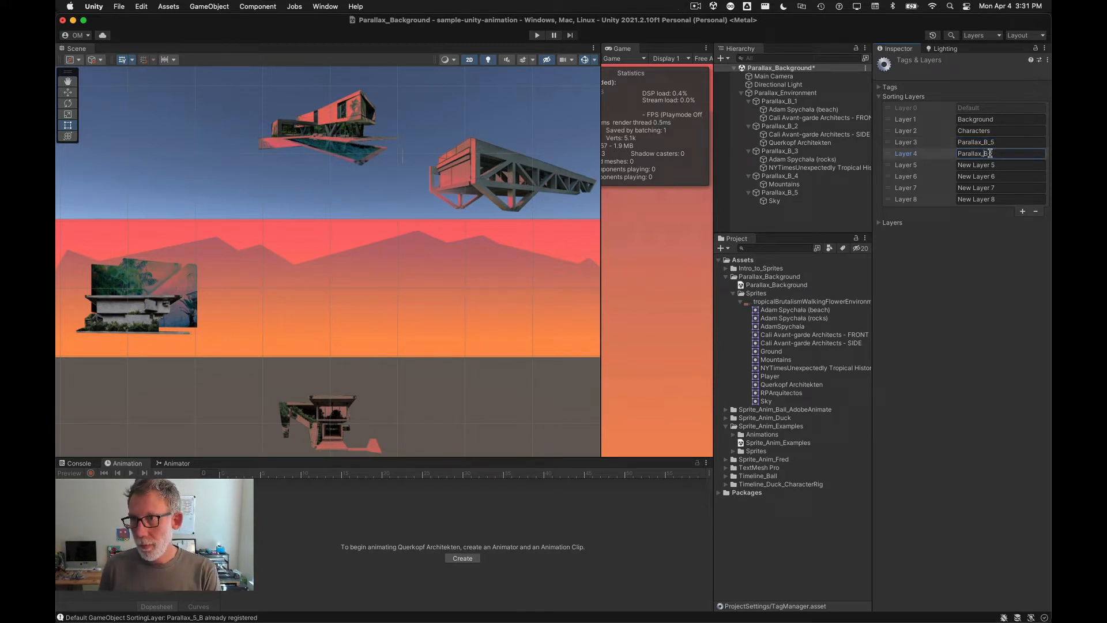
text(_4)
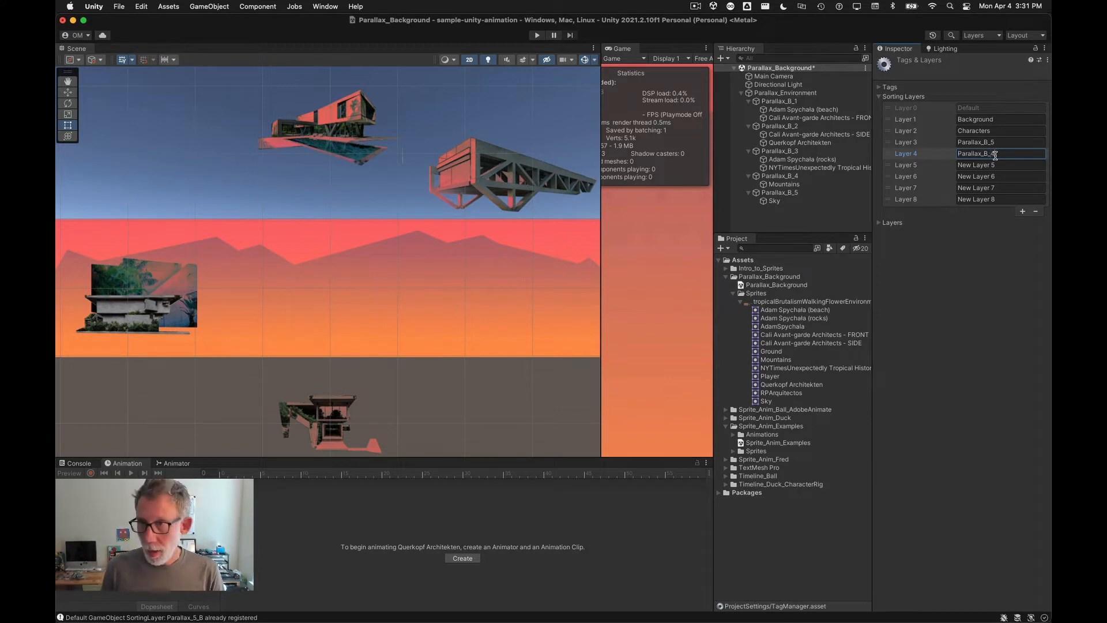
key(Tab)
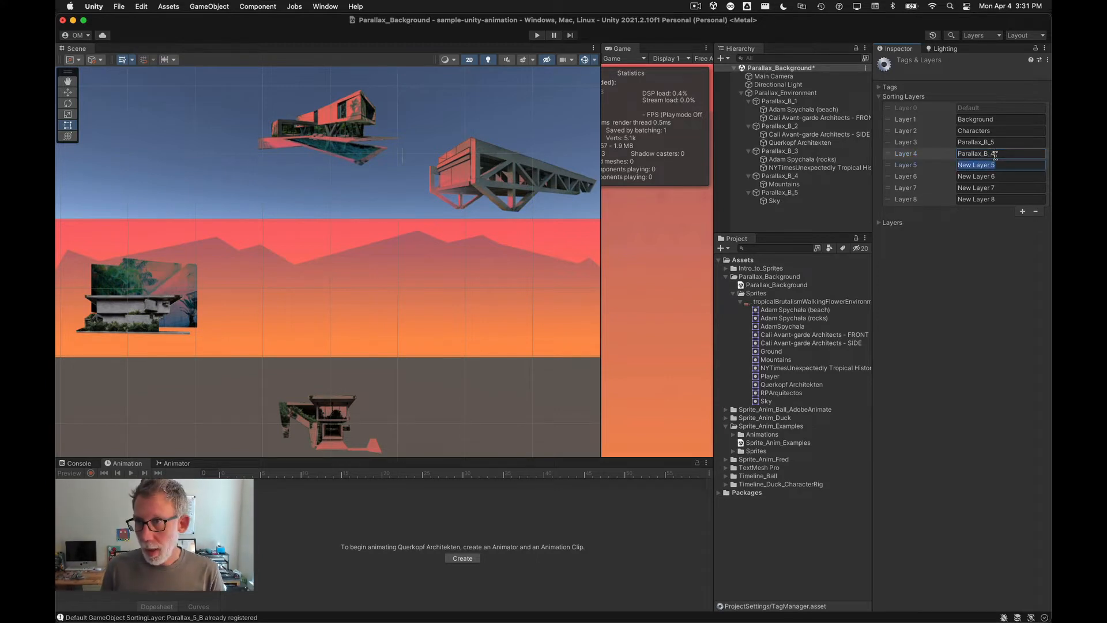
text(Parallax_B_3)
key(Tab)
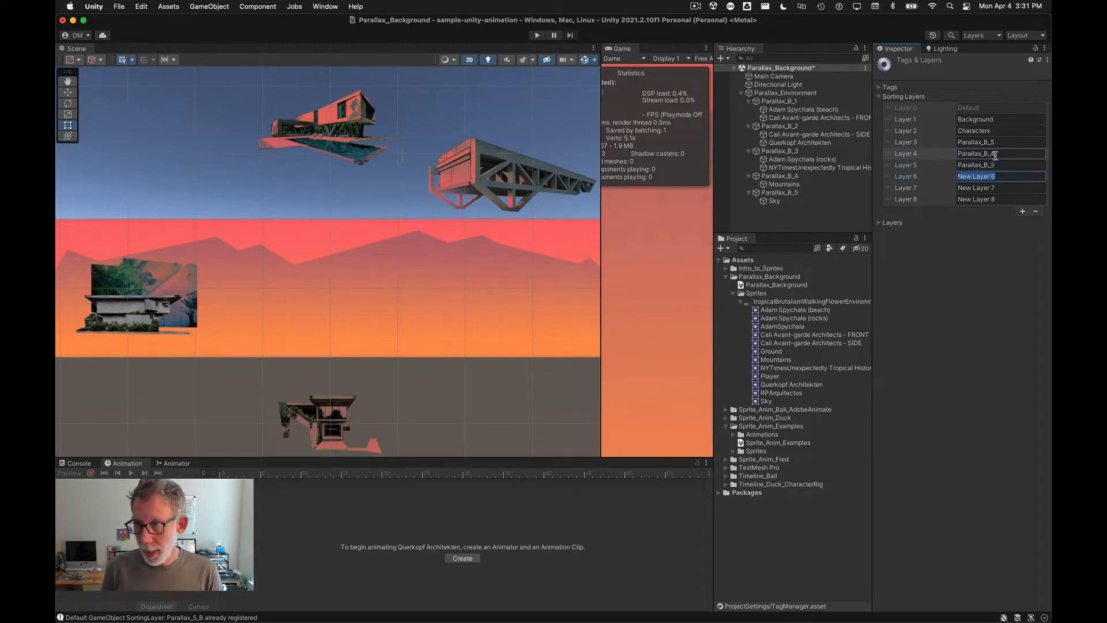
text(Parallax_B_)
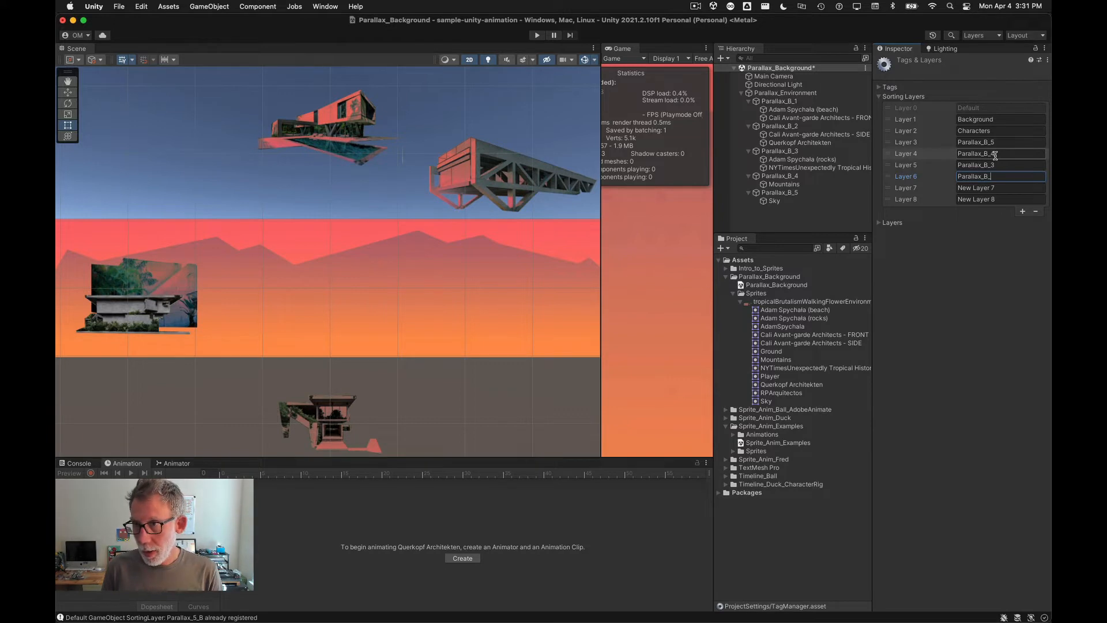
text(2)
Step: Name sorting layers 7 and 8 Parallax_B_1 and Parallax_0
key(Tab)
text(Parallax_B_)
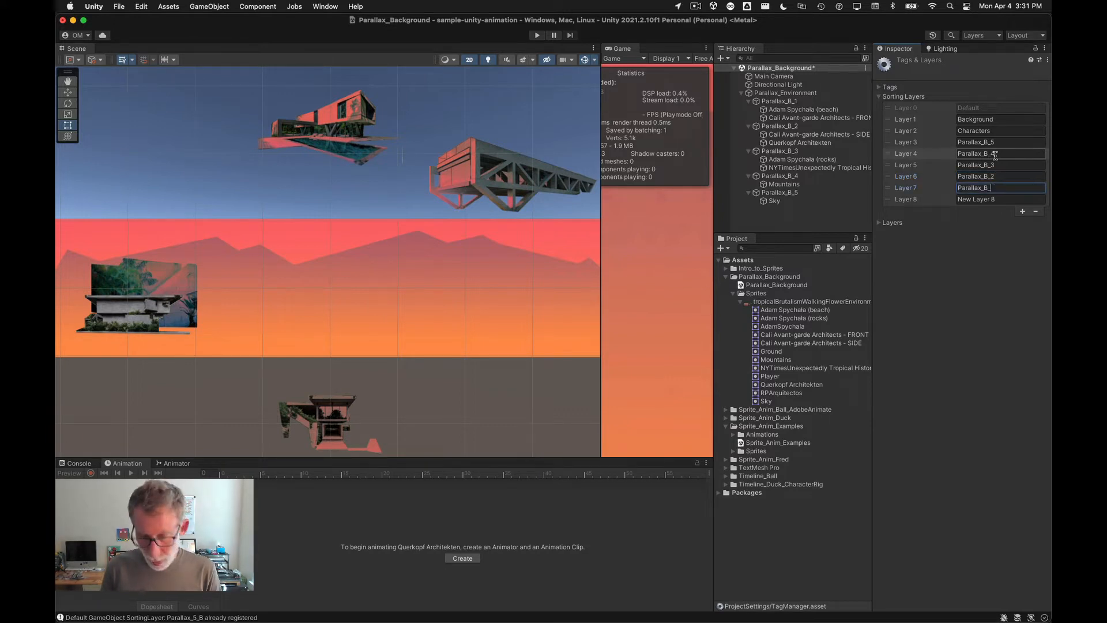
text(1)
key(Tab)
text(Parallax_B_)
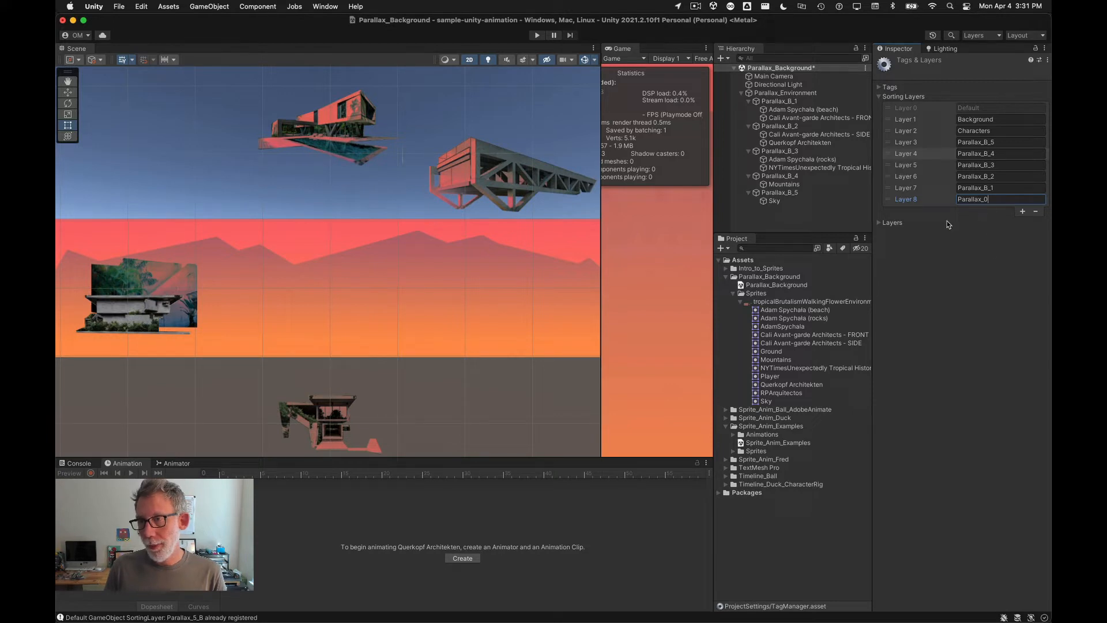
Step: Add a ninth sorting layer named Parallax_F_1
click(1023, 213)
text(Parallax_B_)
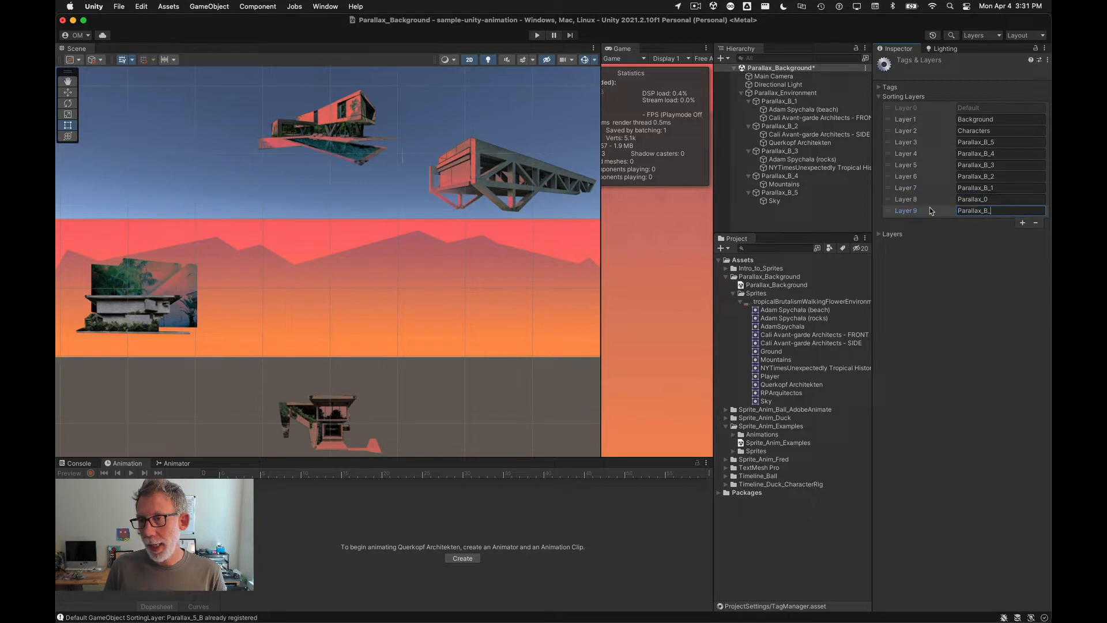
key(BackSpace)
key(BackSpace)
text(F_)
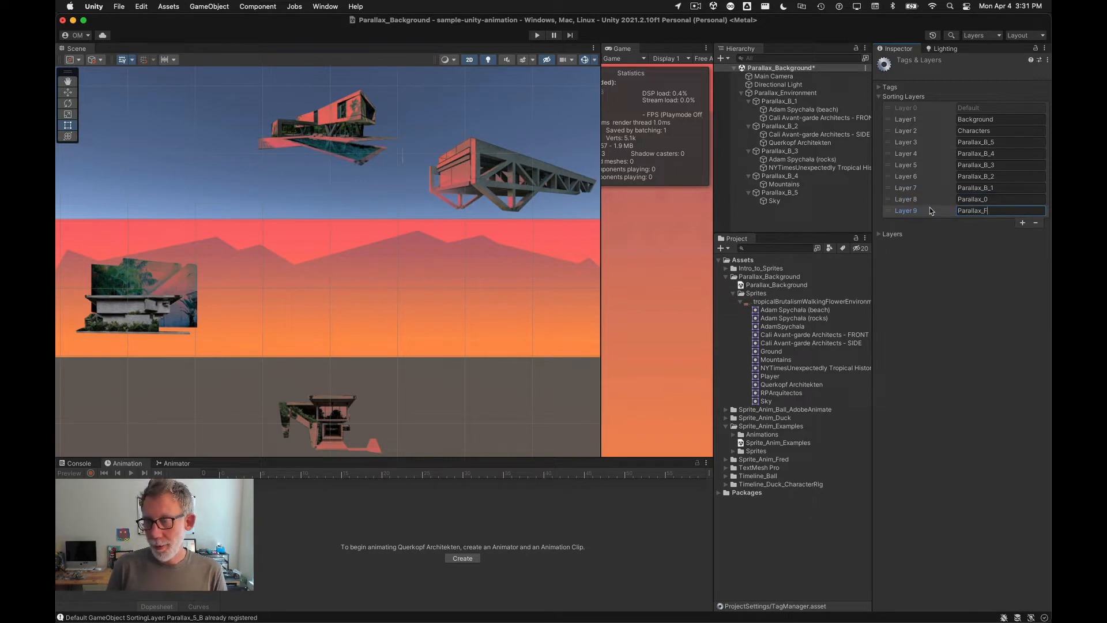
text(1)
Step: Add a tenth sorting layer named Parallax_F_2
click(1023, 224)
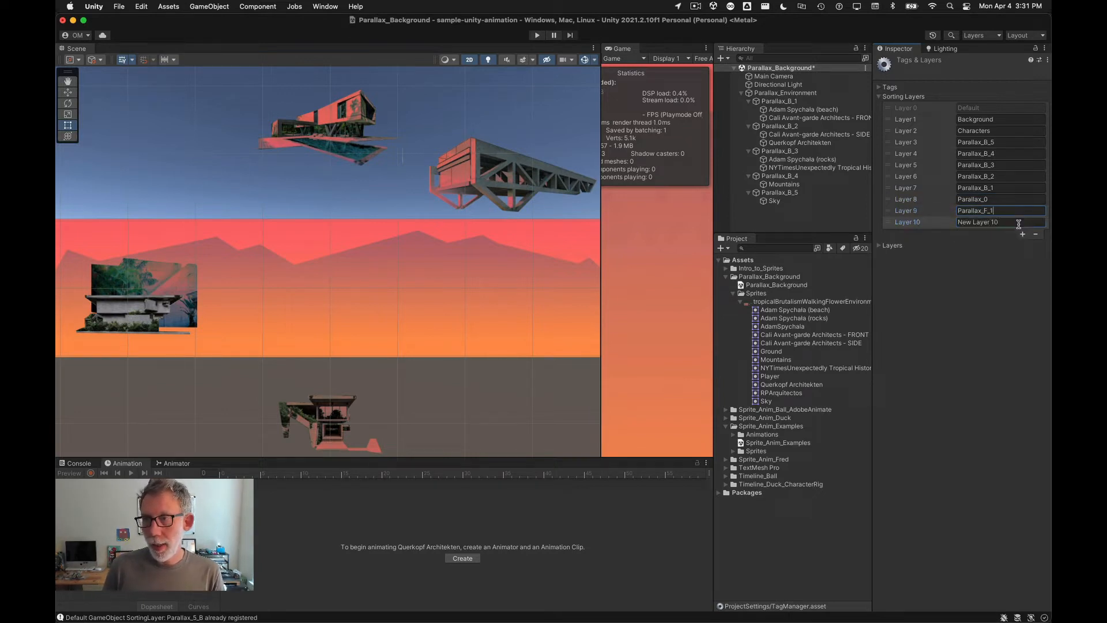
text(Parallax_B_)
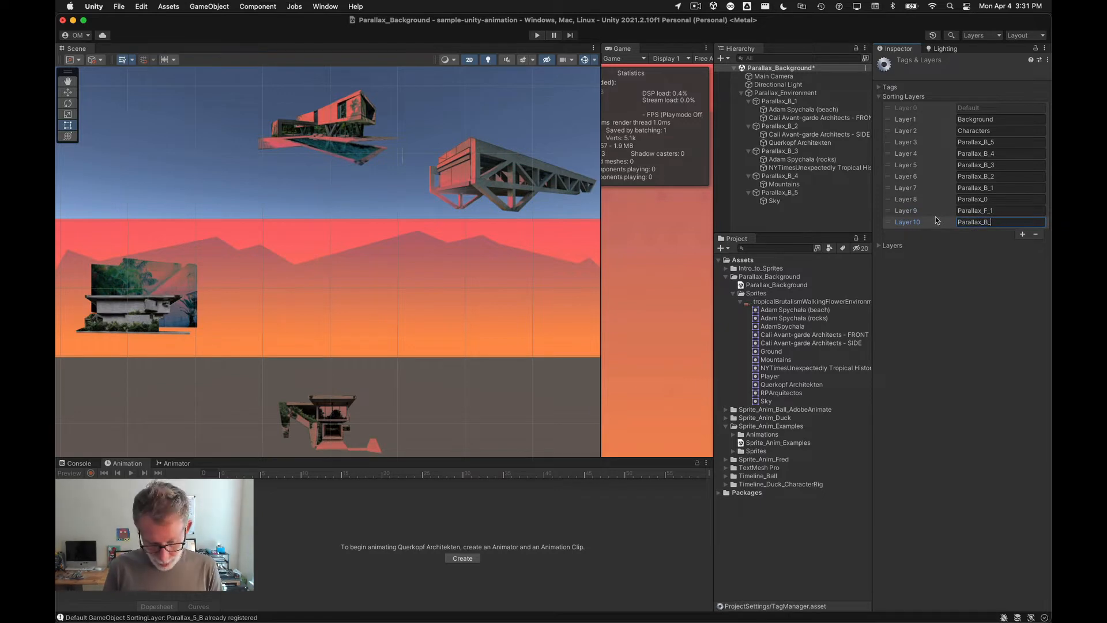
text(_)
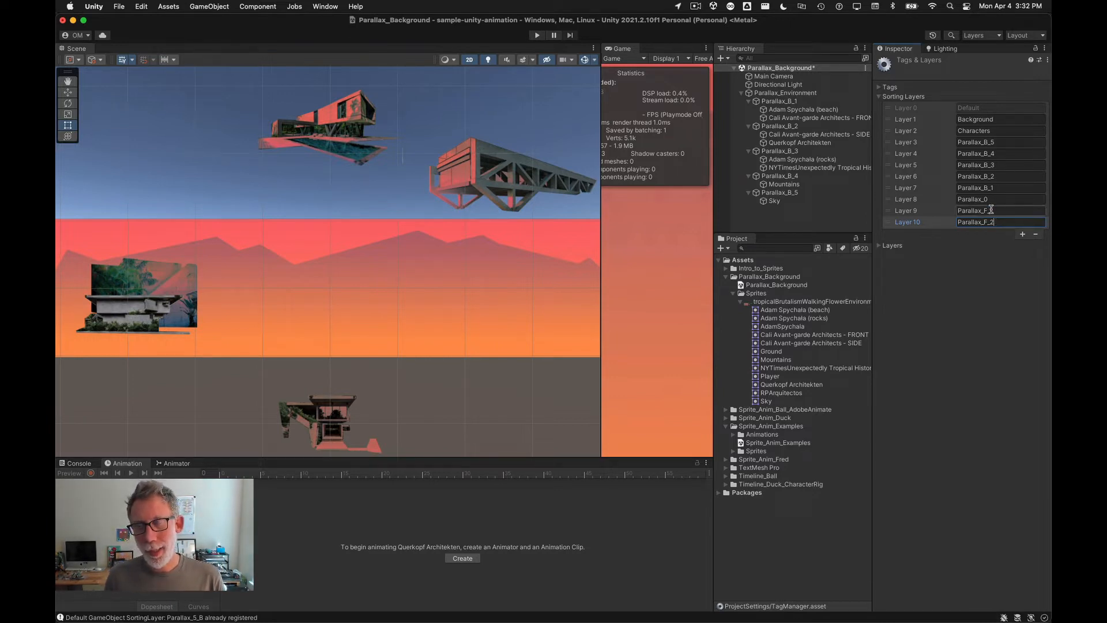
drag(994, 210, 972, 226)
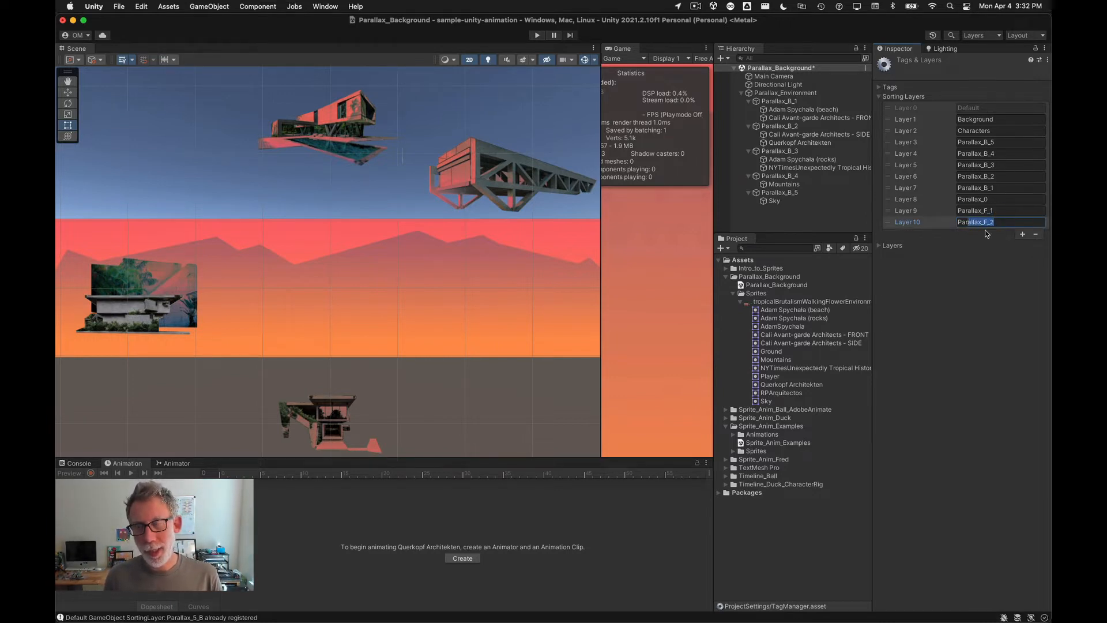
click(999, 286)
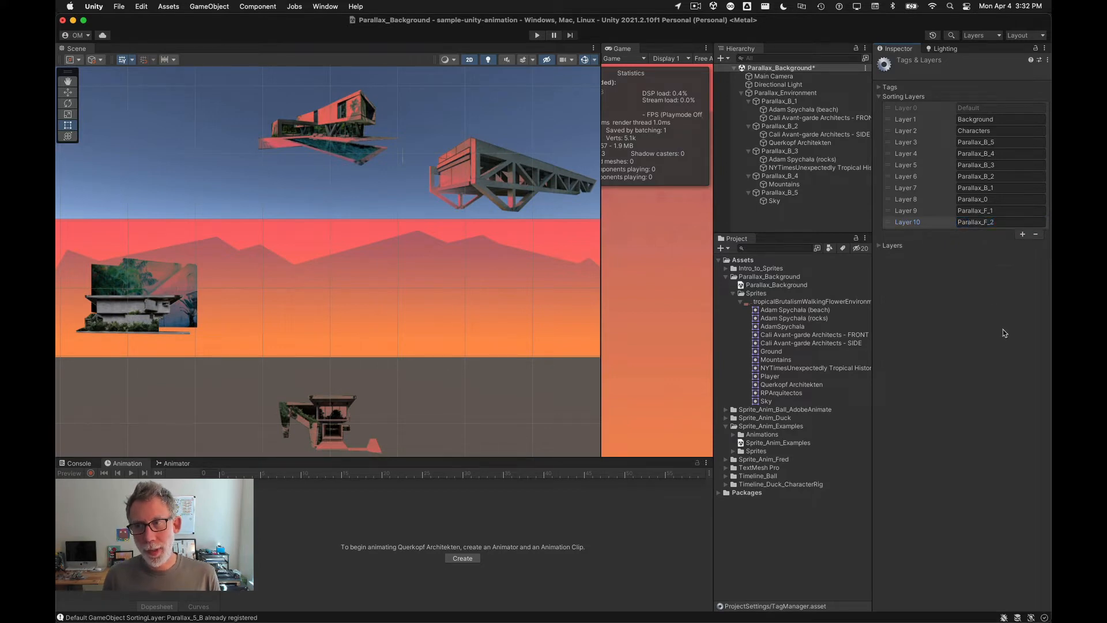
Step: Assign the Sky sprite to the Parallax_B_5 sorting layer
click(774, 201)
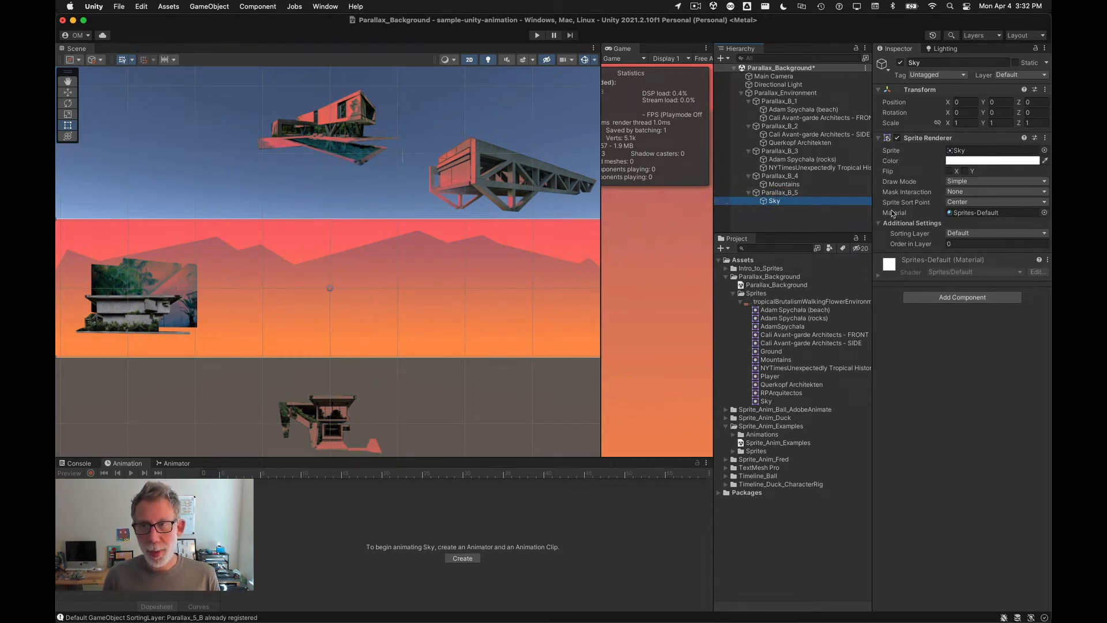
click(972, 233)
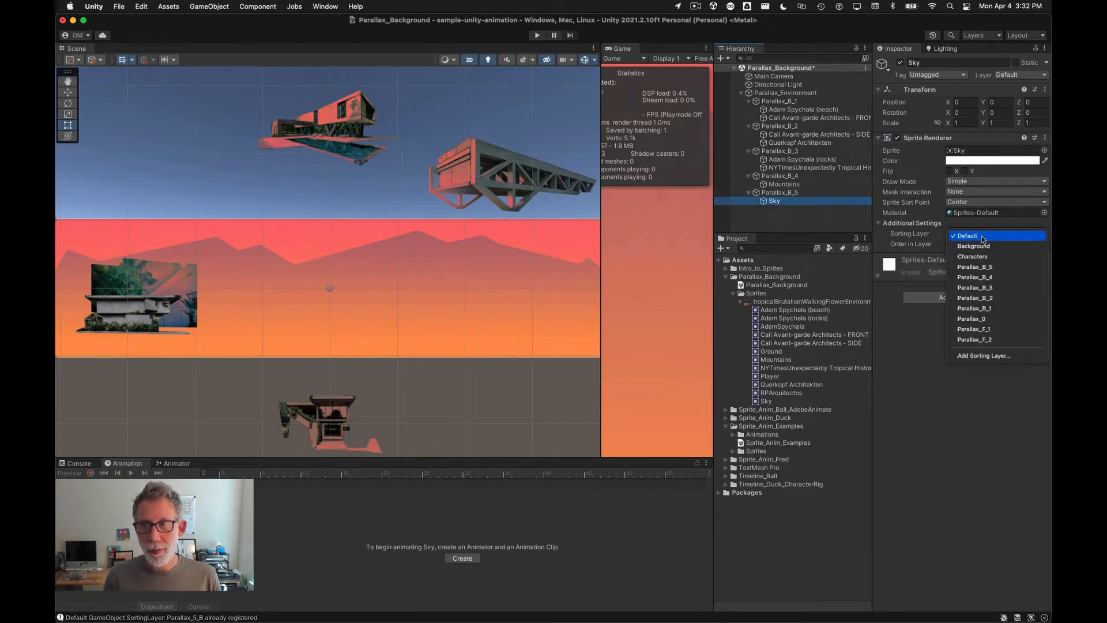
click(1005, 267)
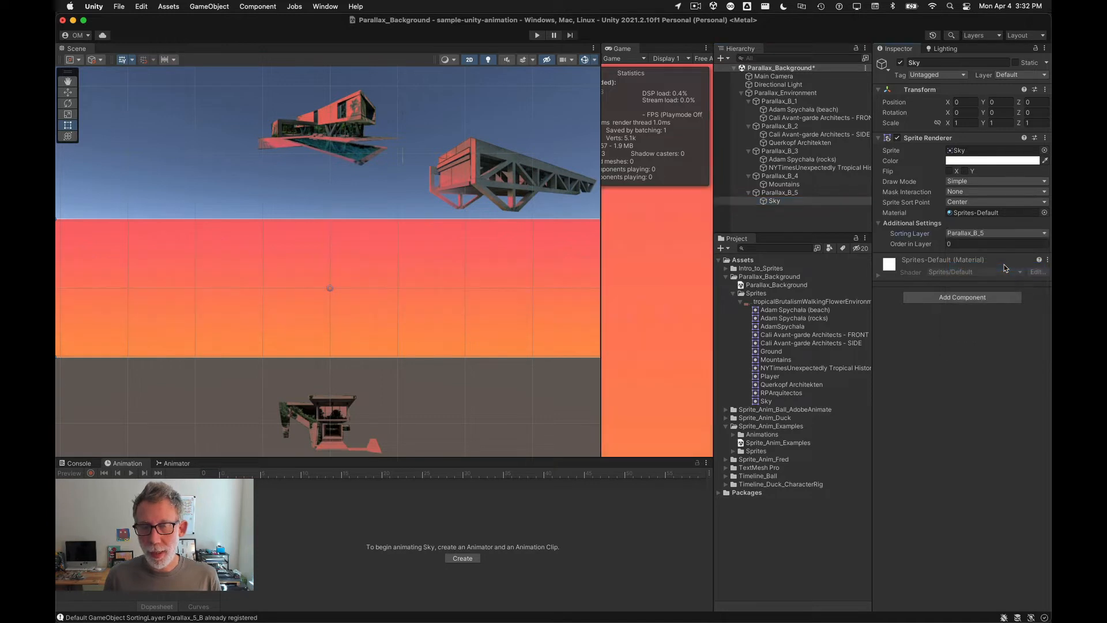
Step: Assign the Mountains sprite to the Parallax_B_4 sorting layer
click(780, 176)
click(784, 184)
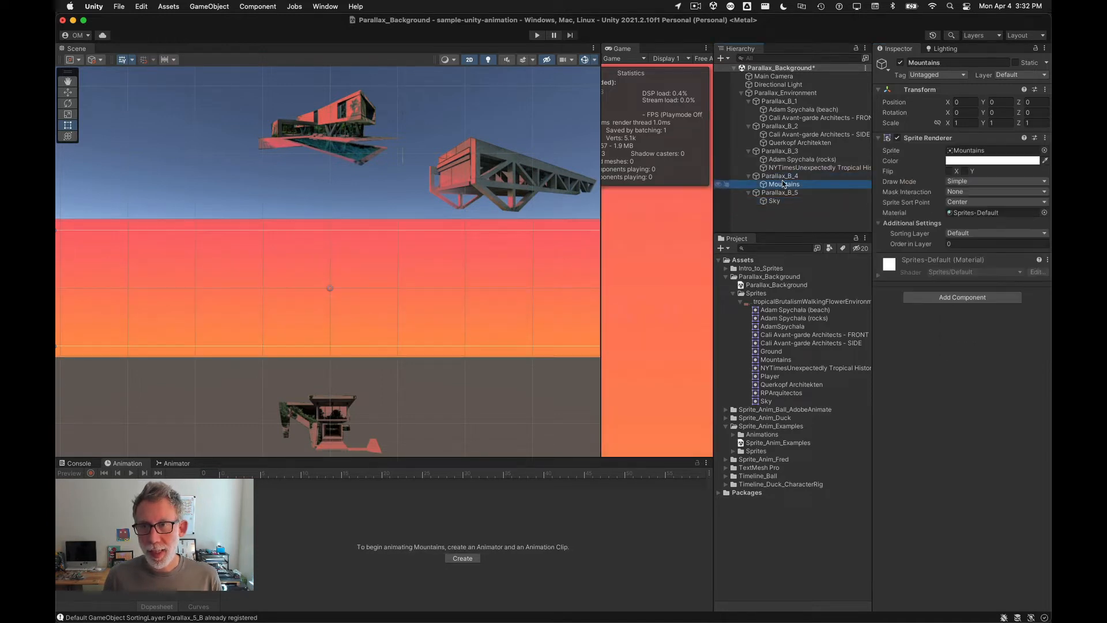
click(975, 234)
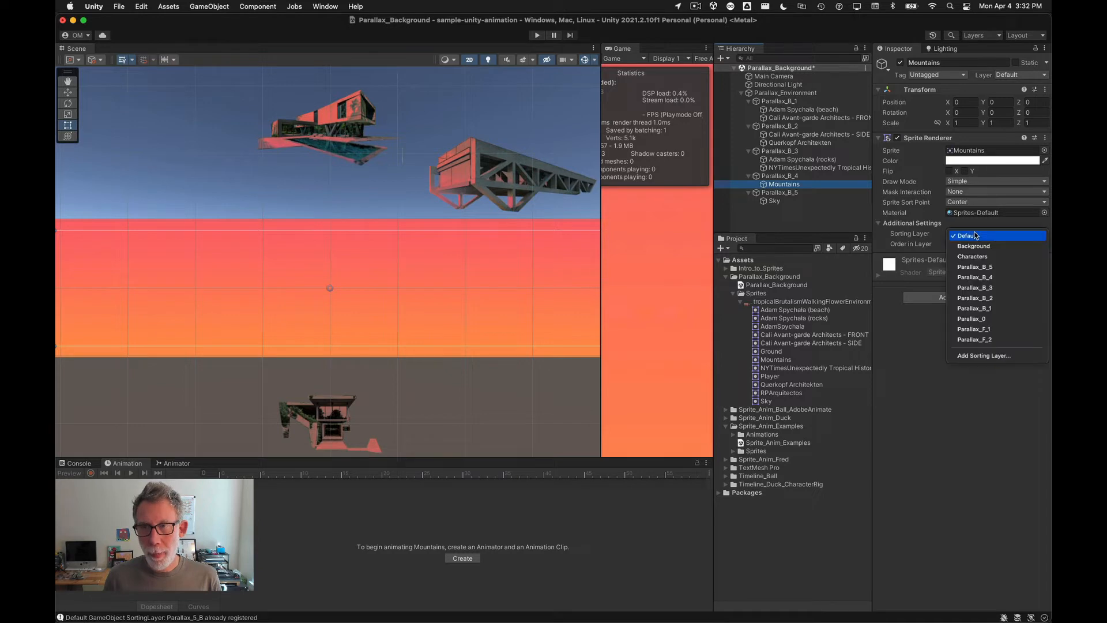
click(980, 278)
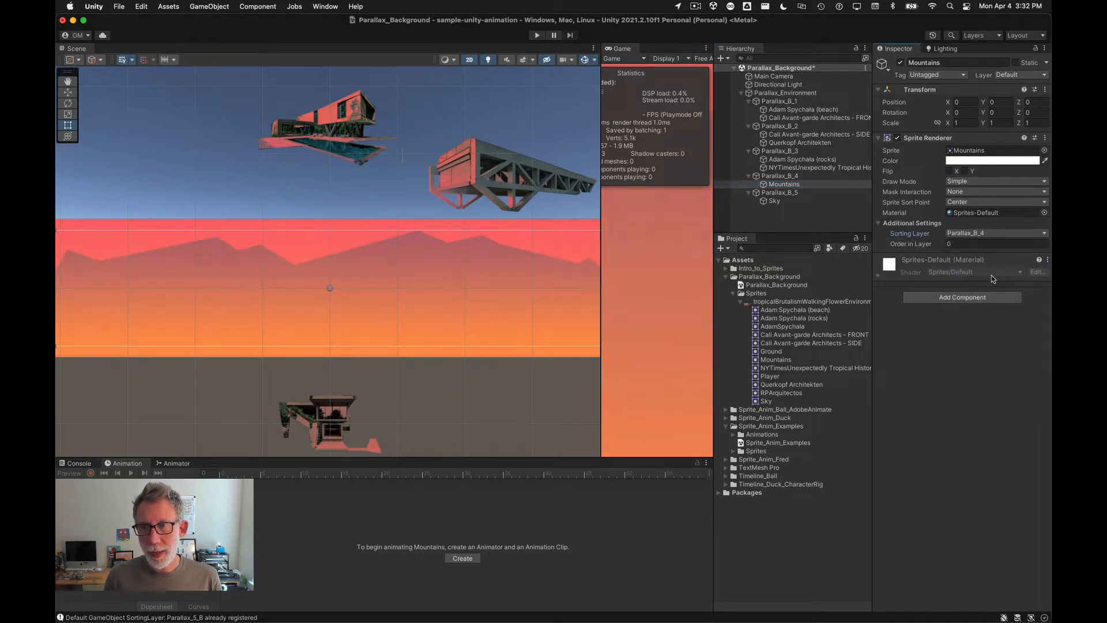
Step: Assign both Parallax_B_3 sprites, Adam Spychala (rocks) and NYTimesUnexpectedly Tropical History, to the Parallax_B_3 sorting layer
click(801, 159)
shift+click(819, 167)
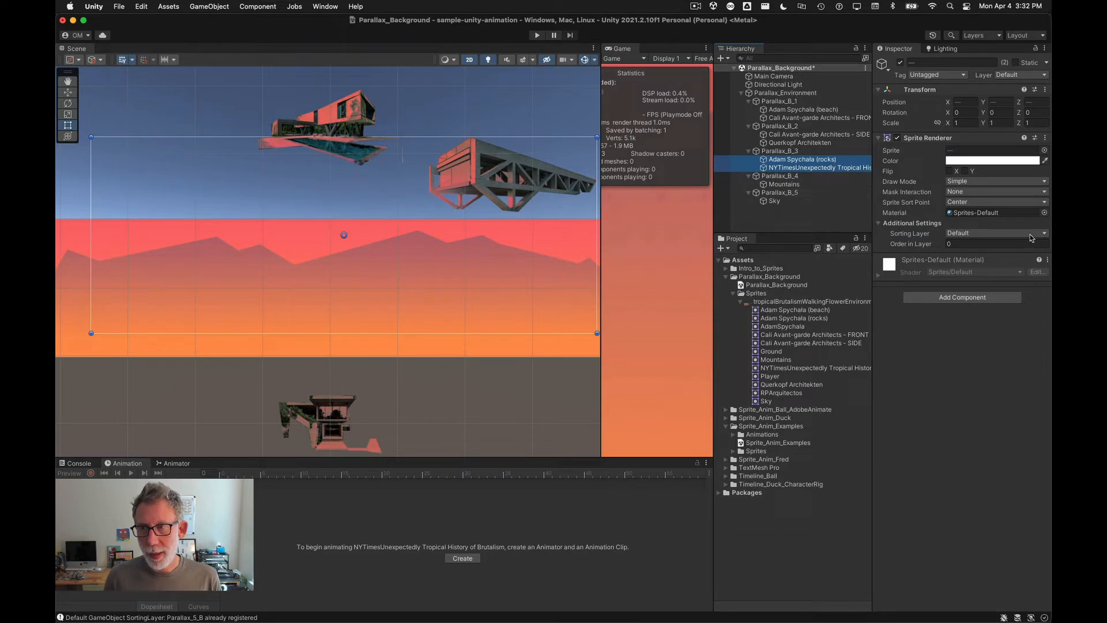
click(975, 233)
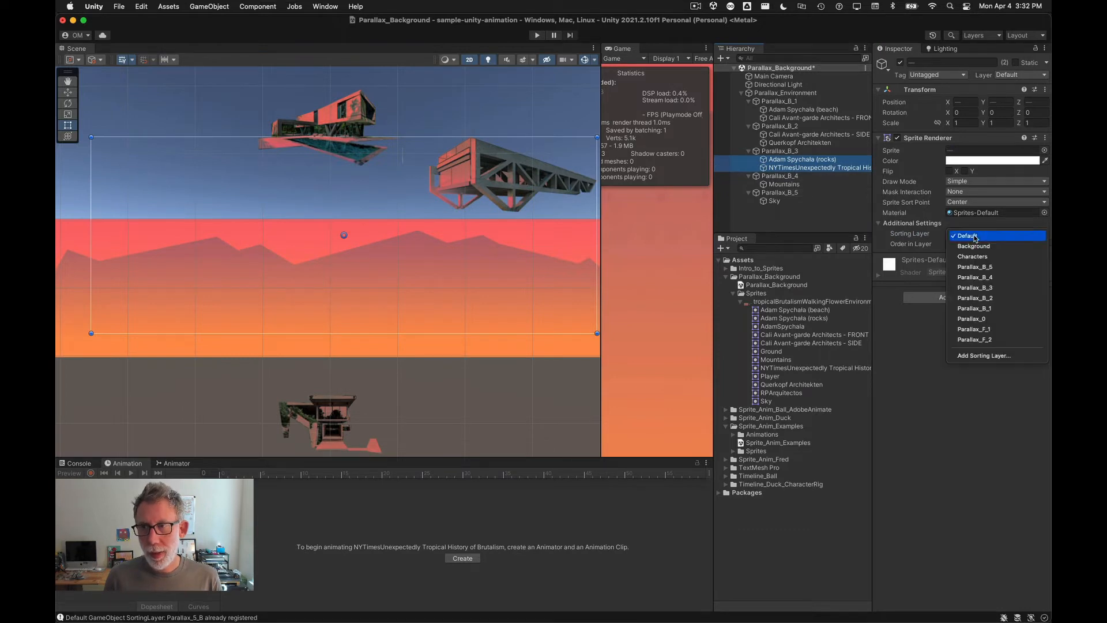
click(992, 289)
Step: Assign both Parallax_B_2 sprites, Cali Avant-garde Architects - SIDE and Querkopf Architekten, to the Parallax_B_2 sorting layer
click(802, 142)
shift+click(802, 134)
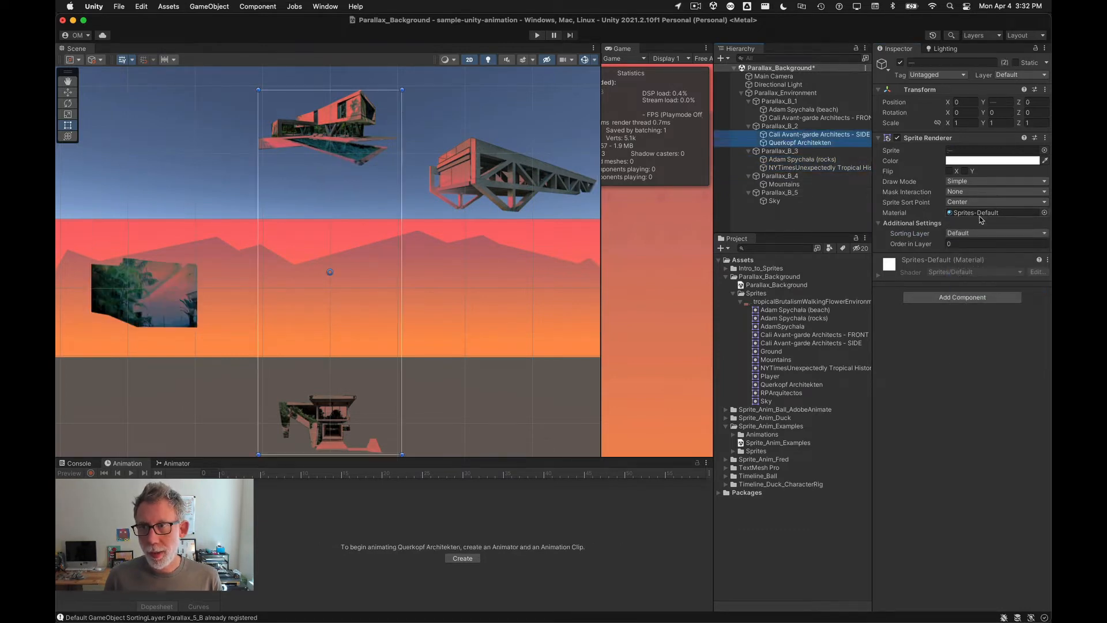
click(979, 234)
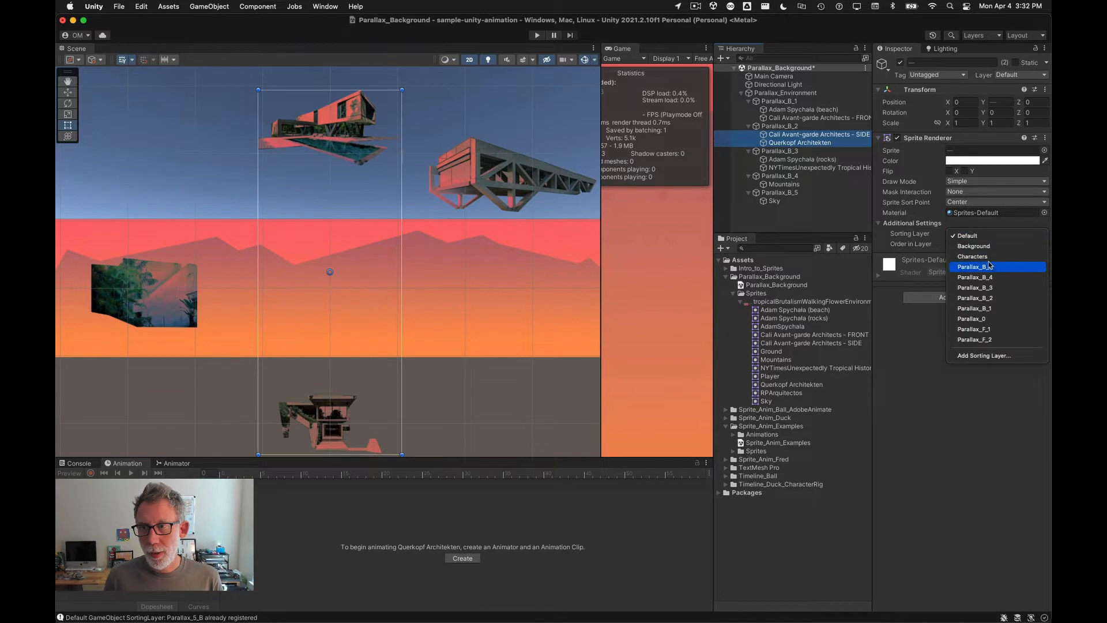
click(992, 297)
Step: Assign both Parallax_B_1 sprites, Adam Spychala (beach) and Cali Avant-garde Architects - FRONT, to the Parallax_B_1 sorting layer
click(803, 109)
shift+click(807, 117)
click(975, 233)
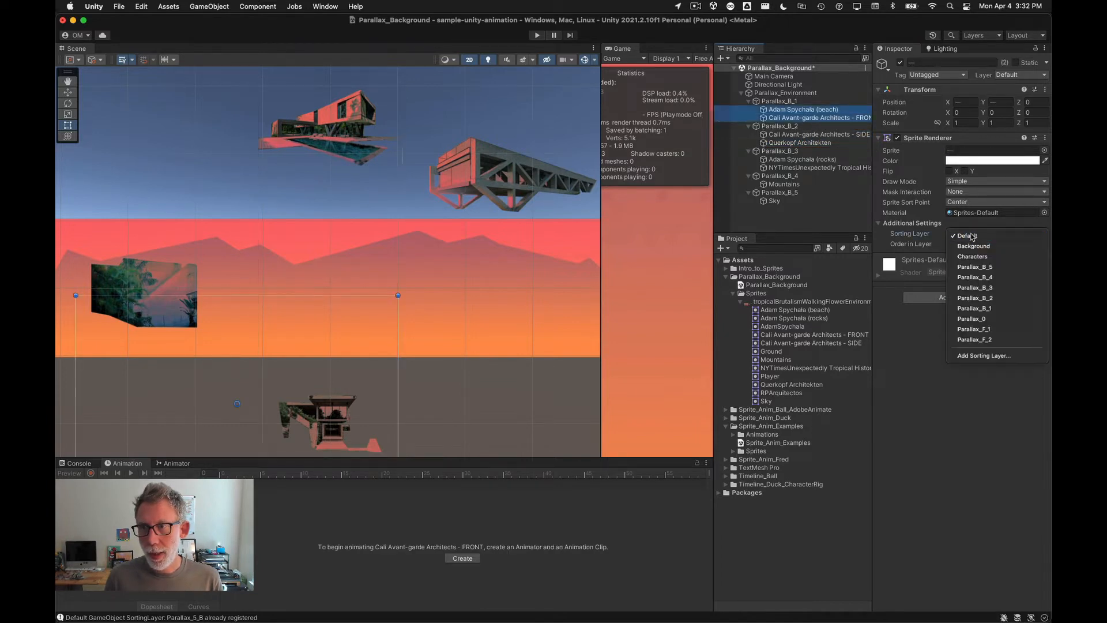
click(1006, 310)
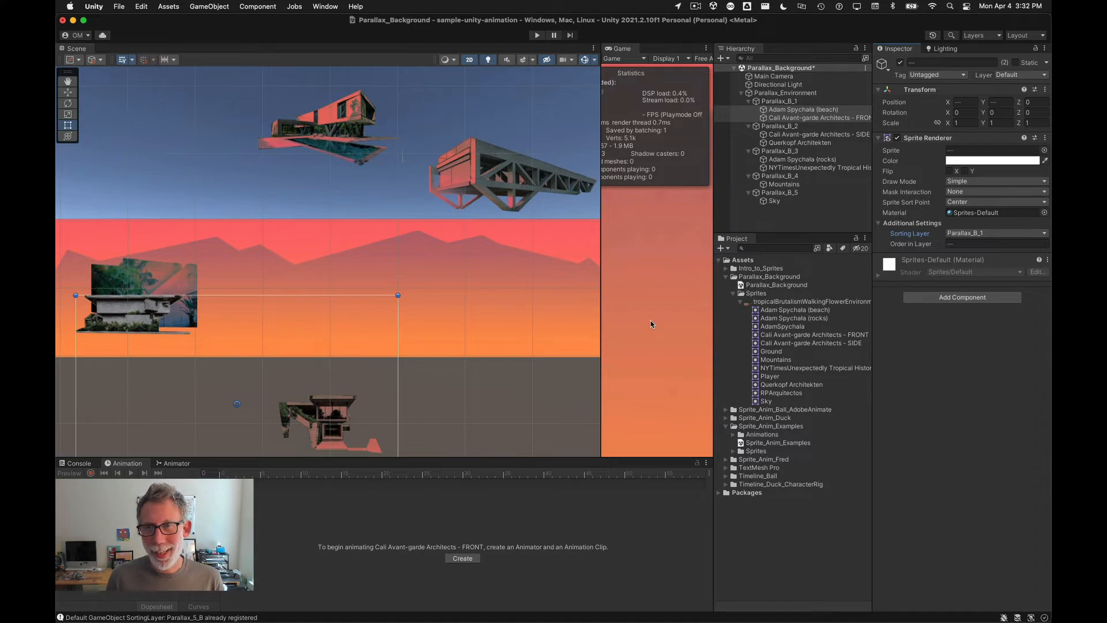
Step: Inspect the FRONT sprite's sorting settings and compare the scene's layer stacking with the Photoshop document
click(783, 118)
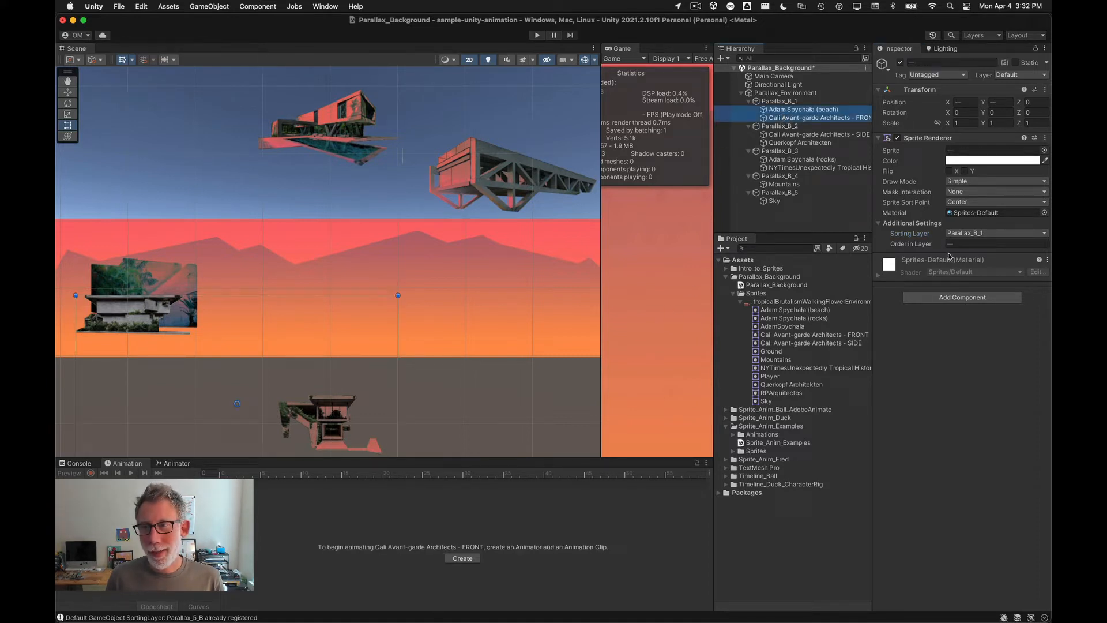
click(969, 243)
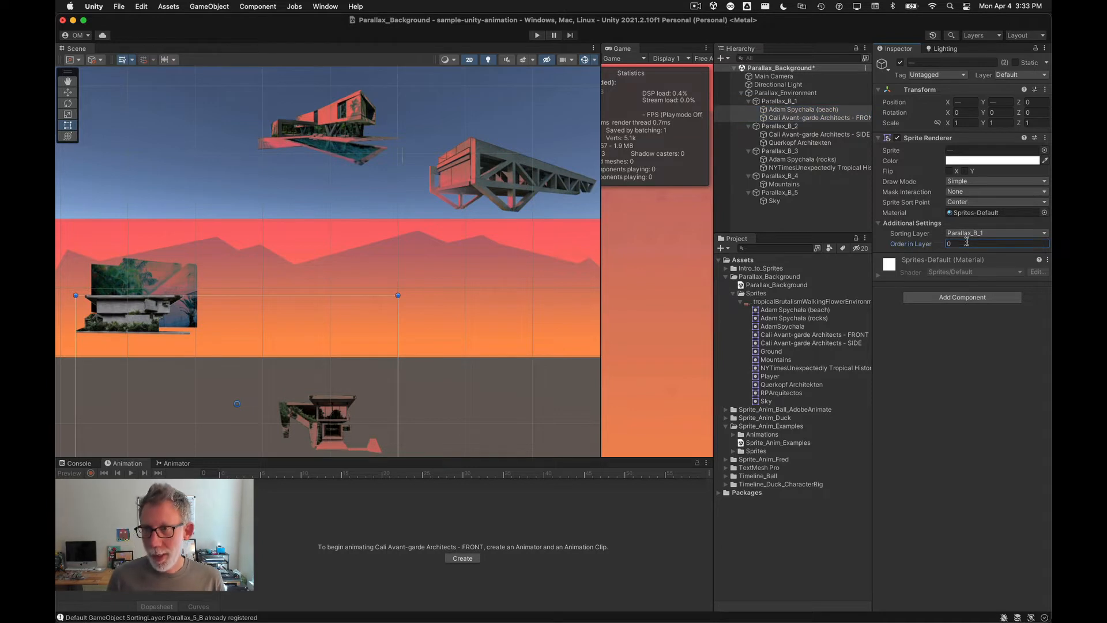
click(787, 118)
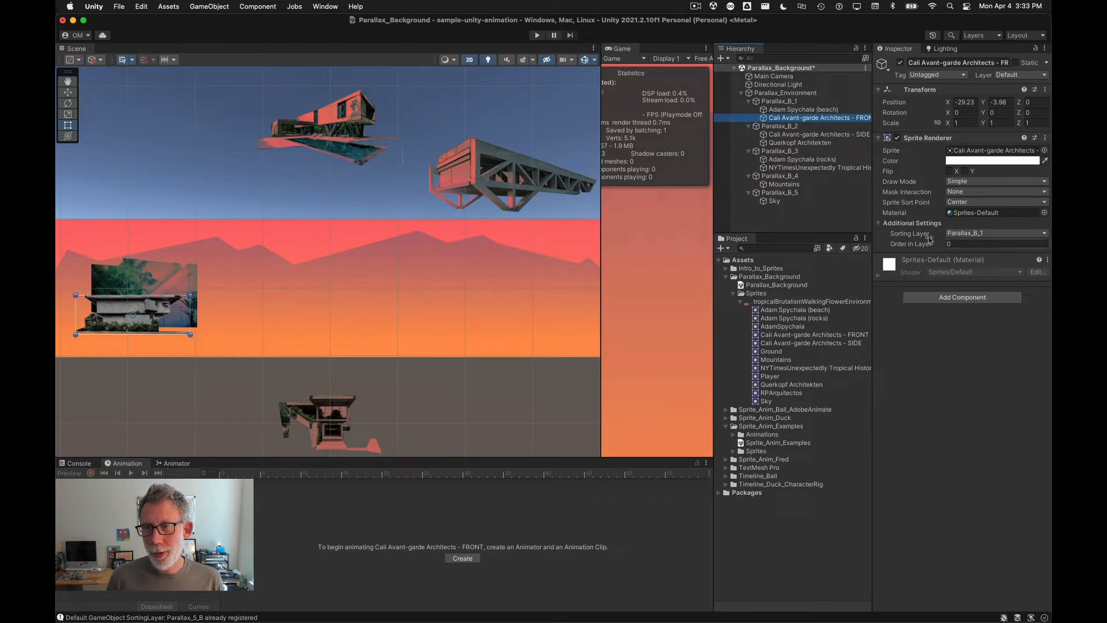
click(140, 276)
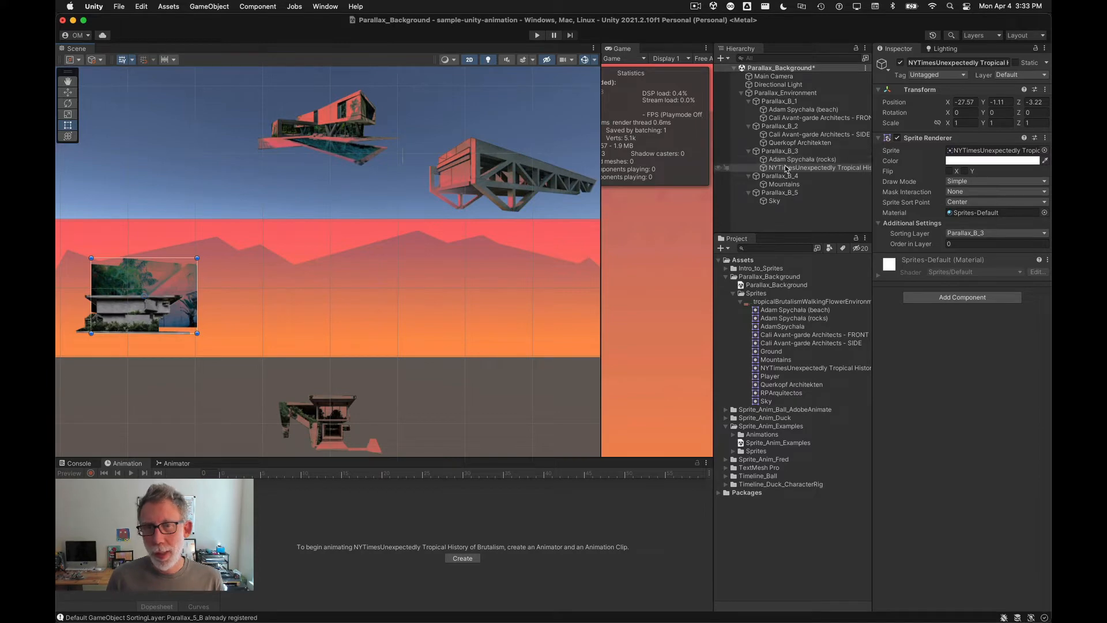
key(super+Tab)
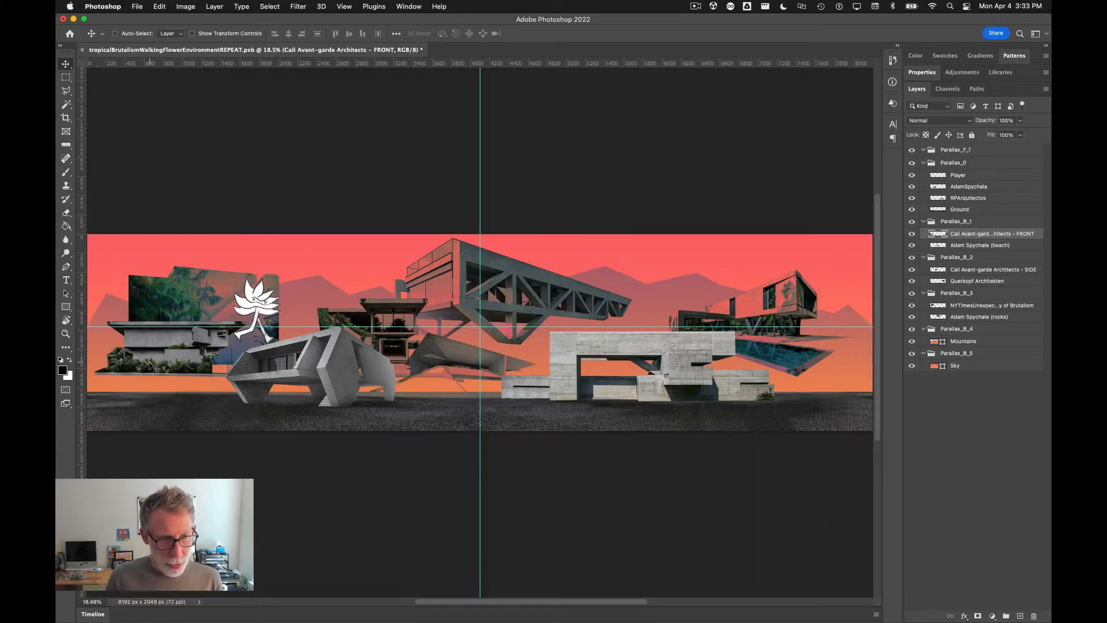
super+click(188, 291)
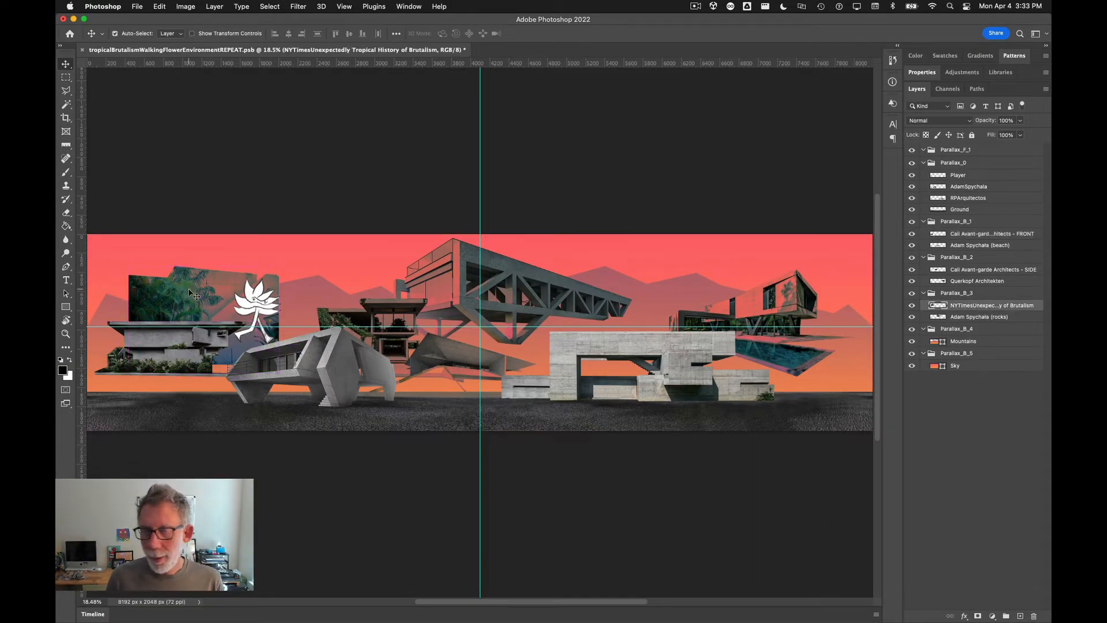
key(super+Tab)
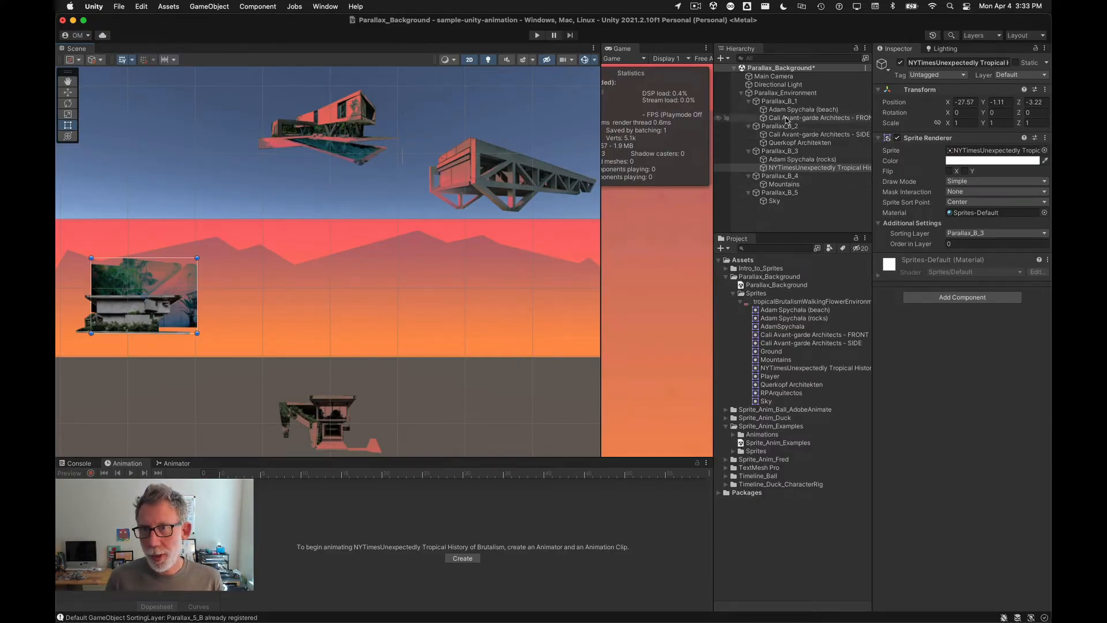
Step: Position the Adam Spychala (beach) sprite inside the background band at about X 2.6, Y -1.23
click(787, 110)
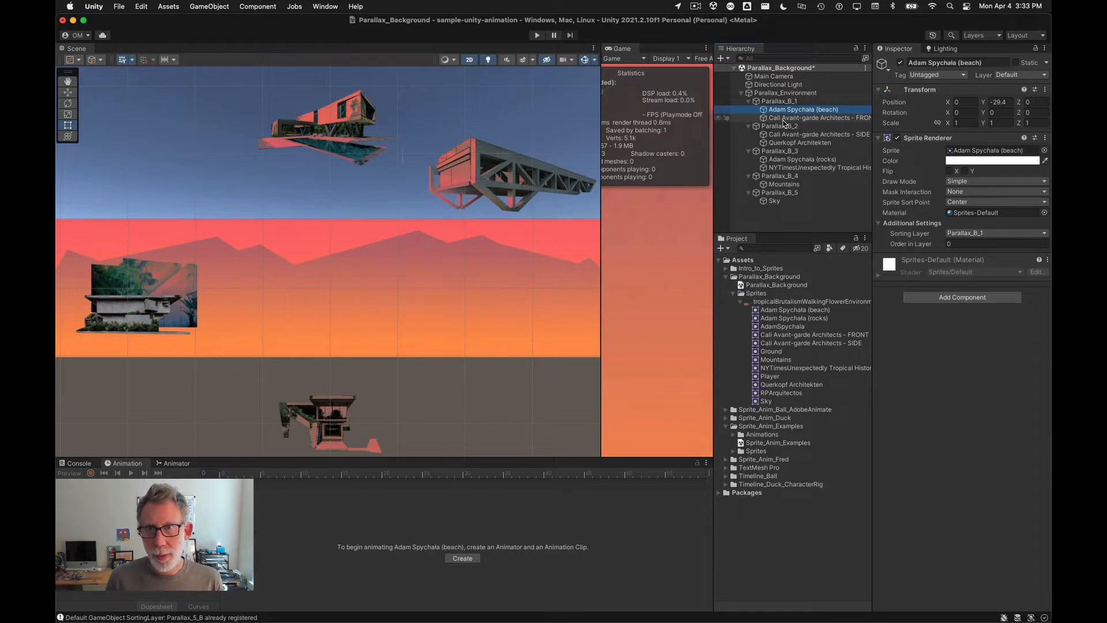
click(785, 118)
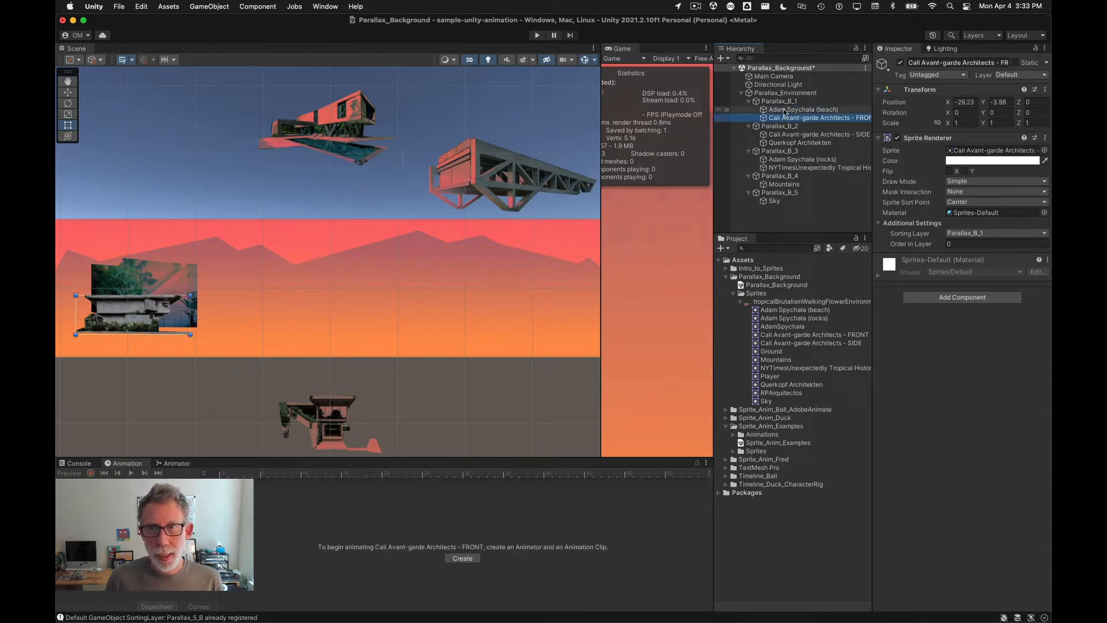
click(785, 110)
scroll(449, 329, down, 5)
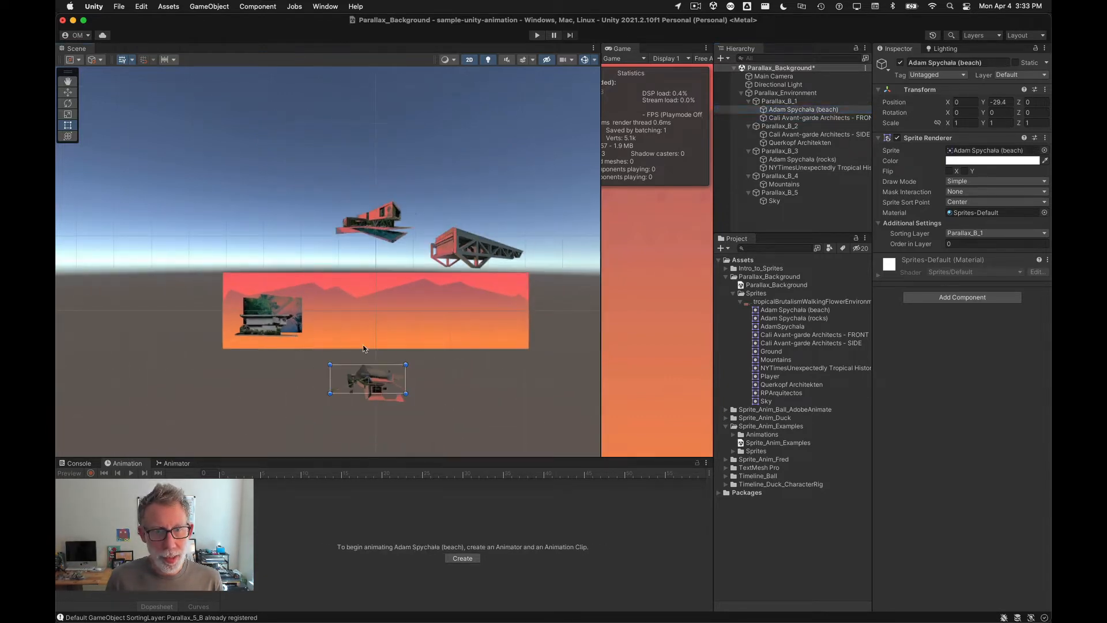
drag(372, 369, 277, 322)
scroll(236, 372, up, 5)
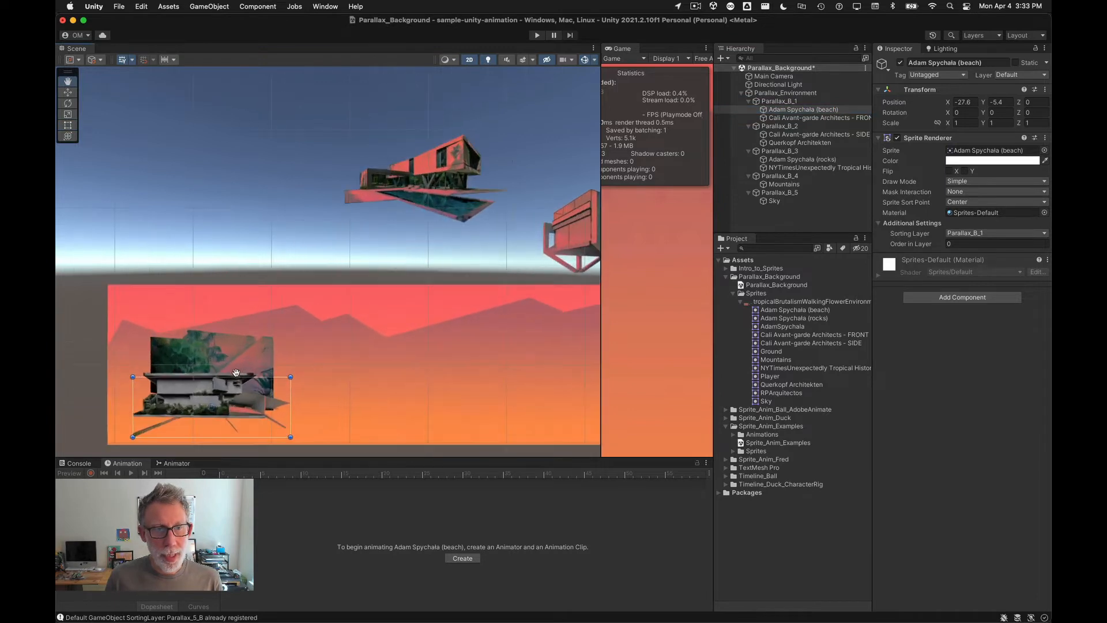
drag(279, 405, 331, 385)
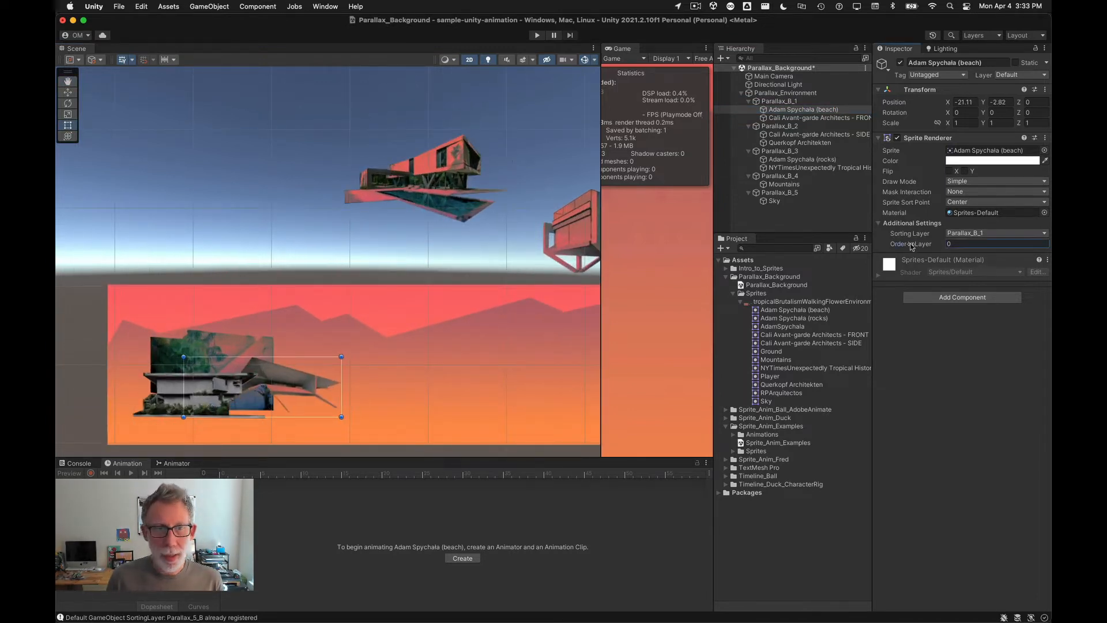
drag(911, 246, 932, 247)
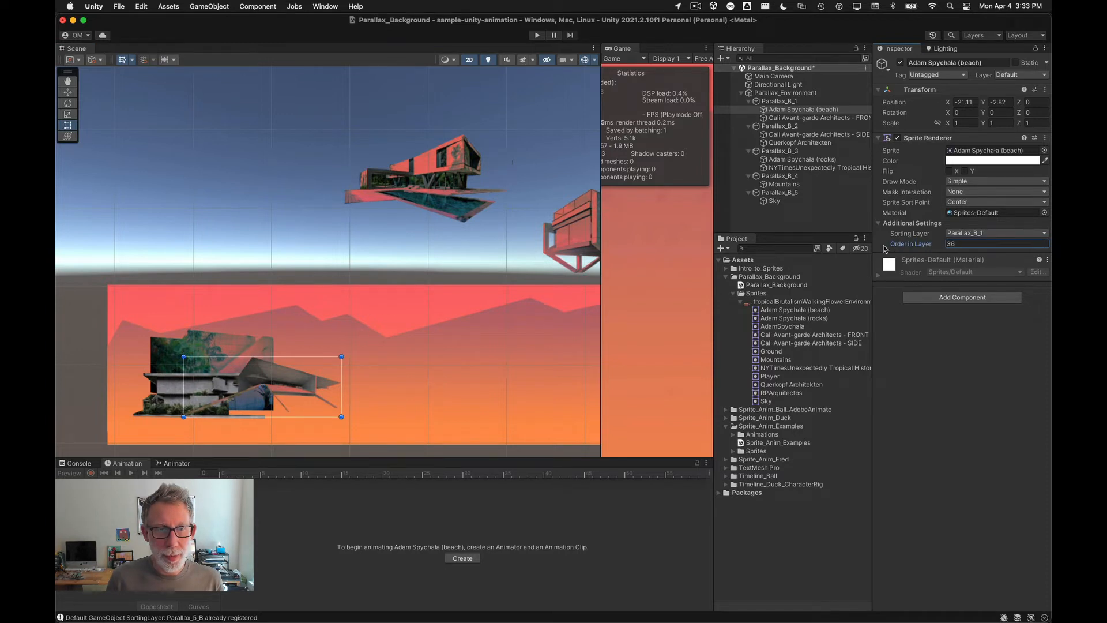
key(super+z)
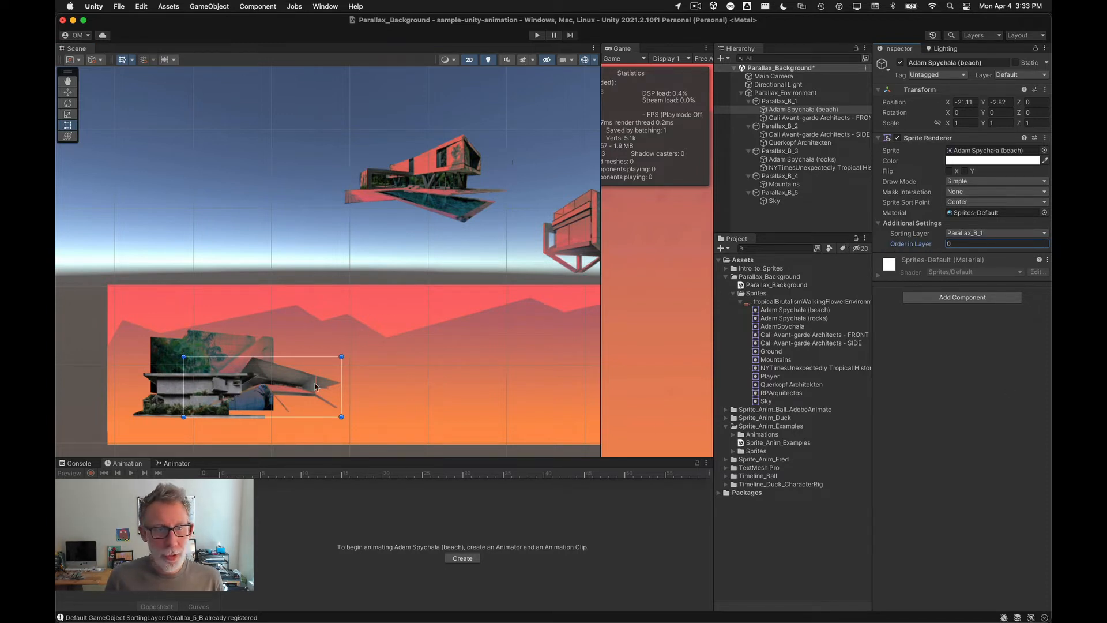
drag(315, 386, 500, 387)
middle_drag(505, 444, 452, 375)
scroll(321, 365, down, 4)
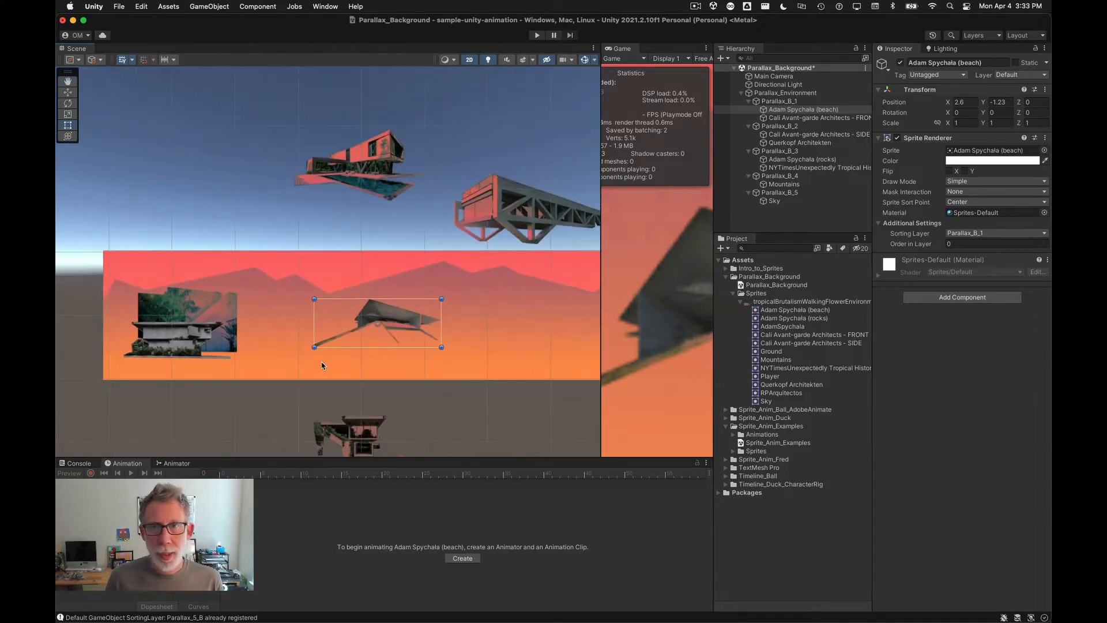
Step: Move the Adam Spychala (rocks) sprite into the background band at about X 9.9, Y 3
key(super+Tab)
key(super+Tab)
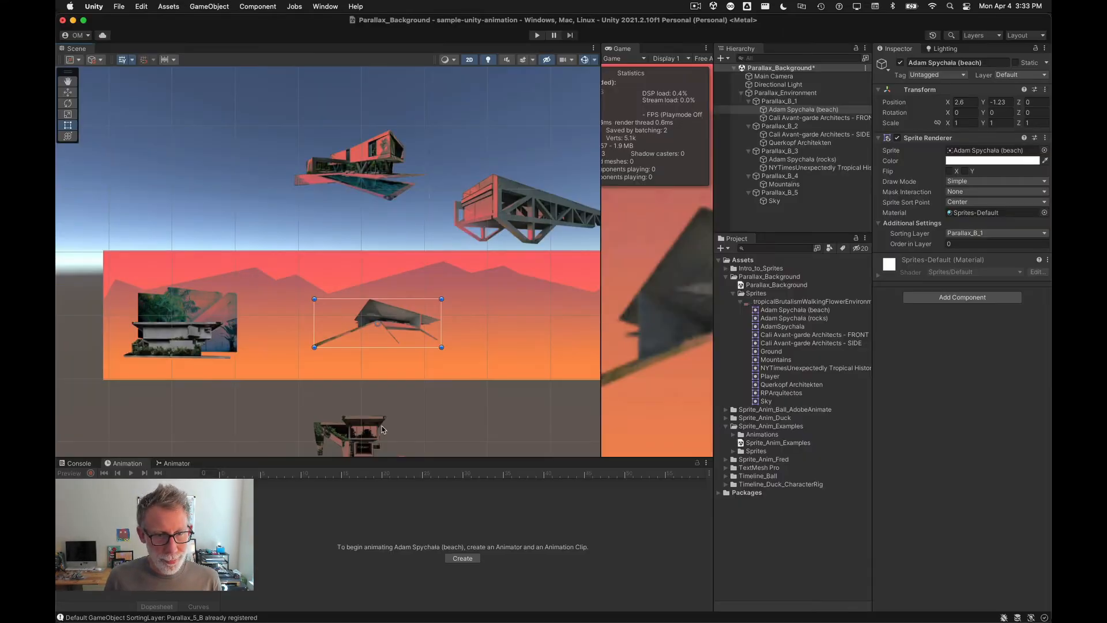
scroll(225, 366, down, 3)
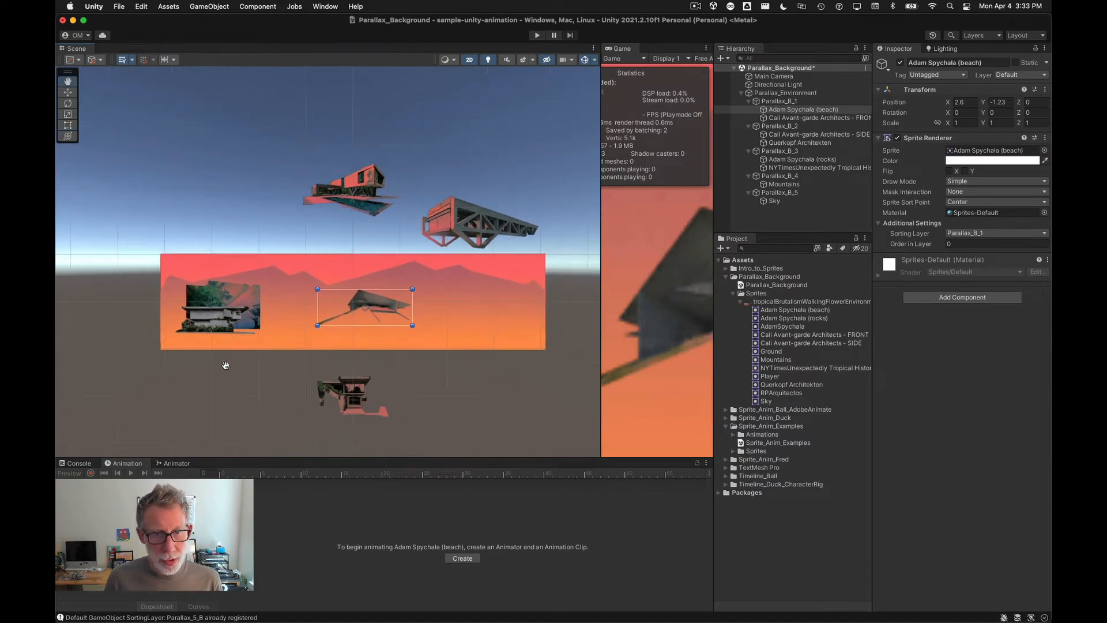
middle_drag(225, 366, 317, 341)
click(464, 222)
drag(465, 222, 275, 315)
key(super+Tab)
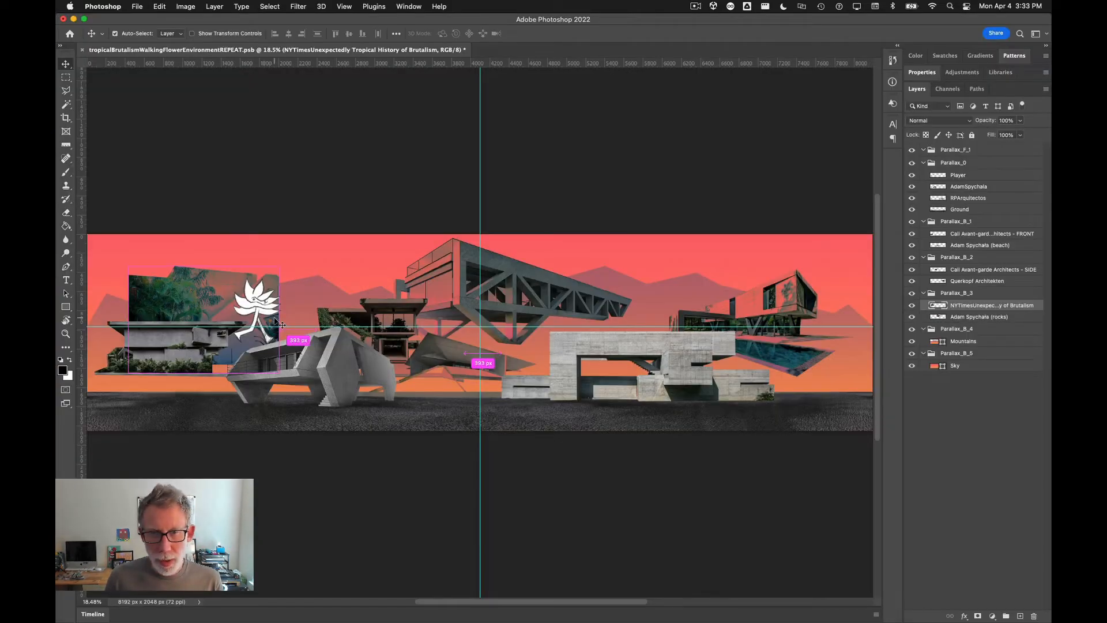
key(super+Tab)
drag(355, 305, 389, 283)
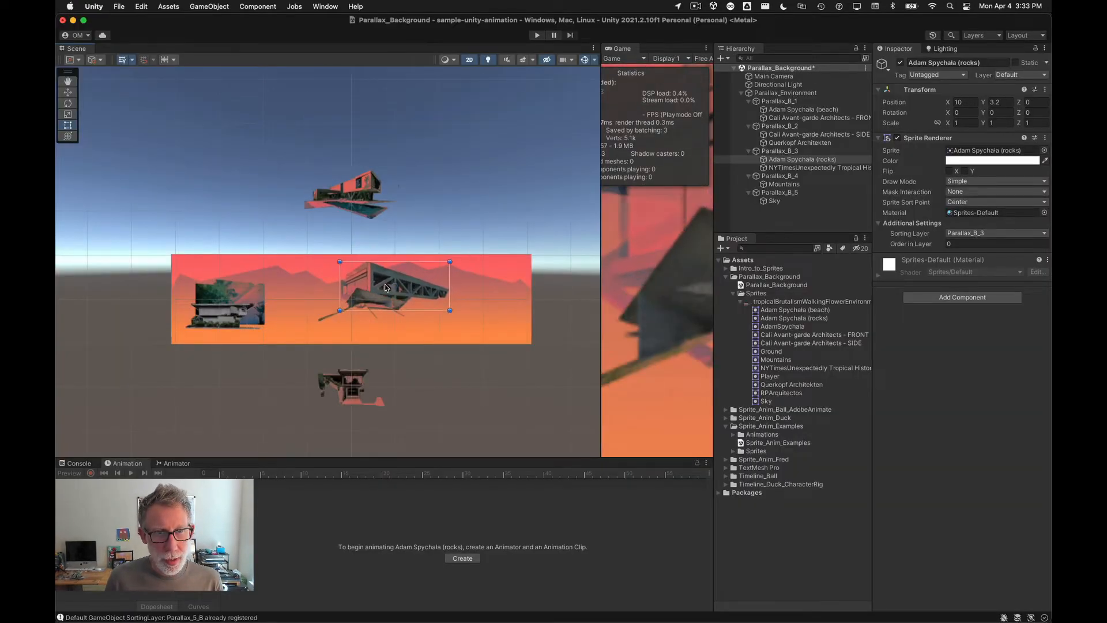
Step: Move the two Parallax_B_2 sprites into the band, placing Querkopf Architekten at about X 25.7, Y 0.4
key(super+Tab)
key(super+Tab)
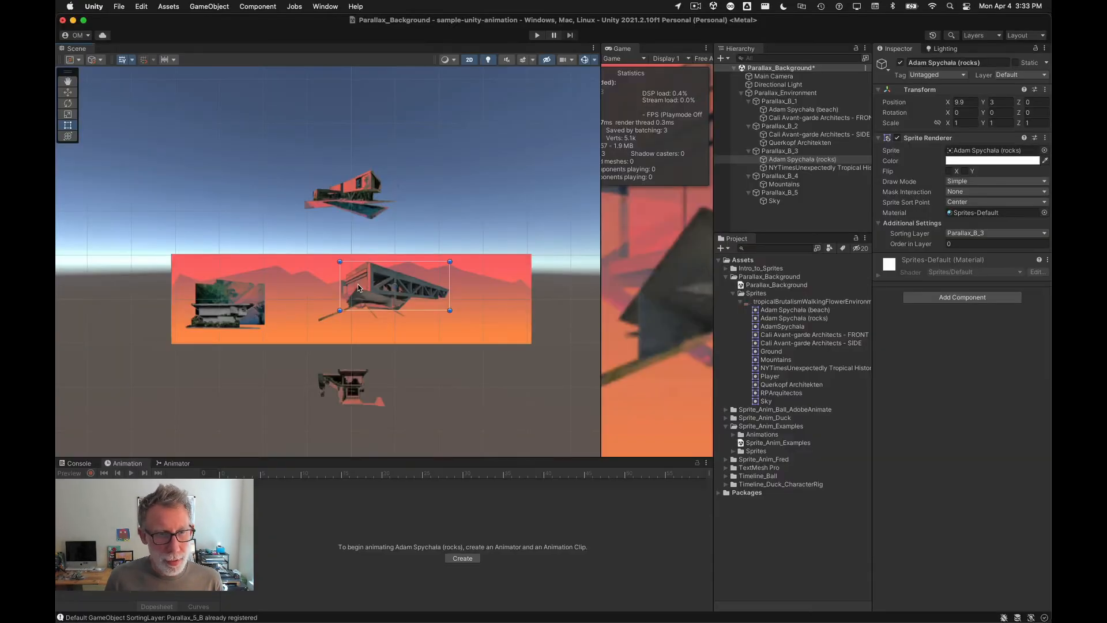
drag(346, 395, 309, 312)
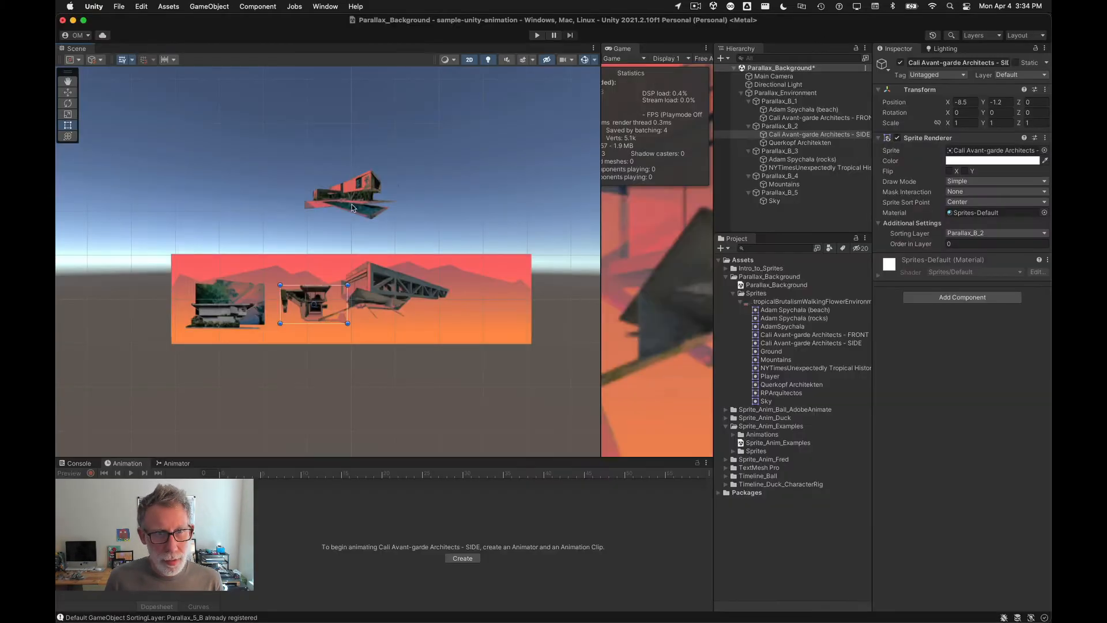
drag(353, 208, 468, 296)
scroll(334, 393, down, 5)
scroll(329, 383, up, 6)
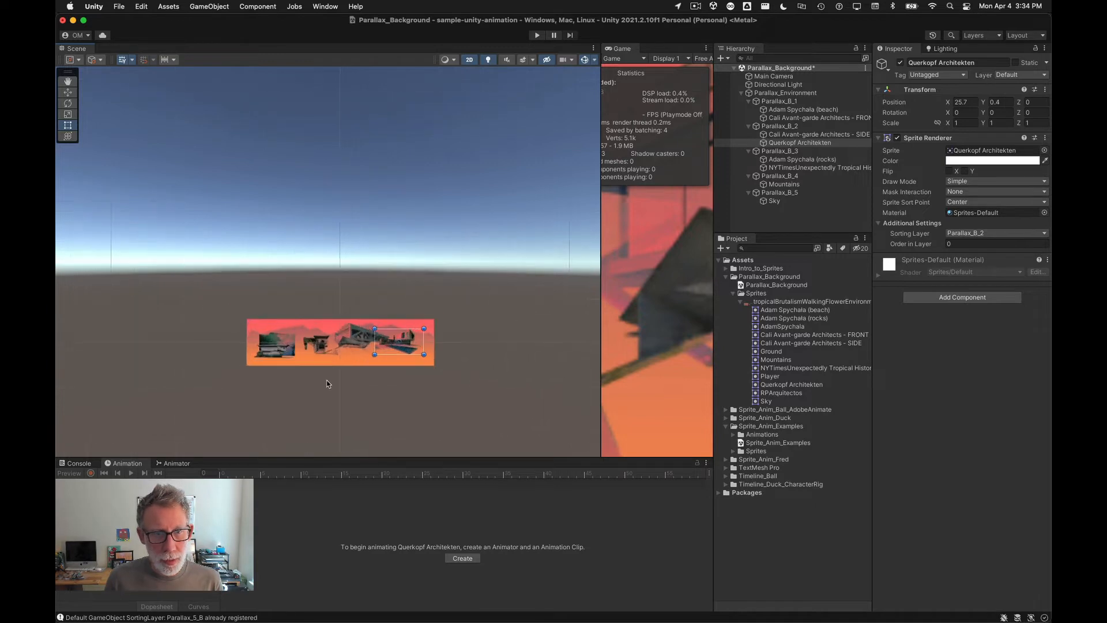
click(779, 110)
shift+click(777, 119)
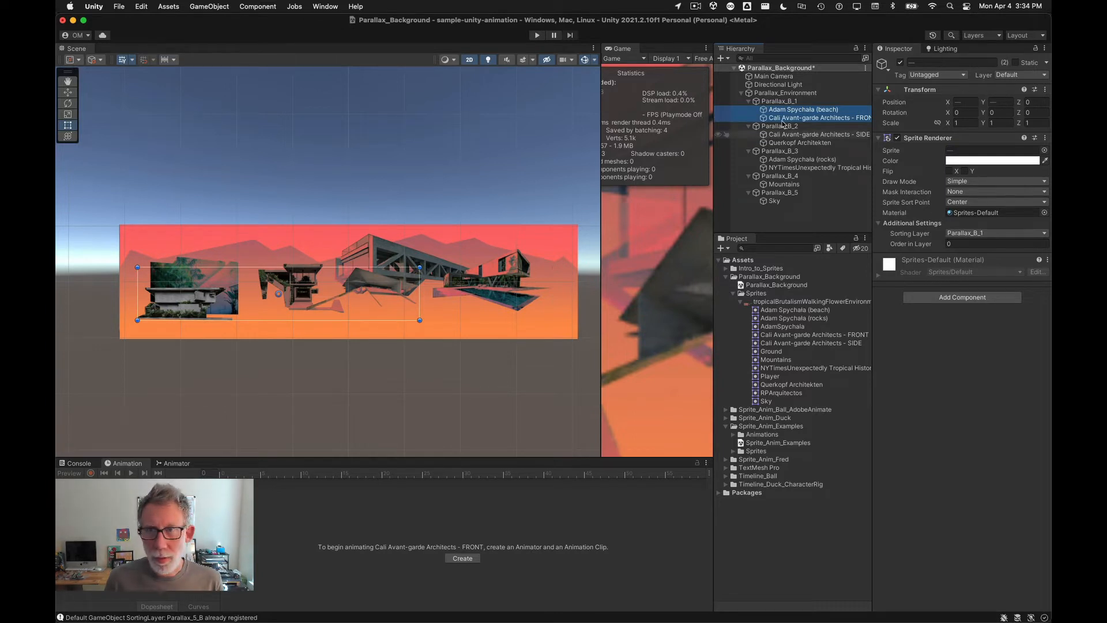
click(68, 92)
drag(279, 255, 269, 355)
key(super+z)
Step: Look up in the Photoshop document which layer holds the front concrete sculpture
key(super+Tab)
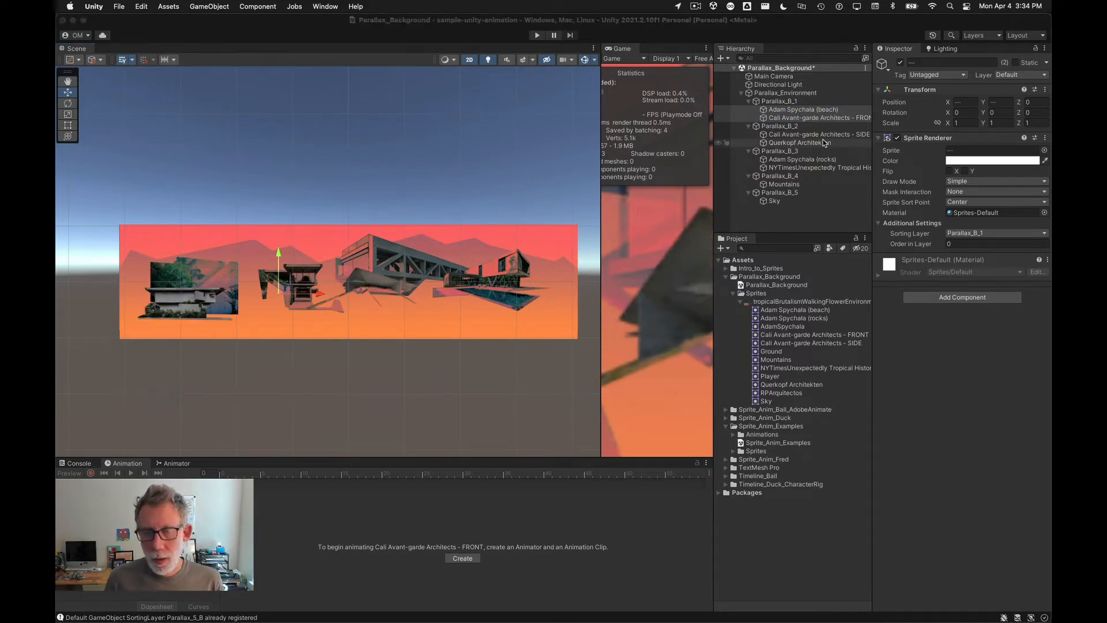
click(330, 381)
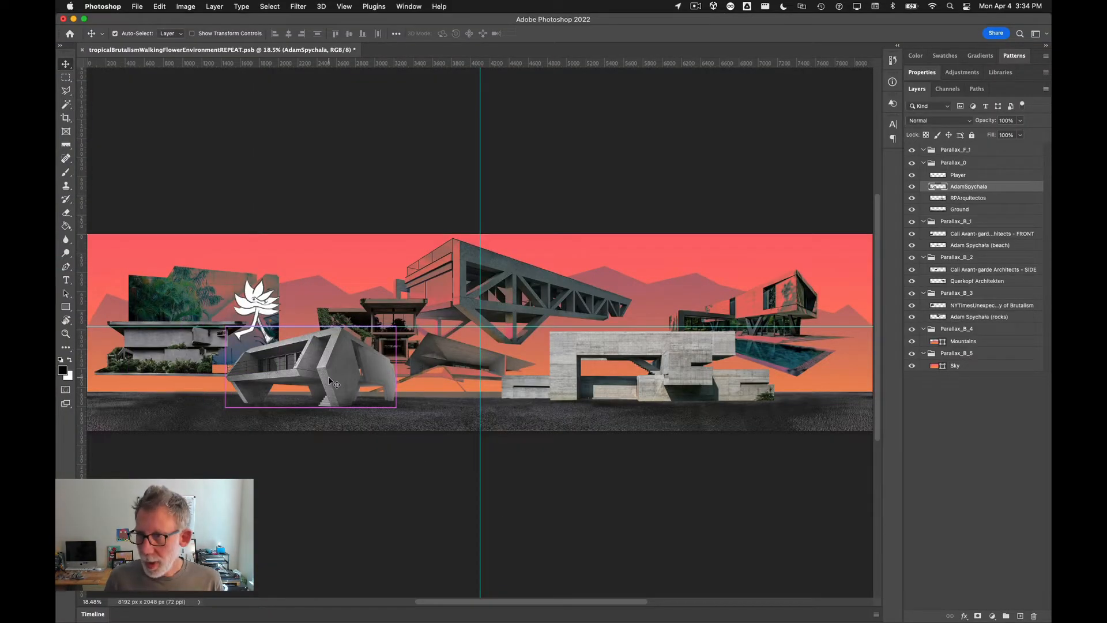
key(super+Tab)
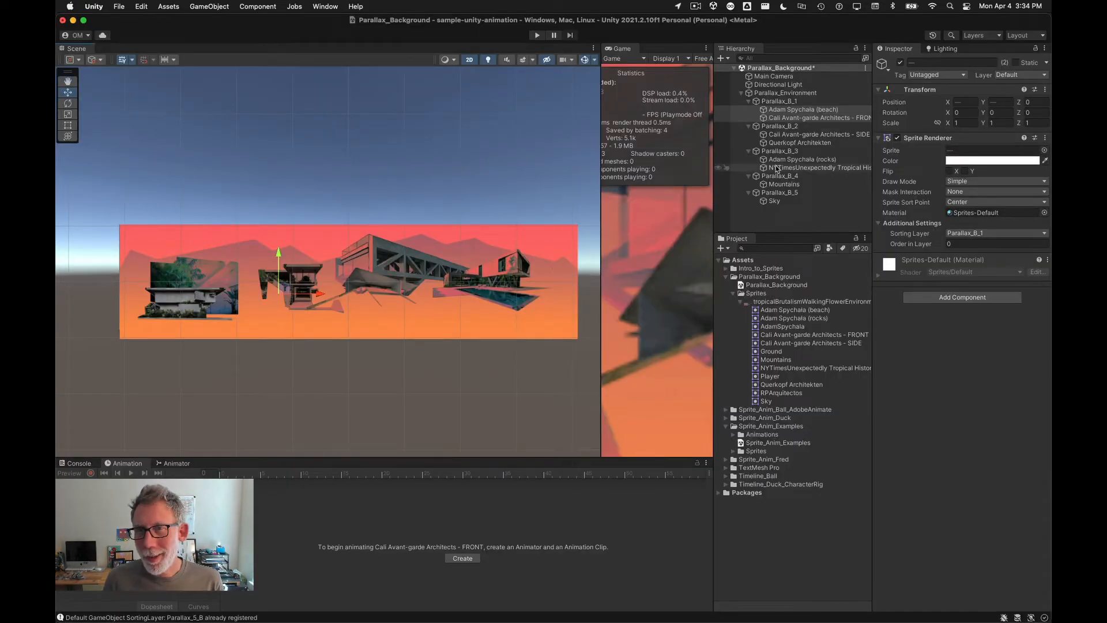
Step: Create an empty GameObject inside Parallax_Environment and rename it Parallax_0
right_click(765, 94)
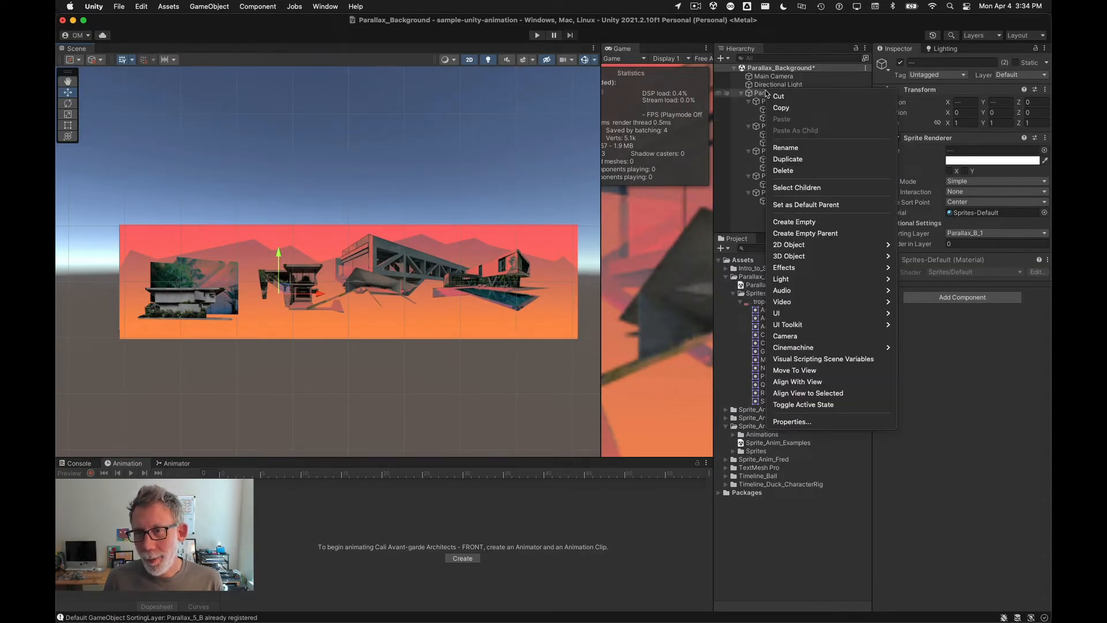
click(843, 223)
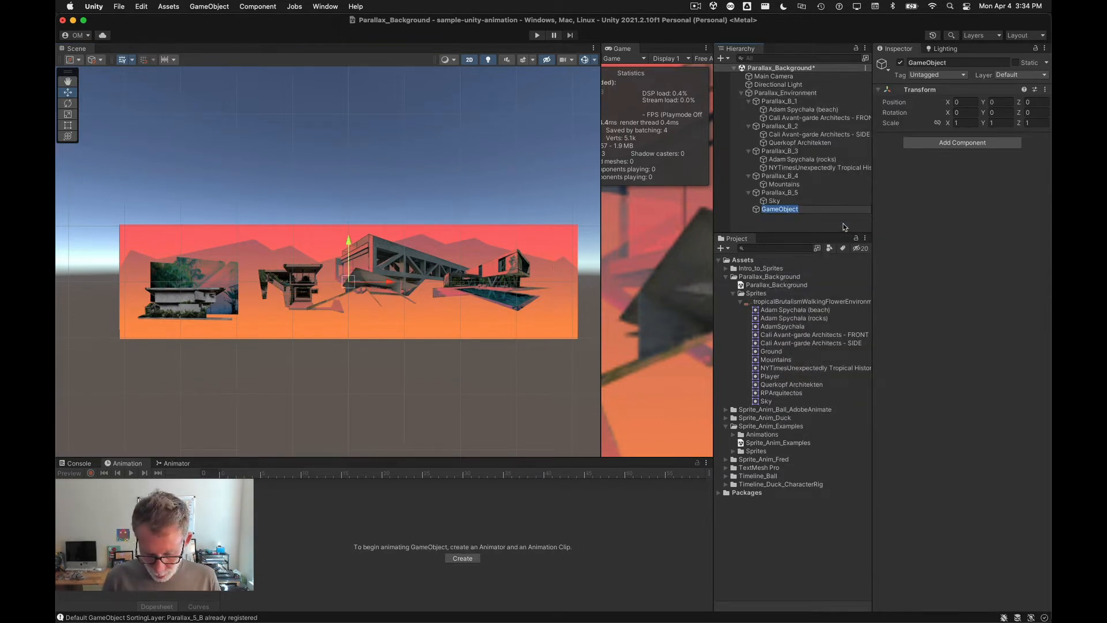
text(Paralla)
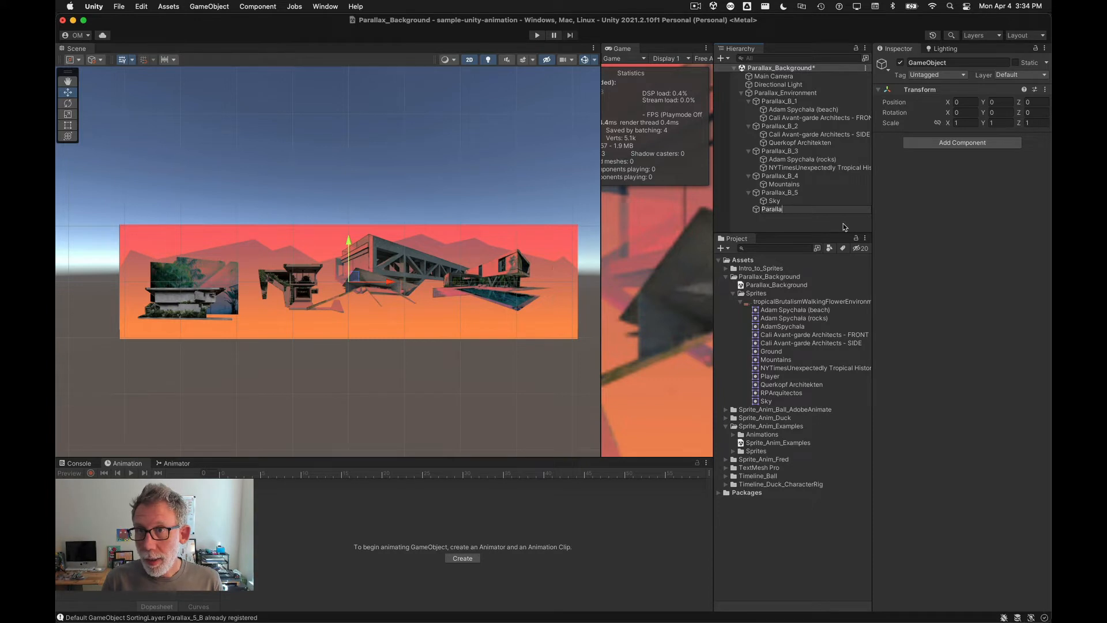
text(x_0)
key(Return)
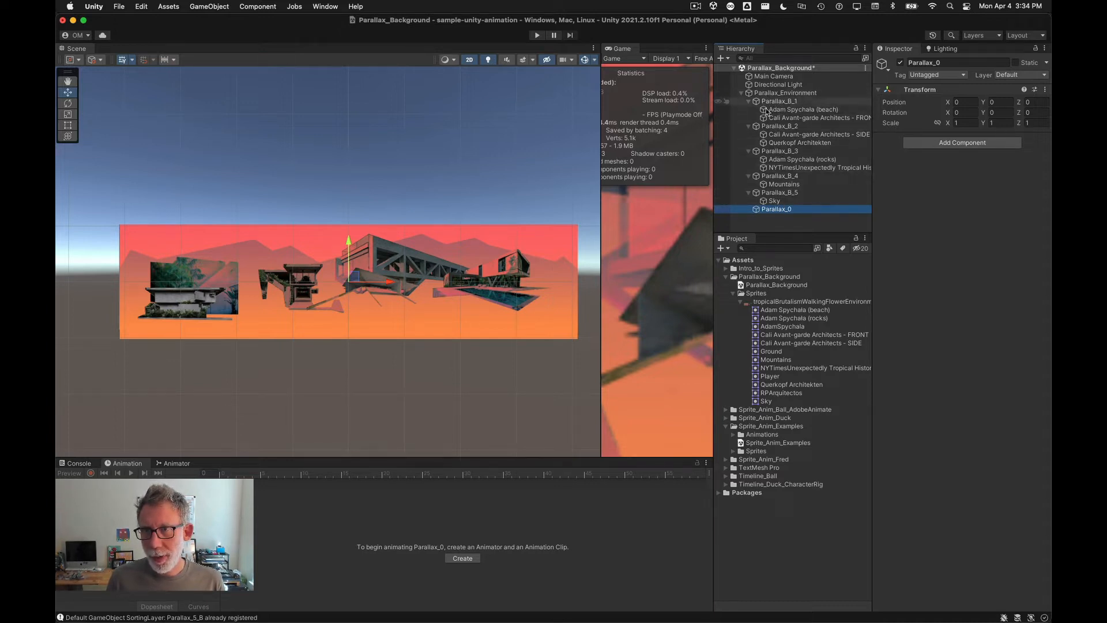
Step: Collapse the parallax groups and reorder them from Parallax_B_5 down to Parallax_B_1, above Parallax_0
alt+click(741, 93)
click(742, 93)
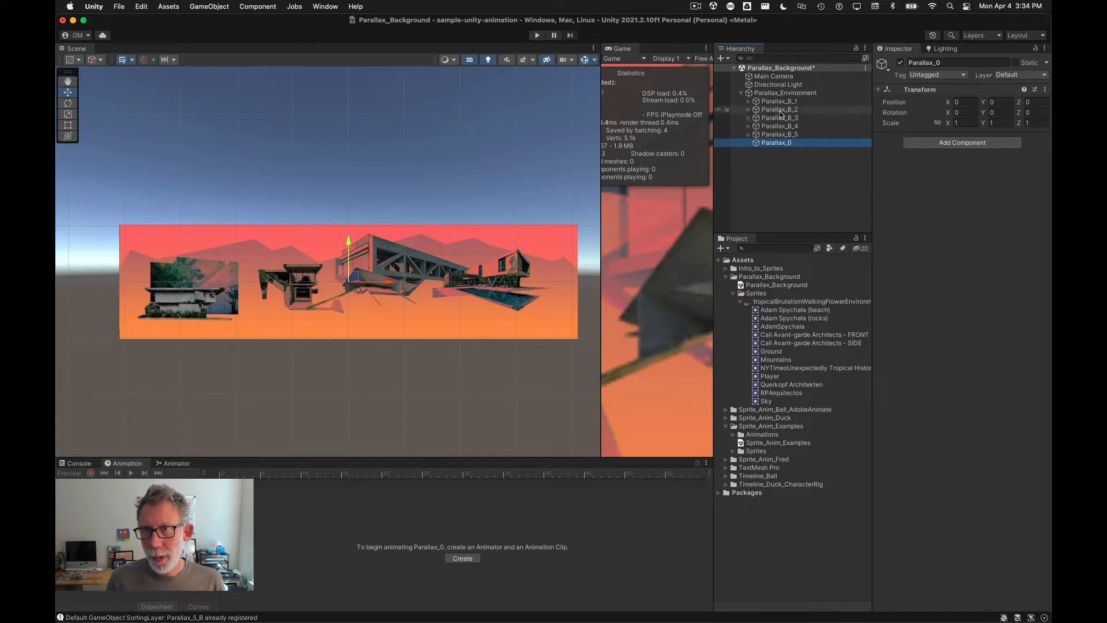
drag(778, 134, 778, 97)
mouse_move(777, 135)
mouse_down()
mouse_move(777, 106)
mouse_move(776, 134)
mouse_move(777, 121)
mouse_up()
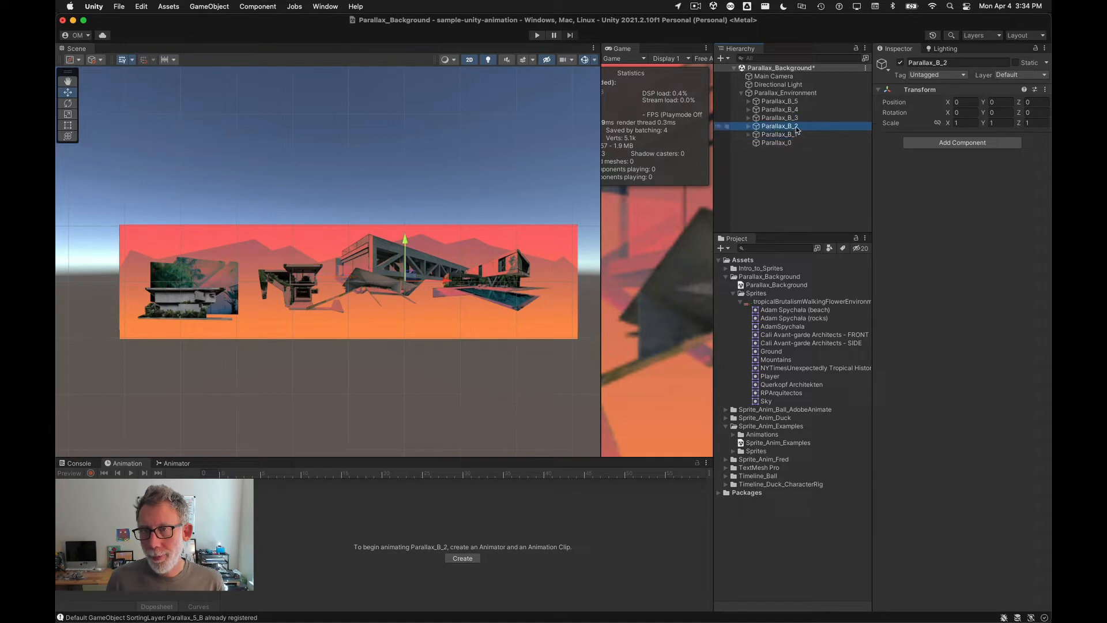
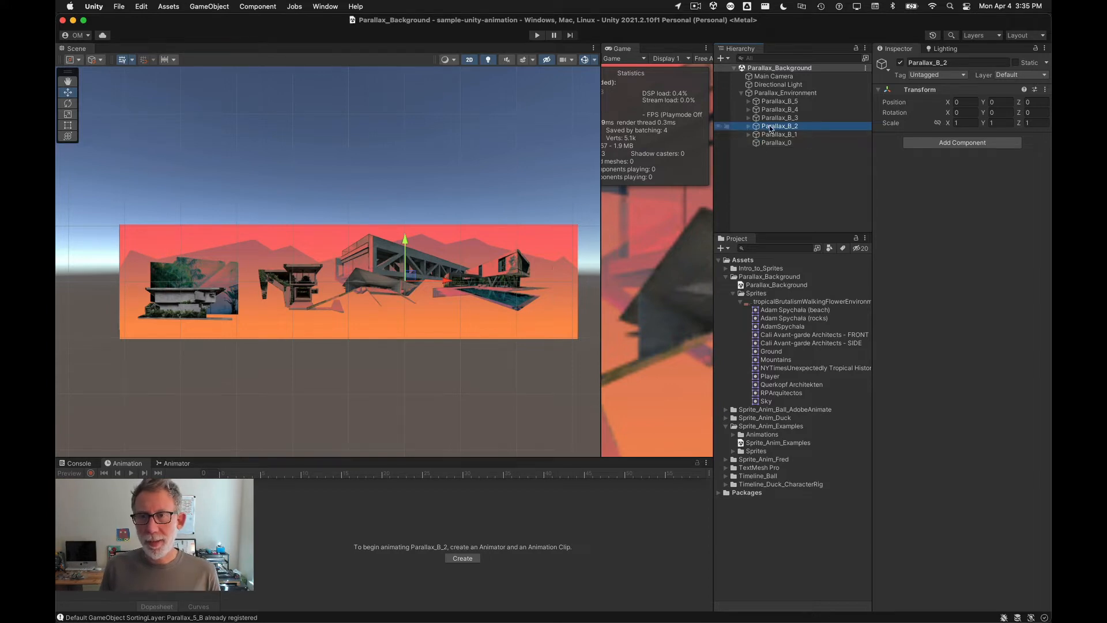
Step: Set the NYTimesUnexpectedly Tropical History of Brutalism sprite's Z position to 0
click(748, 126)
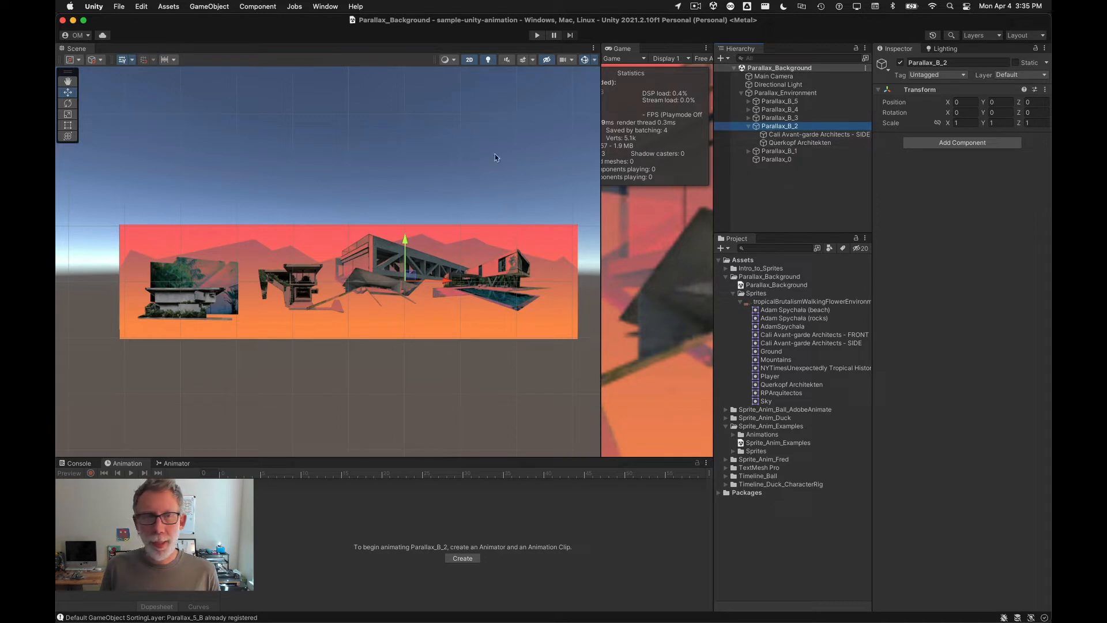
click(470, 60)
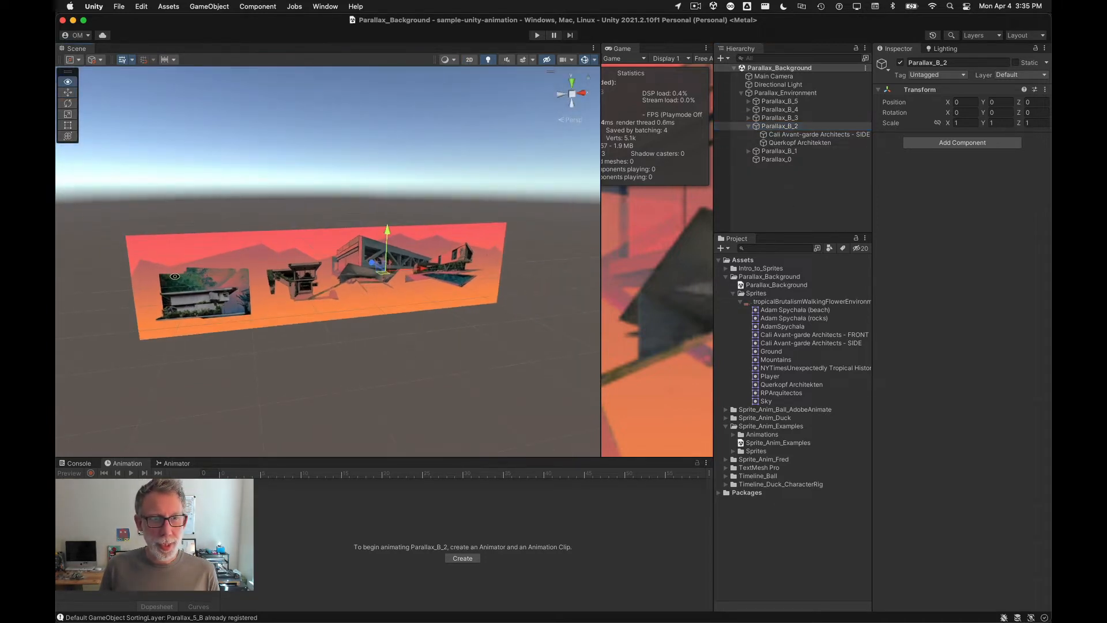
alt+drag(173, 274, 383, 339)
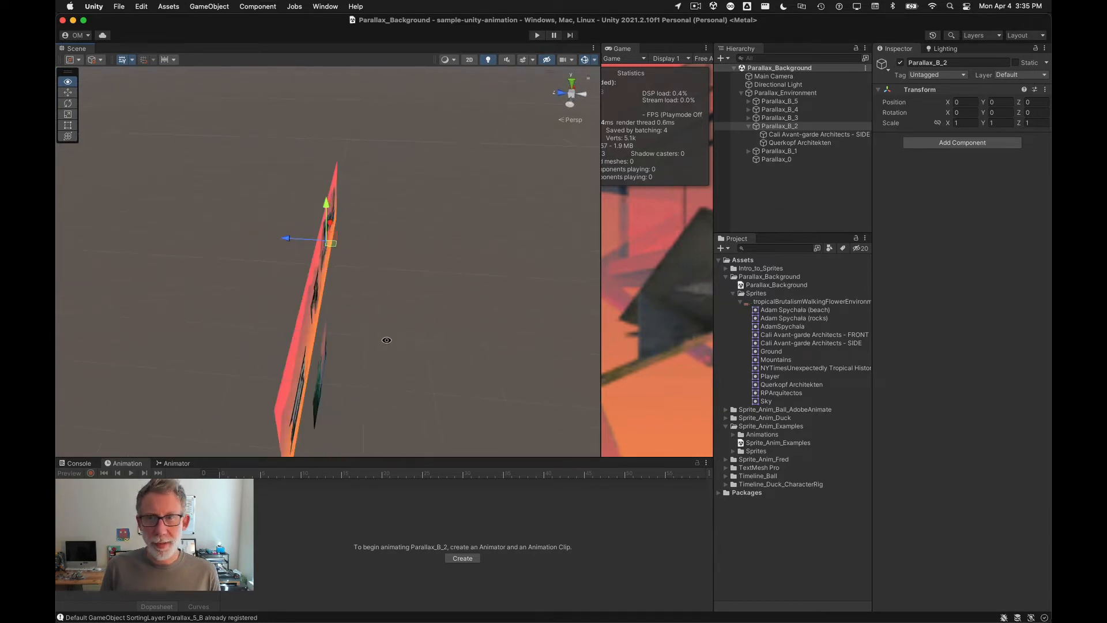
click(321, 393)
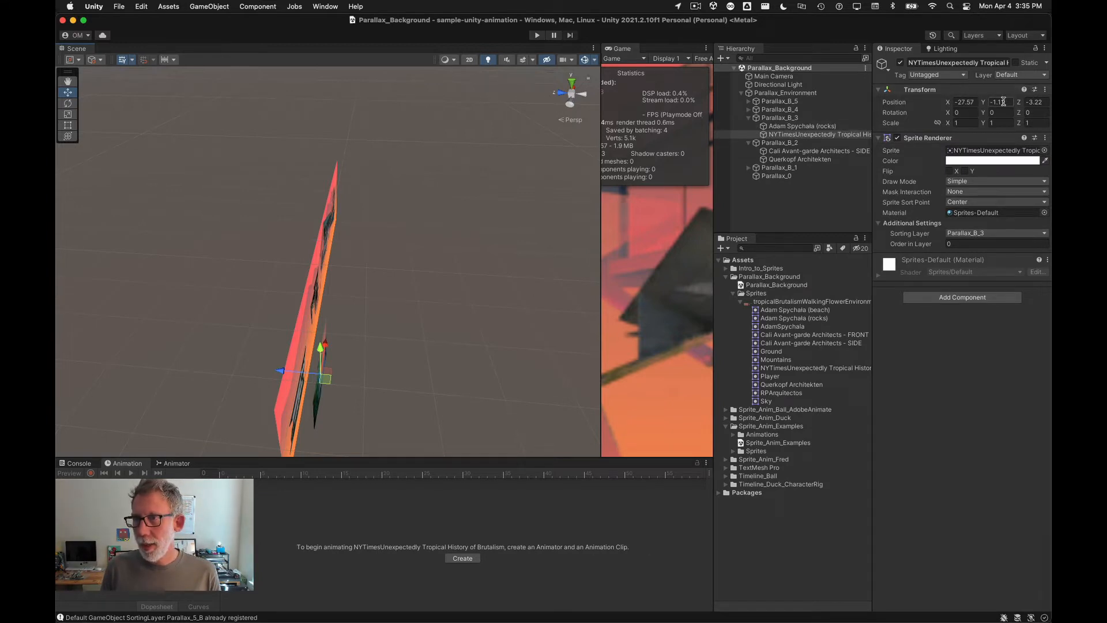
click(1044, 103)
text(0)
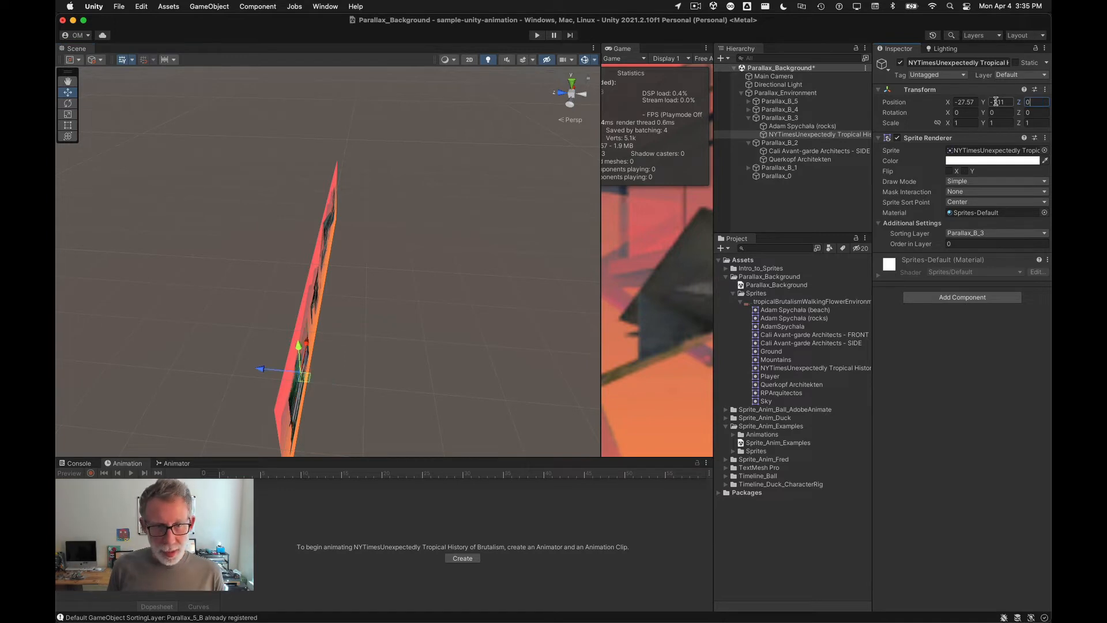
Step: Widen the Game view and set the Main Camera's field of view to 118
click(442, 319)
alt+drag(442, 320, 299, 352)
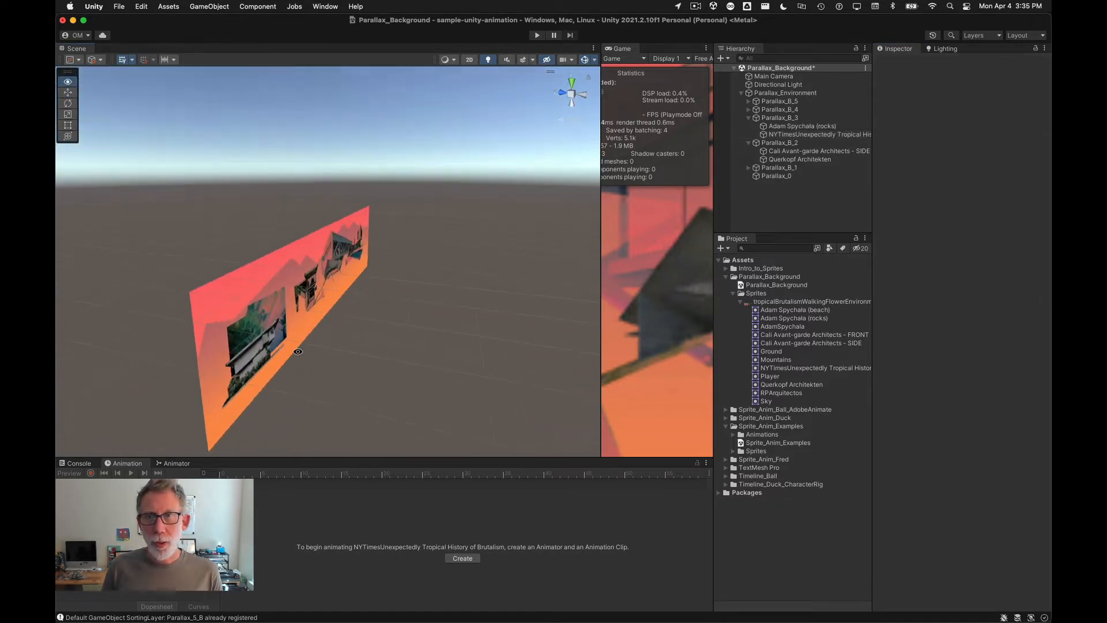
click(753, 79)
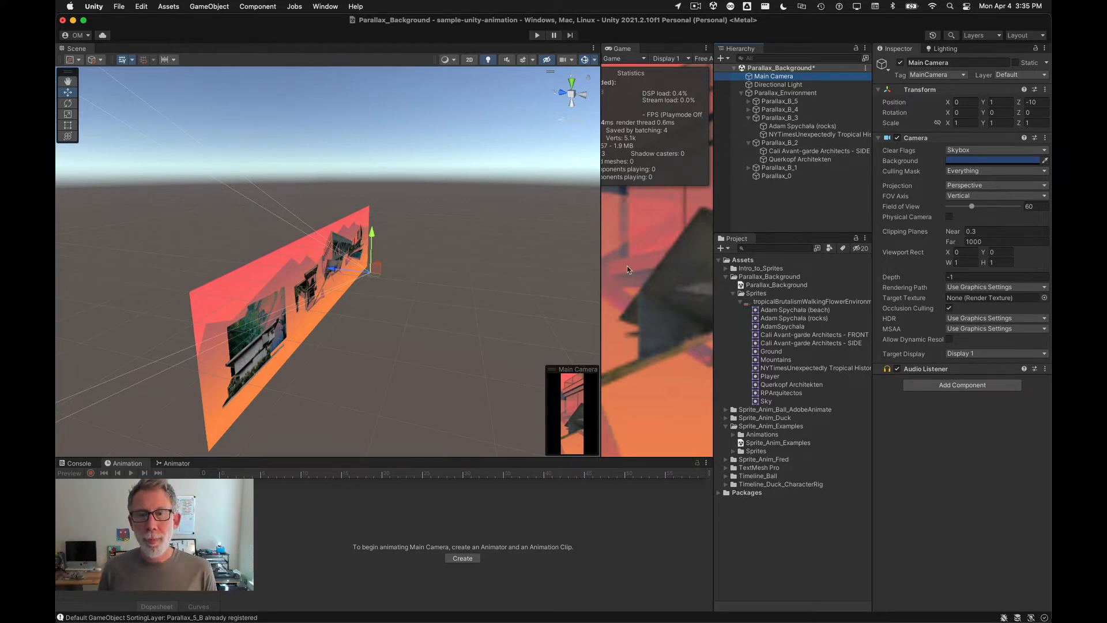
drag(601, 271, 376, 267)
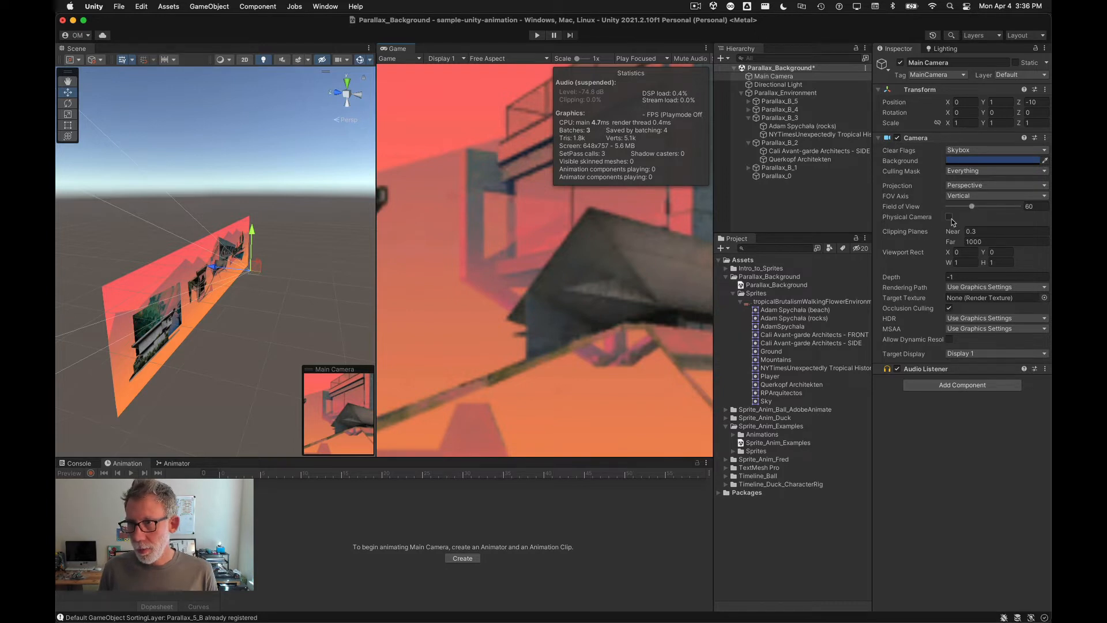
drag(971, 208, 995, 211)
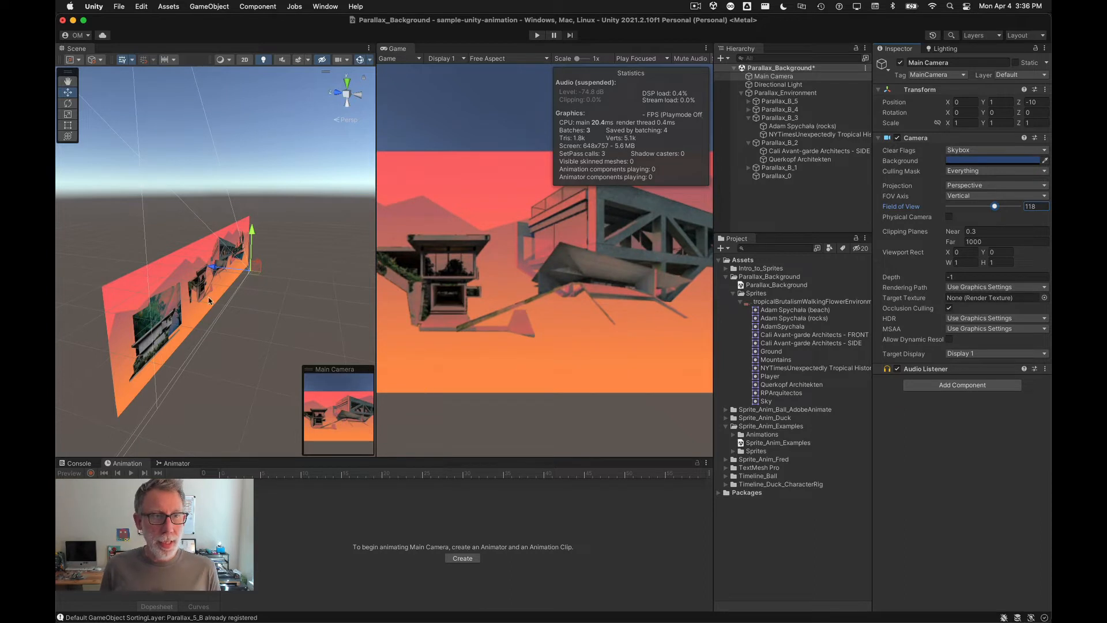
Step: Collapse the parallax groups and set Parallax_B_1's Z position to 1
alt+right_drag(132, 302, 304, 298)
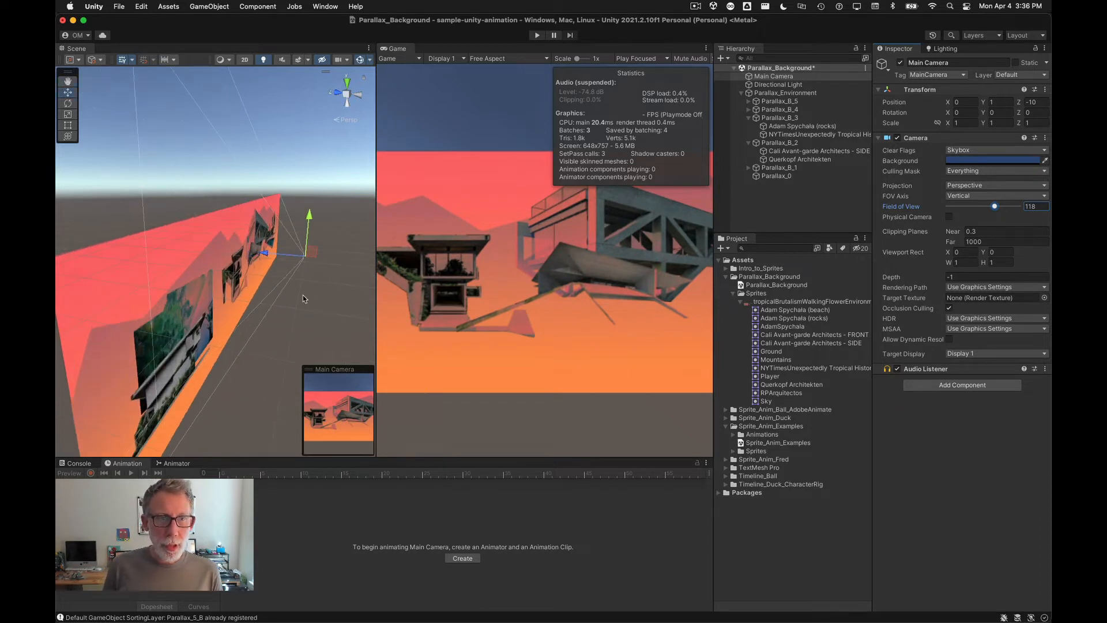
click(748, 117)
click(749, 126)
click(749, 134)
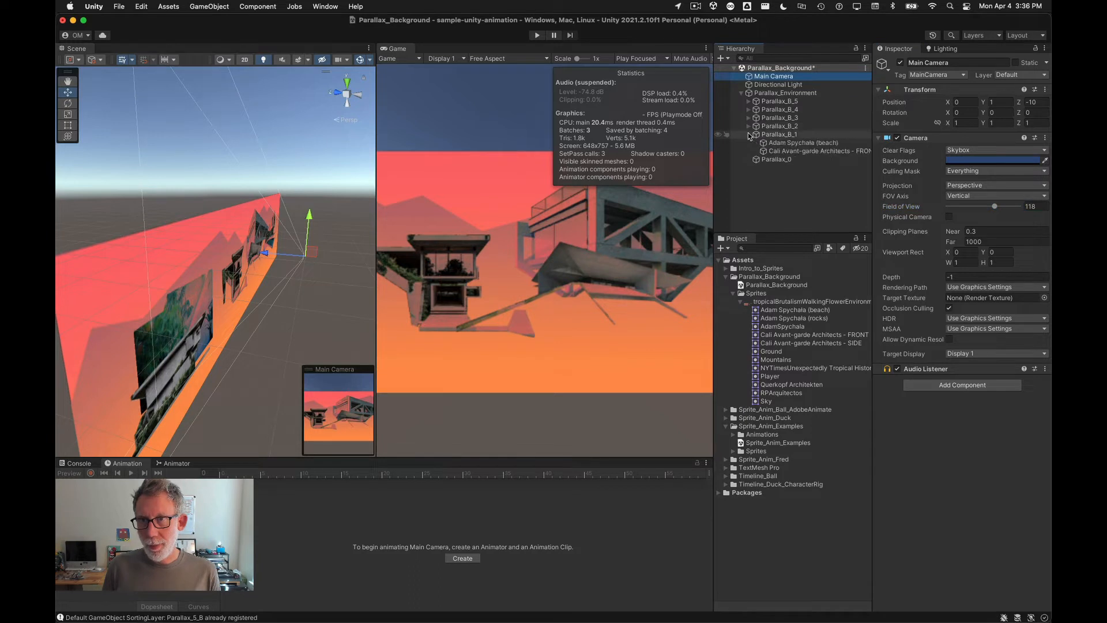
click(749, 134)
click(774, 135)
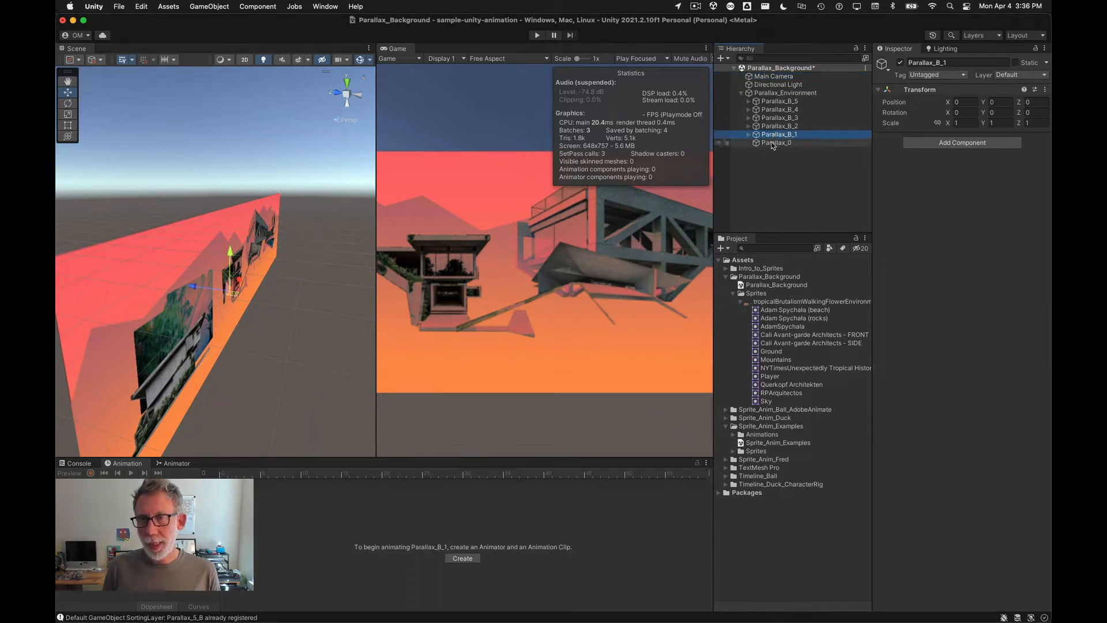
click(773, 144)
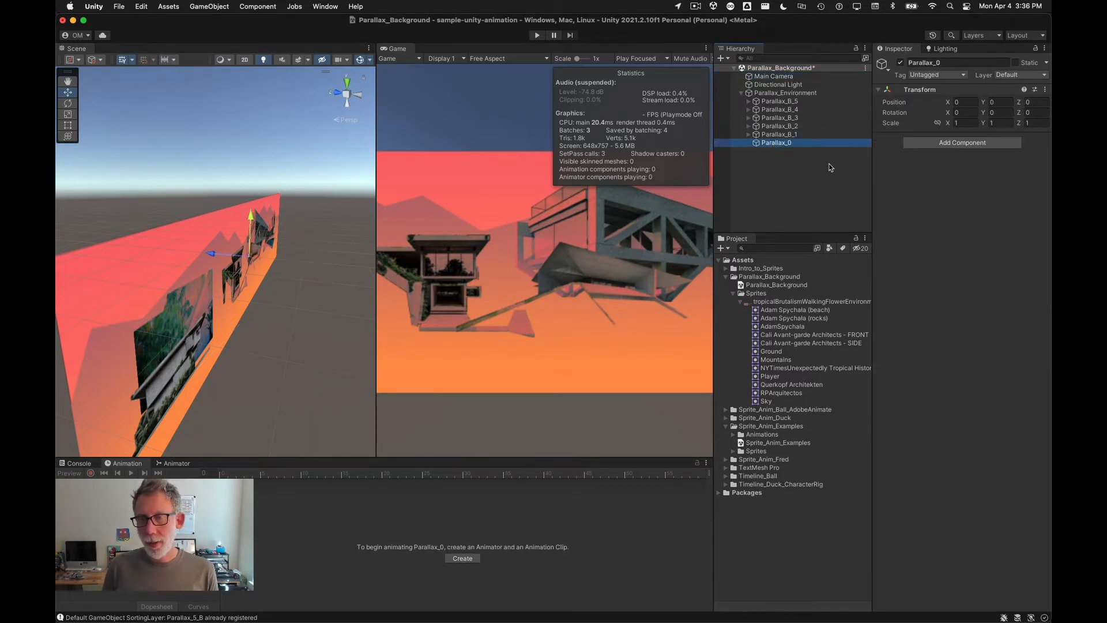
click(811, 134)
click(1035, 102)
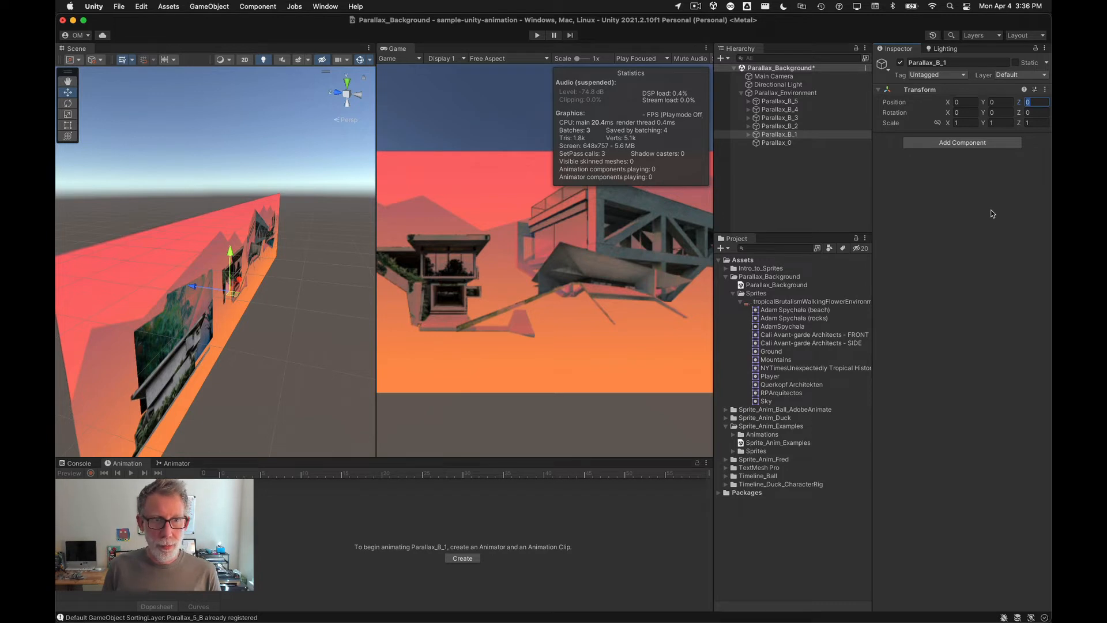
text(1)
Step: Set Parallax_B_2's Z position to 2
click(793, 126)
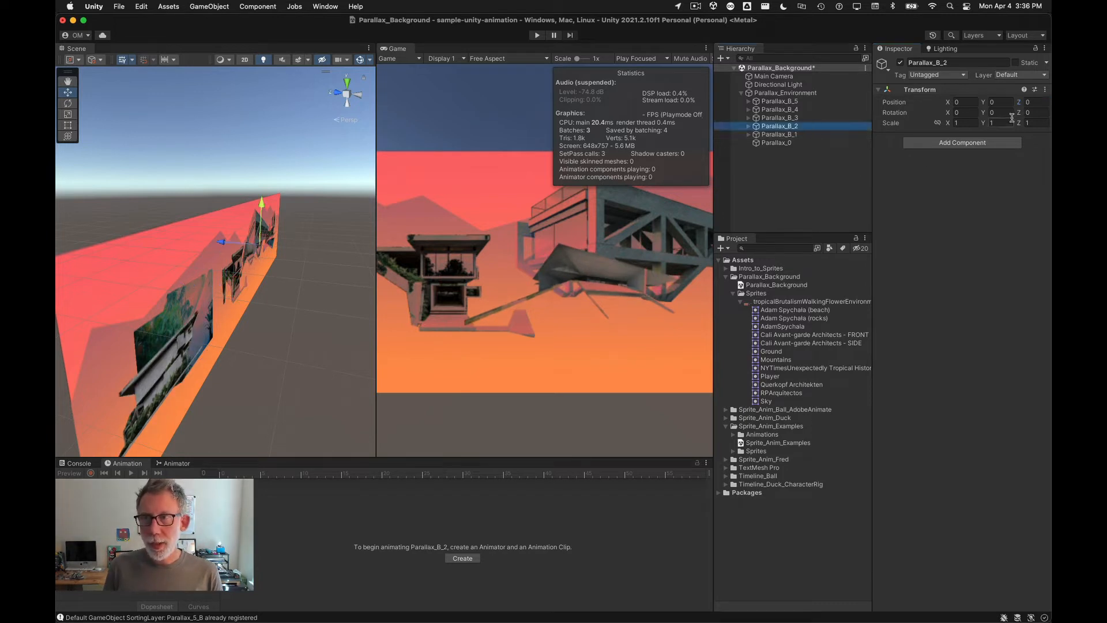
click(1032, 103)
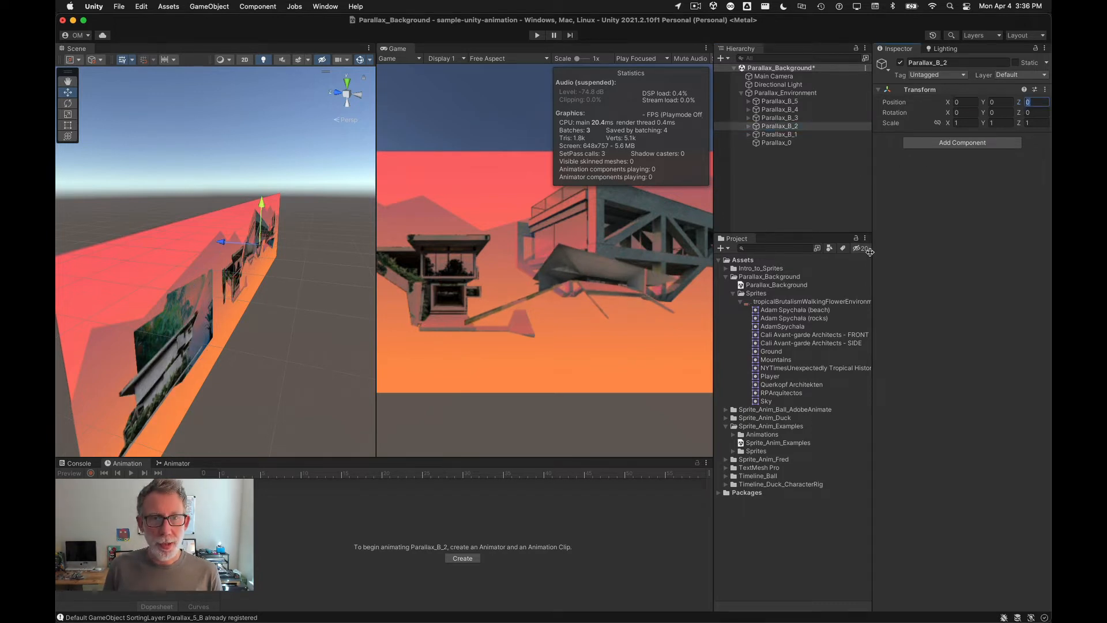
text(2)
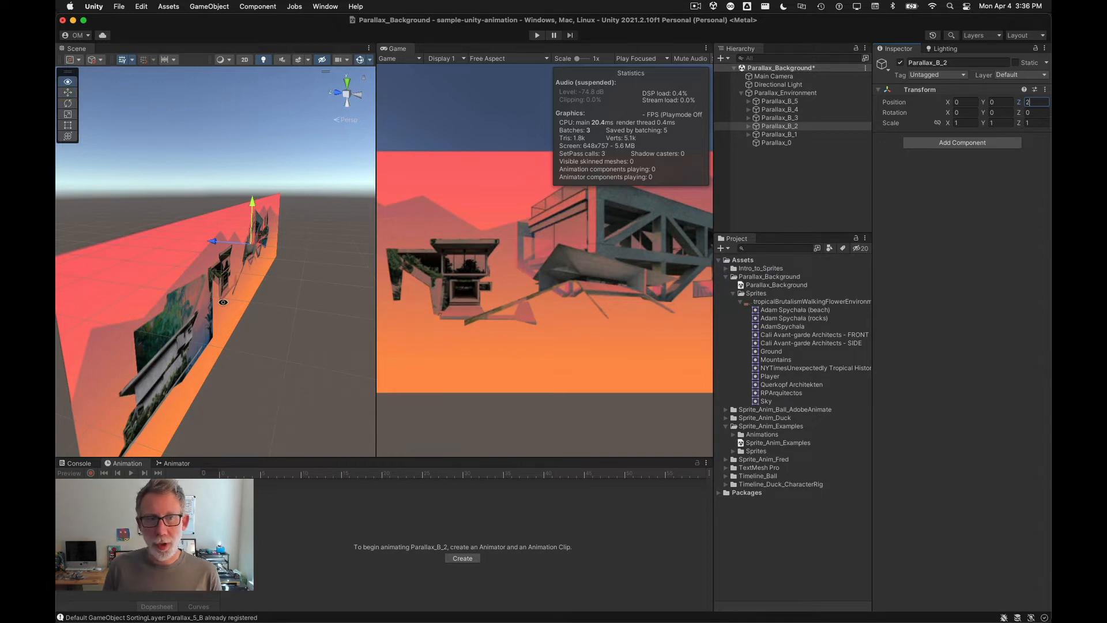
Step: Set Parallax_B_3's Z position to 3
alt+drag(223, 302, 256, 339)
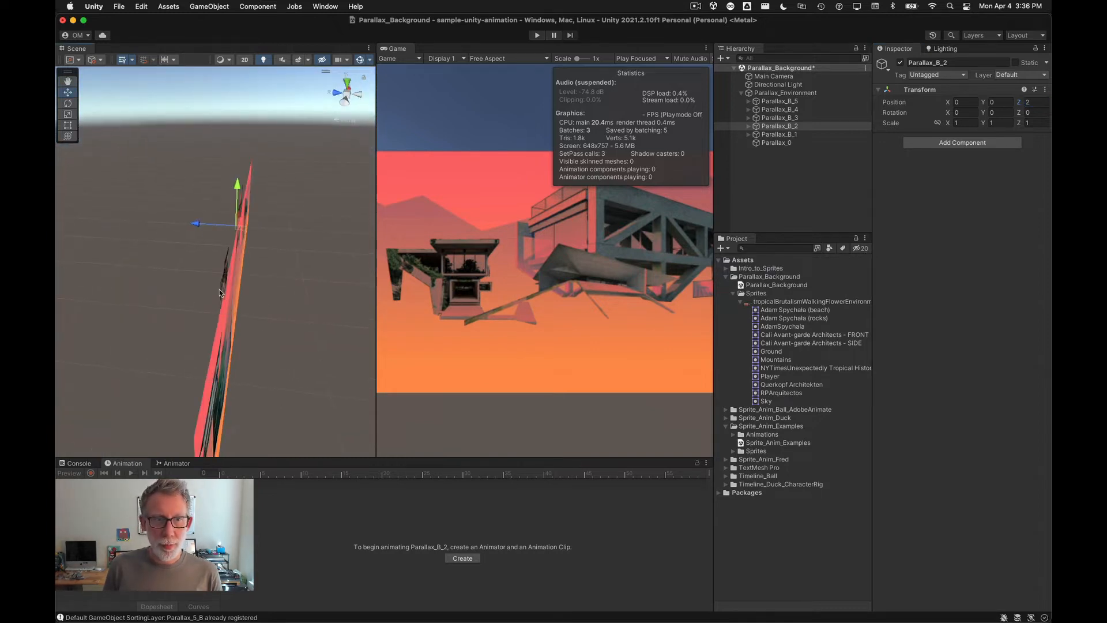
click(780, 118)
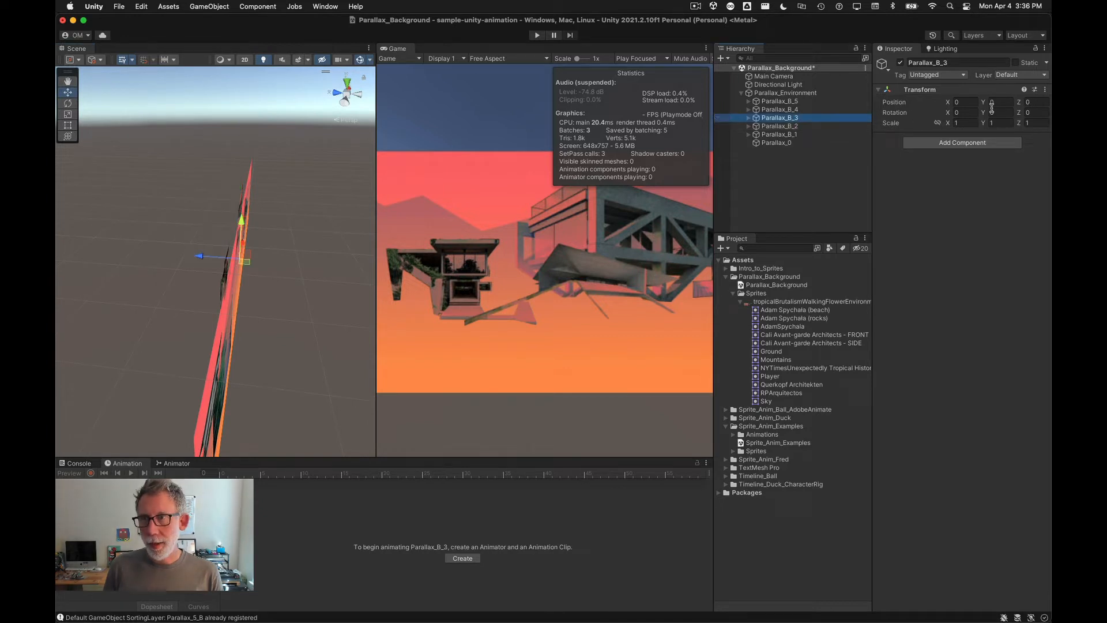
click(1033, 102)
text(3)
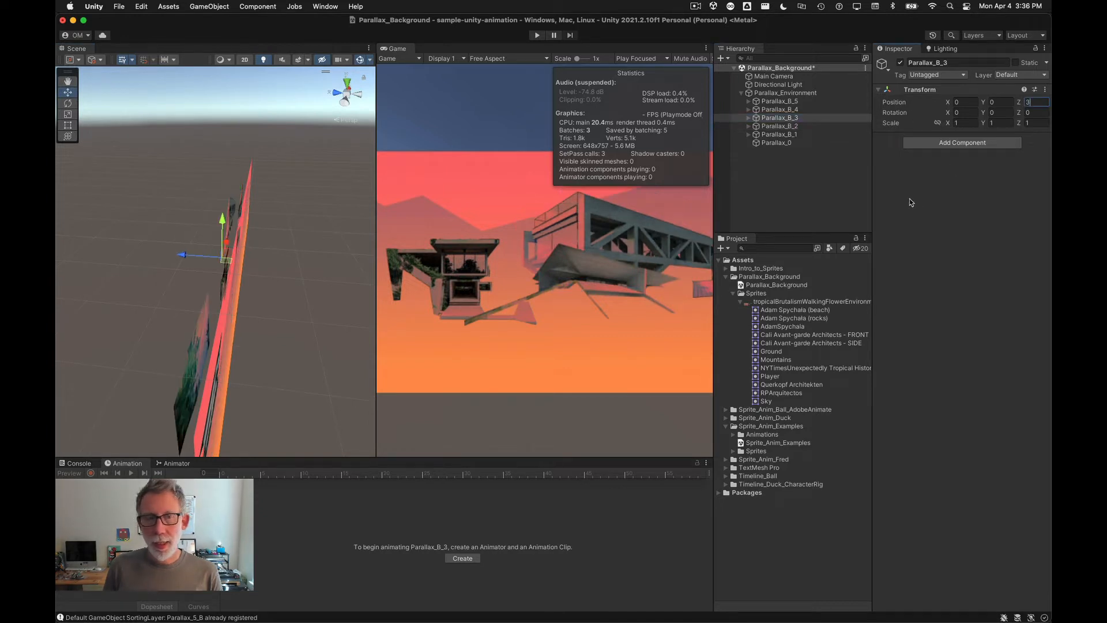
Step: Set Parallax_B_4's Z position to 4 and Parallax_B_5's Z position to 5
click(778, 109)
click(1030, 102)
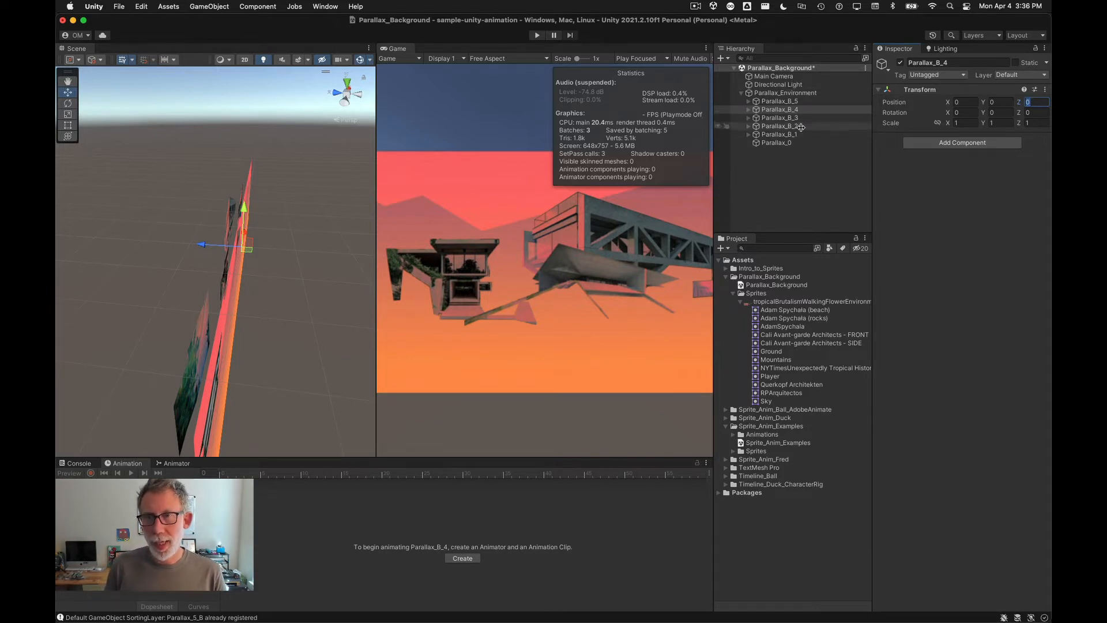
text(4)
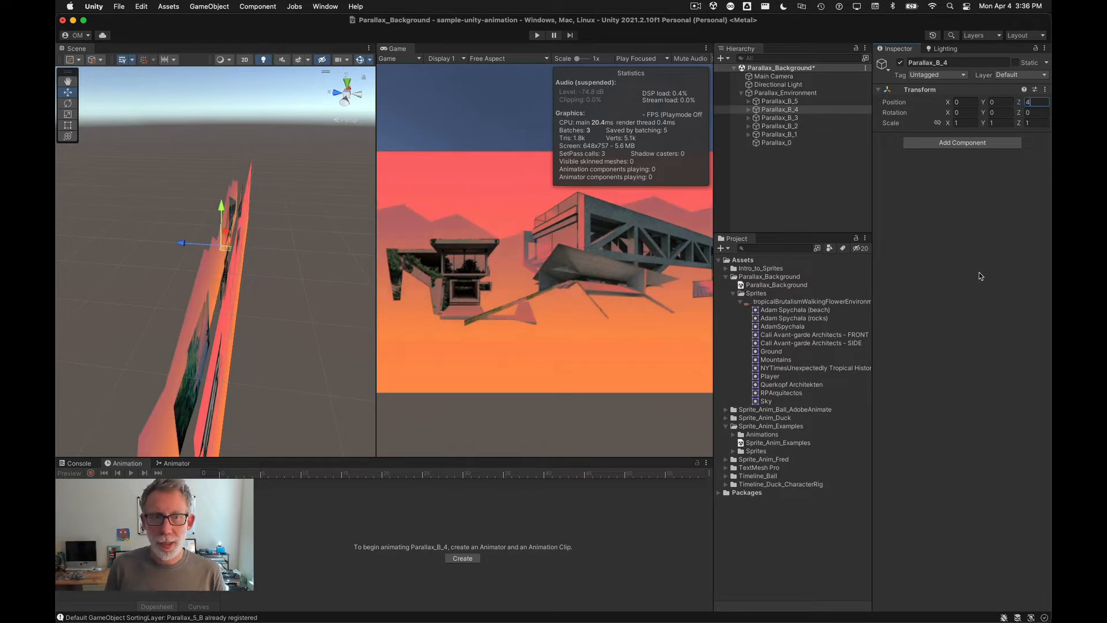
click(770, 102)
click(1032, 103)
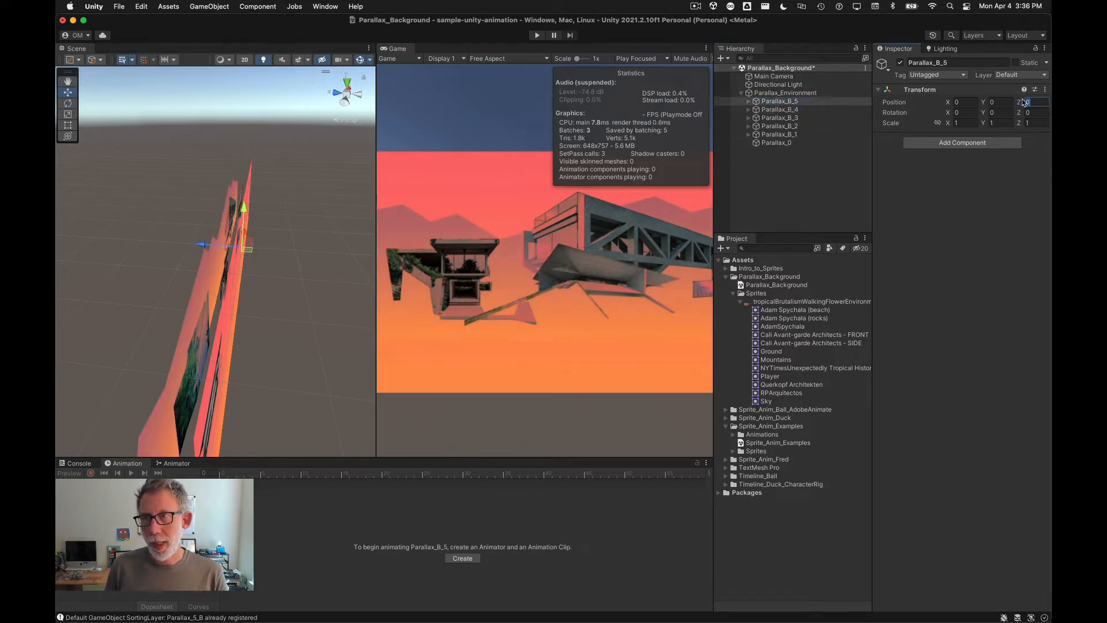
text(5)
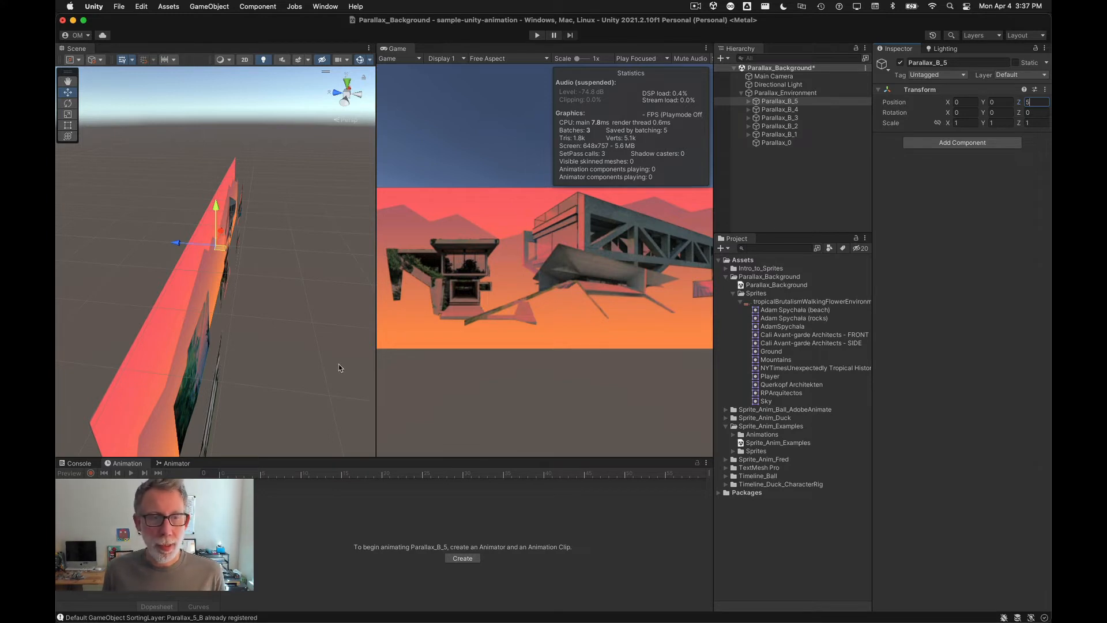
Step: Move the Main Camera sideways to about X -20 to preview the parallax depth
alt+drag(205, 330, 277, 358)
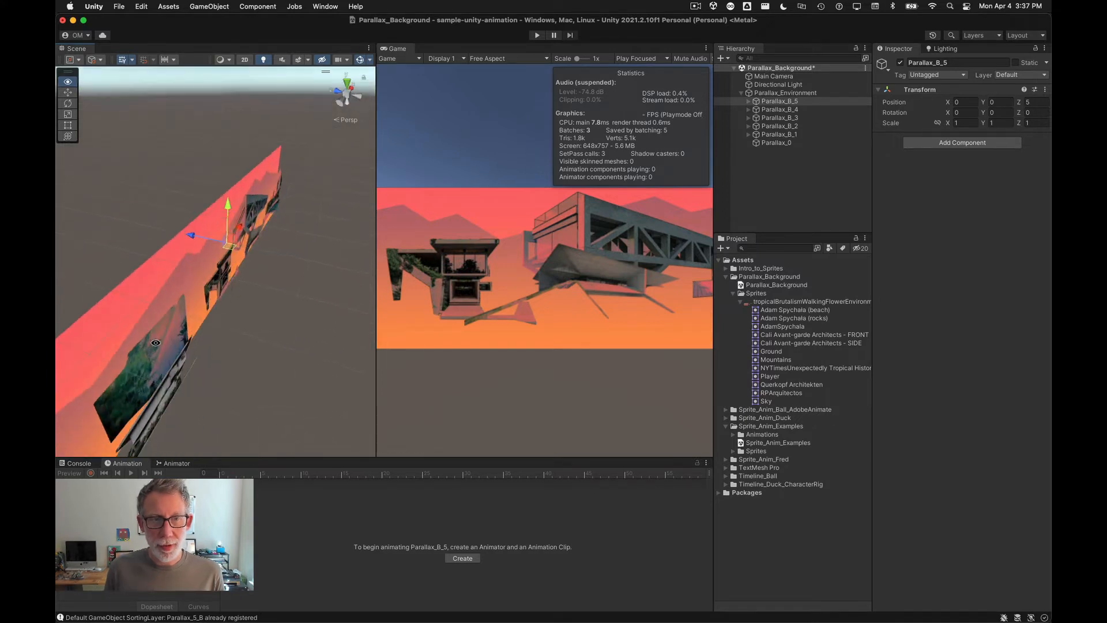
click(773, 77)
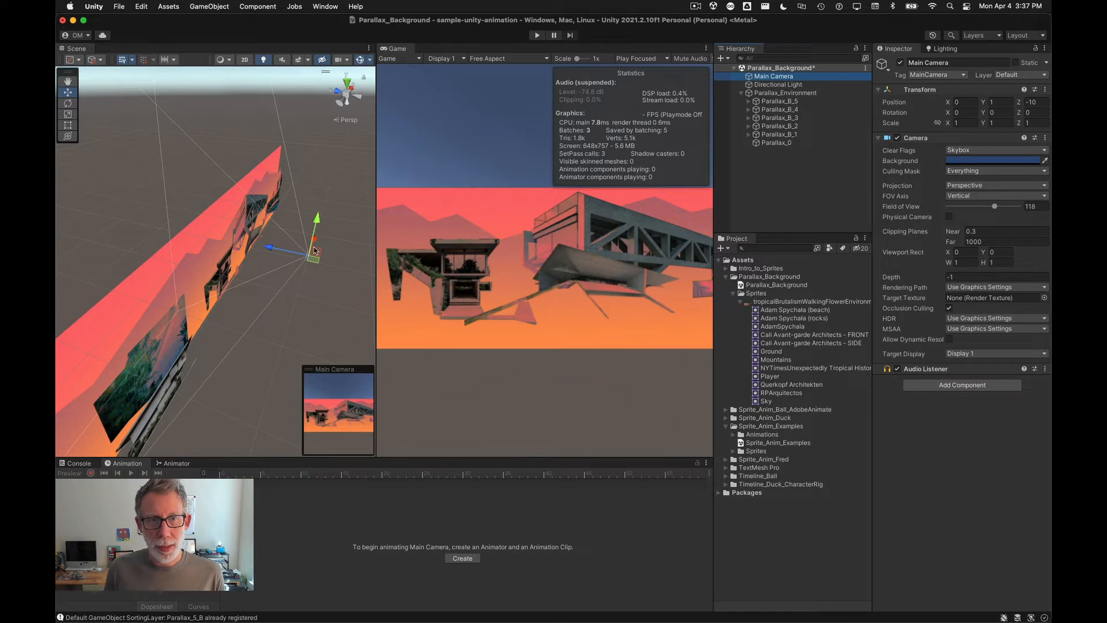
drag(315, 242, 241, 345)
drag(246, 337, 234, 339)
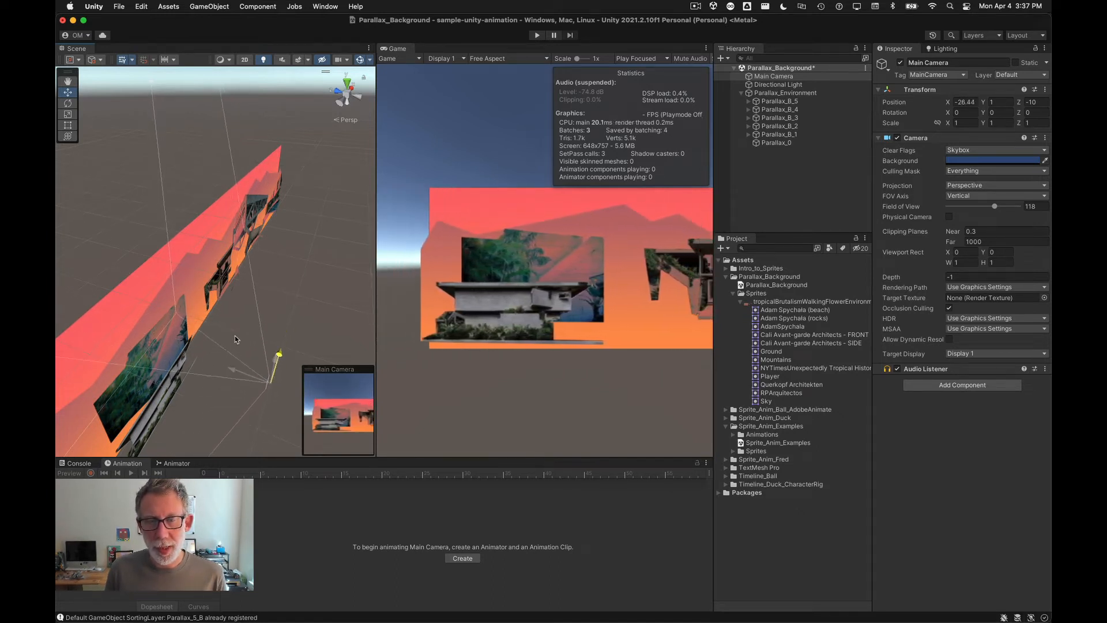
drag(269, 283, 259, 316)
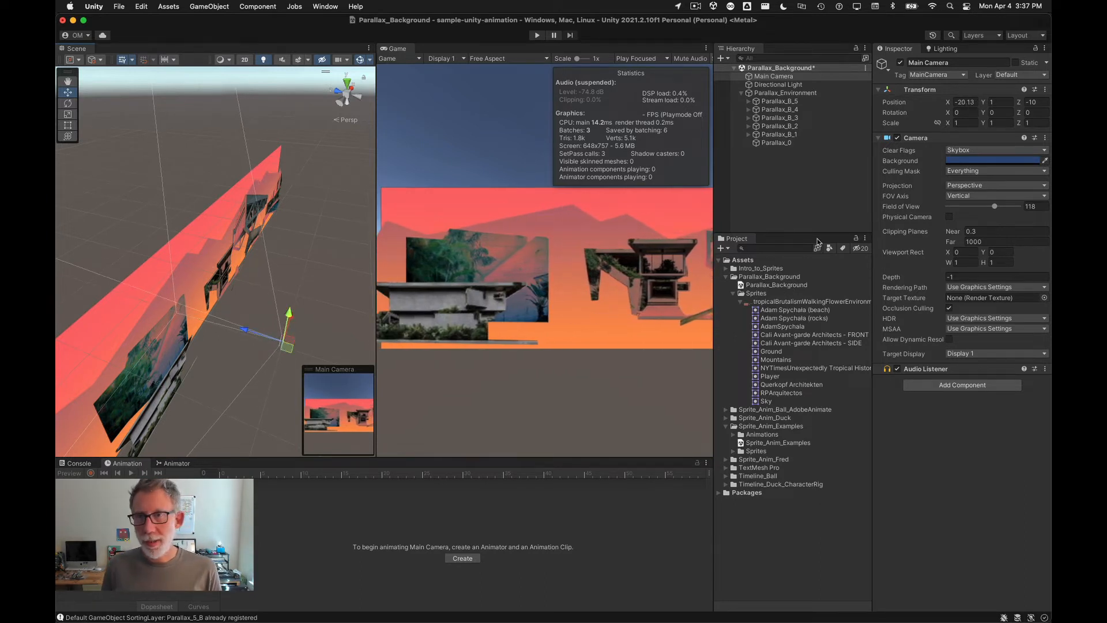
Step: Check the Parallax_0 layers in Photoshop and add the Ground sprite into Parallax_0
click(782, 143)
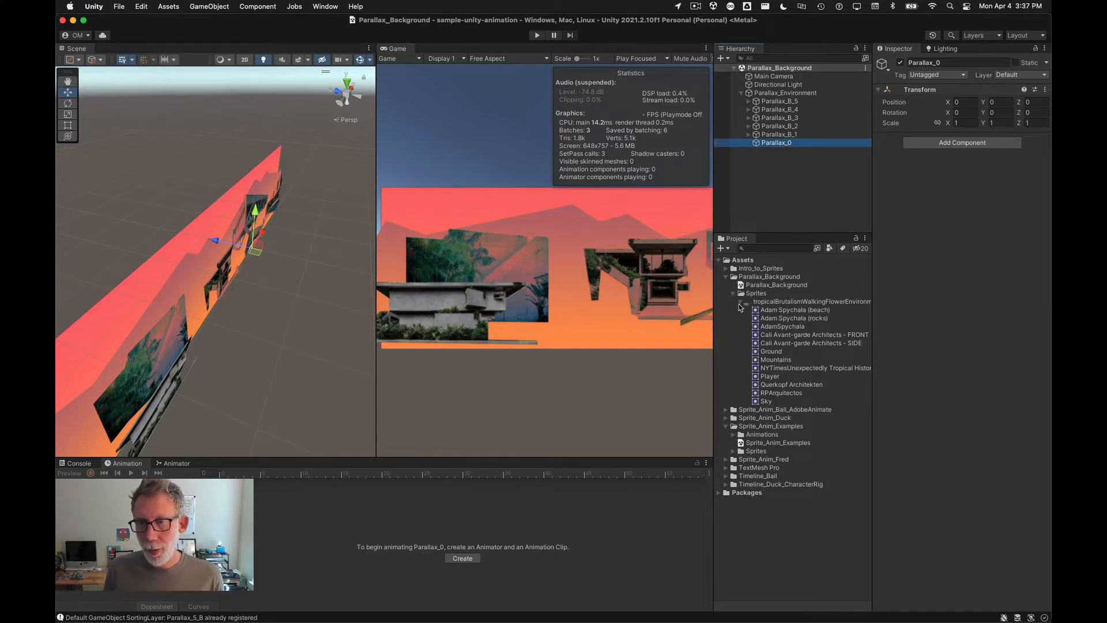
key(super+Tab)
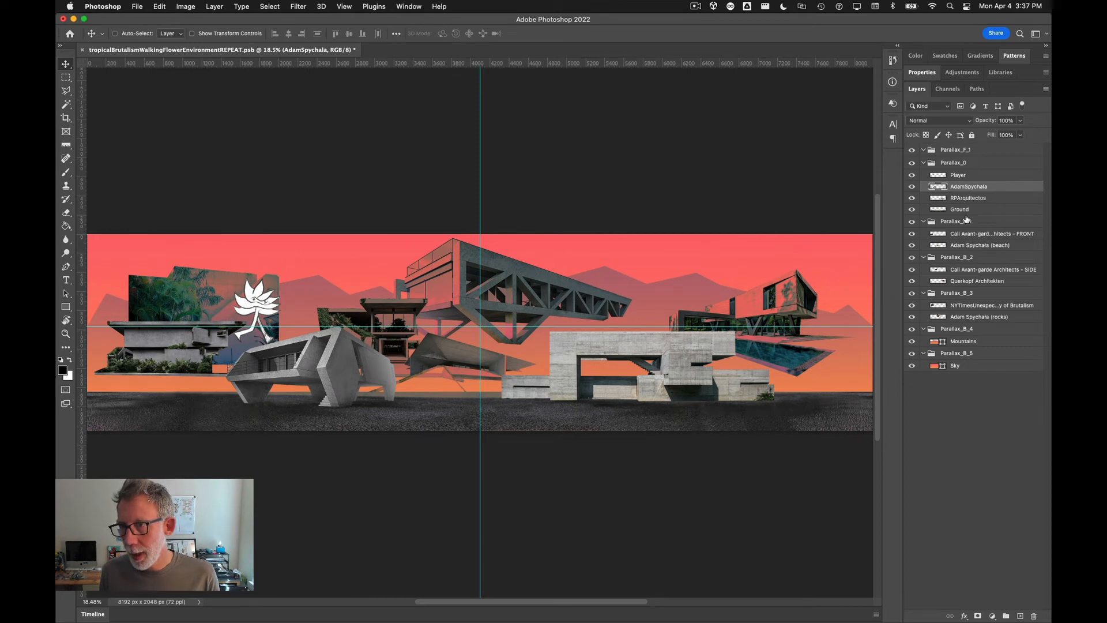
key(super+Tab)
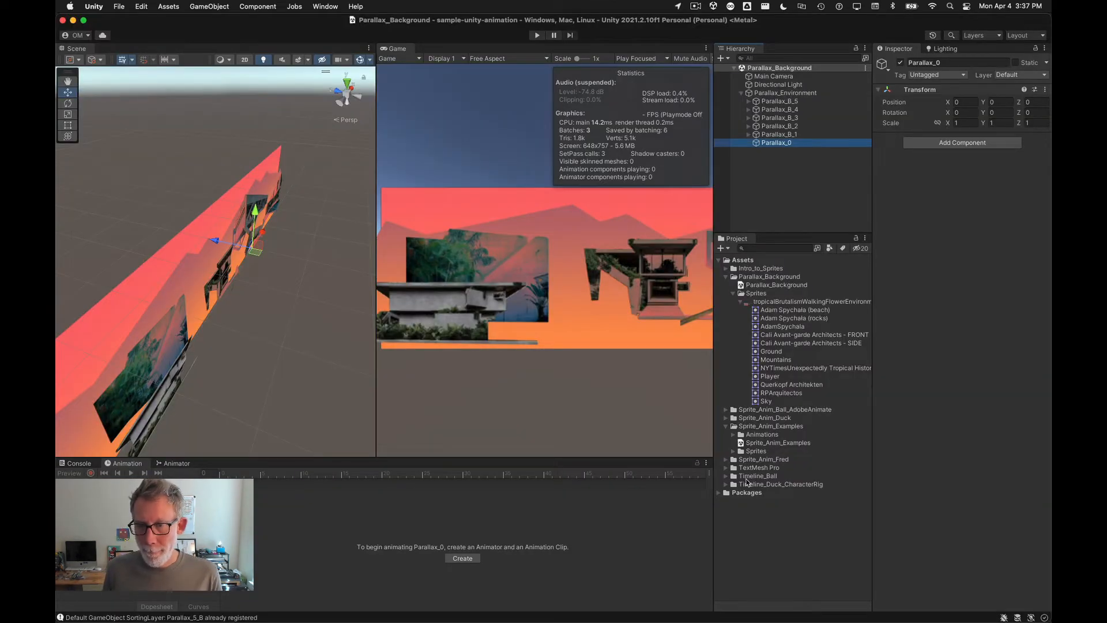
drag(758, 353, 775, 144)
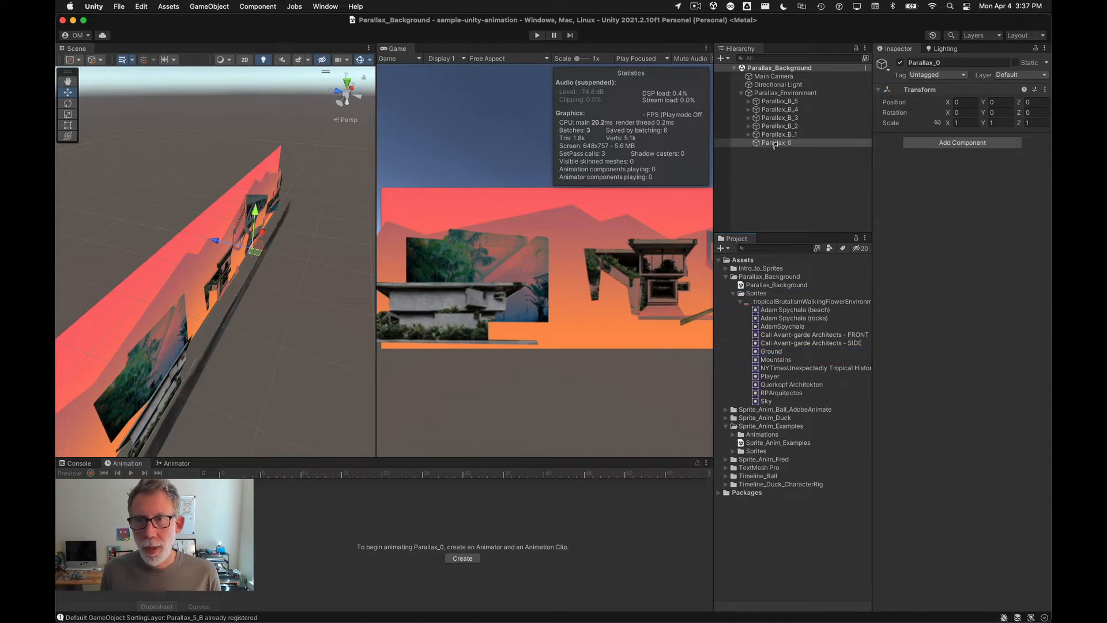
Step: Add the RPArquitectos sprite into Parallax_0
key(super+Tab)
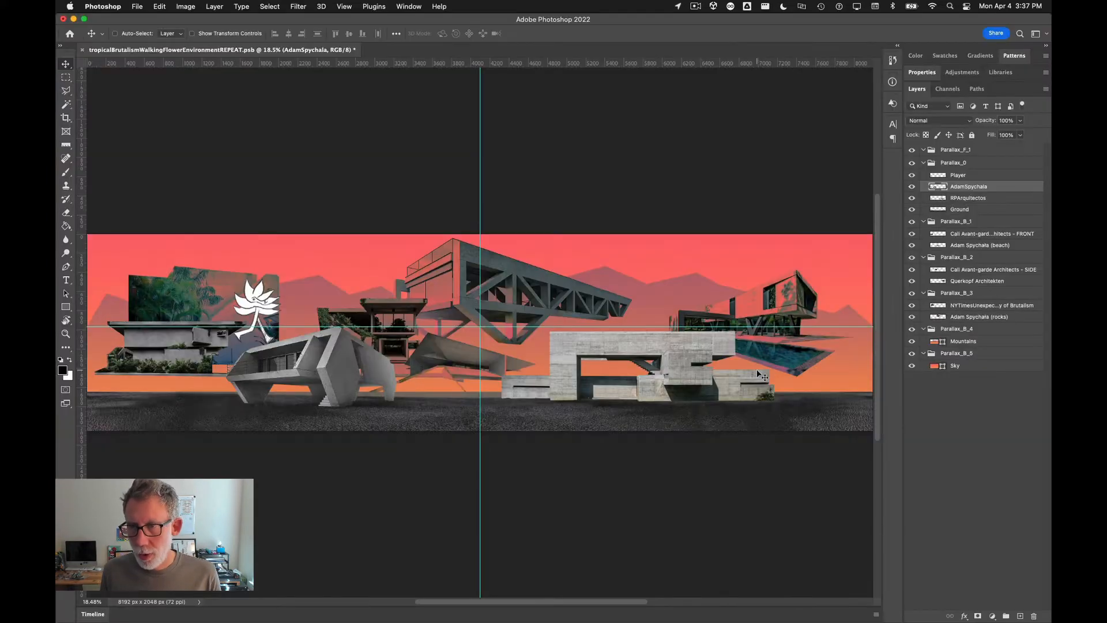
key(super+Tab)
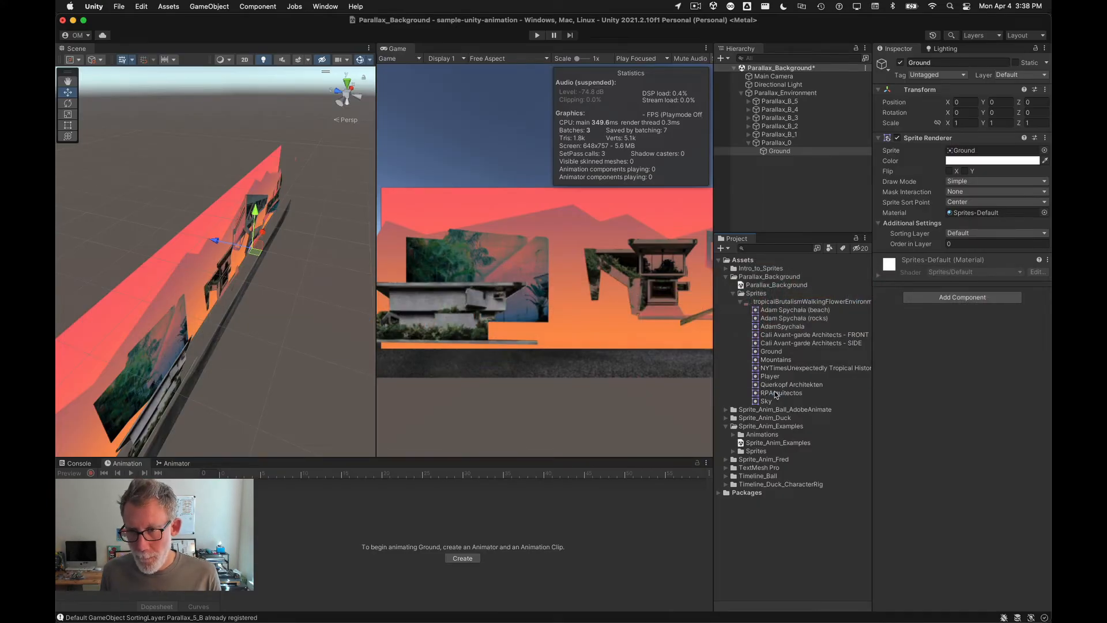
drag(779, 392, 776, 152)
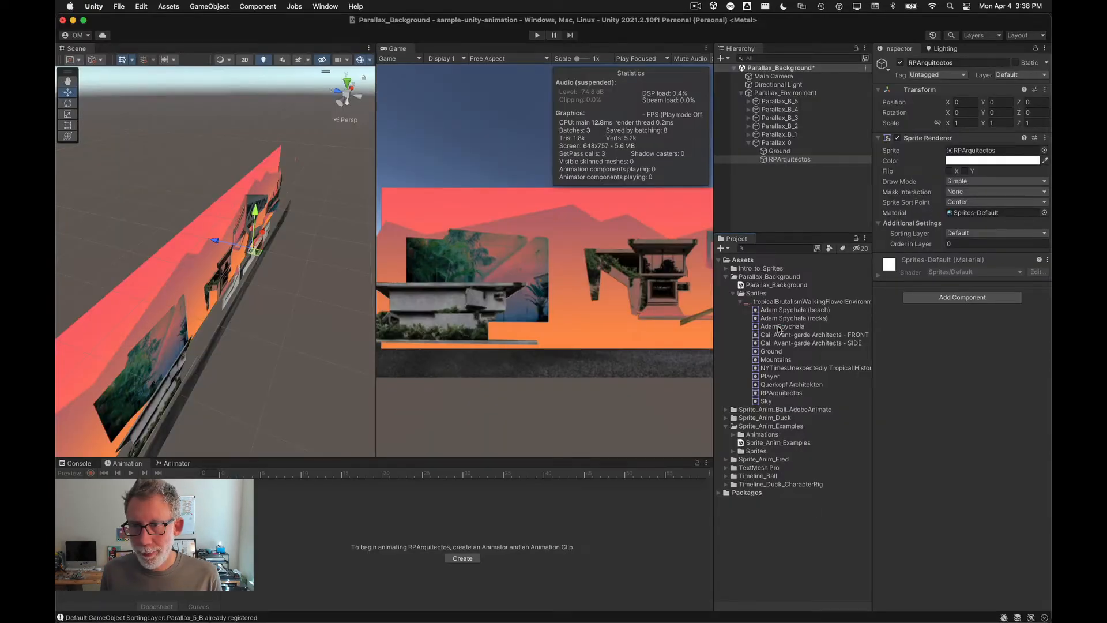
Step: Add the AdamSpychala and Player sprites into the Parallax_0 group
drag(778, 327, 767, 145)
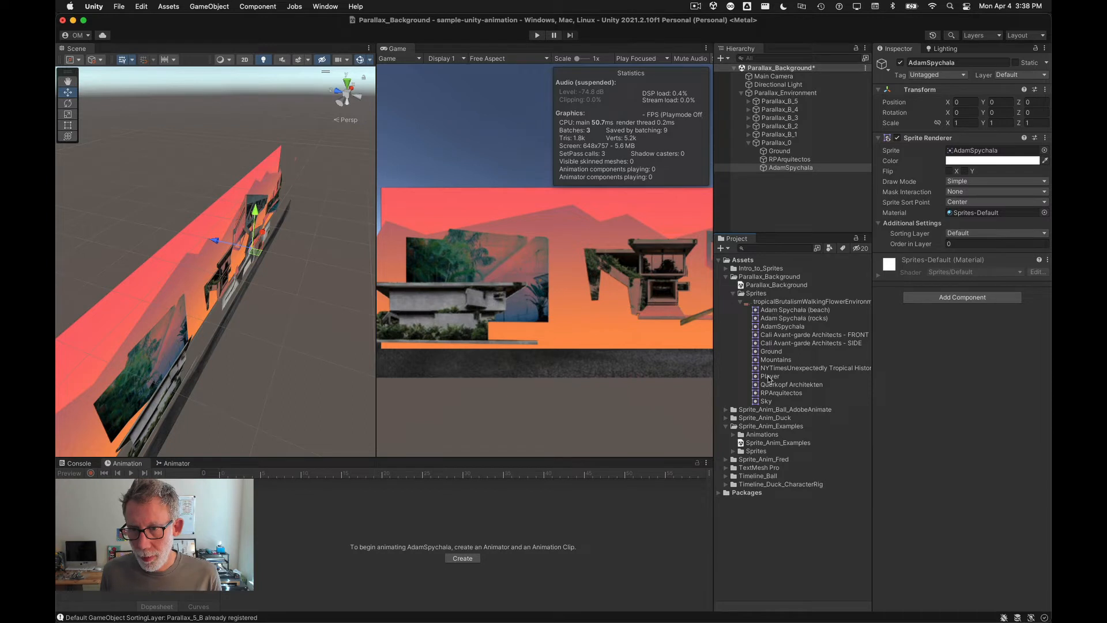
drag(770, 377, 767, 145)
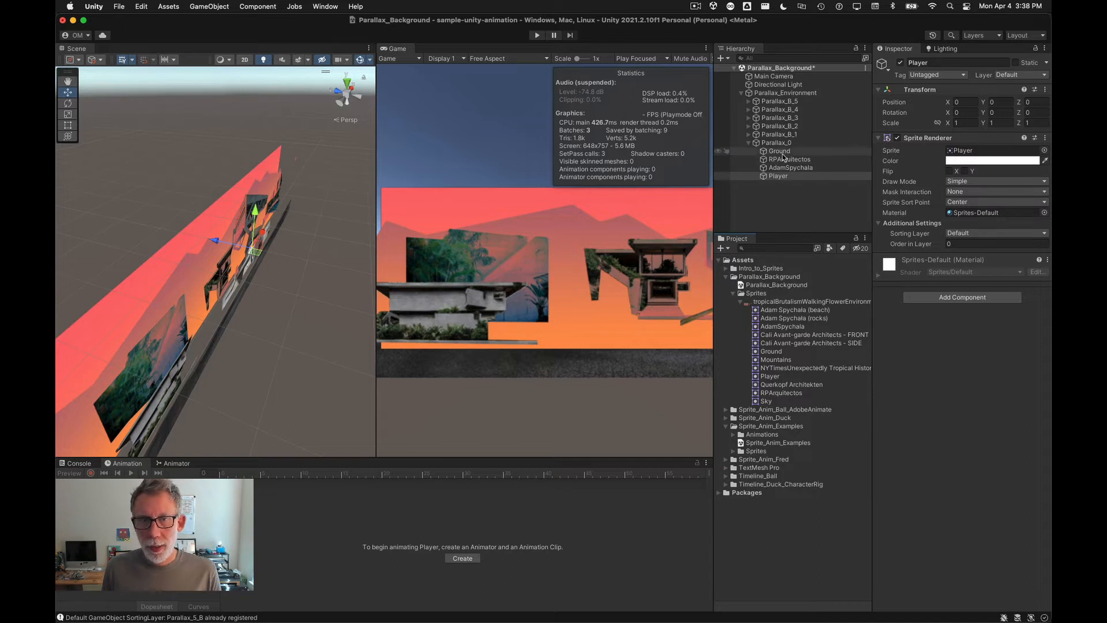
Step: Set the sorting layer of all four Parallax_0 sprites to Parallax_0
drag(376, 304, 508, 300)
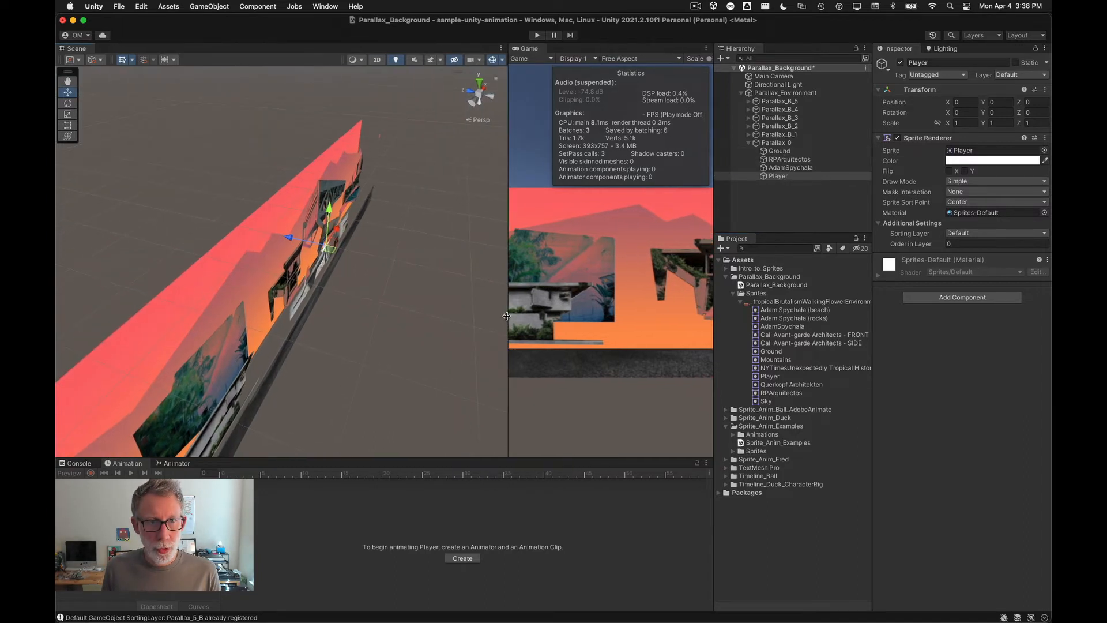
click(376, 60)
key(t)
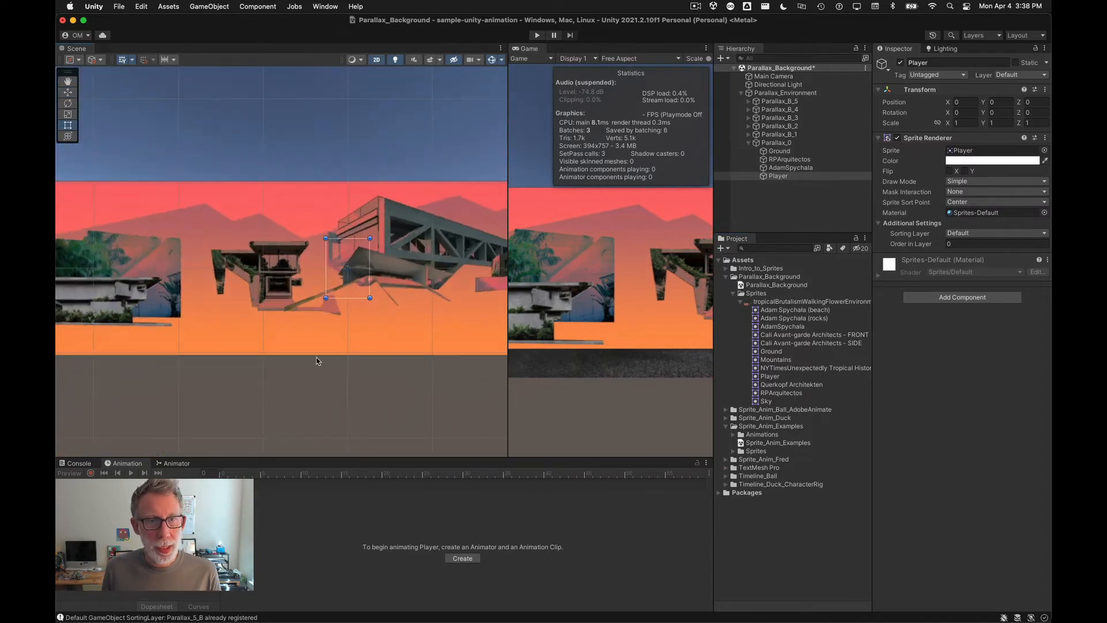
shift+click(786, 153)
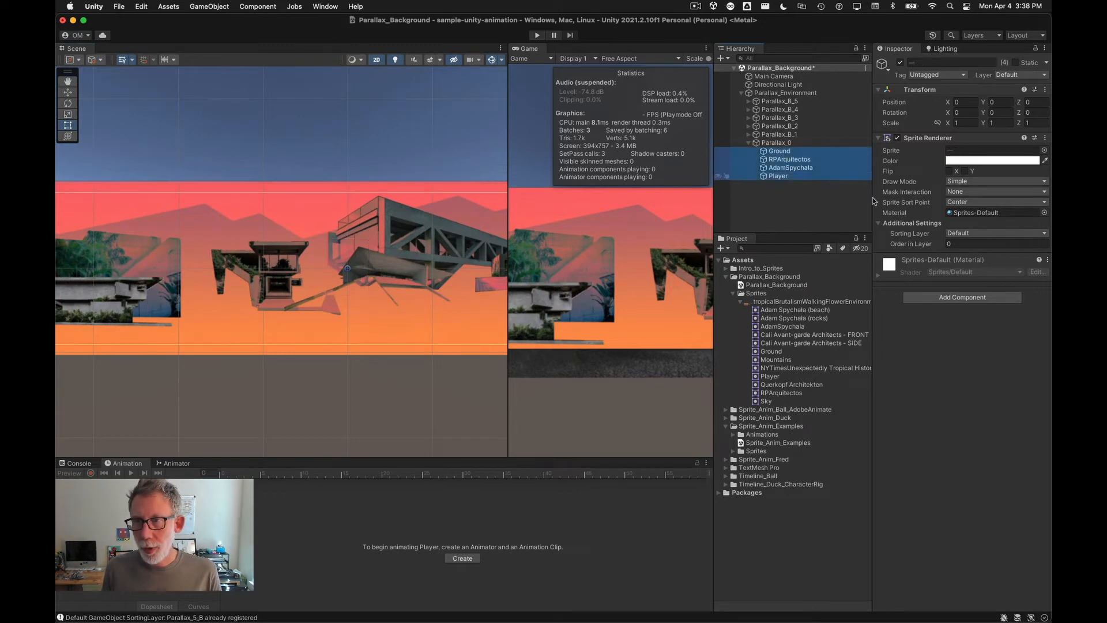
click(983, 234)
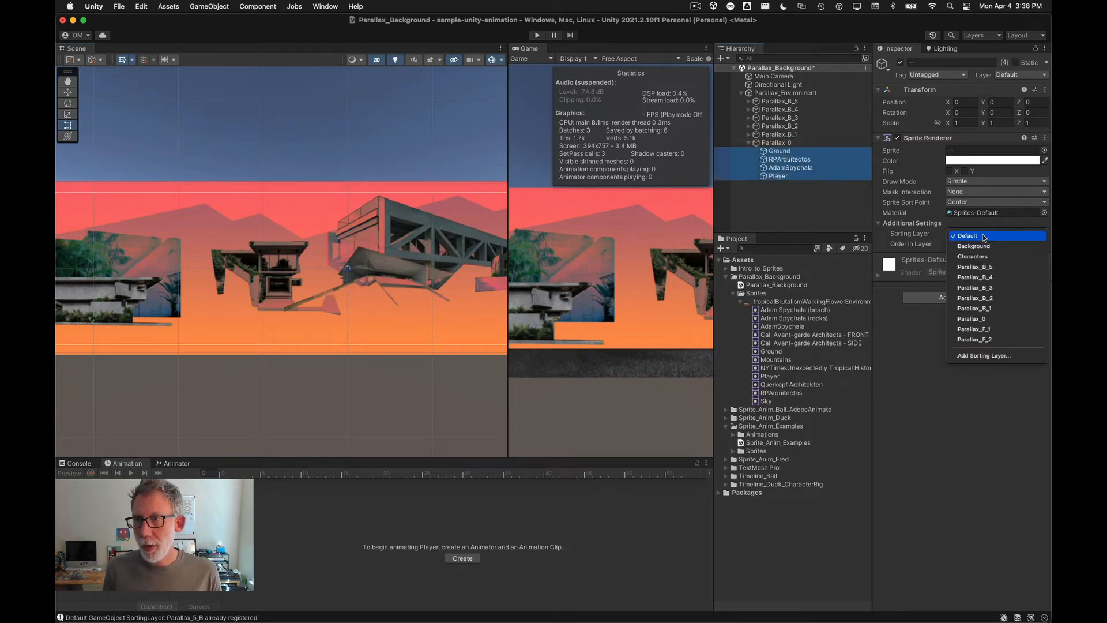
click(1004, 321)
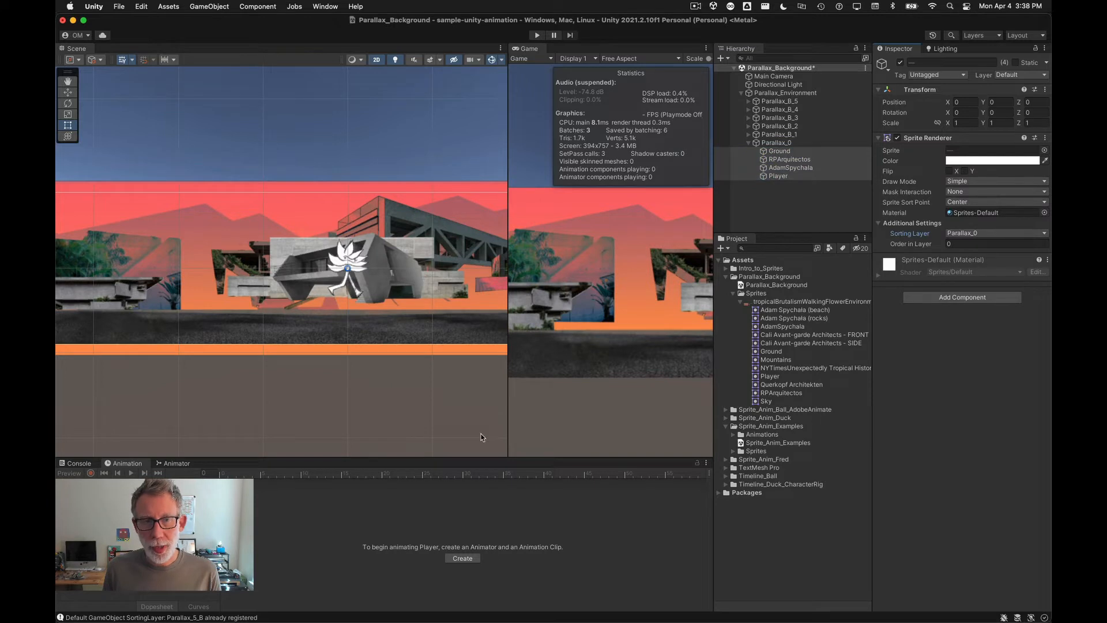
Step: Move Ground to the bottom of the Parallax_0 group and lower it to about Y -3.74
click(768, 152)
drag(764, 155, 761, 181)
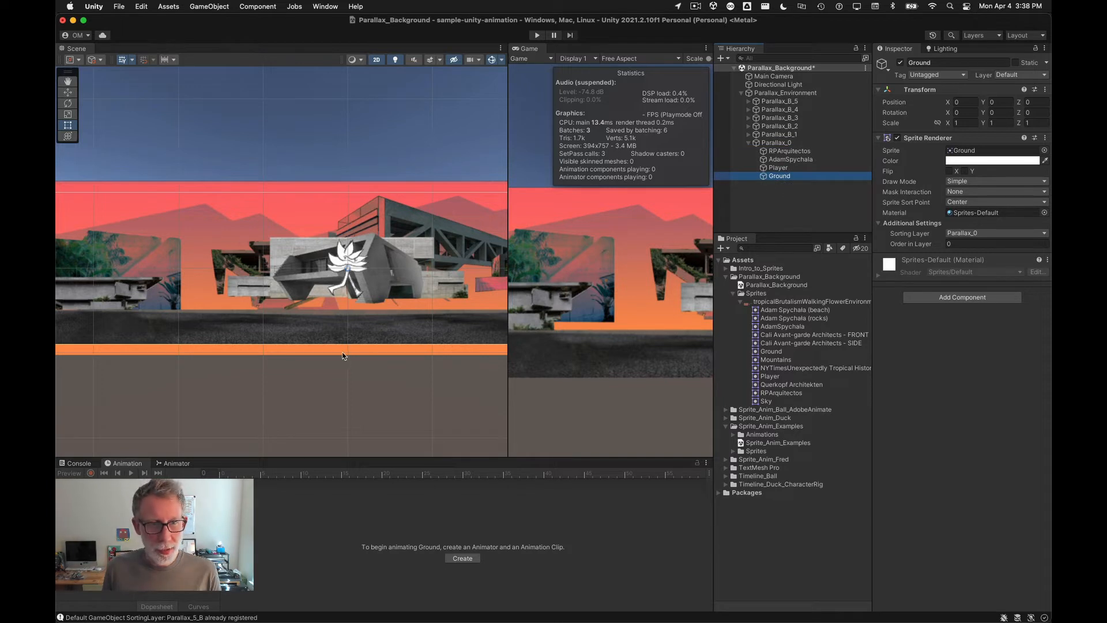
drag(290, 339, 295, 370)
Step: Compare the Unity scene layout against the Photoshop composition
key(super+Tab)
key(super+Tab)
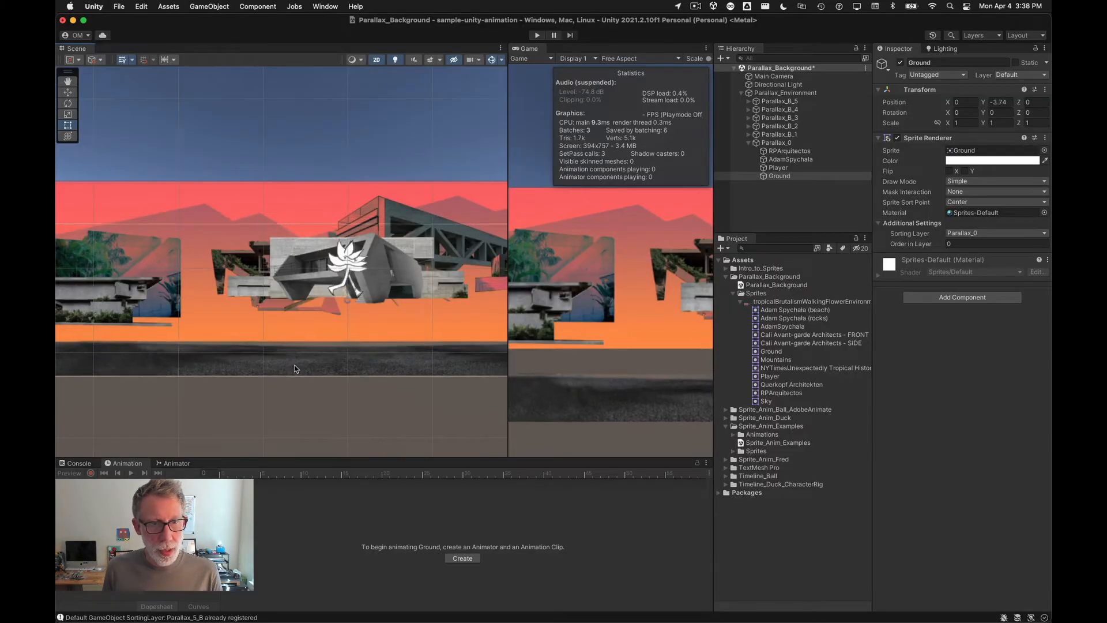
key(super+Tab)
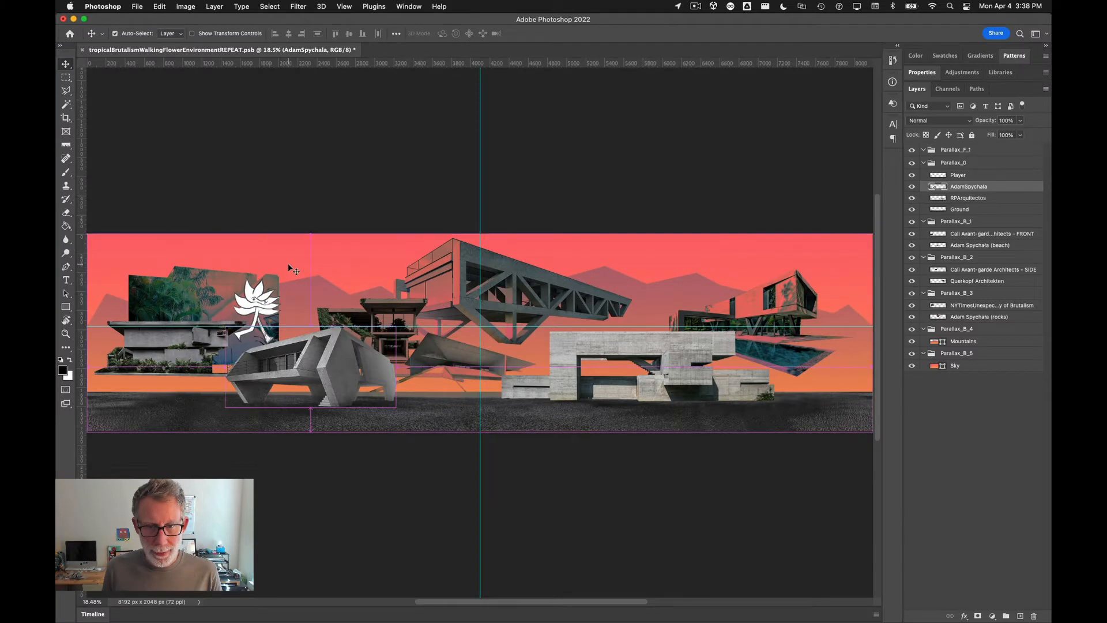
key(super+Tab)
scroll(288, 292, down, 2)
scroll(288, 292, down, 1)
key(super+Tab)
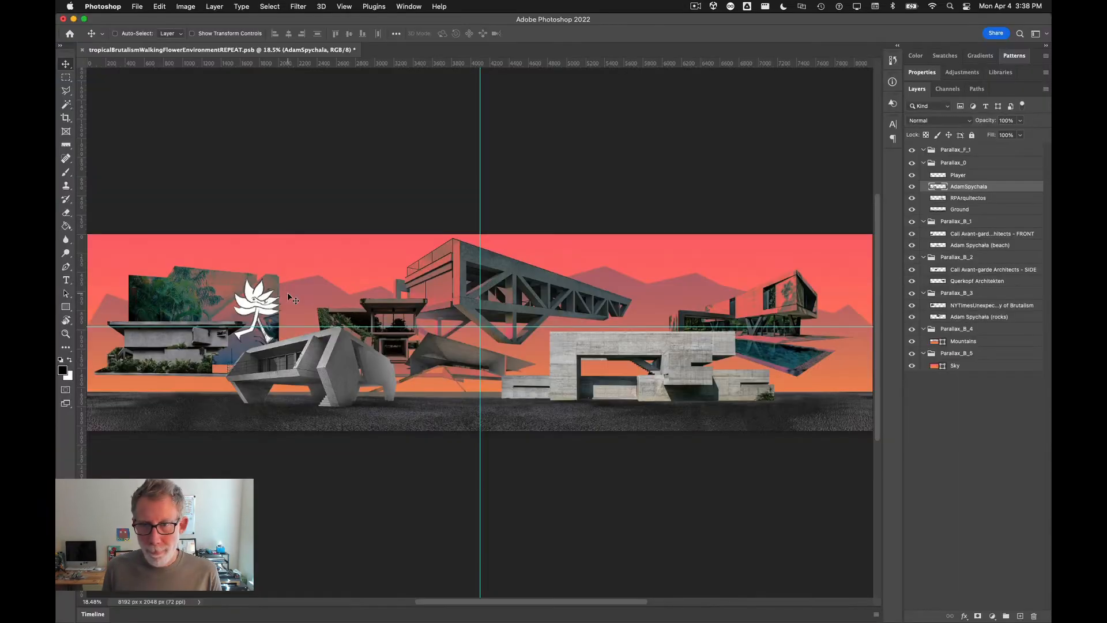
key(super+Tab)
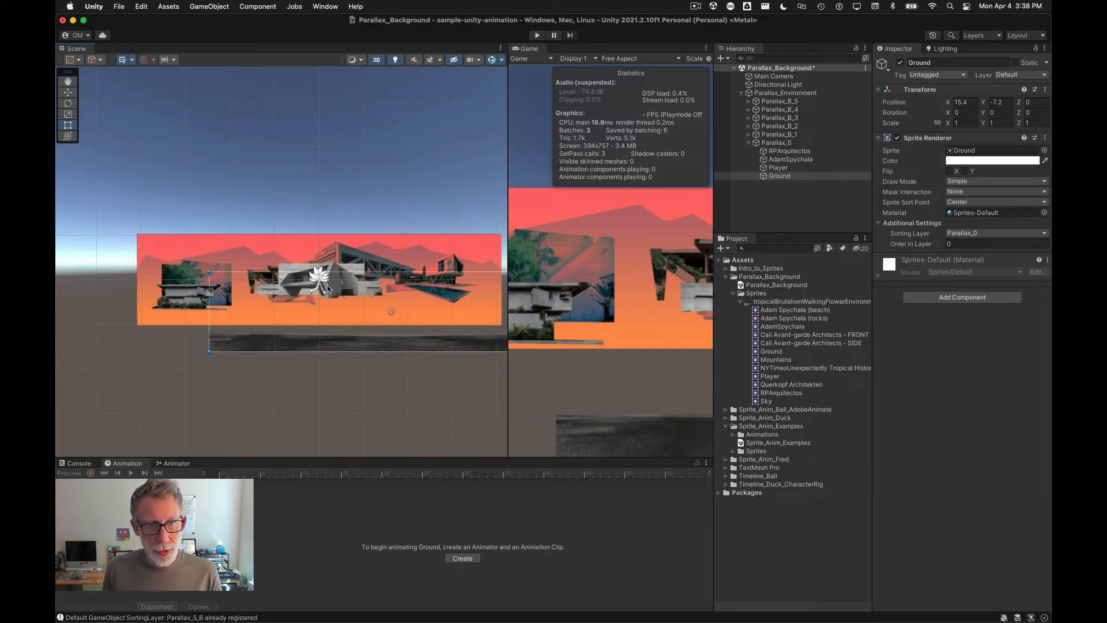
Step: Move the RPArquitectos sprite right to about X 22.1, Y -5.5 to match the Photoshop layout
click(284, 275)
drag(282, 272, 381, 298)
key(super+Tab)
key(super+Tab)
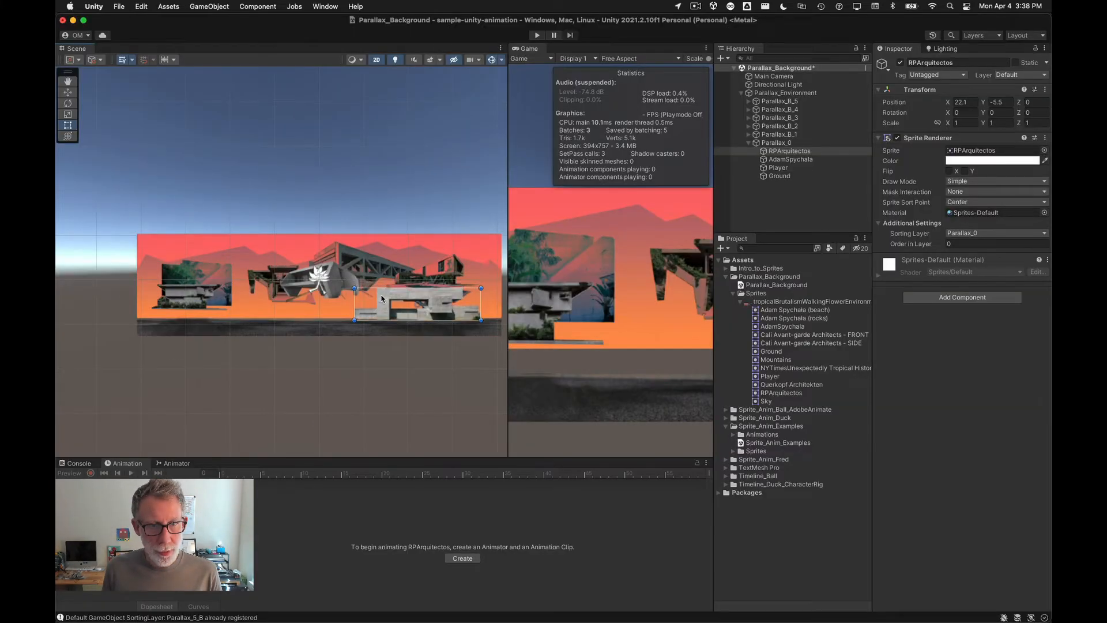
Step: Move the AdamSpychala sprite left to about X -13.3, Y -5.6
click(283, 286)
drag(282, 286, 230, 314)
key(super+Tab)
key(super+Tab)
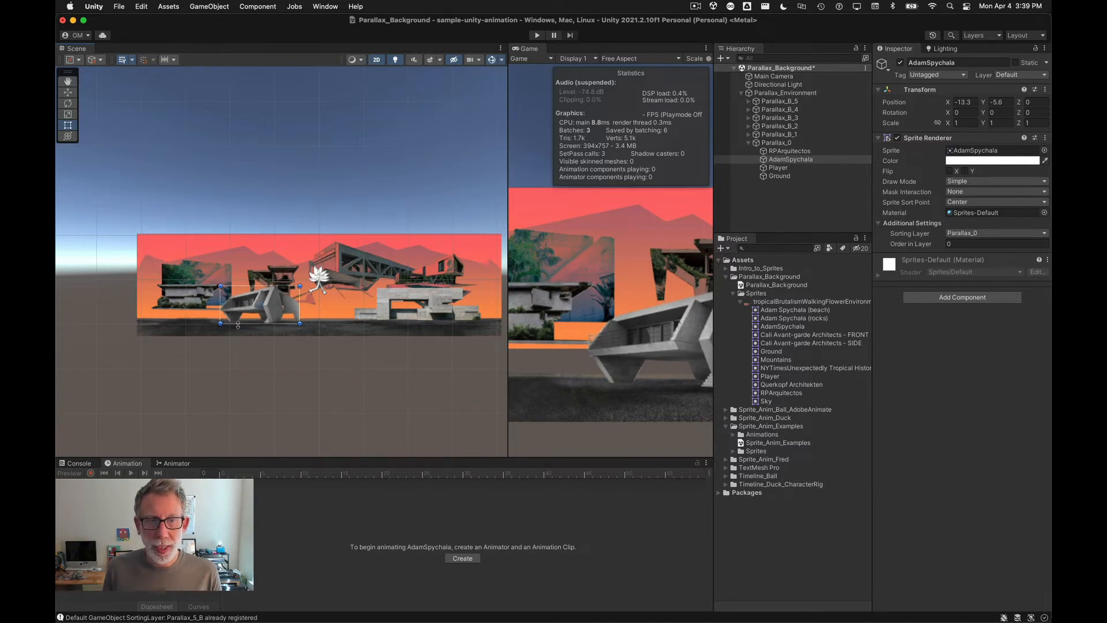
Step: Compare the Ground and AdamSpychala placement with the Photoshop composition
click(348, 332)
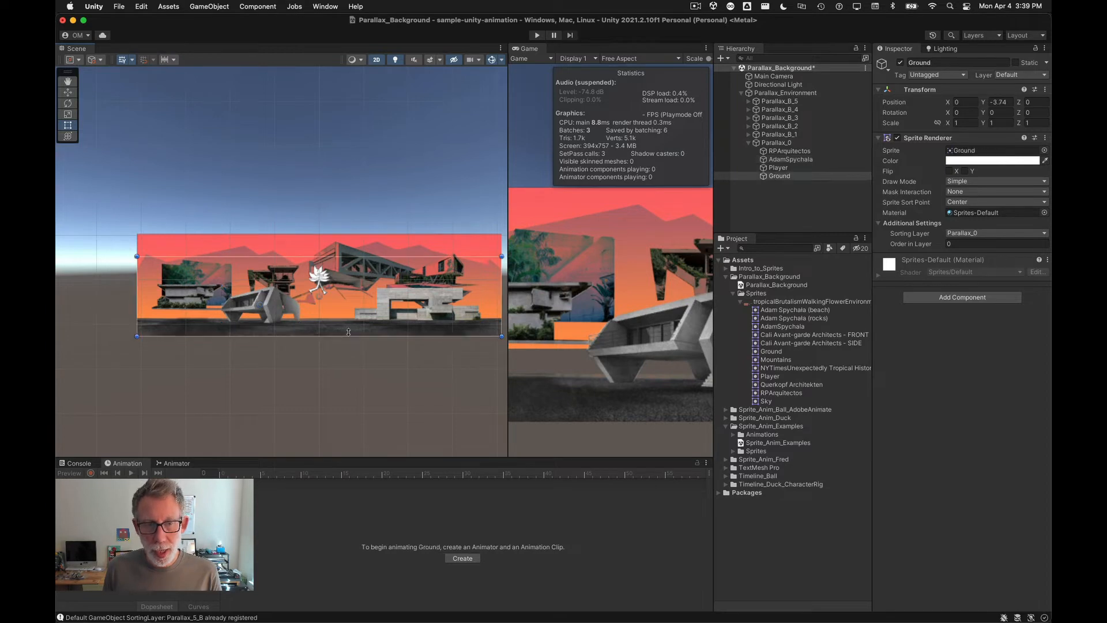
click(274, 313)
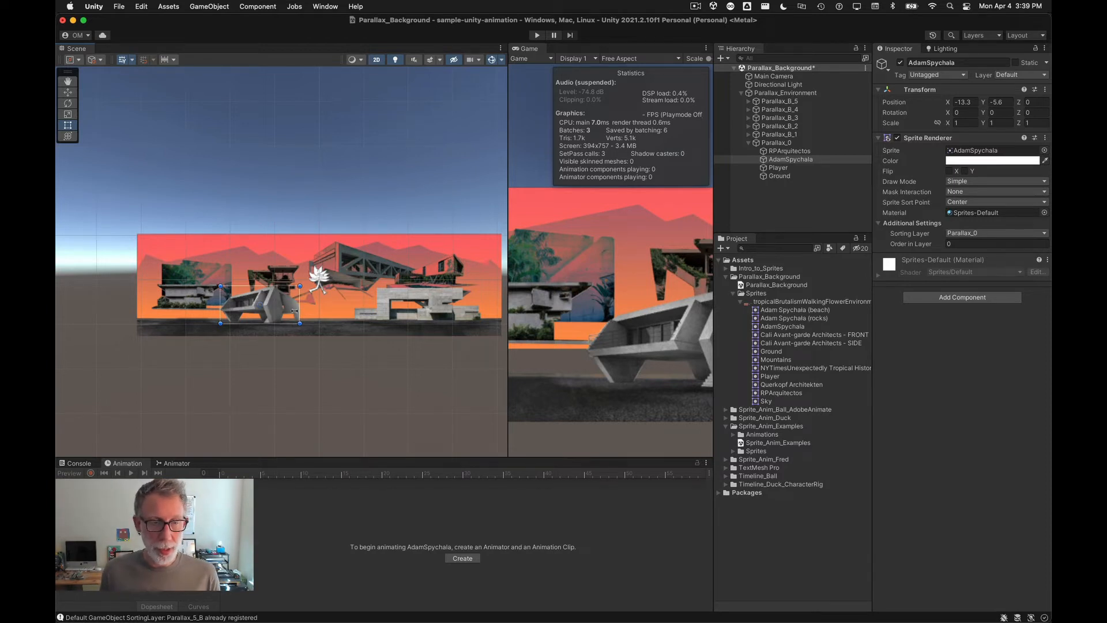
scroll(295, 311, up, 6)
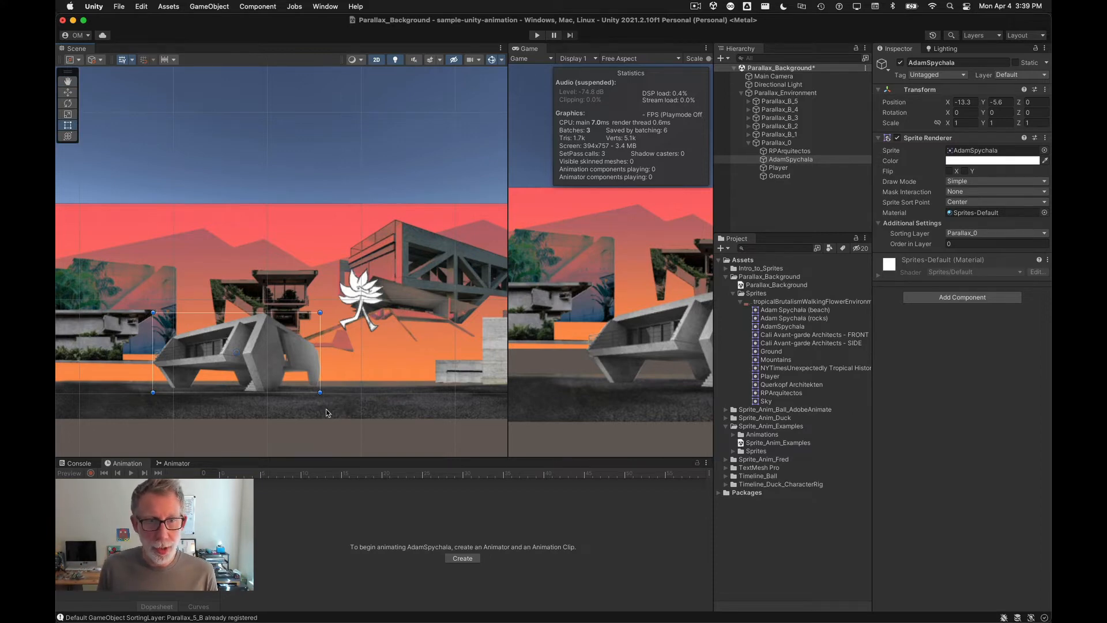
key(super+Tab)
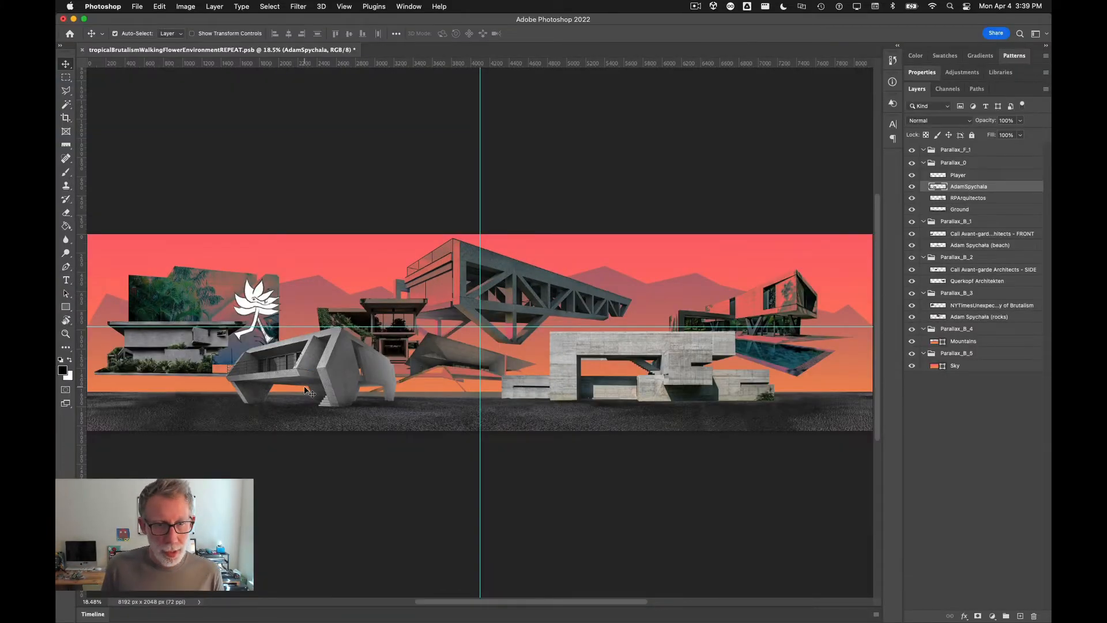
key(super+Tab)
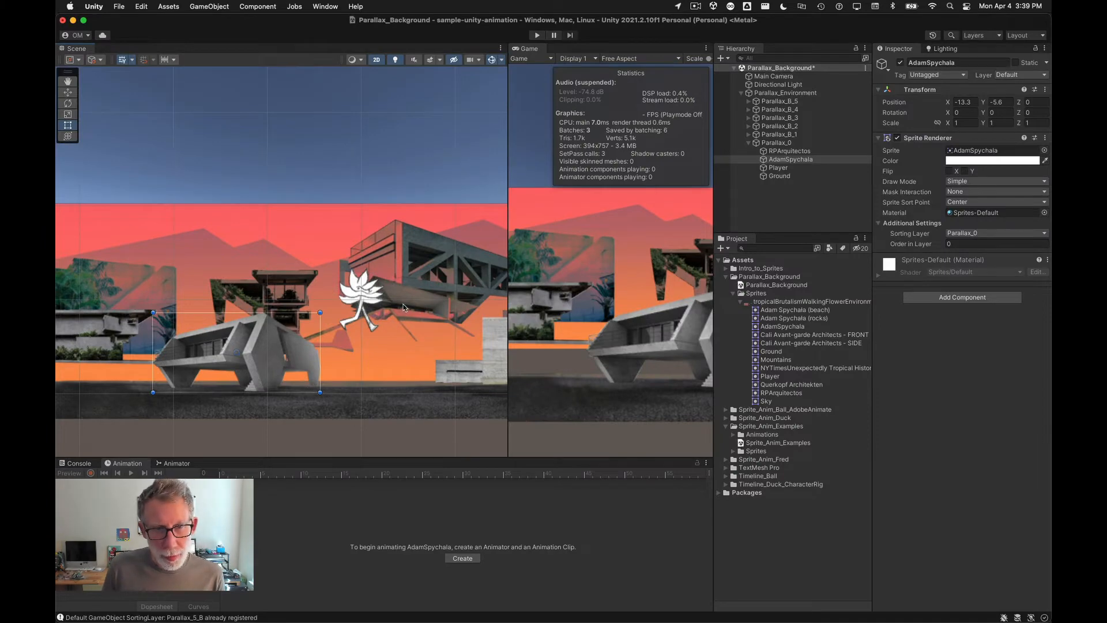
key(super+Tab)
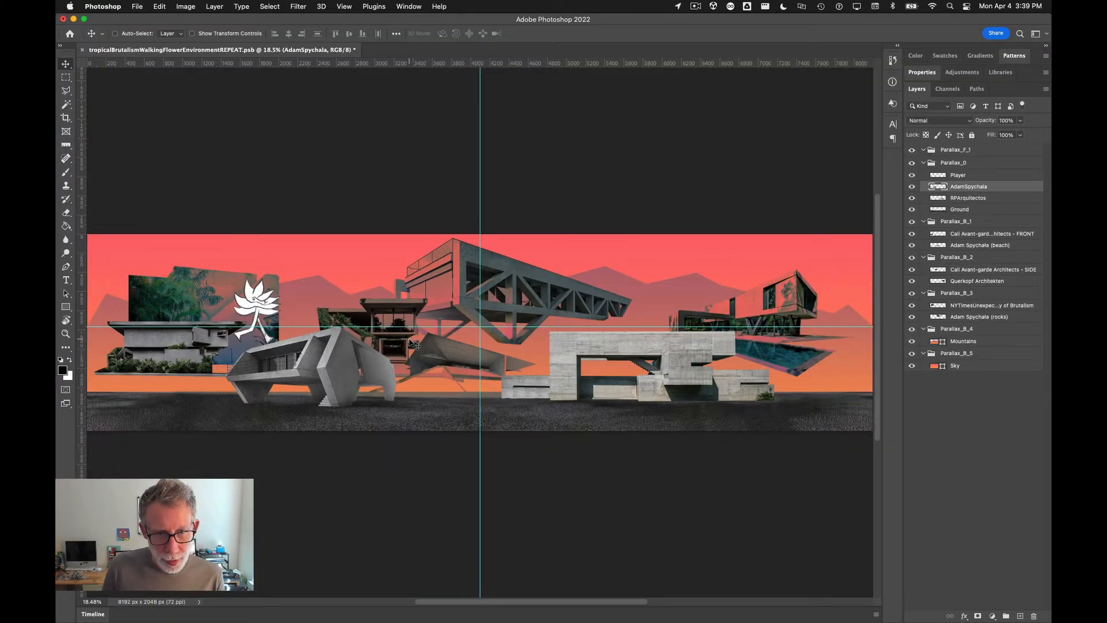
key(super+Tab)
Step: Reposition the Cali Avant-garde Architects - SIDE sprite to about X -6.3, Y -1.26
drag(415, 340, 378, 341)
click(280, 289)
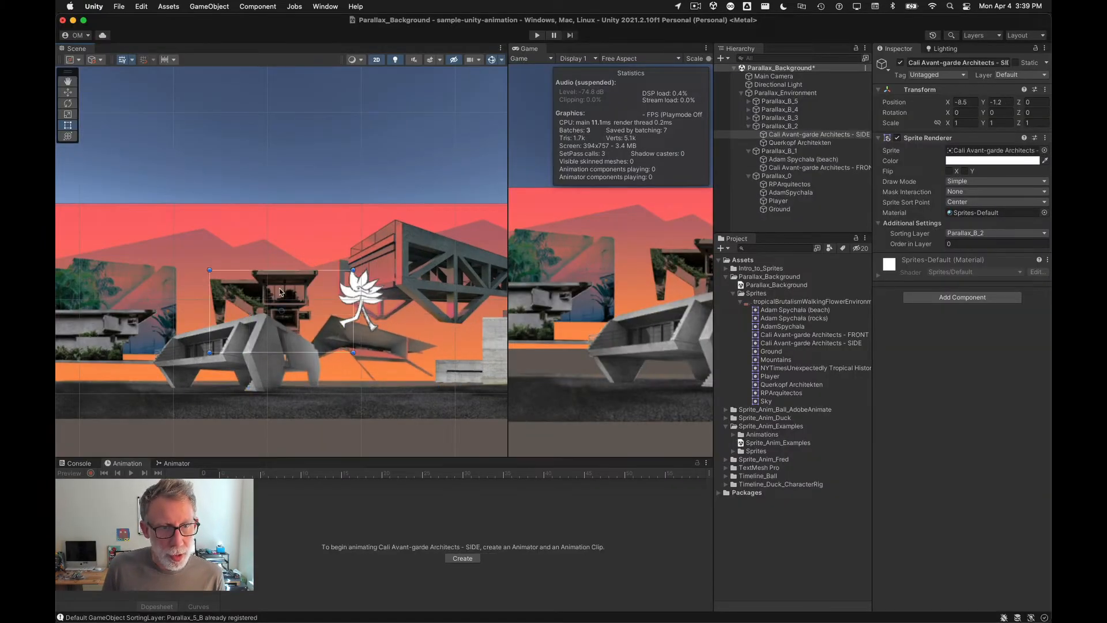
drag(267, 288, 288, 289)
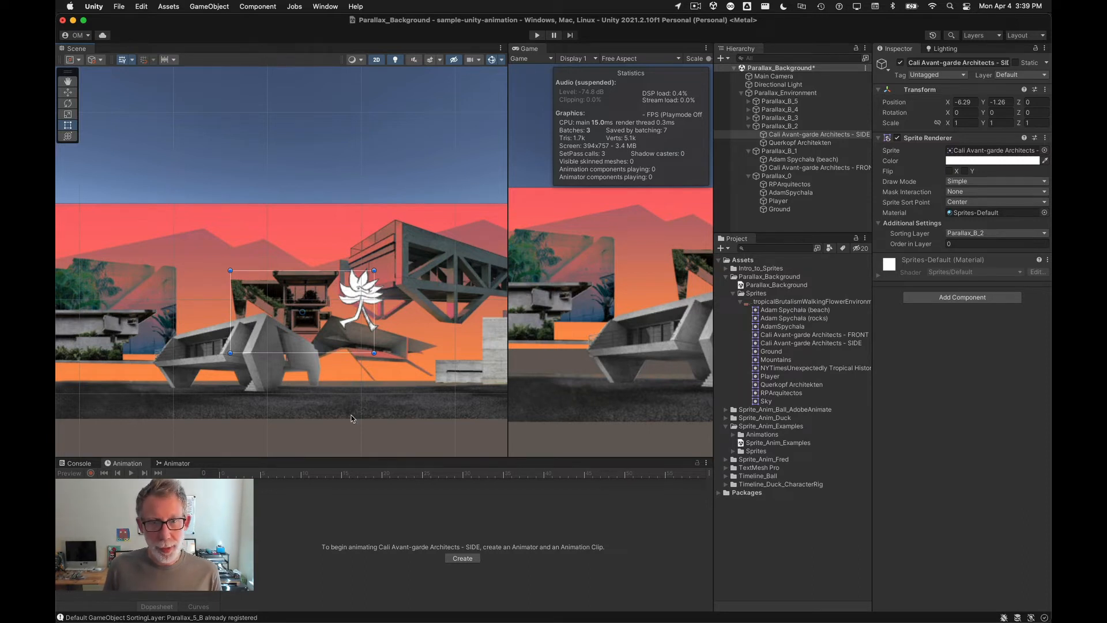
Step: Open the Sprite Editor for the imported tropicalBrutalismWalkingFlowerEnvironmentREPEAT asset
drag(508, 443, 483, 439)
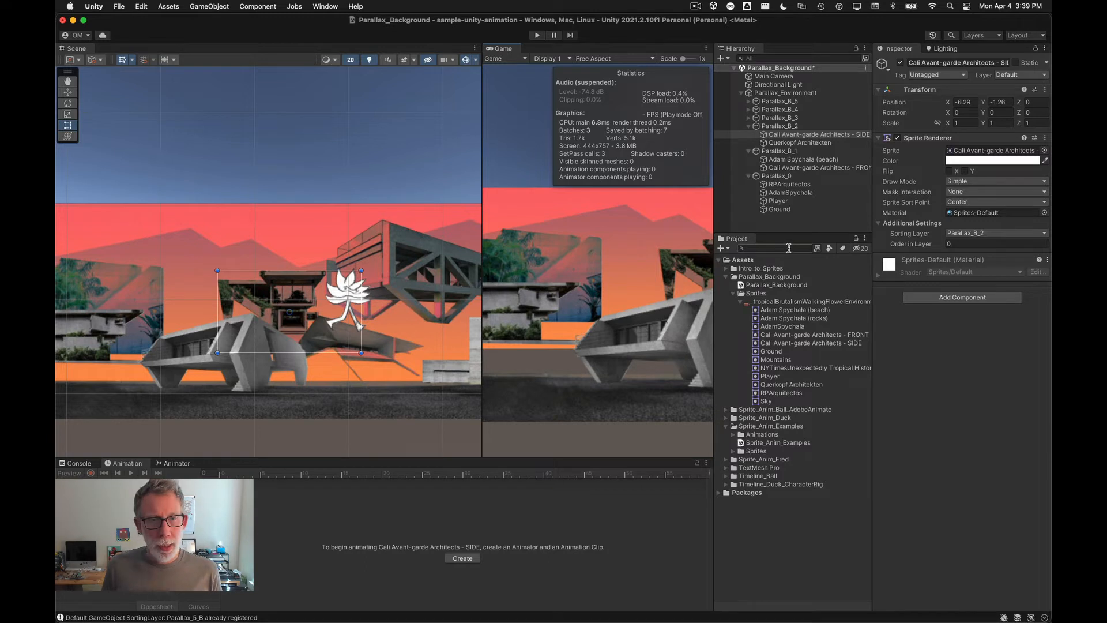
click(185, 357)
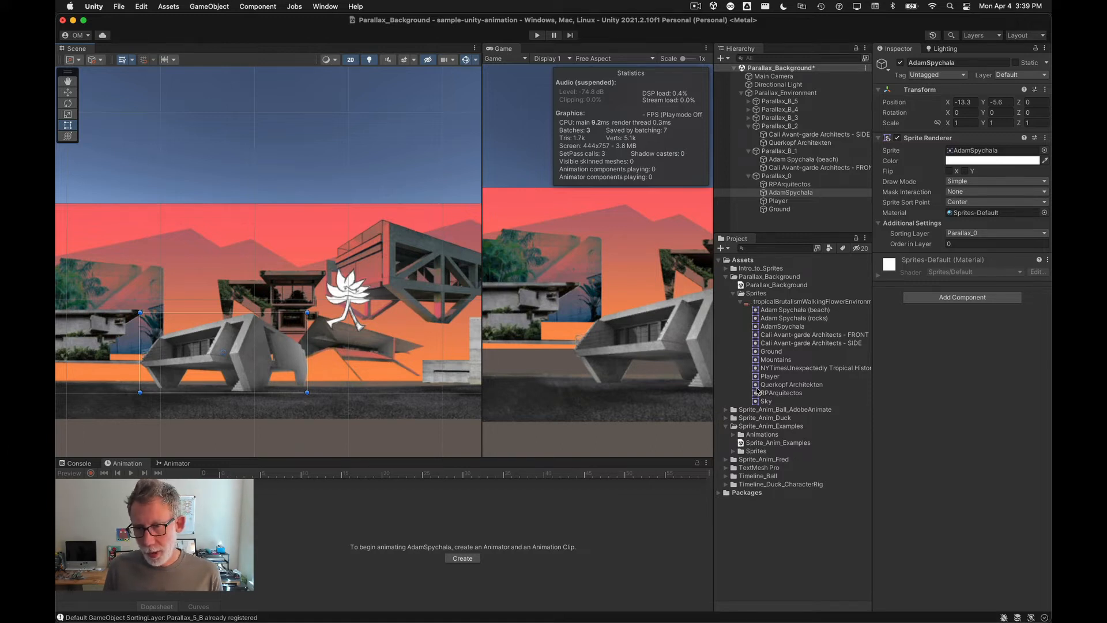
click(767, 302)
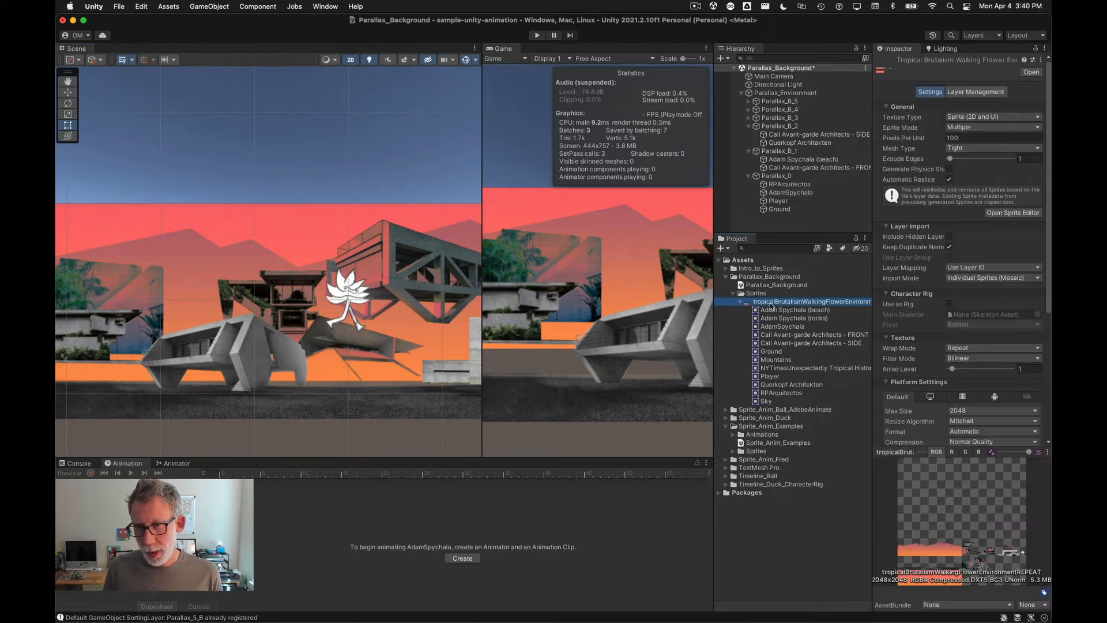
click(1020, 215)
Step: Switch to Custom Physics Shape mode and generate an outline for the AdamSpychala sprite
scroll(457, 541, up, 10)
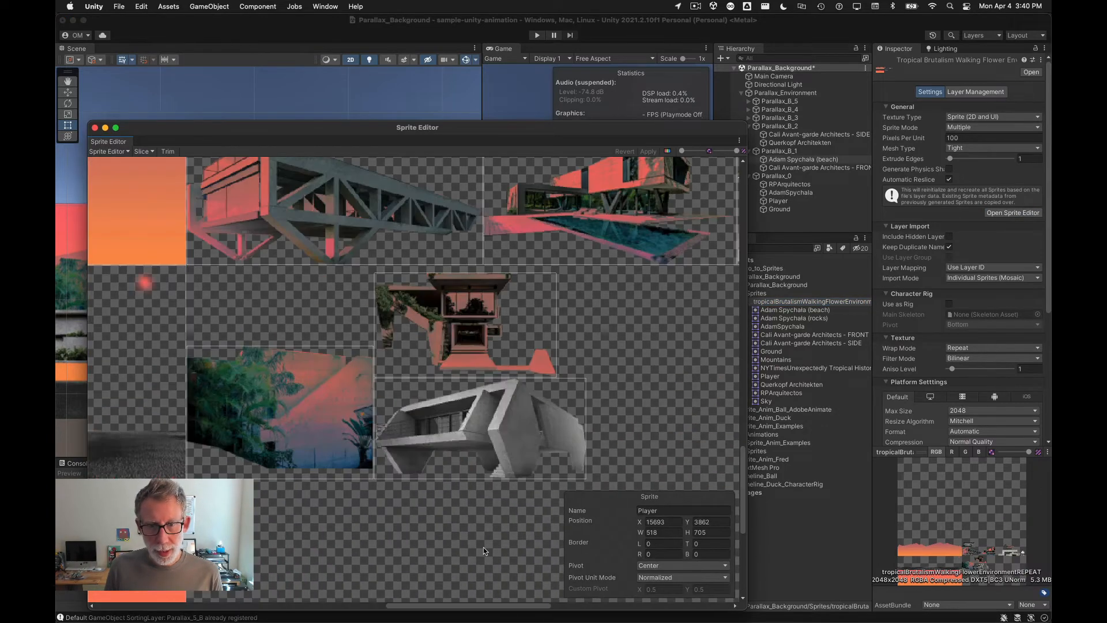
scroll(447, 421, down, 8)
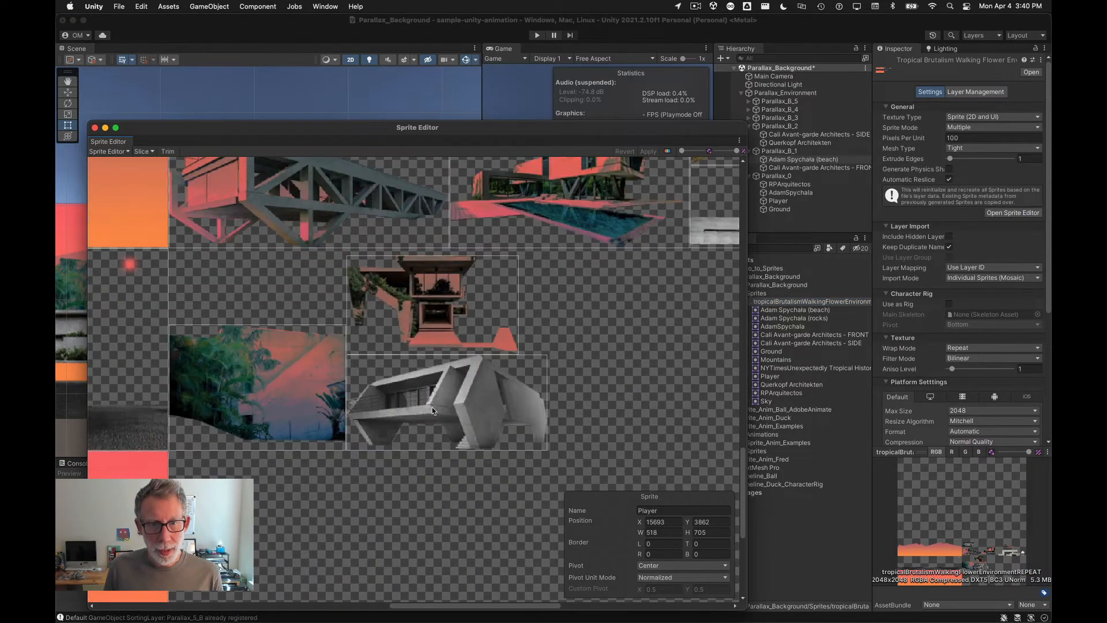
click(439, 398)
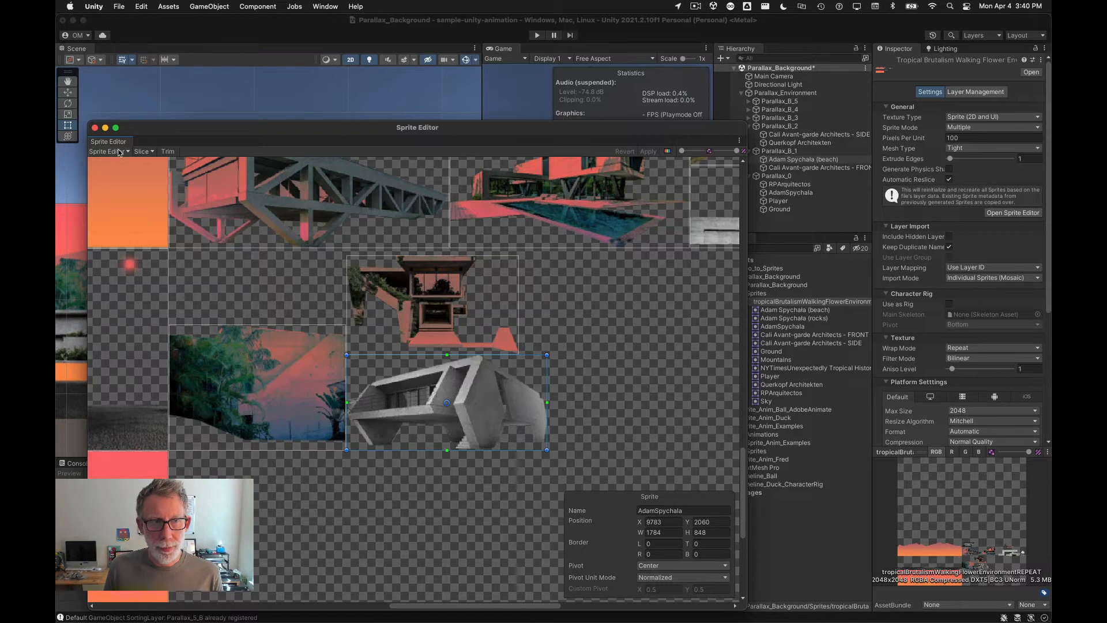
click(127, 152)
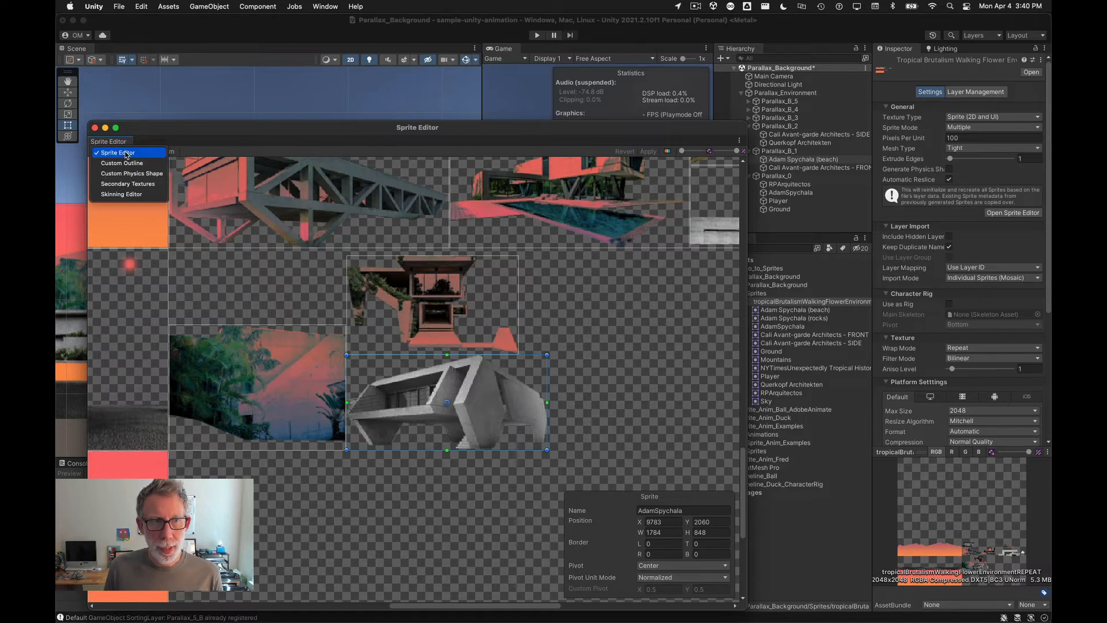
click(148, 173)
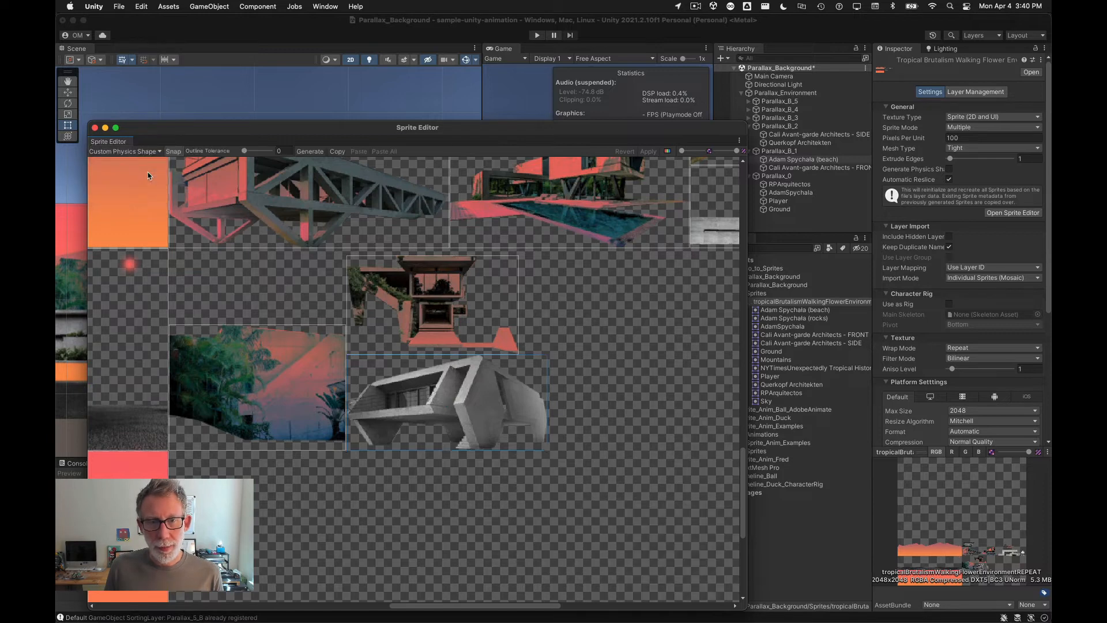
scroll(487, 499, up, 3)
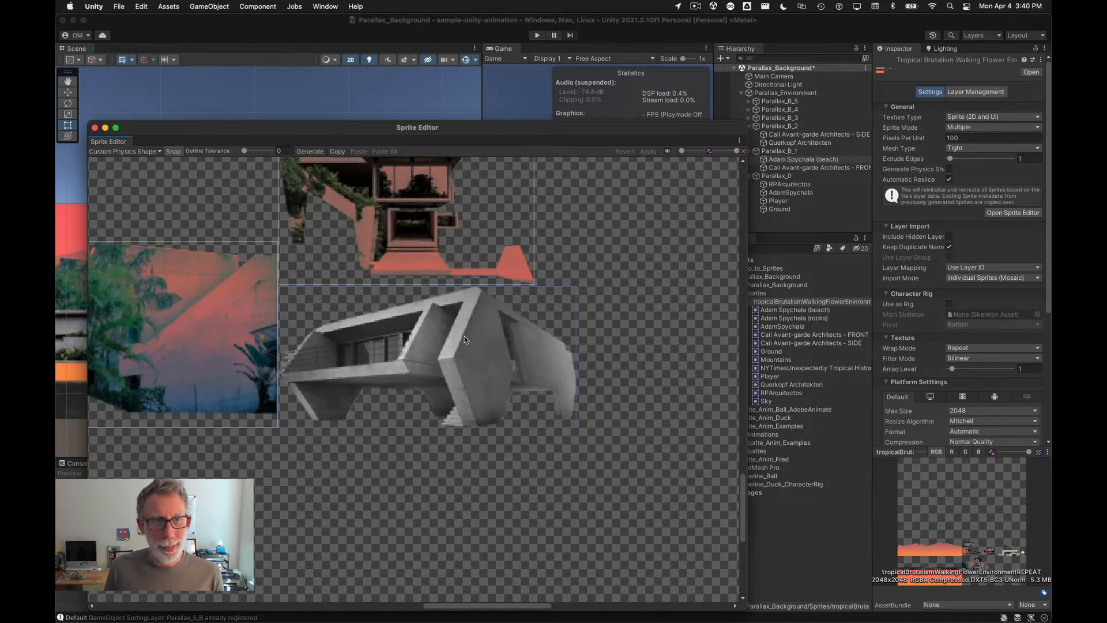
click(310, 151)
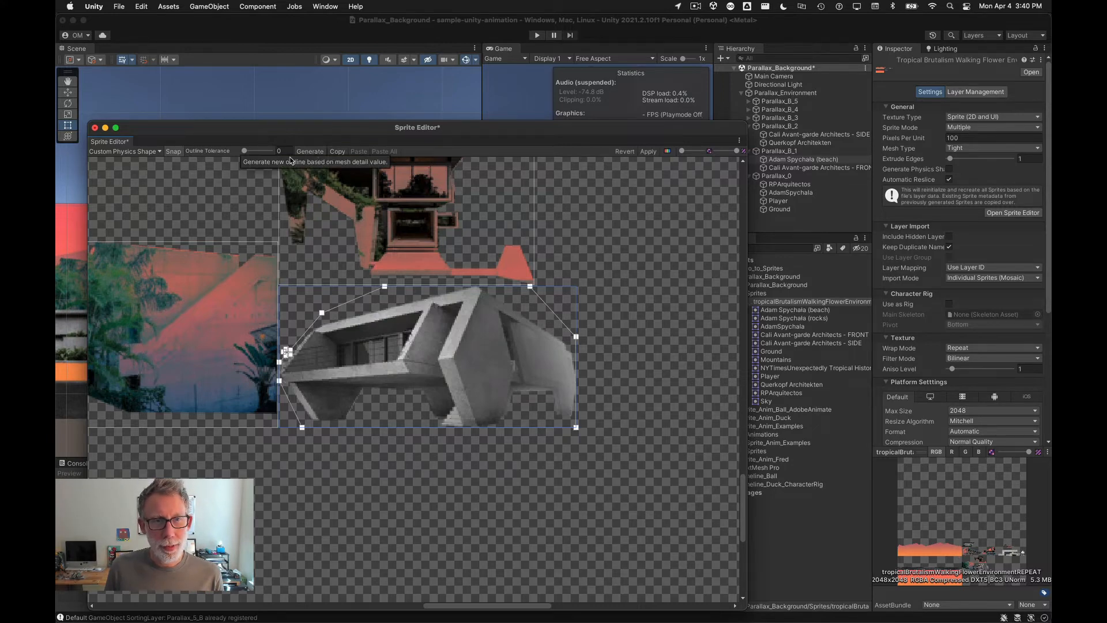
click(124, 151)
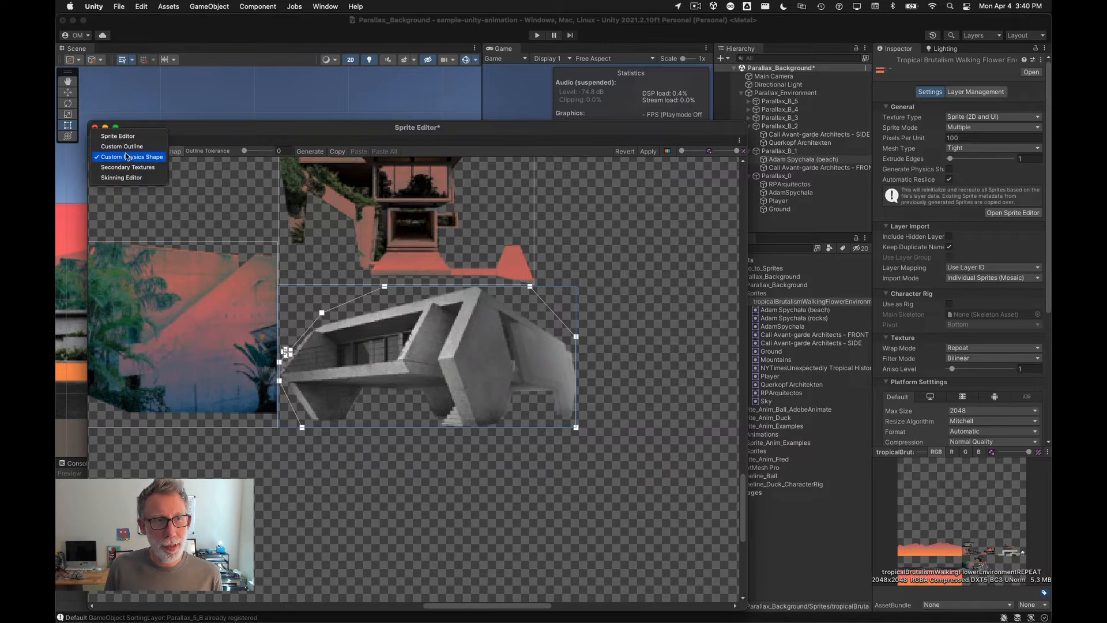
click(340, 165)
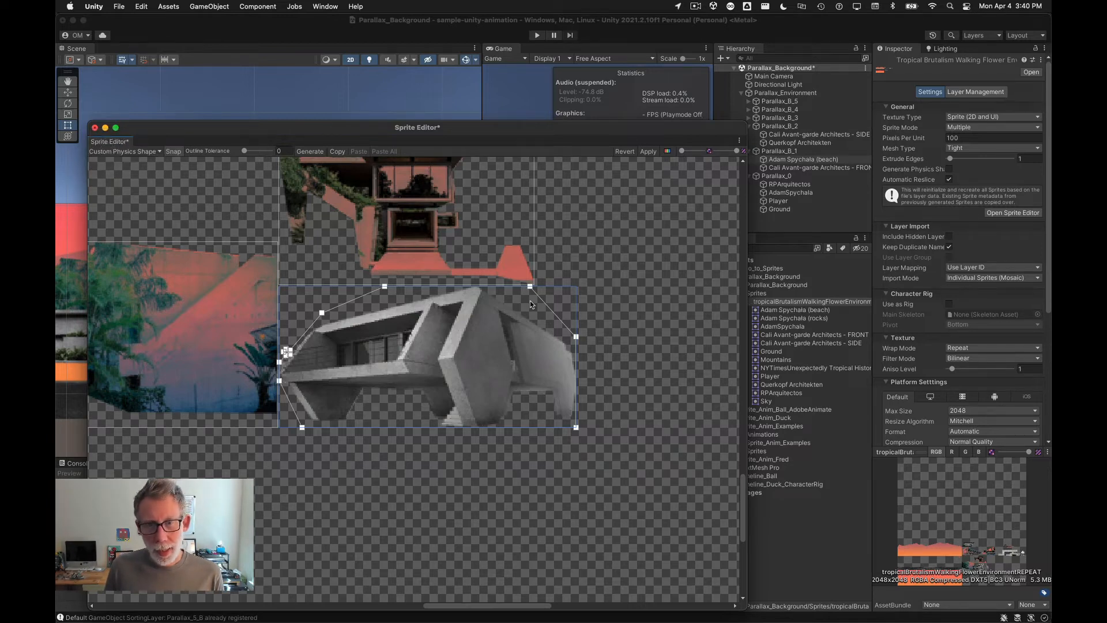
drag(531, 290, 484, 290)
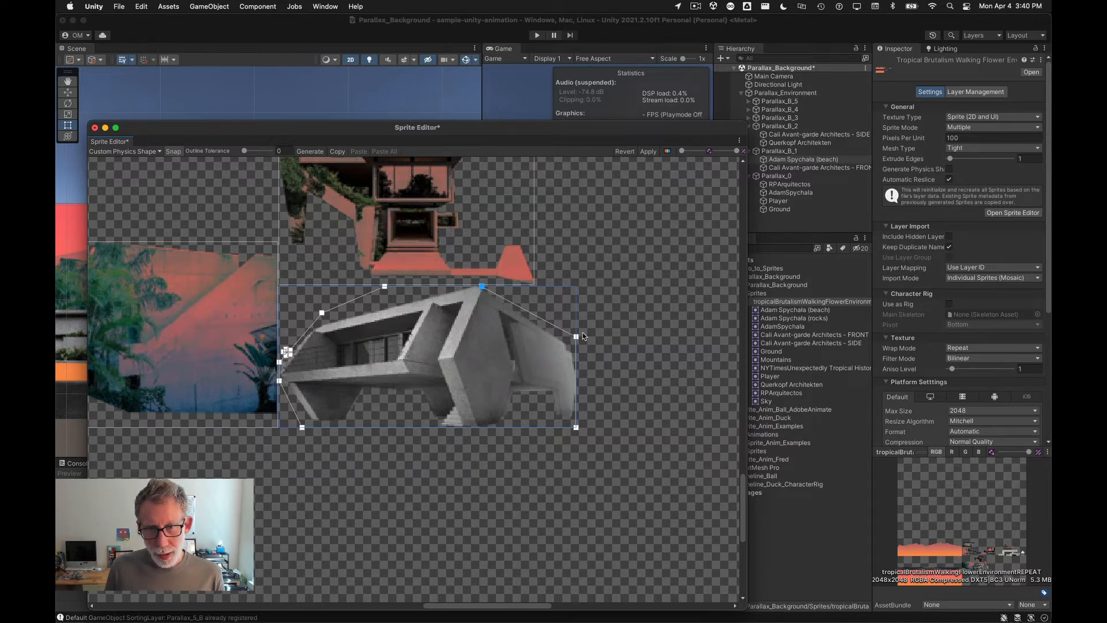
drag(576, 337, 573, 346)
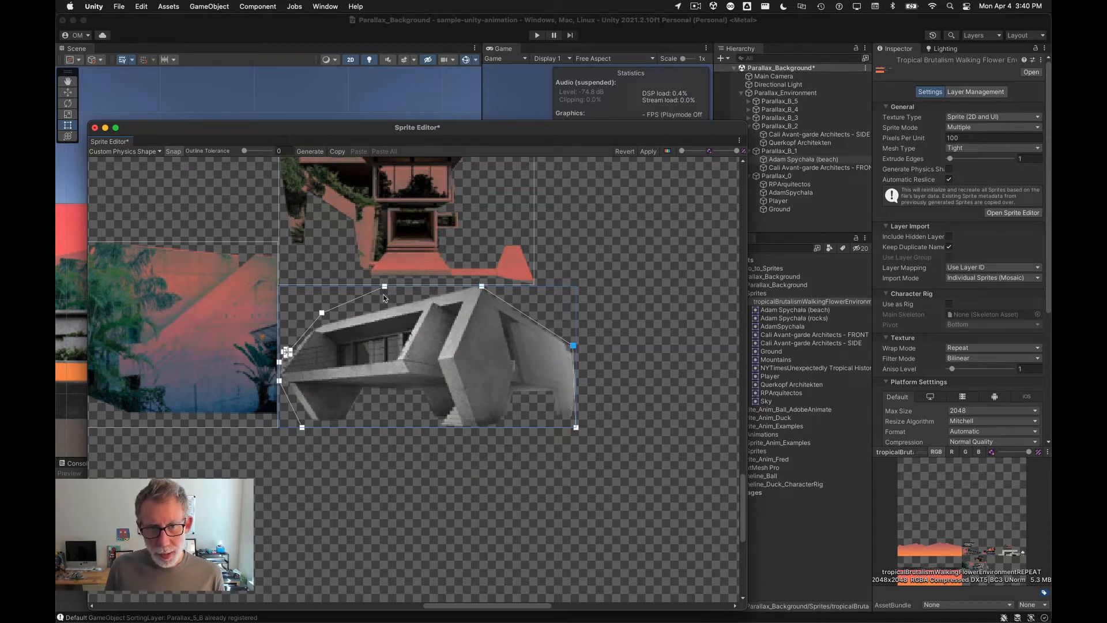
drag(385, 287, 376, 306)
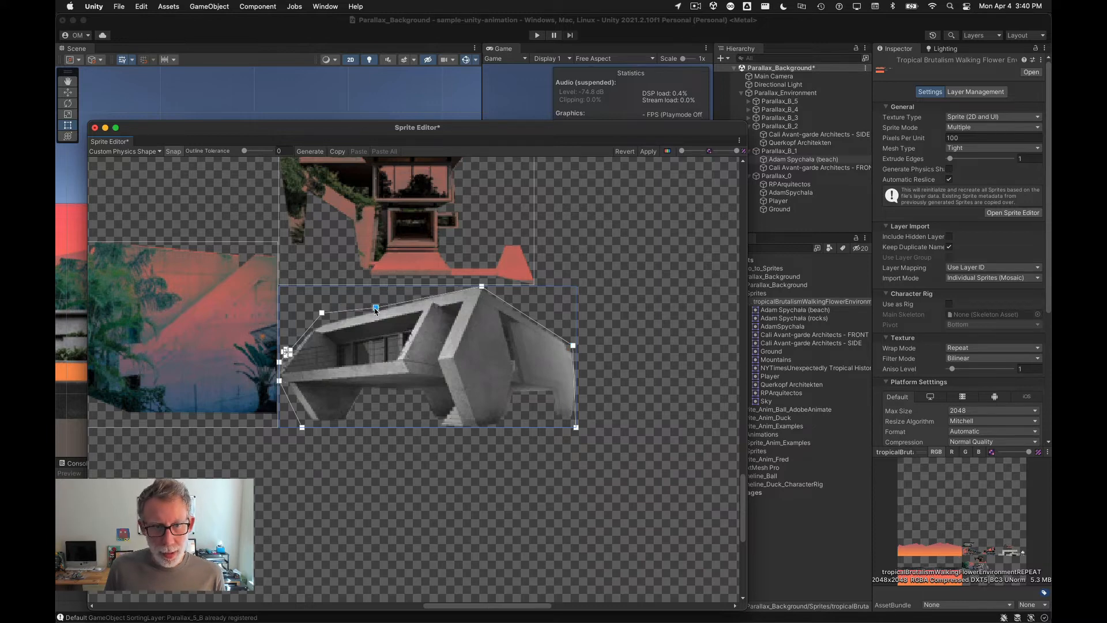
Step: Delete the extra cluster of outline points at the building's left corner and one point along its upper edge
scroll(280, 369, up, 3)
scroll(283, 357, up, 2)
scroll(283, 357, down, 2)
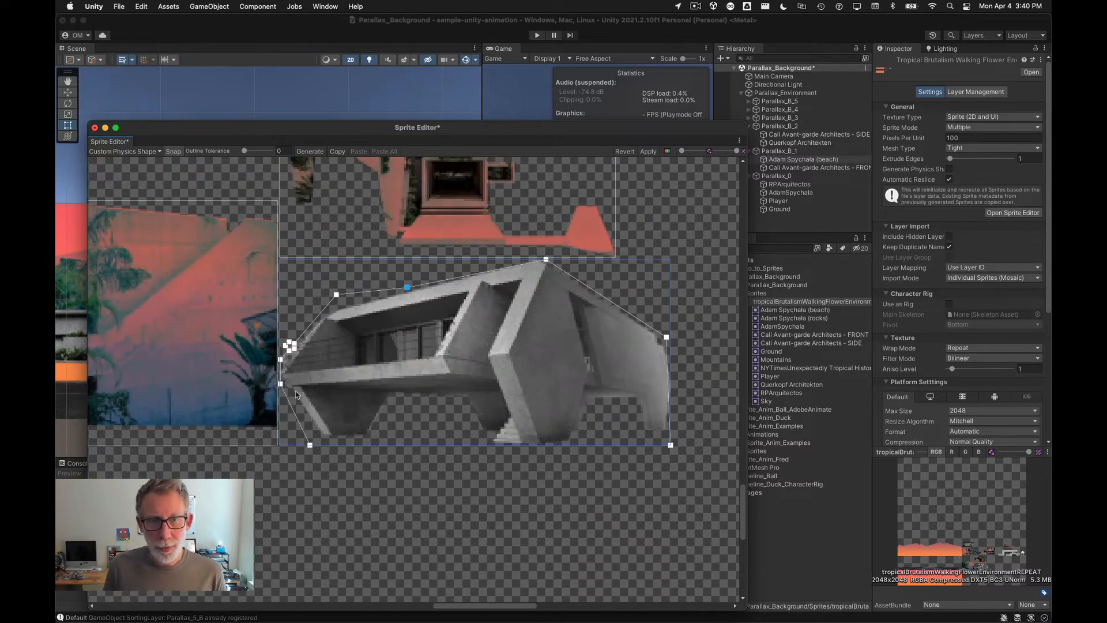
scroll(285, 352, up, 1)
scroll(686, 412, up, 1)
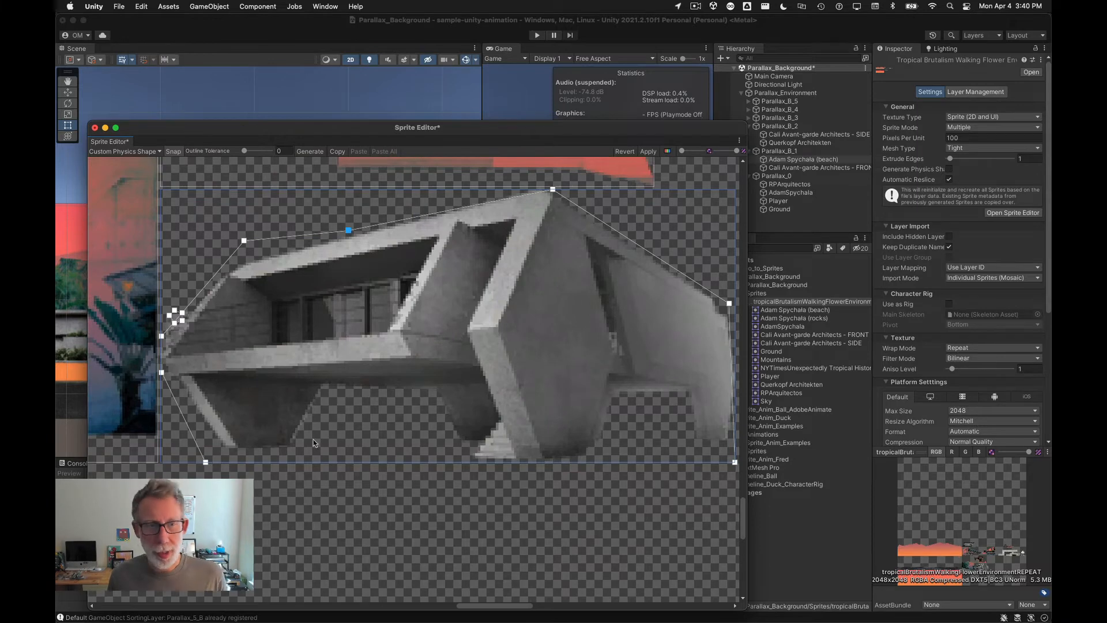
scroll(313, 436, down, 1)
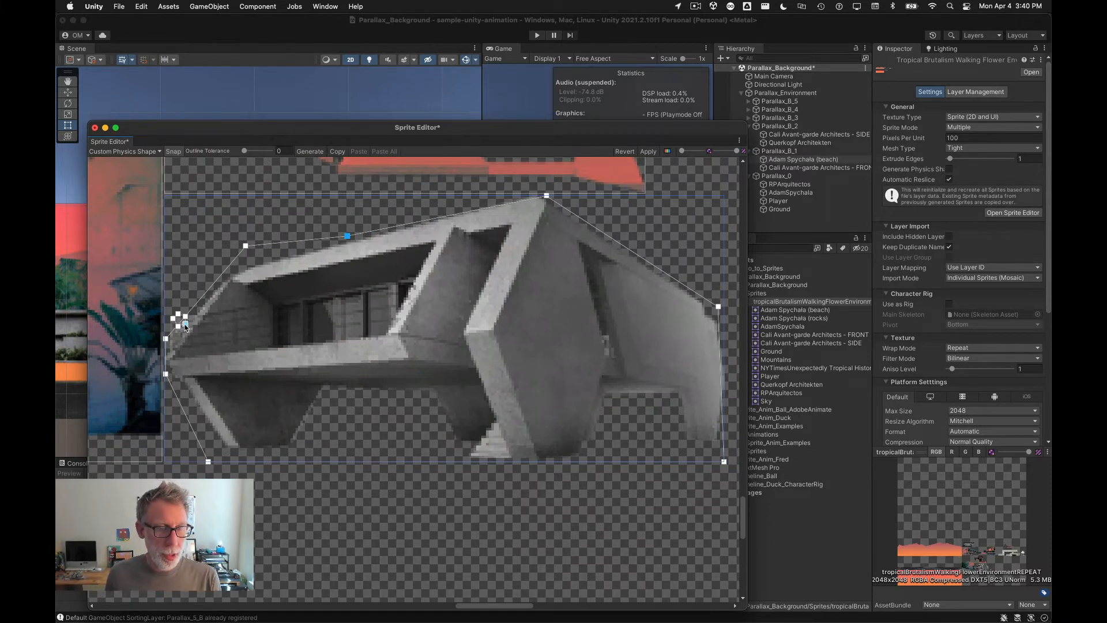
scroll(184, 325, up, 6)
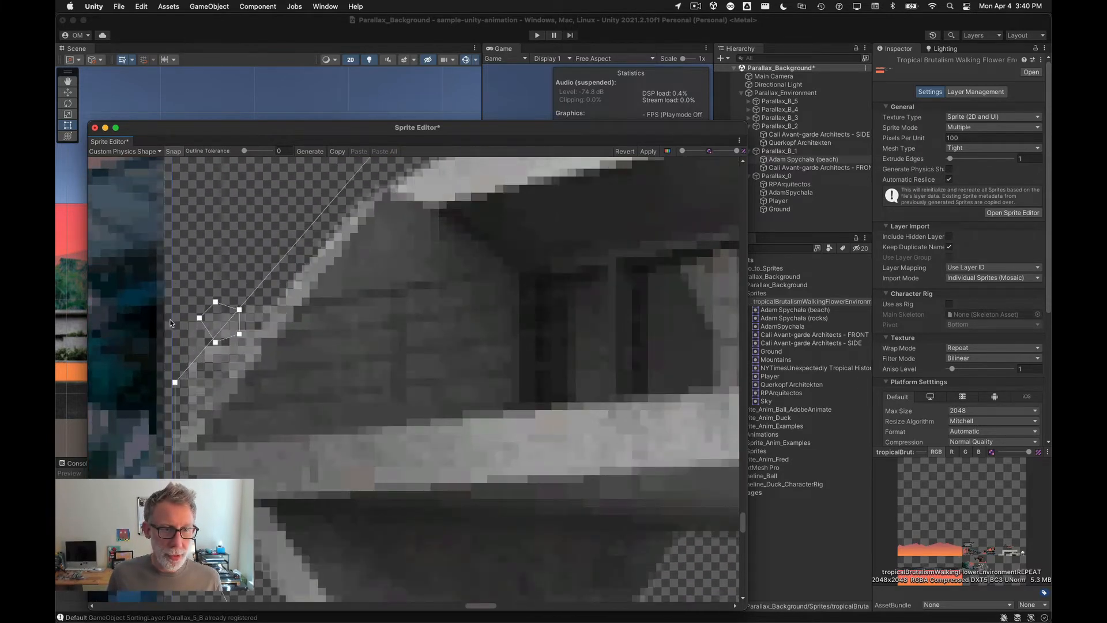
click(216, 301)
shift+click(215, 342)
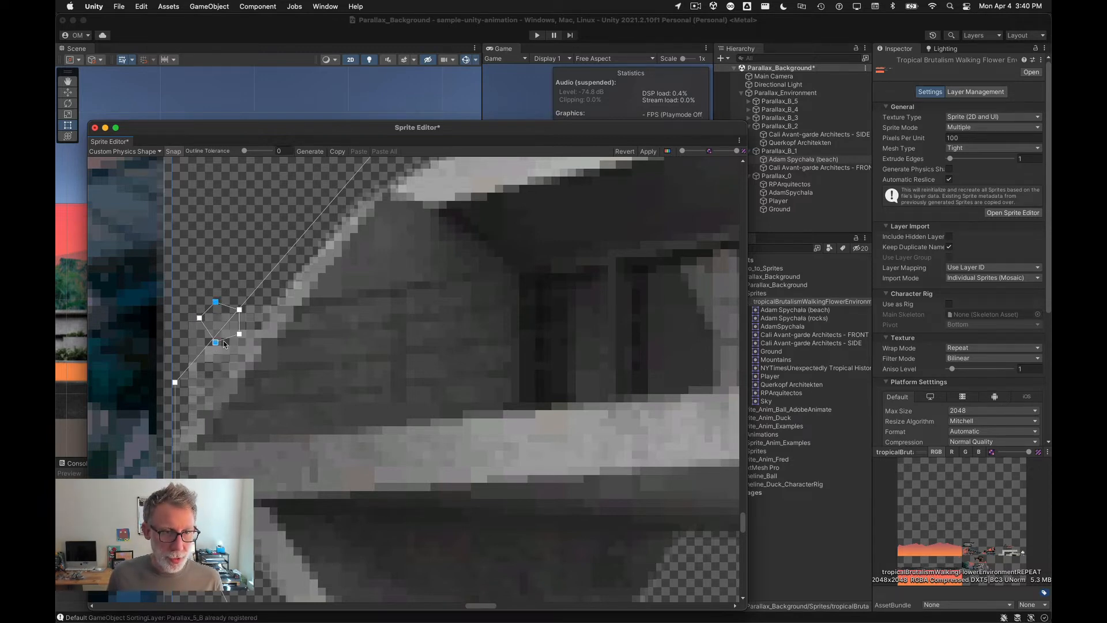
shift+click(239, 335)
shift+click(239, 310)
key(super+BackSpace)
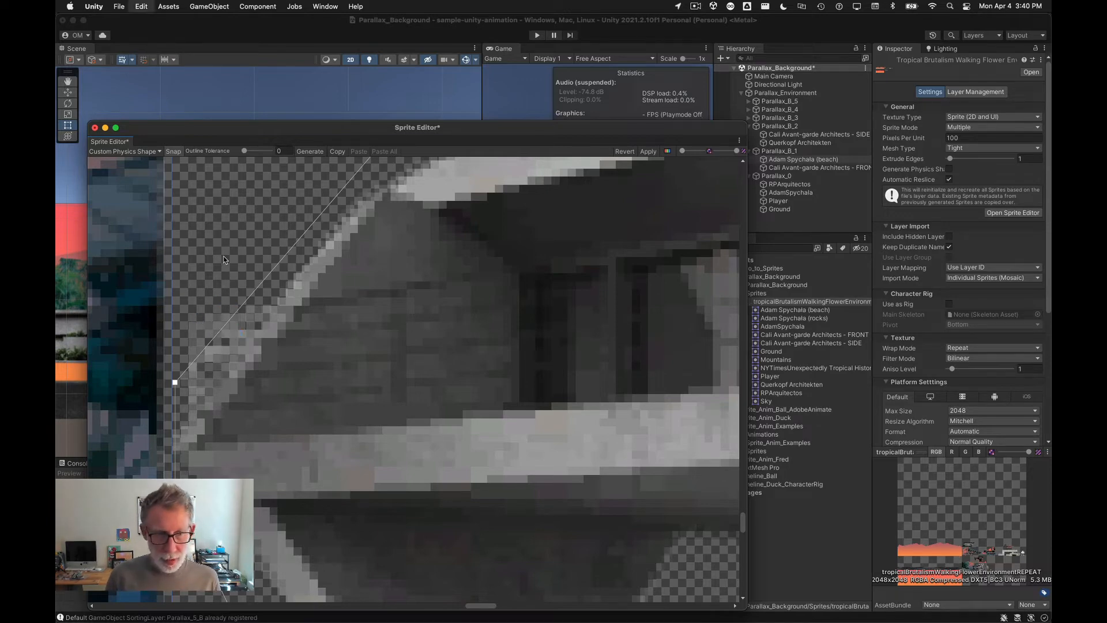
scroll(220, 339, down, 10)
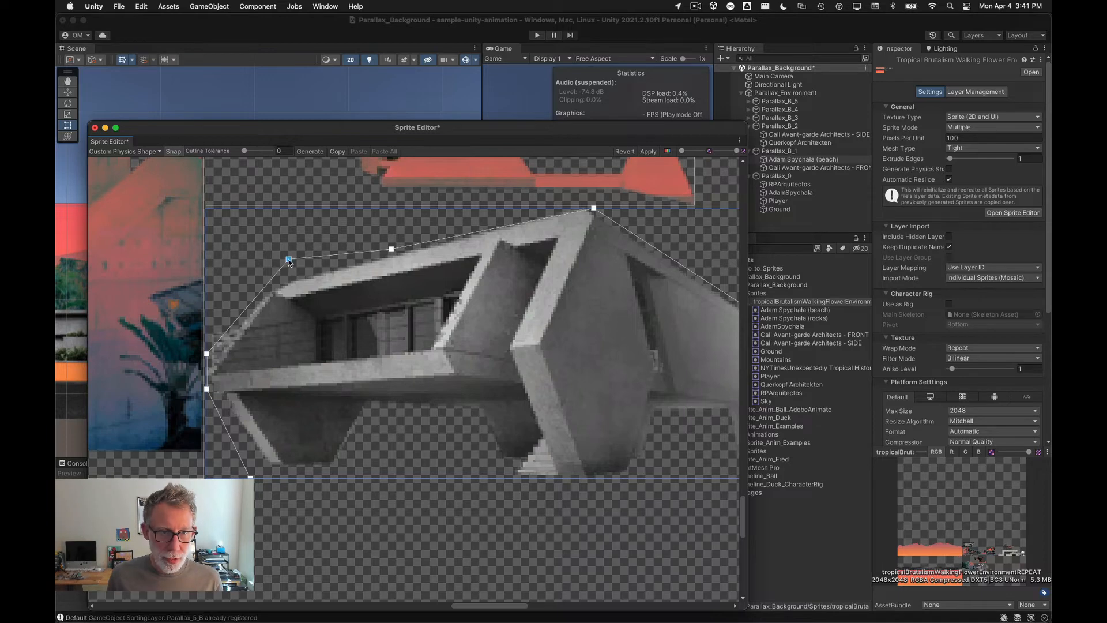
key(super+BackSpace)
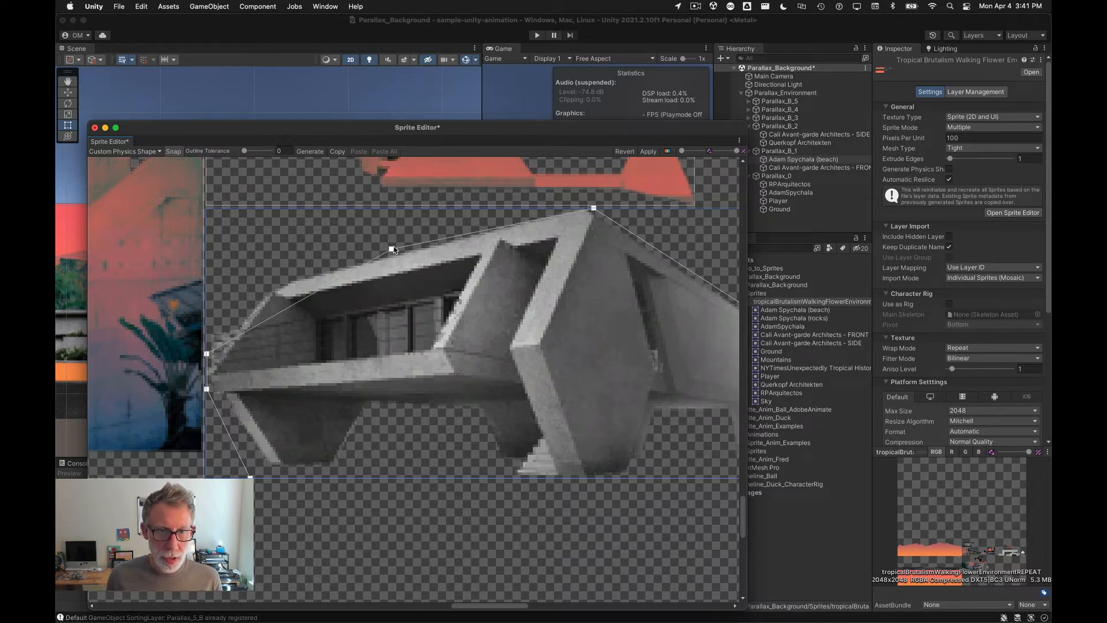
Step: Reshape the outline's upper-left, left and right points to follow the building's edges
drag(393, 250, 278, 288)
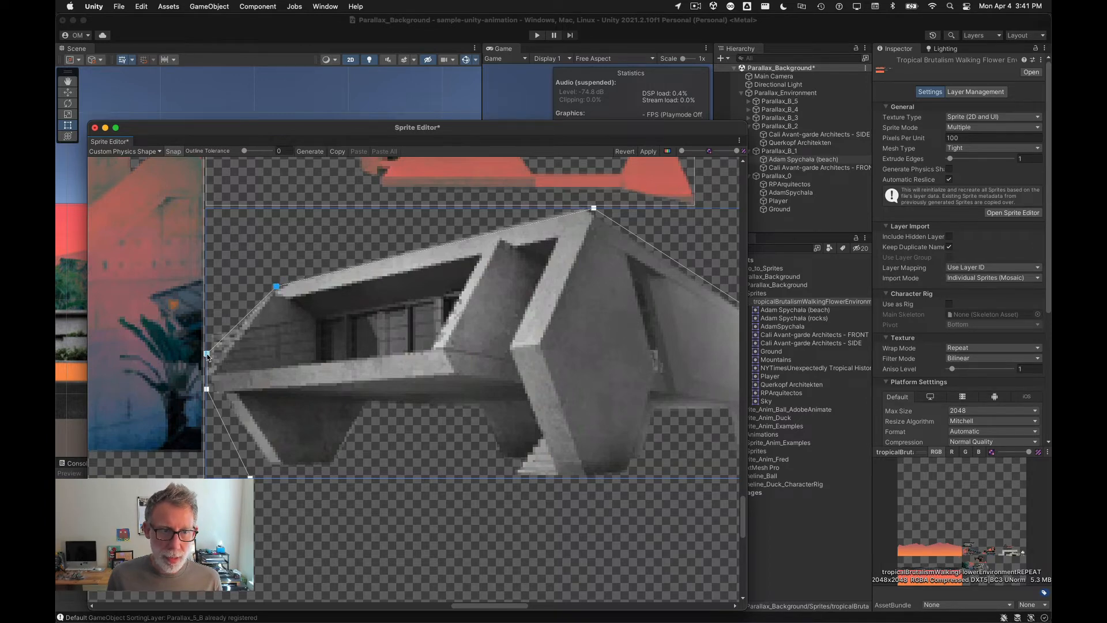
mouse_move(207, 353)
mouse_down()
mouse_move(241, 328)
mouse_move(224, 356)
mouse_move(213, 335)
mouse_up()
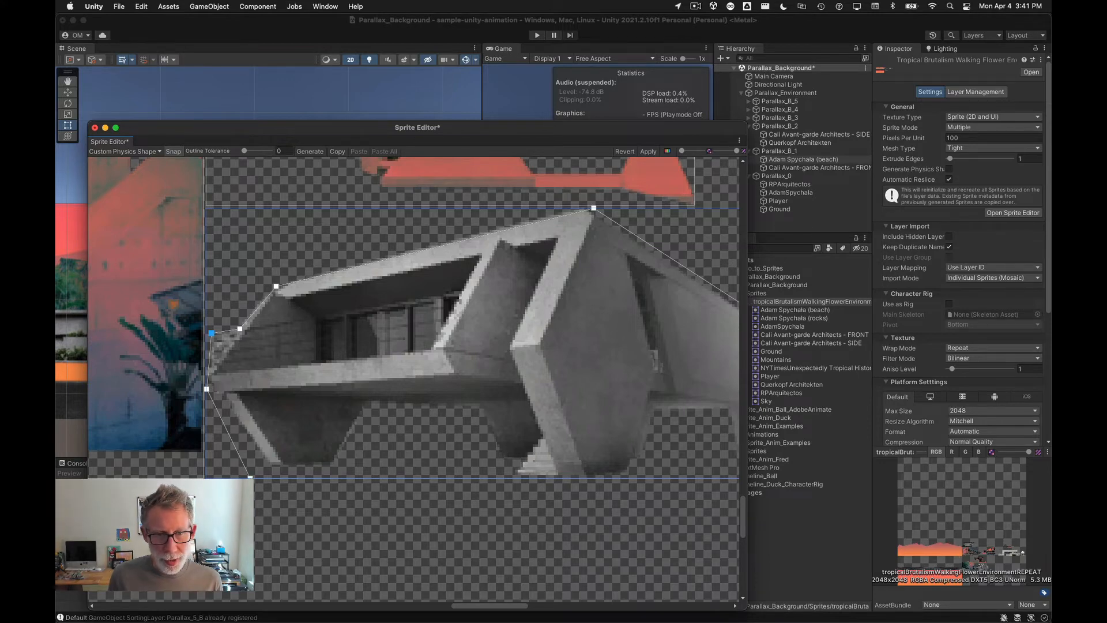
scroll(249, 477, down, 3)
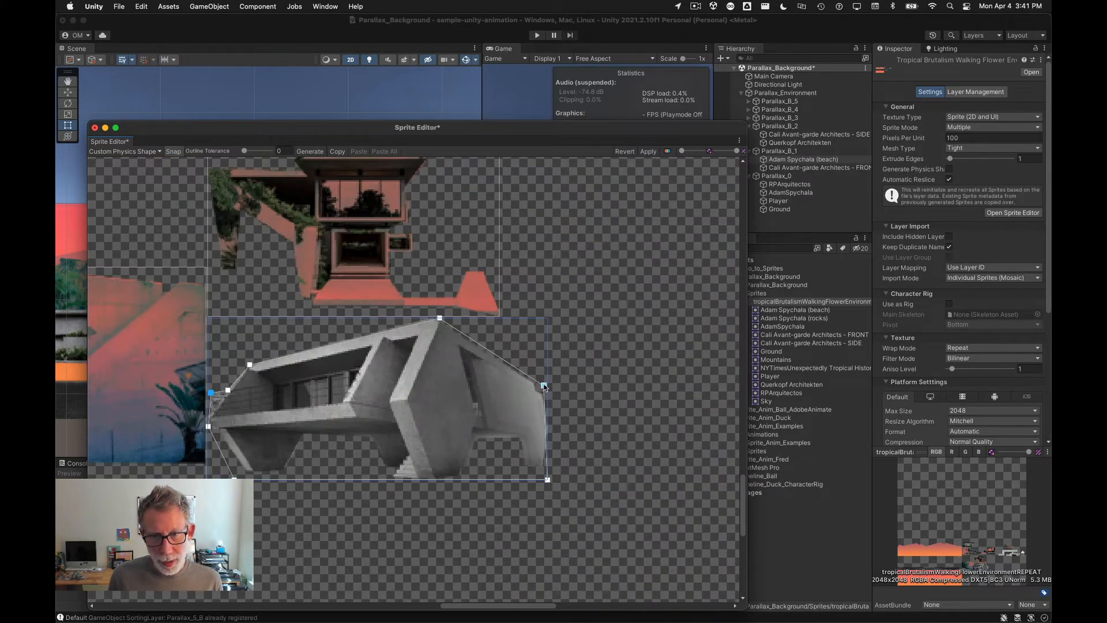
drag(544, 385, 545, 391)
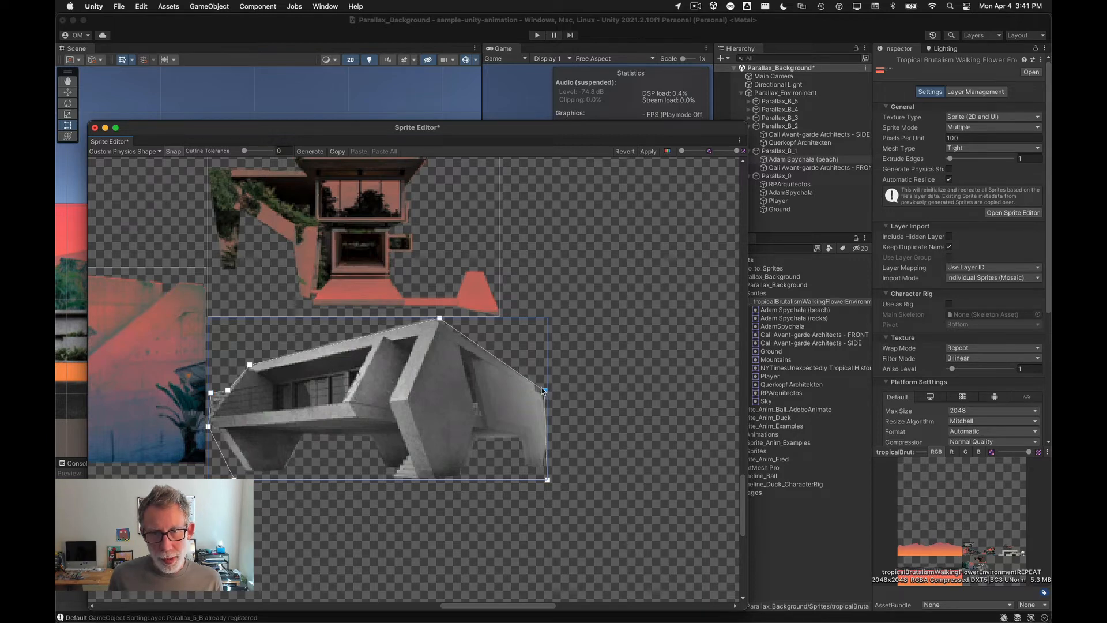
click(438, 318)
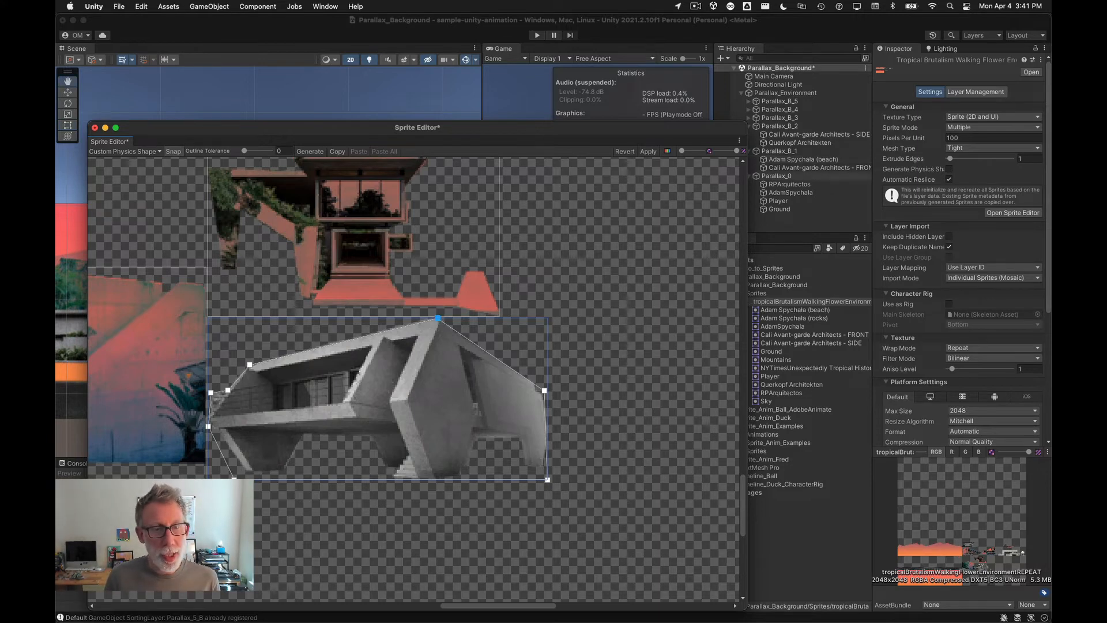
middle_drag(207, 544, 311, 545)
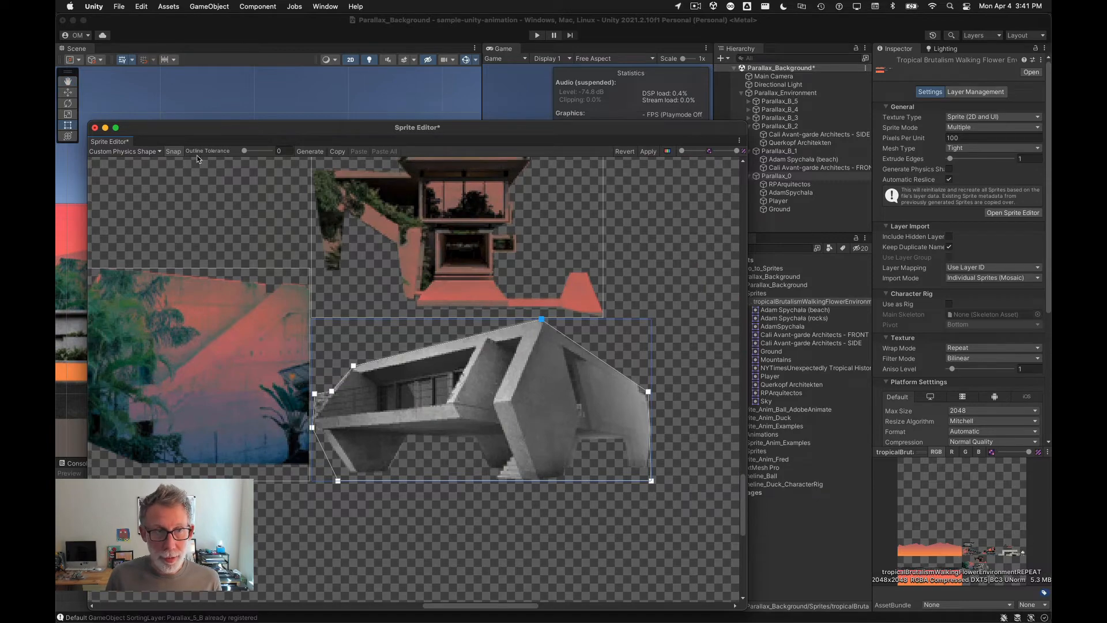
Step: Select the long concrete building sprite beside the flower figure and generate its physics shape outline
drag(187, 128, 275, 117)
scroll(450, 365, down, 15)
scroll(583, 329, up, 5)
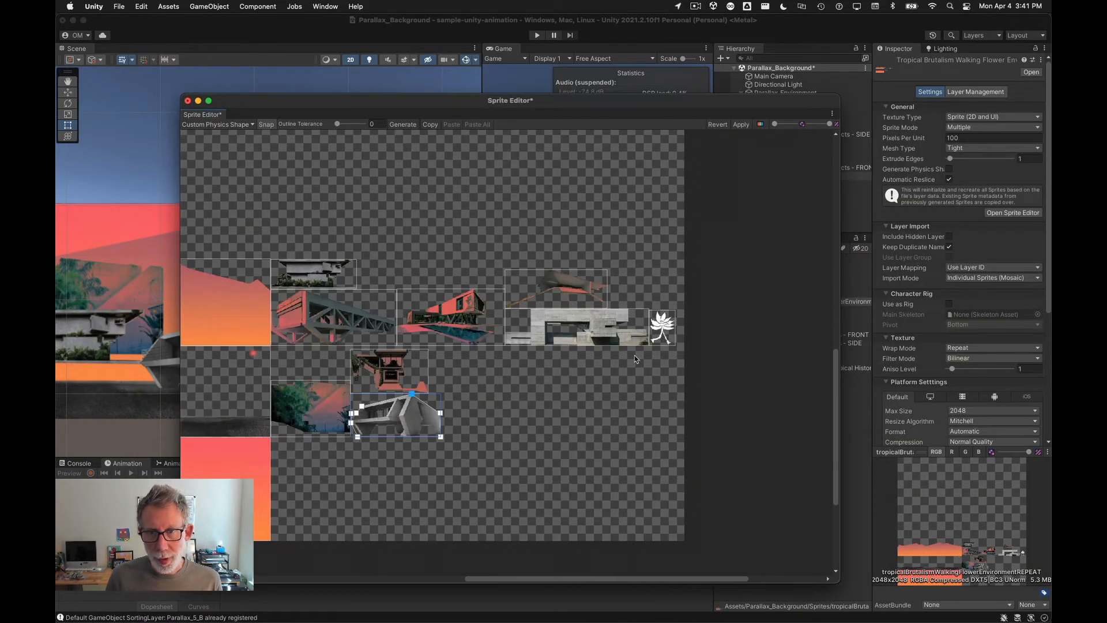
scroll(634, 358, up, 8)
click(358, 310)
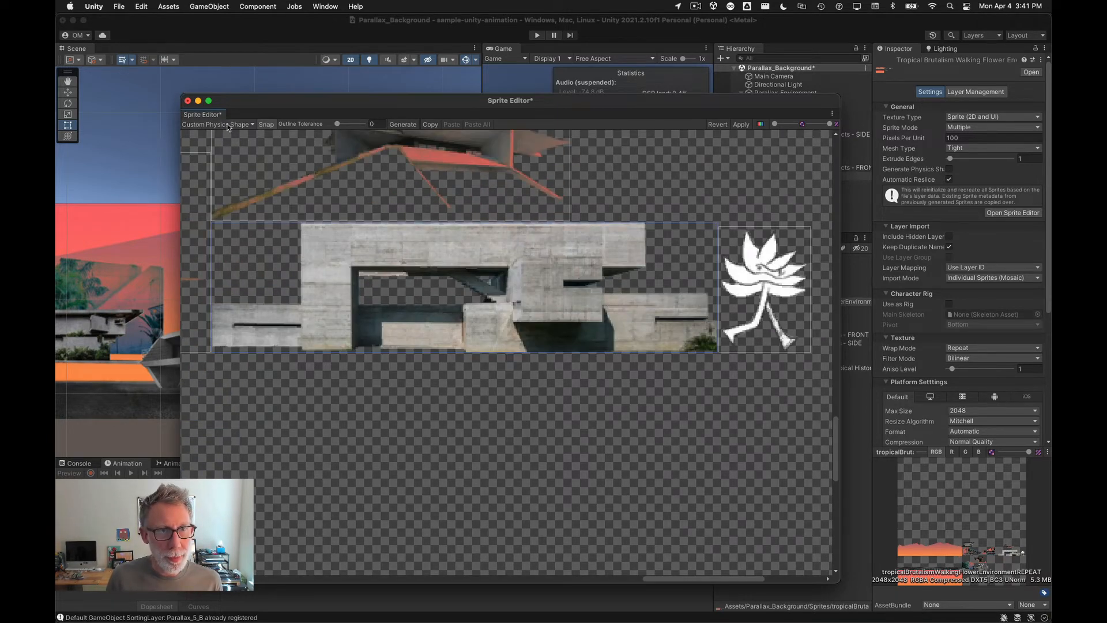
click(402, 125)
Step: Remove the stray interior outline points and reshape the left side of the concrete building's physics shape
scroll(310, 276, up, 1)
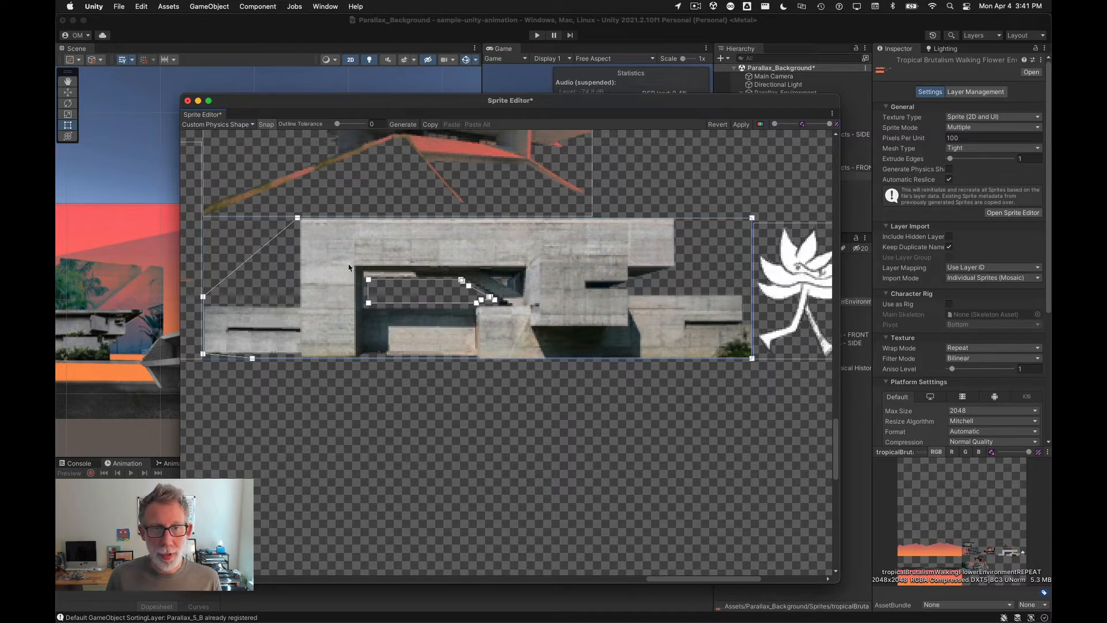
drag(353, 266, 553, 325)
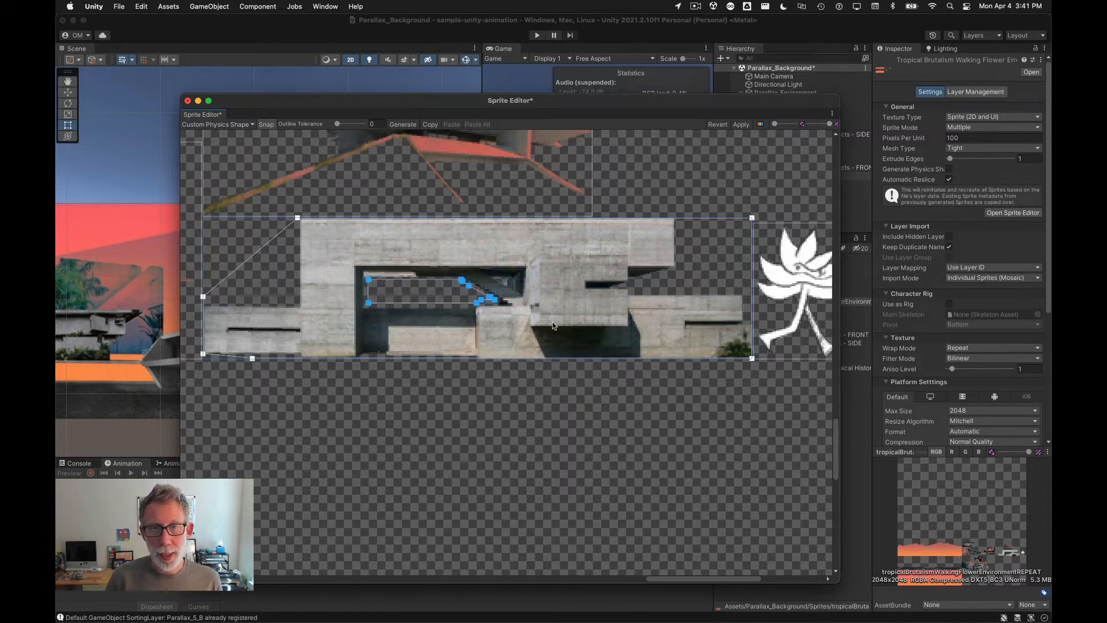
key(Delete)
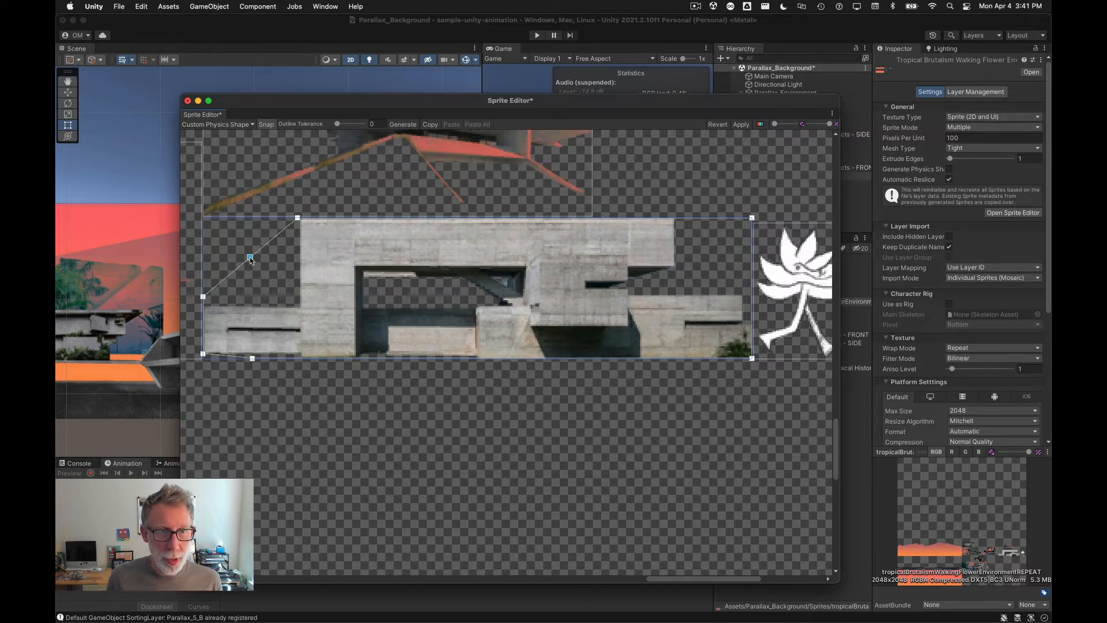
drag(250, 258, 300, 308)
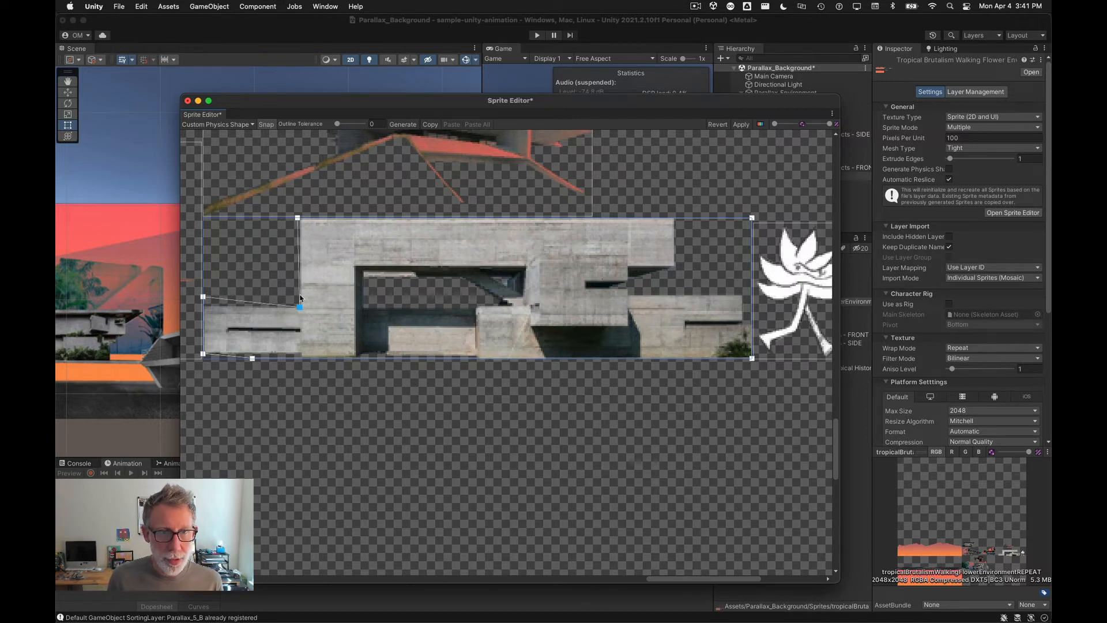
scroll(290, 219, up, 5)
drag(302, 226, 304, 225)
scroll(367, 399, down, 6)
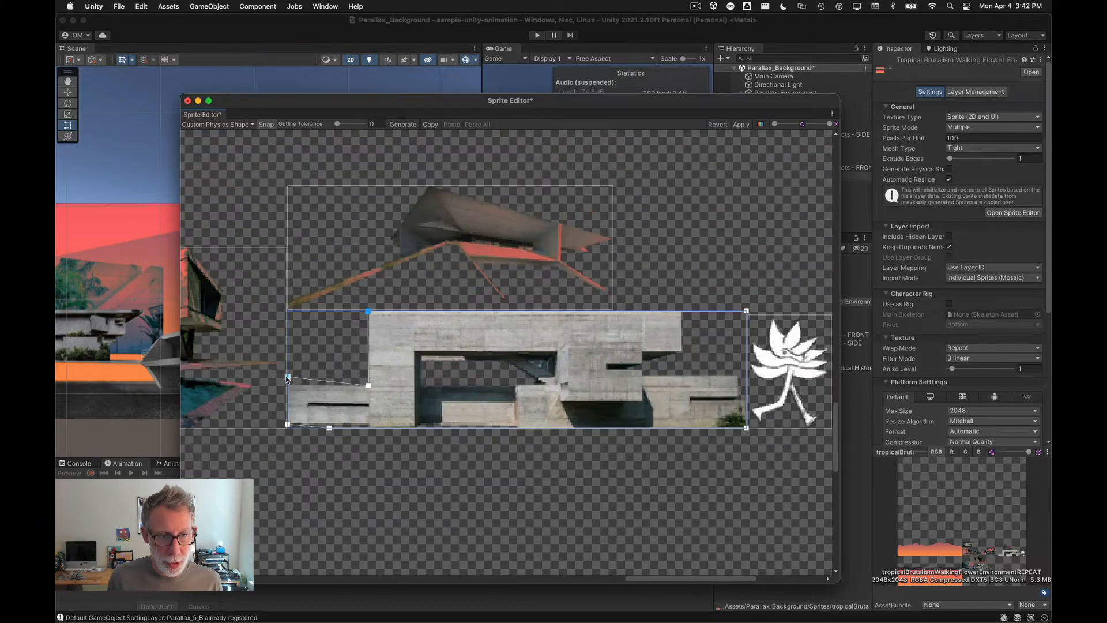
drag(287, 376, 282, 383)
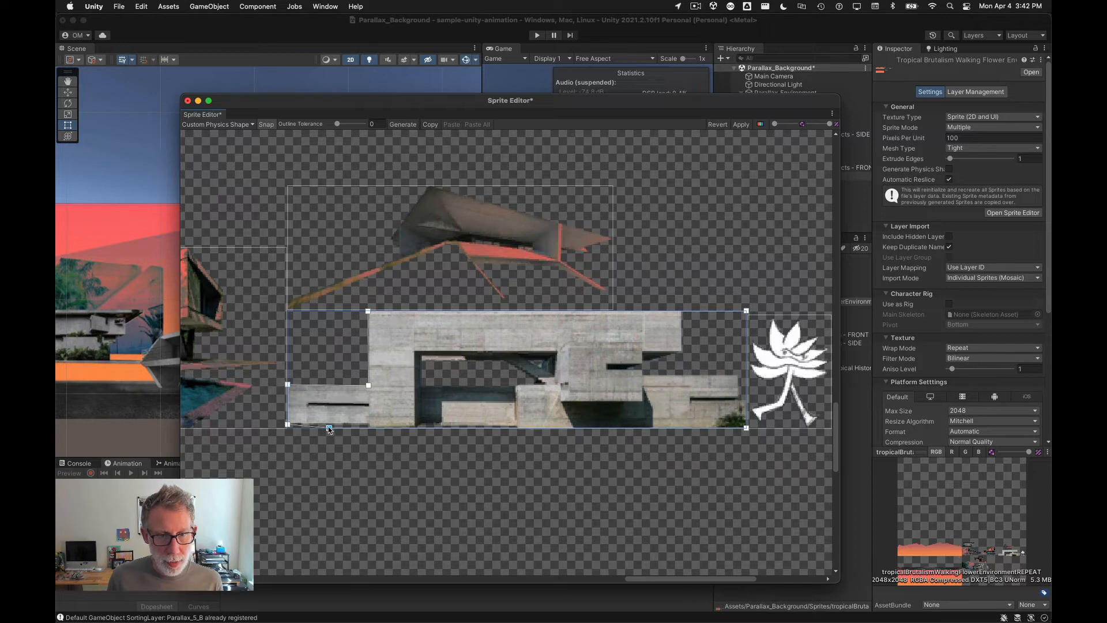
key(Delete)
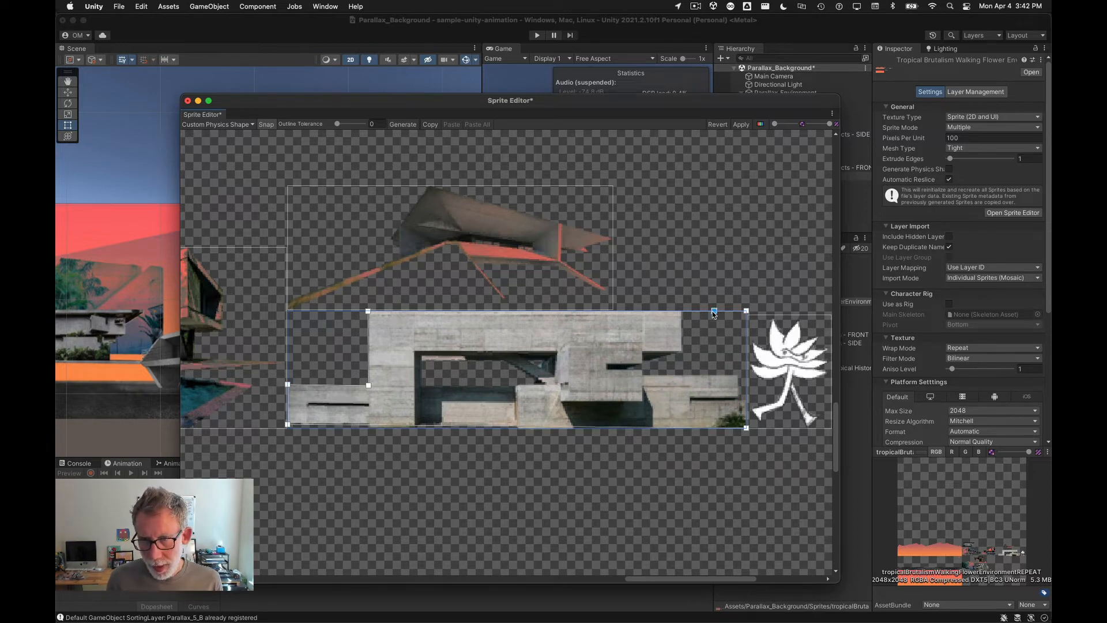
Step: Fit the physics shape's right end to the building's stepped profile by repositioning the top-right and corner points
drag(712, 310, 682, 374)
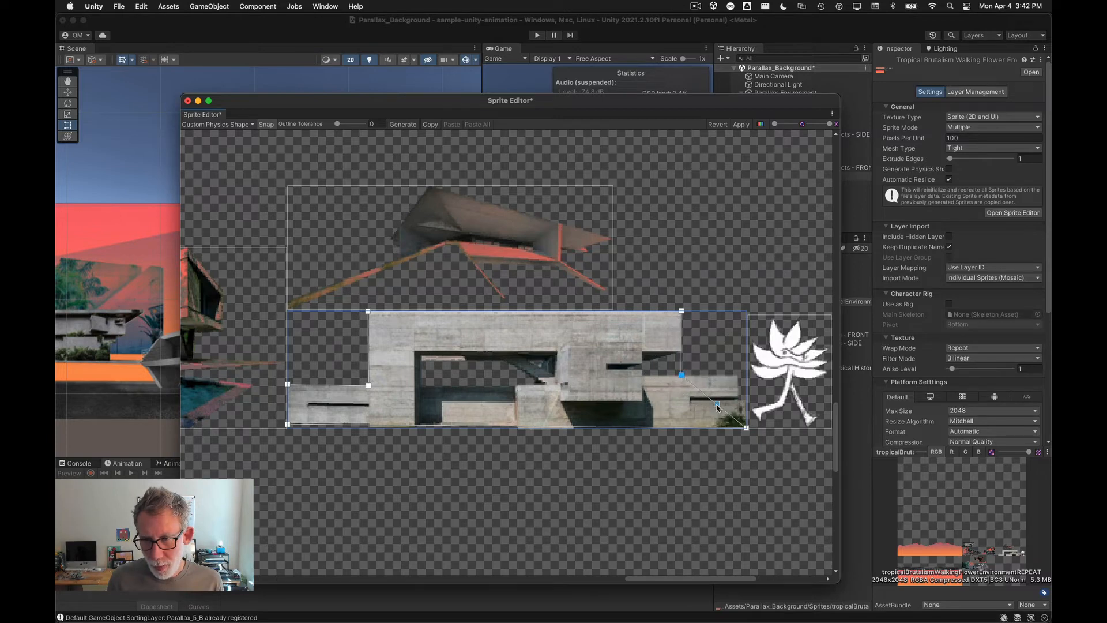
drag(717, 405, 738, 374)
click(740, 398)
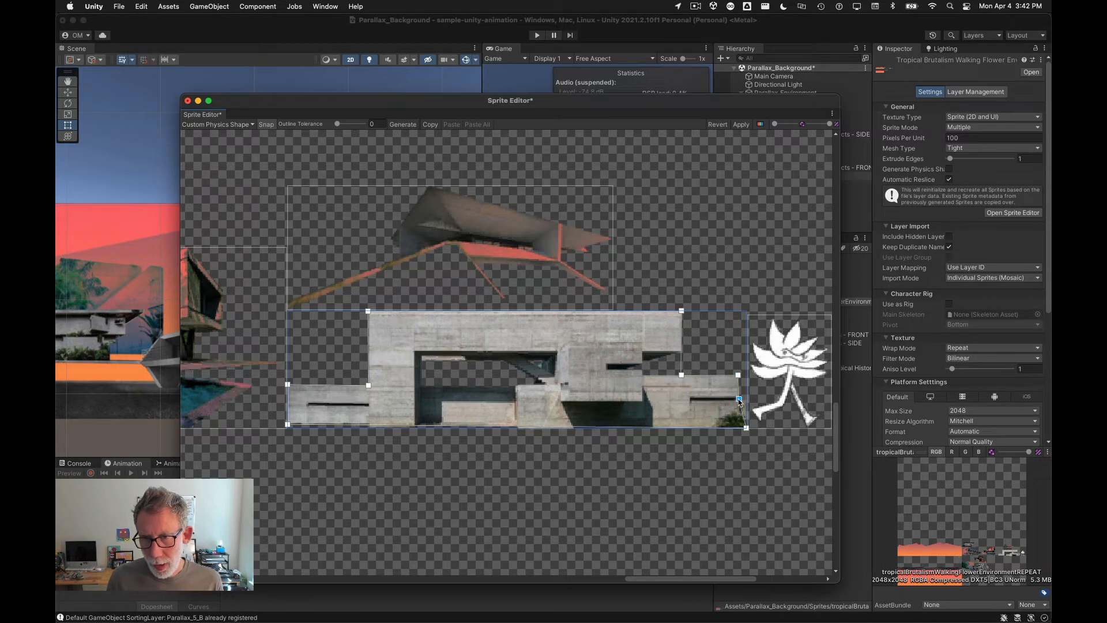
drag(738, 402, 746, 399)
scroll(746, 398, up, 5)
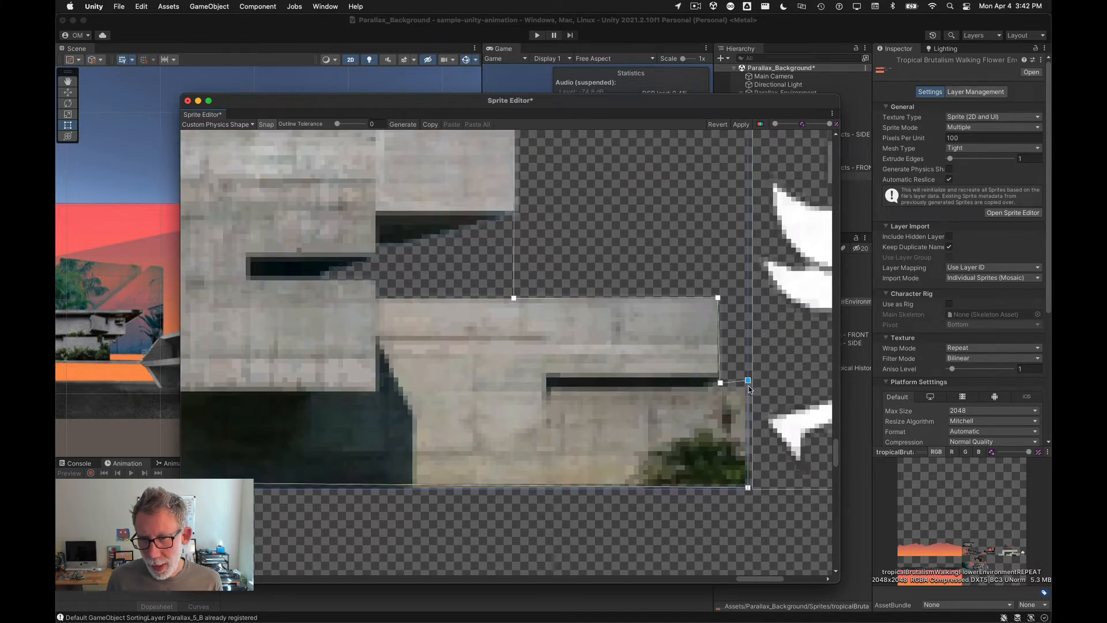
drag(748, 382, 718, 387)
click(720, 384)
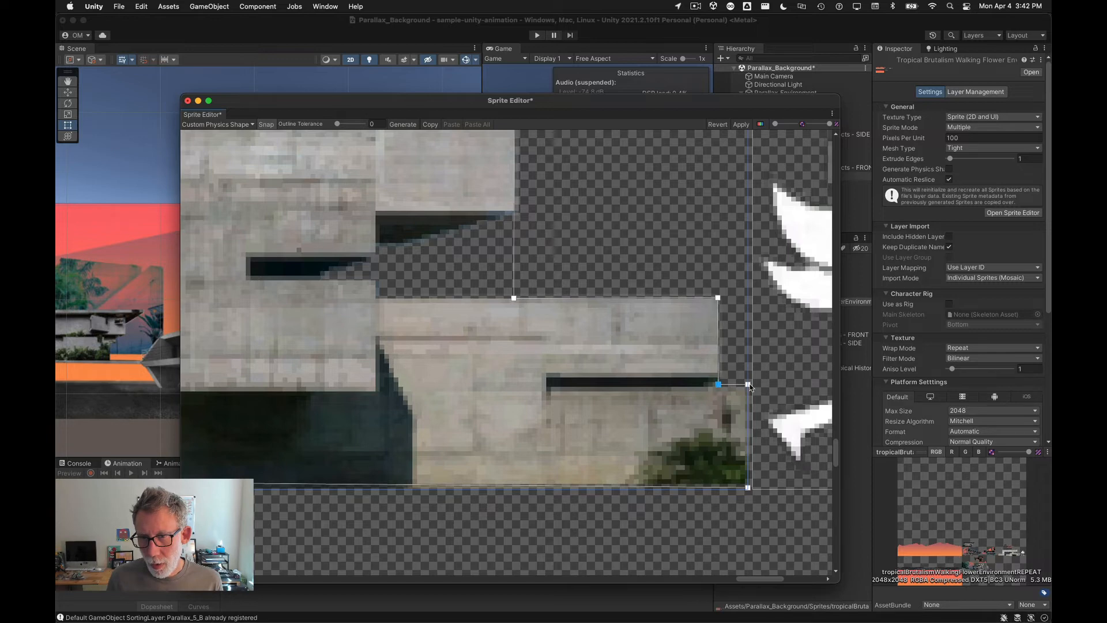
scroll(680, 388, down, 3)
scroll(611, 519, down, 4)
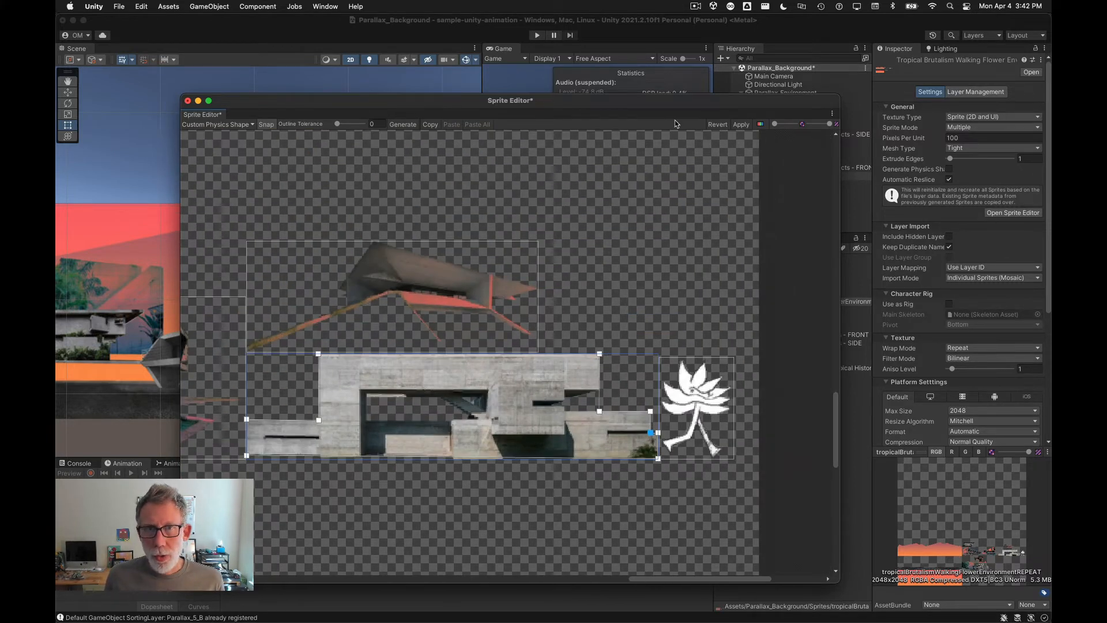
scroll(546, 332, down, 2)
scroll(545, 327, down, 2)
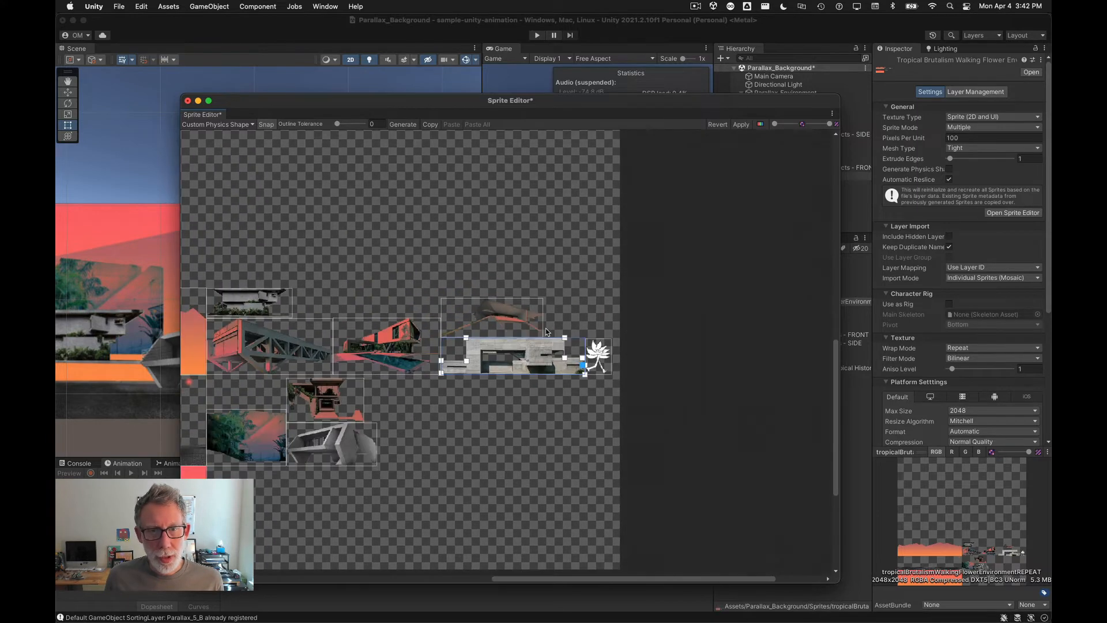
scroll(568, 360, down, 2)
scroll(569, 360, up, 2)
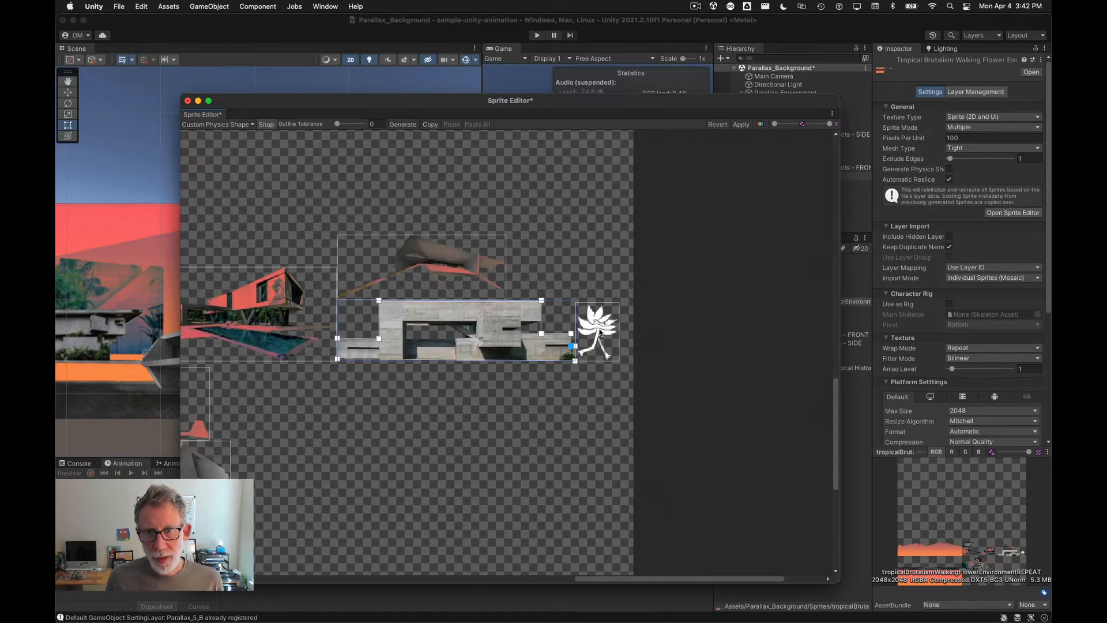
Step: Apply the concrete building's physics shape edits and close the Sprite Editor
scroll(545, 321, up, 2)
scroll(545, 322, down, 2)
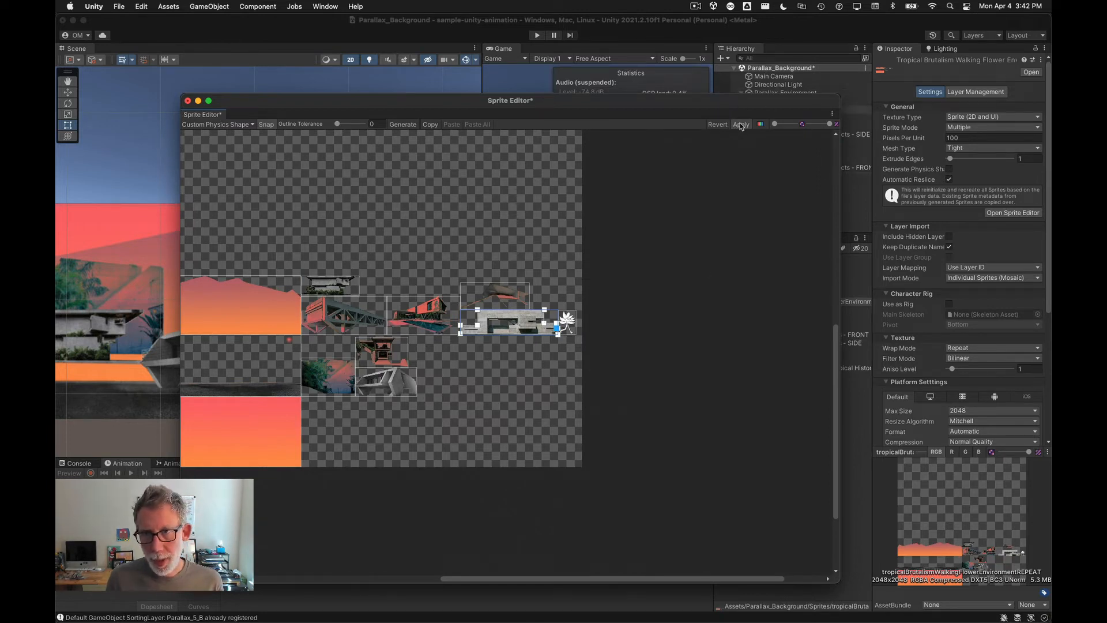
click(741, 125)
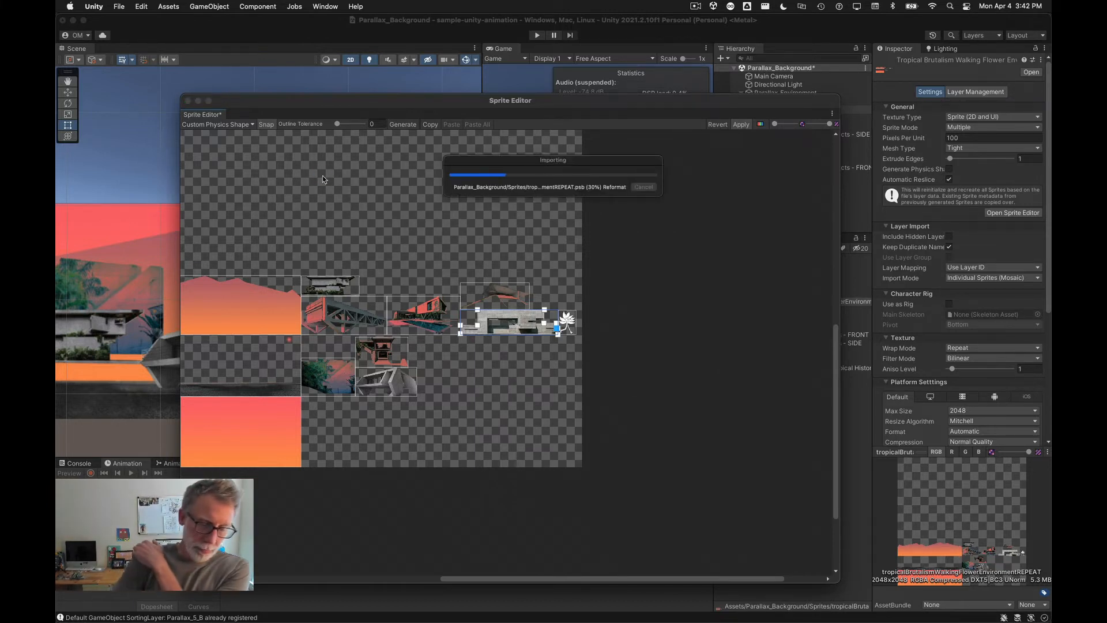
click(187, 101)
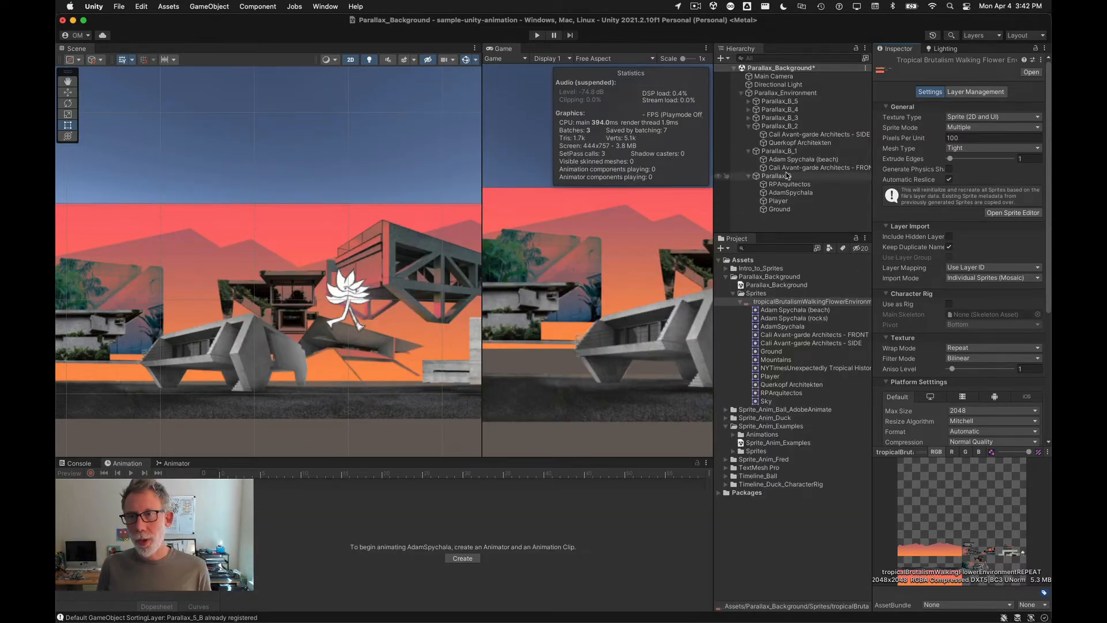
Step: Select the RPArquitectos and AdamSpychala building sprites together and add a Polygon Collider 2D component to both
click(748, 119)
click(749, 118)
click(249, 352)
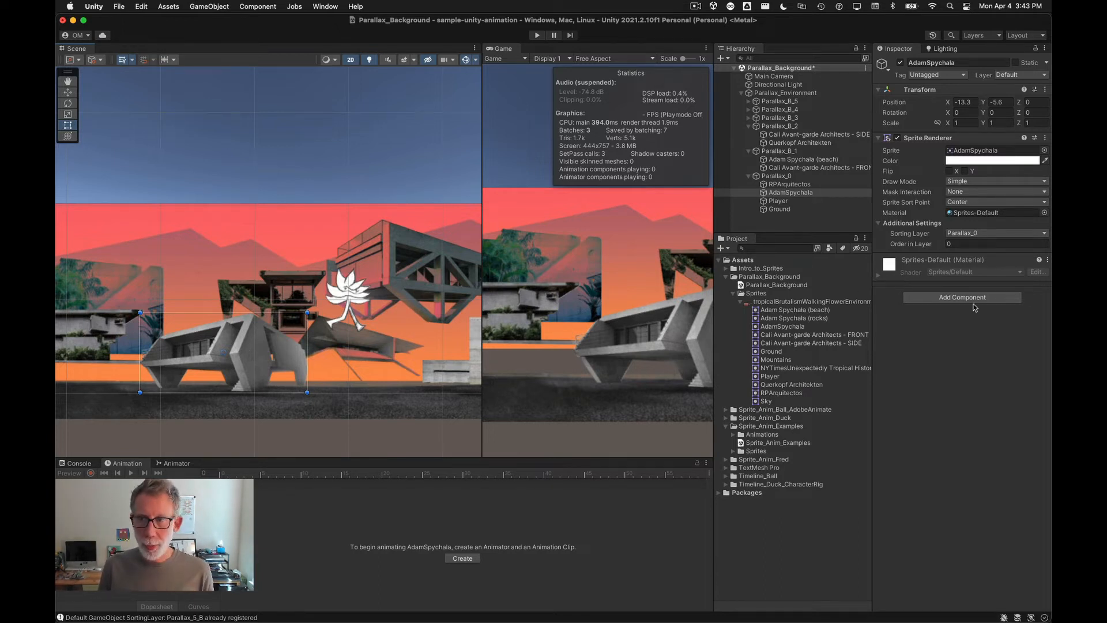
super+click(805, 184)
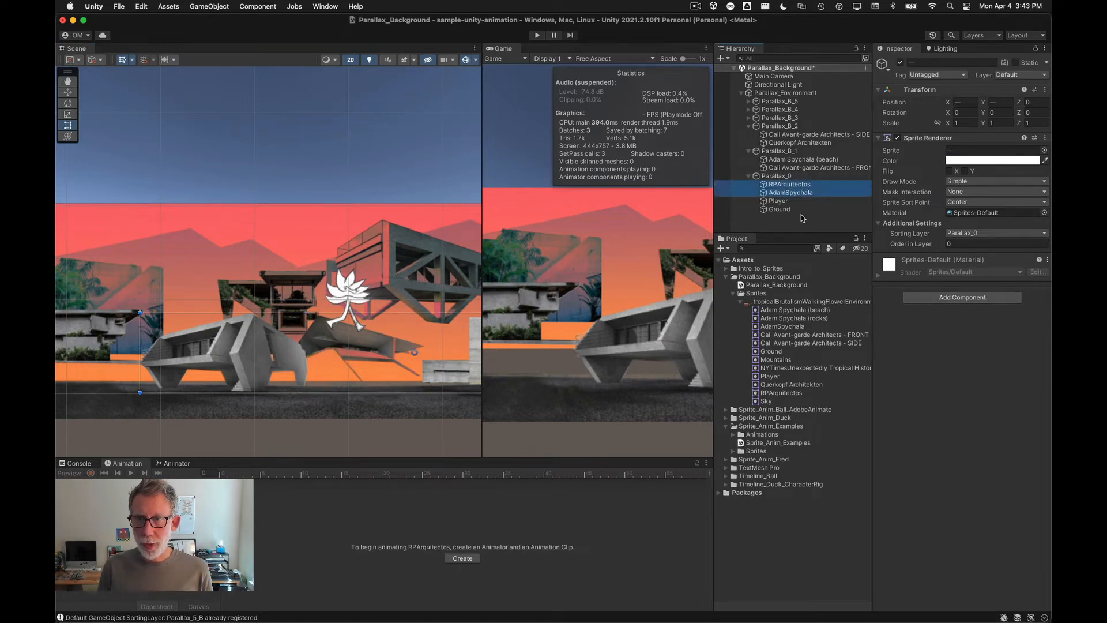
click(969, 298)
text(pol)
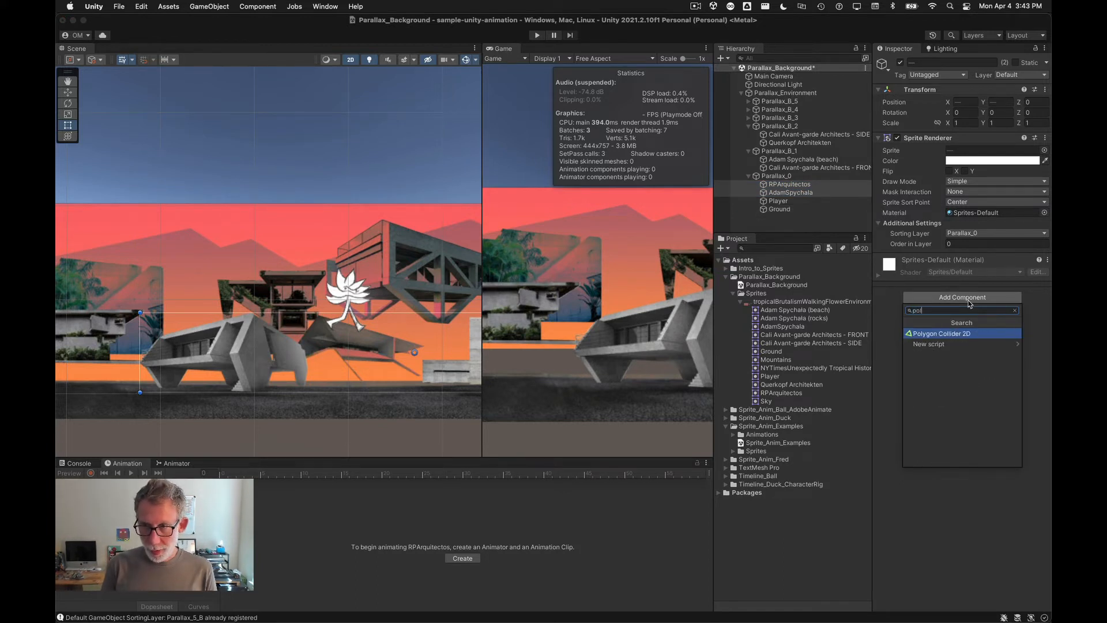
key(Return)
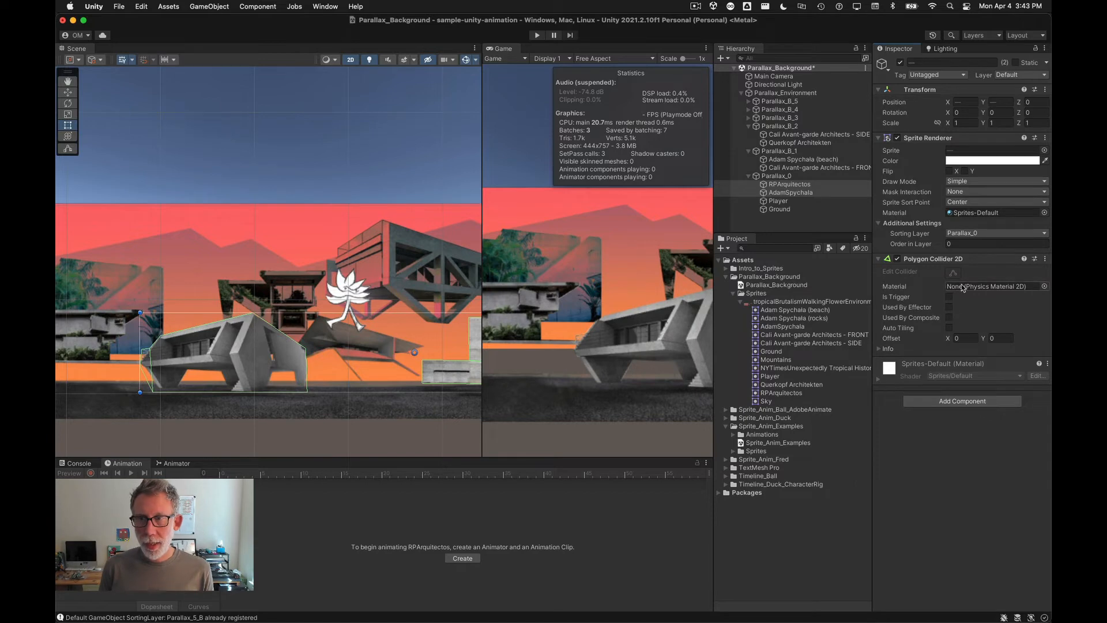
Step: Zoom around the Scene view to inspect how the new polygon colliders fit the two buildings
scroll(173, 369, up, 4)
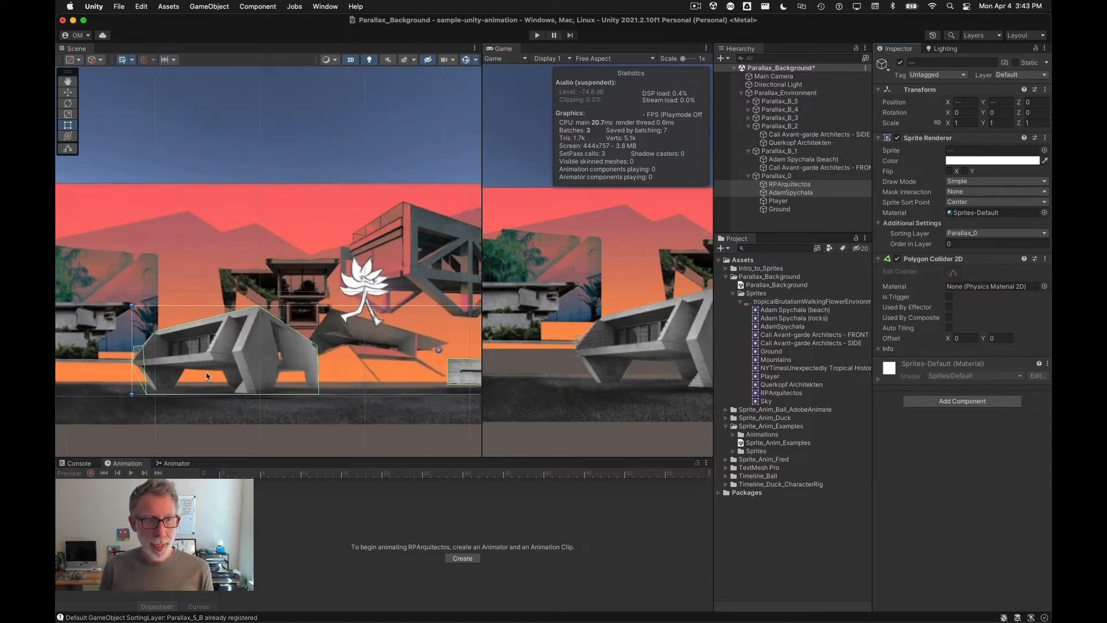
scroll(95, 369, up, 1)
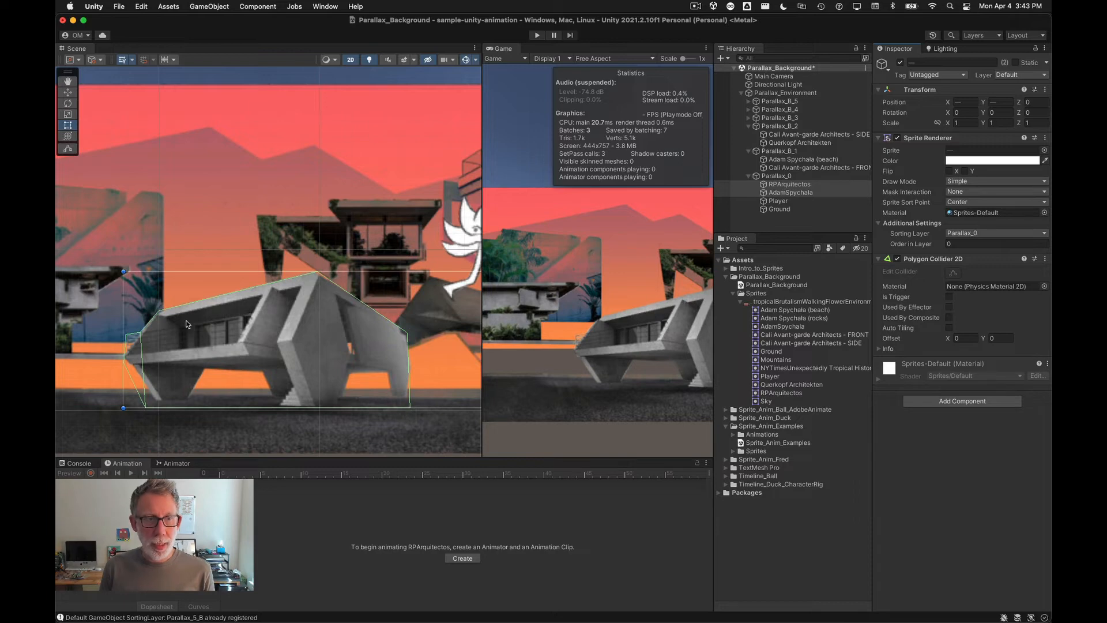
scroll(112, 372, up, 3)
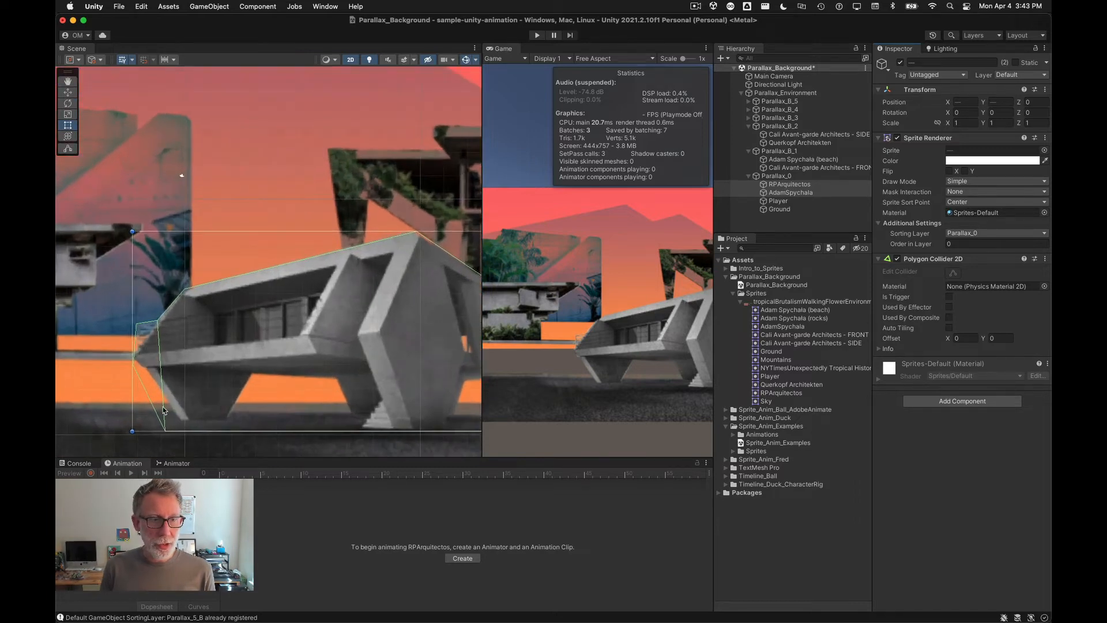
scroll(164, 413, down, 5)
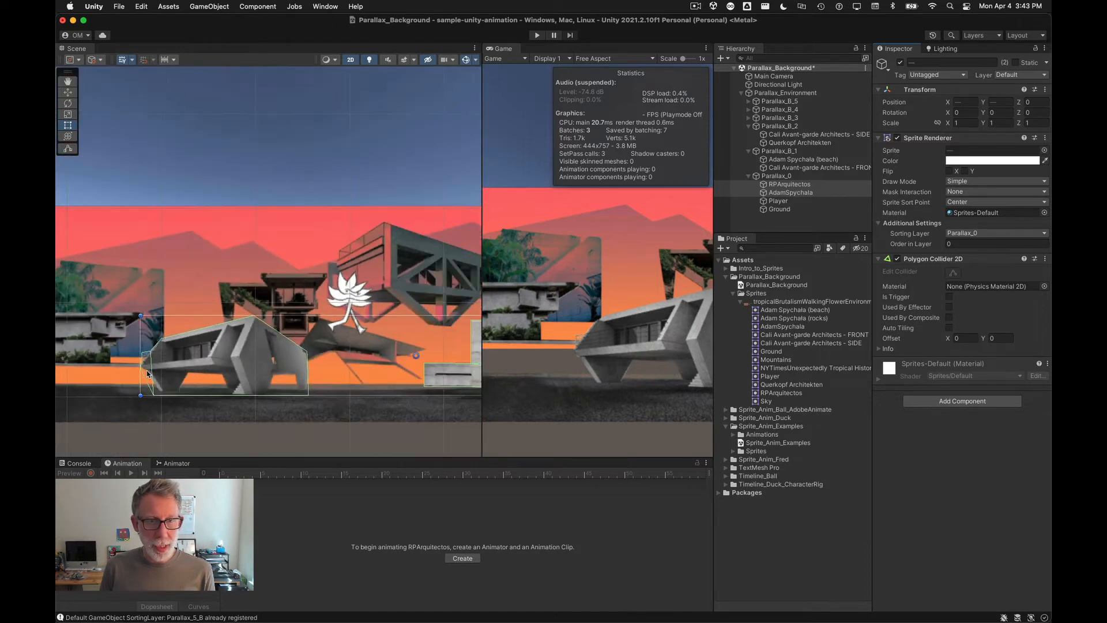
scroll(348, 377, down, 2)
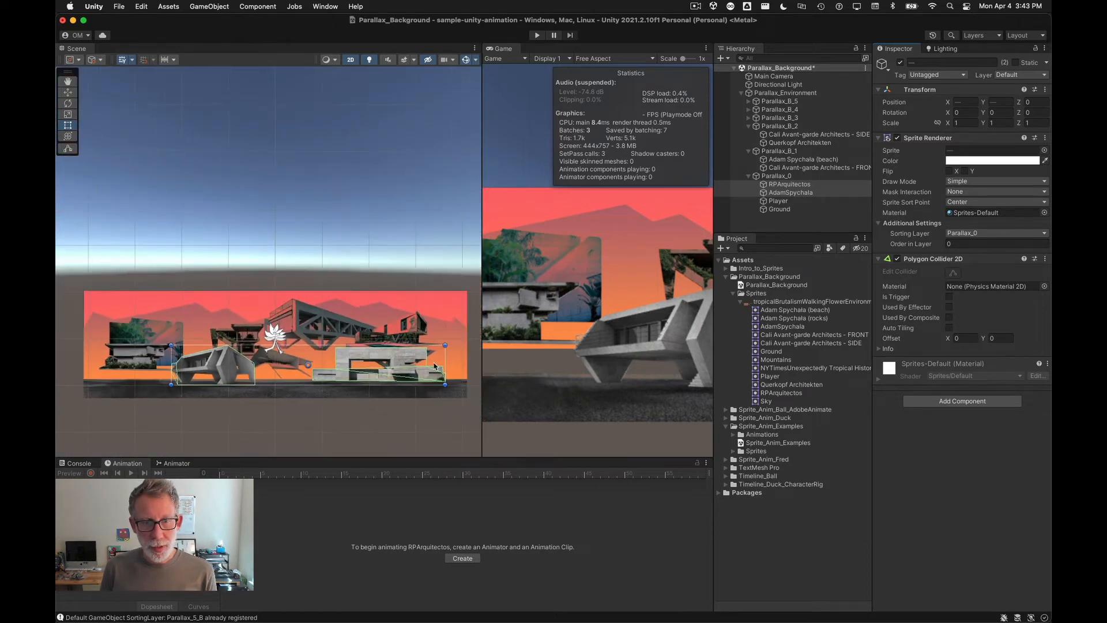
scroll(349, 378, up, 5)
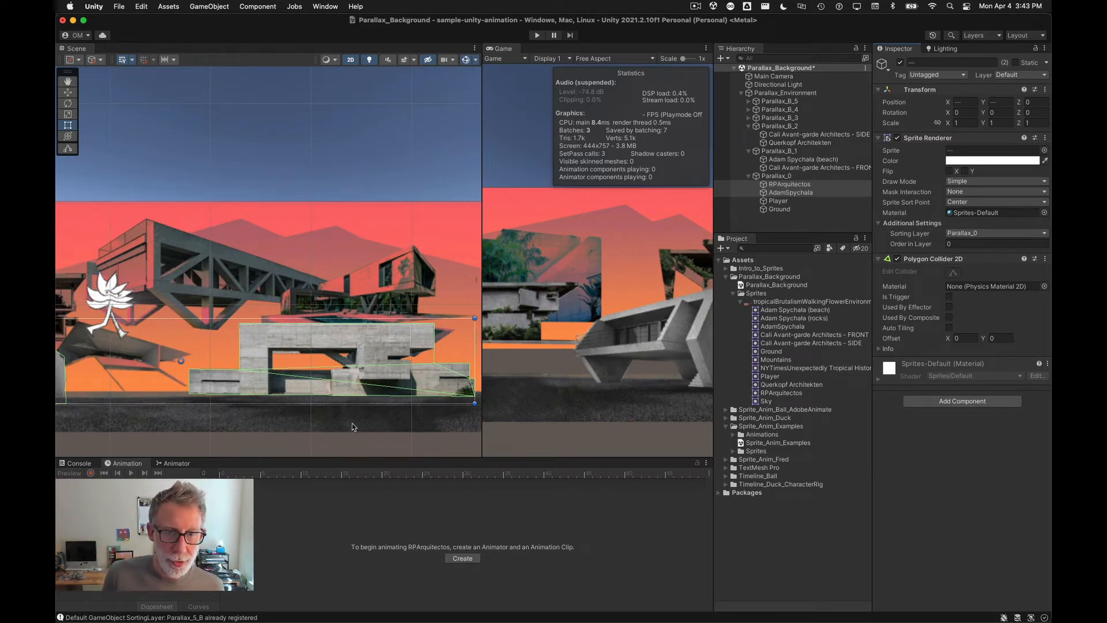
scroll(353, 427, up, 2)
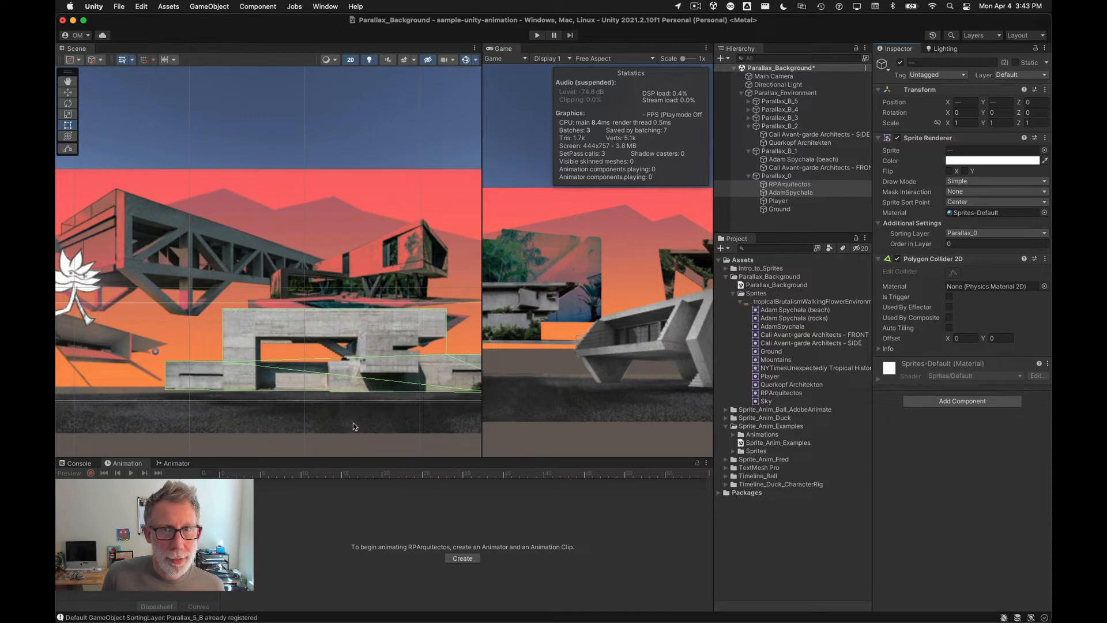
scroll(354, 424, down, 5)
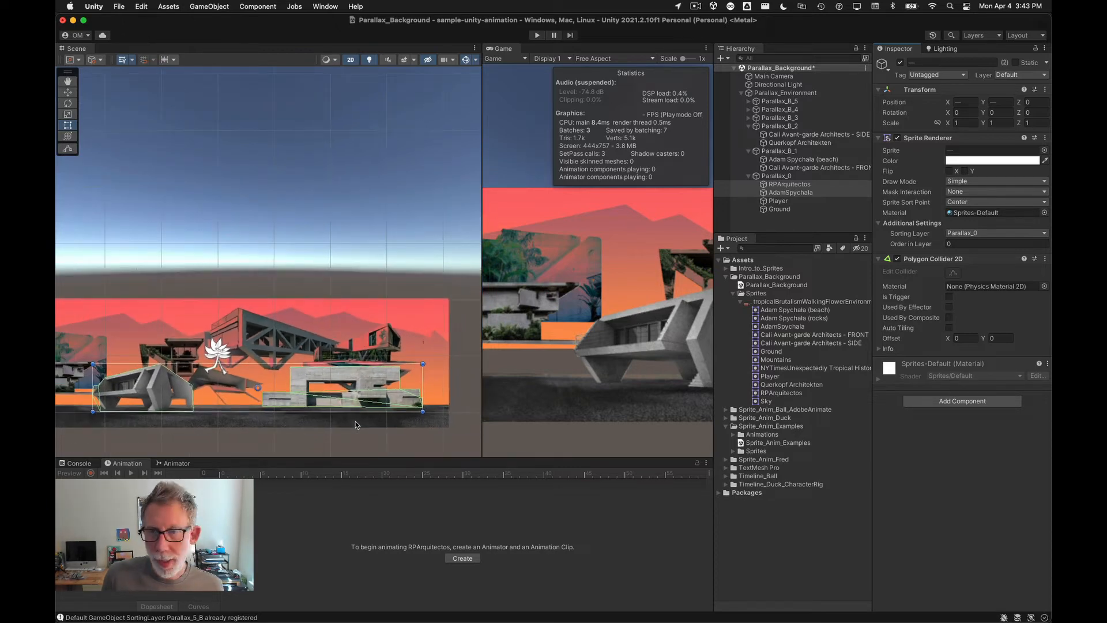
Step: Open the environment sprite sheet in the Sprite Editor, select the Ground sprite, and switch to Custom Physics Shape, discarding unapplied changes
click(256, 427)
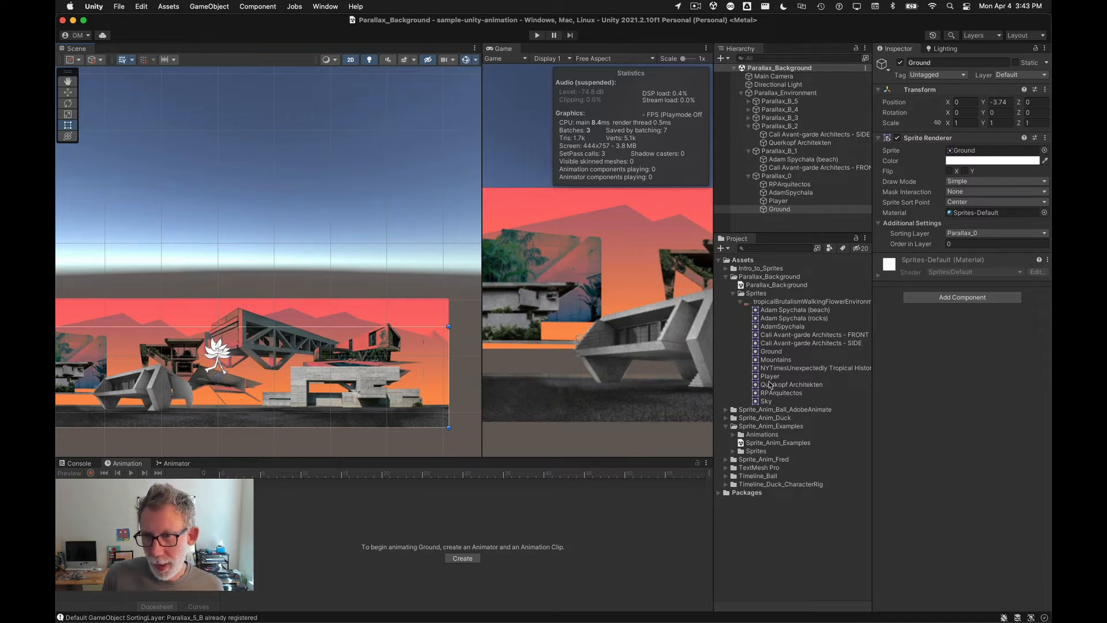
click(770, 301)
click(1014, 213)
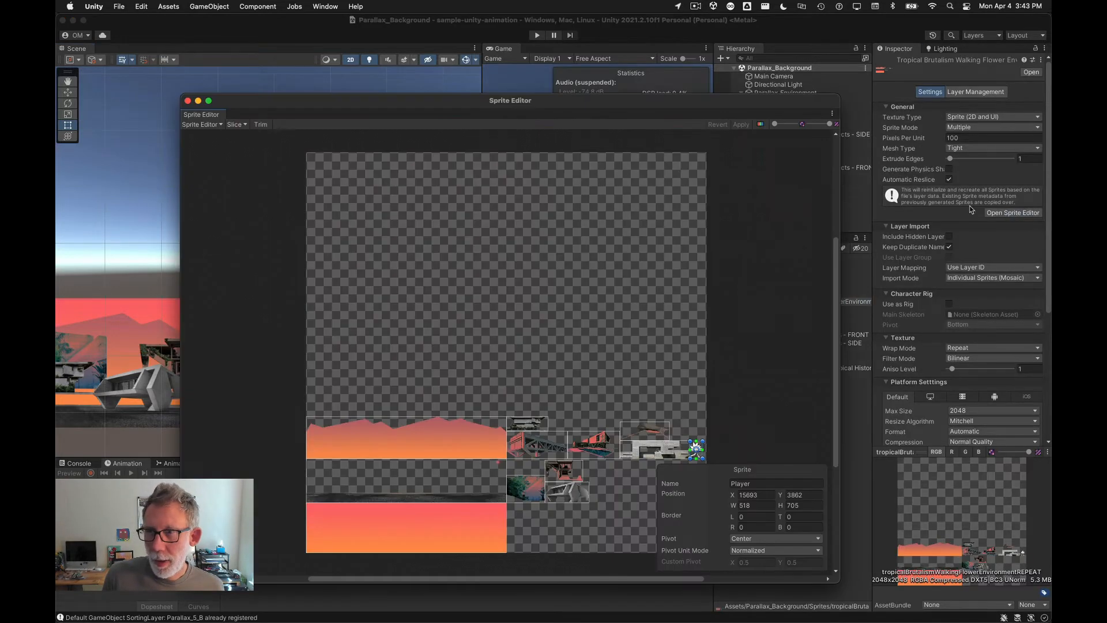
scroll(404, 499, up, 5)
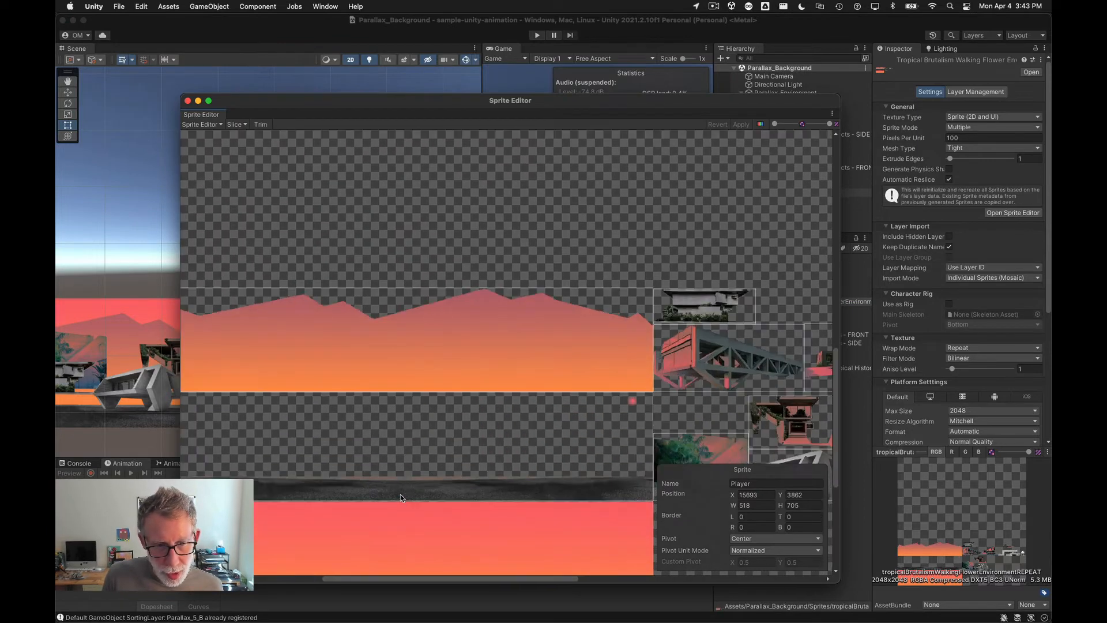
scroll(473, 468, down, 5)
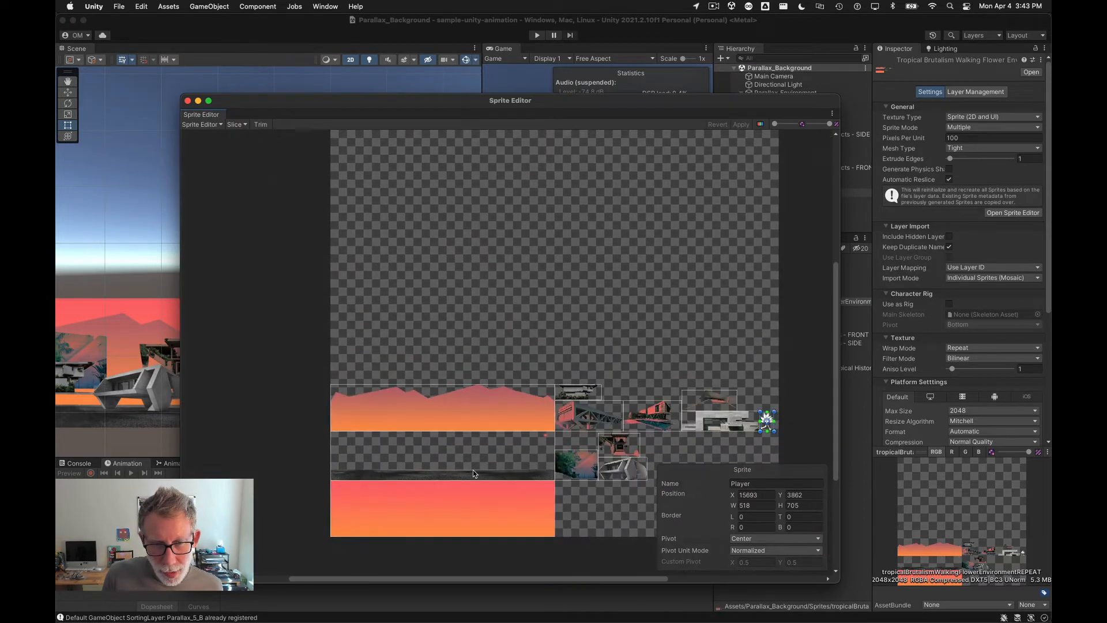
click(471, 474)
scroll(436, 471, up, 2)
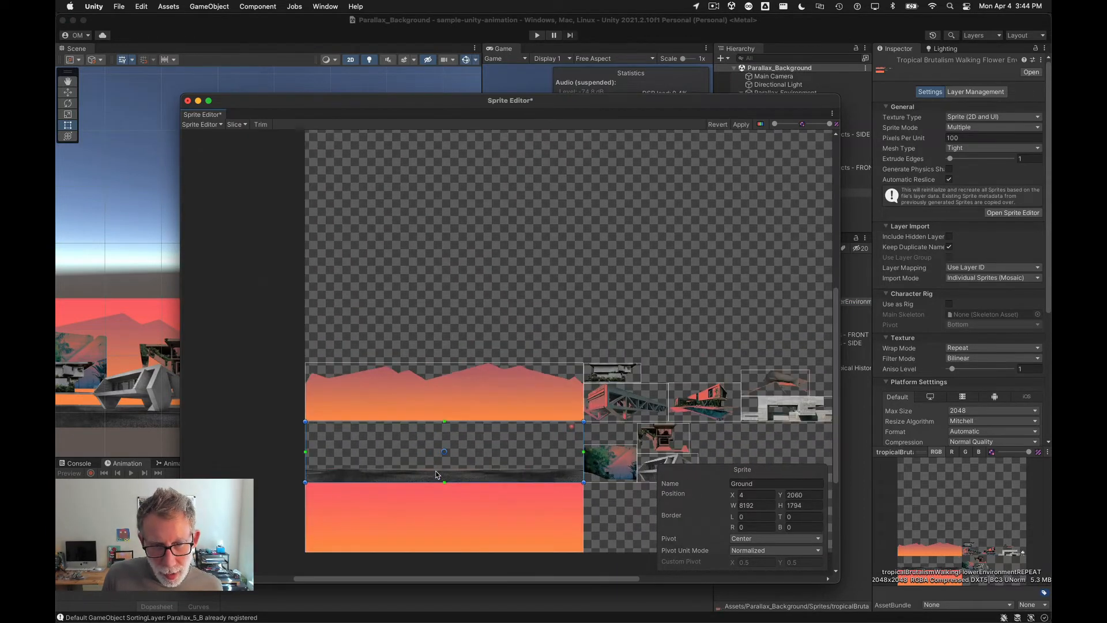
click(206, 124)
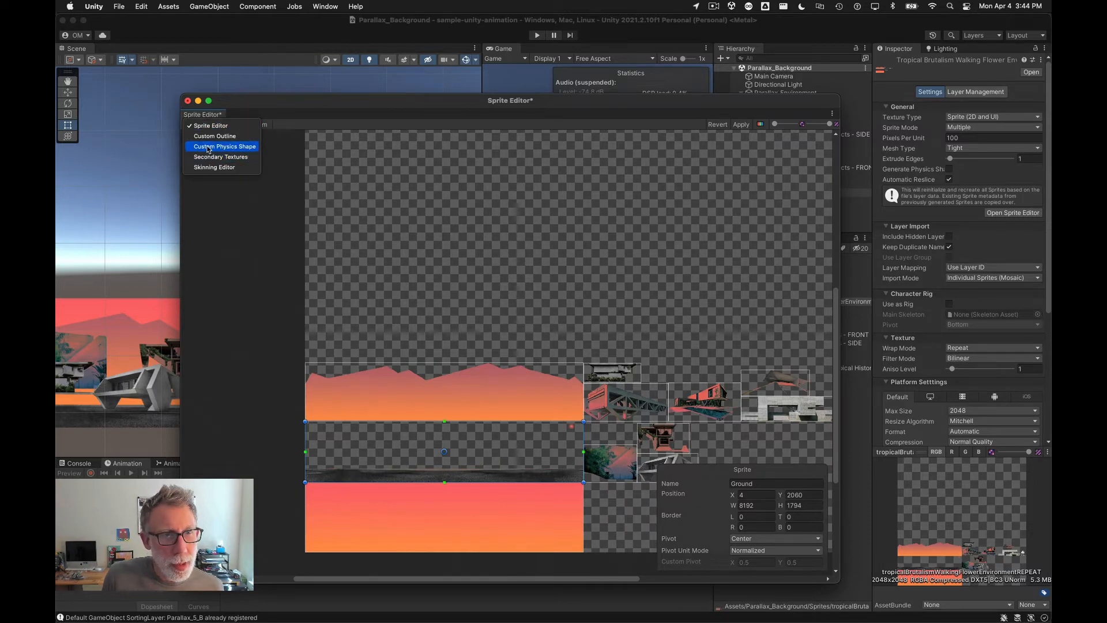
click(208, 148)
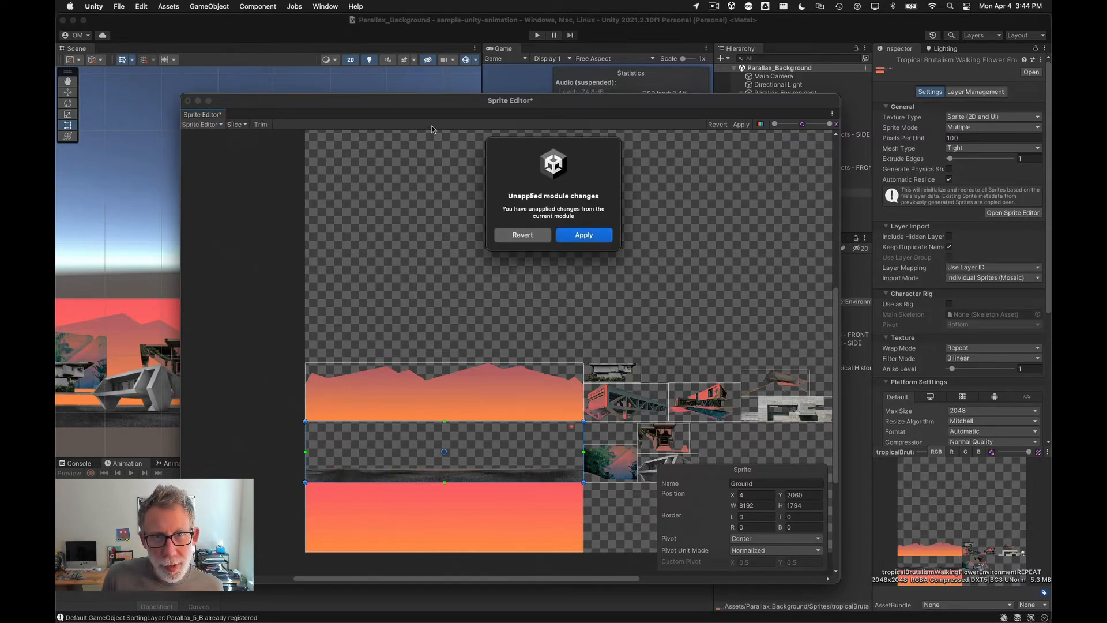
click(538, 238)
click(223, 126)
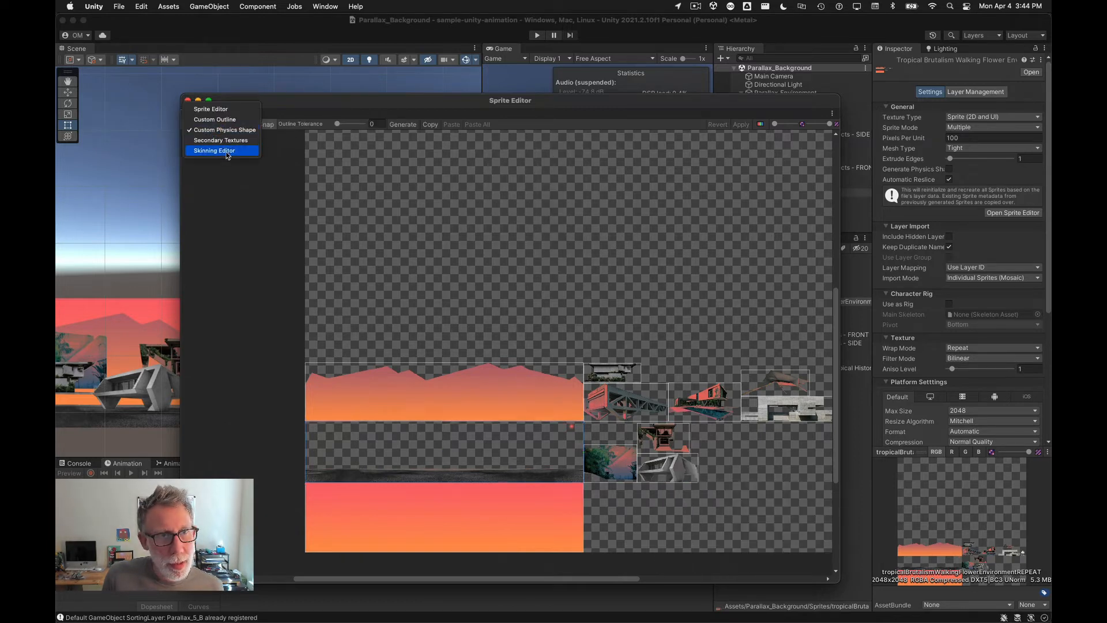
click(230, 131)
Step: Generate the Ground sprite's physics outline and delete the stray small outline generated beside it
click(405, 123)
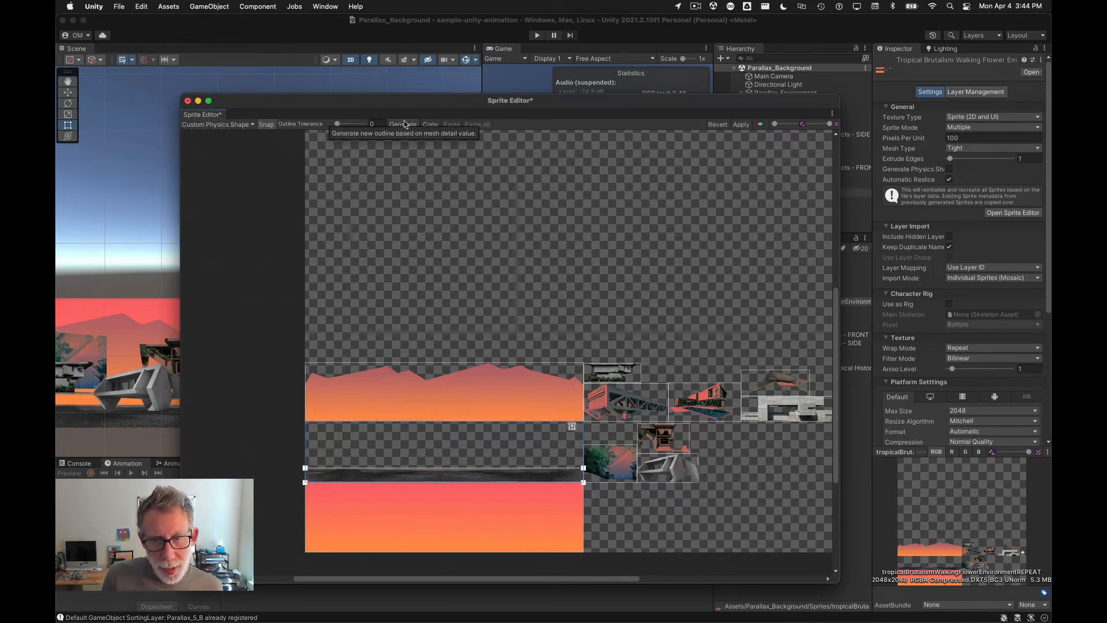
scroll(391, 496, up, 10)
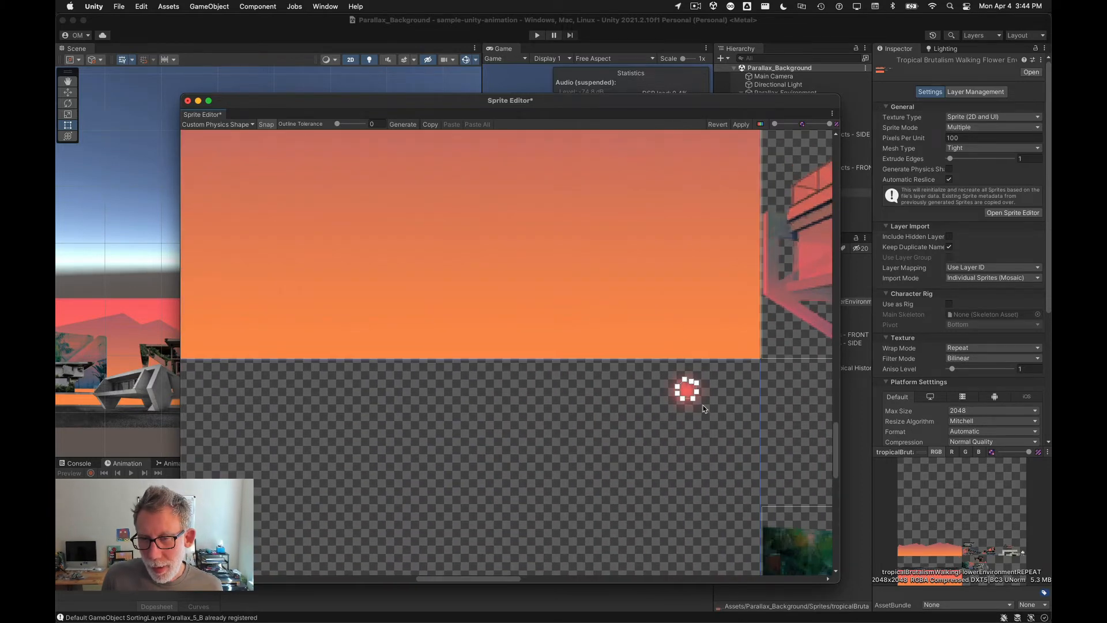
scroll(702, 406, down, 2)
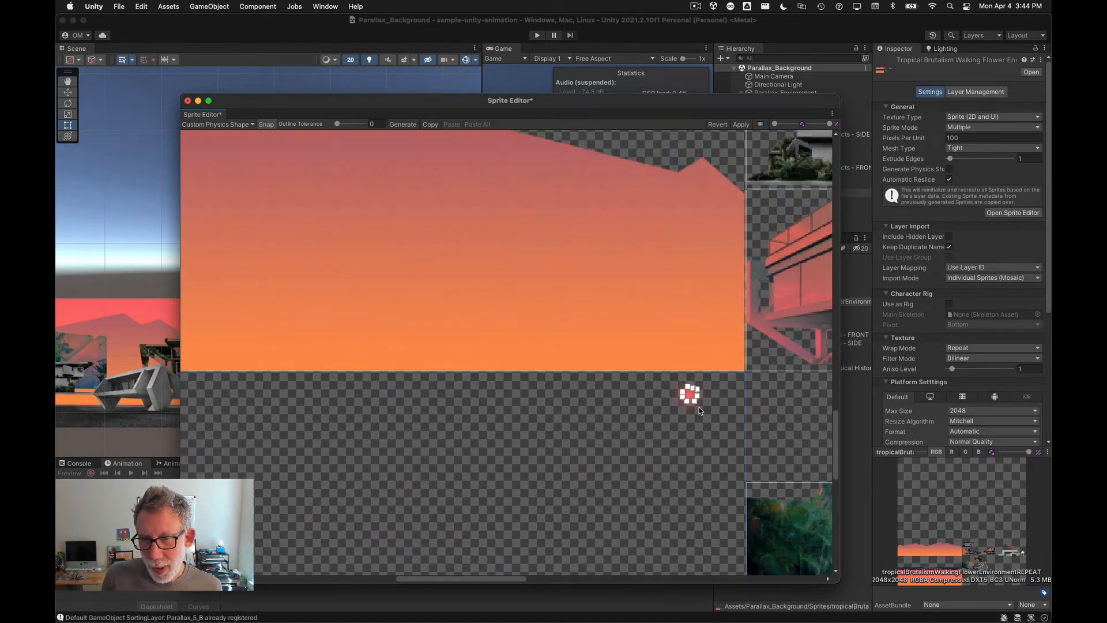
drag(709, 434, 668, 381)
key(super+BackSpace)
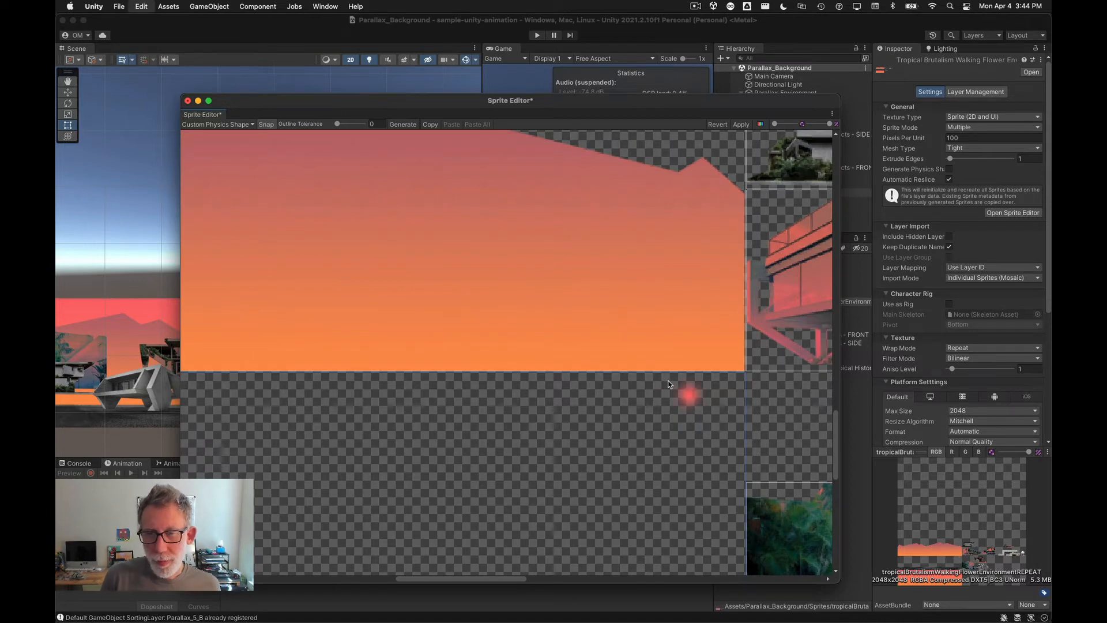
Step: Lower the Ground outline's top-left and top-right points down to the ground strip's upper edge
scroll(669, 384, down, 5)
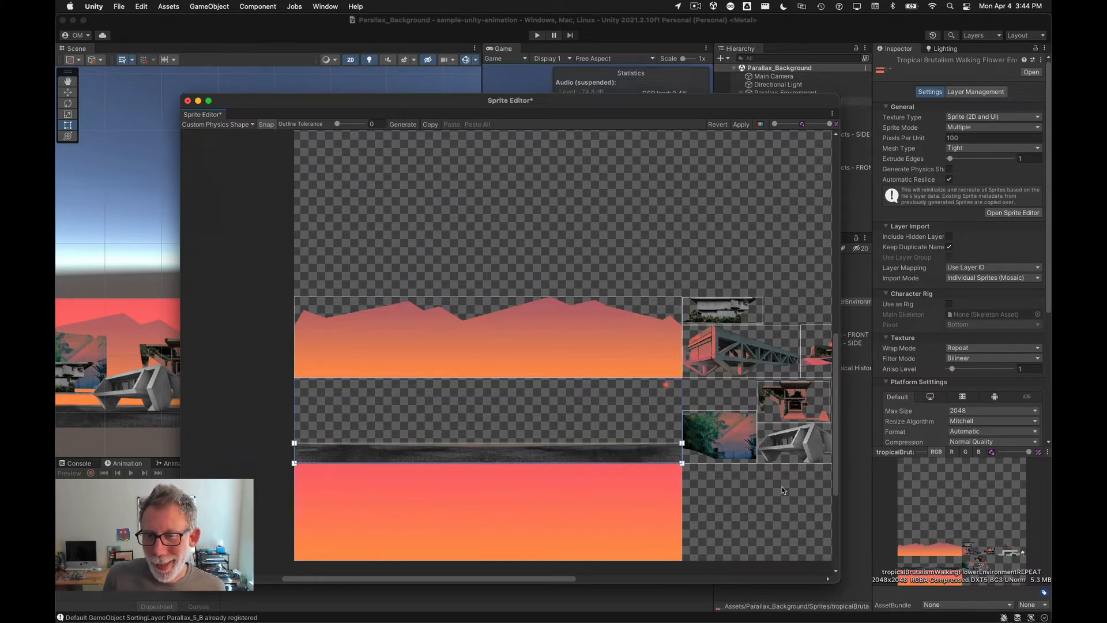
scroll(286, 450, up, 5)
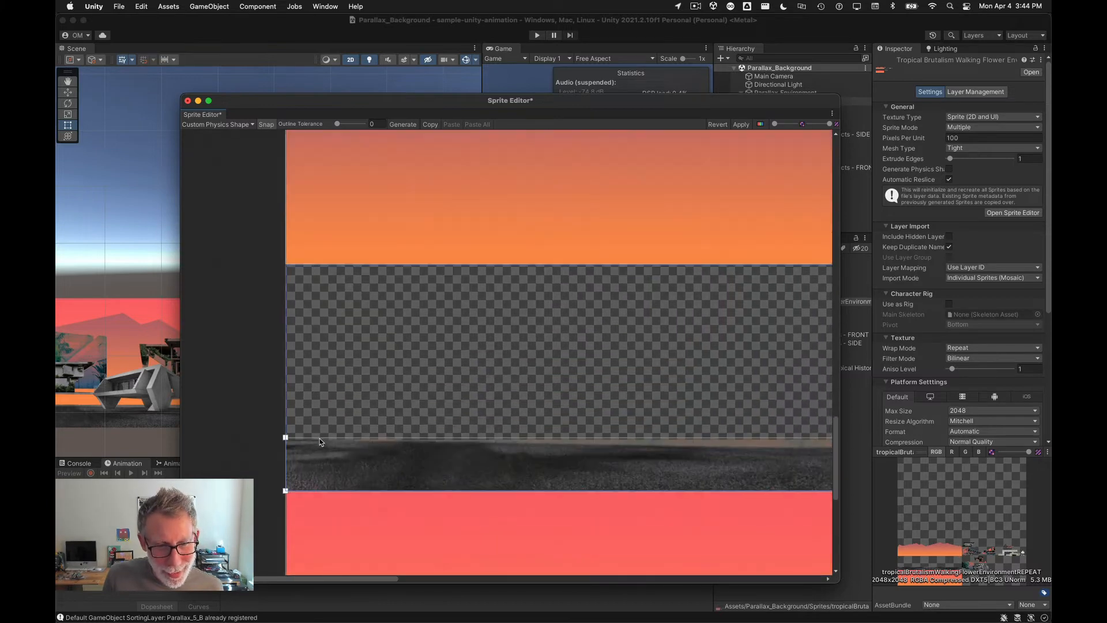
scroll(293, 450, up, 3)
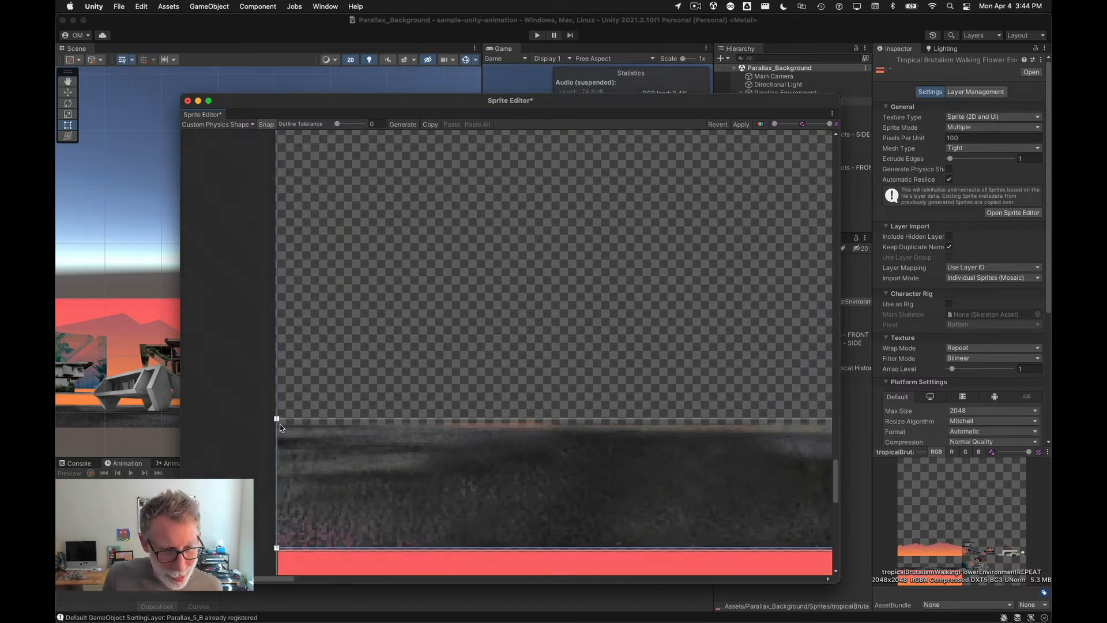
drag(277, 420, 277, 427)
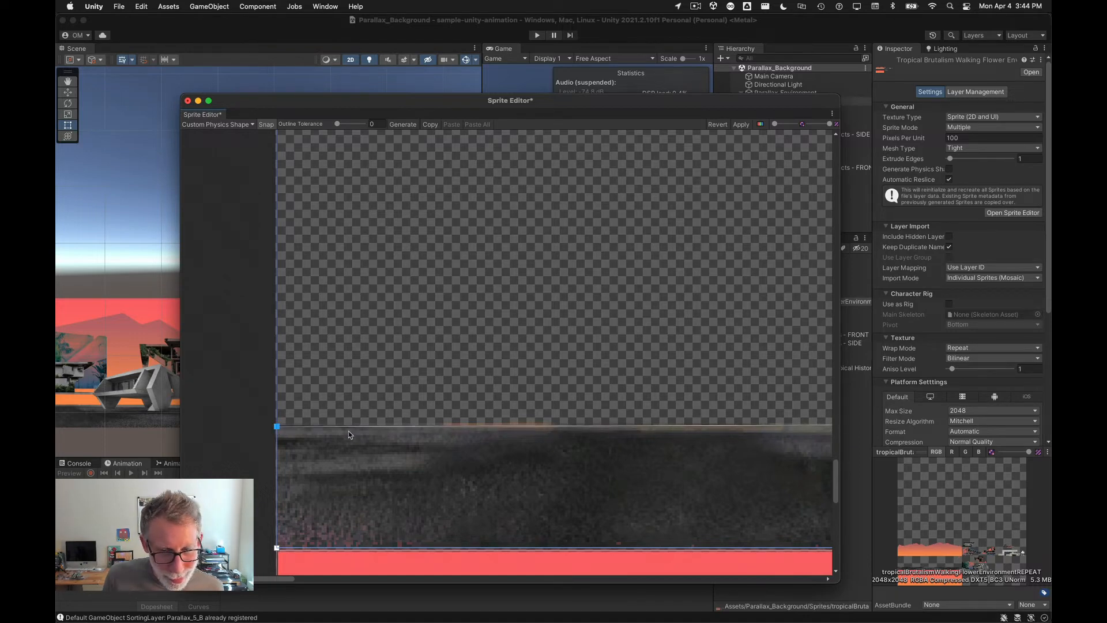
scroll(384, 460, down, 5)
alt+drag(812, 468, 217, 444)
alt+drag(724, 449, 293, 461)
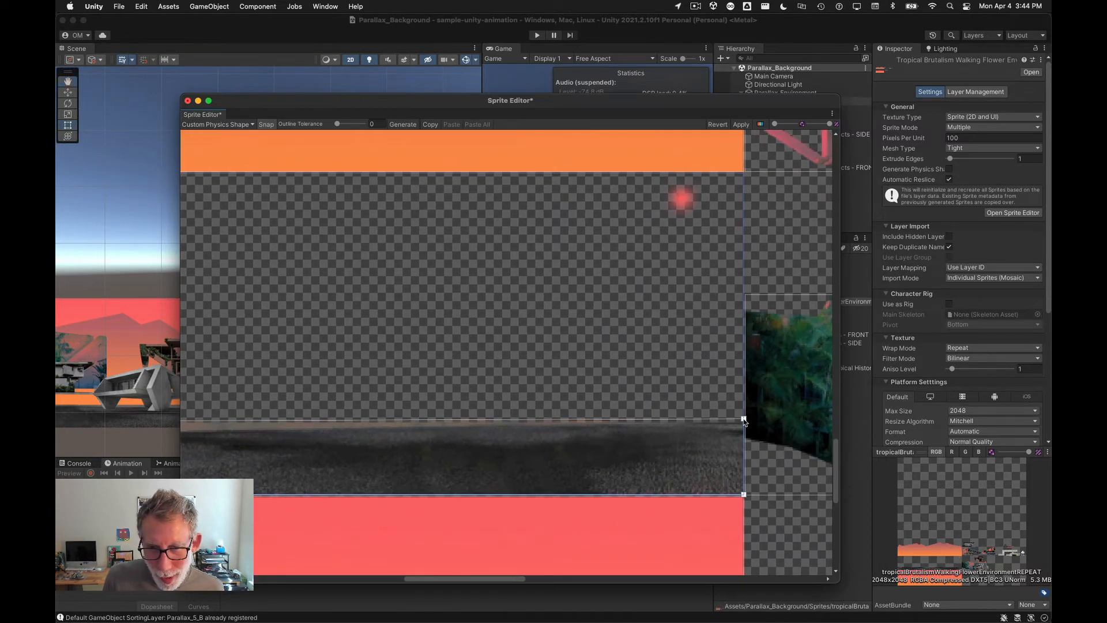
drag(744, 419, 744, 426)
alt+drag(272, 477, 497, 416)
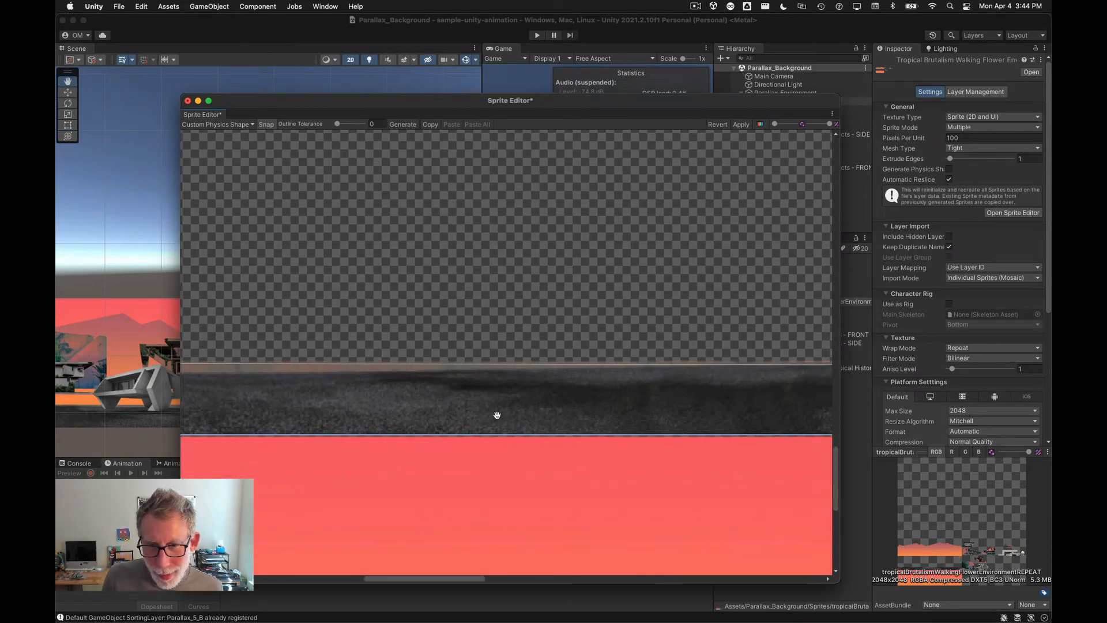
Step: Apply the Ground physics shape and close the Sprite Editor
click(741, 124)
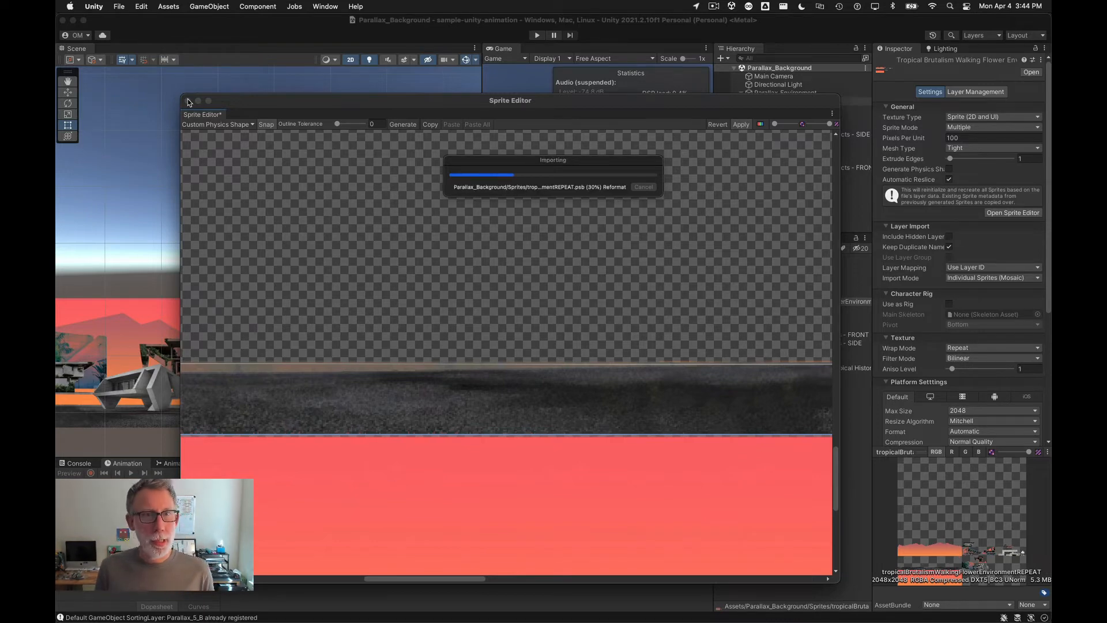
click(188, 102)
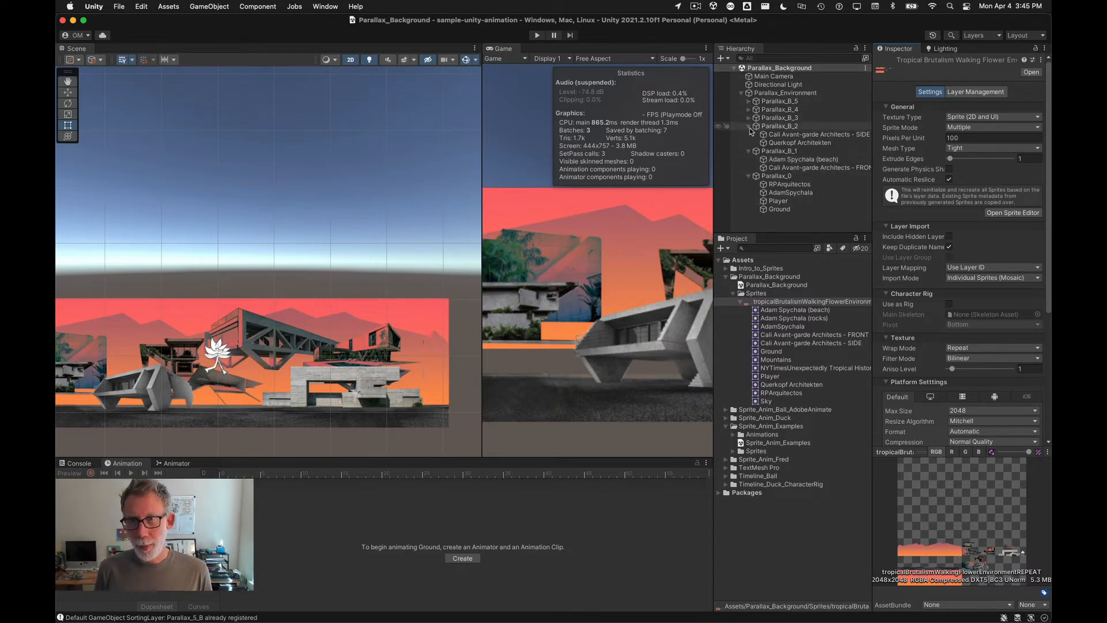
Step: Inspect the Player object in the scene hierarchy
click(742, 93)
click(742, 93)
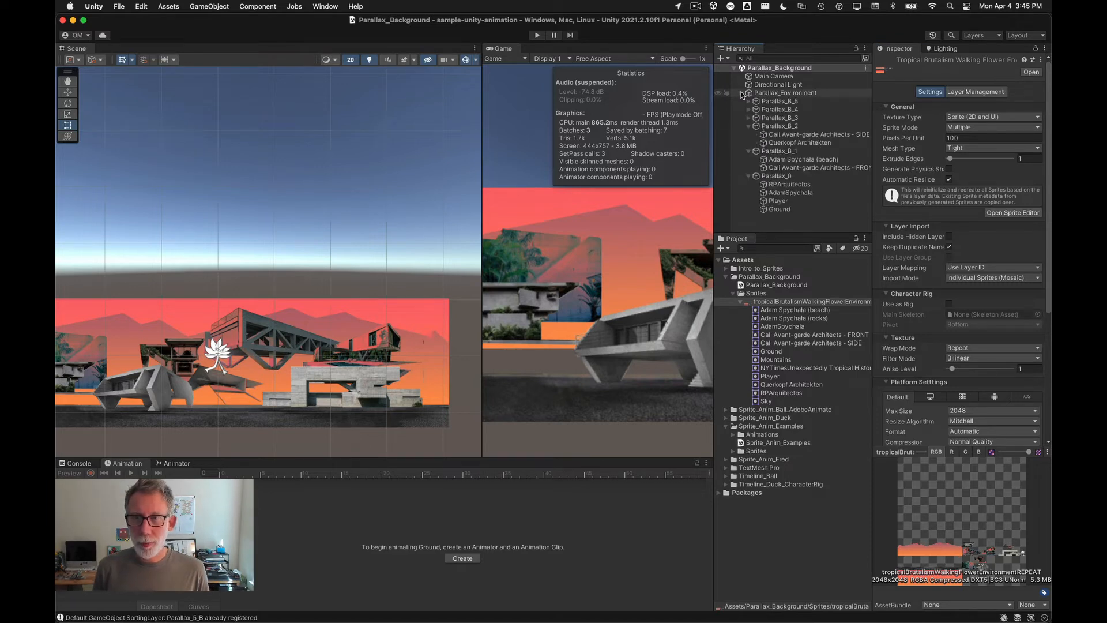
click(765, 202)
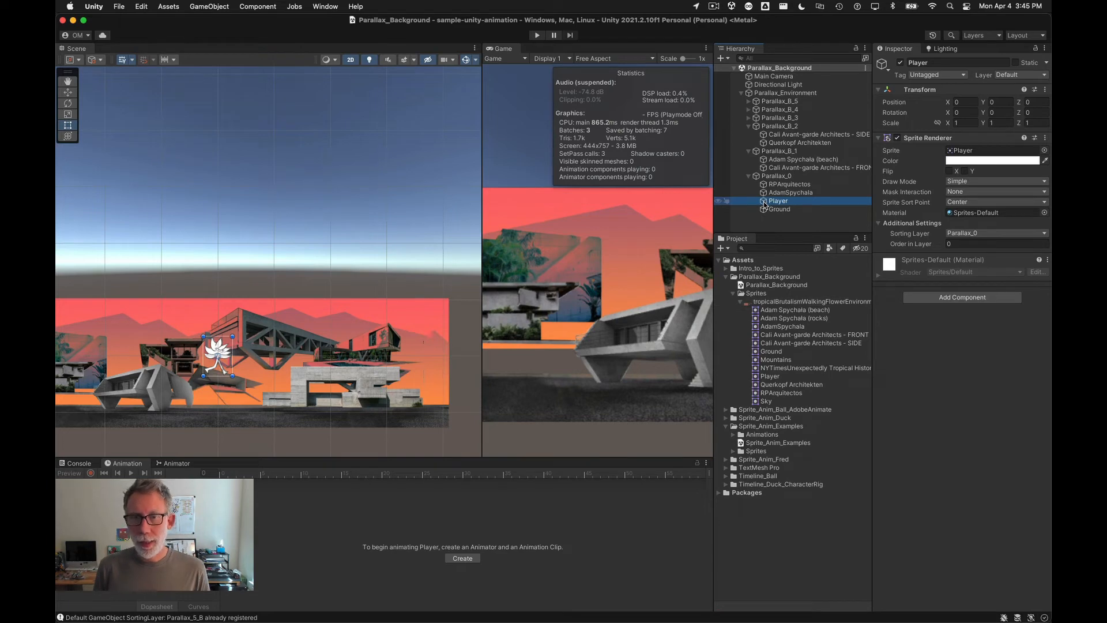
Step: Import flower_walk_cycle_16_frame_white_fill.psb from the Finder examples folder into the project's Sprites folder
key(super+Tab)
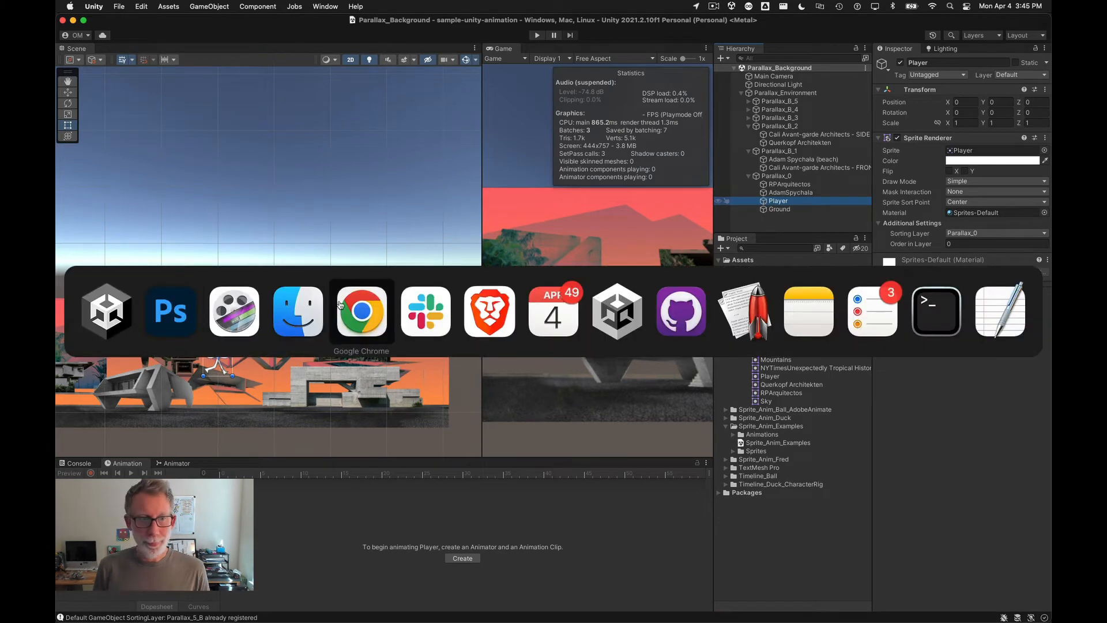
click(293, 320)
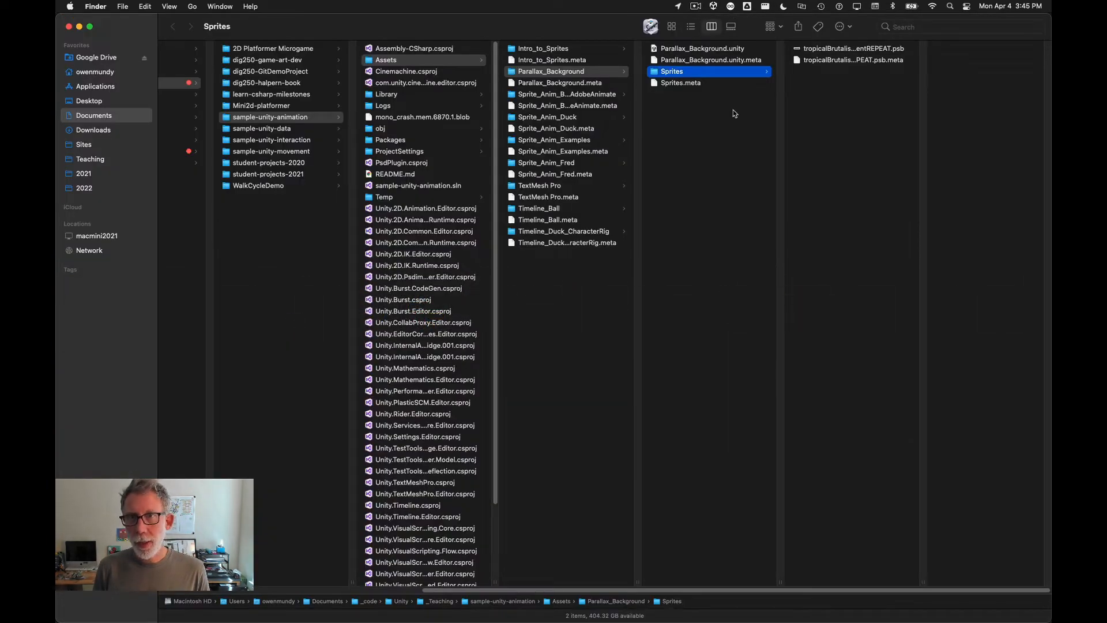
key(super+grave)
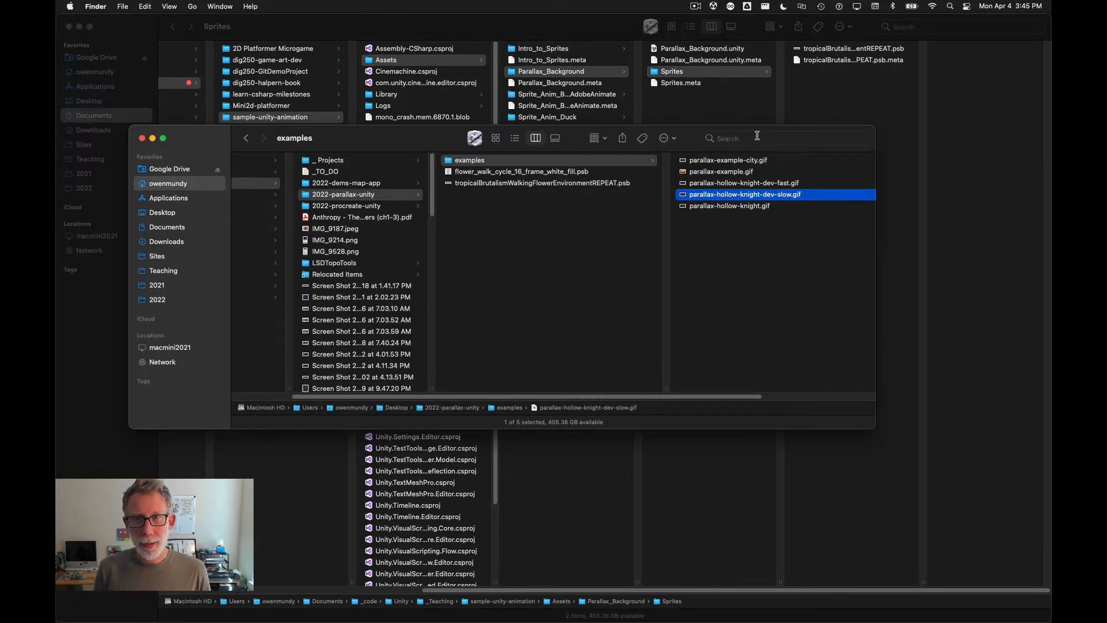
key(super+w)
key(super+Tab)
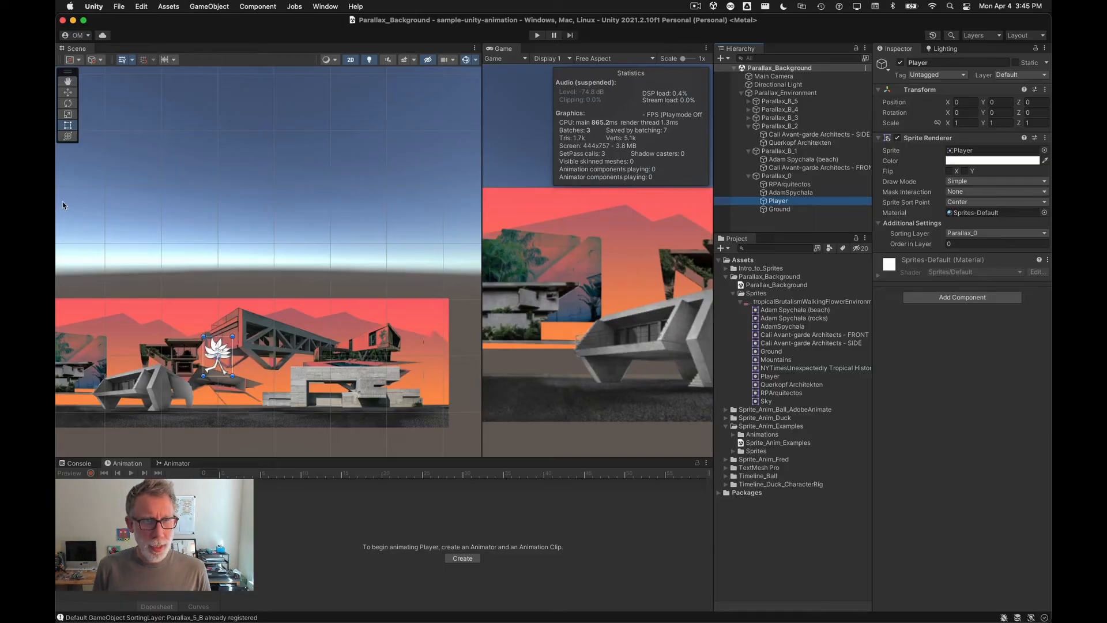
key(super+Tab)
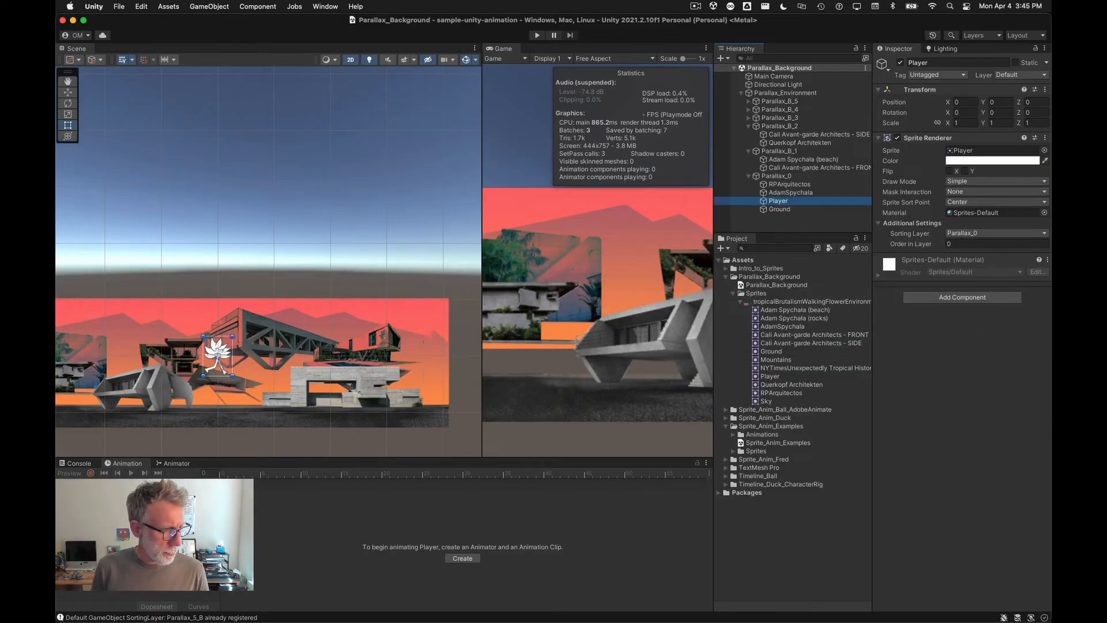
drag(461, 283, 758, 296)
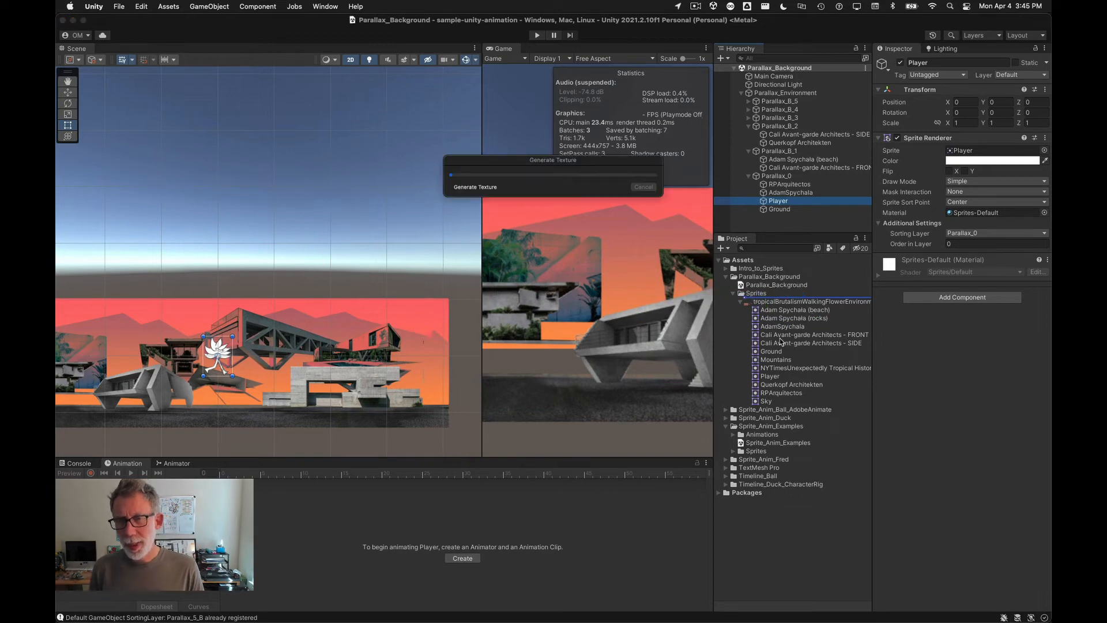
Step: Disable Use as Rig on the imported flower walk cycle asset and expand its sprite list
click(750, 301)
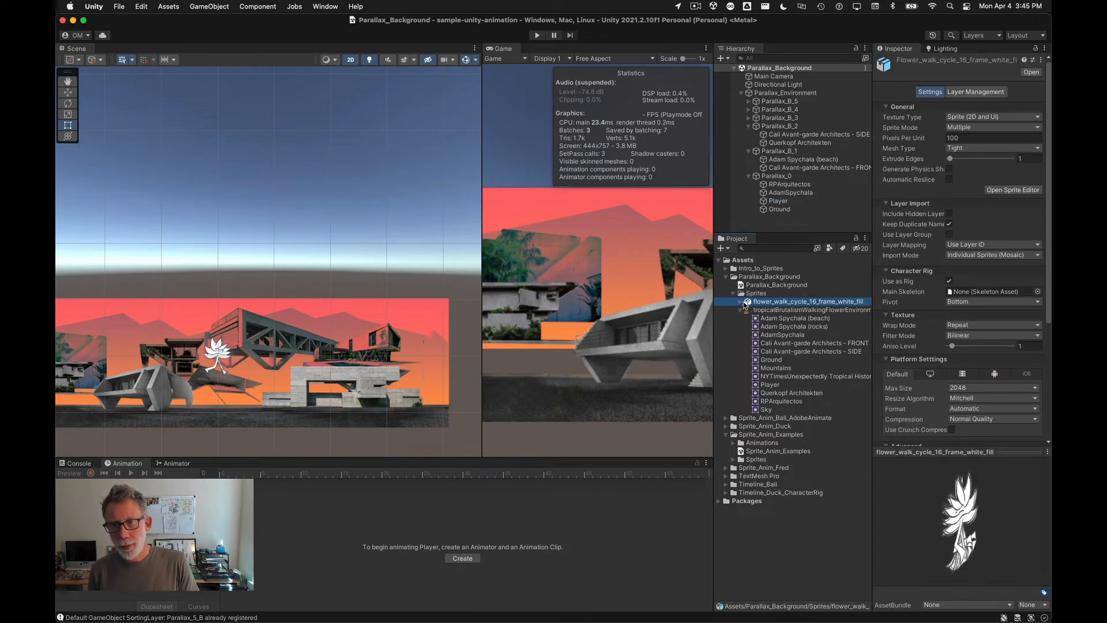
click(741, 302)
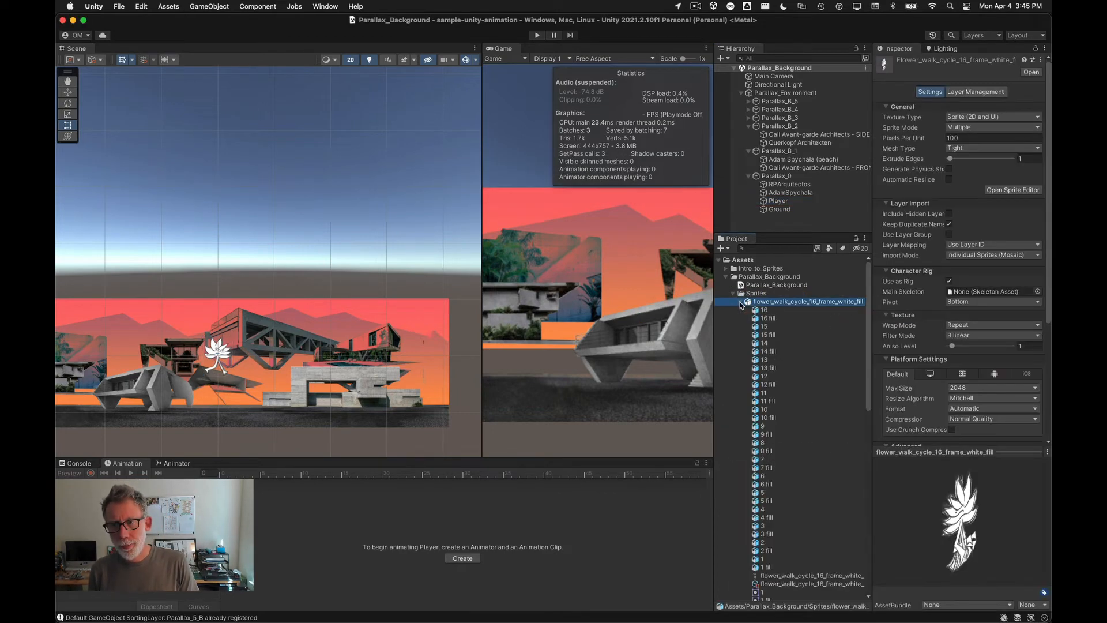
click(949, 282)
scroll(958, 288, down, 5)
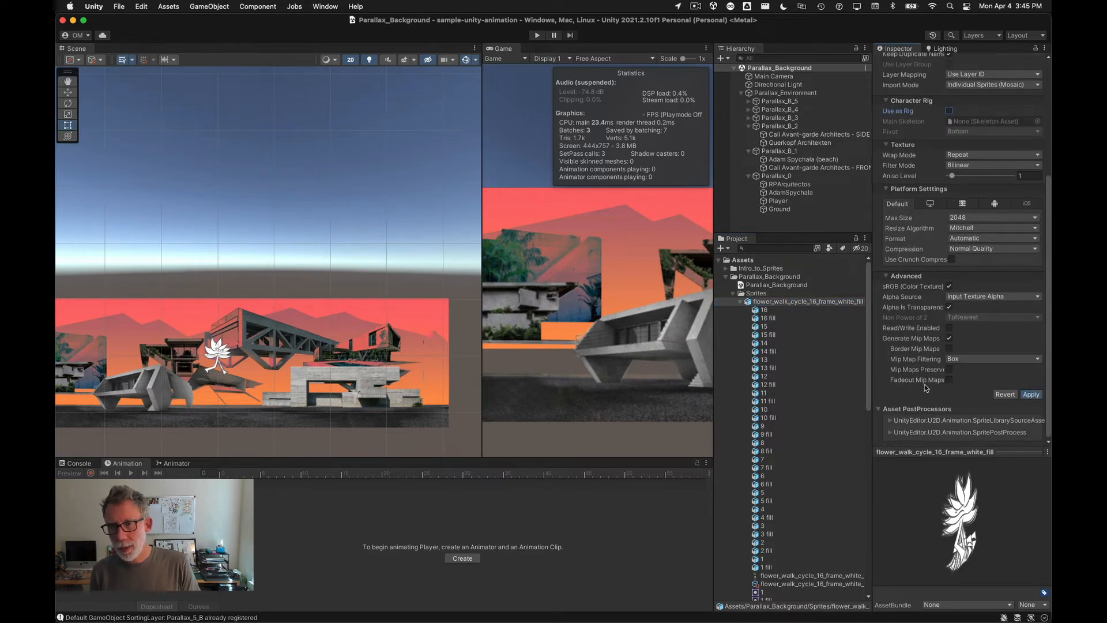
click(741, 301)
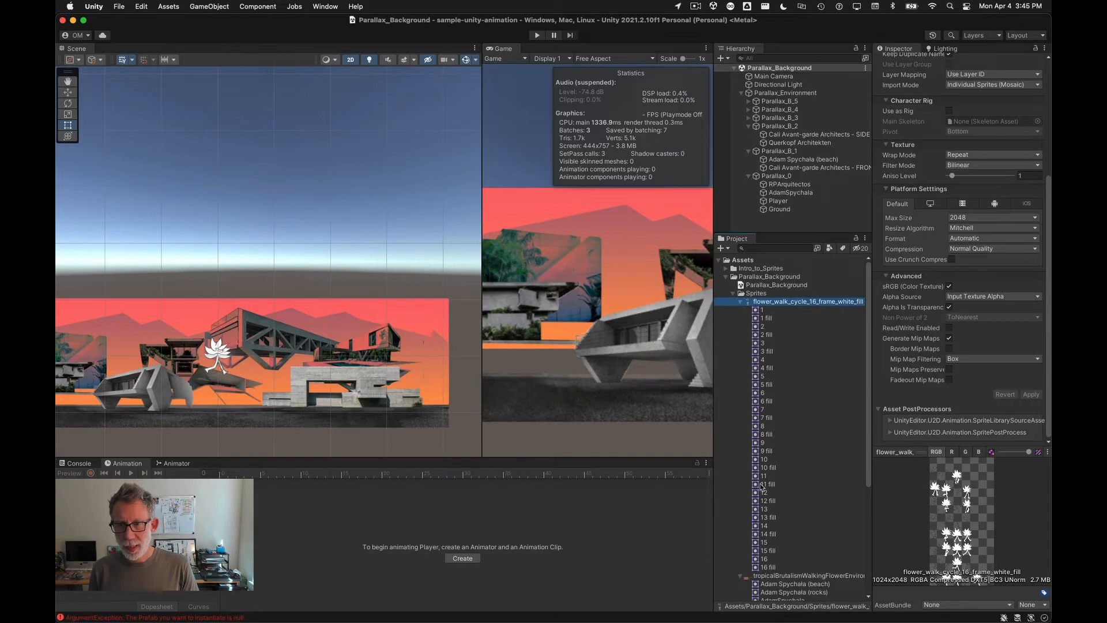
Step: Preview the walk cycle's frame 1 and 1 fill sprites
click(756, 311)
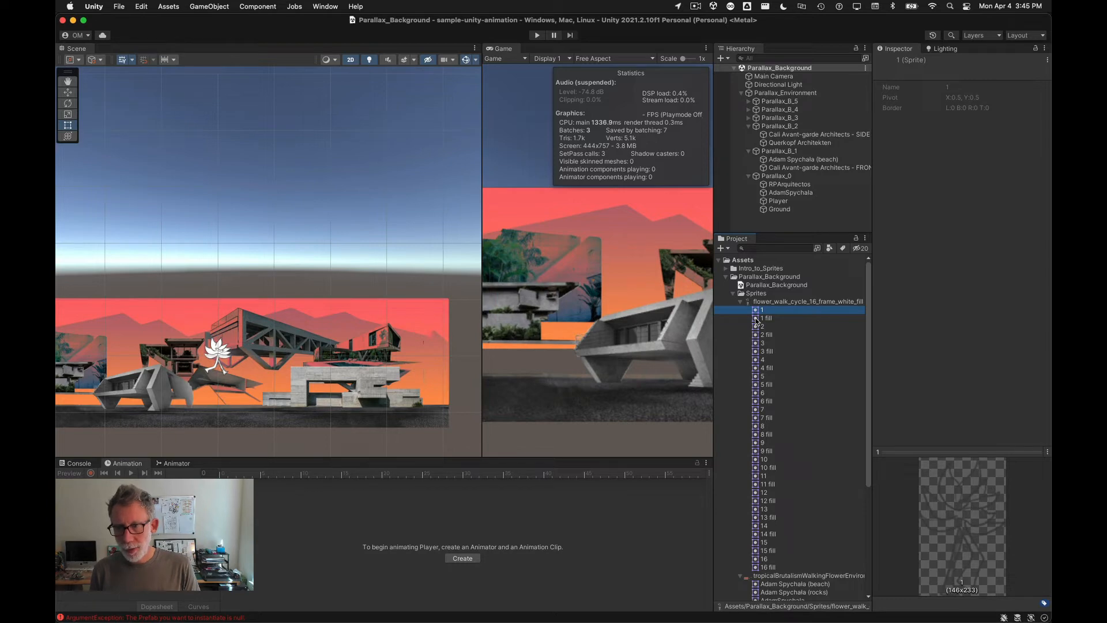
click(757, 318)
click(756, 311)
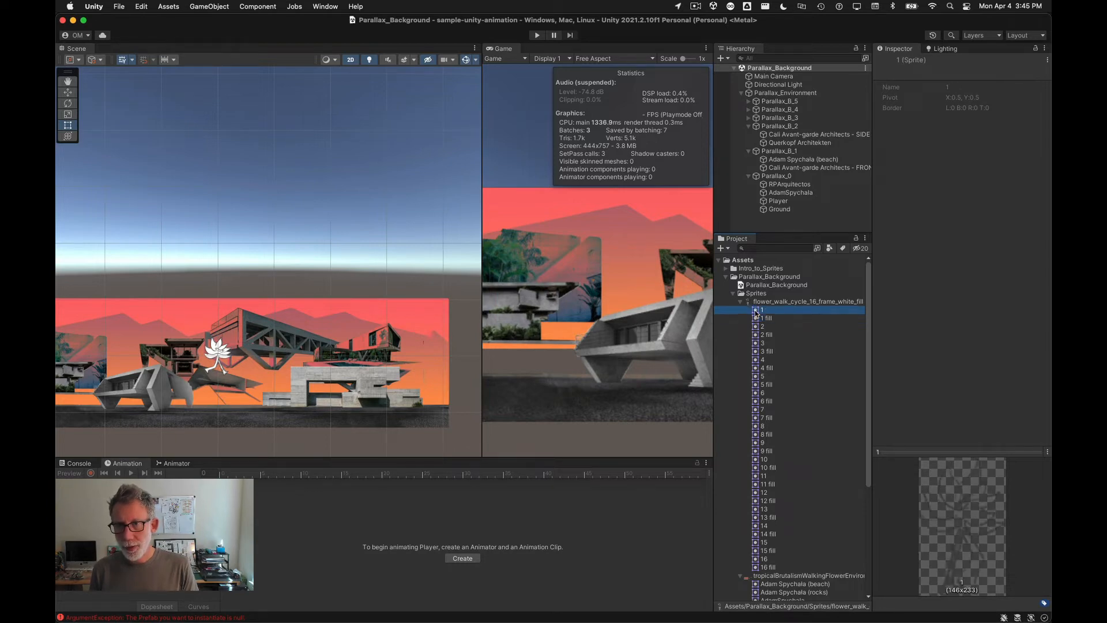
Step: Merge every numbered layer group, 16 through 1, in the walk cycle asset's layer management and apply the change
click(760, 303)
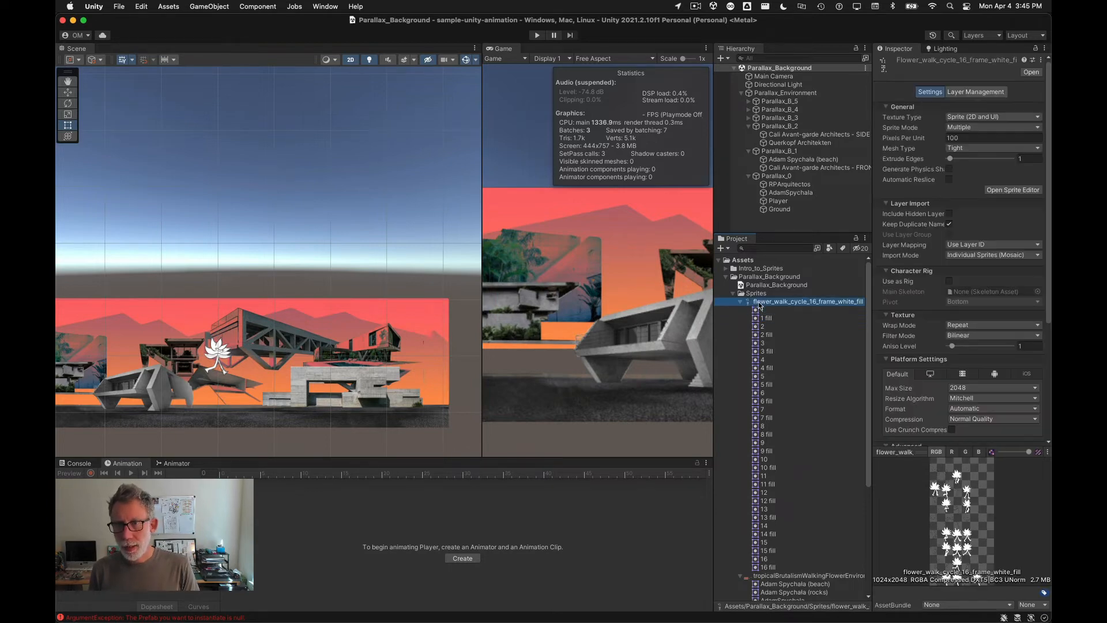
click(981, 91)
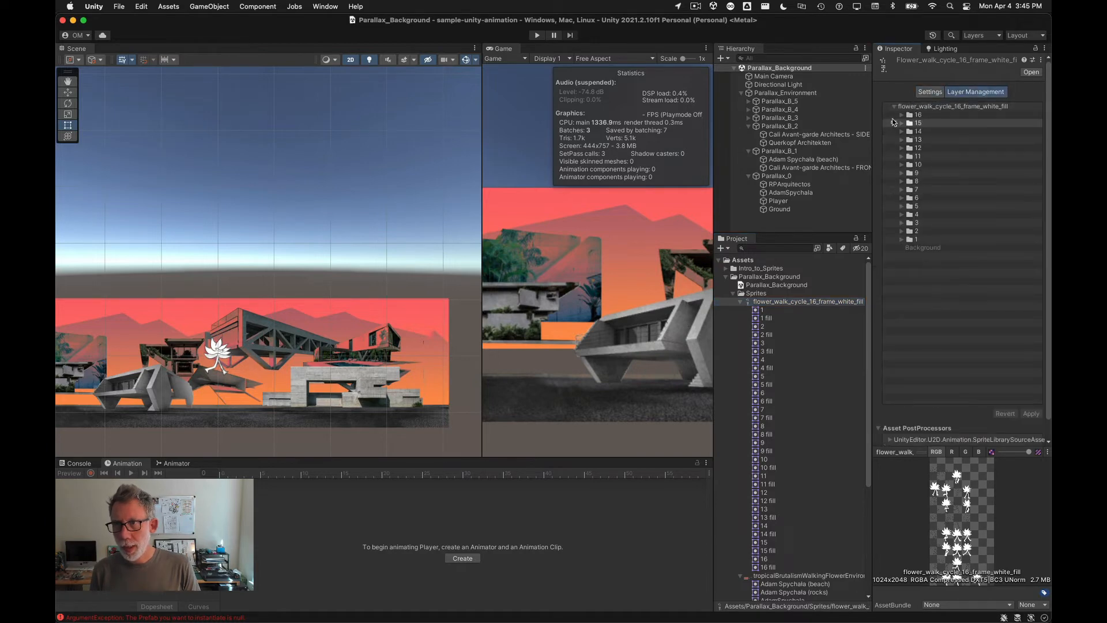
click(902, 115)
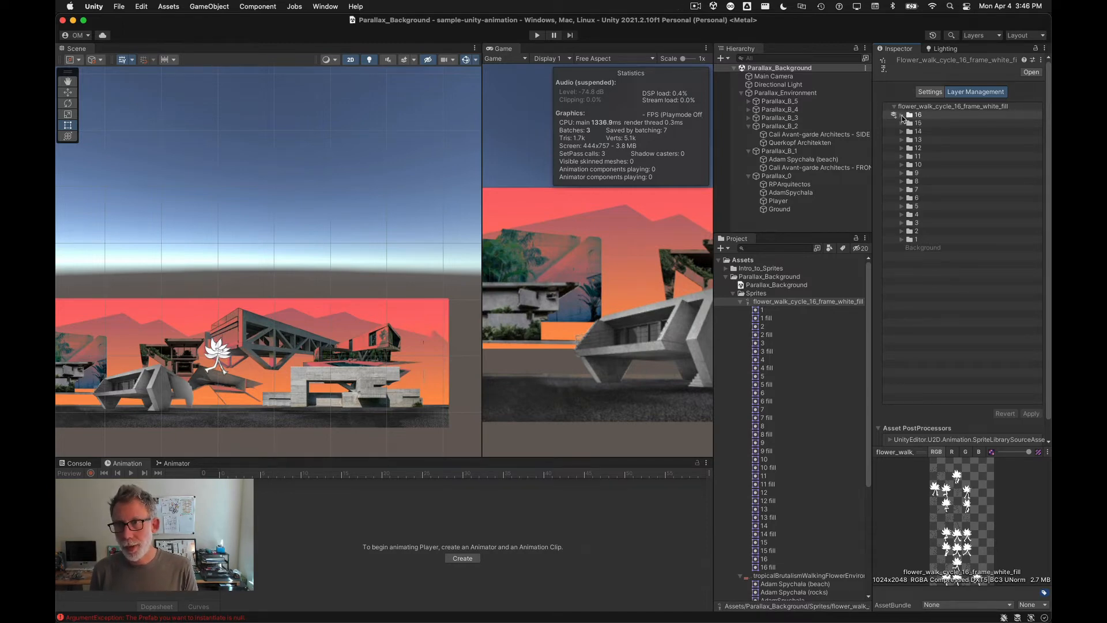
click(901, 114)
click(894, 132)
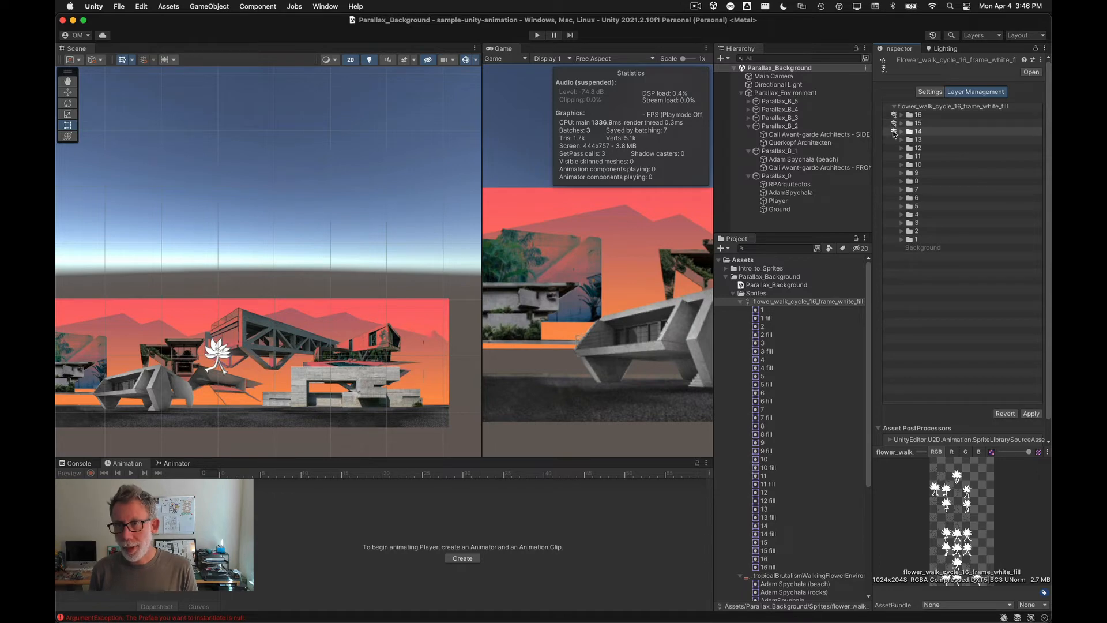
click(894, 140)
click(894, 148)
click(895, 156)
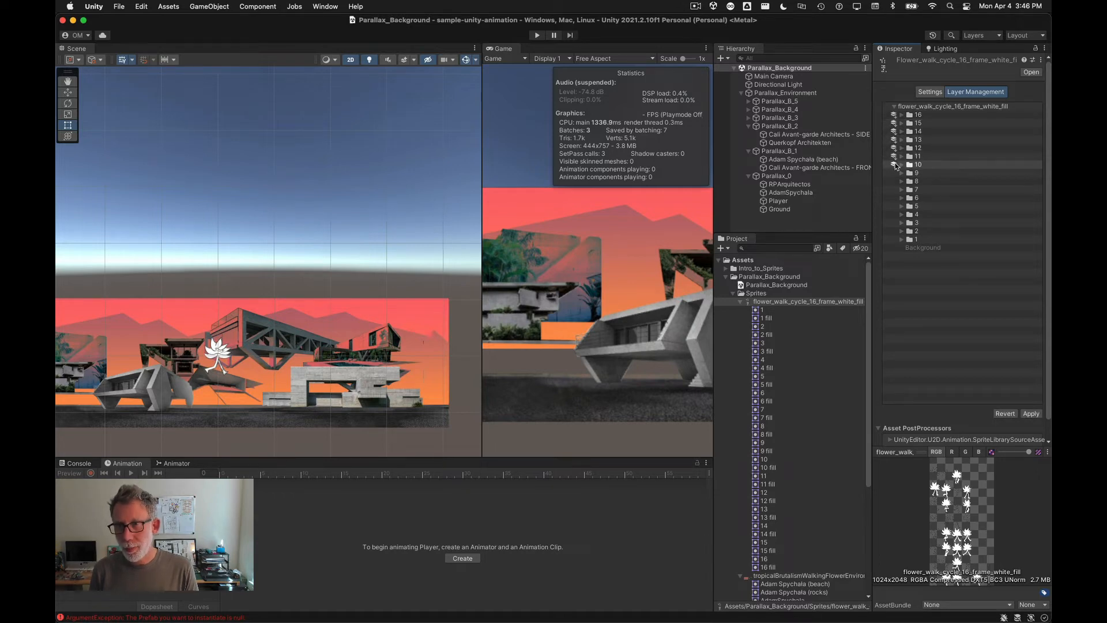
click(894, 165)
click(894, 174)
click(894, 182)
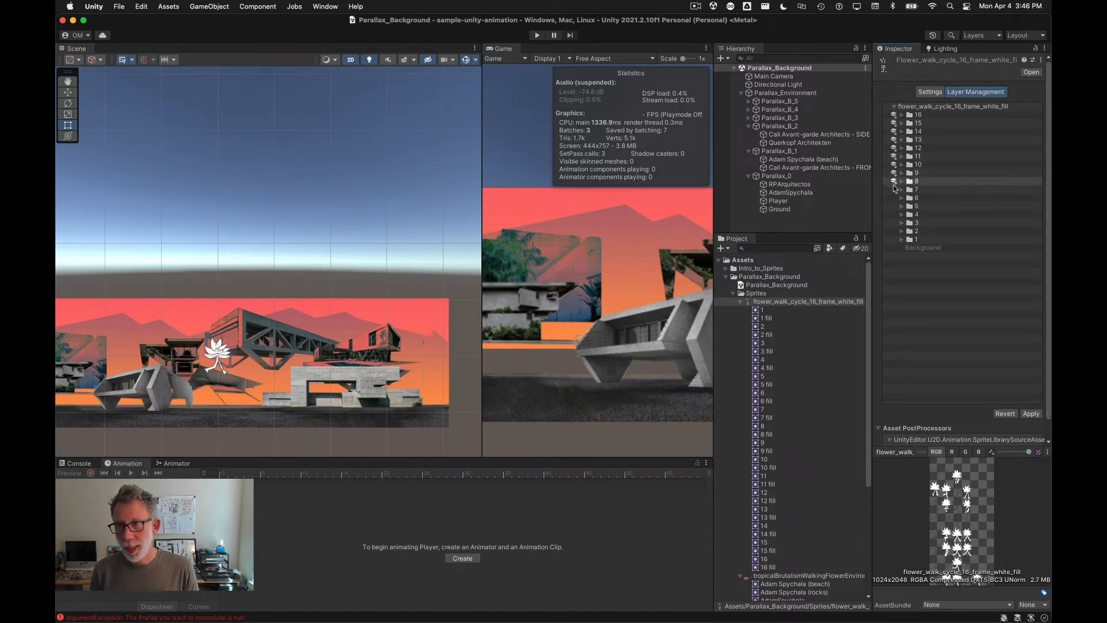
click(894, 190)
click(894, 198)
click(894, 207)
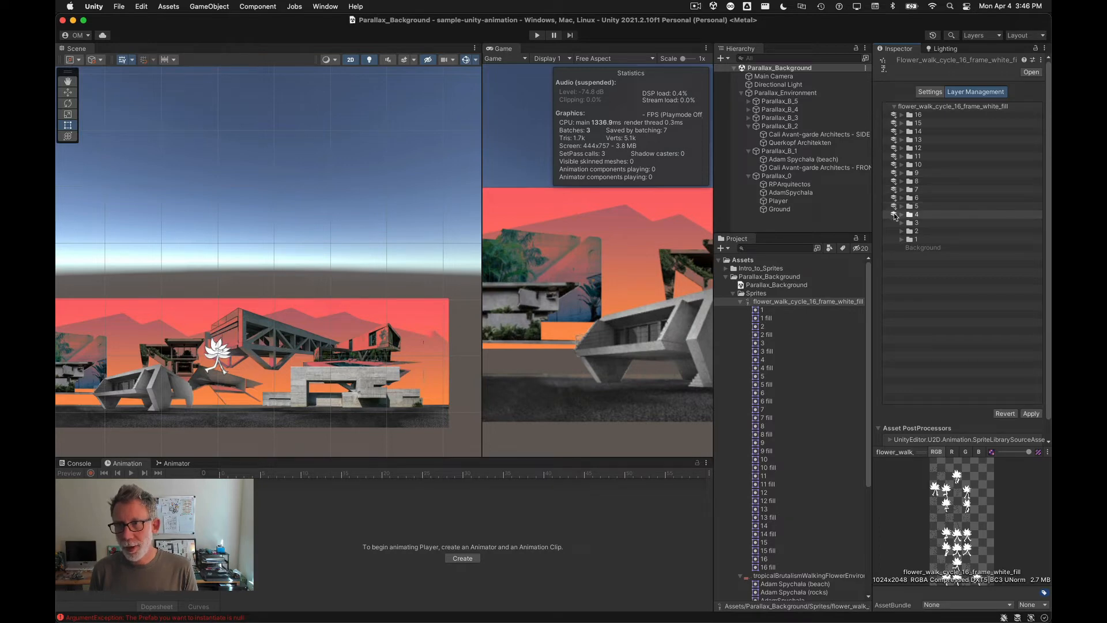
click(894, 214)
click(893, 222)
click(894, 231)
click(894, 240)
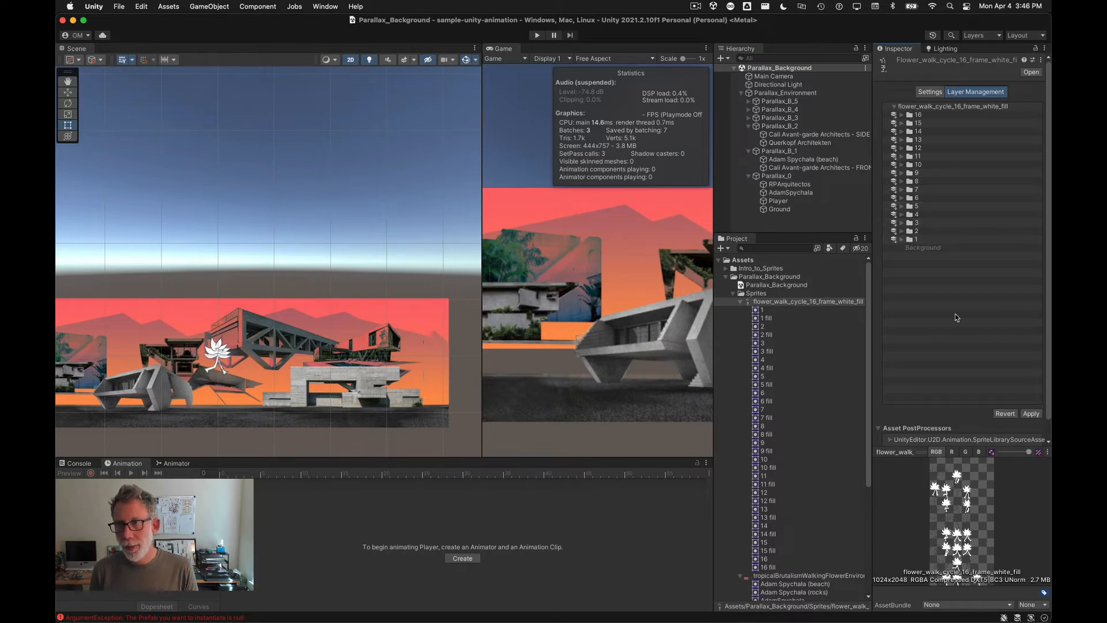
click(895, 241)
click(1031, 414)
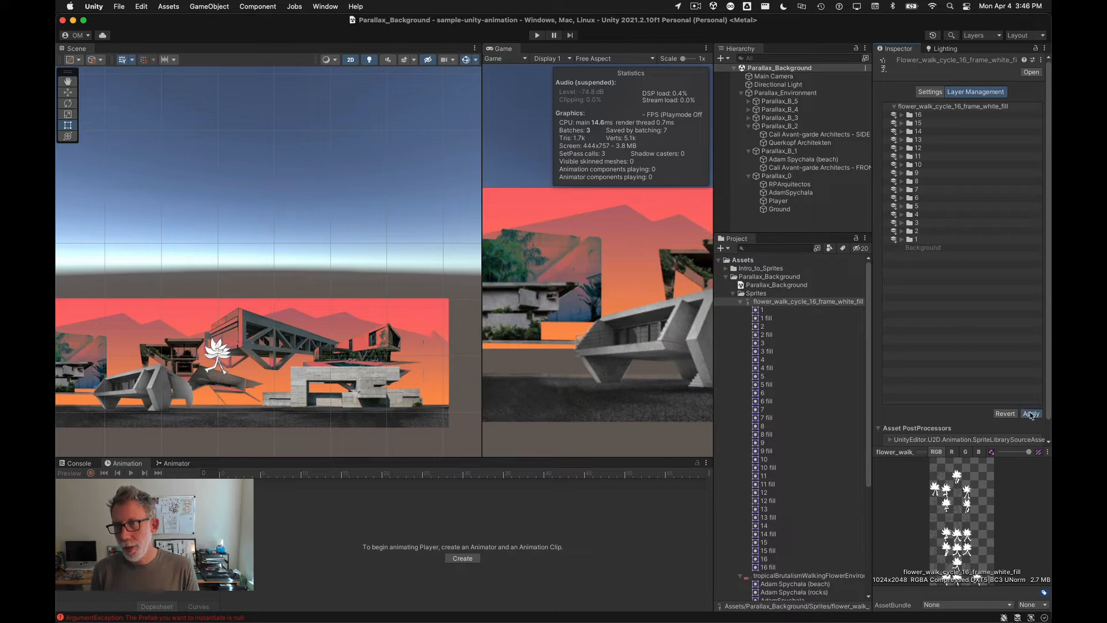
click(927, 93)
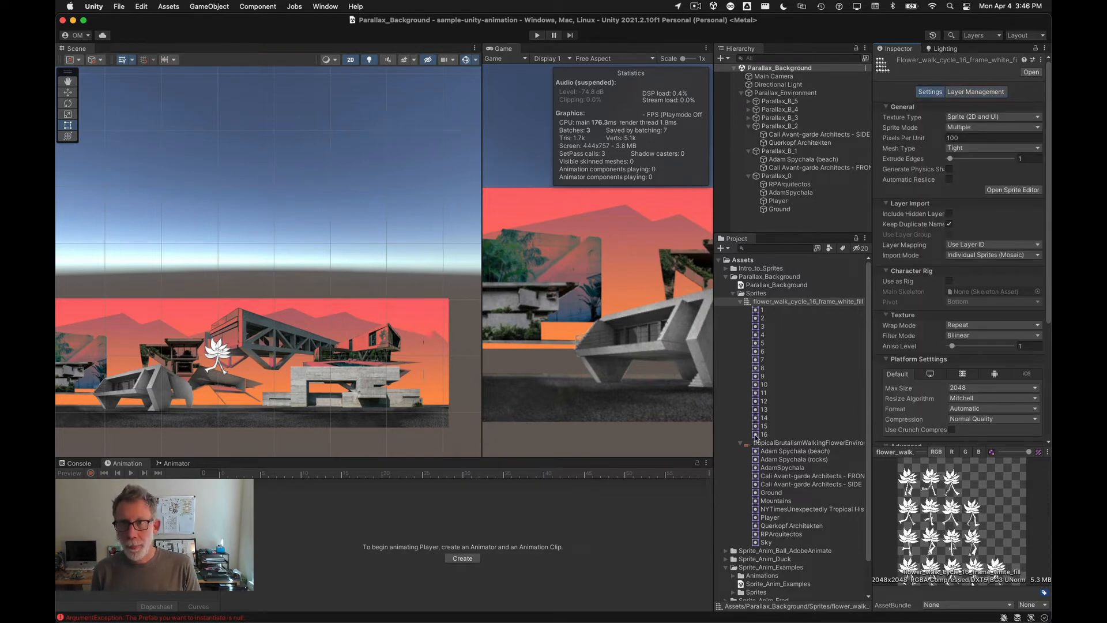
Step: Delete the Player object from the hierarchy
click(776, 201)
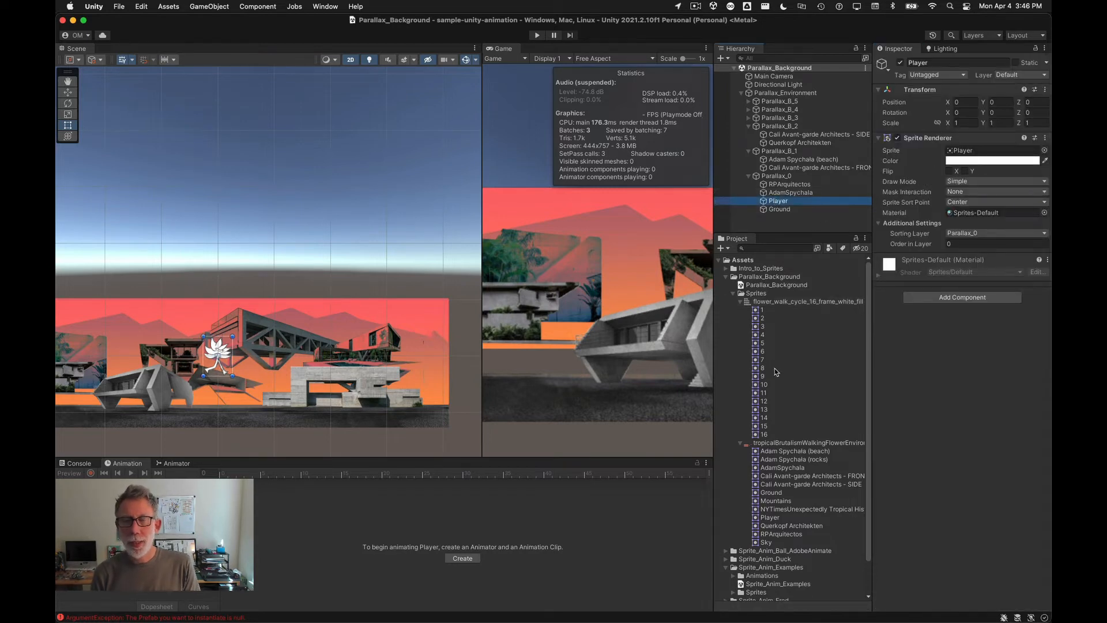
key(Delete)
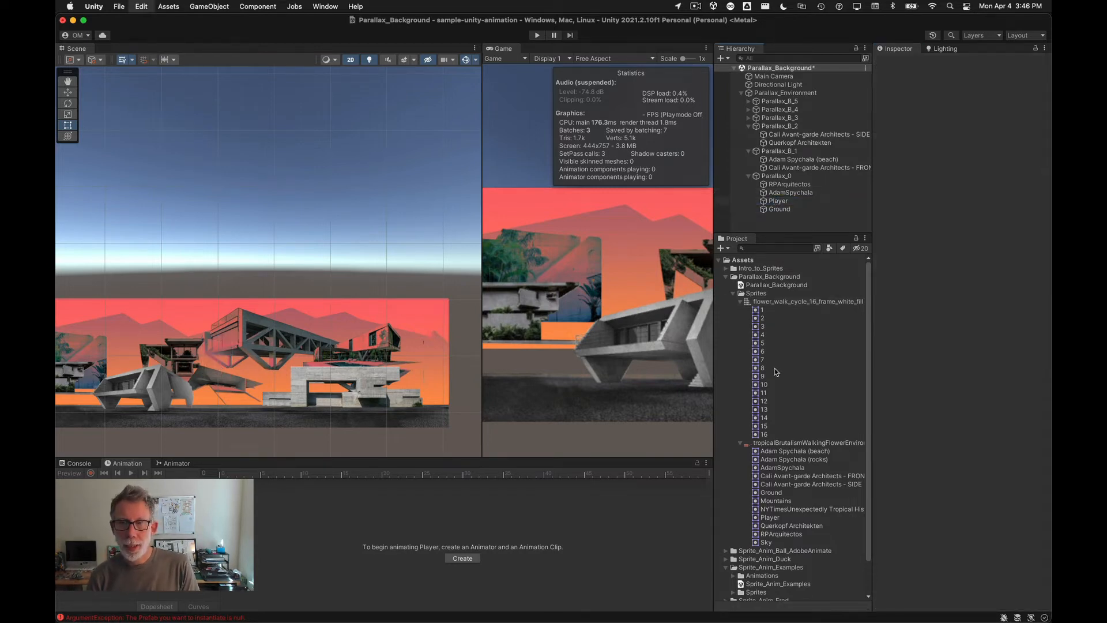
Step: Select all 16 walk-cycle sprites and drop them into the hierarchy under Parallax_0 to create an animation
click(756, 435)
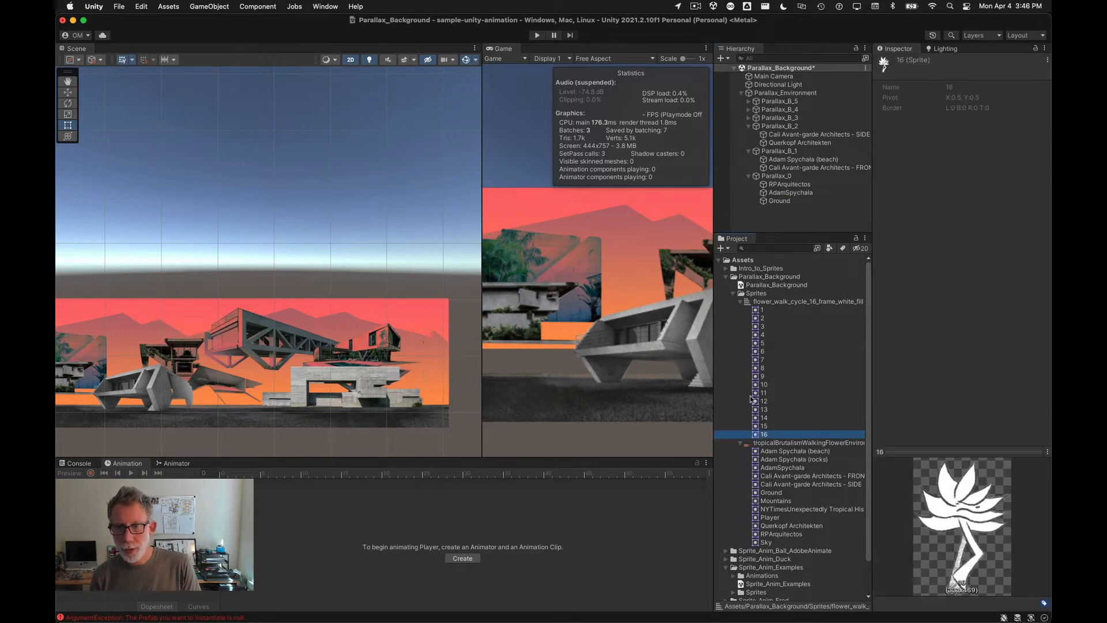
shift+click(757, 311)
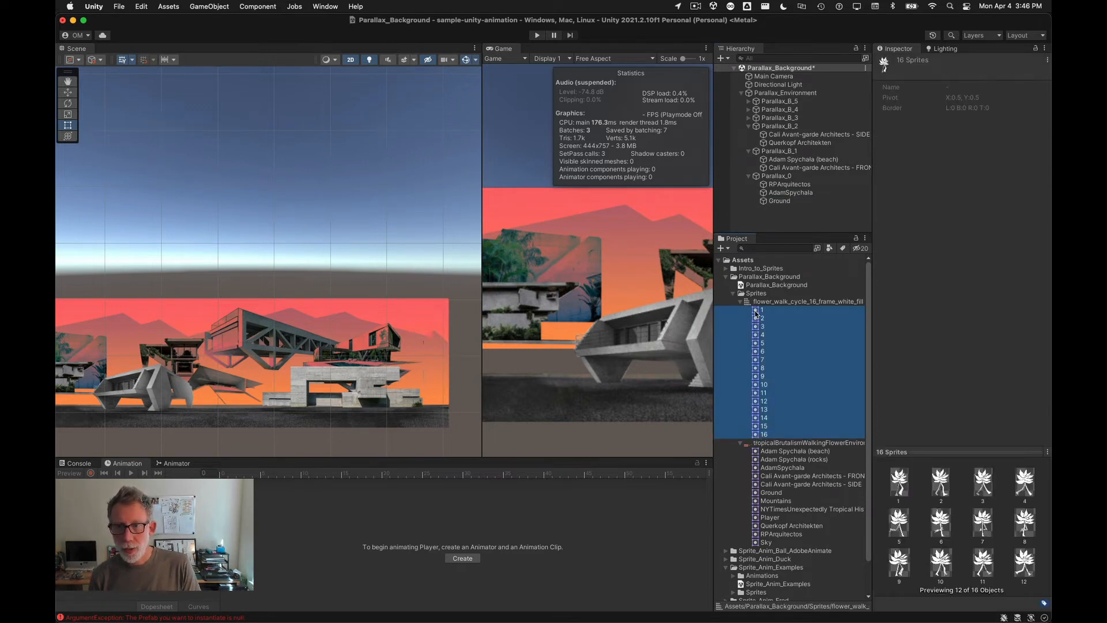
drag(757, 314, 773, 178)
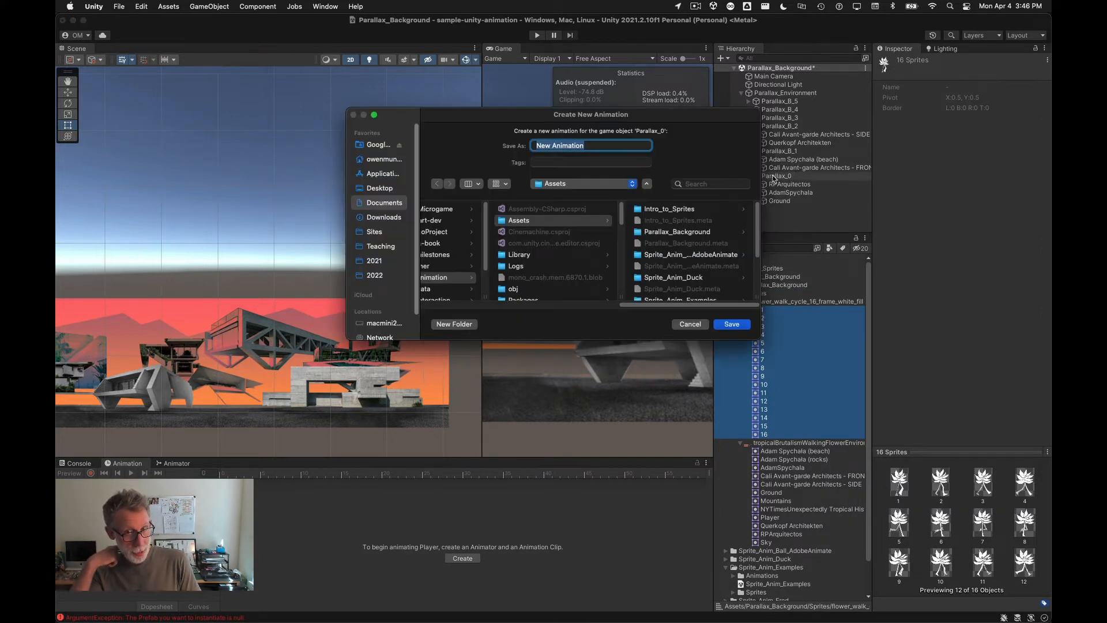
Step: Create a new Animations folder inside Parallax_Background in the save dialog
click(690, 233)
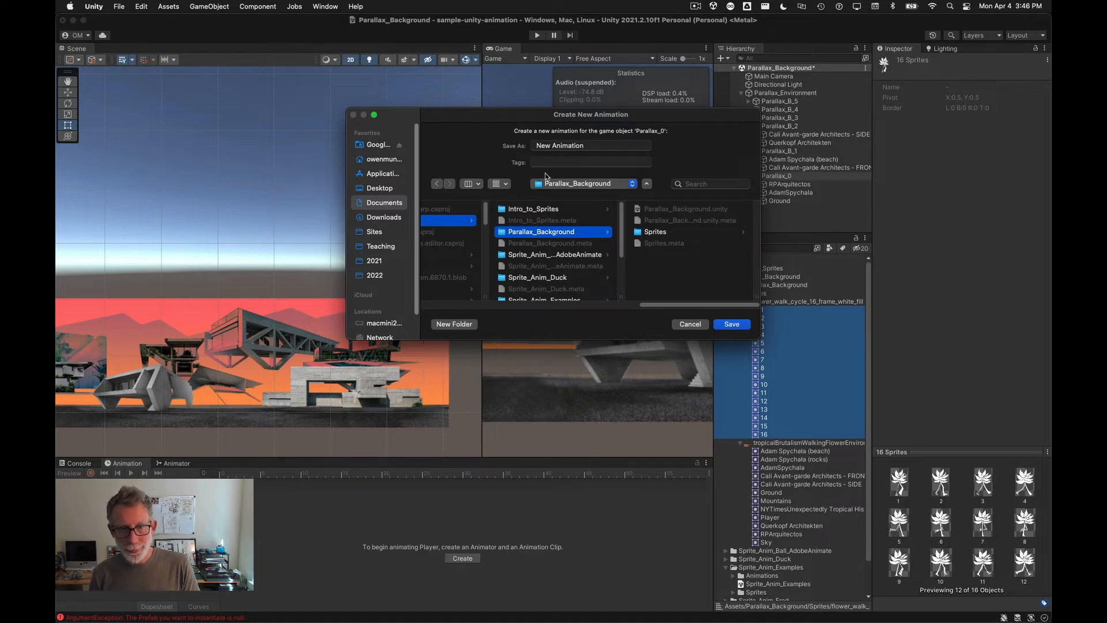
click(454, 324)
text(Animations)
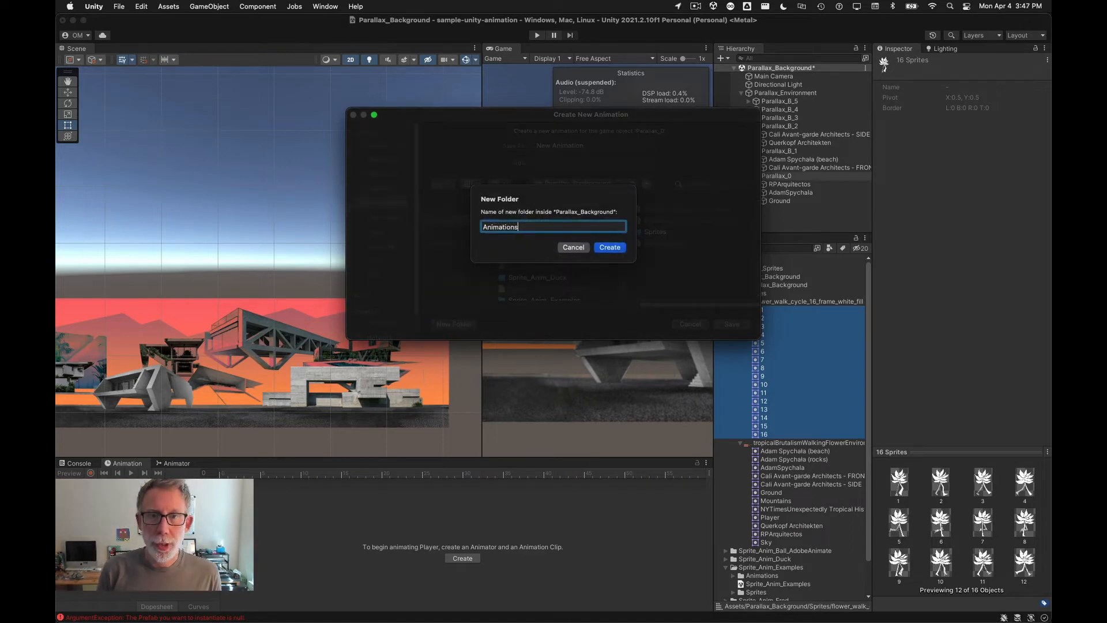
key(Return)
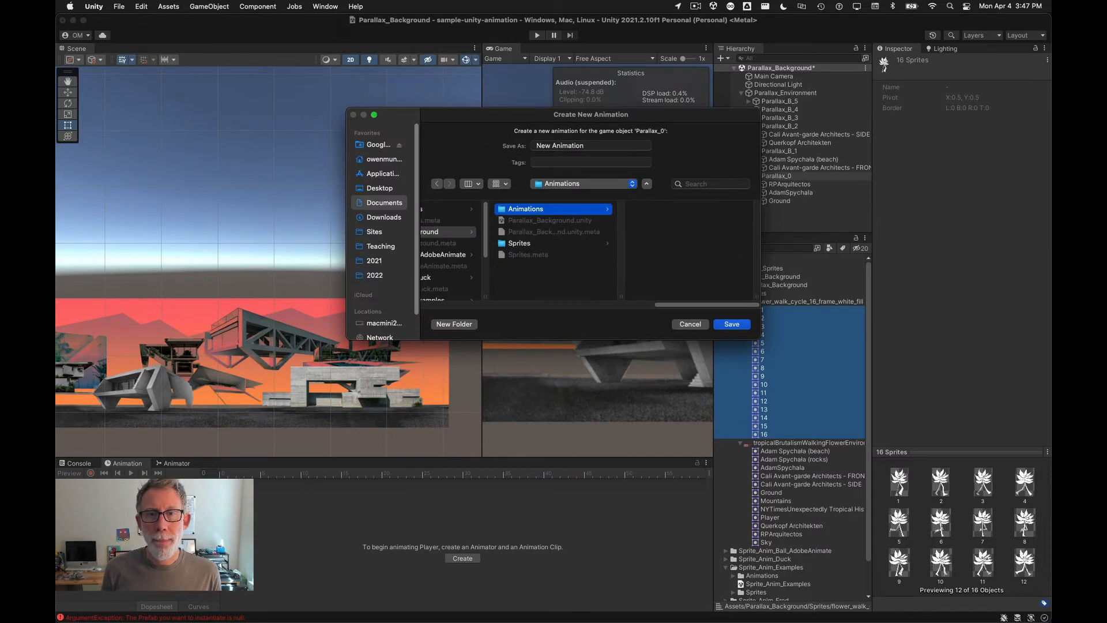
Step: Save the new animation as Flower_Fill_Walk in the Animations folder
triple_click(592, 145)
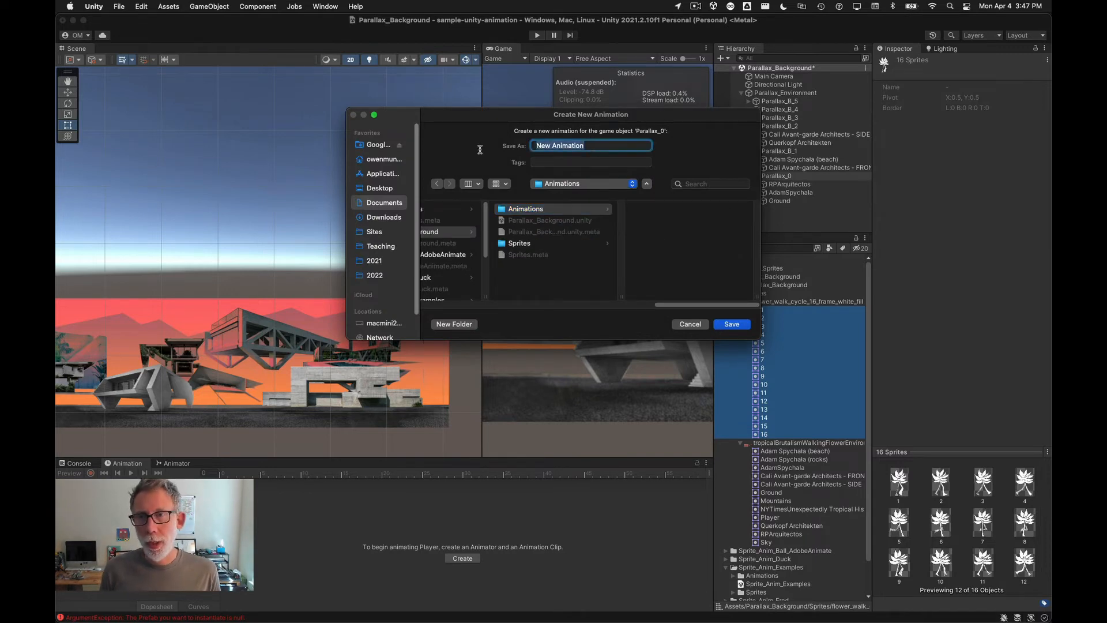
drag(700, 124, 566, 161)
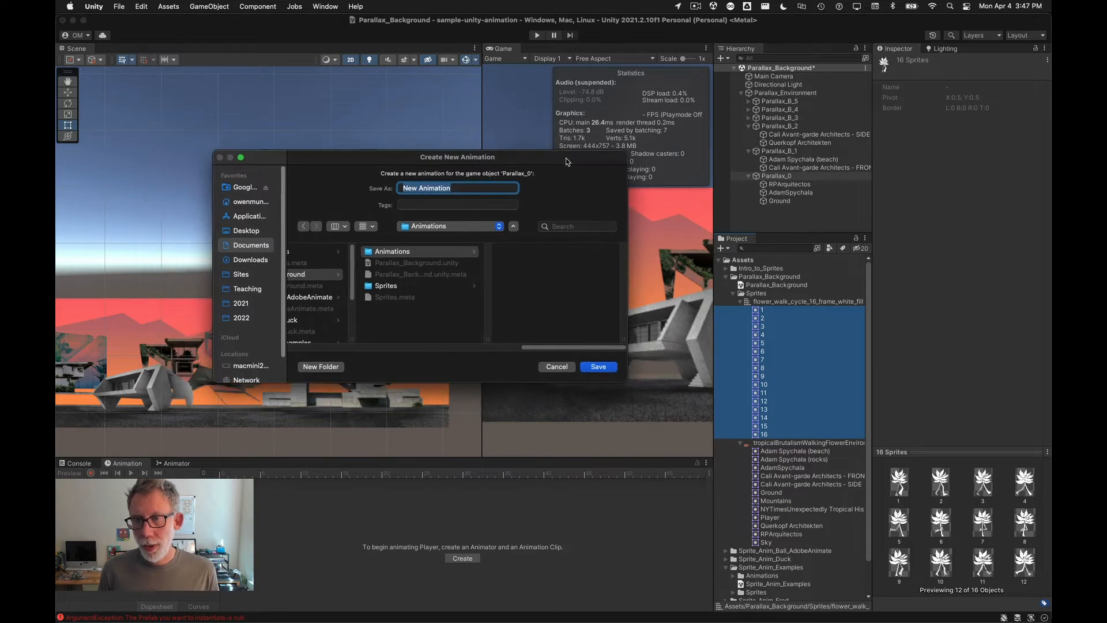
text(Flower_Fill_Walk)
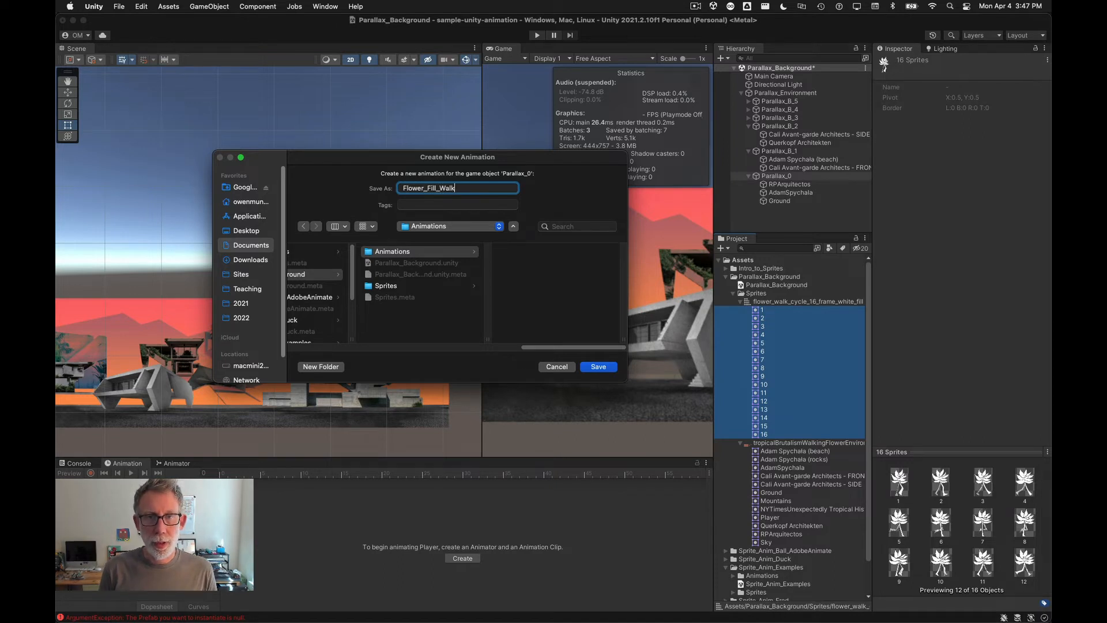
key(Return)
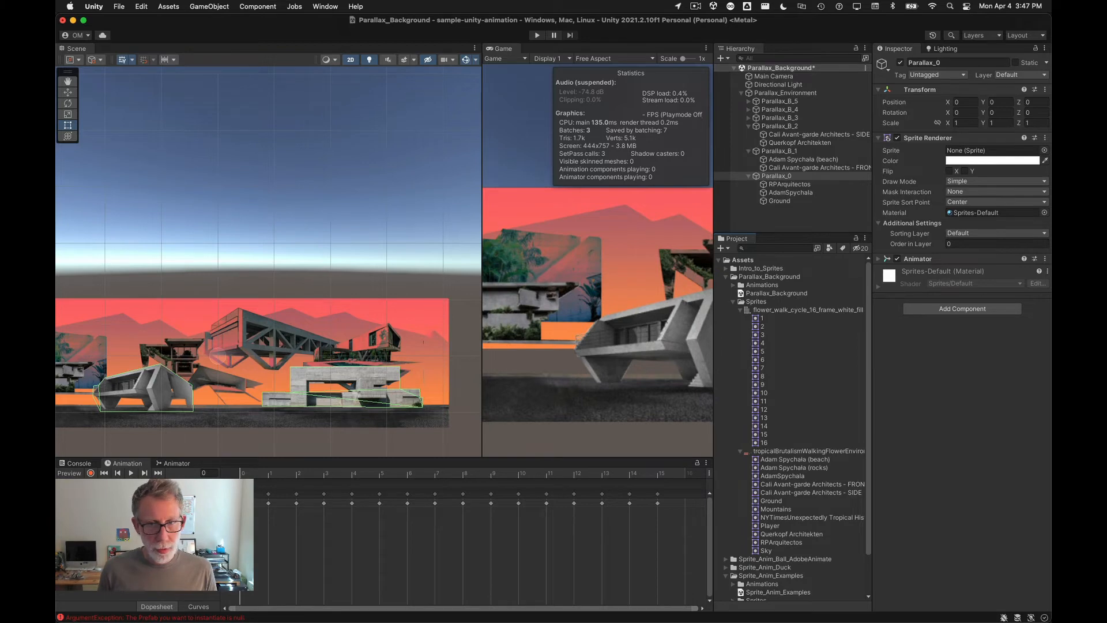
Step: Search the Parallax_0 children in the hierarchy for the new flower animation object
click(765, 192)
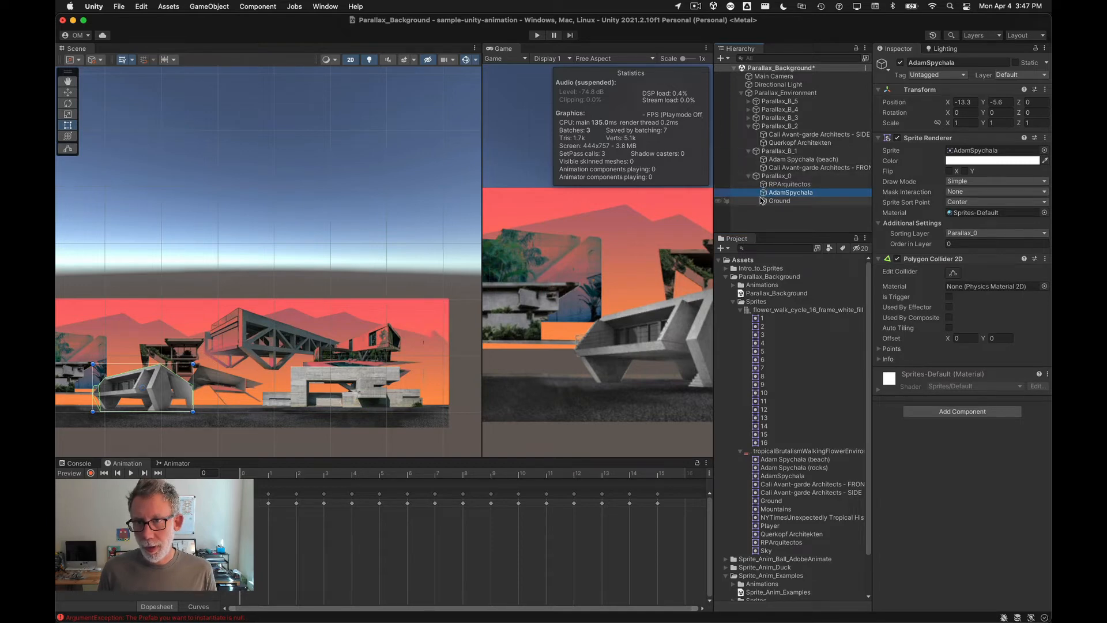
click(764, 184)
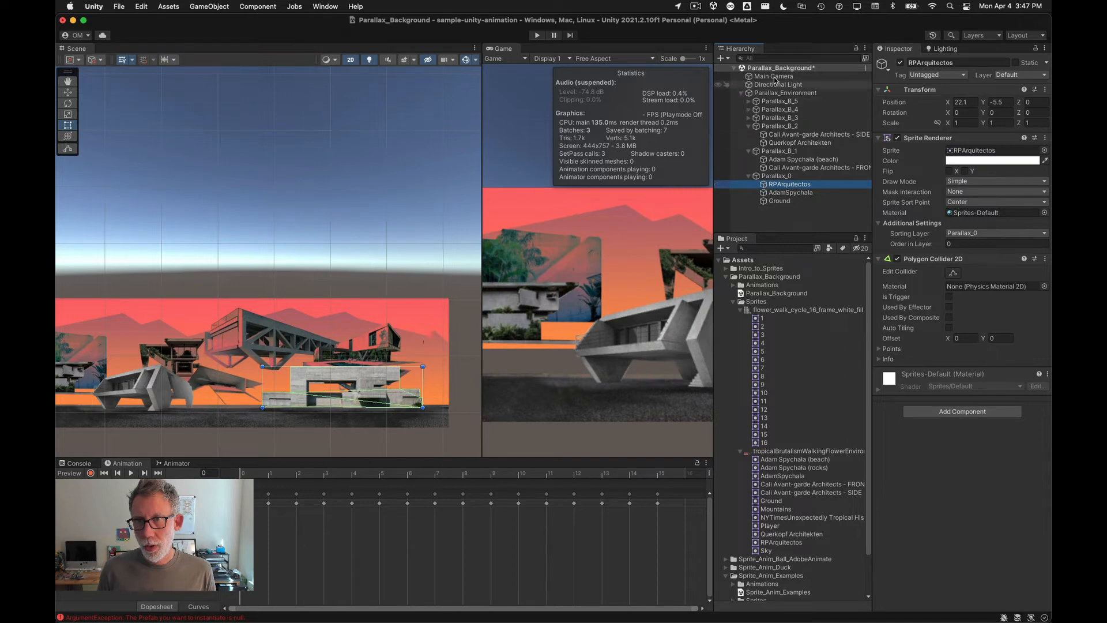
click(774, 59)
text(flower)
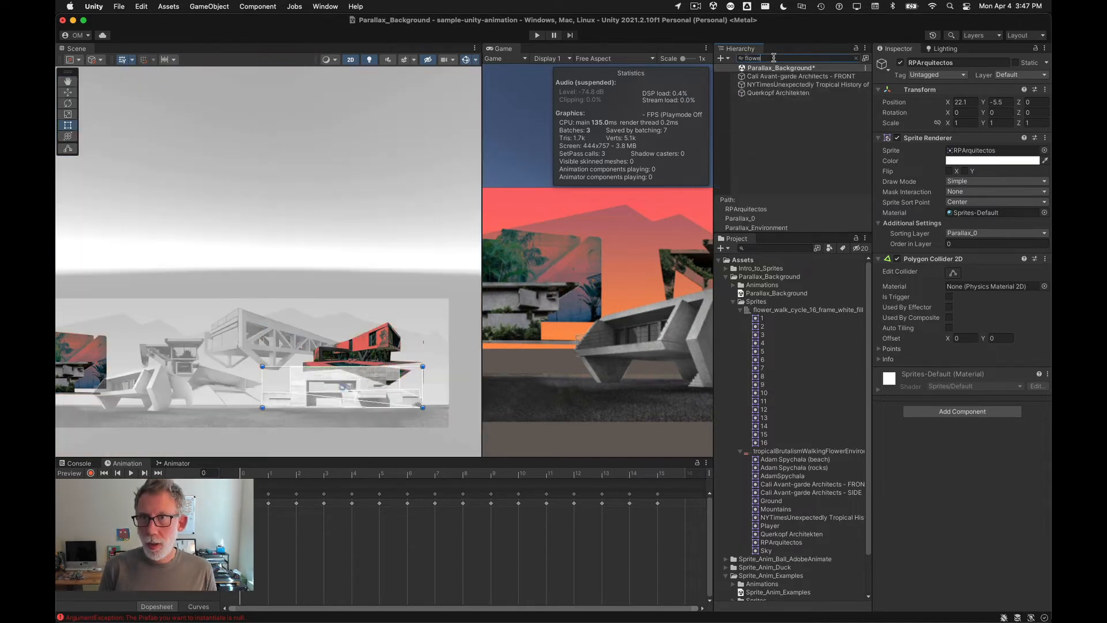
key(BackSpace)
key(BackSpace)
key(BackSpace)
key(BackSpace)
key(BackSpace)
key(BackSpace)
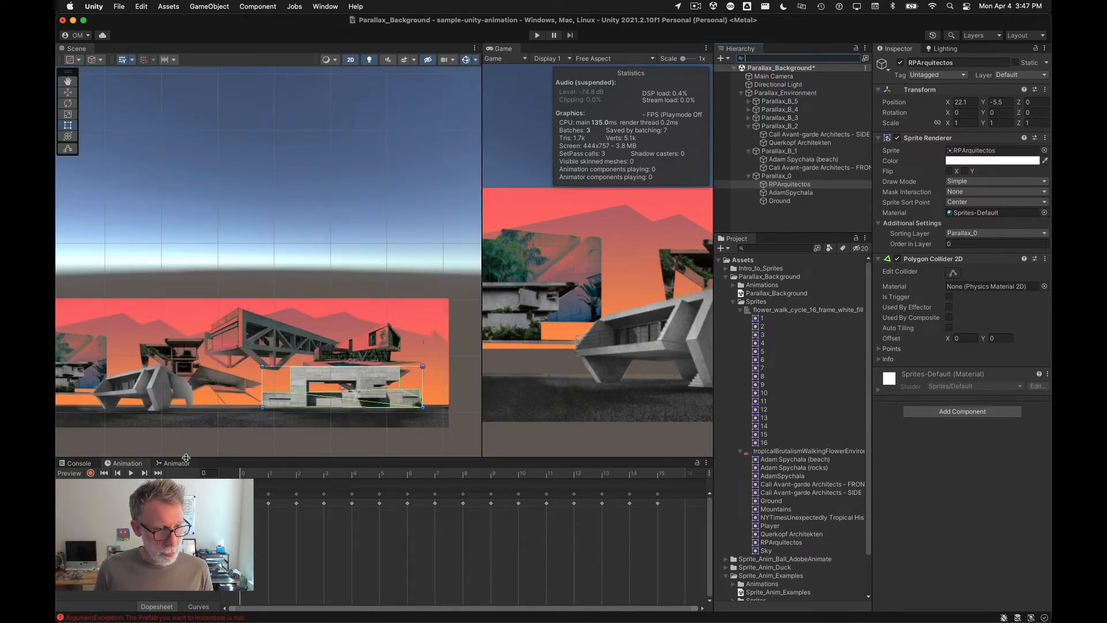
Step: Dock the Animator window beside the Animation window and inspect the Flower_Fill_Walk clip list
drag(185, 458, 198, 391)
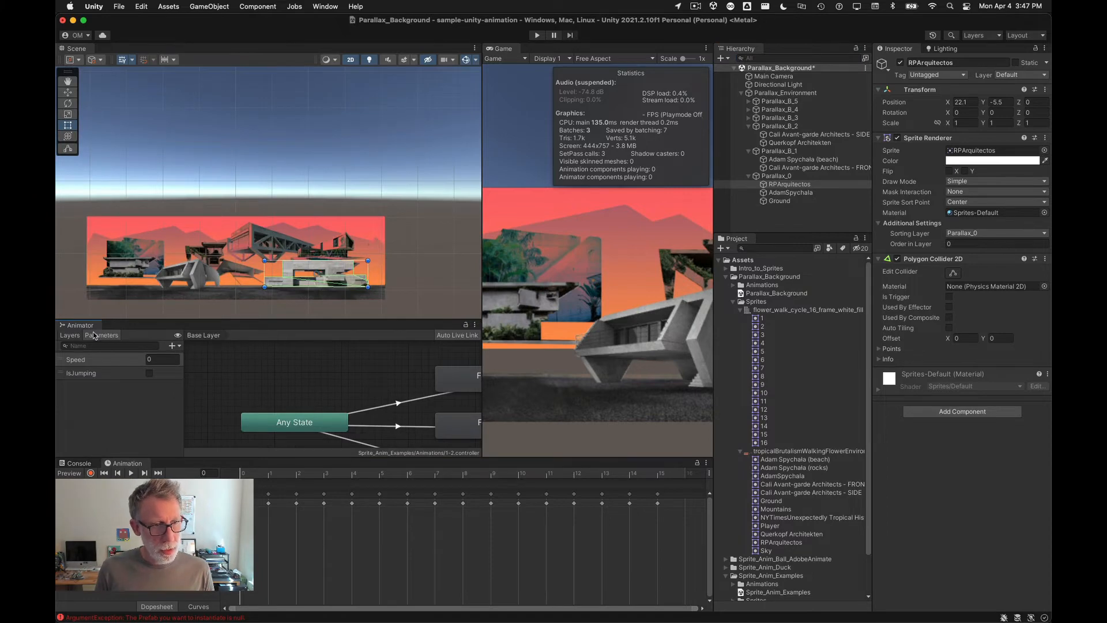
drag(81, 326, 205, 336)
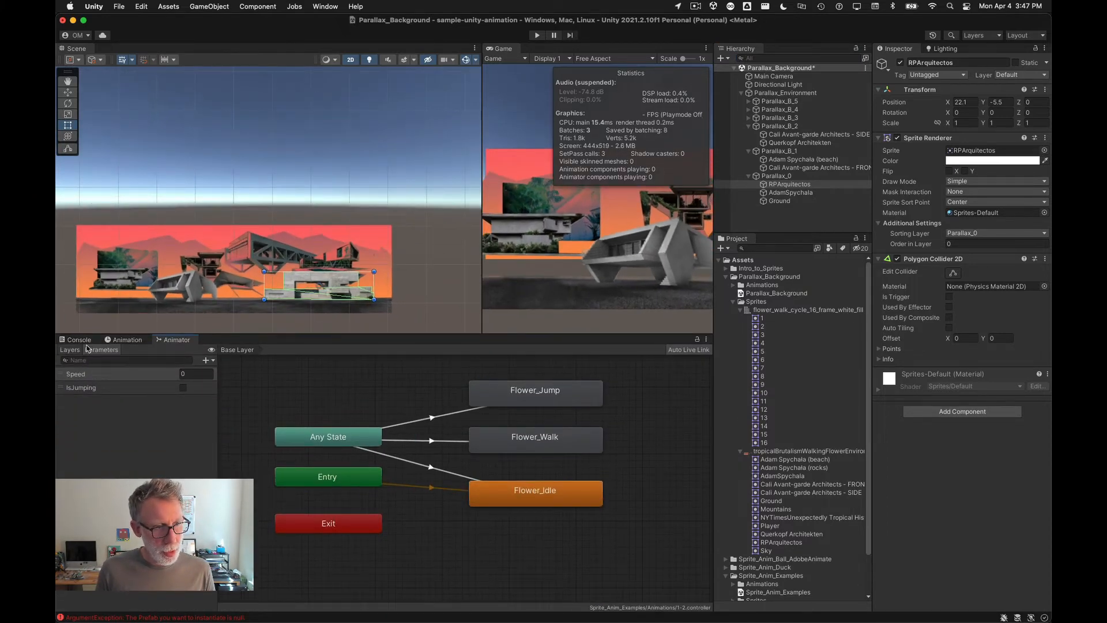
click(131, 340)
click(89, 361)
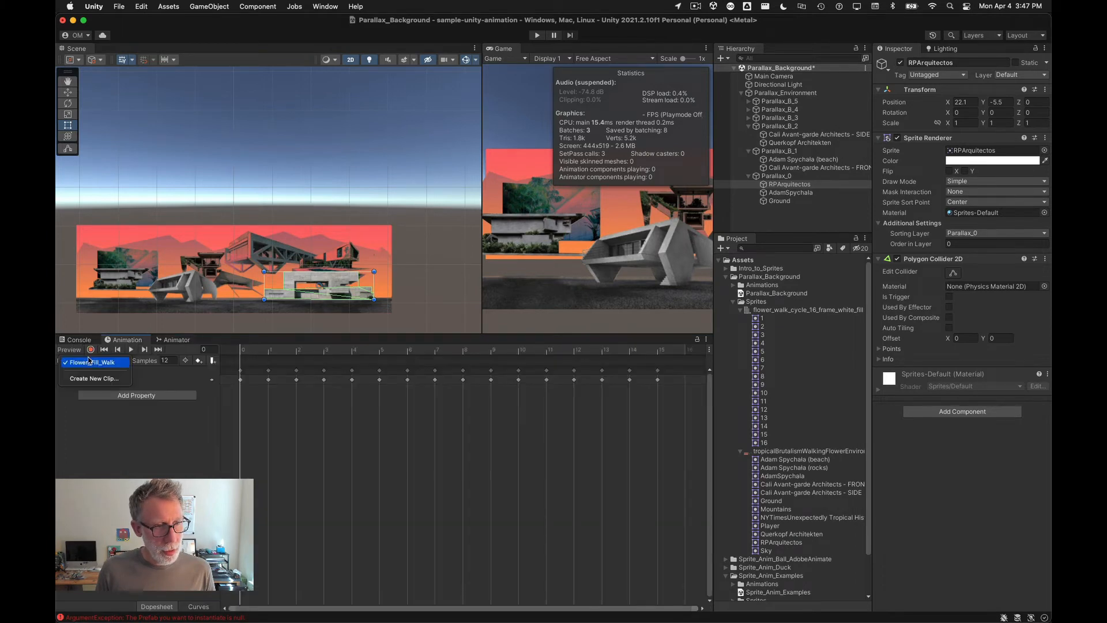
click(91, 361)
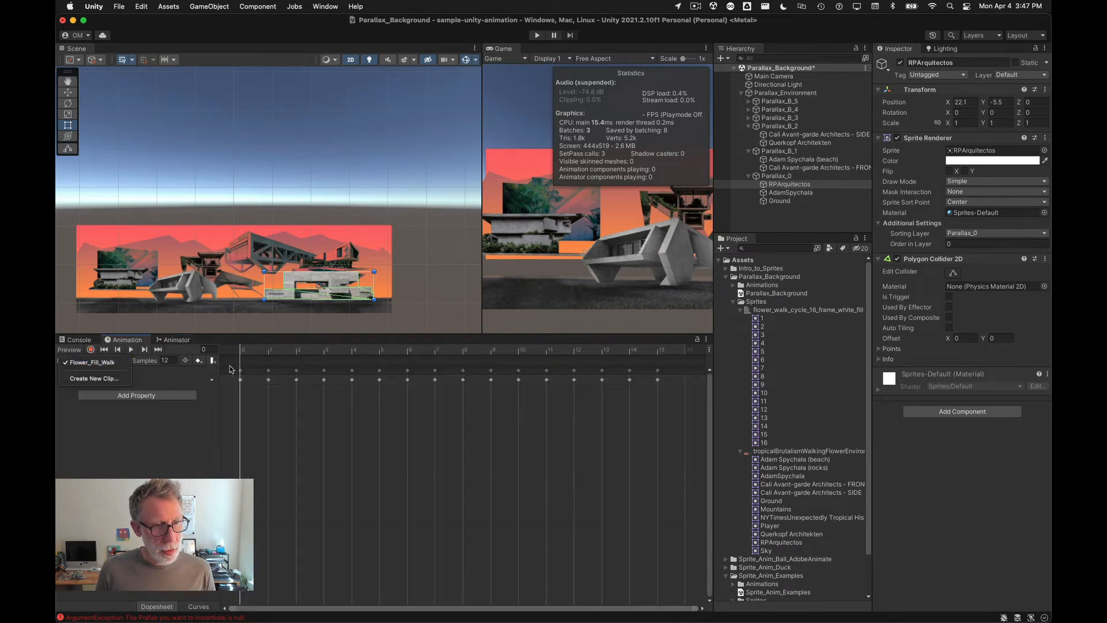
Step: Add walk-cycle sprite 1 as a child of Parallax_0 and rename it Flower_Fill_Walk
click(765, 187)
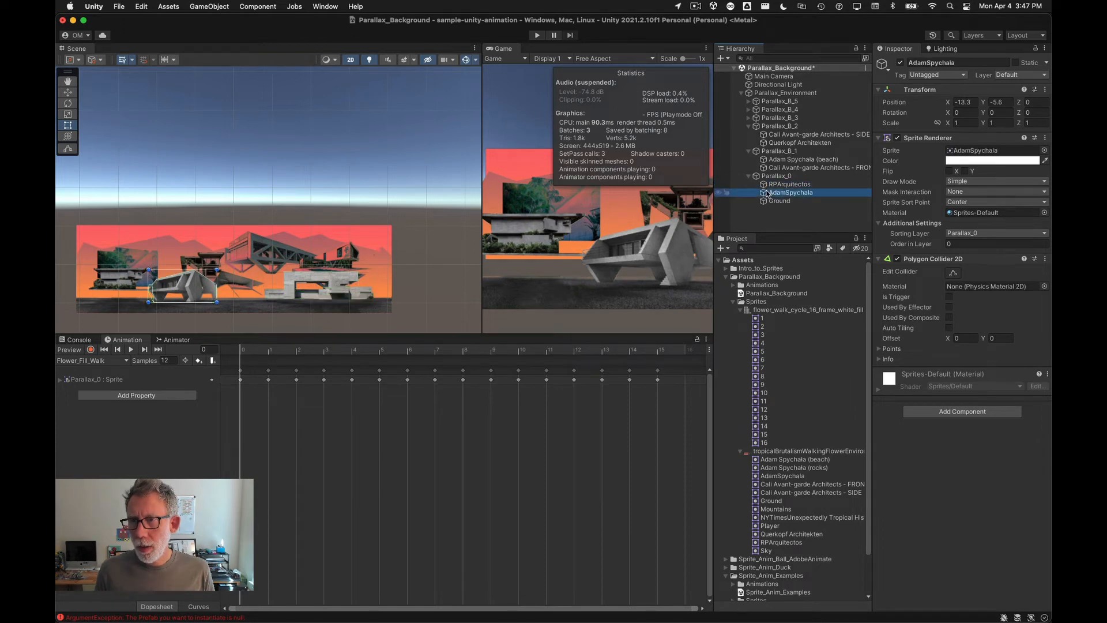
click(763, 176)
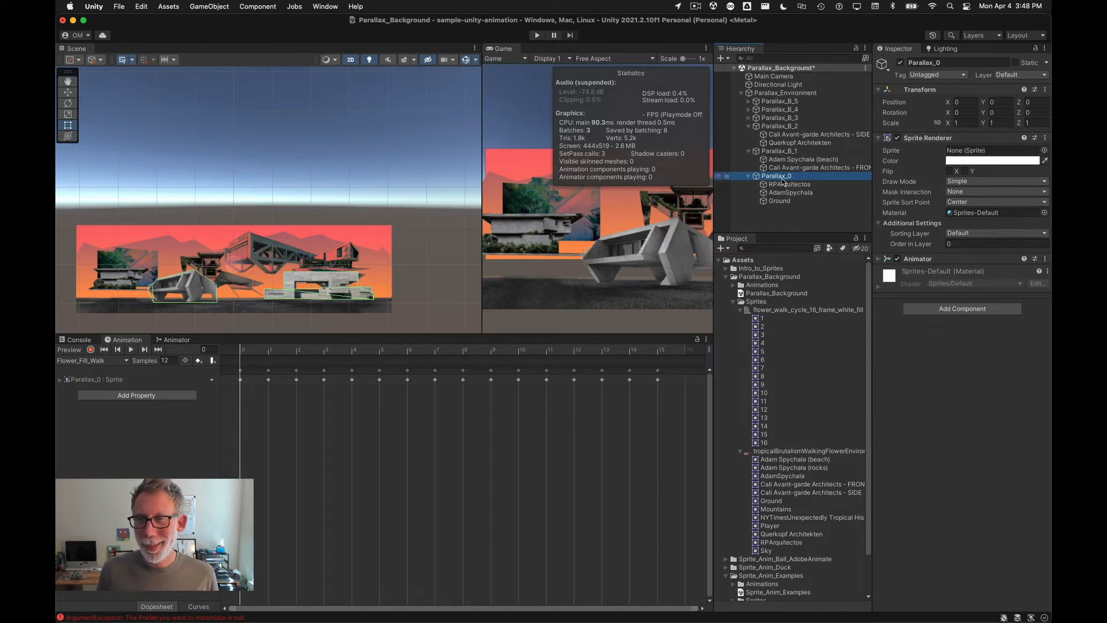
click(879, 259)
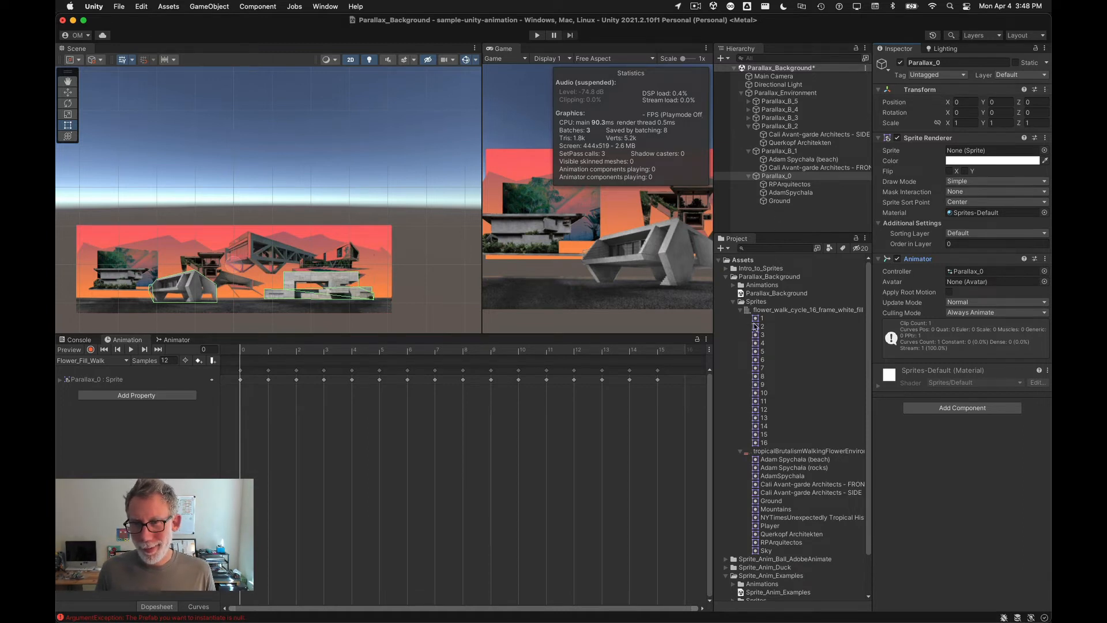
drag(756, 319, 782, 176)
click(783, 209)
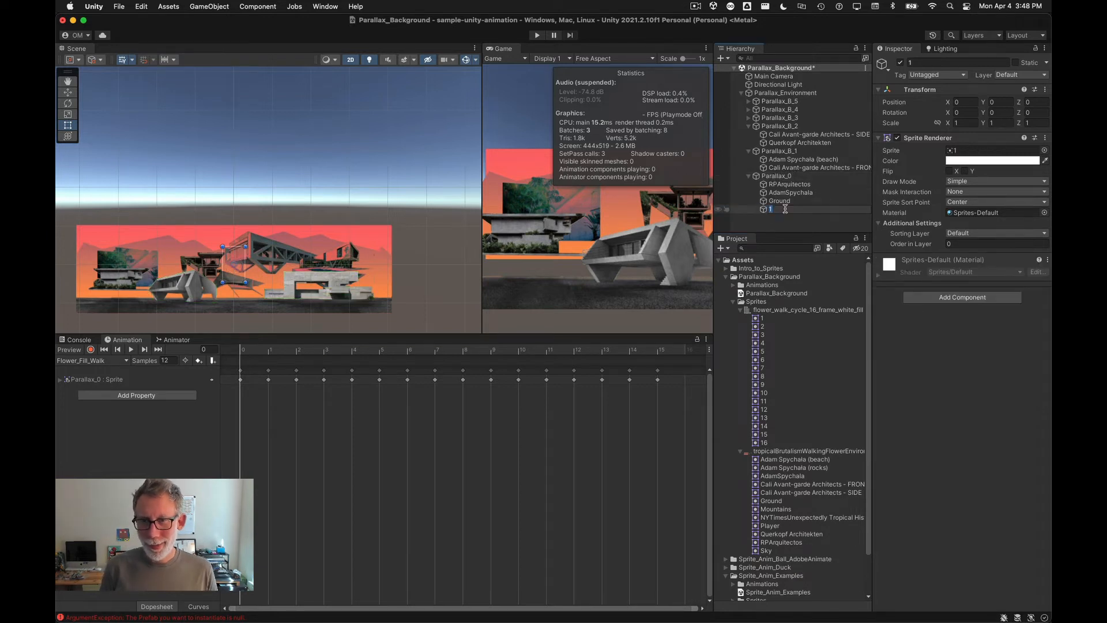
text(Flower_Fi)
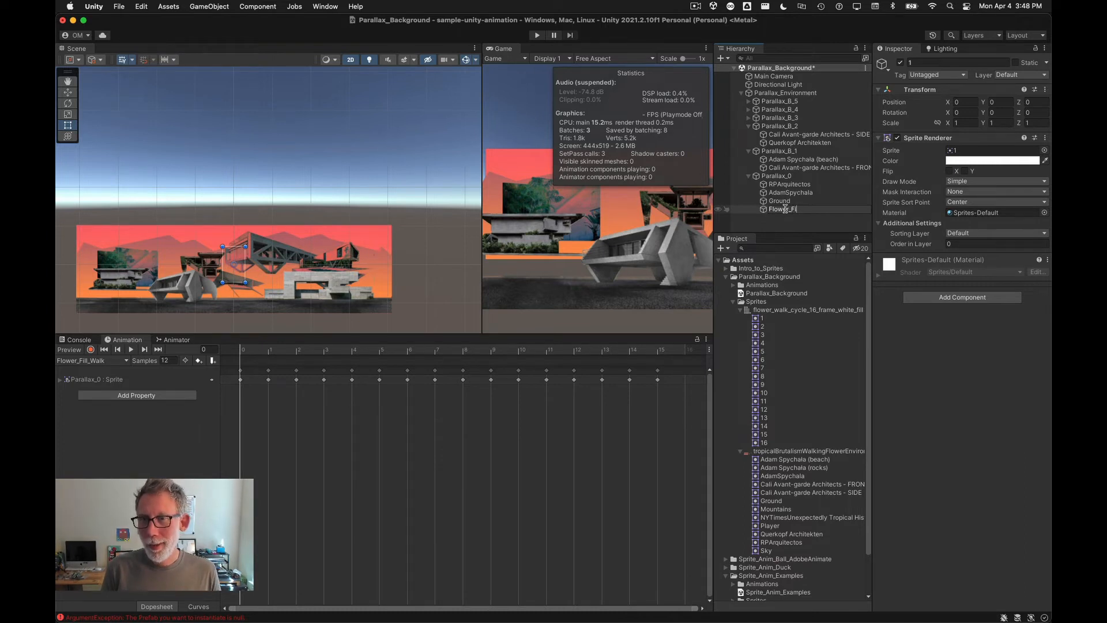
text(ll_Walk)
key(Return)
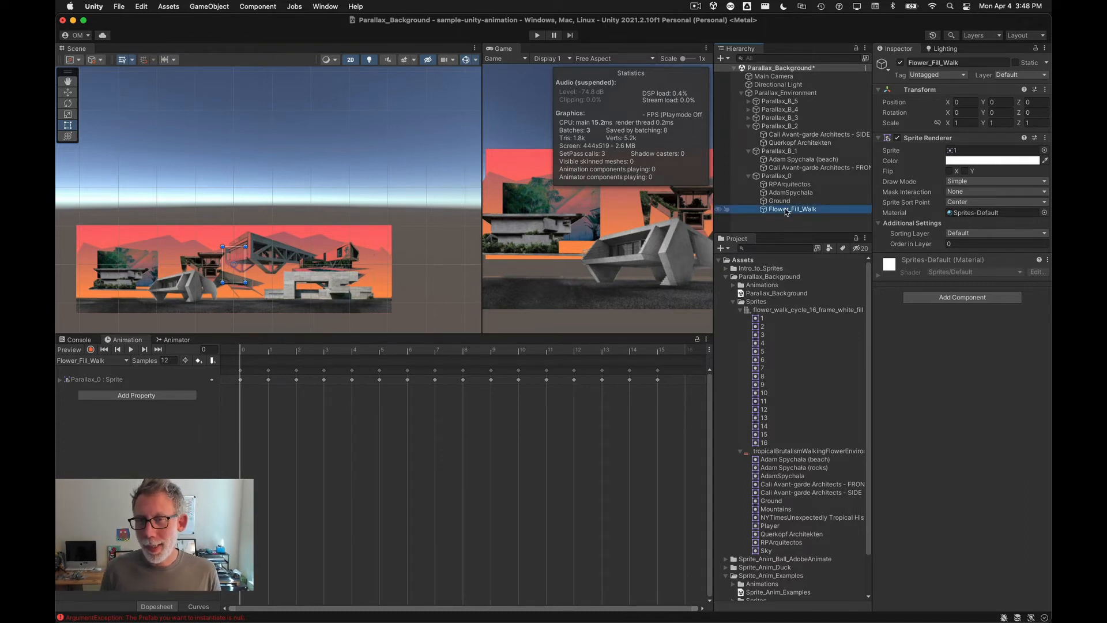
Step: Try to copy Parallax_0's Sprite Renderer component over to Flower_Fill_Walk
click(776, 176)
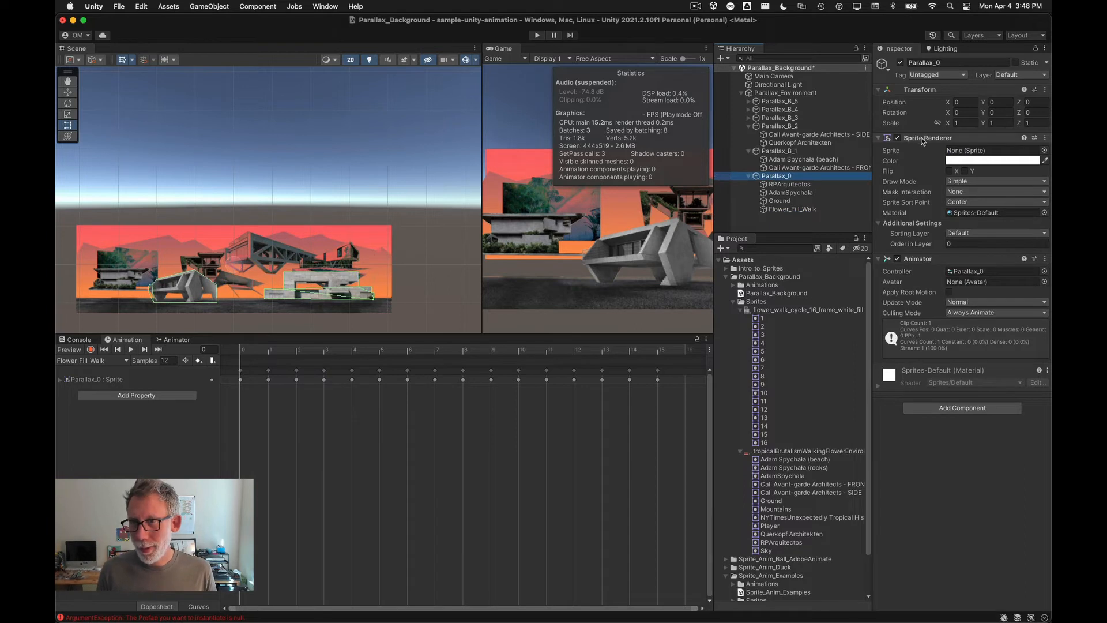
mouse_move(925, 139)
mouse_down()
mouse_move(788, 211)
mouse_move(853, 210)
mouse_move(918, 146)
mouse_up()
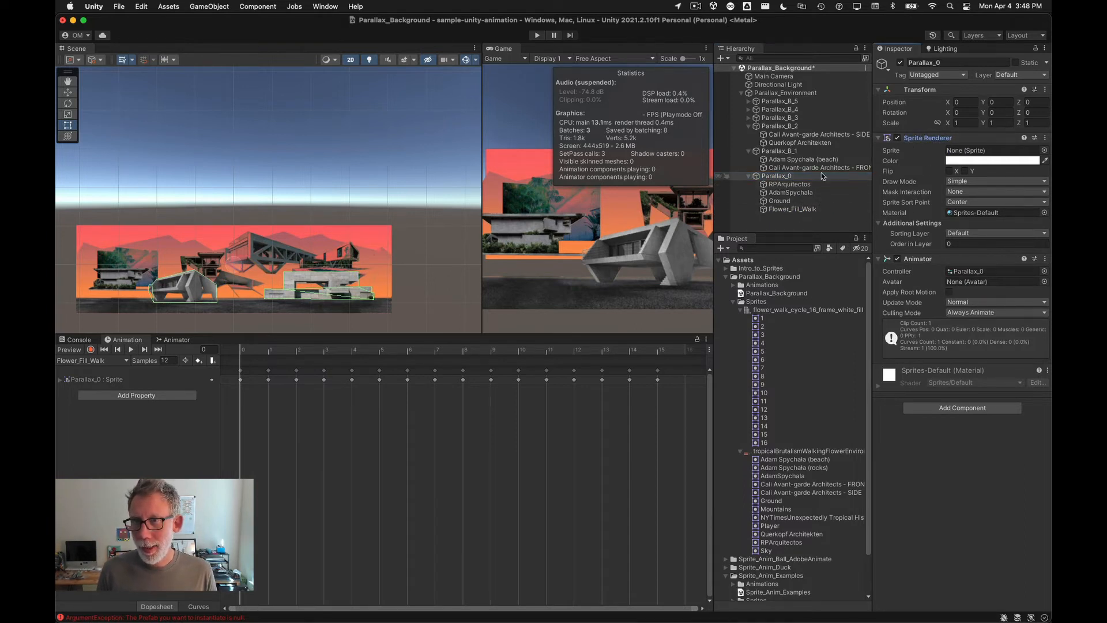
right_click(920, 141)
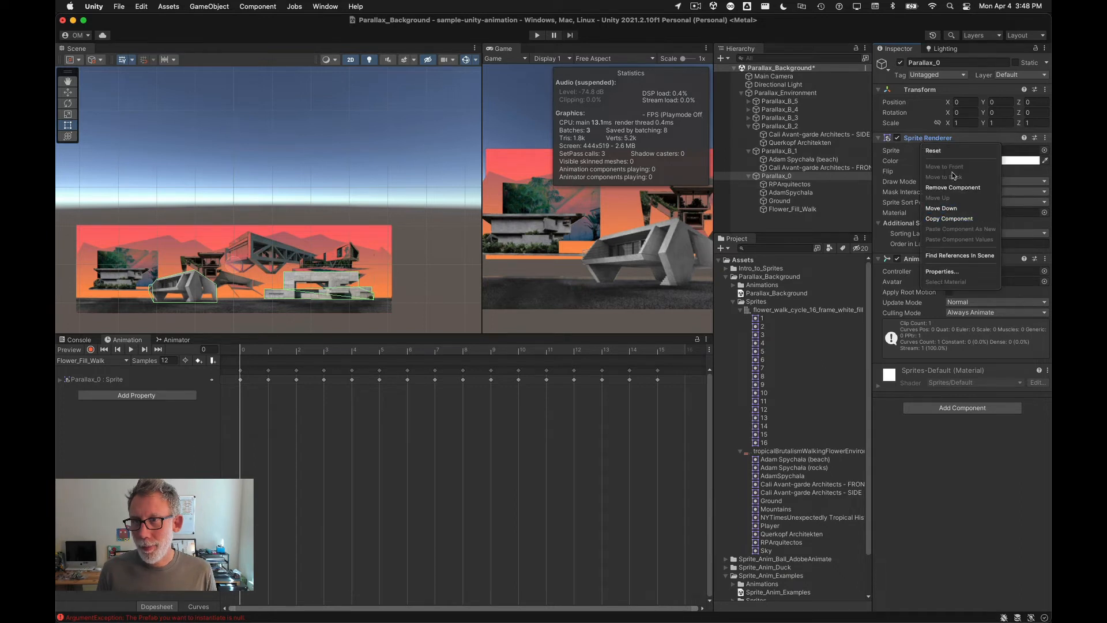
click(949, 219)
click(805, 209)
right_click(806, 211)
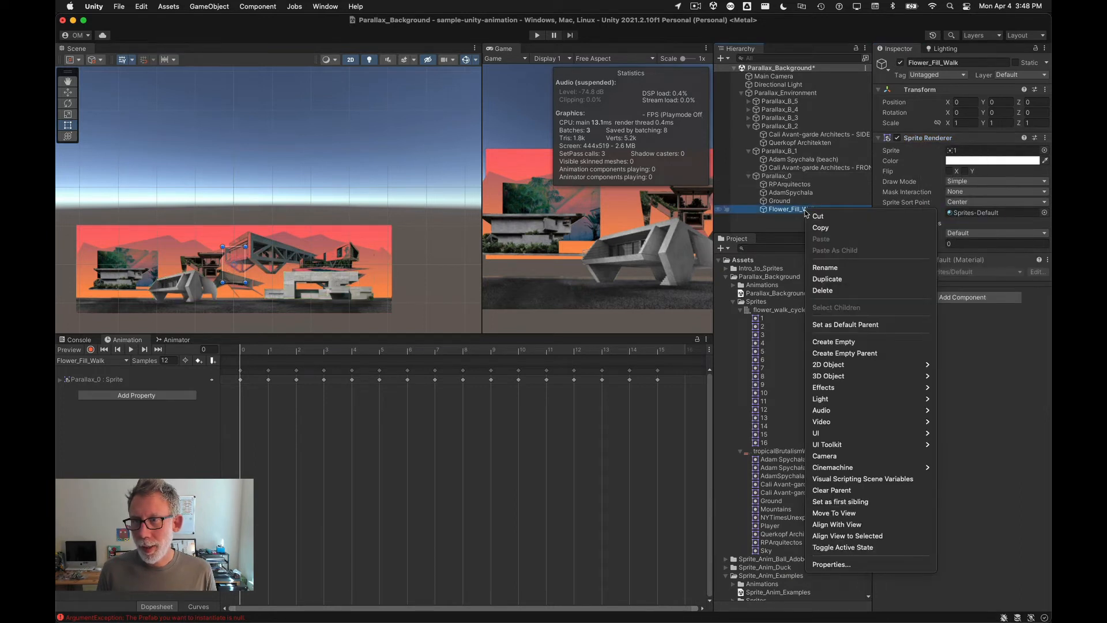
key(Escape)
Step: Try to transfer Parallax_0's Animator component onto the Flower_Fill_Walk object
click(775, 176)
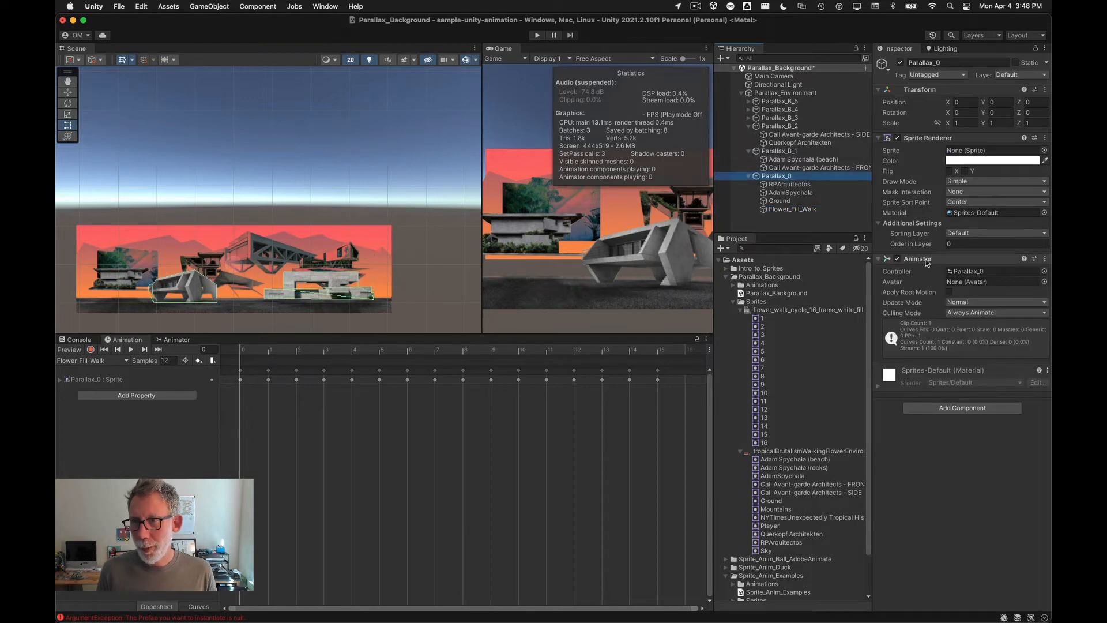
drag(926, 262, 789, 214)
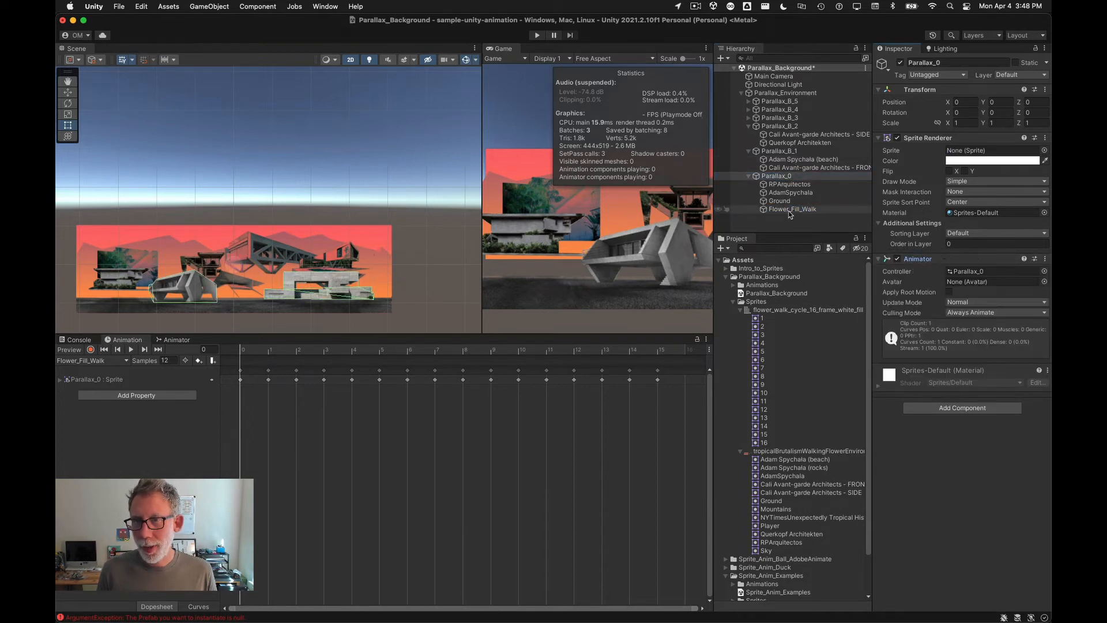
click(773, 209)
click(777, 176)
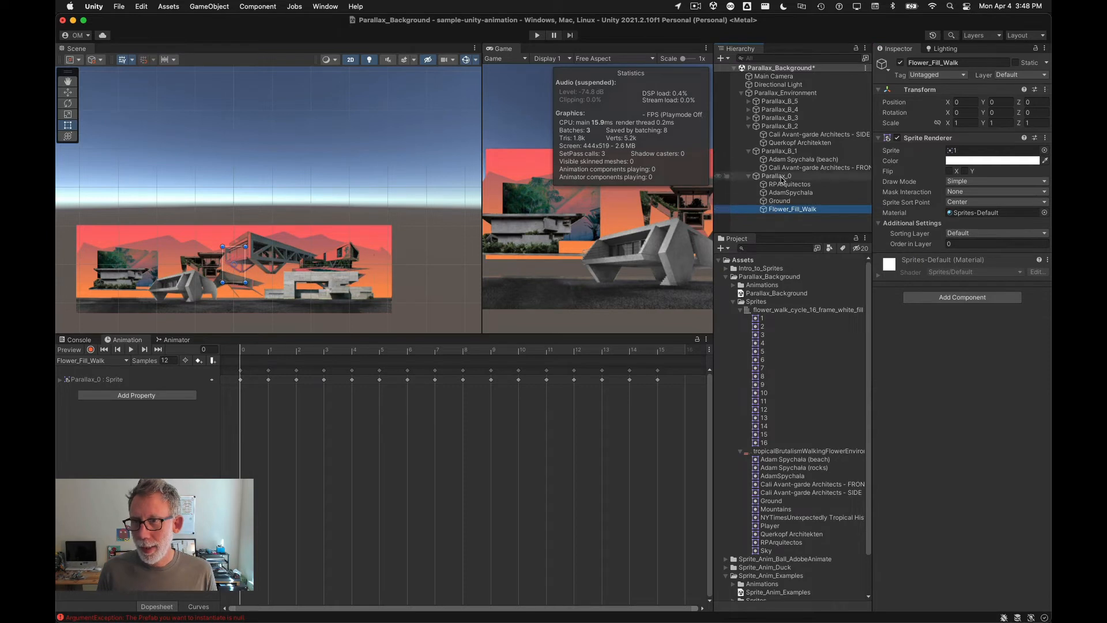
drag(917, 259, 777, 213)
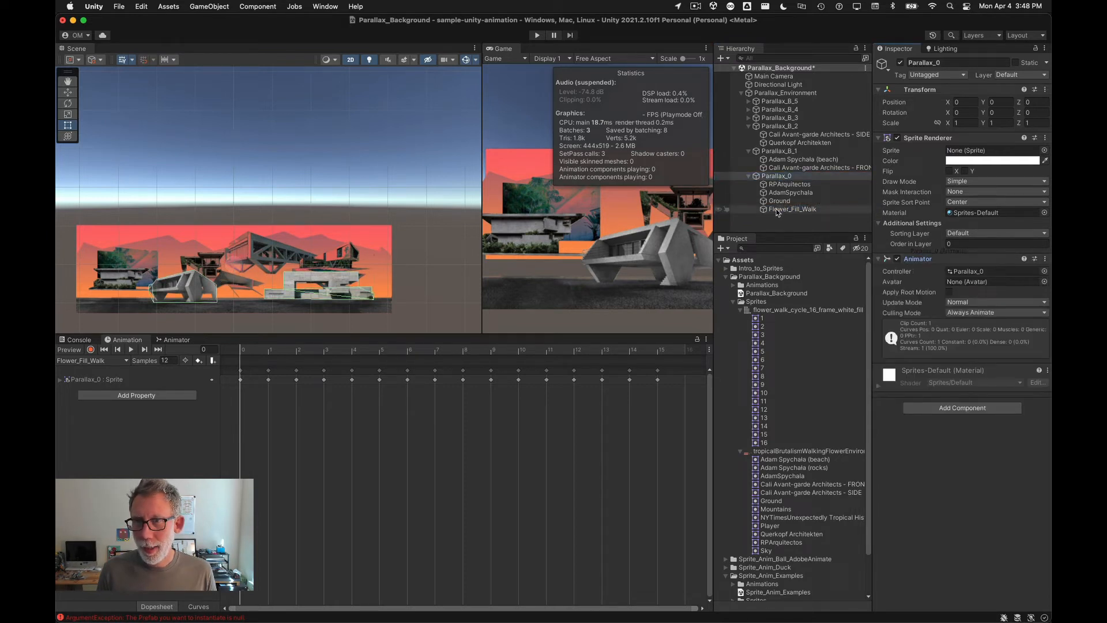
right_click(920, 260)
click(950, 341)
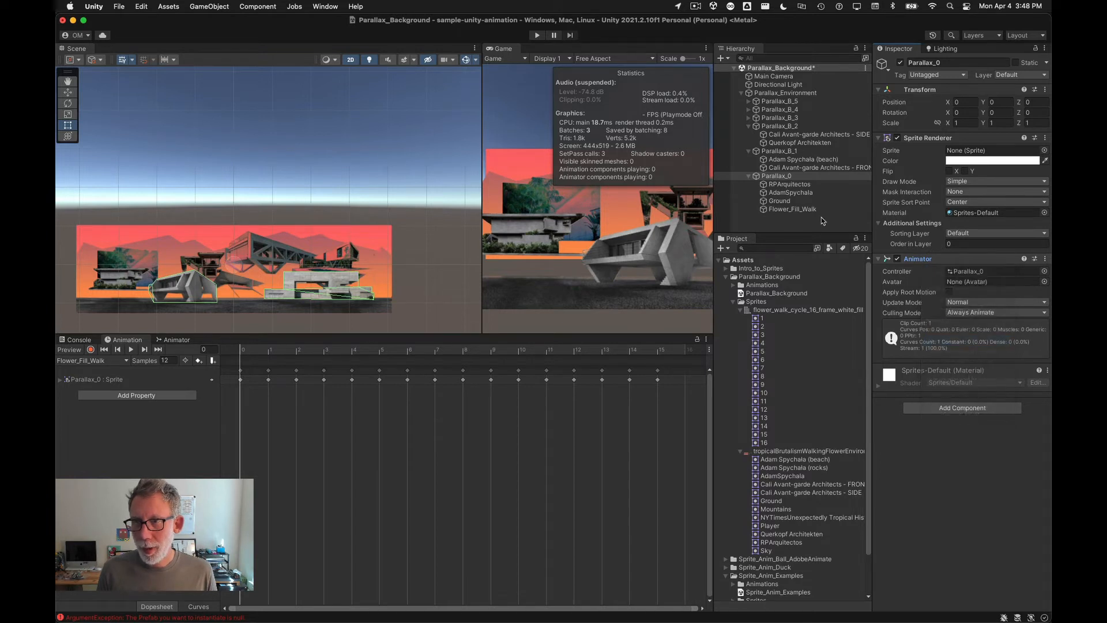
click(806, 210)
right_click(807, 211)
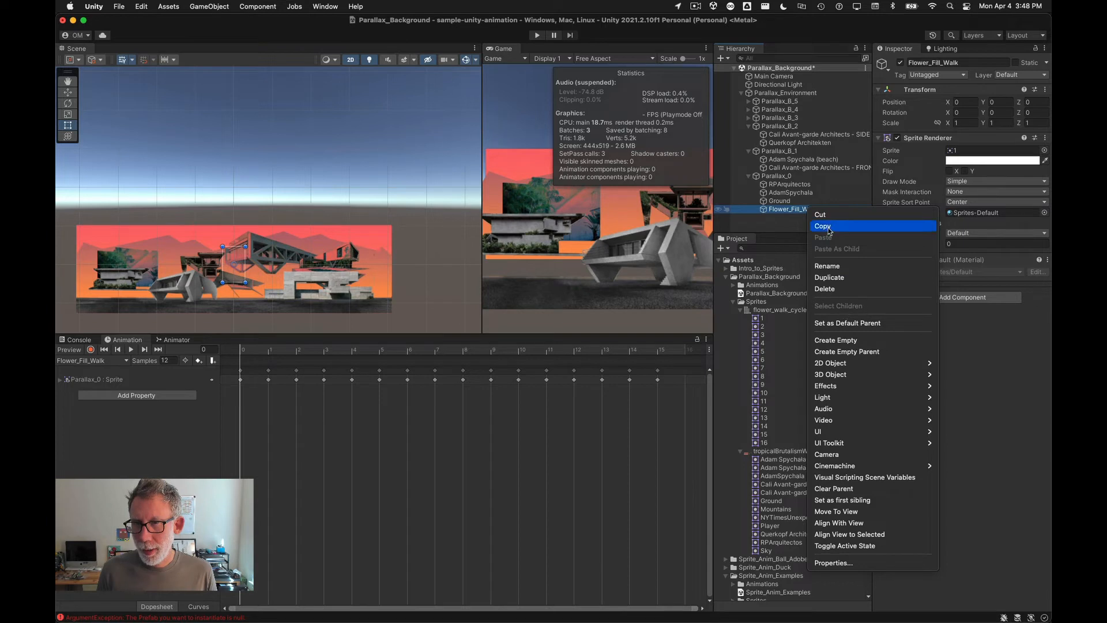
click(769, 225)
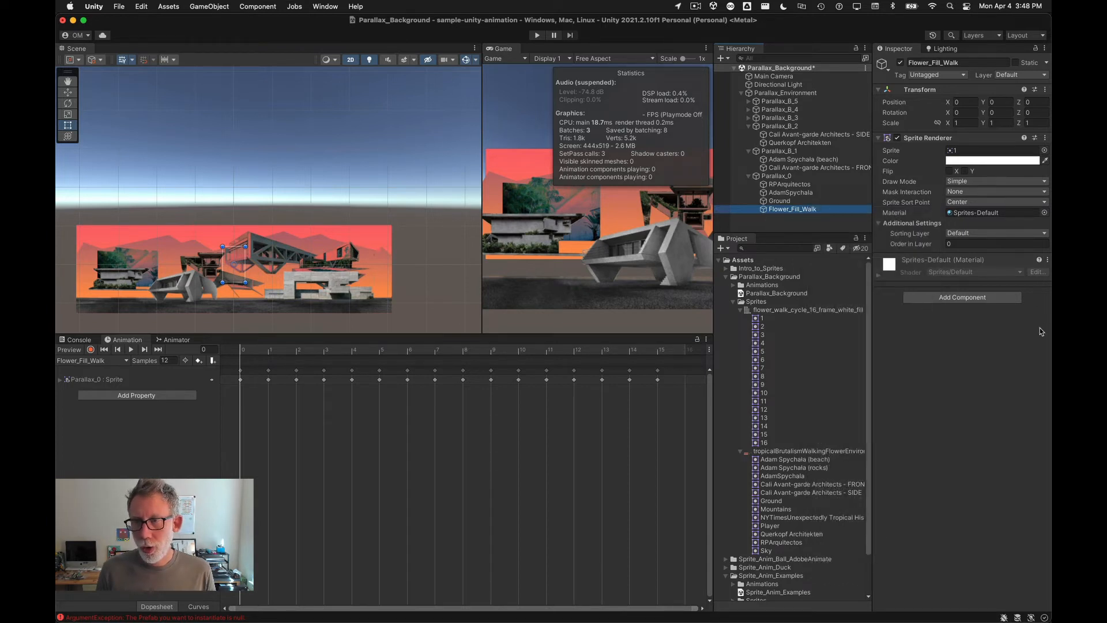
Step: Add an Animator component to the Flower_Fill_Walk object
click(962, 297)
text(Anima)
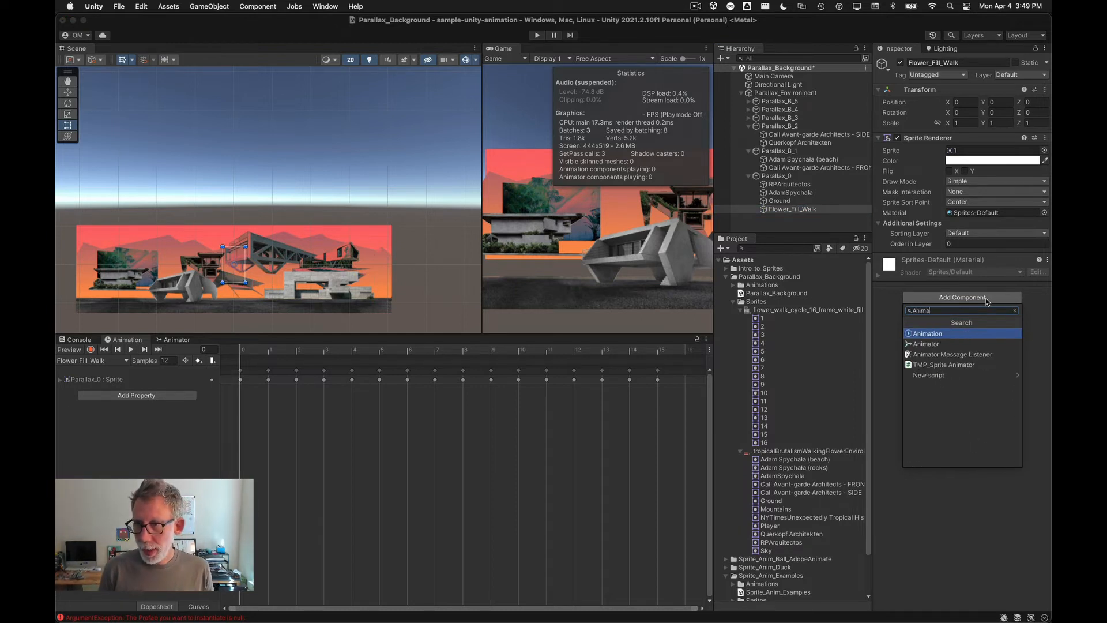
key(Down)
key(Return)
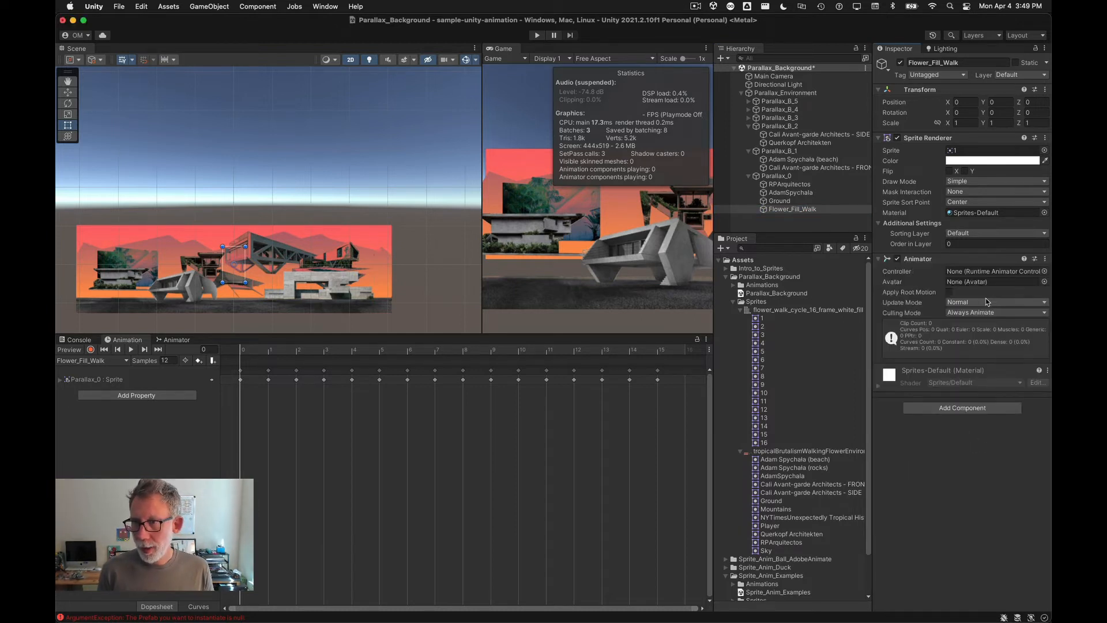
Step: Rename the Parallax_0 animator controller asset in the Animations folder to Flower_Fill_Controller
click(734, 285)
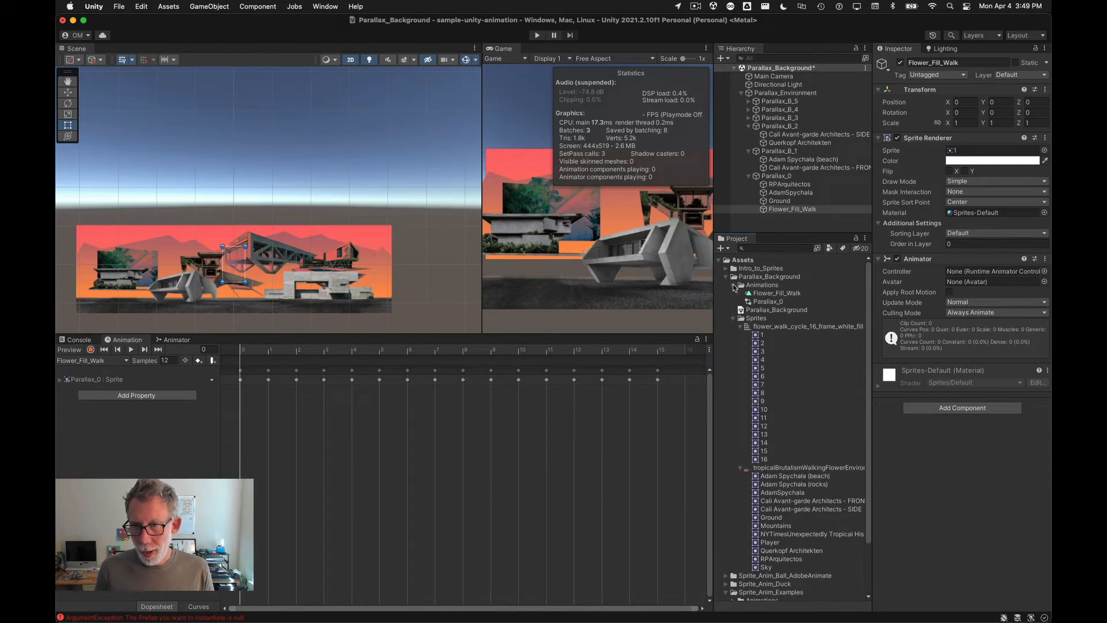
click(774, 300)
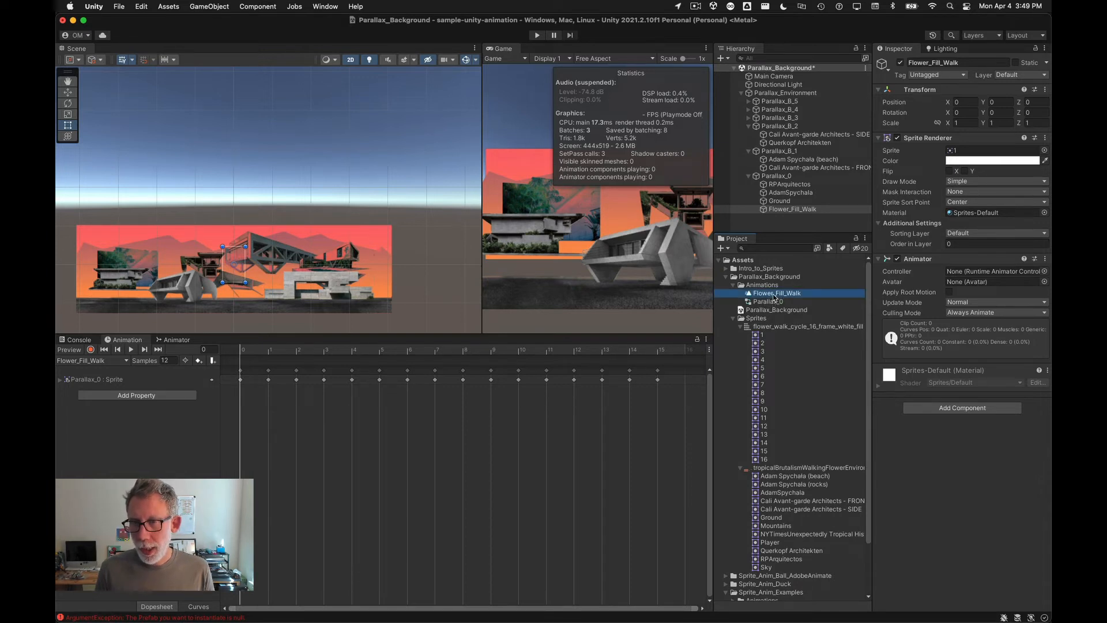
key(Return)
text(Flower_Fill_)
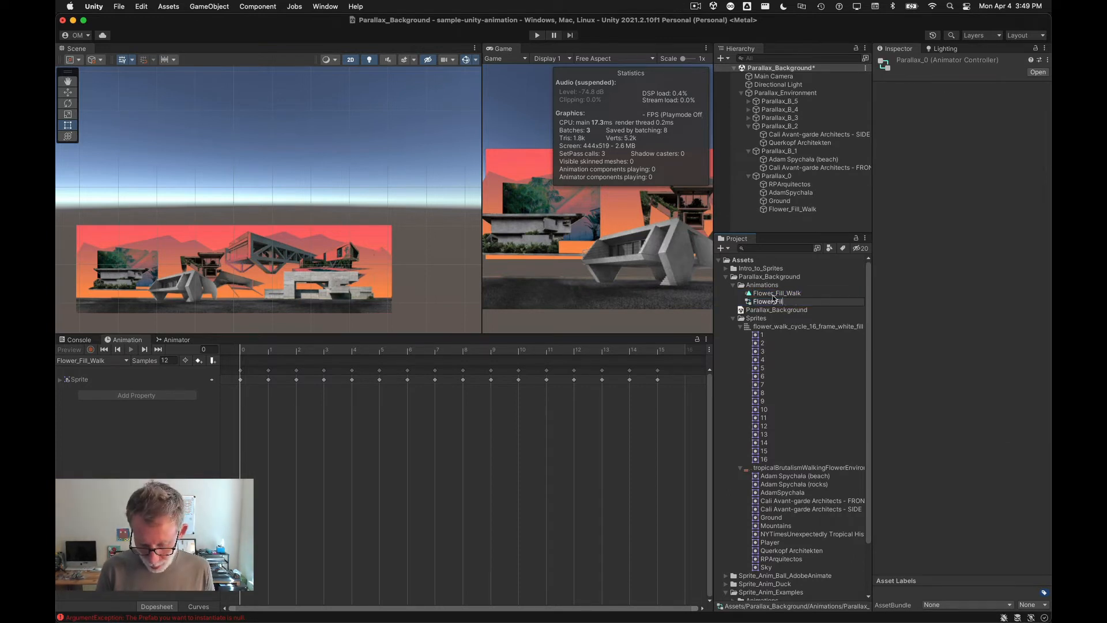
text(Controller)
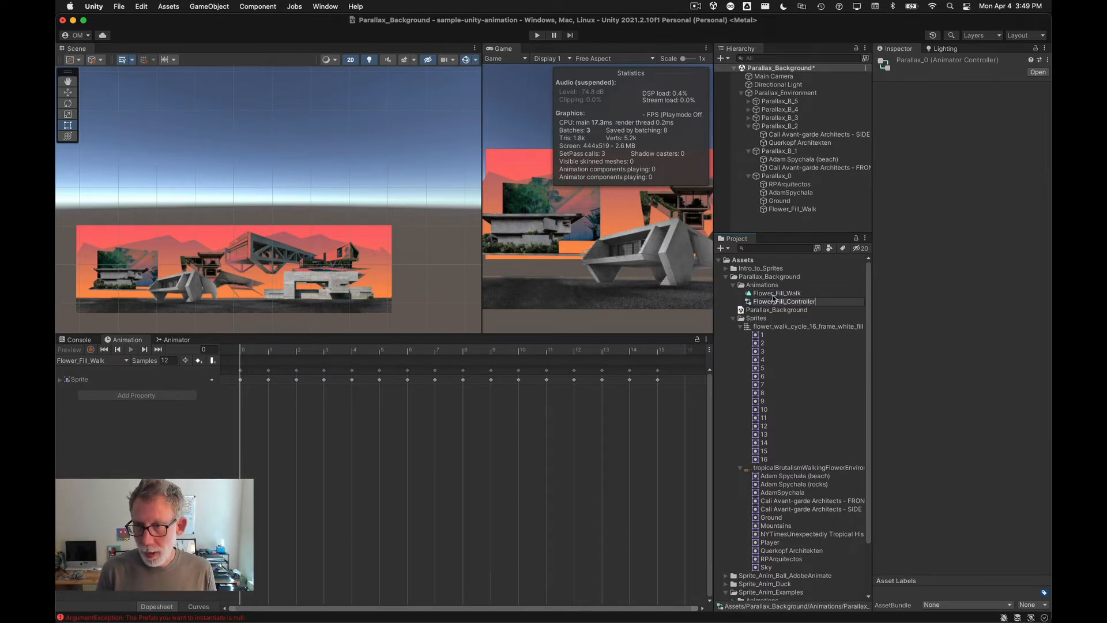
key(Return)
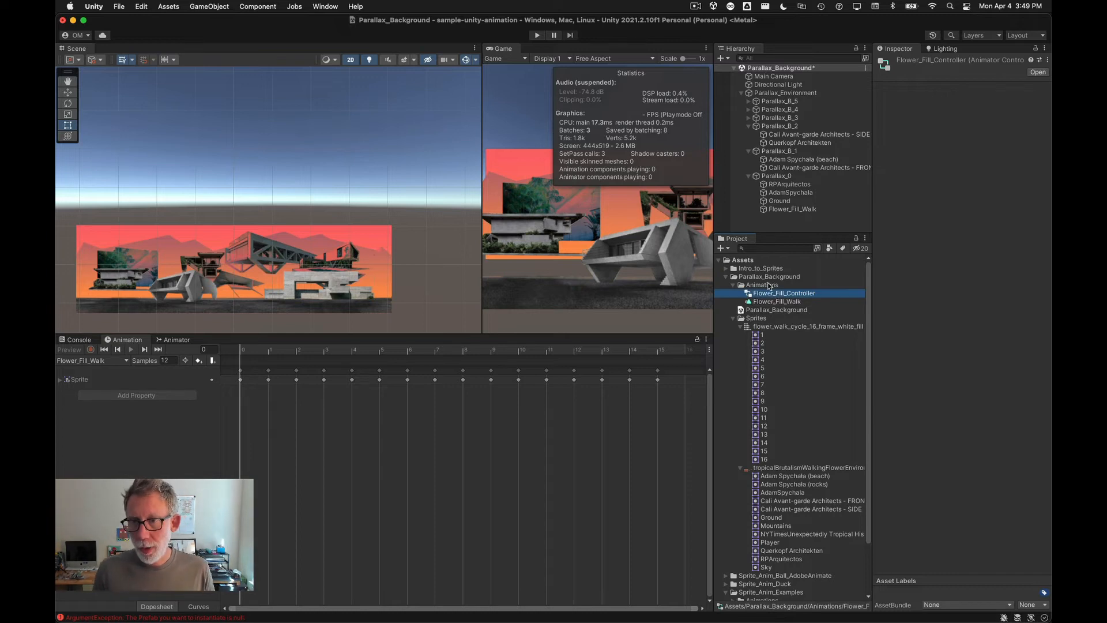
Step: Assign Flower_Fill_Controller as the controller of the Flower_Fill_Walk object's Animator
click(776, 209)
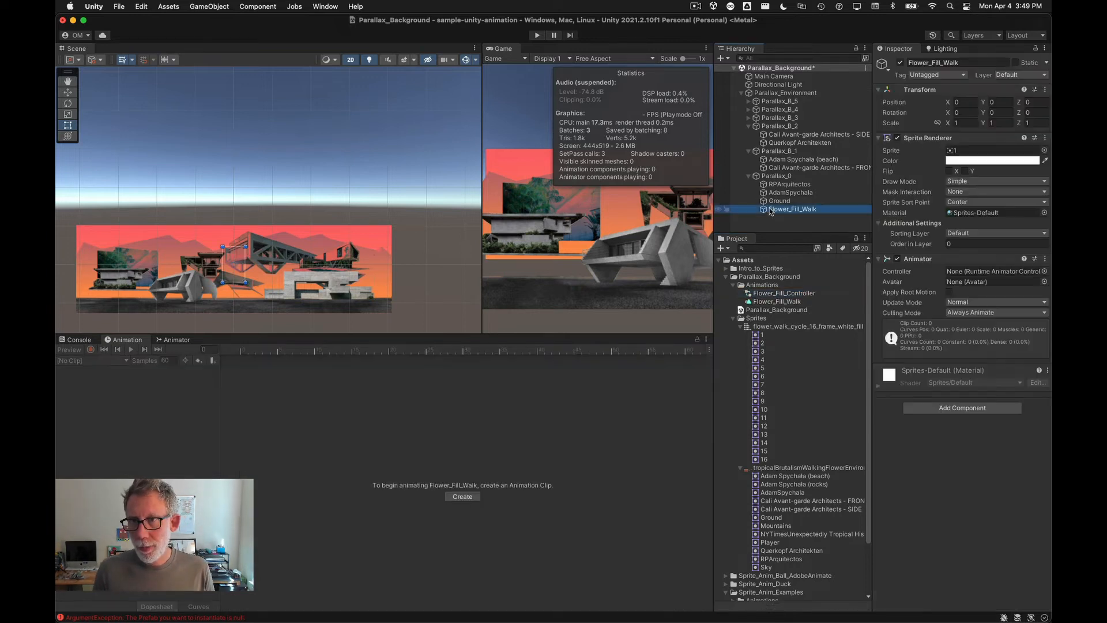
click(774, 302)
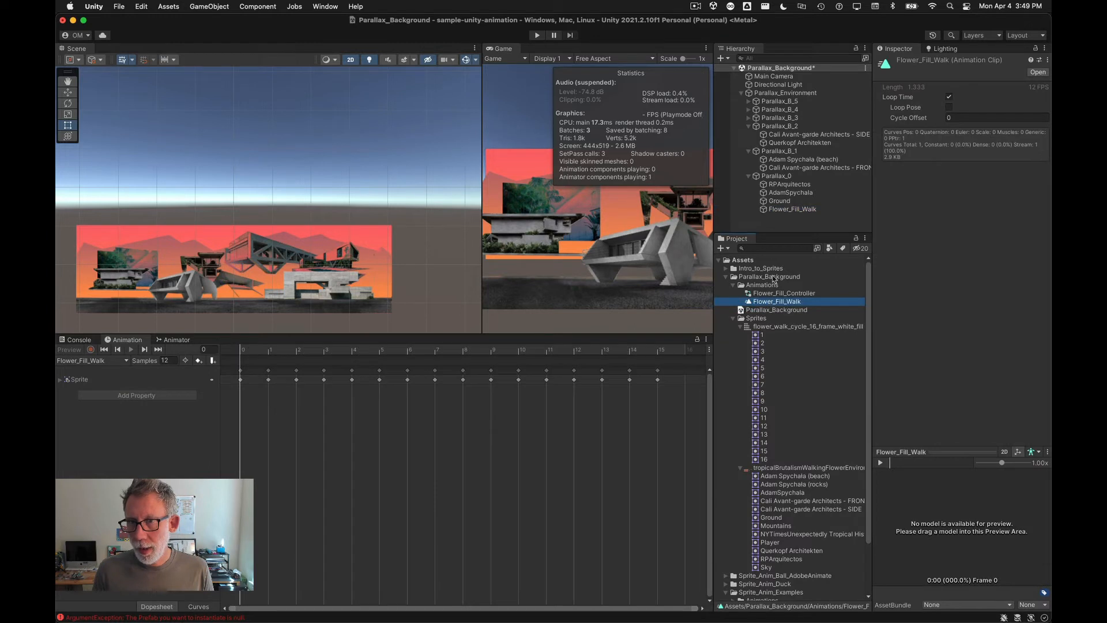
click(784, 209)
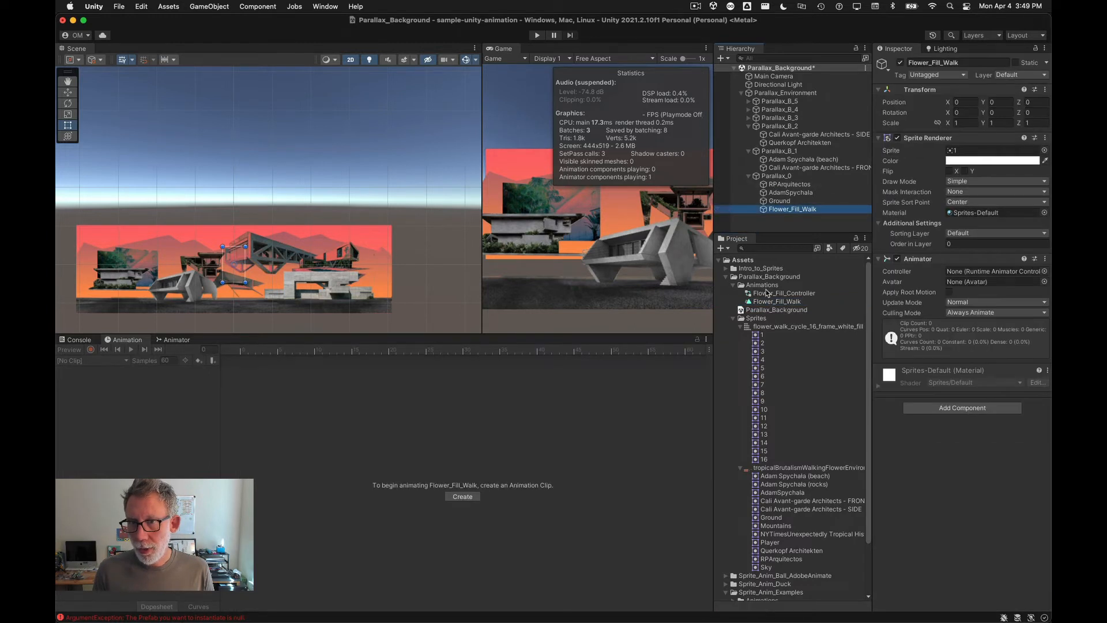
drag(768, 293, 968, 273)
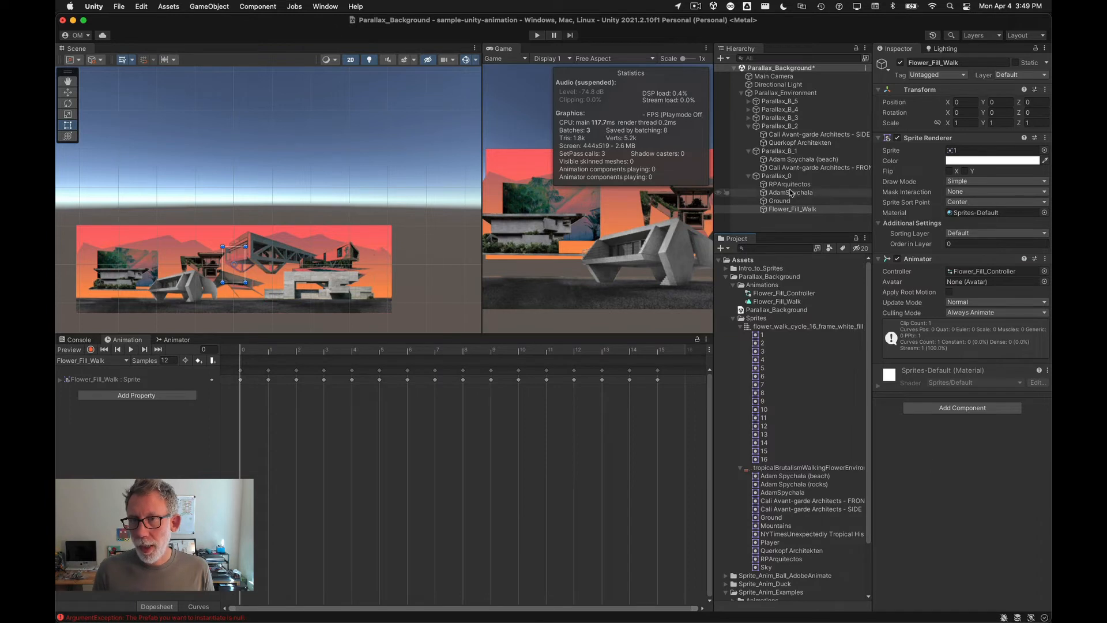
Step: Remove the Sprite Renderer and Animator components from Parallax_0 and save the scene
click(777, 175)
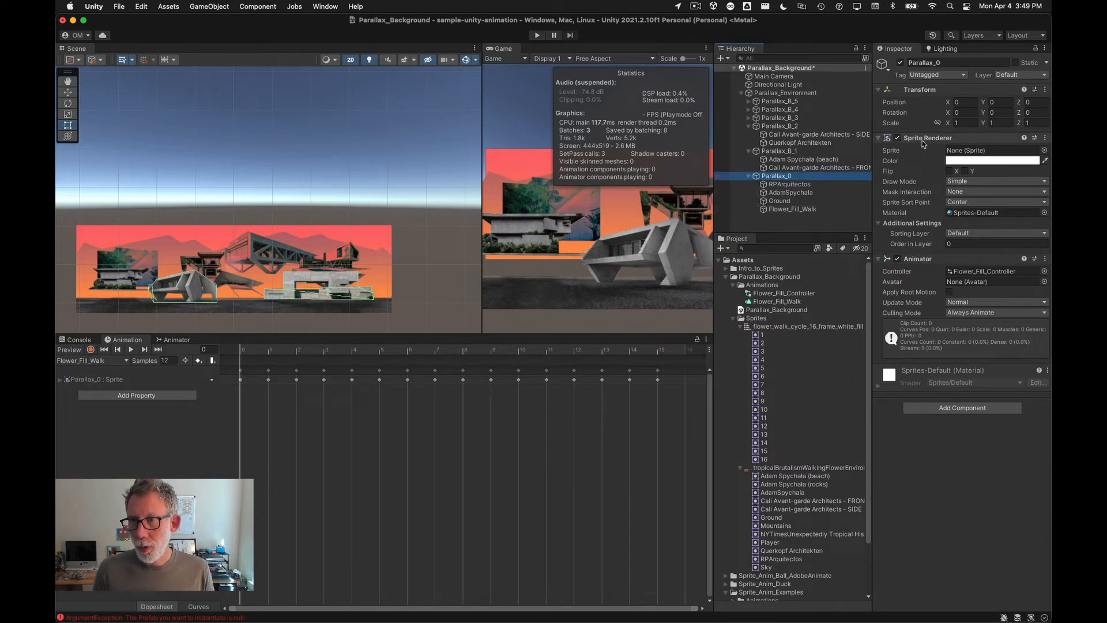
right_click(924, 144)
click(957, 186)
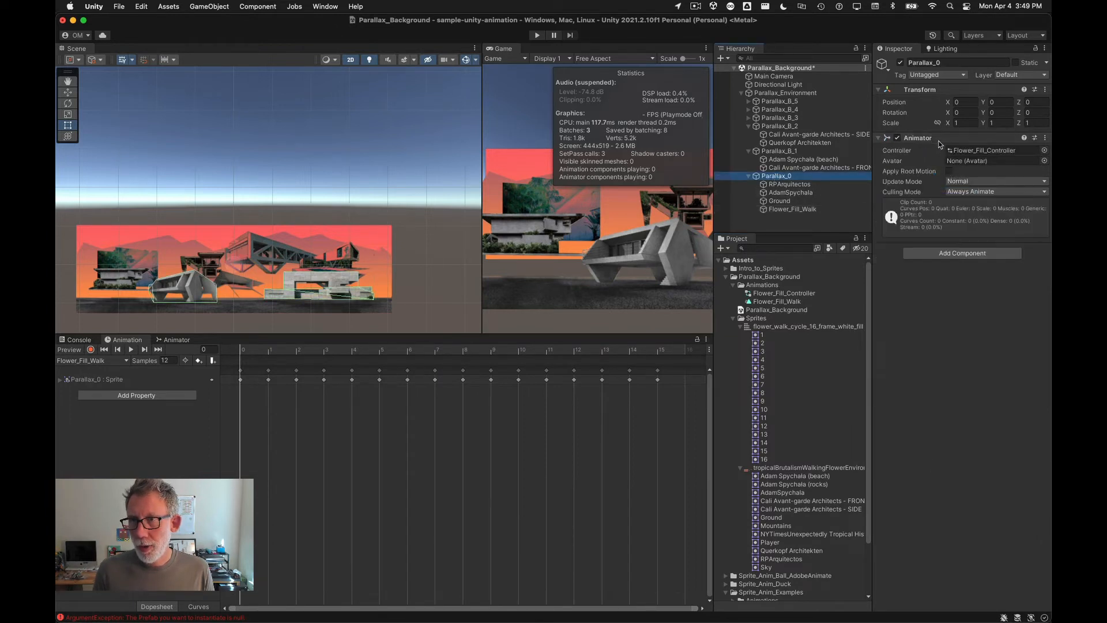
right_click(917, 143)
click(973, 191)
right_click(917, 142)
click(949, 189)
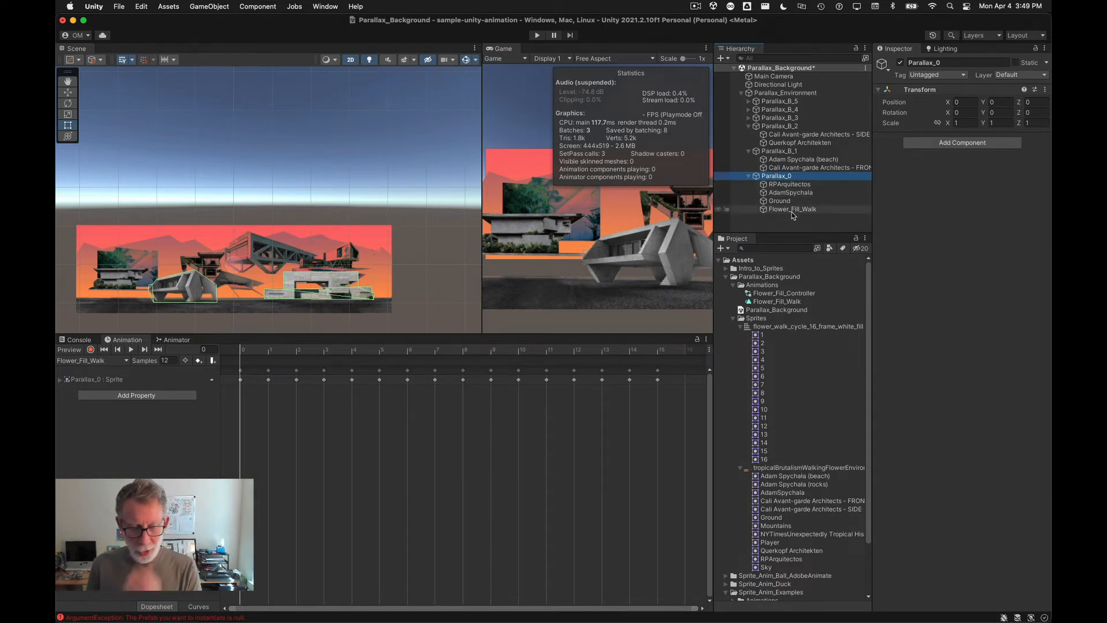
key(super+s)
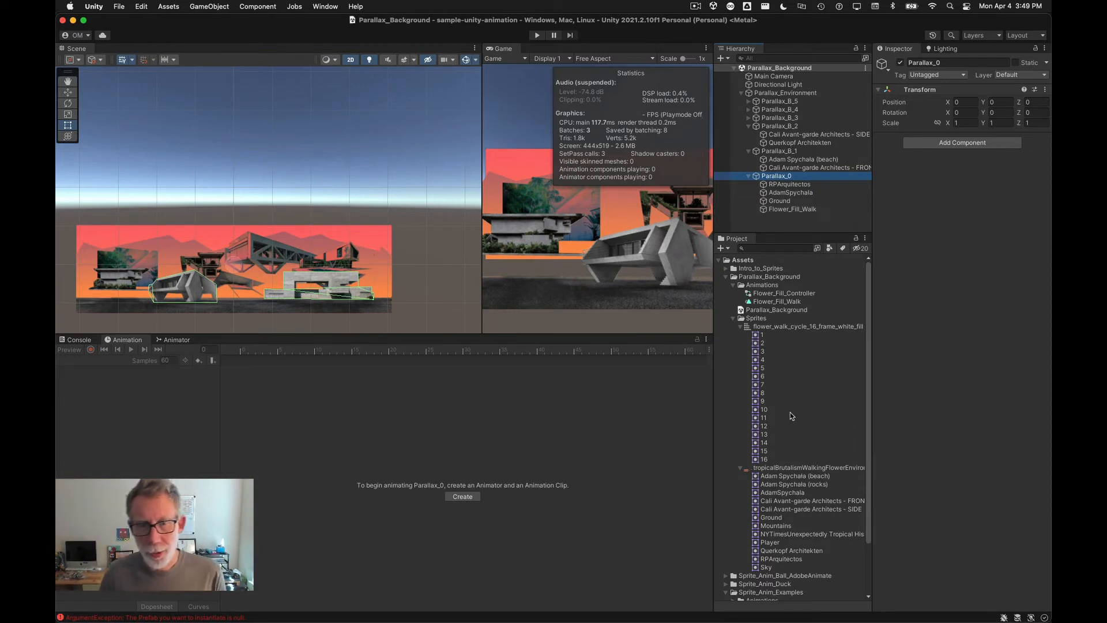
Step: Set Flower_Fill_Walk's sorting layer to Parallax_0 and save the scene
click(787, 210)
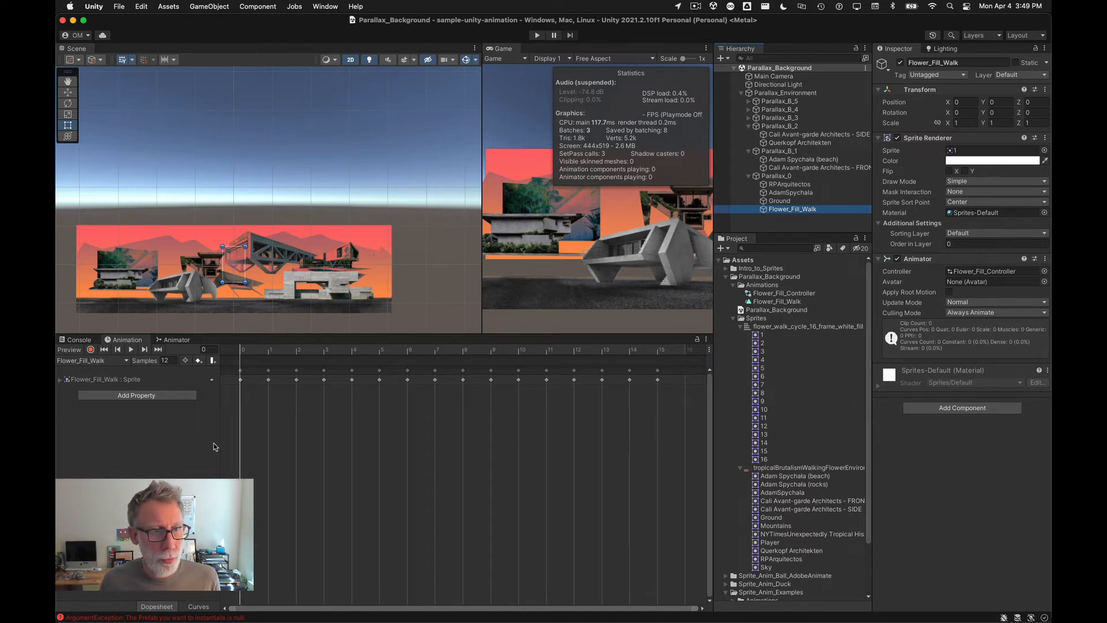
click(986, 234)
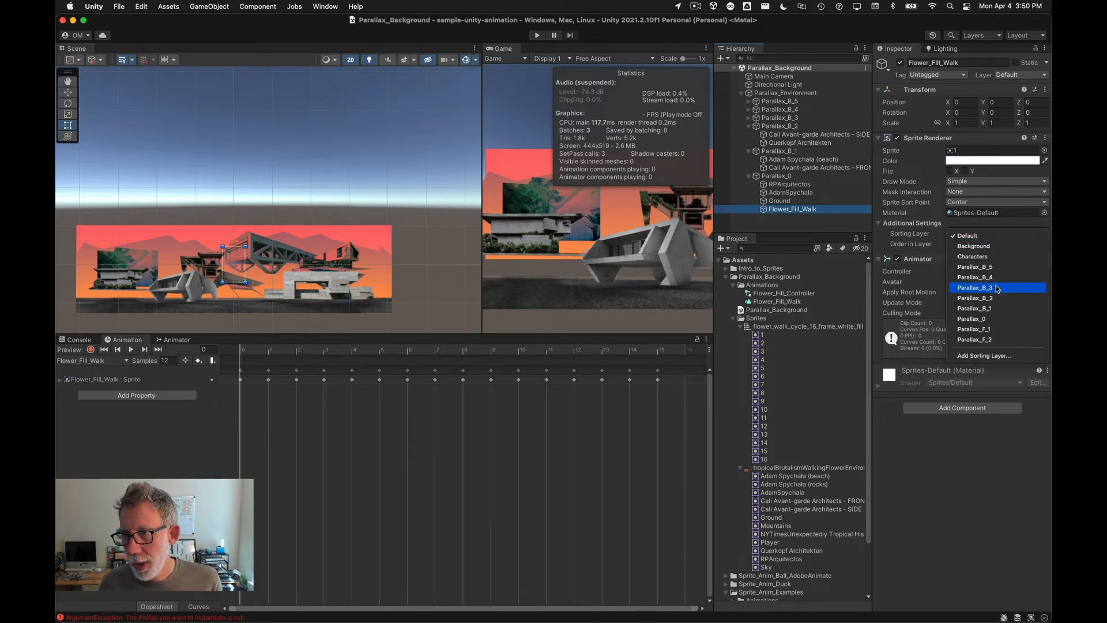
click(1011, 319)
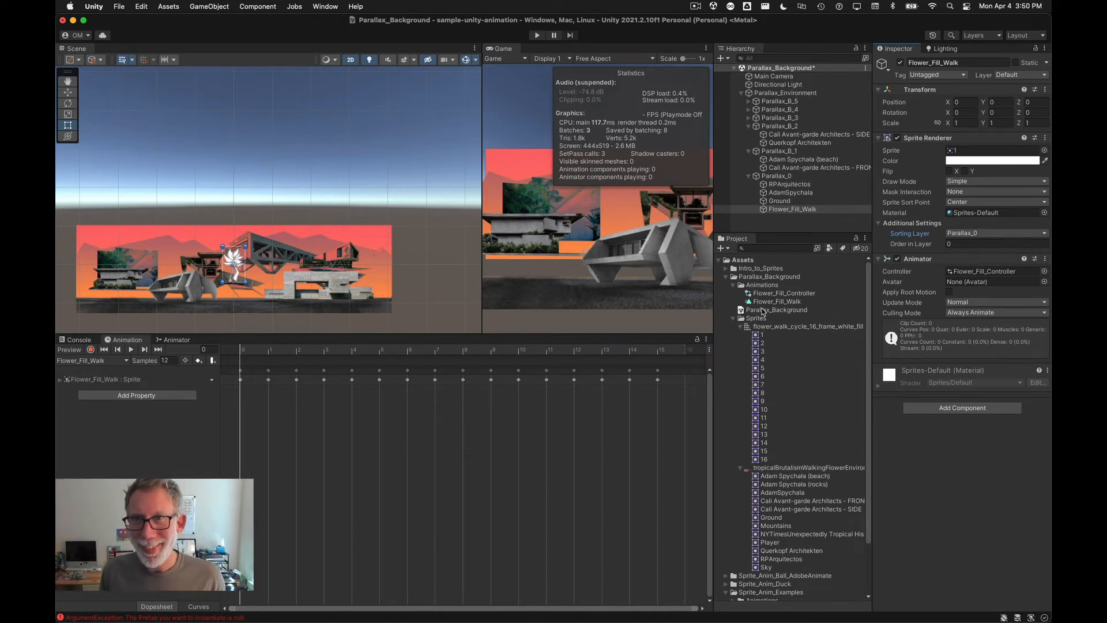
key(super+s)
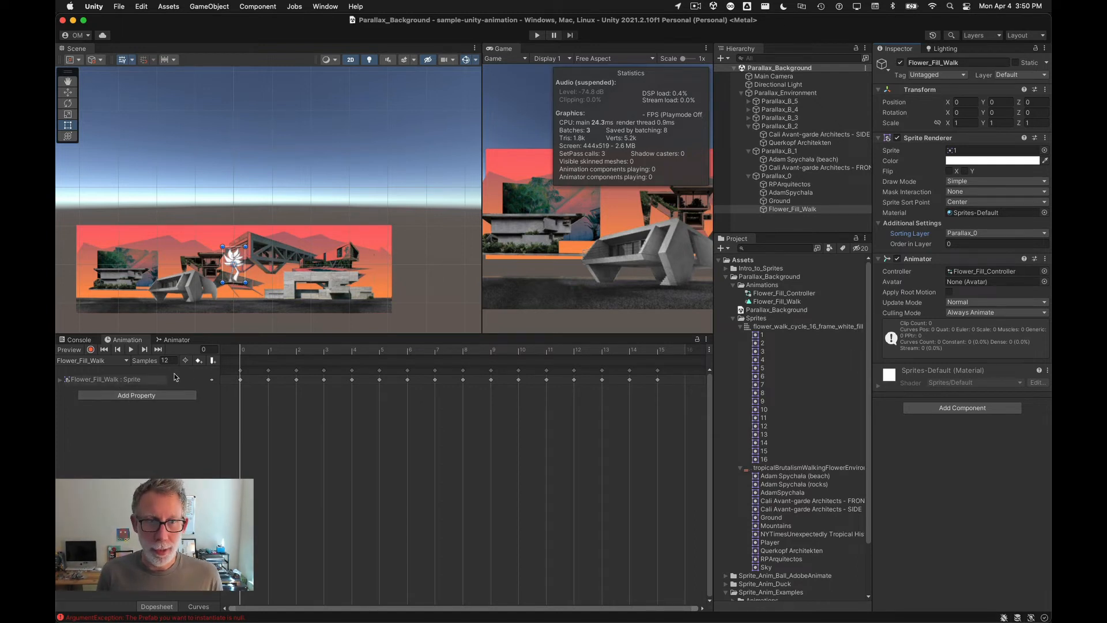
Step: Move the flower onto the ground in front of the building, to about X -14.5, Y -5.5
click(952, 243)
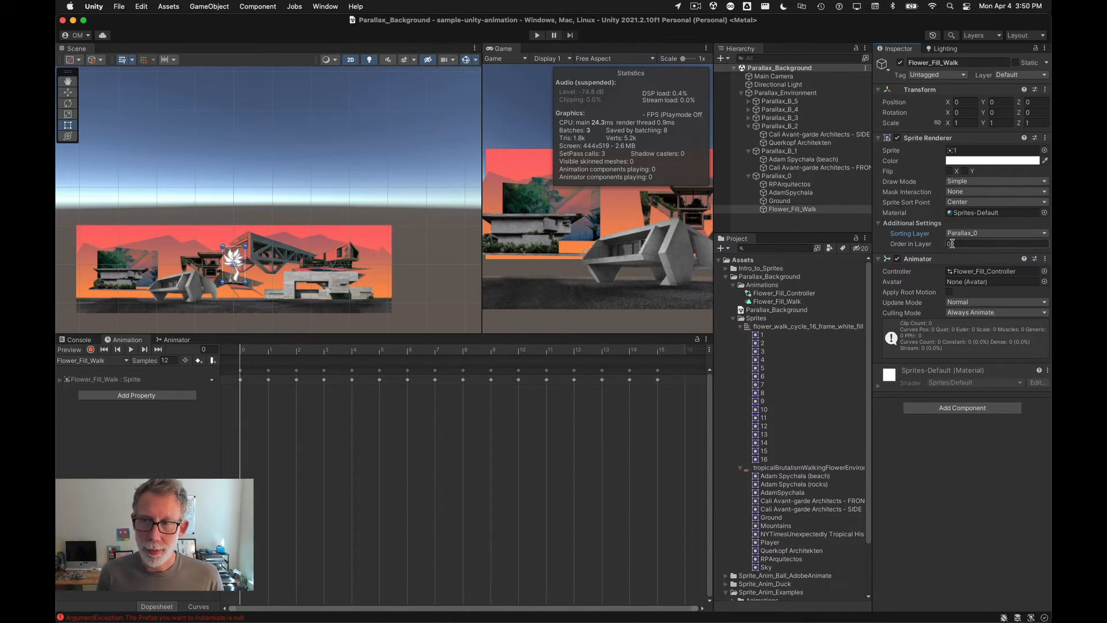
click(903, 245)
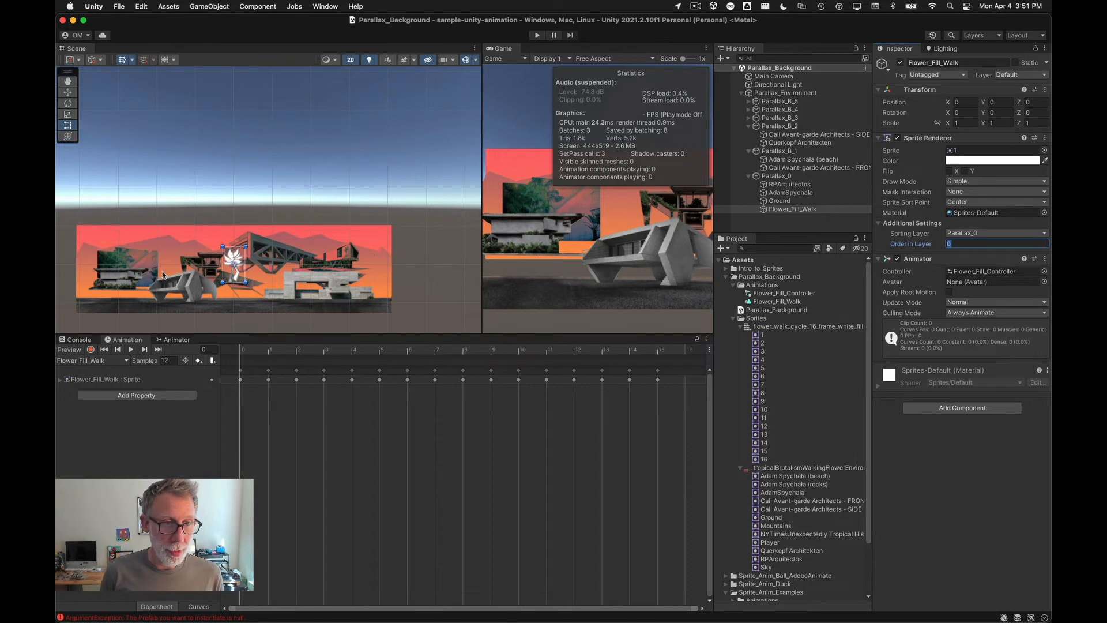
scroll(196, 304, up, 5)
drag(344, 217, 193, 275)
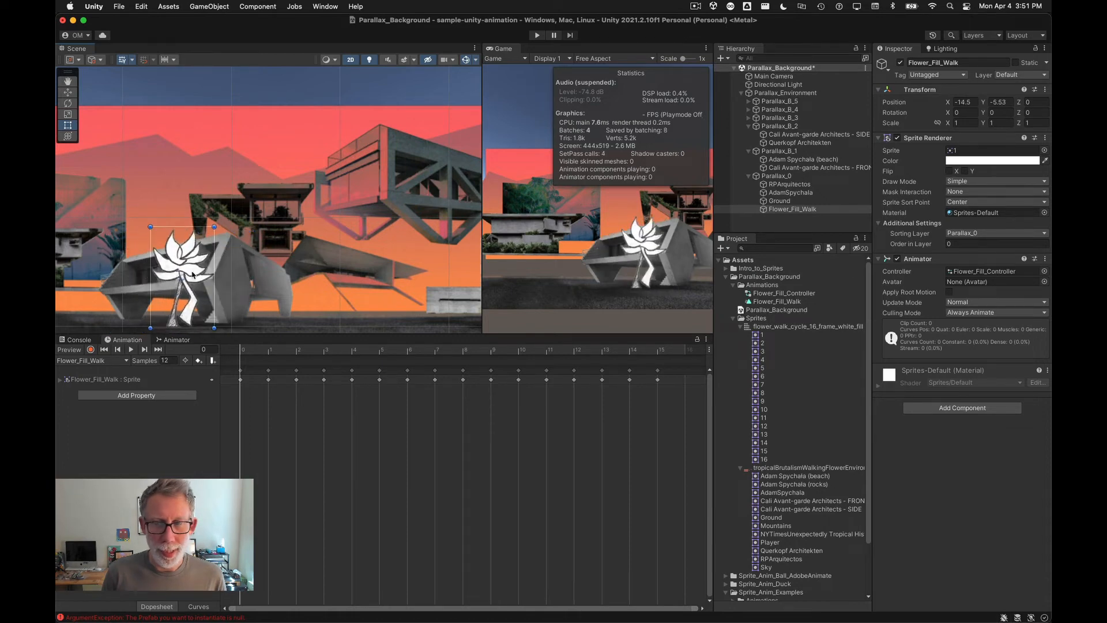
Step: Set the flower's Order in Layer to 10 and nudge it to about X -15.4, Y -5.9
click(960, 243)
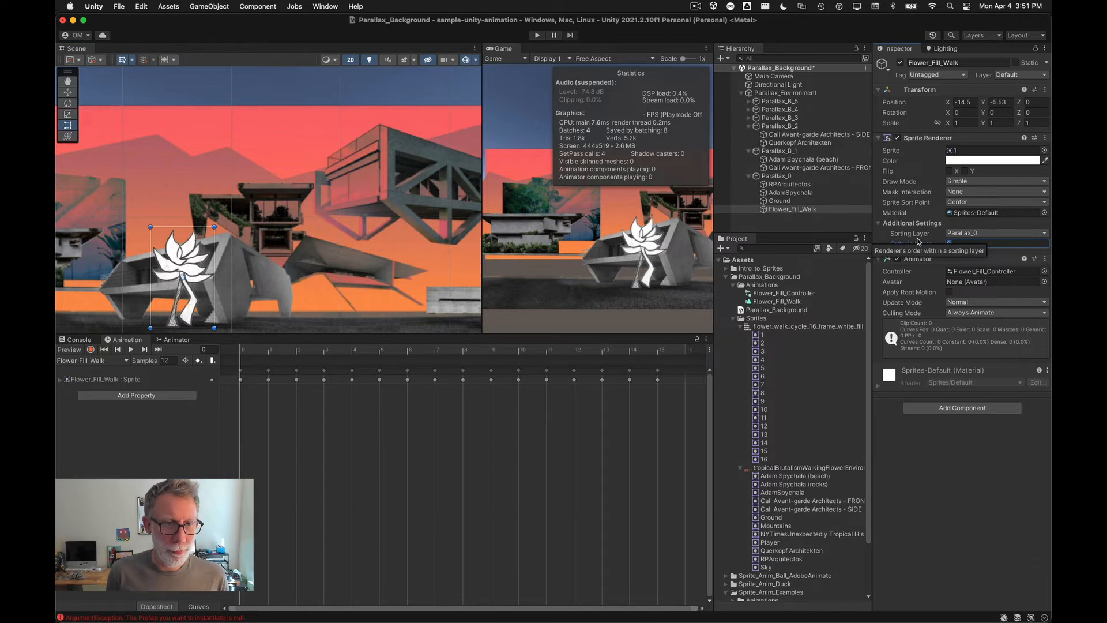
text(10)
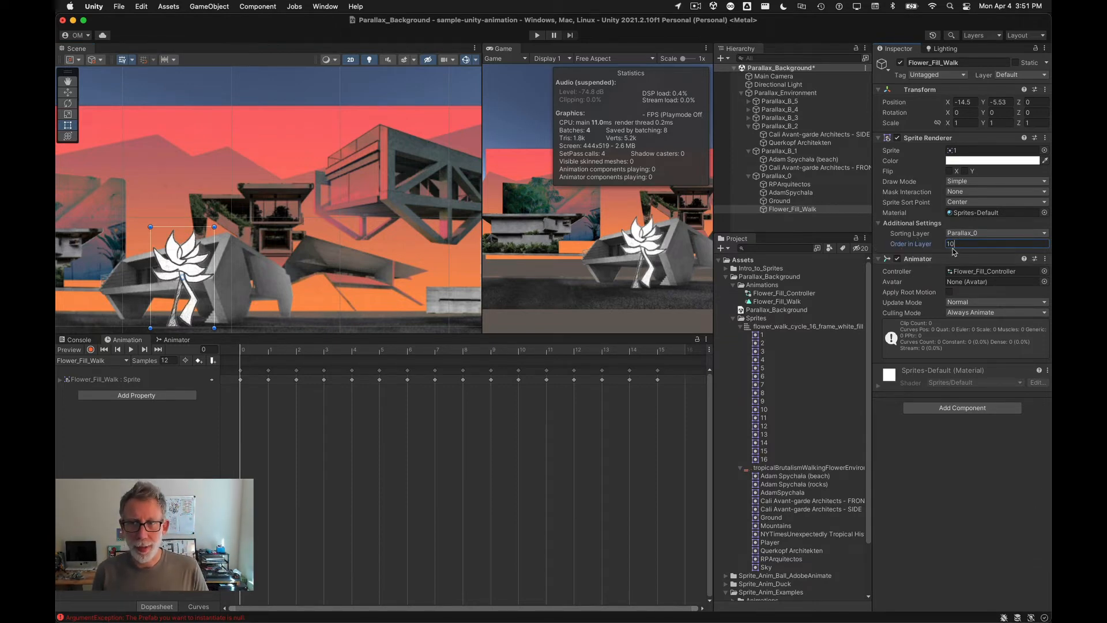
key(Tab)
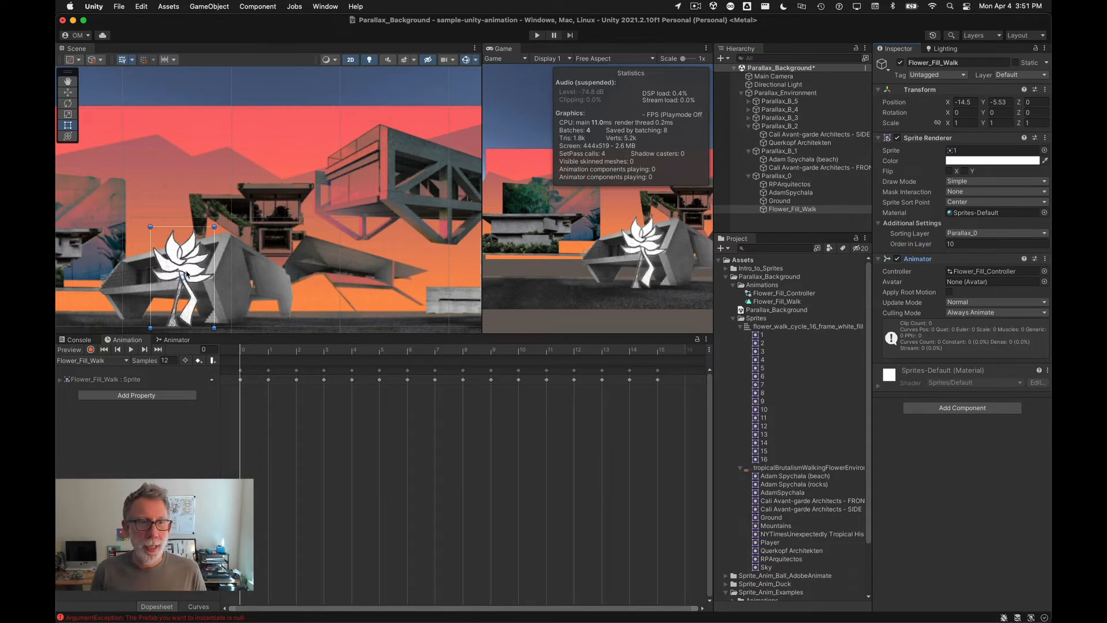
mouse_move(186, 275)
mouse_down()
mouse_move(277, 265)
mouse_move(124, 268)
mouse_move(161, 277)
mouse_move(118, 280)
mouse_move(180, 278)
mouse_up()
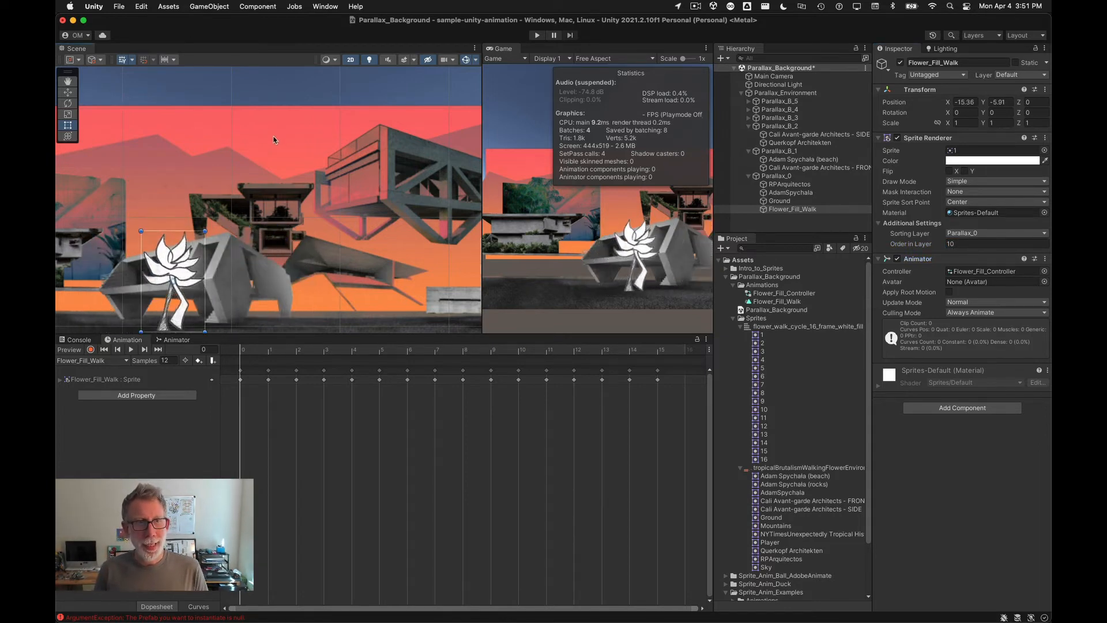
Step: Set the Order in Layer of the AdamSpychala and RPArquitectos building sprites to 6
scroll(274, 139, down, 3)
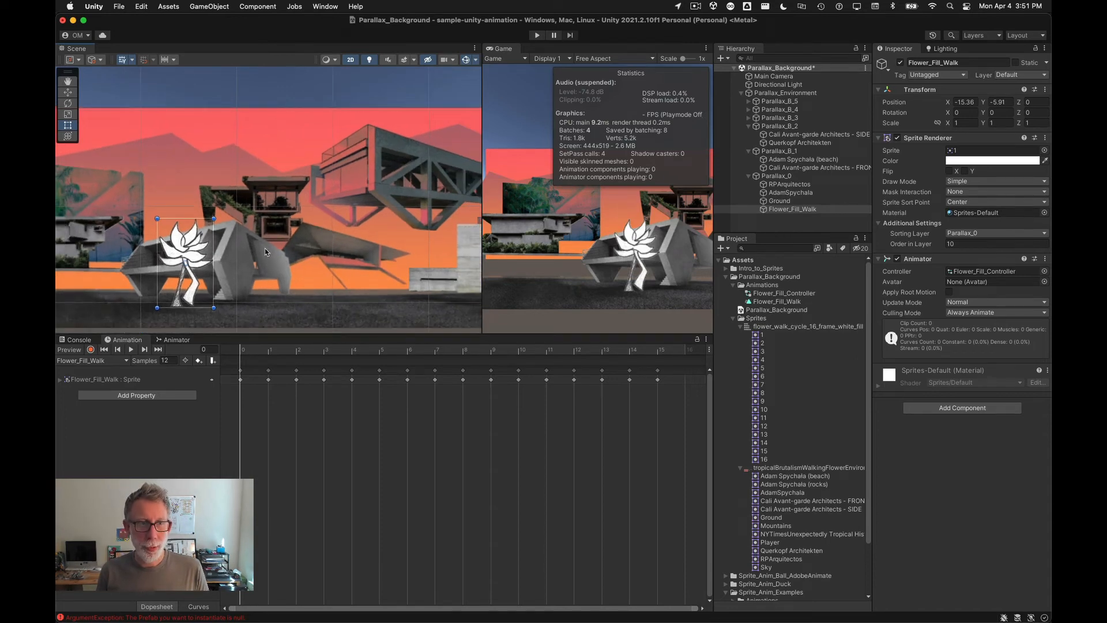
click(237, 268)
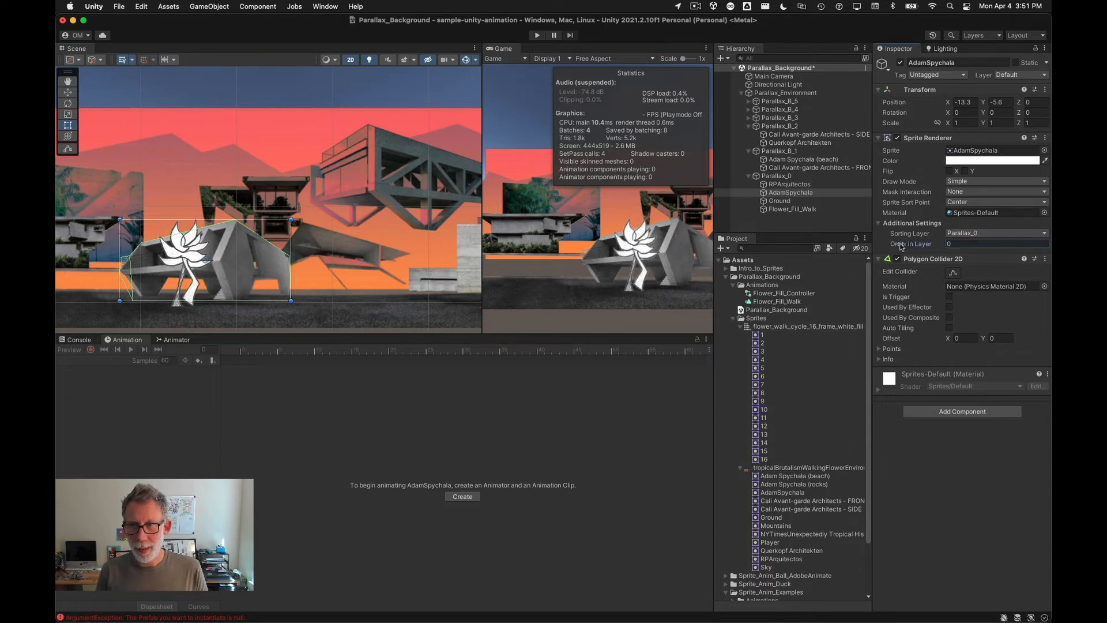
drag(901, 247, 907, 246)
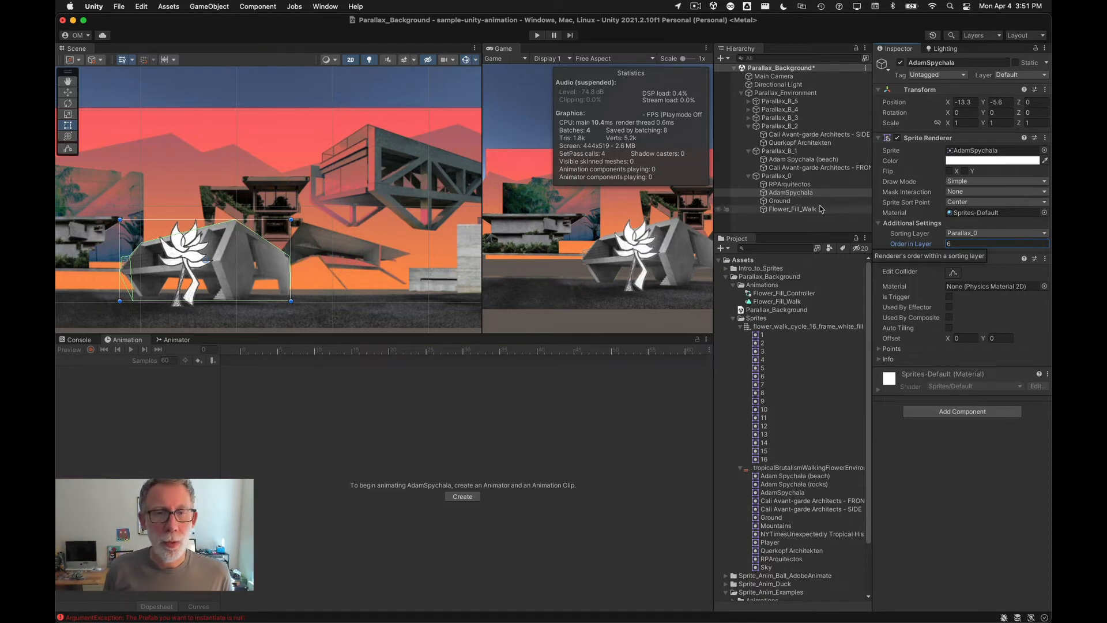
click(459, 270)
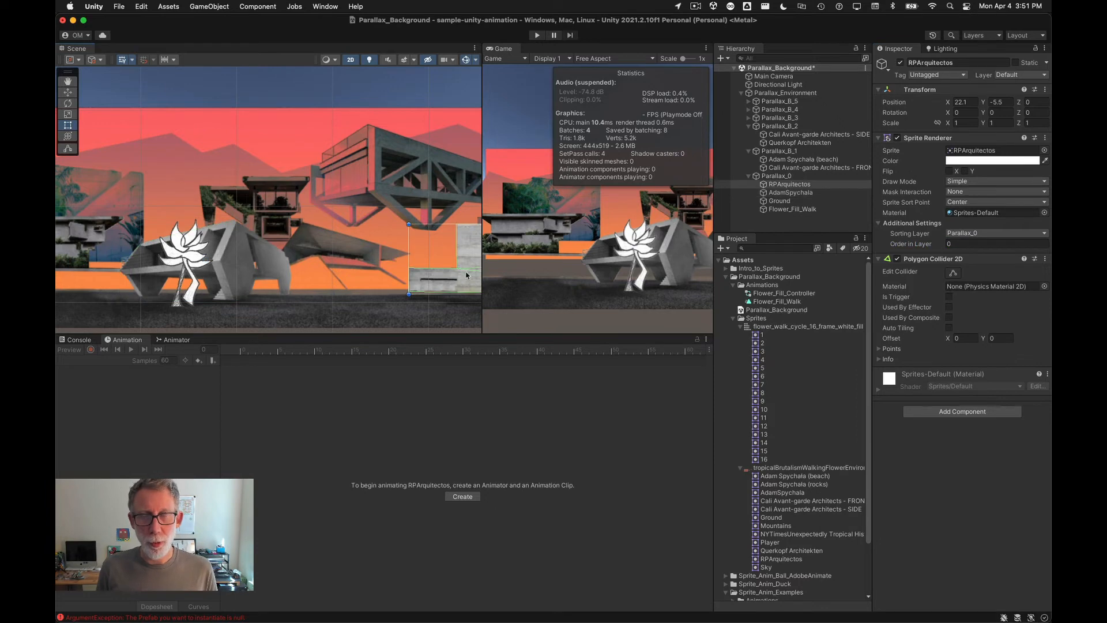
drag(908, 247, 910, 247)
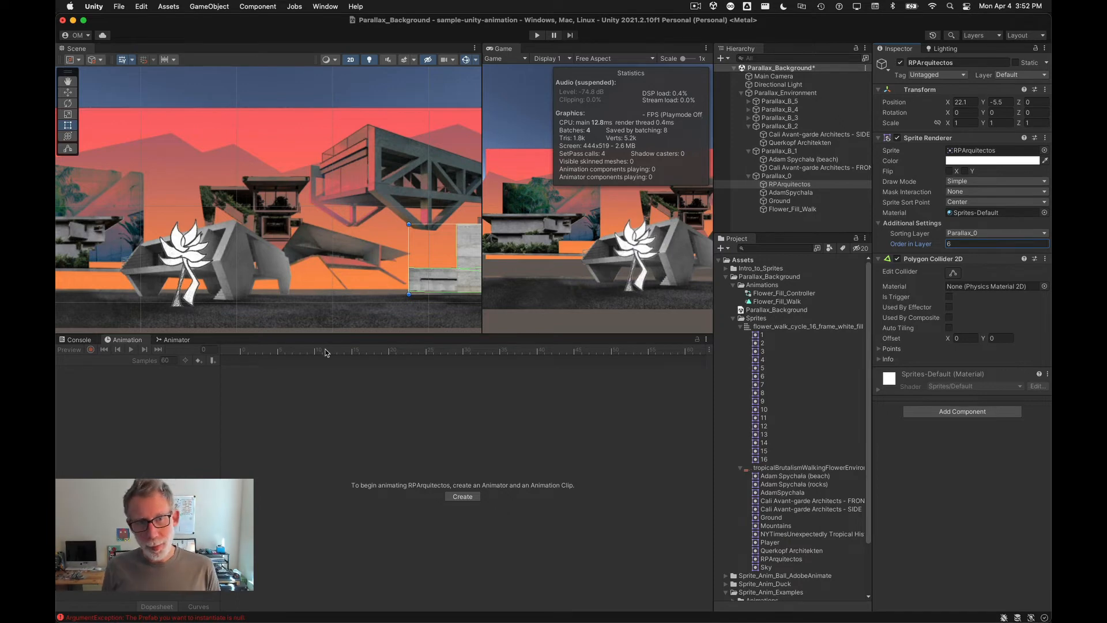
Step: Add the PlayerController script from the Sprite_Anim_Fred Scripts folder to Flower_Fill_Walk
key(q)
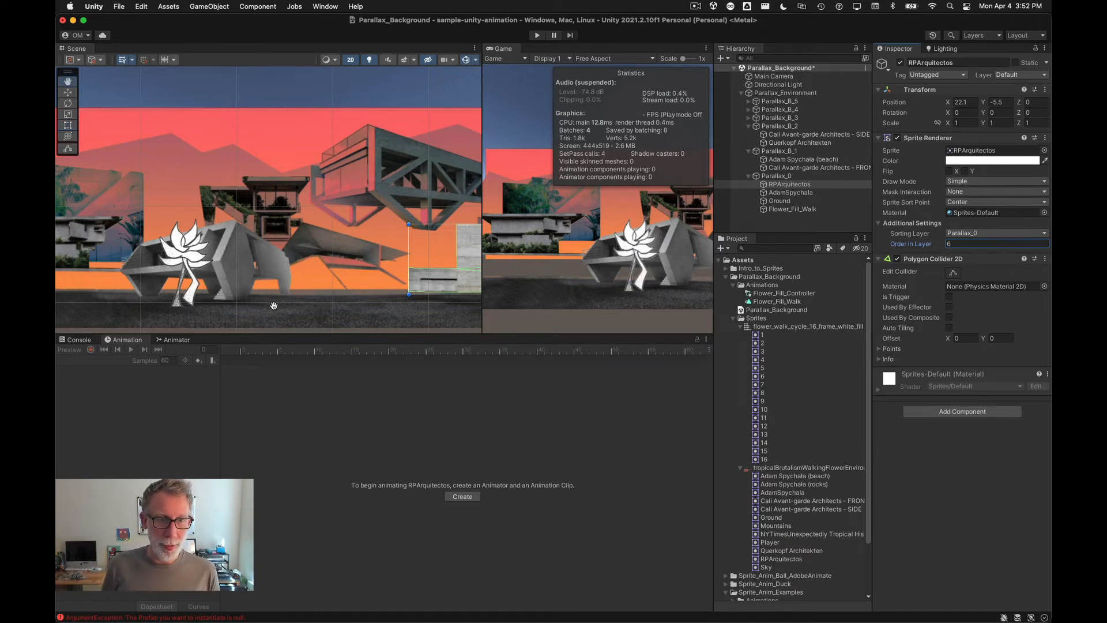
drag(272, 308, 319, 286)
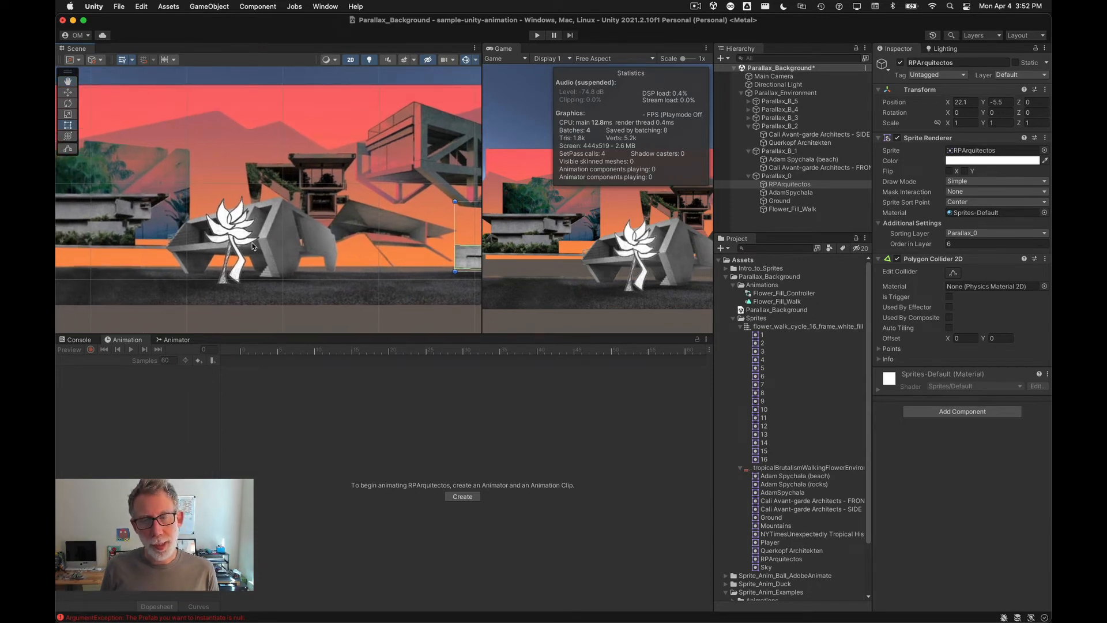
scroll(755, 511, down, 3)
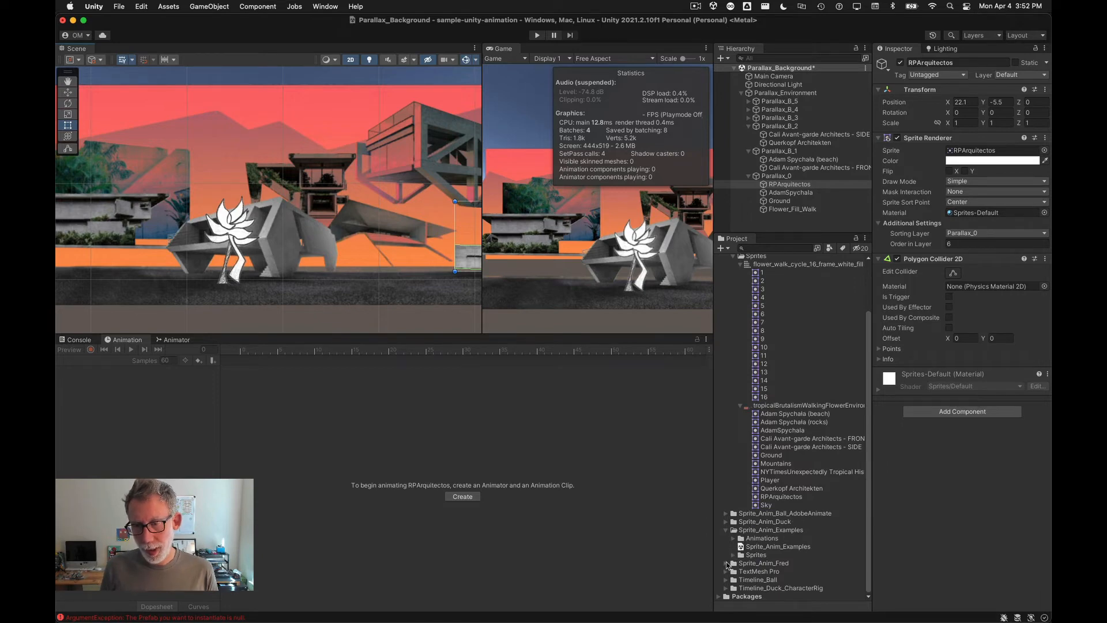
click(726, 563)
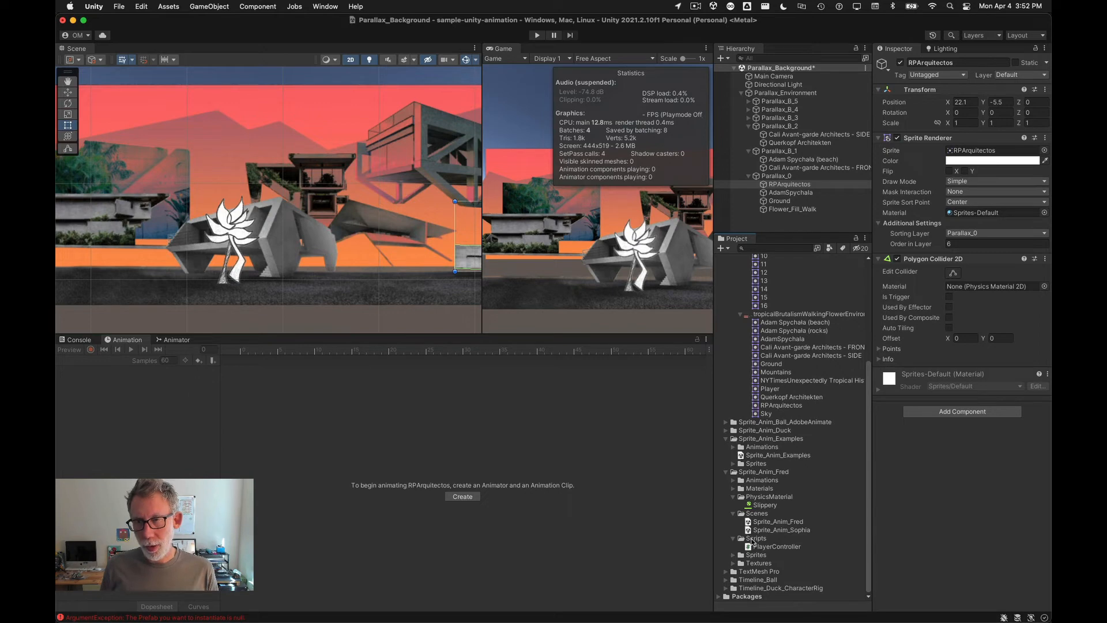
click(792, 209)
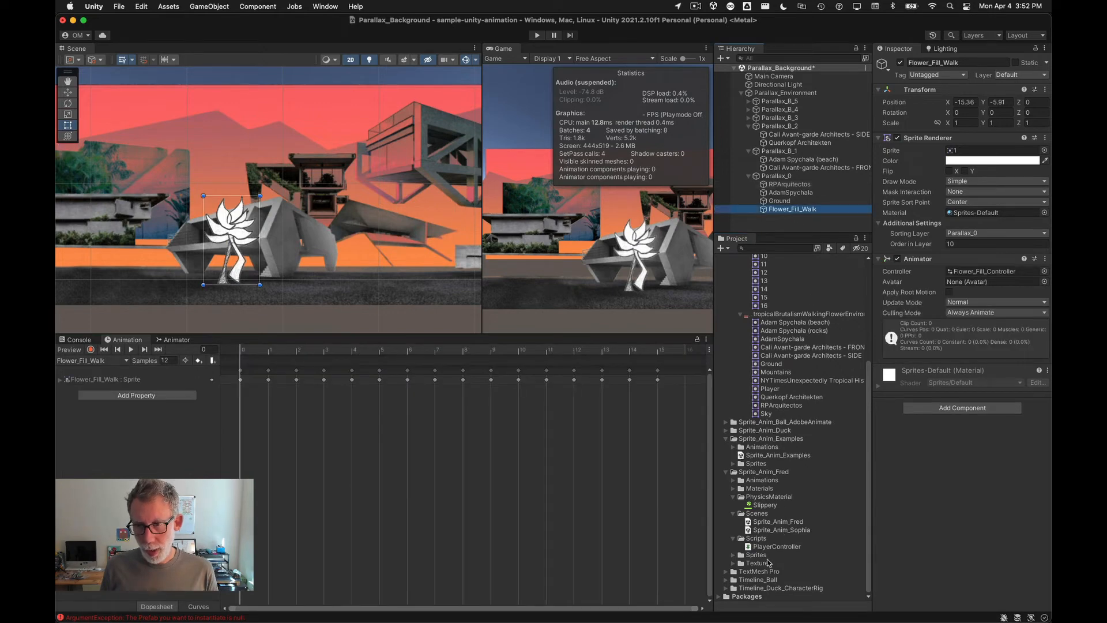
drag(748, 548, 933, 519)
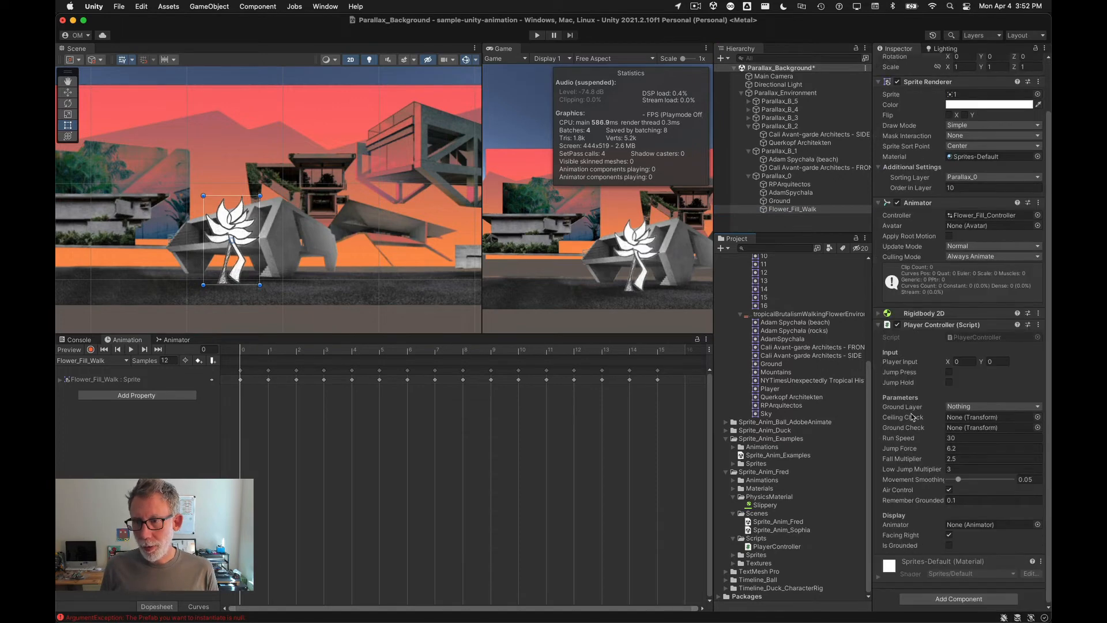
Step: Add a Circle Collider 2D component to Flower_Fill_Walk
click(878, 315)
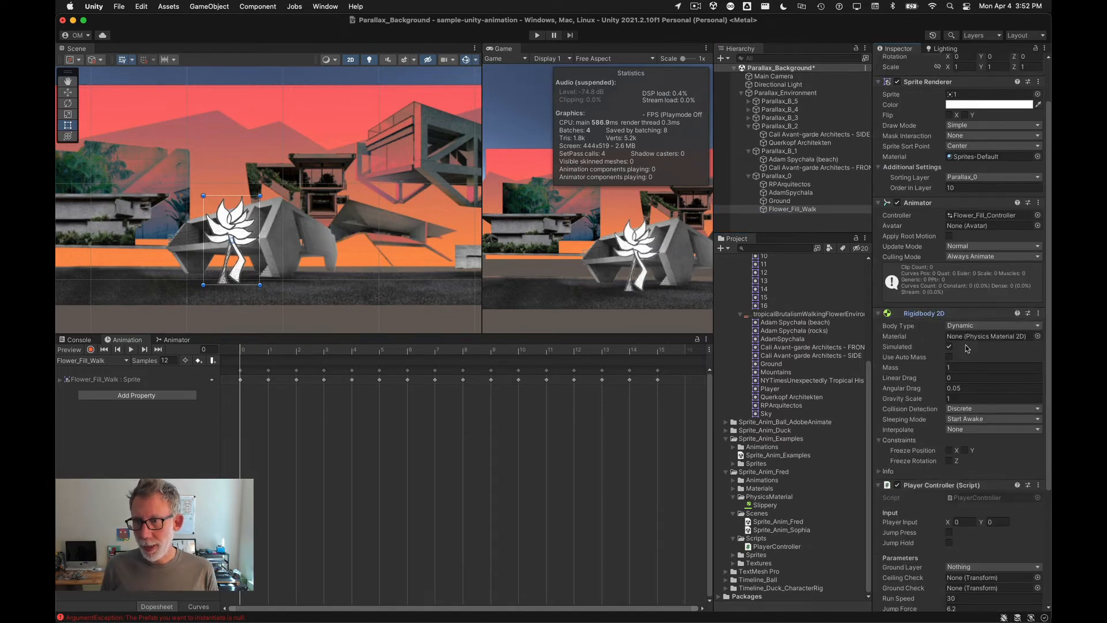
scroll(916, 410, down, 5)
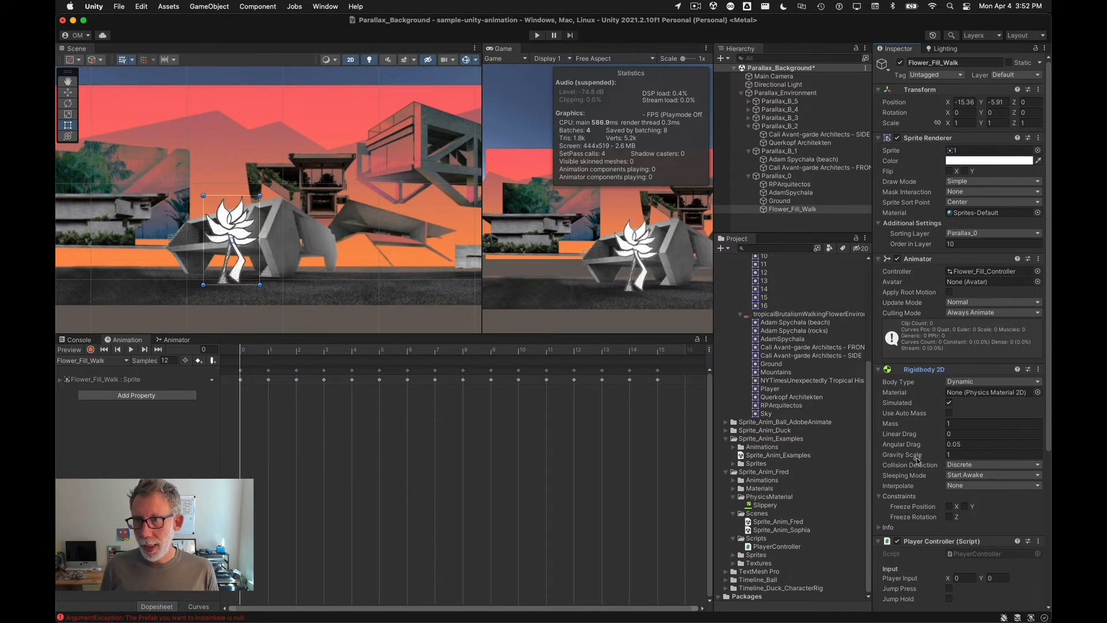
click(933, 597)
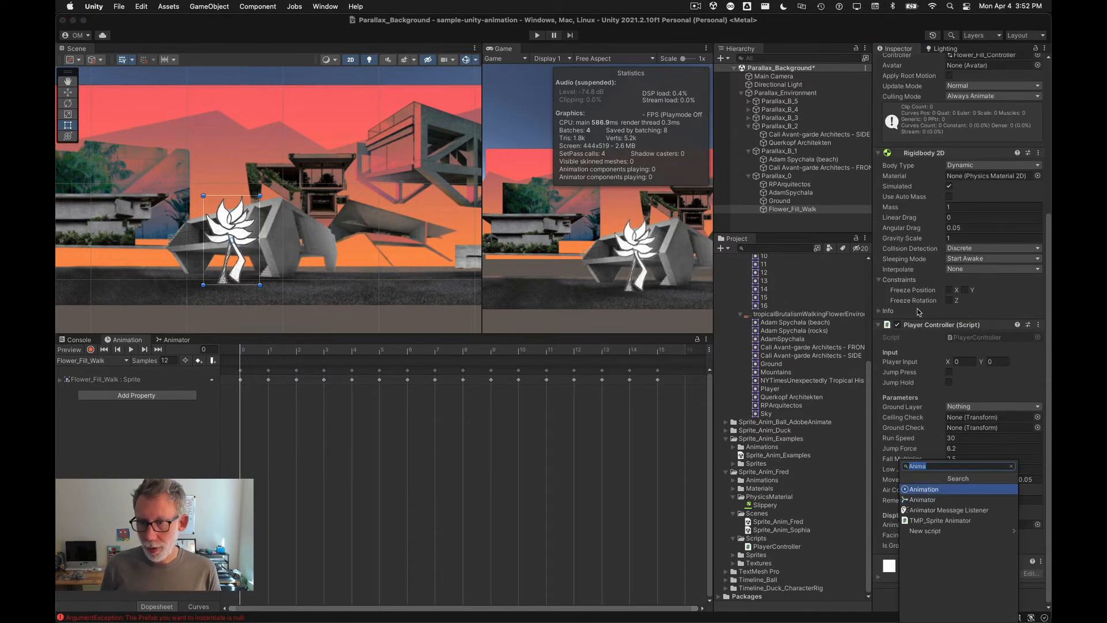
text(circle)
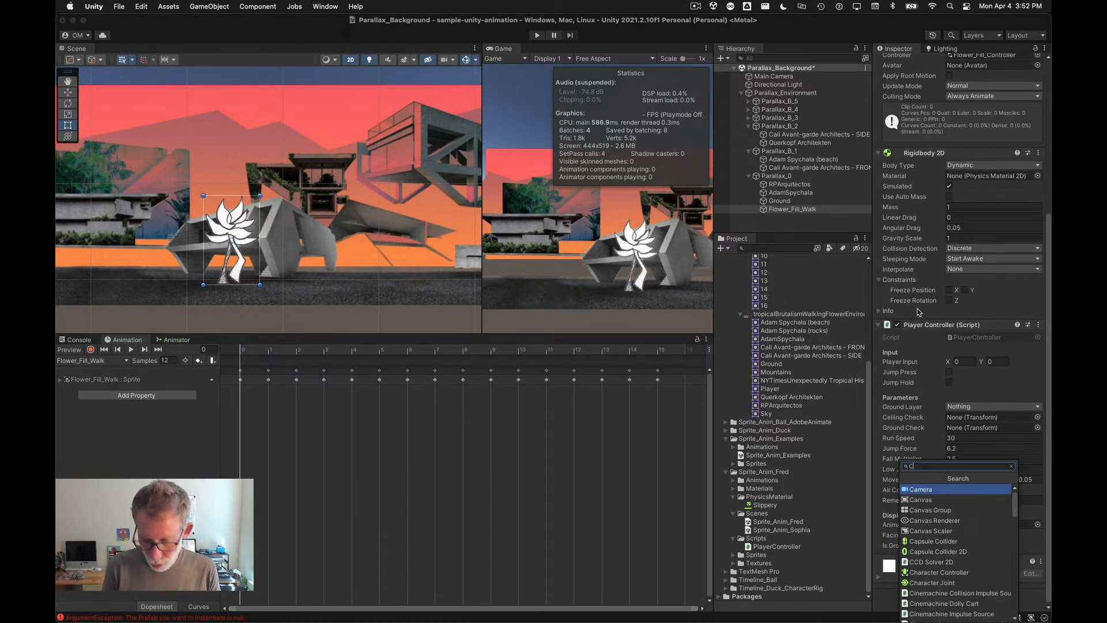
key(Return)
Step: Edit the circle collider to fit the flower's head, radius about 2.67 with offset Y about 1.98
scroll(919, 312, down, 5)
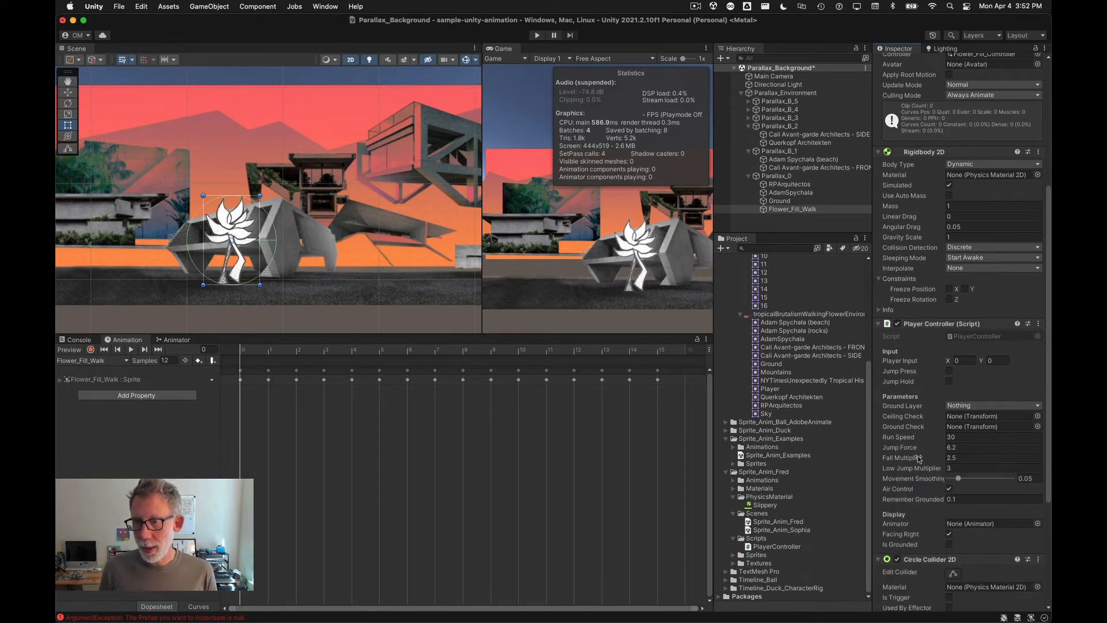
scroll(222, 255, up, 2)
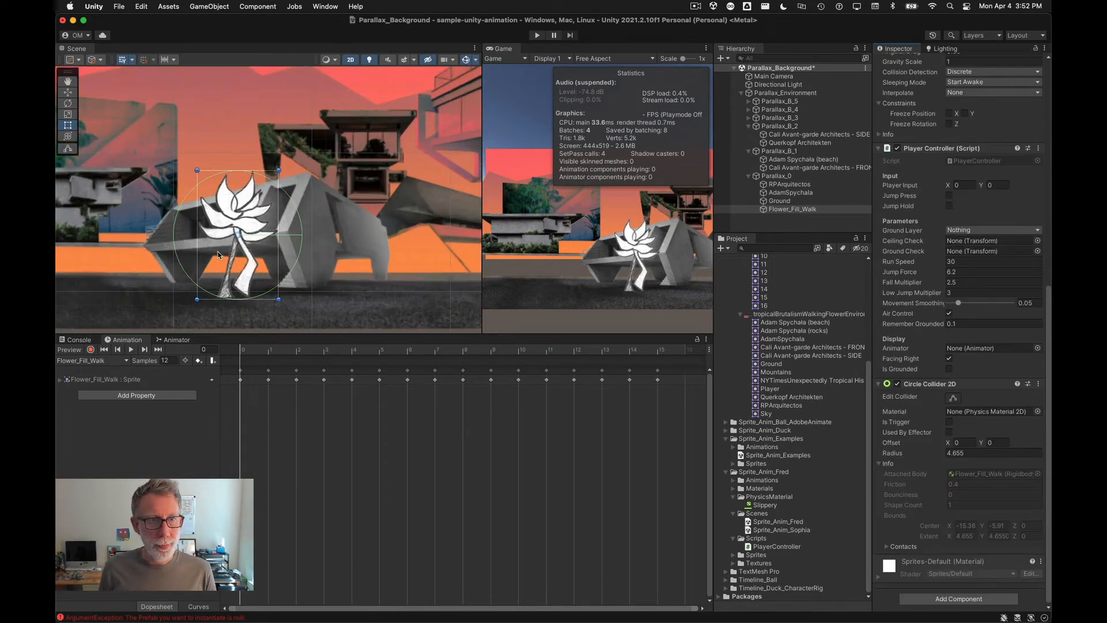
scroll(221, 256, up, 2)
click(953, 398)
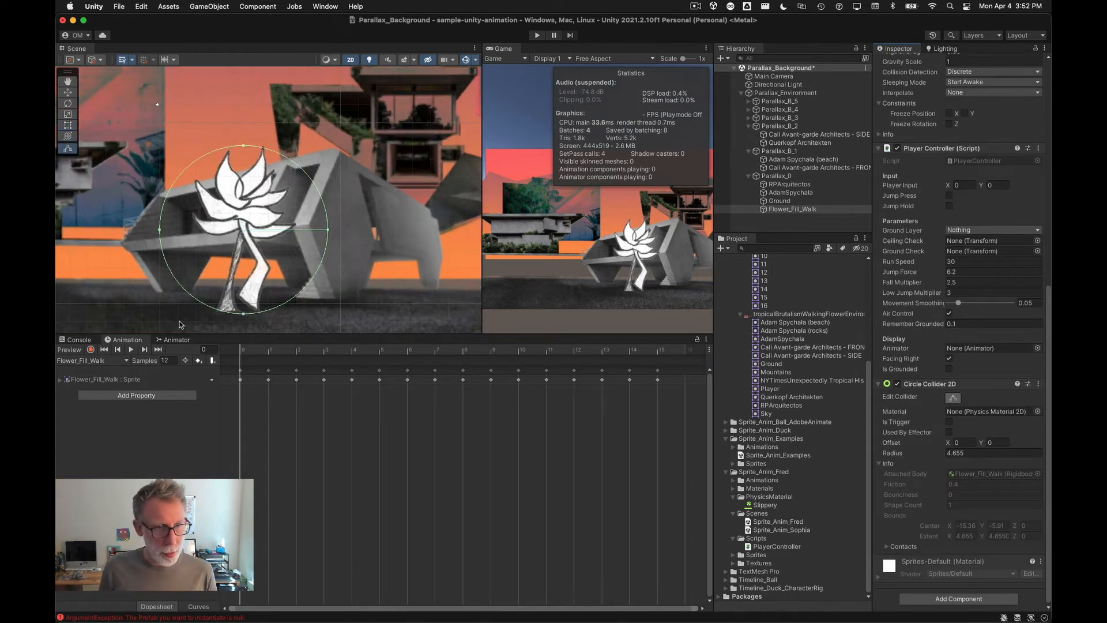
drag(244, 316, 244, 242)
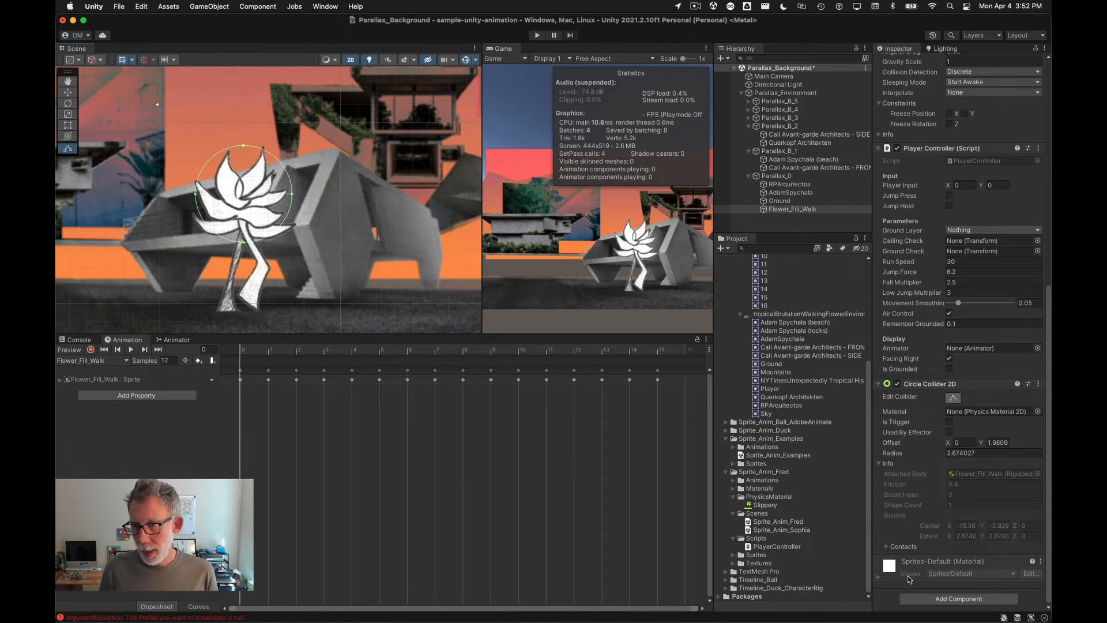
Step: Add a second Circle Collider 2D and fit it around the stem, radius about 2.19 at offset Y about -2.47
click(923, 598)
click(932, 489)
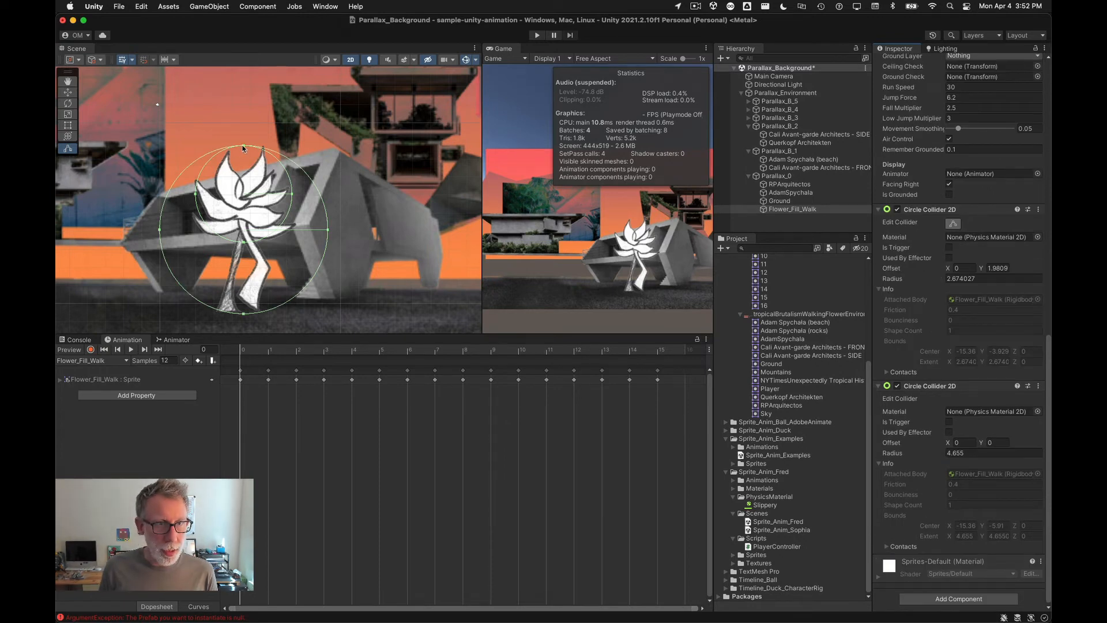
drag(243, 149, 243, 237)
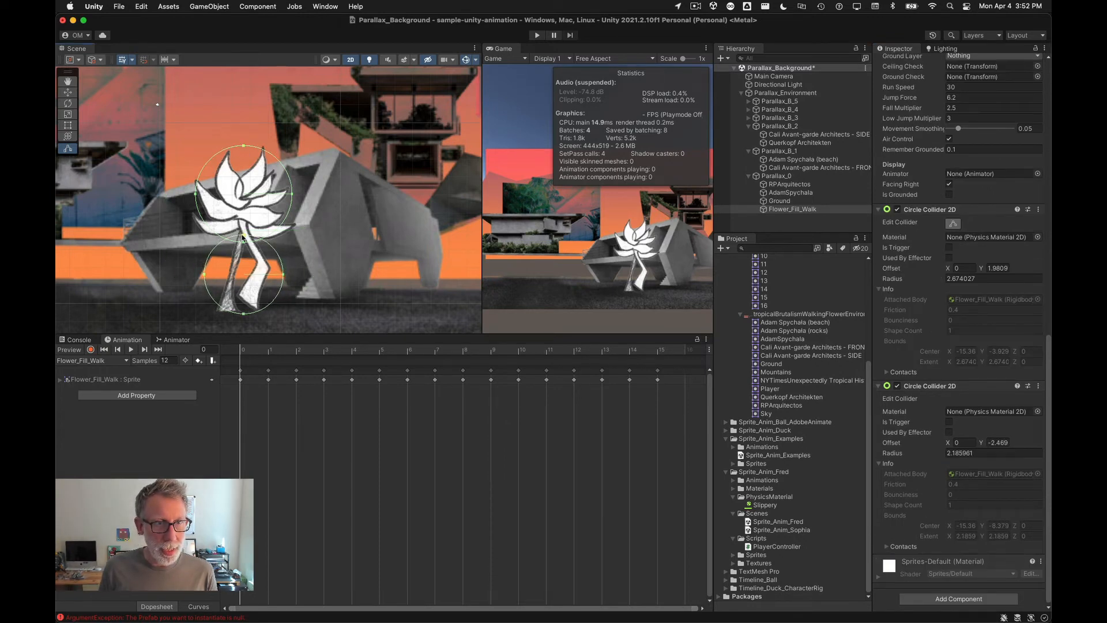
Step: Create an empty child object of Flower_Fill_Walk named CeilingCheck
scroll(935, 481, up, 10)
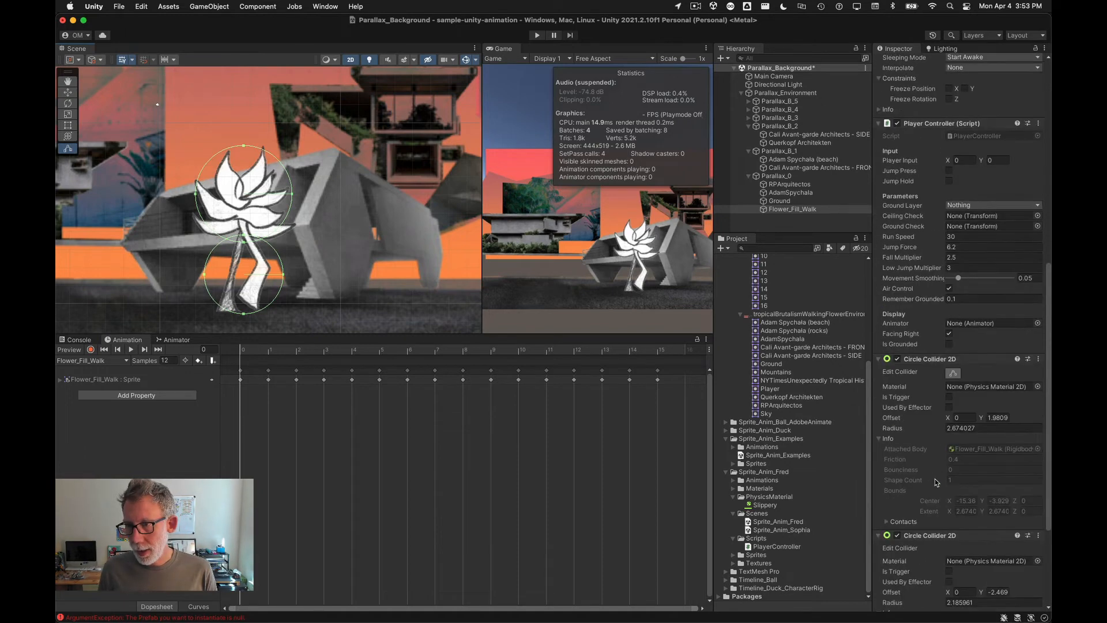
scroll(936, 481, down, 8)
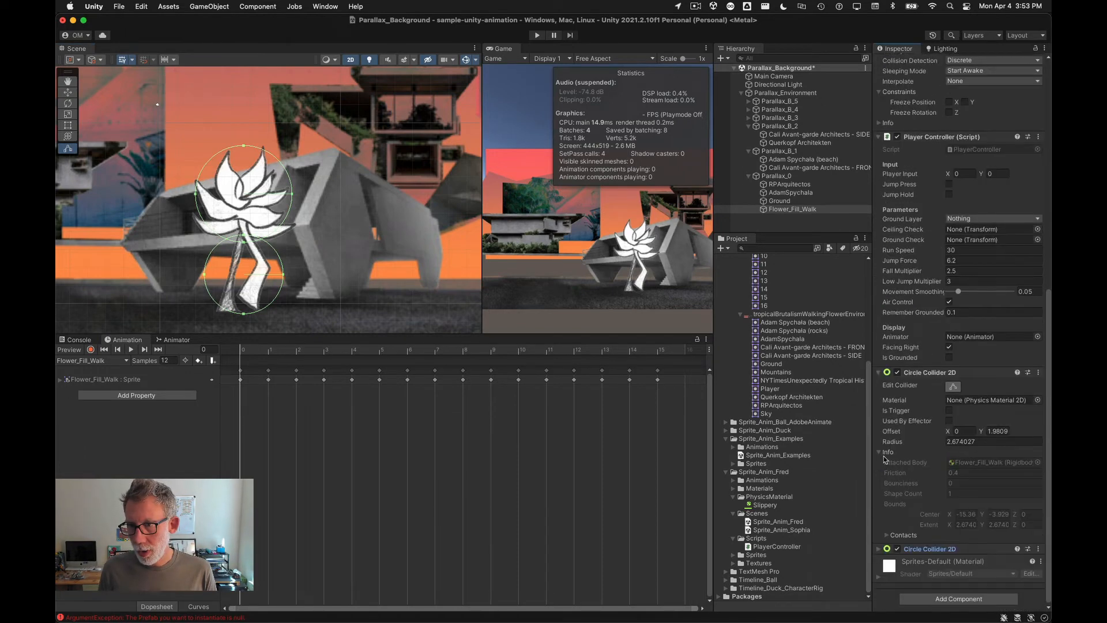
click(879, 373)
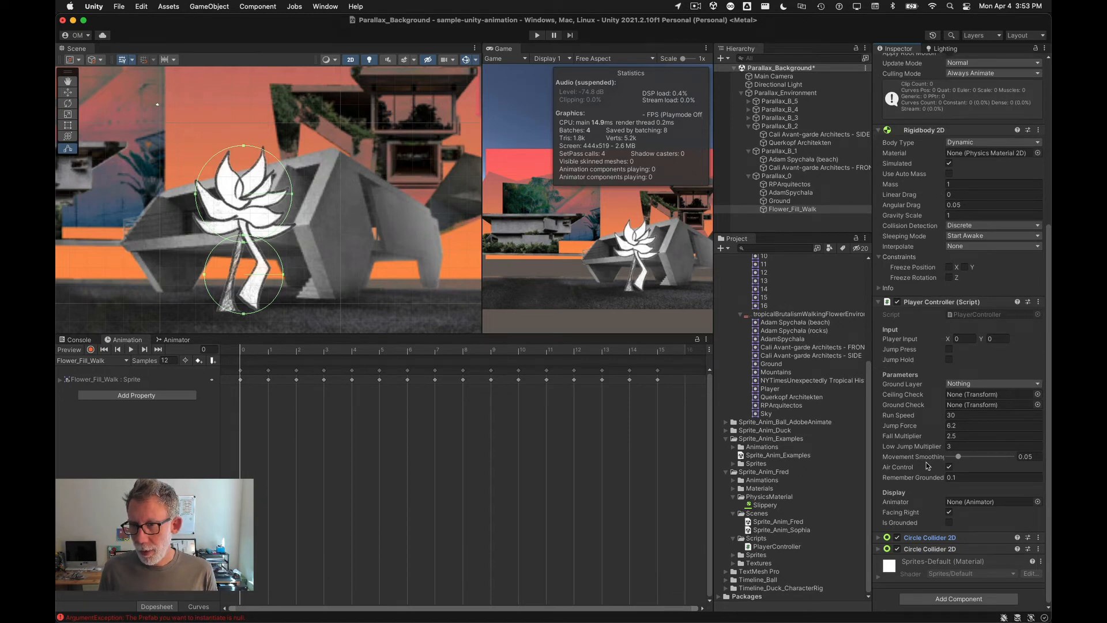
right_click(763, 210)
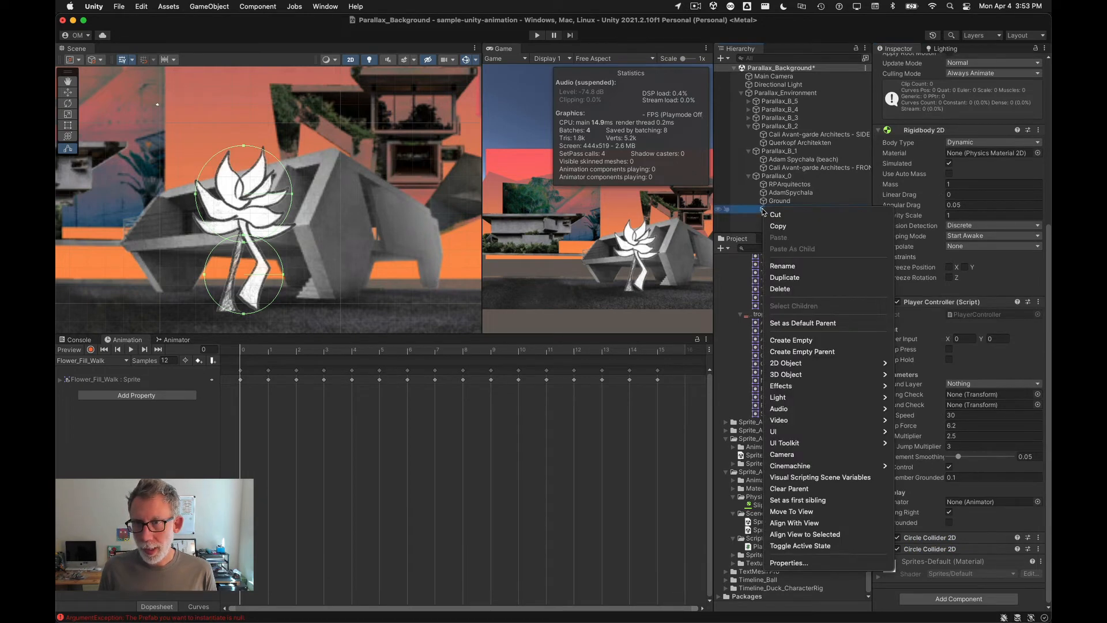
click(819, 341)
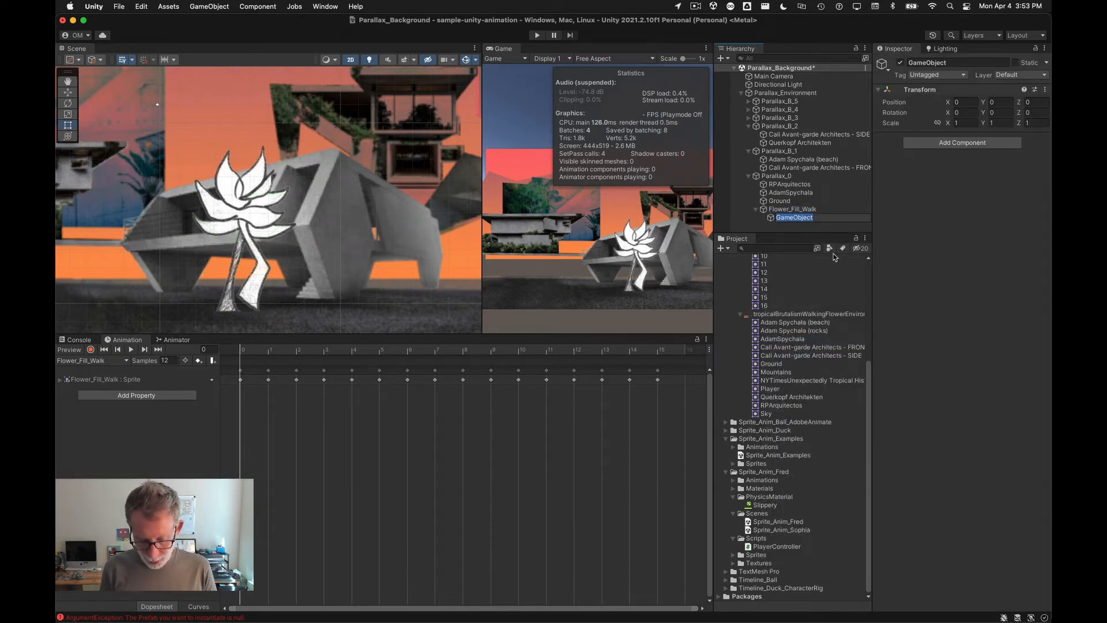
text(CeilingCh)
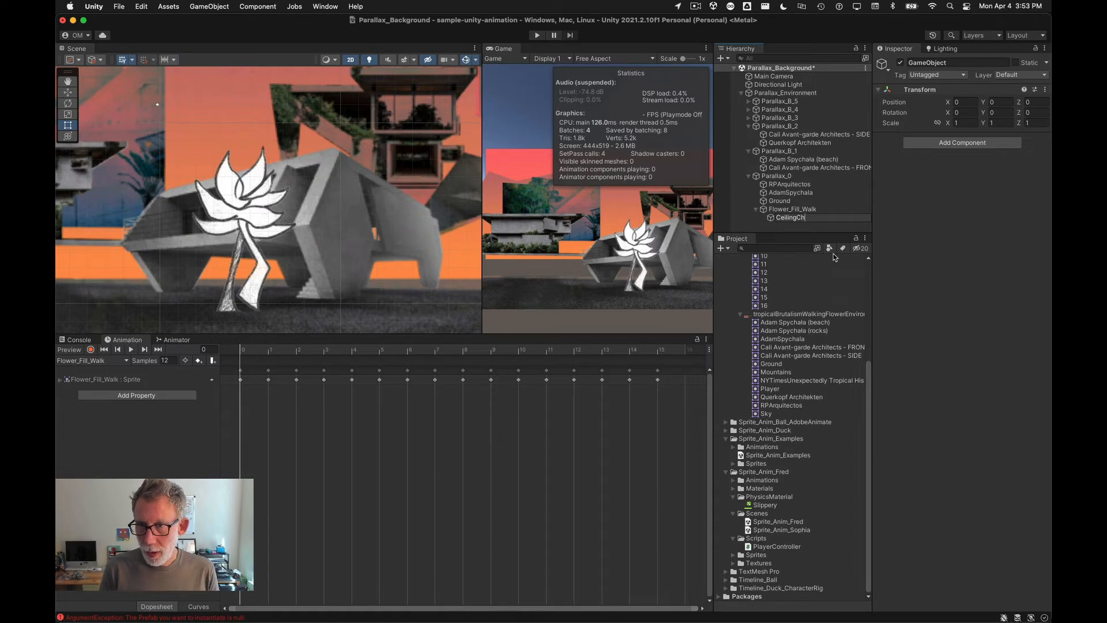
text(eck)
key(Return)
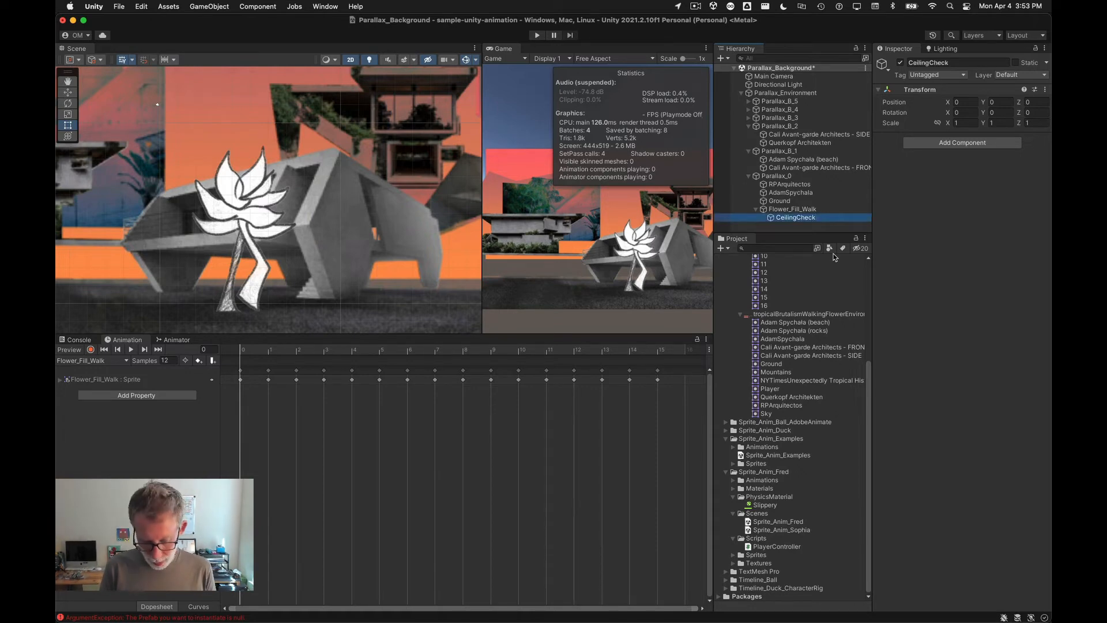
Step: Duplicate CeilingCheck and rename the copy GroundCheck
key(super+d)
key(Return)
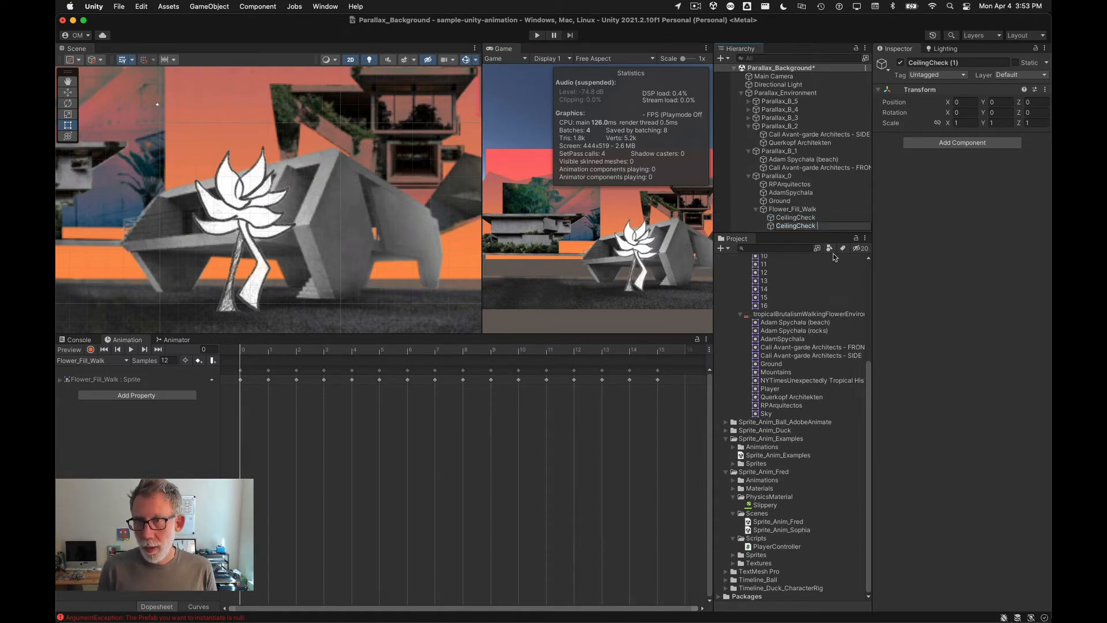
key(Delete)
key(Delete)
key(Delete)
key(Delete)
key(Delete)
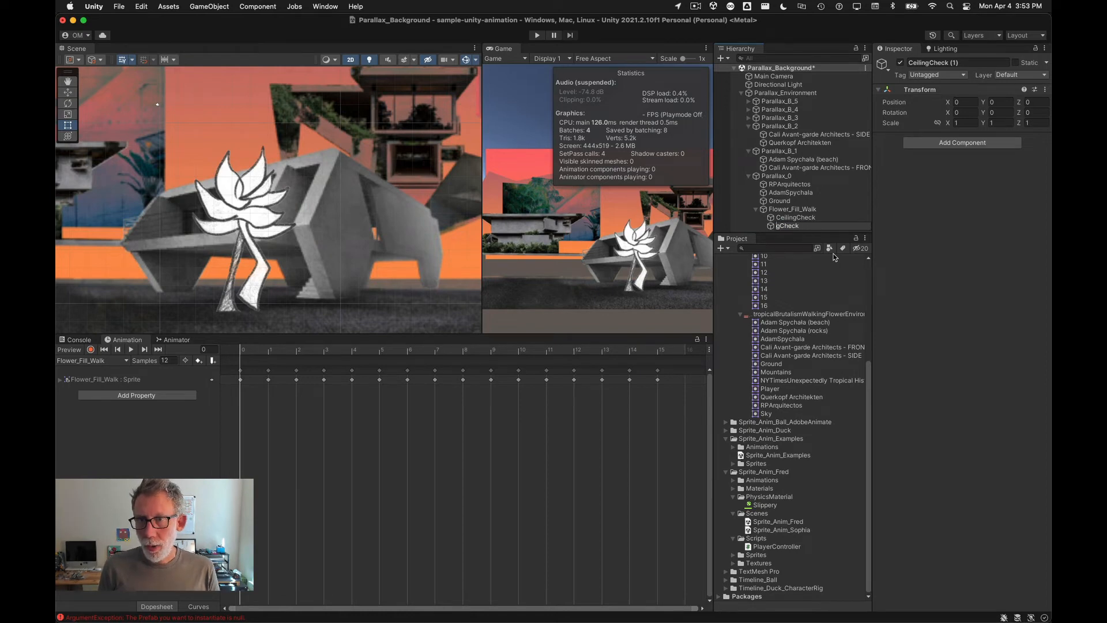
key(Delete)
text(Ground)
key(Return)
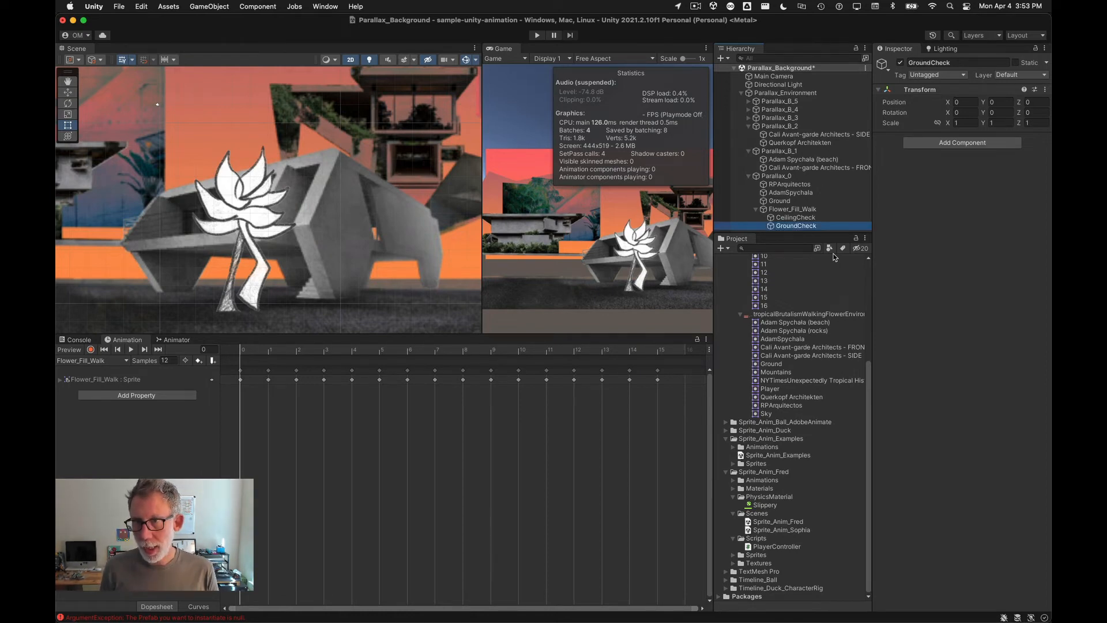
Step: Set the layer of RPArquitectos, AdamSpychala and Ground to the Ground layer
click(1010, 75)
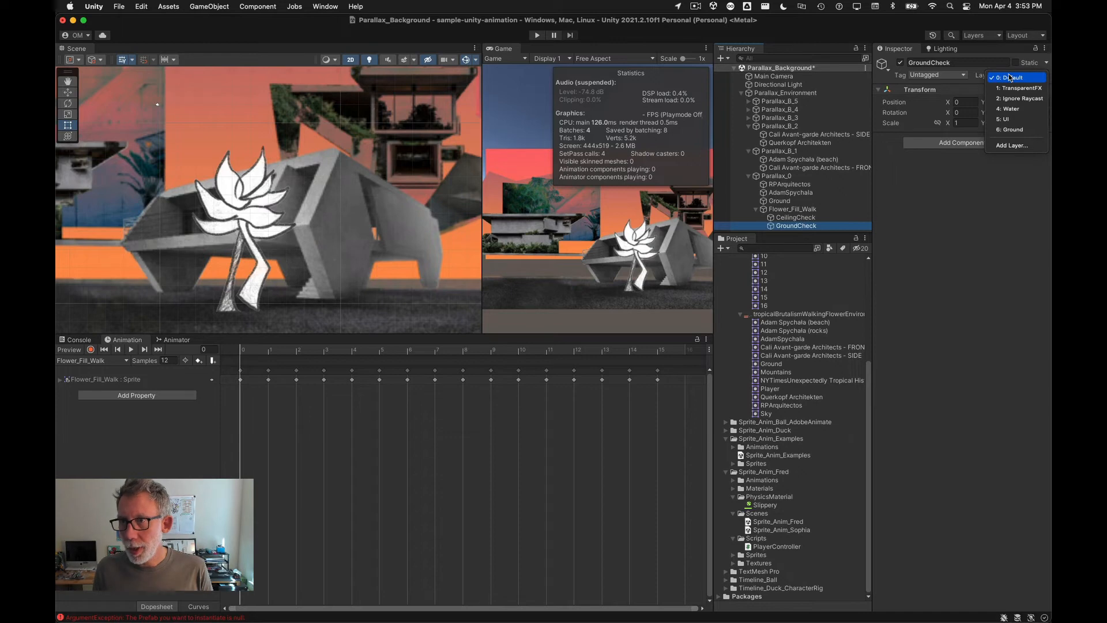
click(955, 293)
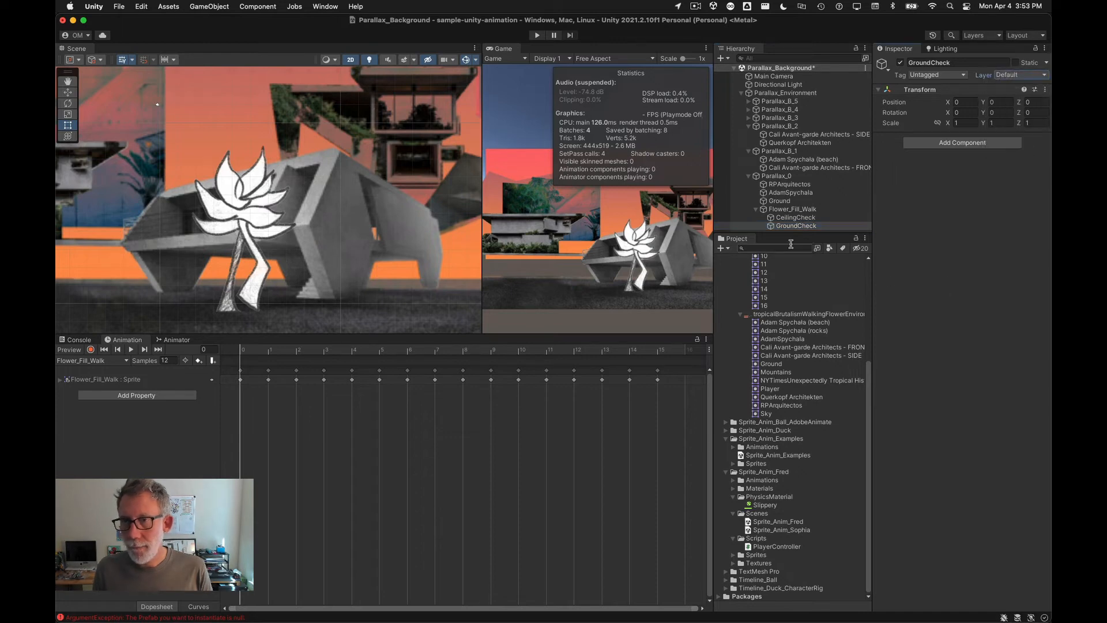
click(783, 210)
click(780, 201)
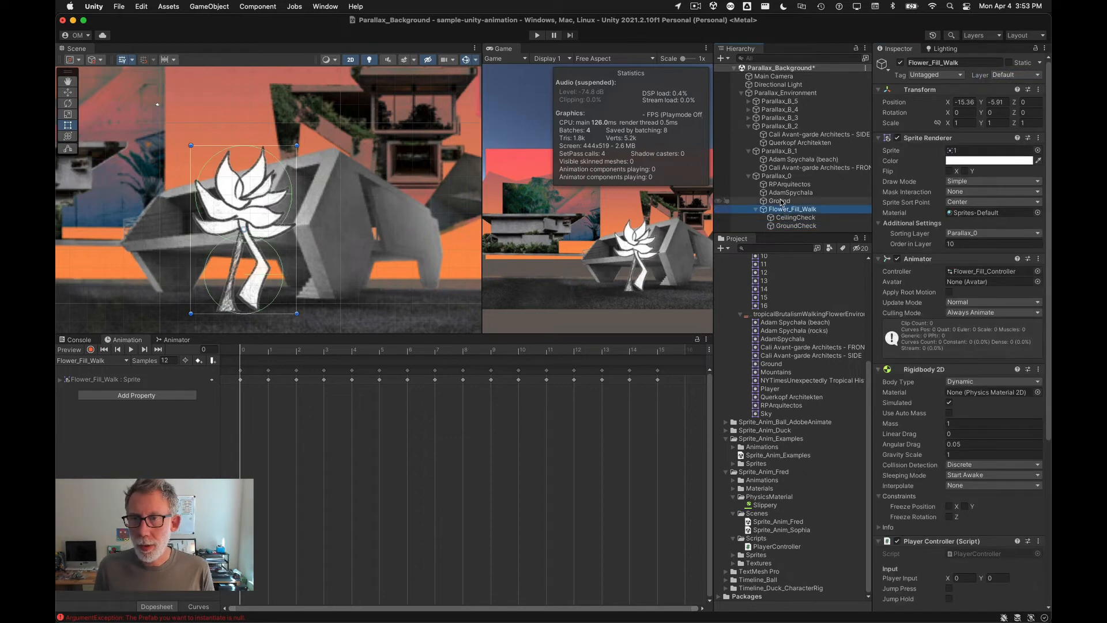
shift+click(782, 184)
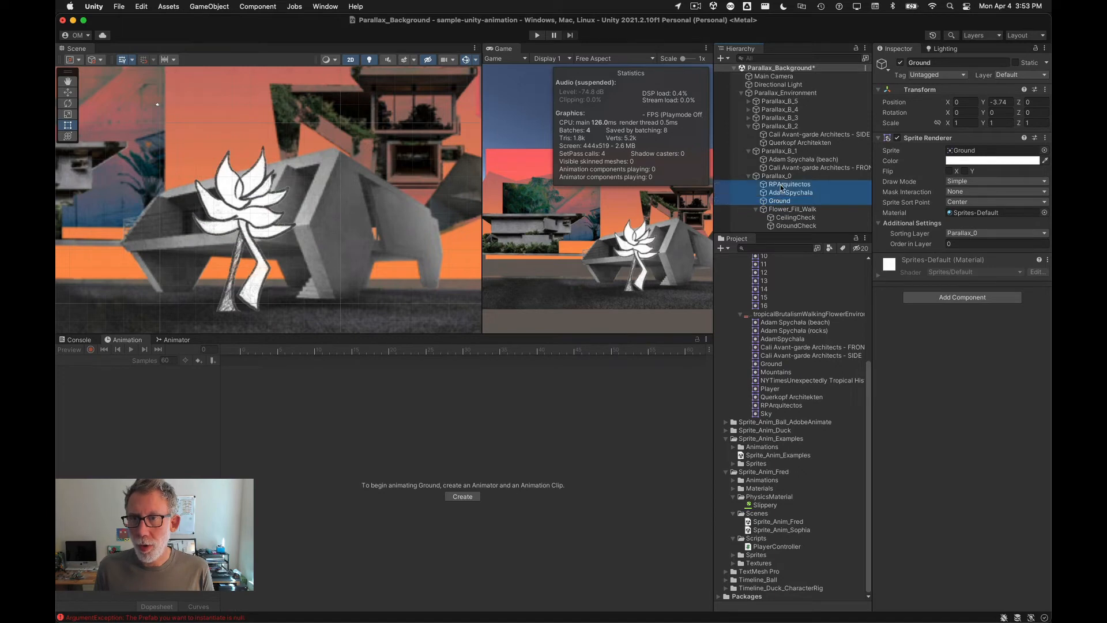
click(1032, 75)
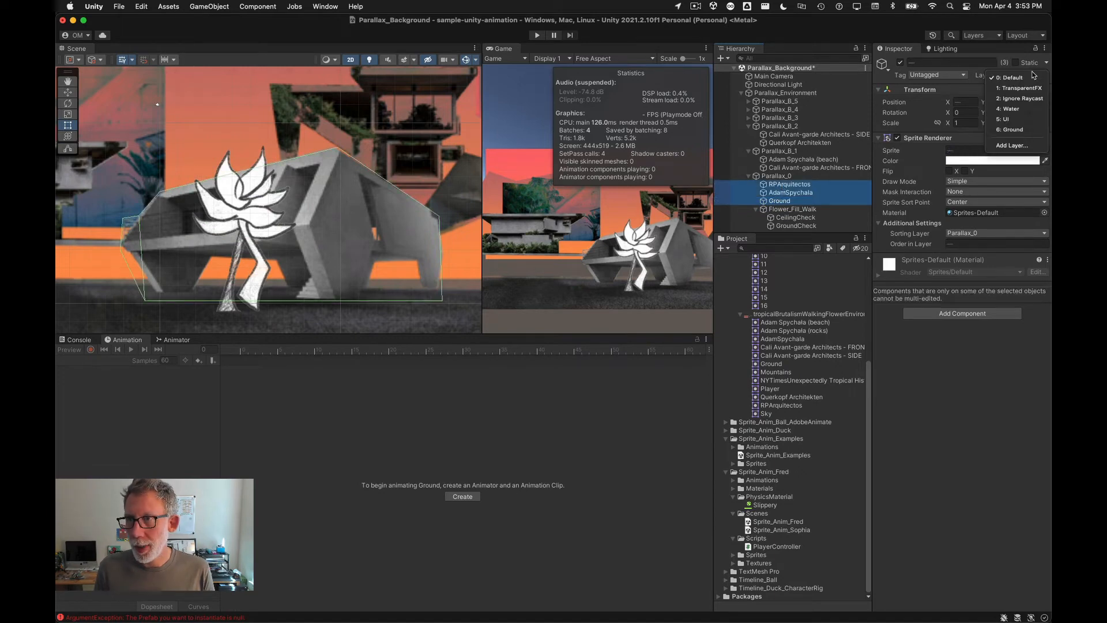
click(1030, 131)
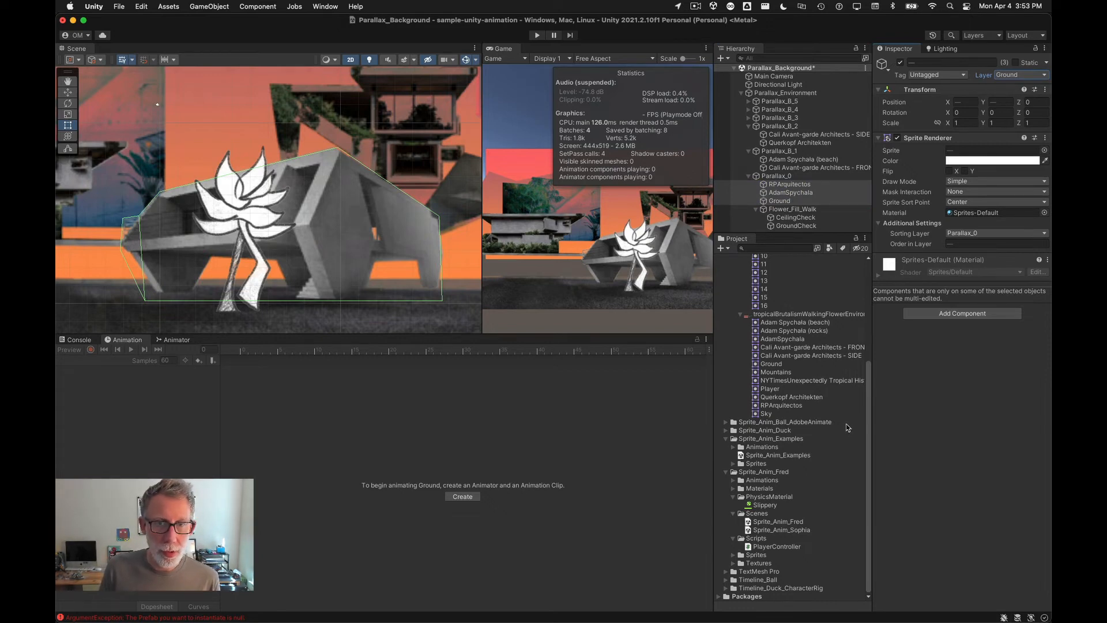
Step: Freeze the flower's Rigidbody 2D rotation on Z
click(770, 211)
scroll(944, 498, down, 5)
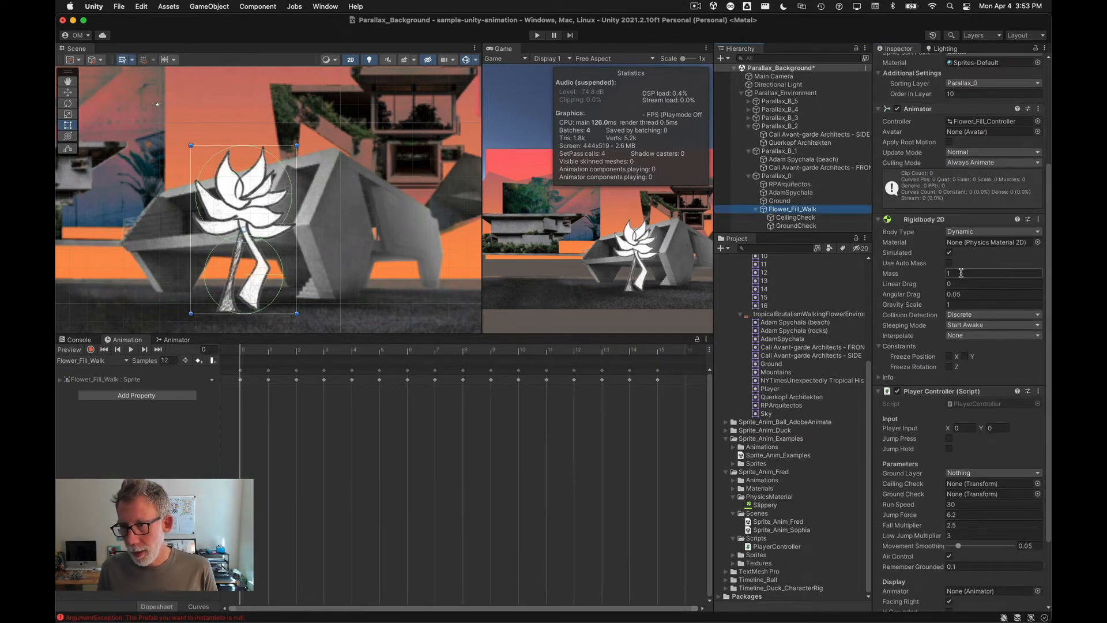
click(950, 368)
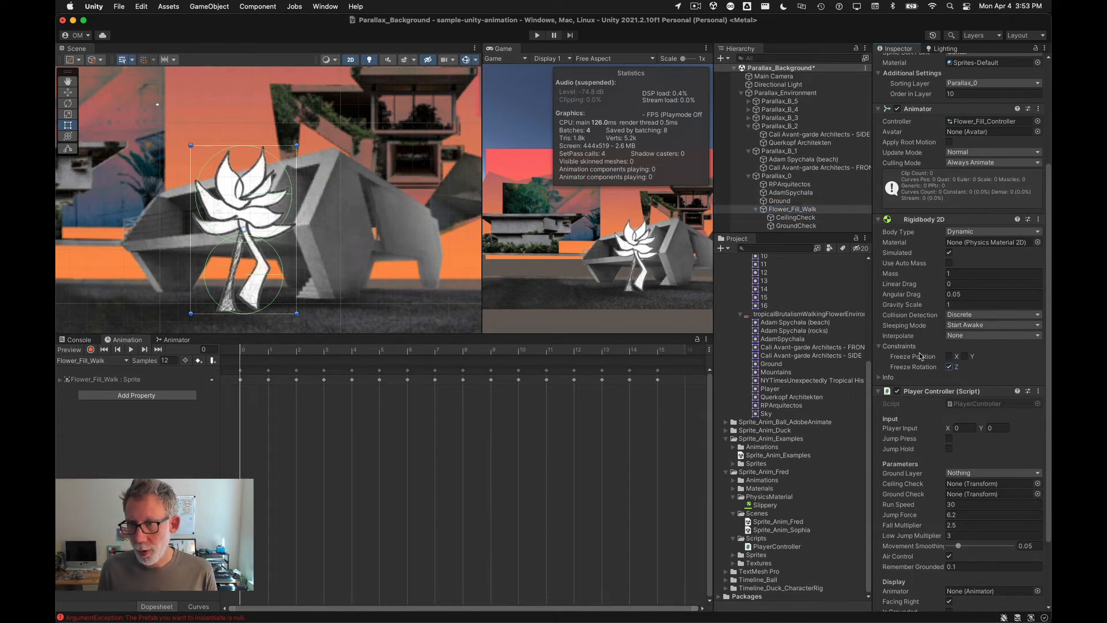
Step: Assign CeilingCheck and GroundCheck to the Player Controller's Ceiling Check and Ground Check fields
scroll(911, 459, down, 3)
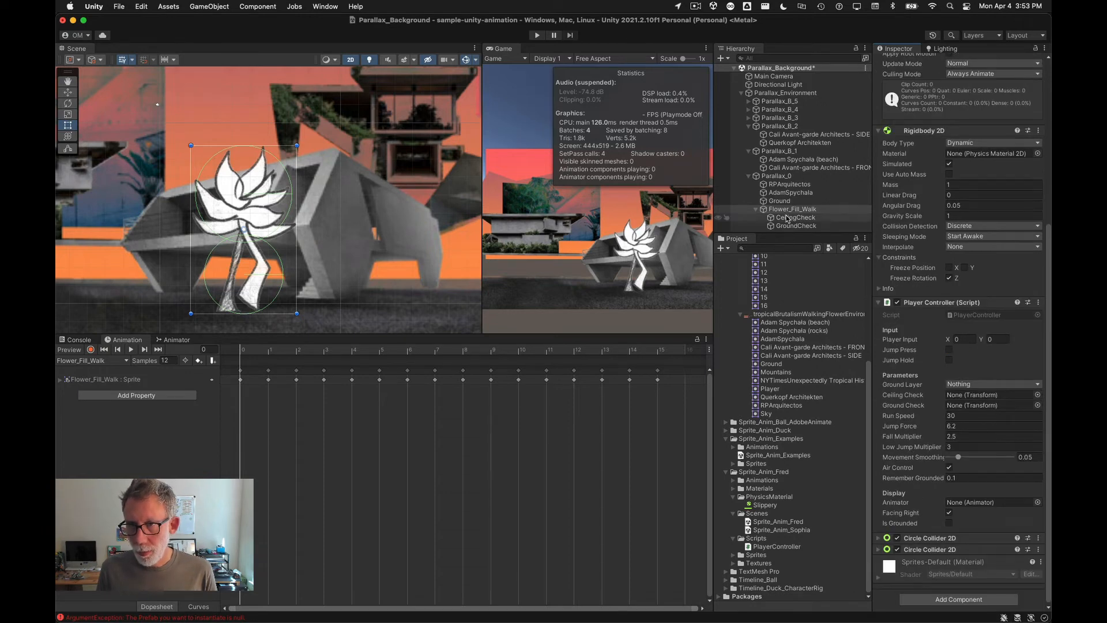
drag(793, 218, 1000, 410)
drag(999, 409, 1000, 409)
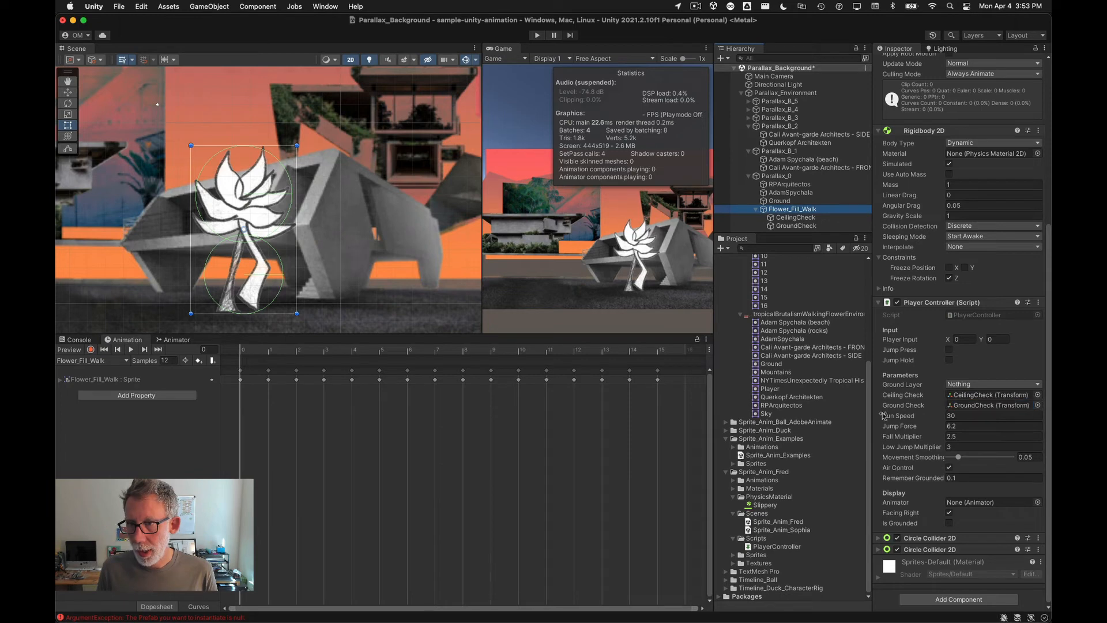
Step: Assign the flower's Animator component to the Player Controller's Animator field
scroll(917, 288, up, 5)
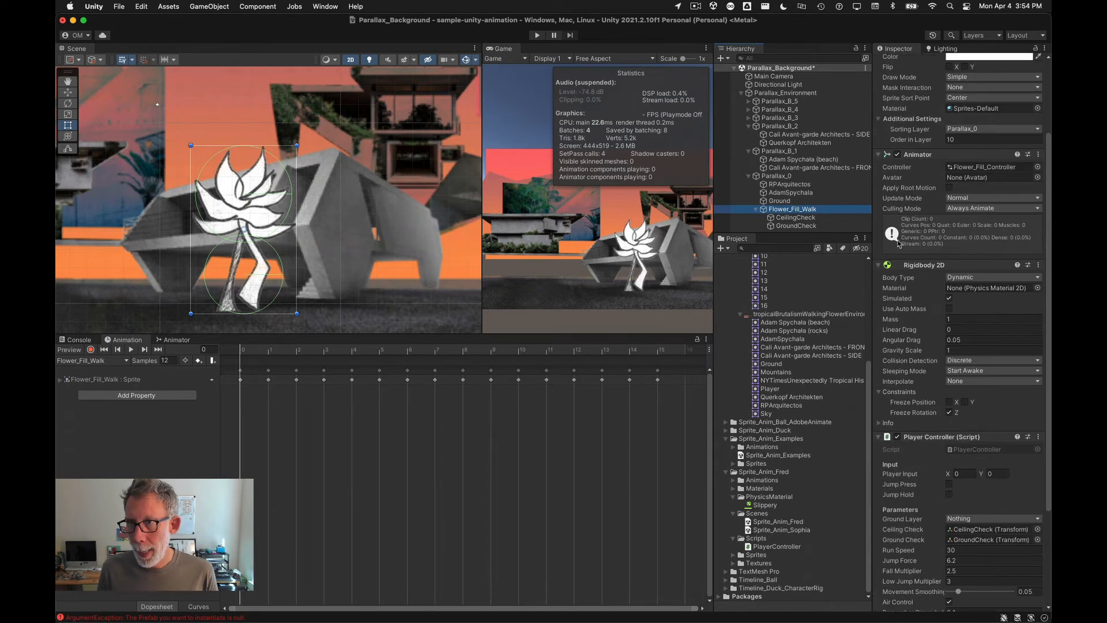
click(878, 265)
drag(916, 180, 994, 503)
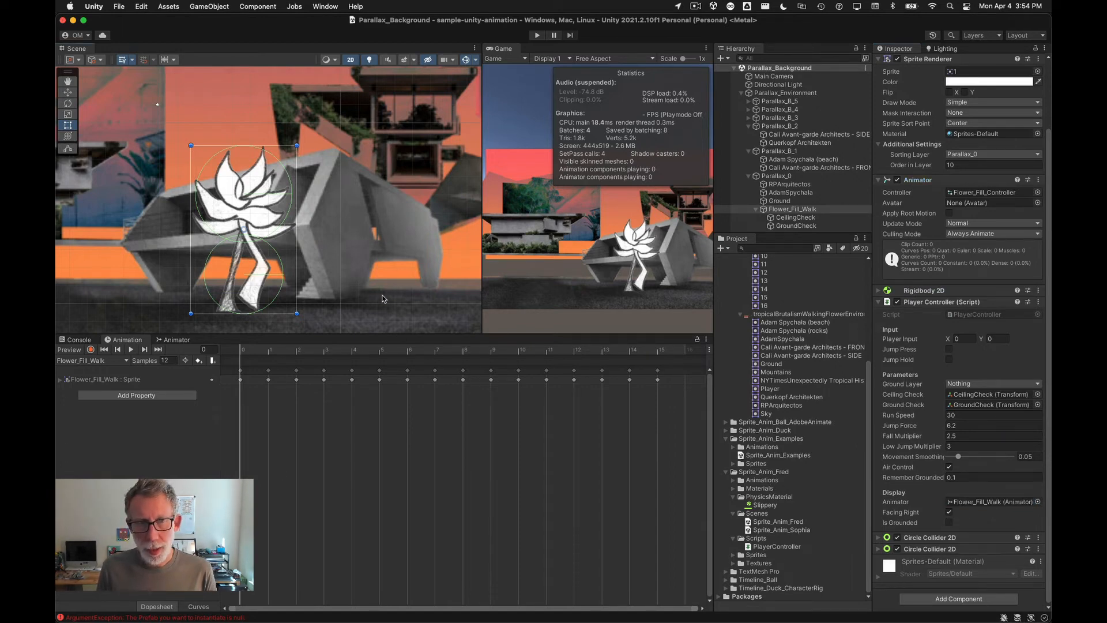
Step: Move the flower up and left to about X -26.7, Y 0.3, then enter Play mode to test it
click(383, 298)
scroll(369, 248, down, 4)
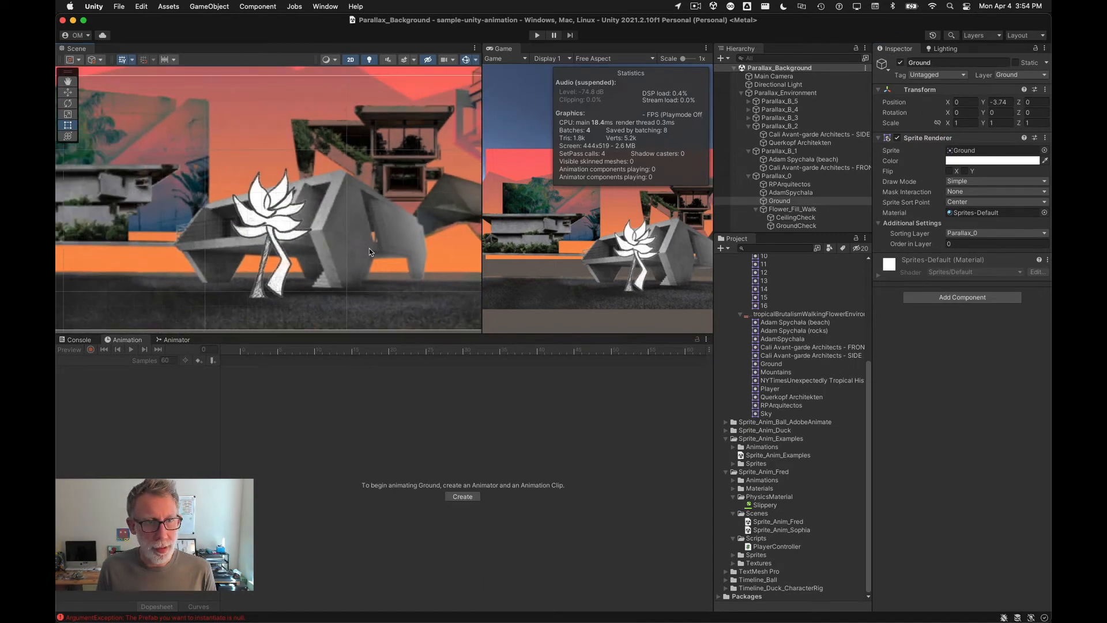
click(285, 230)
drag(298, 230, 160, 152)
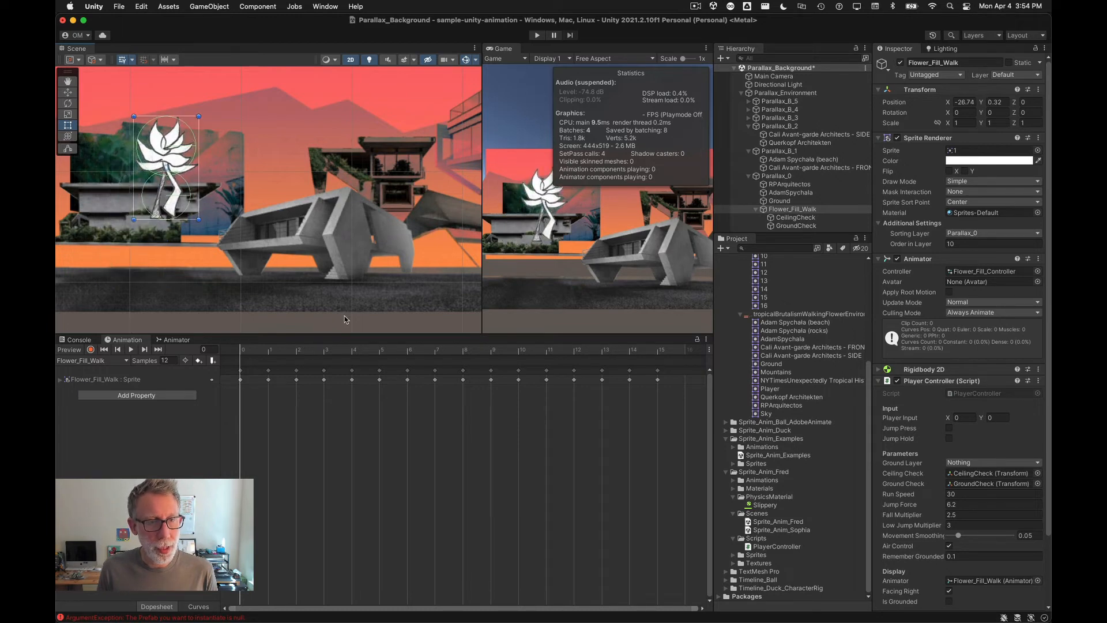
click(536, 36)
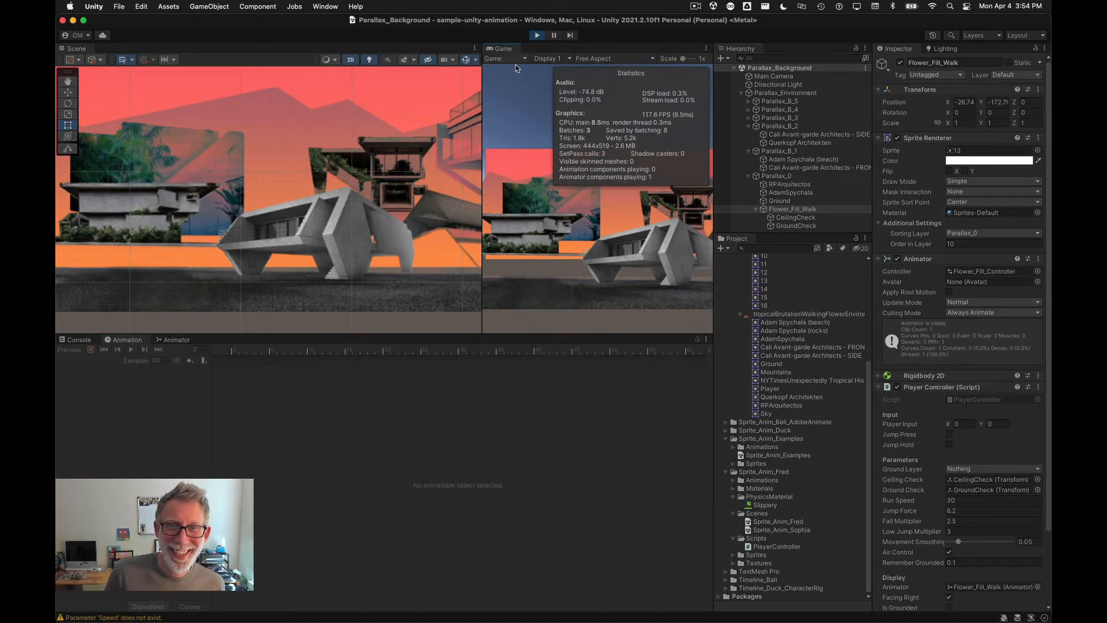
Step: Stop Play mode and add a Polygon Collider 2D component to the Ground object
scroll(407, 248, down, 10)
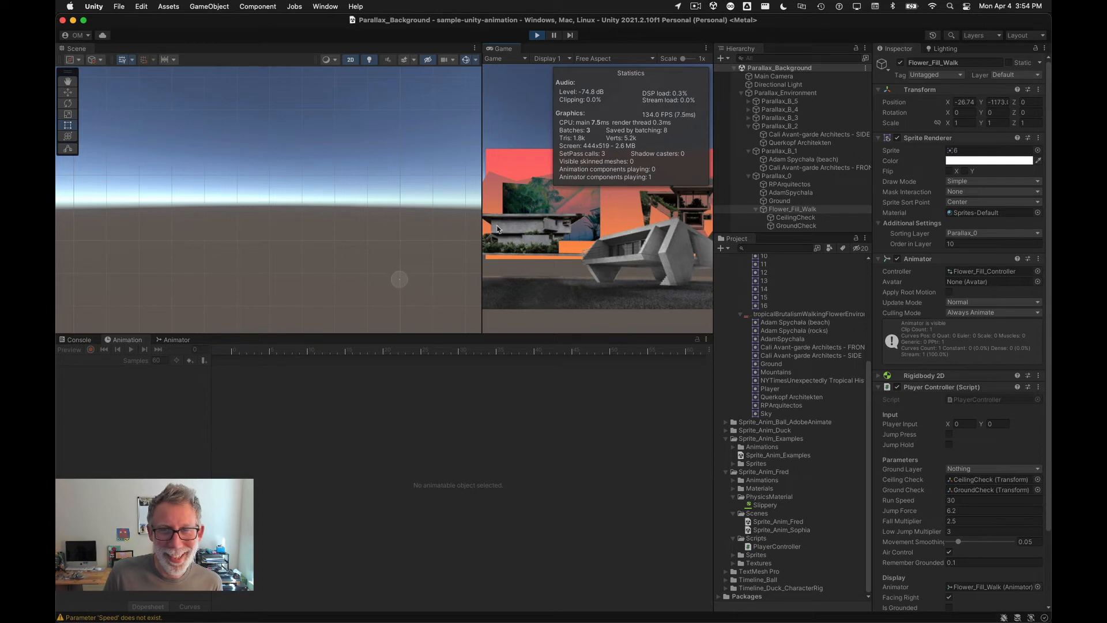
click(539, 36)
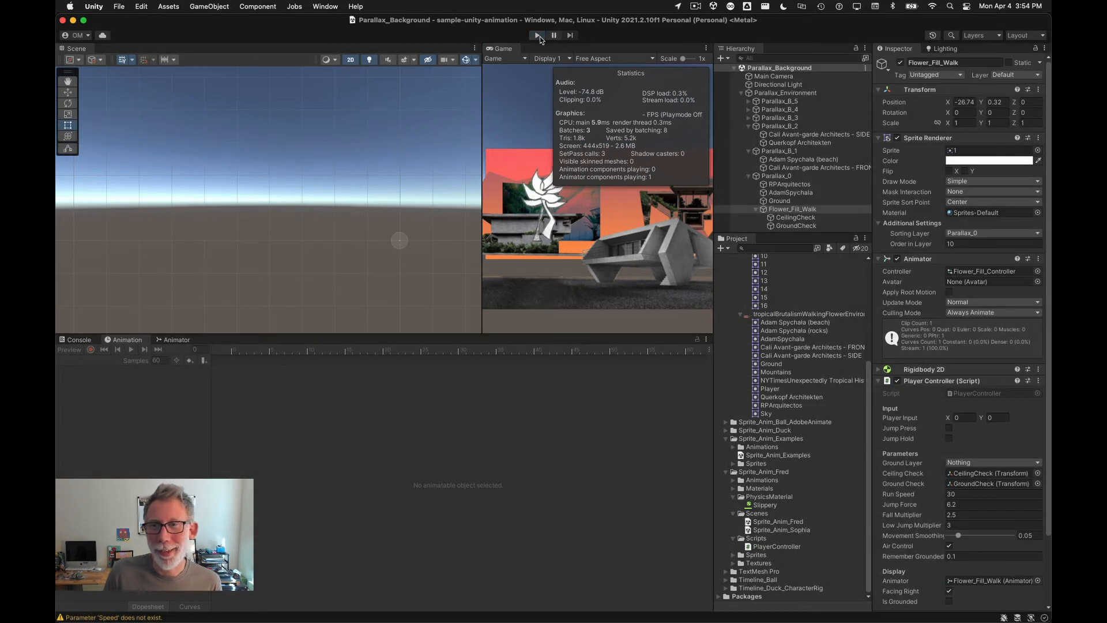
click(779, 201)
click(765, 194)
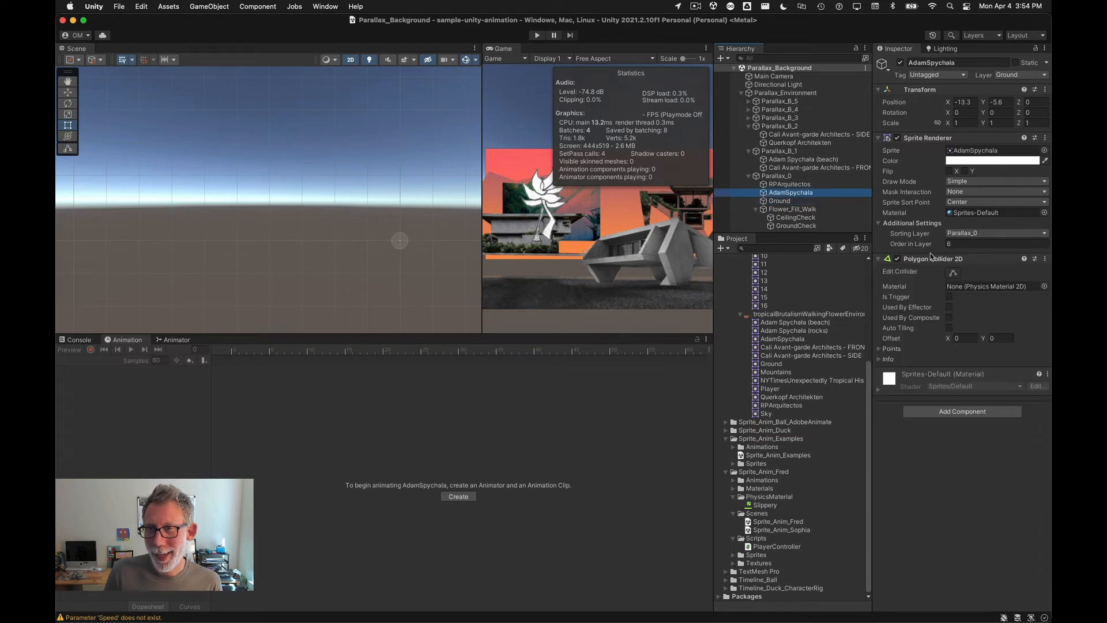
click(766, 201)
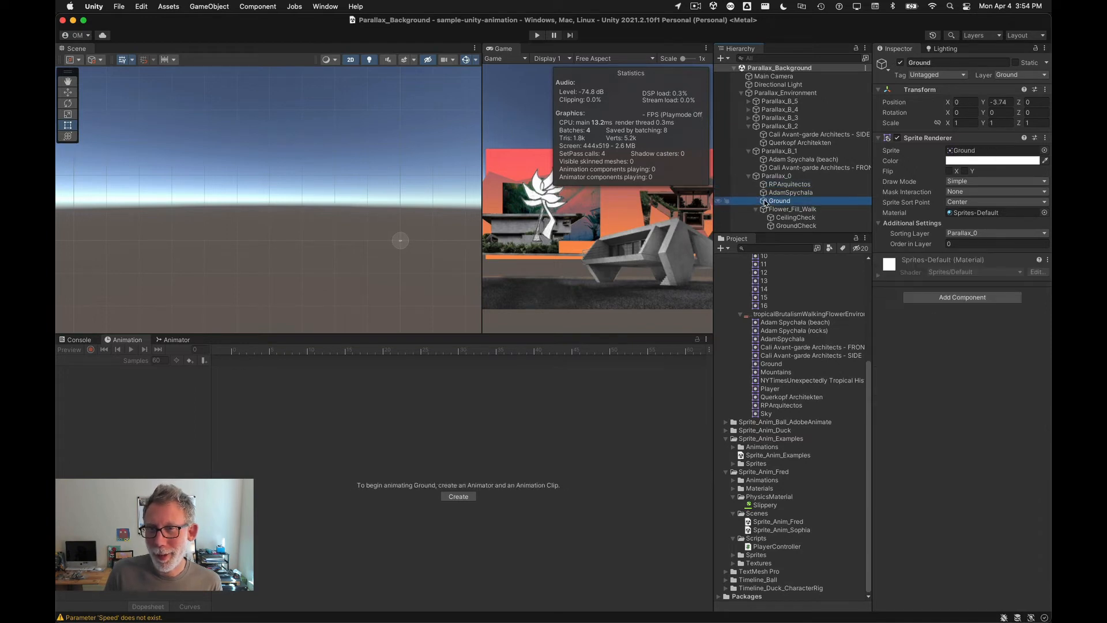
click(945, 298)
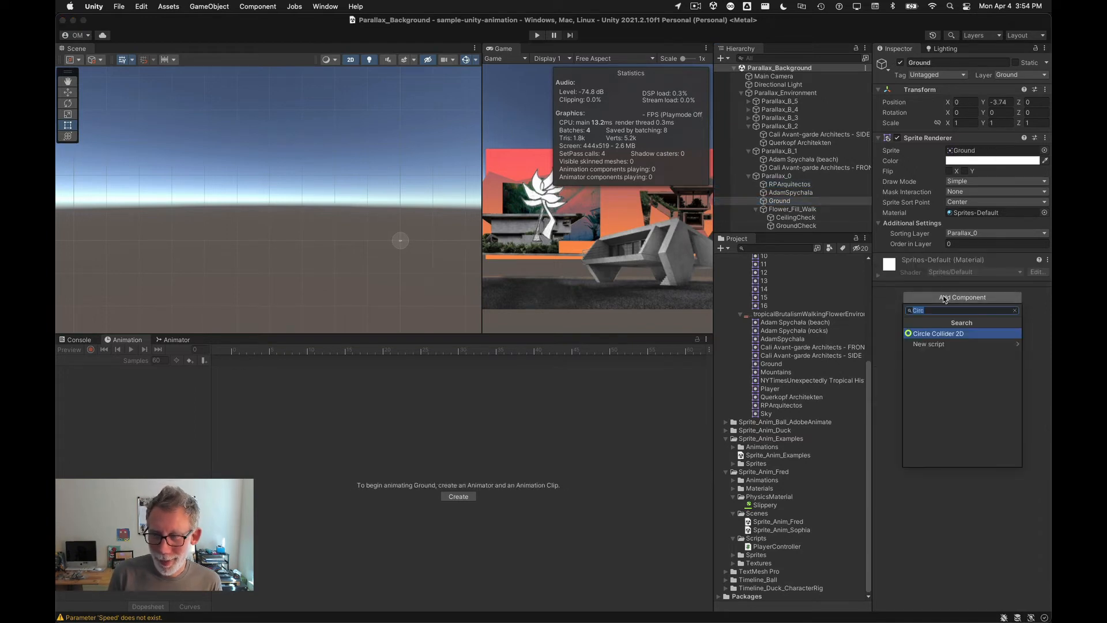
text(pol)
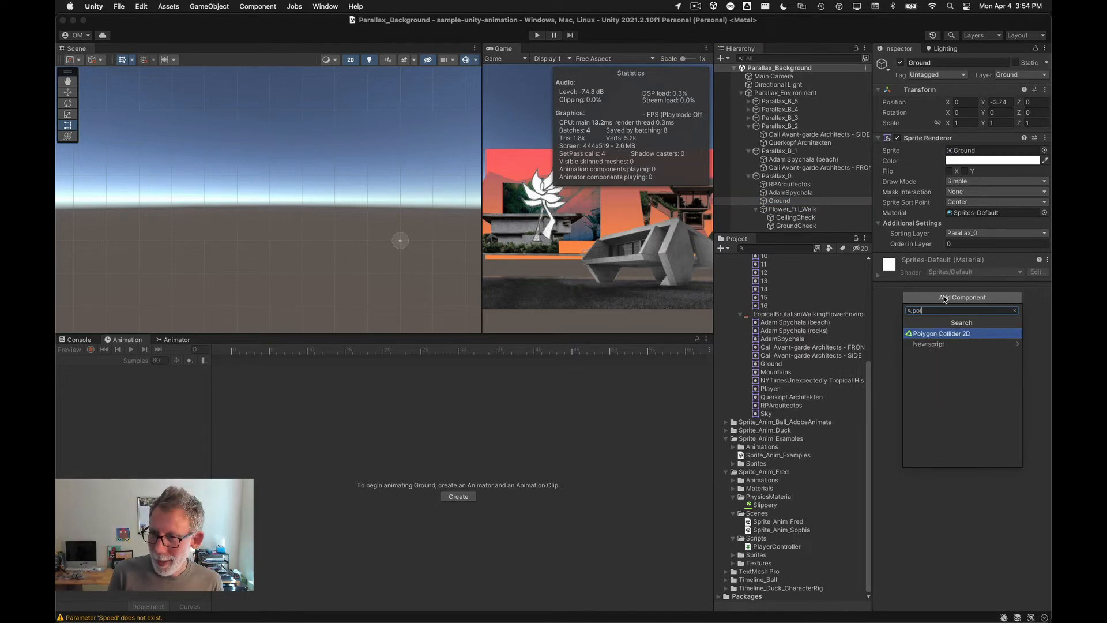
key(Return)
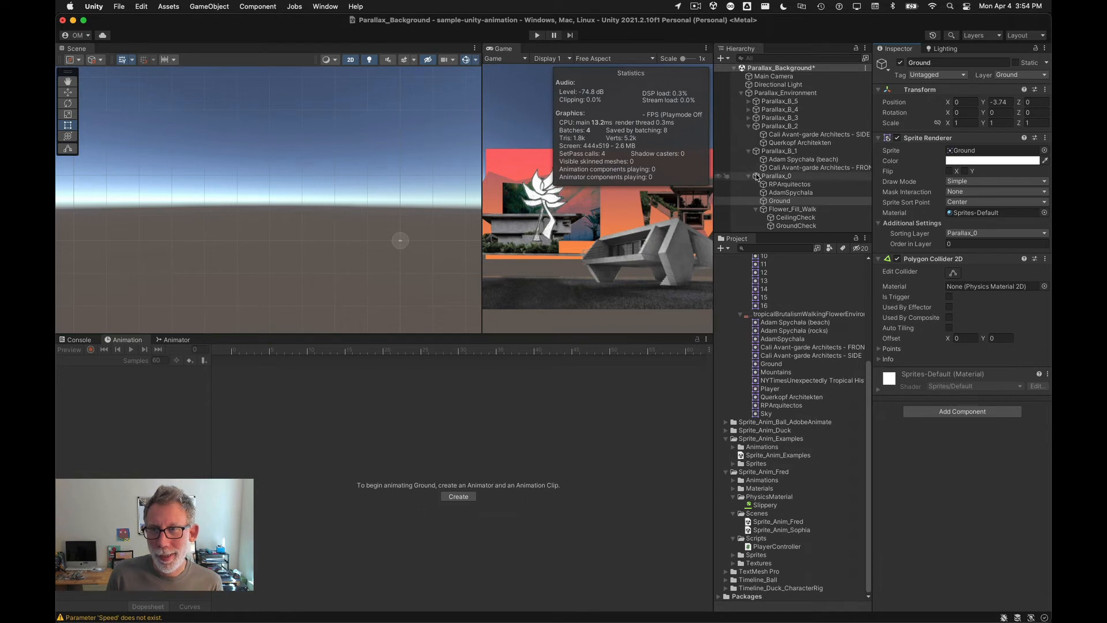
Step: Enter Play mode again to test the flower landing on the Ground, widening the Game view
double_click(765, 201)
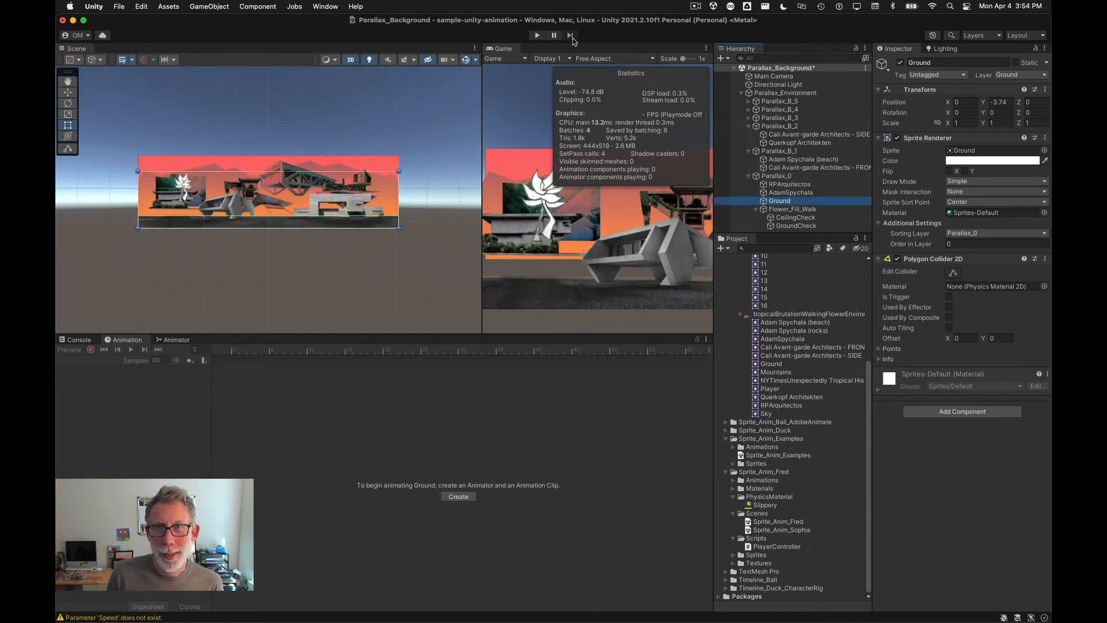
key(super+p)
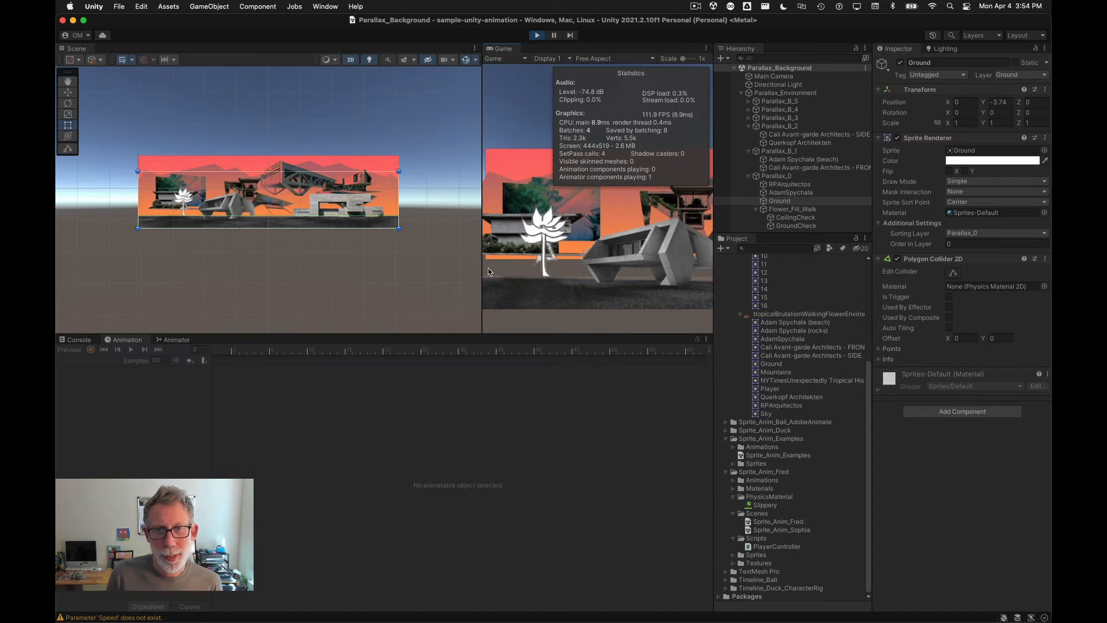
drag(483, 280, 310, 262)
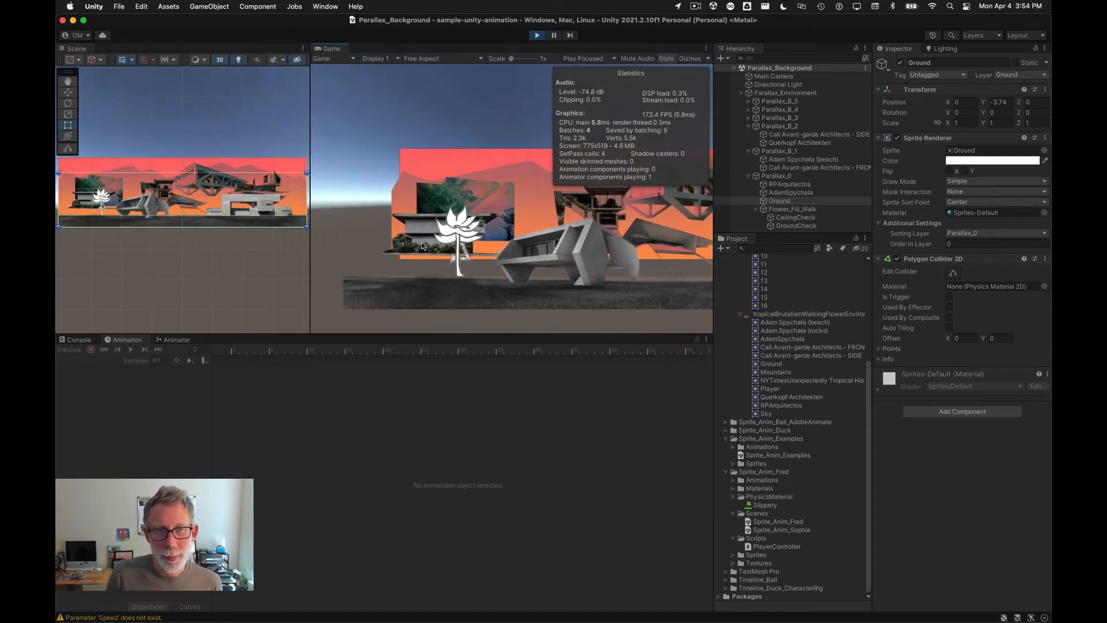
scroll(115, 196, up, 5)
scroll(116, 197, up, 3)
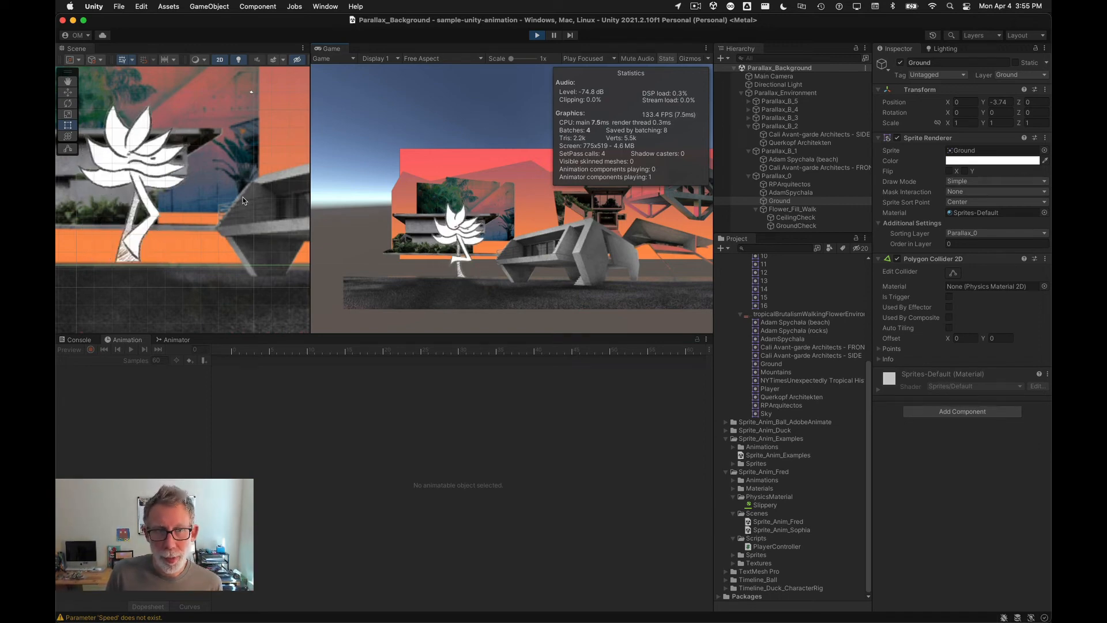
Step: Open the flower's Animator controller and move the Flower_Fill_Walk state node in the graph
click(174, 339)
click(793, 210)
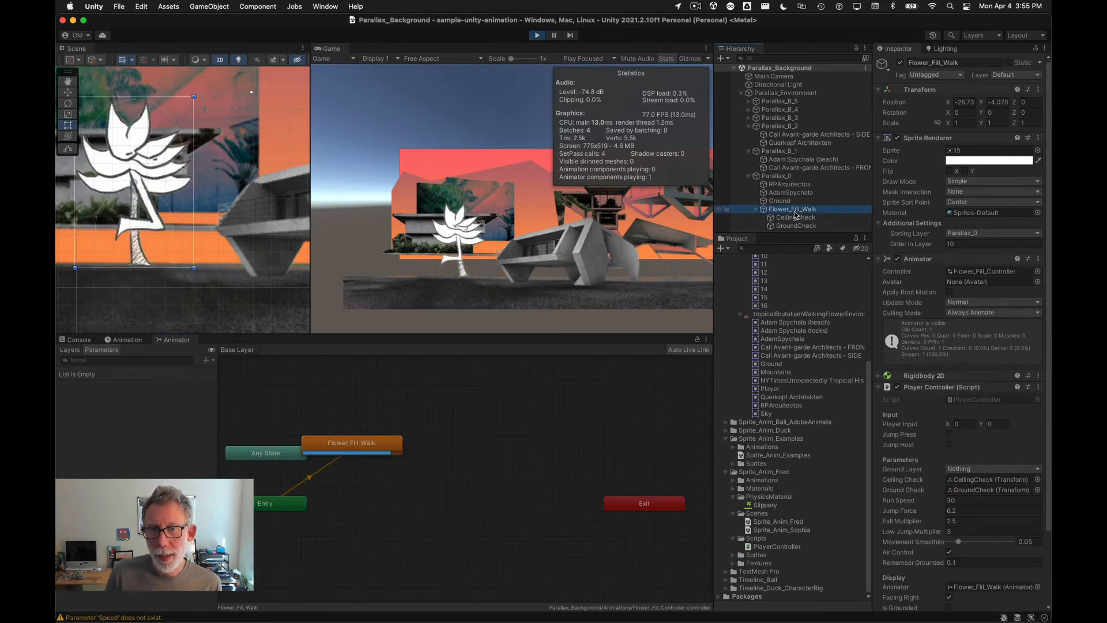
drag(358, 445, 423, 505)
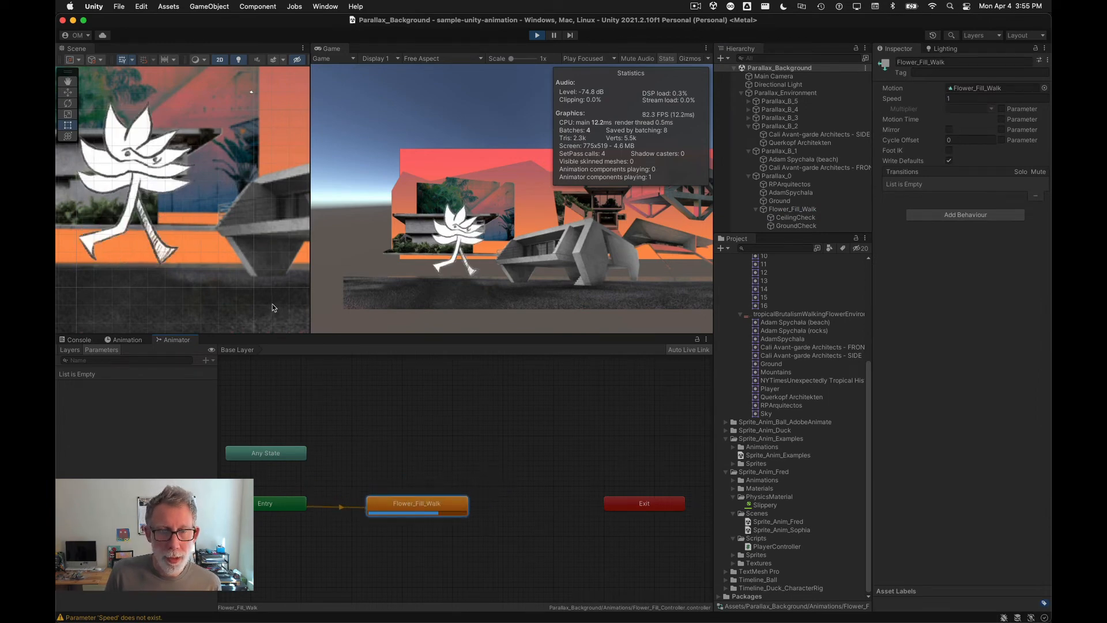
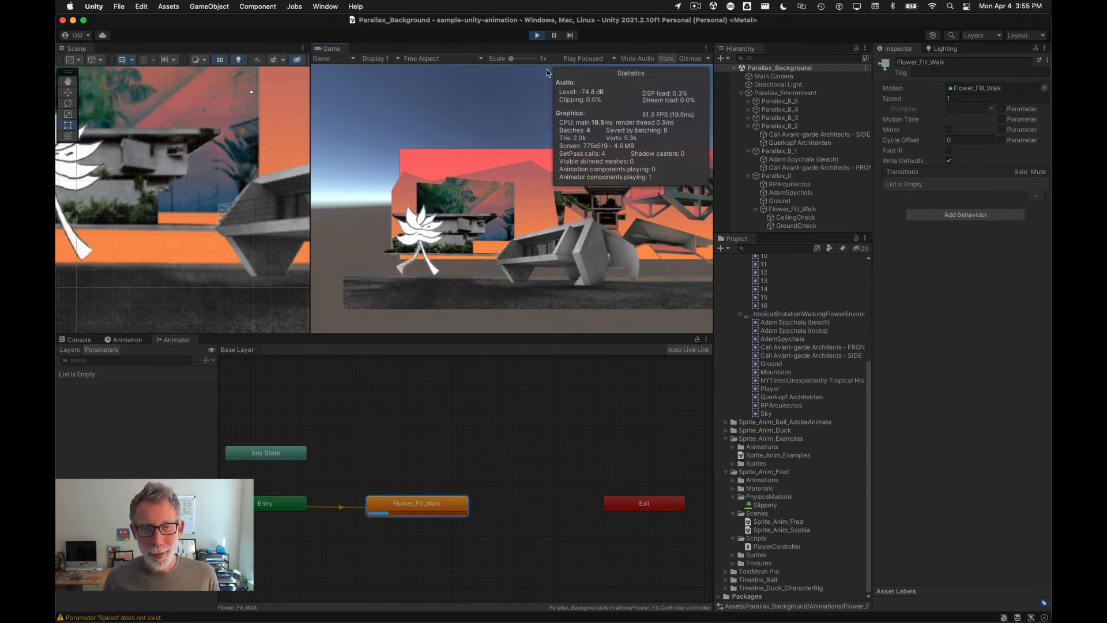
Step: Stop Play mode and set the flower's Player Controller Ground Layer to Ground
click(537, 36)
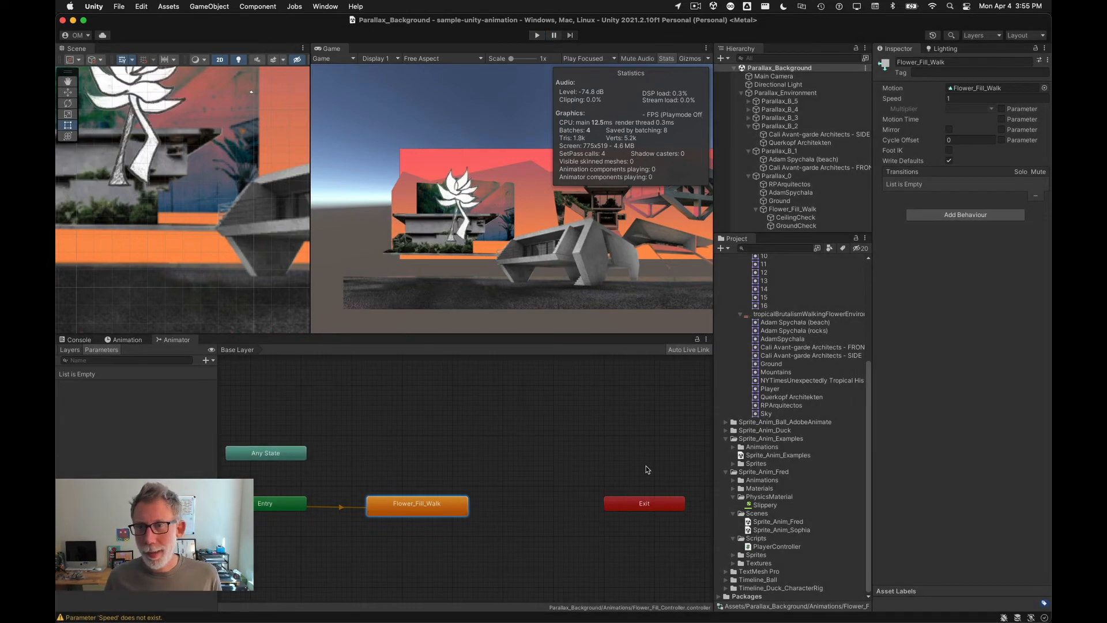
drag(814, 231, 814, 333)
click(764, 201)
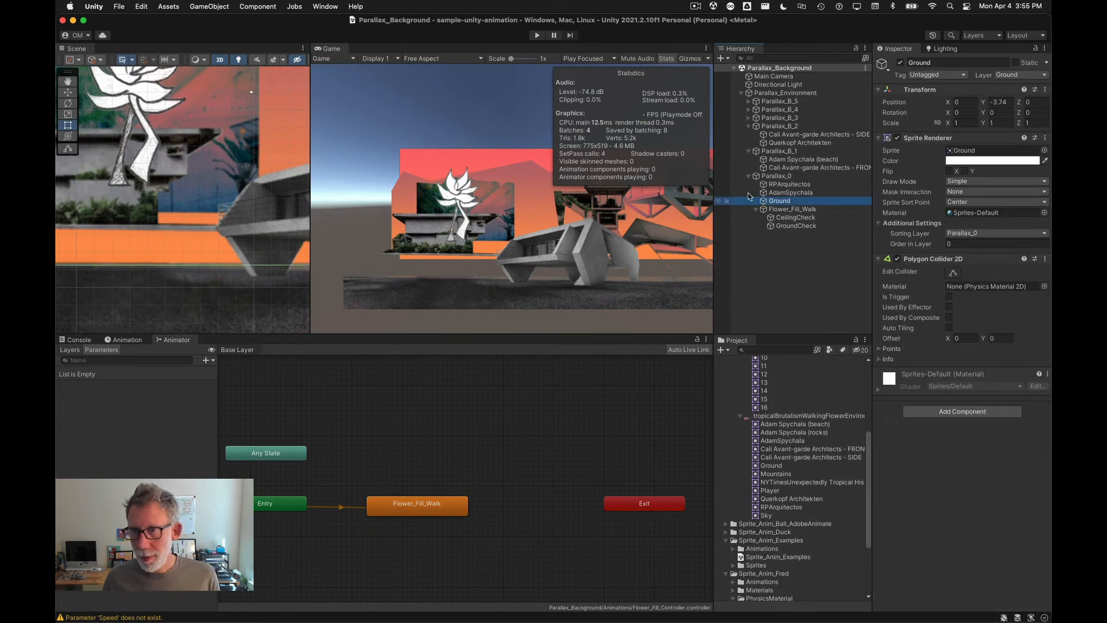
click(787, 210)
scroll(913, 470, down, 3)
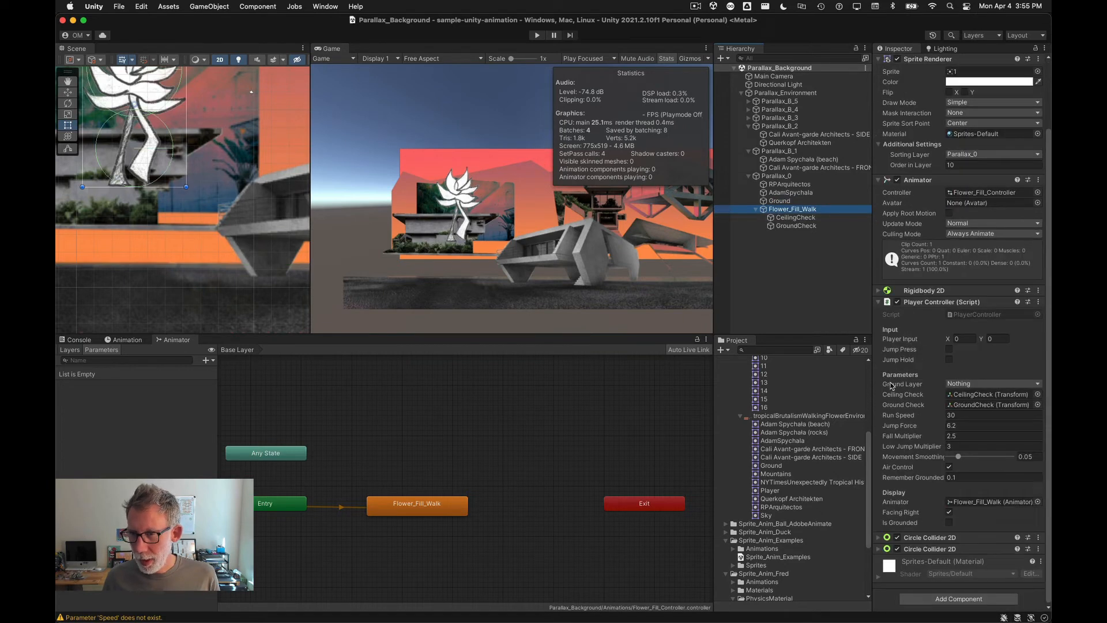
click(992, 384)
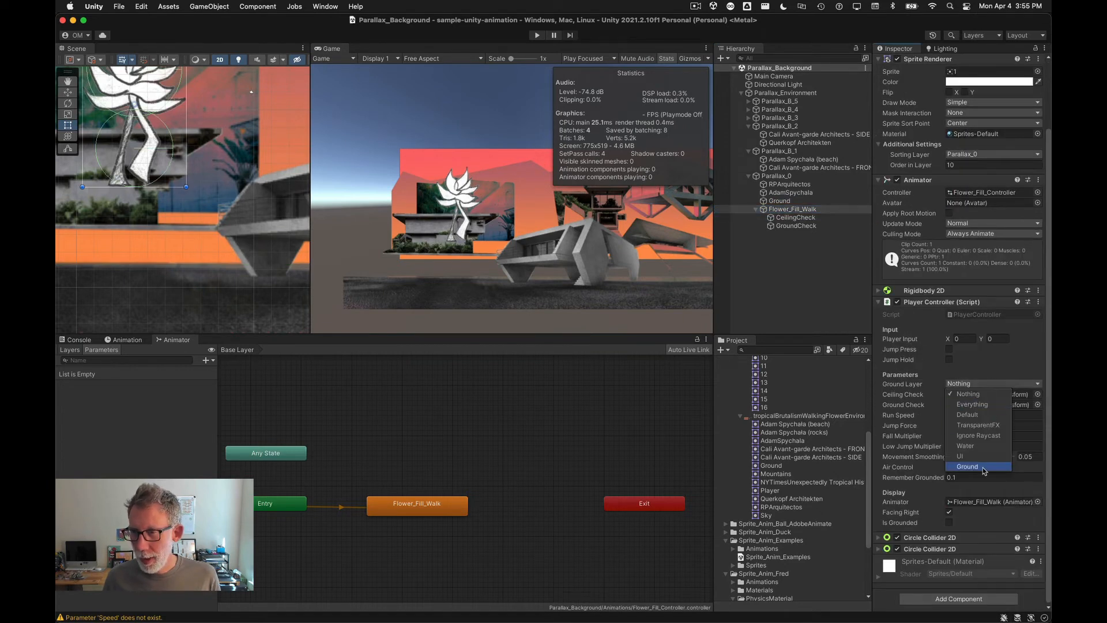
click(983, 468)
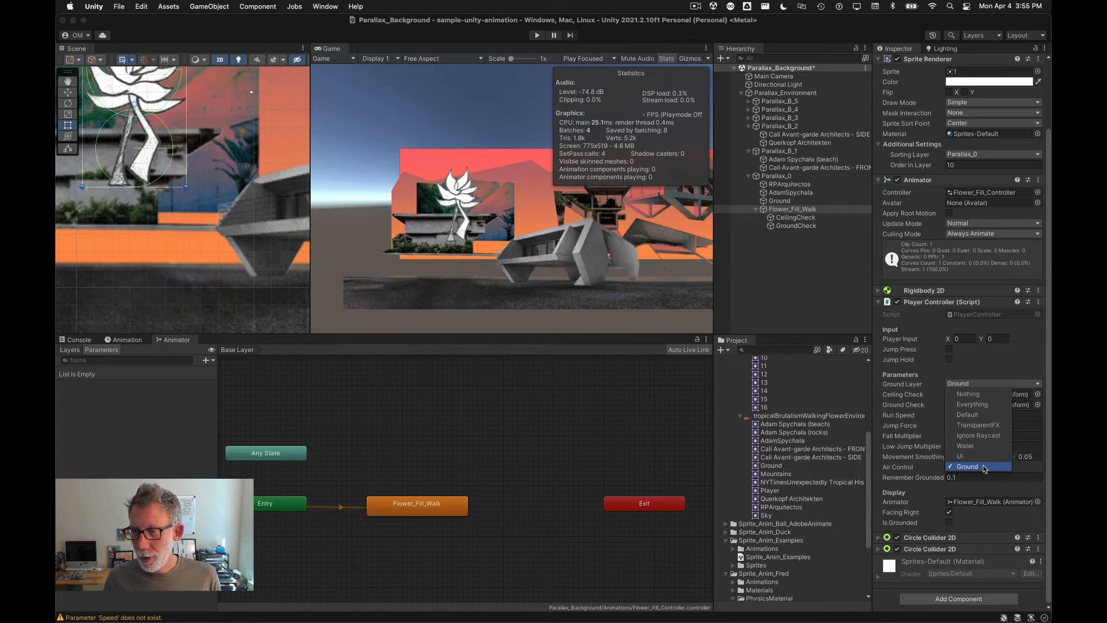
Step: Add a Float parameter named Speed to the flower's Animator controller
click(765, 210)
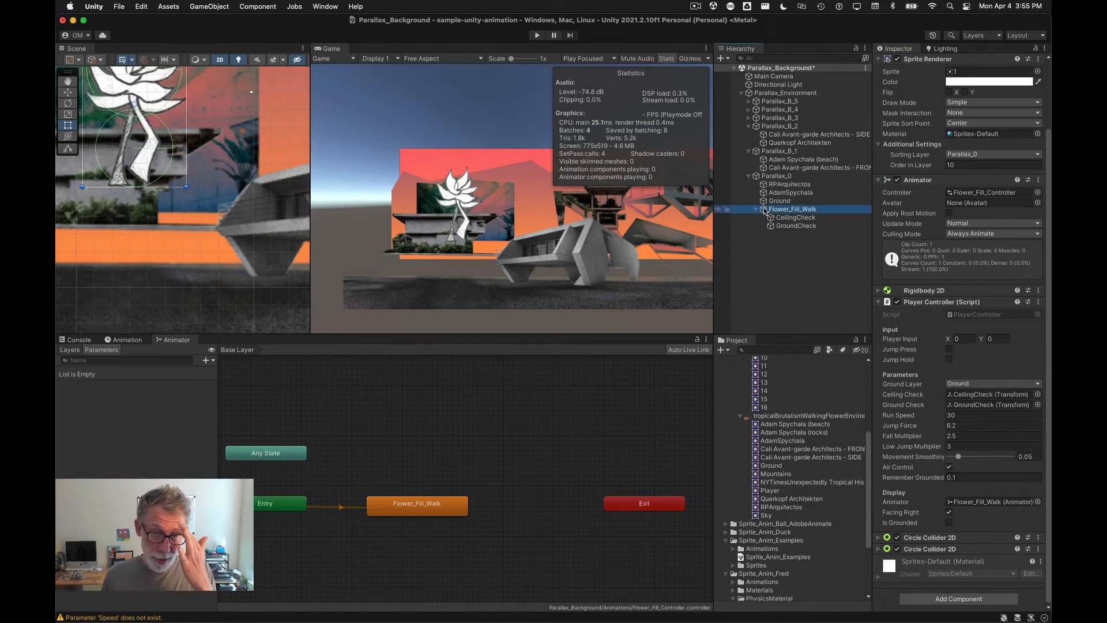
middle_drag(270, 547, 317, 524)
click(772, 210)
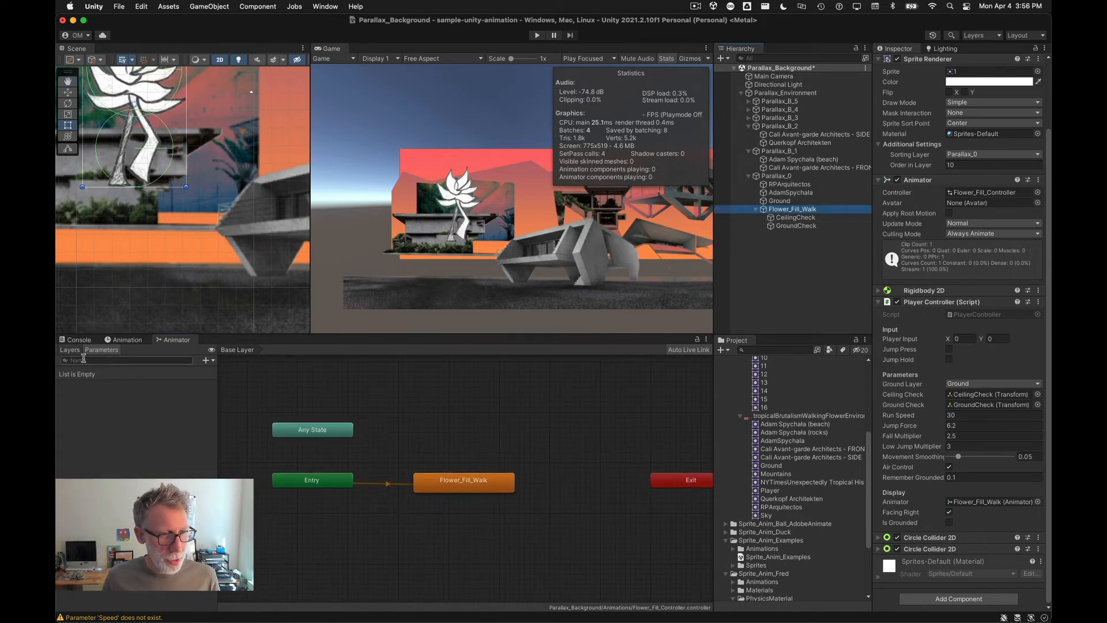
click(209, 361)
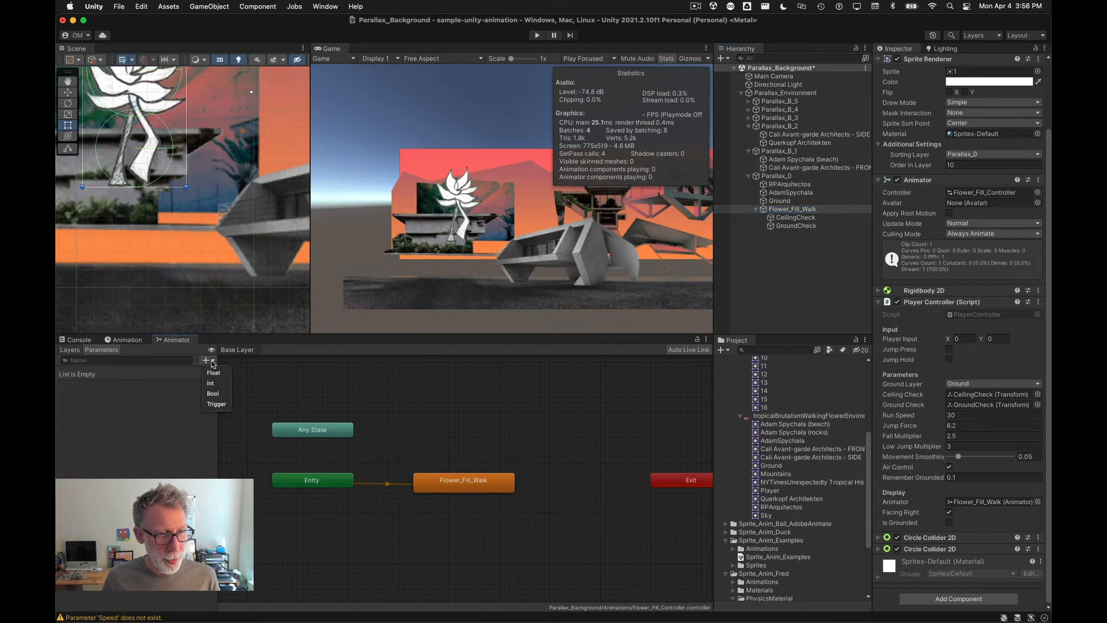
click(213, 373)
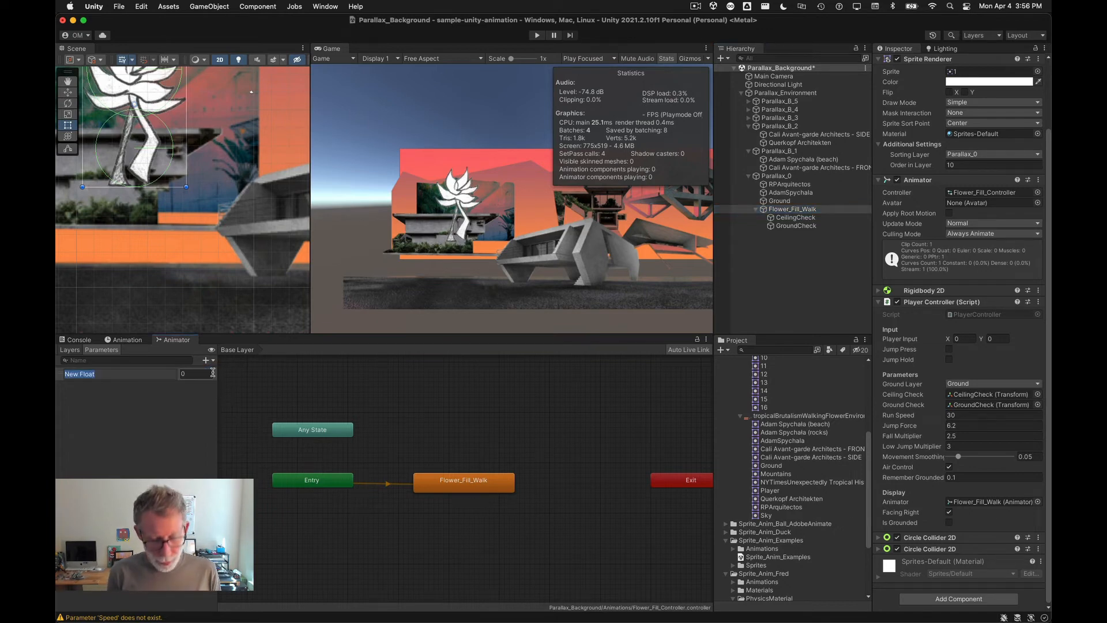
text(Speed)
key(Return)
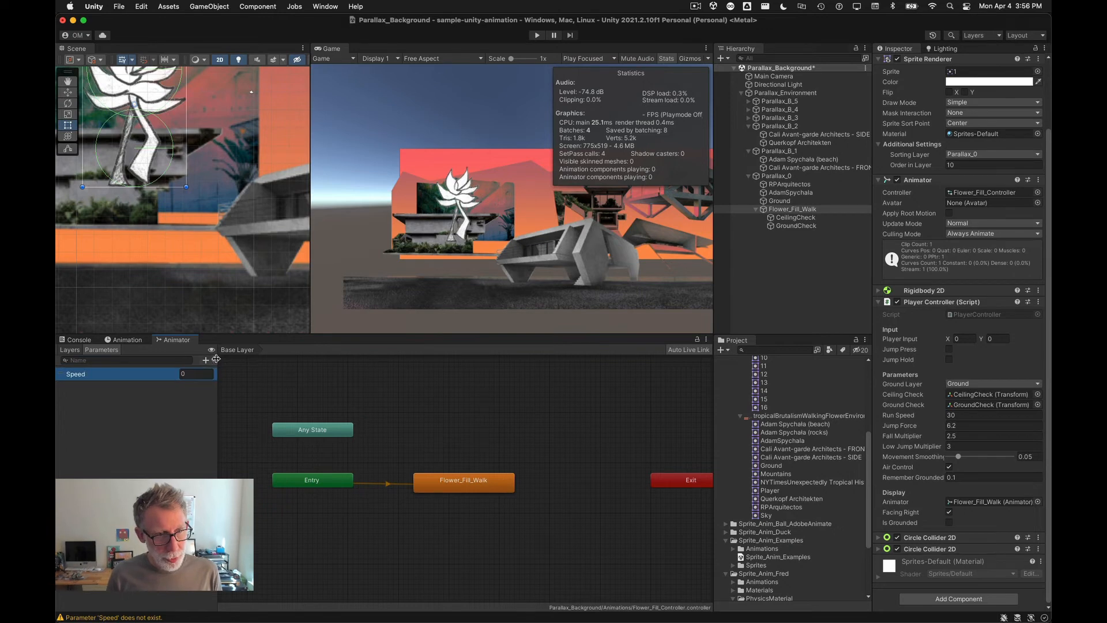
Step: Add a Bool parameter named IsJumping to the Animator controller
click(208, 361)
click(209, 390)
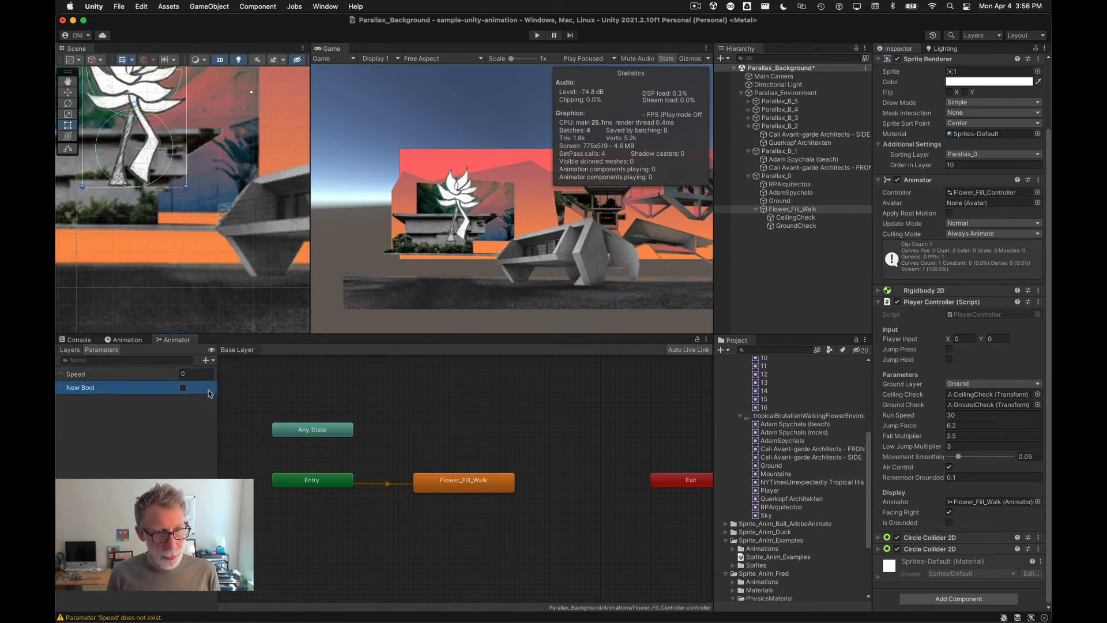
text(IsJump)
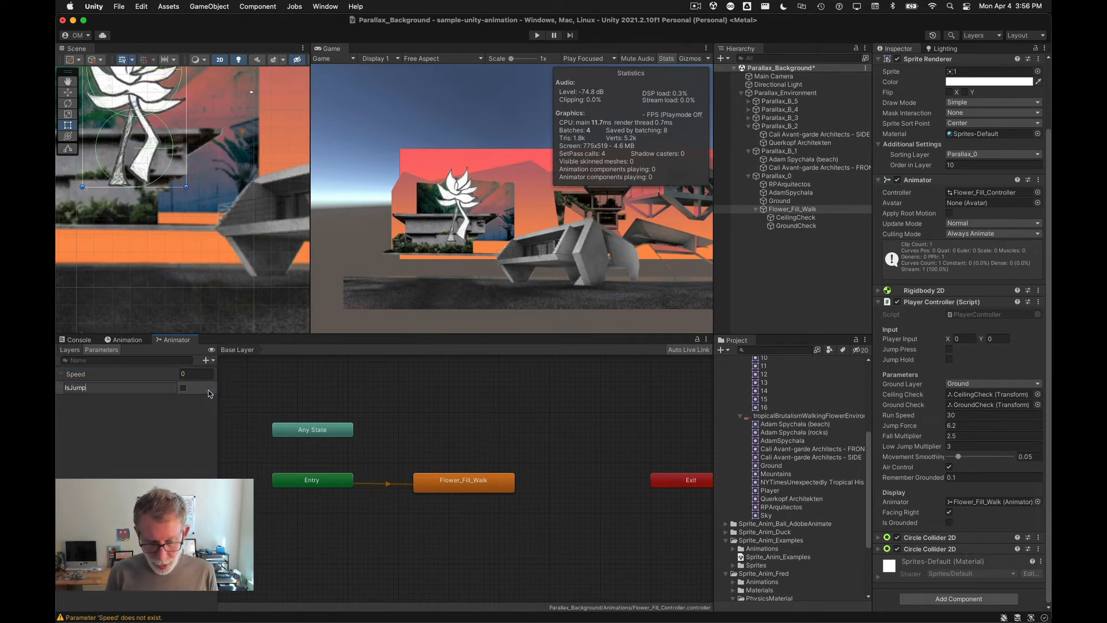
text(ing)
key(Return)
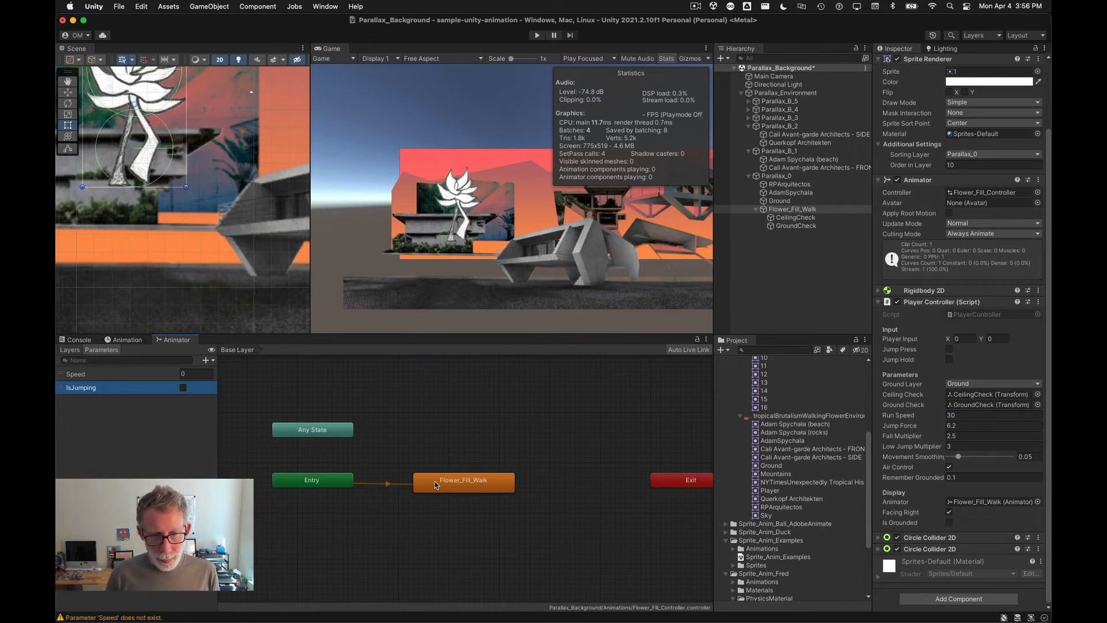
Step: Create a new animation clip named Flower_Fill_Idle for the Flower_Fill_Walk object
click(66, 350)
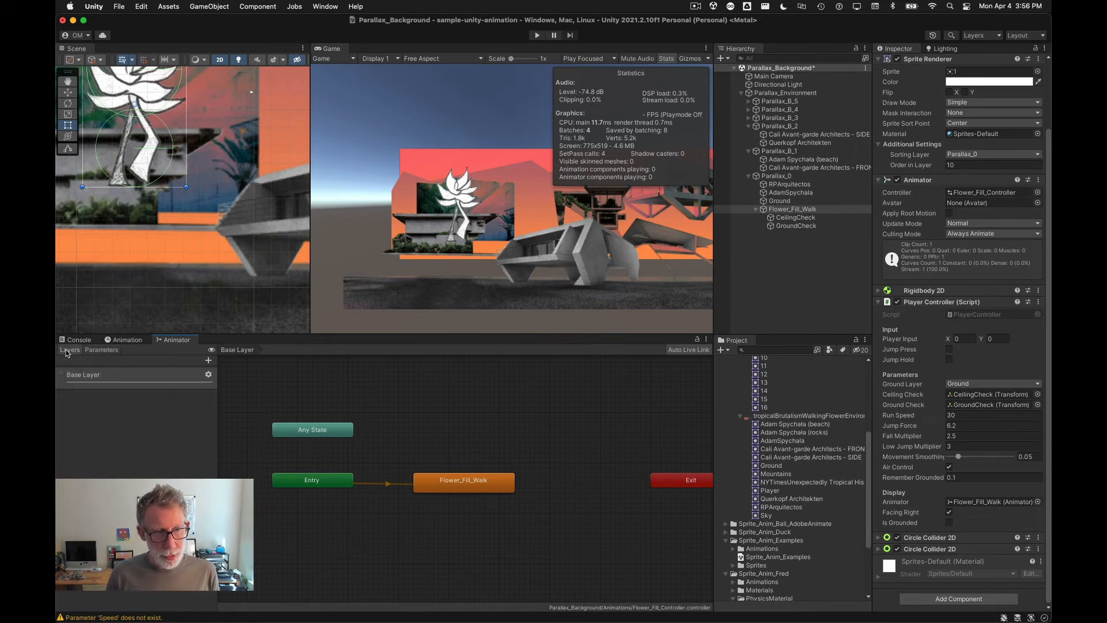
click(127, 339)
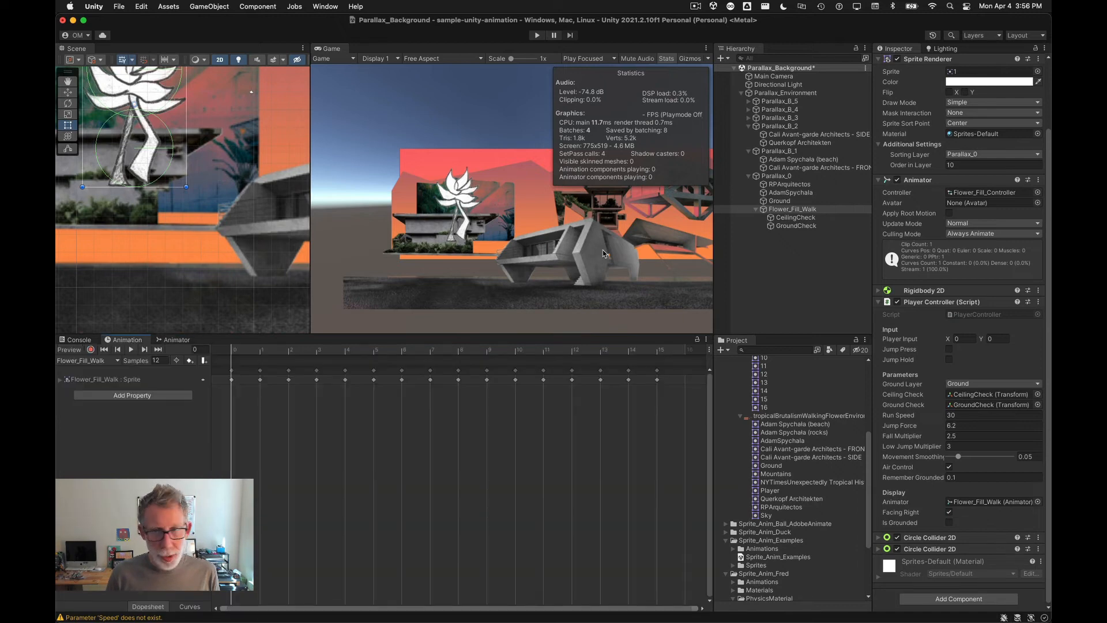
click(784, 209)
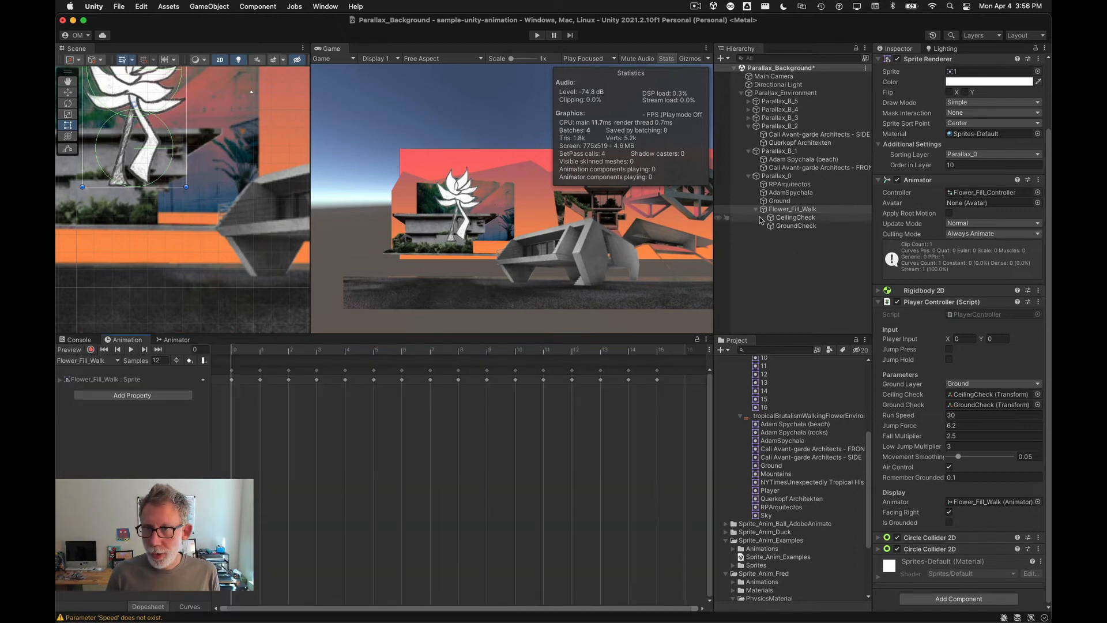
click(113, 362)
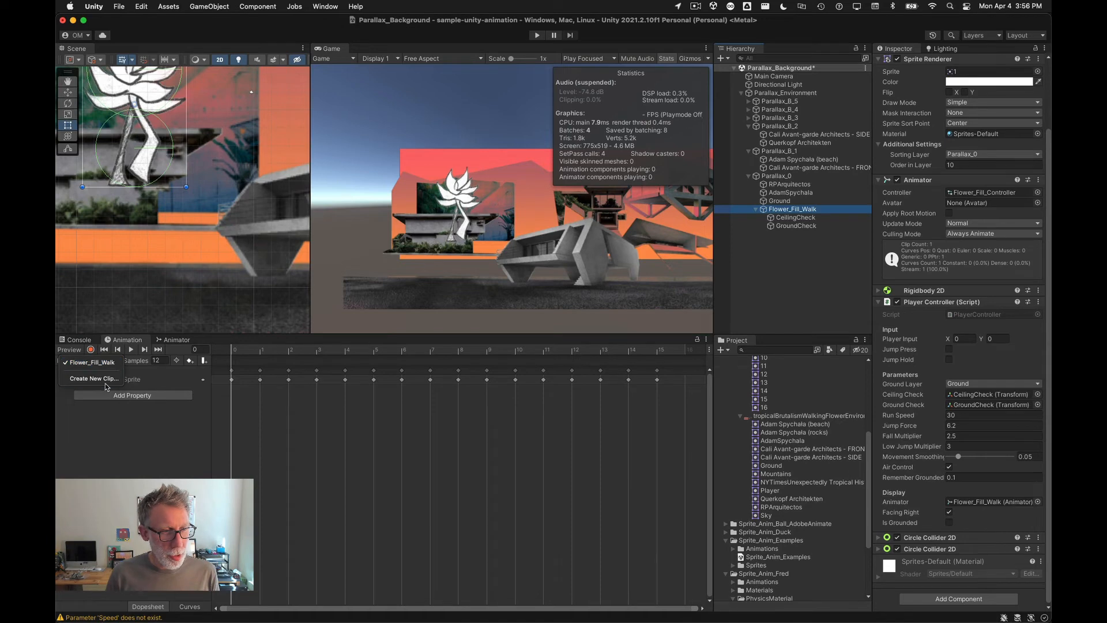
click(106, 382)
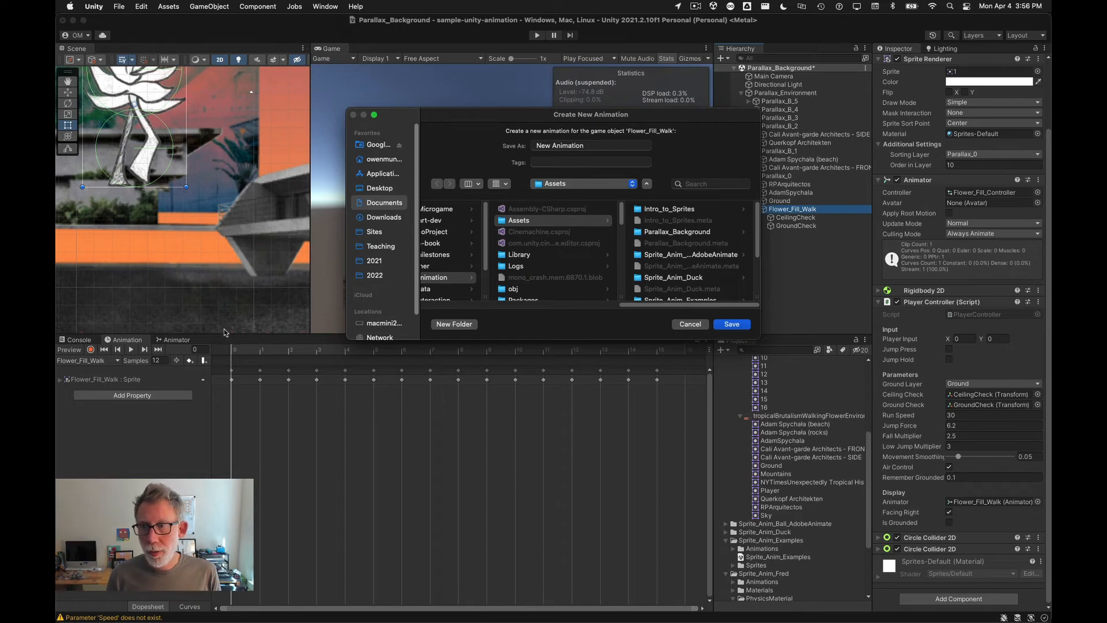
click(587, 147)
text(Flower_Fill_)
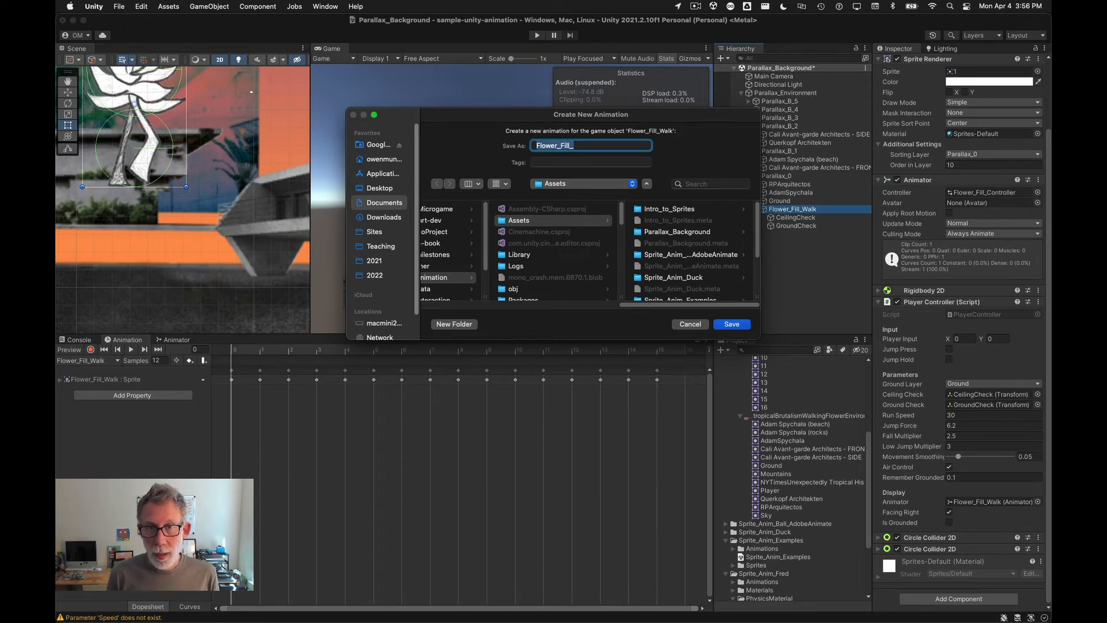
text(Id)
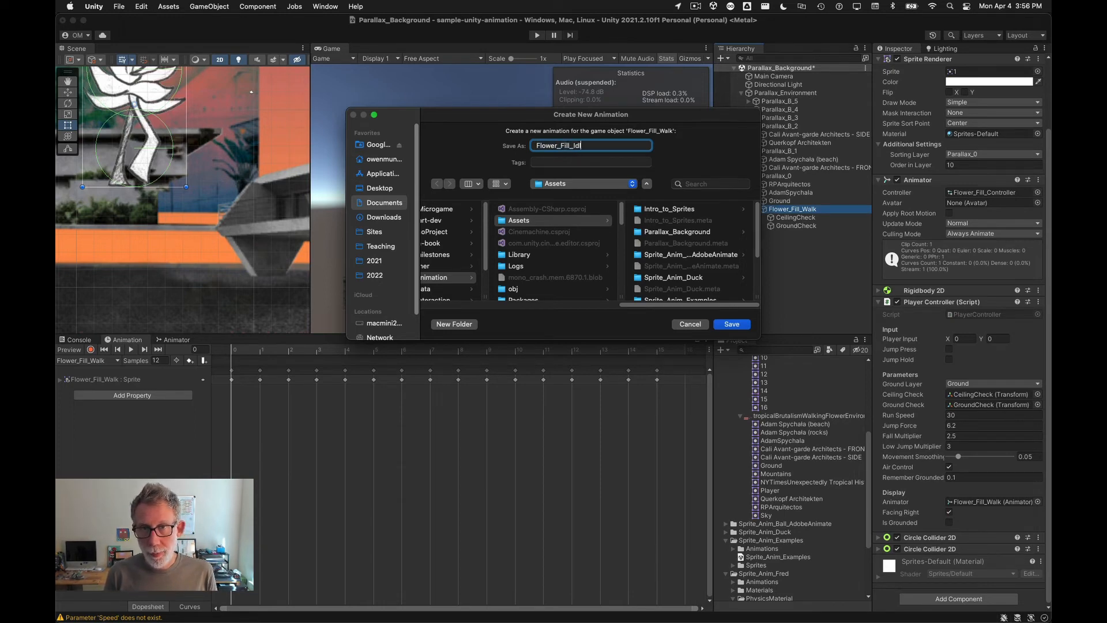
text(le)
key(Return)
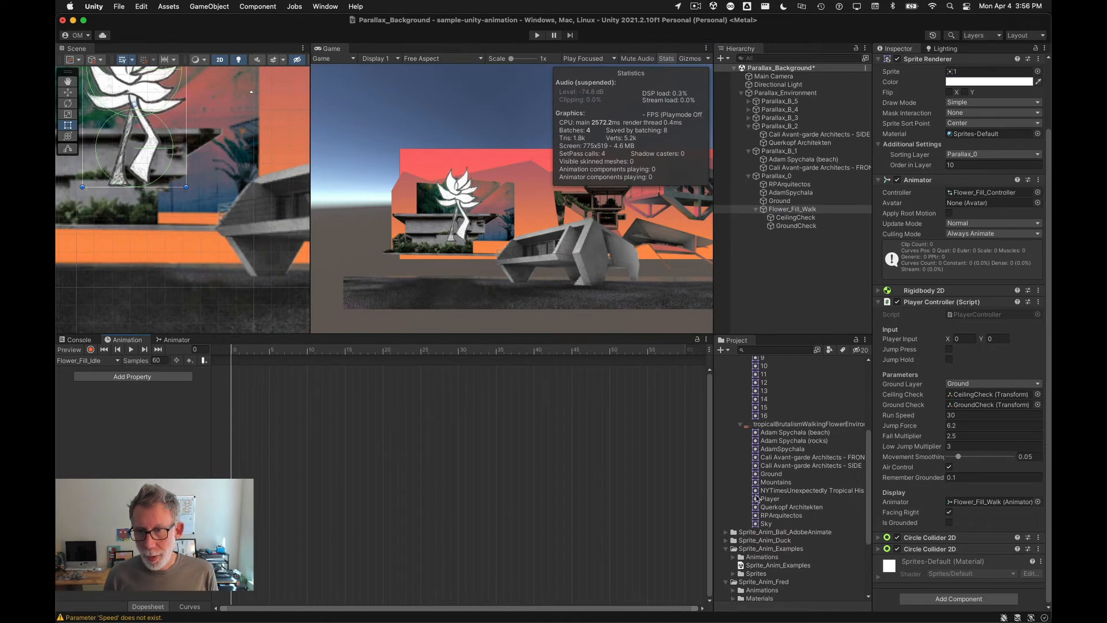
Step: Move the Flower_Fill_Idle clip into the Parallax_Background Animations folder and reselect the flower
scroll(757, 534, up, 5)
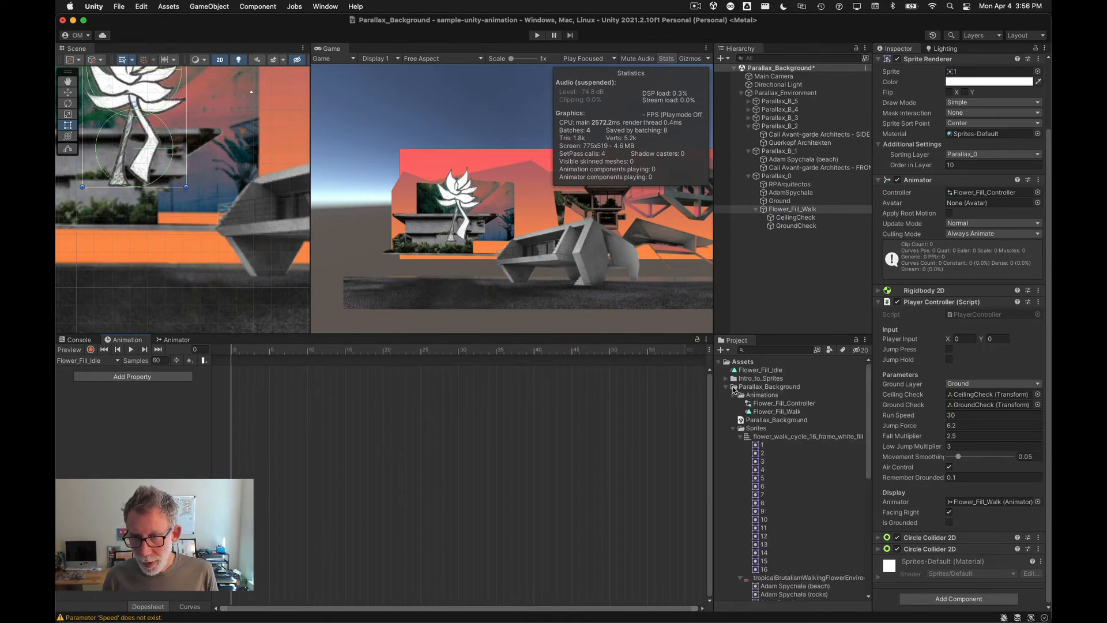
drag(759, 373, 763, 395)
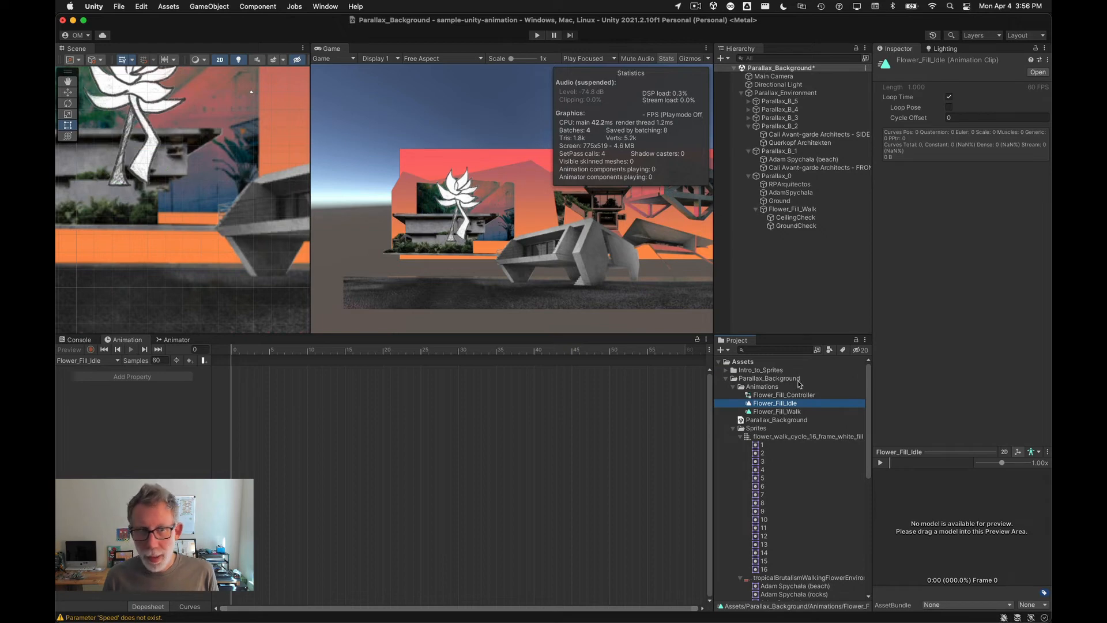
click(117, 363)
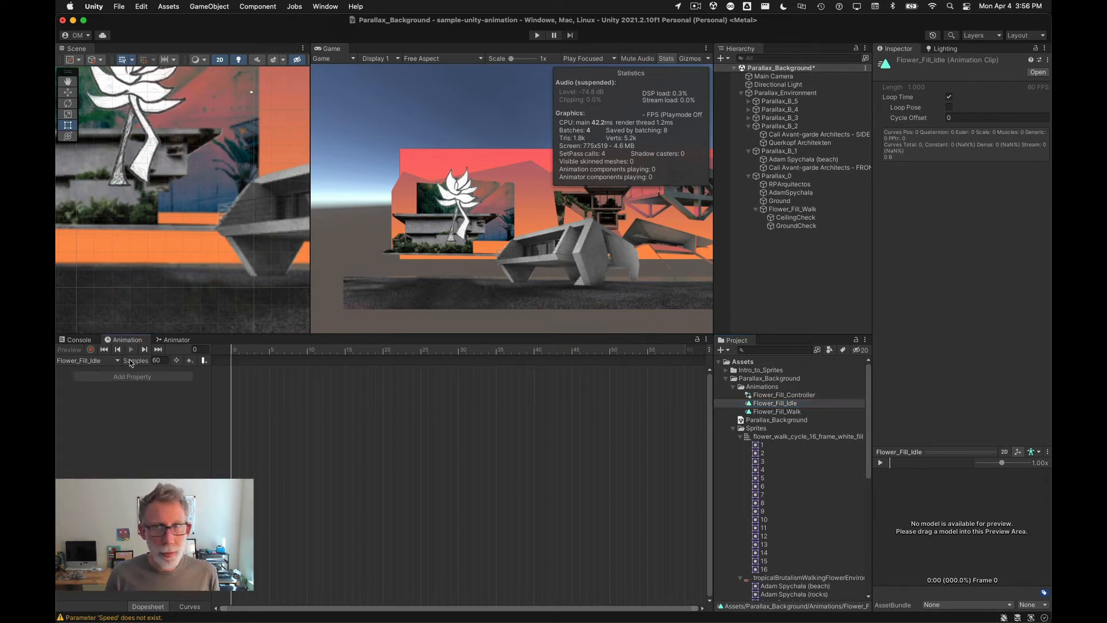
click(793, 209)
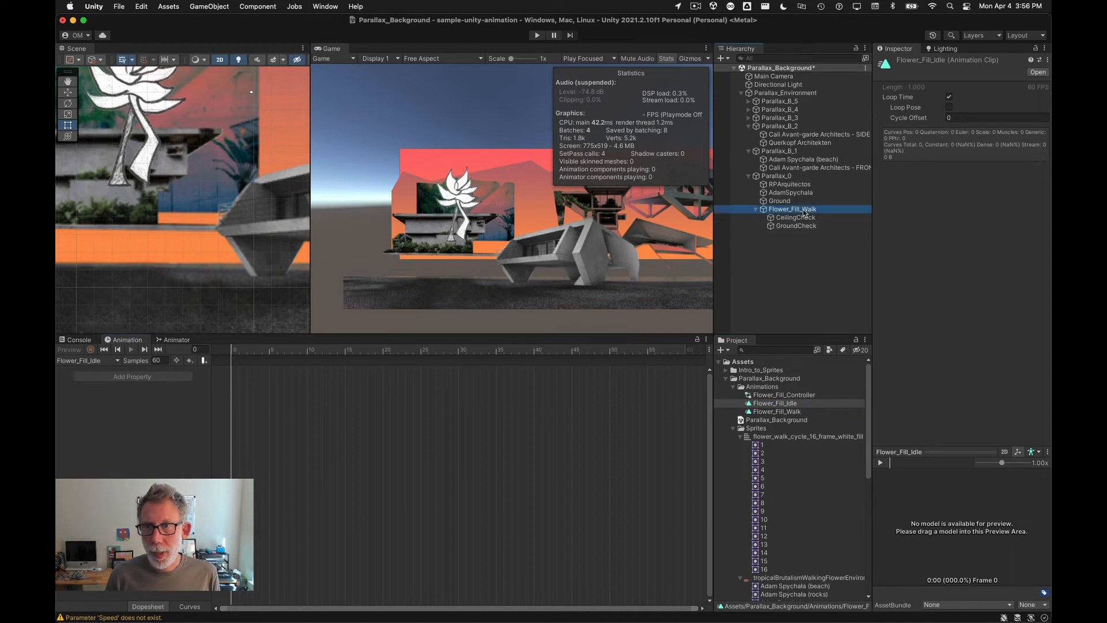
Step: Create a new animation clip named Flower_Fill_Jump, saved in the Parallax_Background Animations folder
click(92, 360)
click(100, 379)
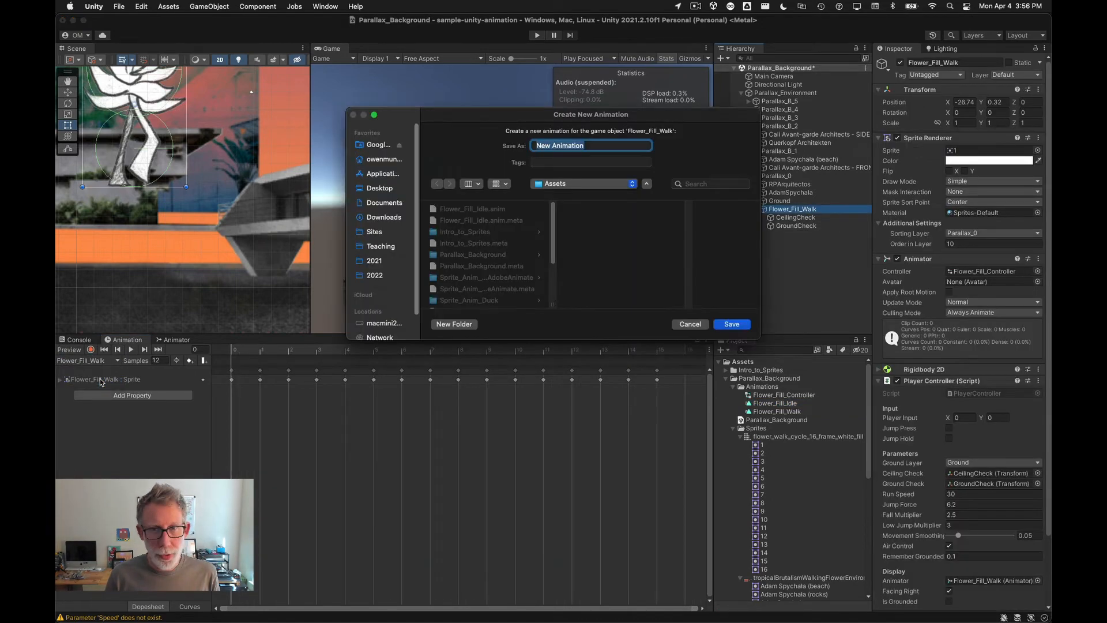
text(Flower_Fill_Jump)
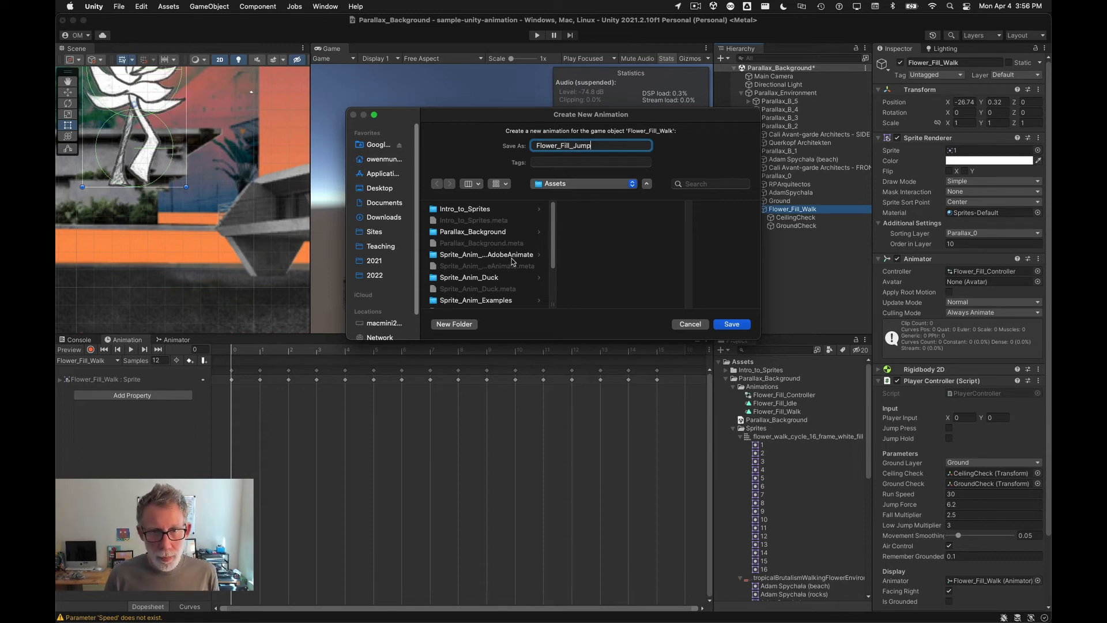
click(507, 231)
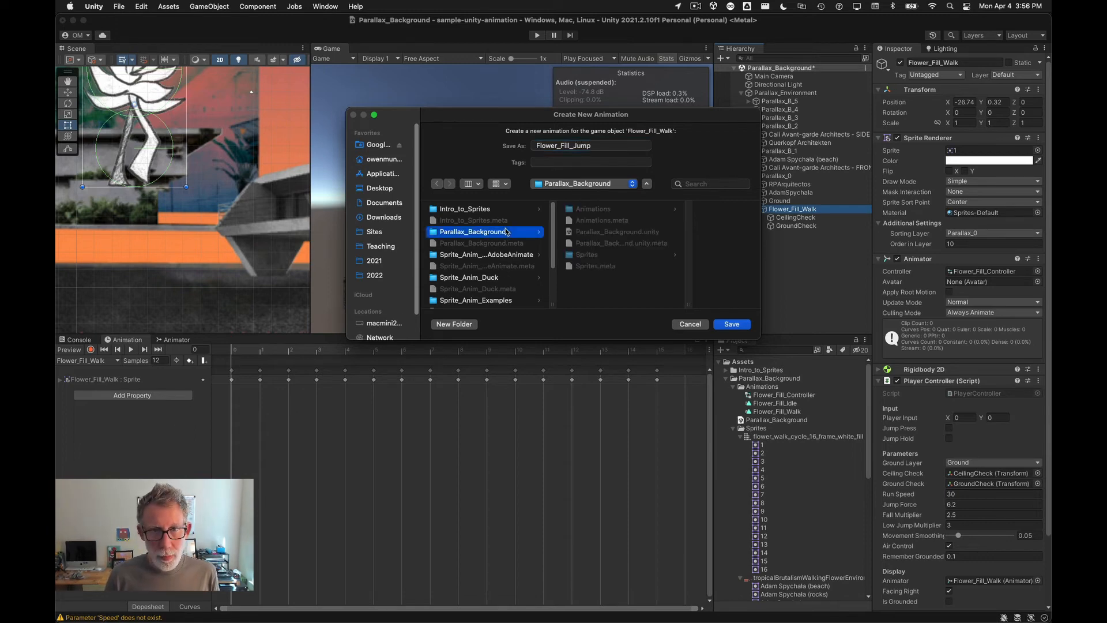
click(594, 209)
click(731, 324)
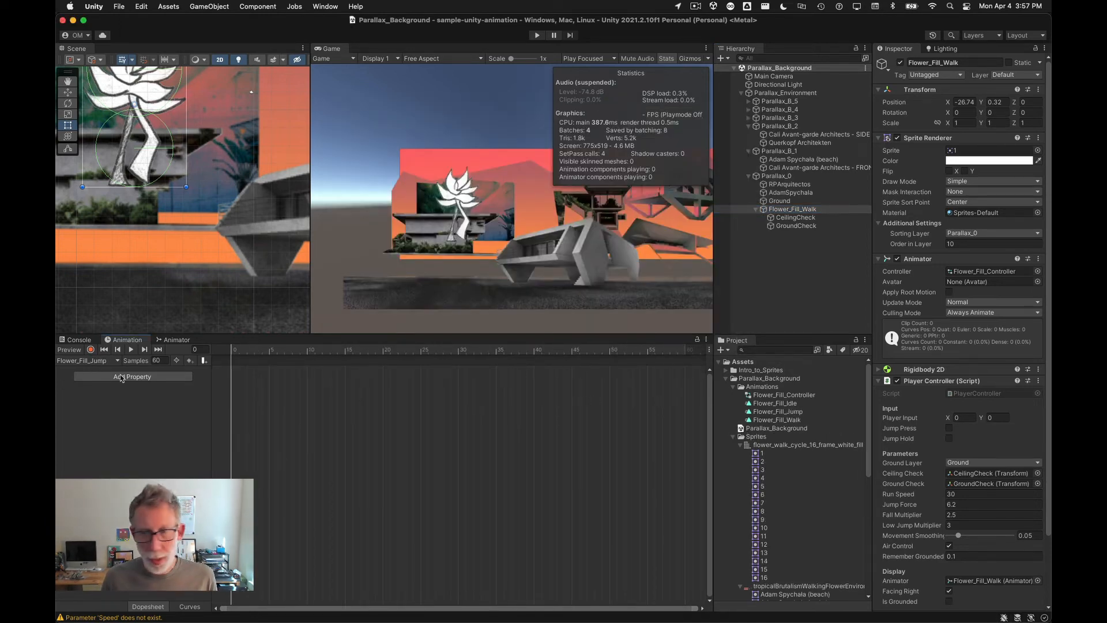
Step: Add sprite 5 from the flower walk sprites as the Flower_Fill_Jump clip's keyframe
click(761, 487)
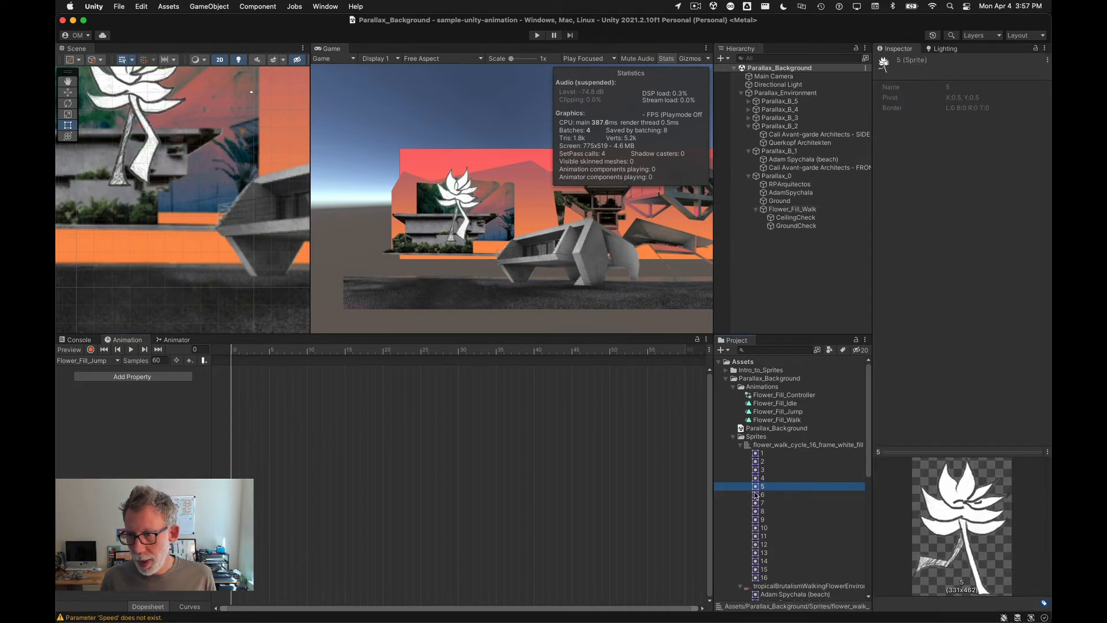
drag(755, 490, 340, 393)
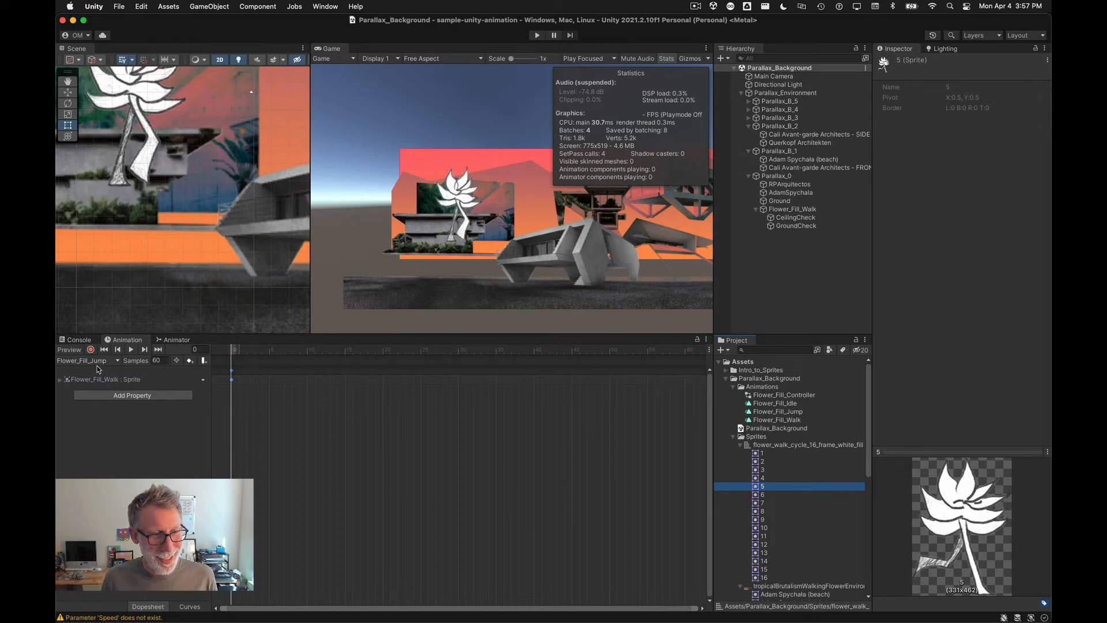
Step: Switch to the Flower_Fill_Idle clip and add sprite 8 as its keyframe
click(96, 364)
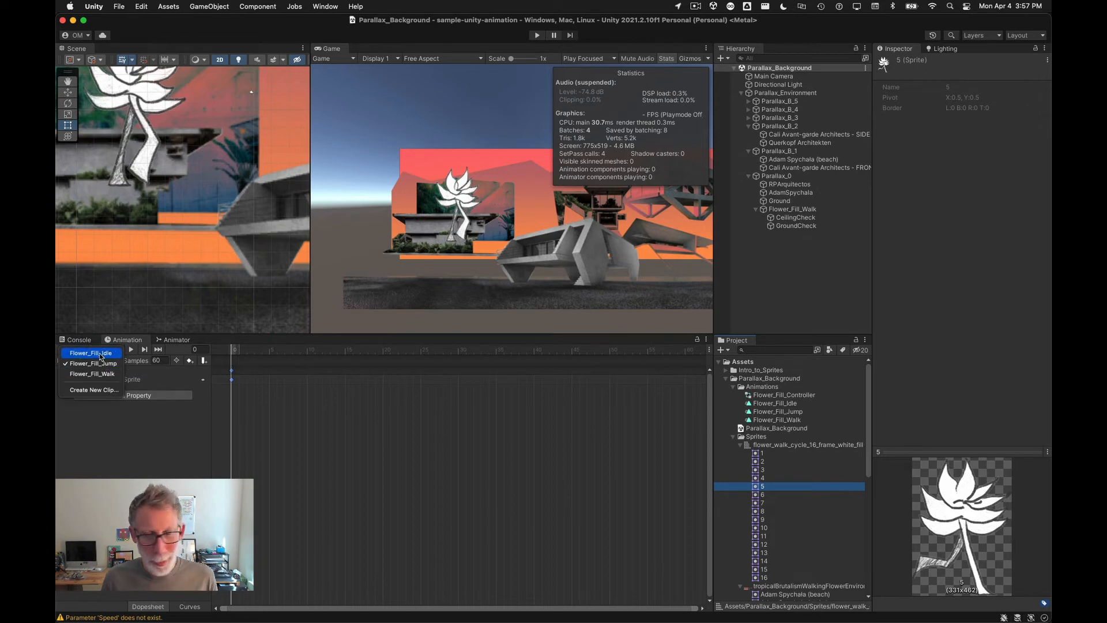
click(93, 353)
click(759, 478)
click(759, 469)
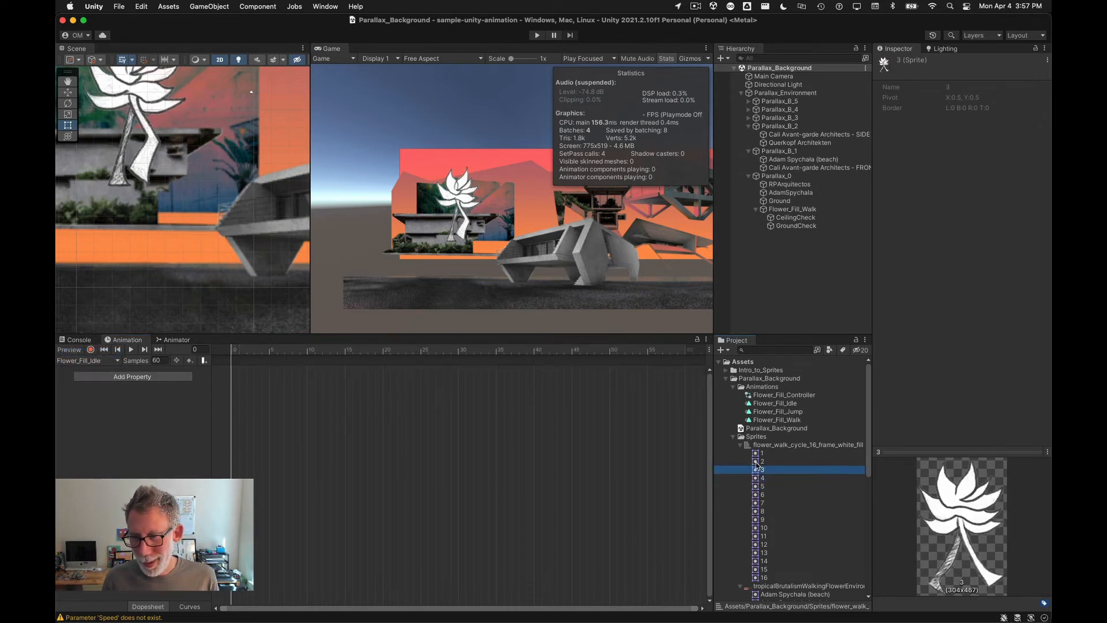
click(759, 462)
click(759, 453)
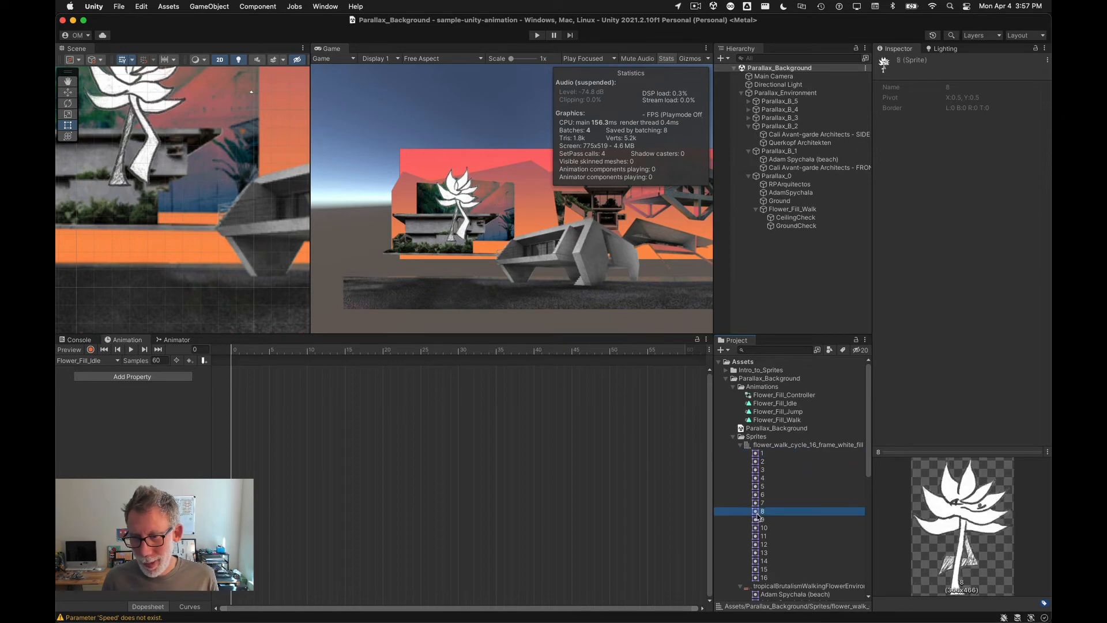
drag(757, 515, 323, 440)
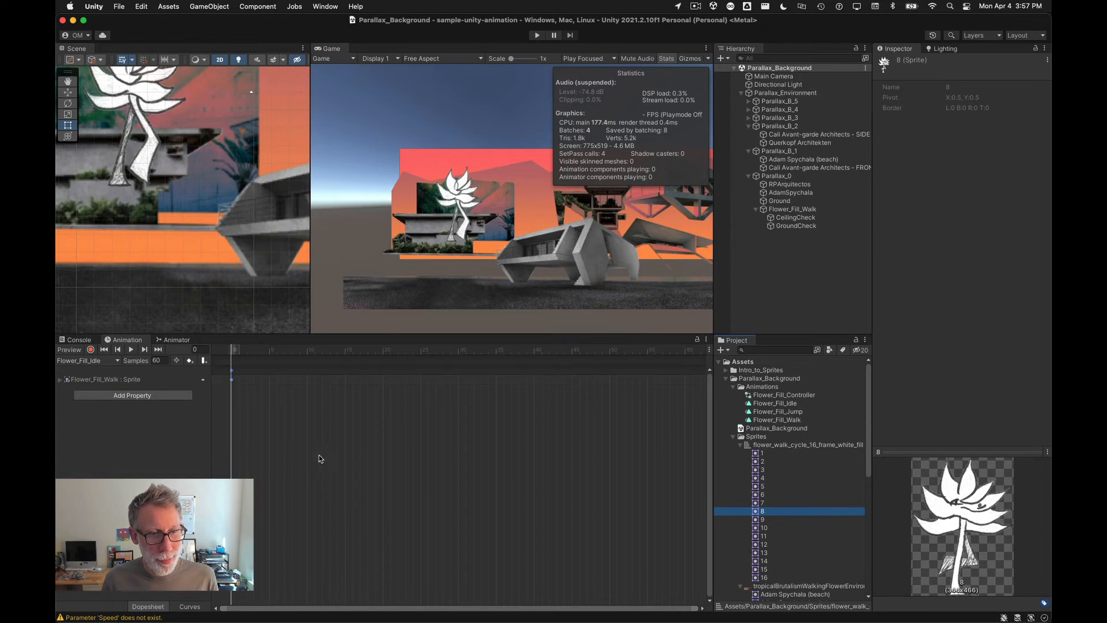
Step: Run the scene briefly in Play mode to test the flower, and stop it
click(458, 287)
click(537, 35)
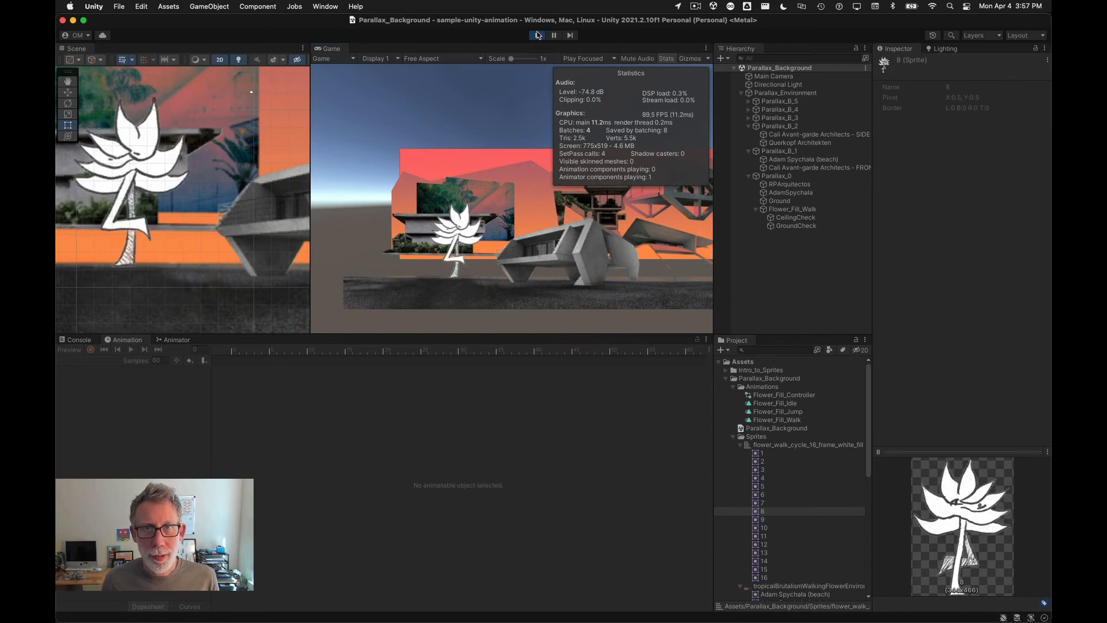
key(super+p)
Step: Open the flower's Animator and set Flower_Fill_Idle as the layer default state
click(788, 209)
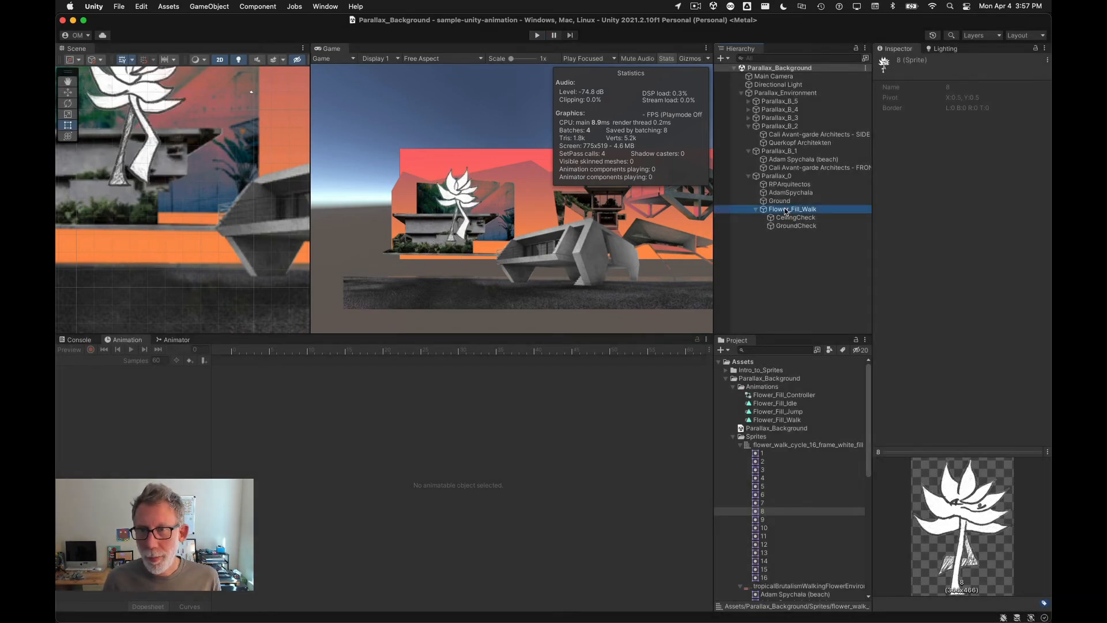
click(177, 341)
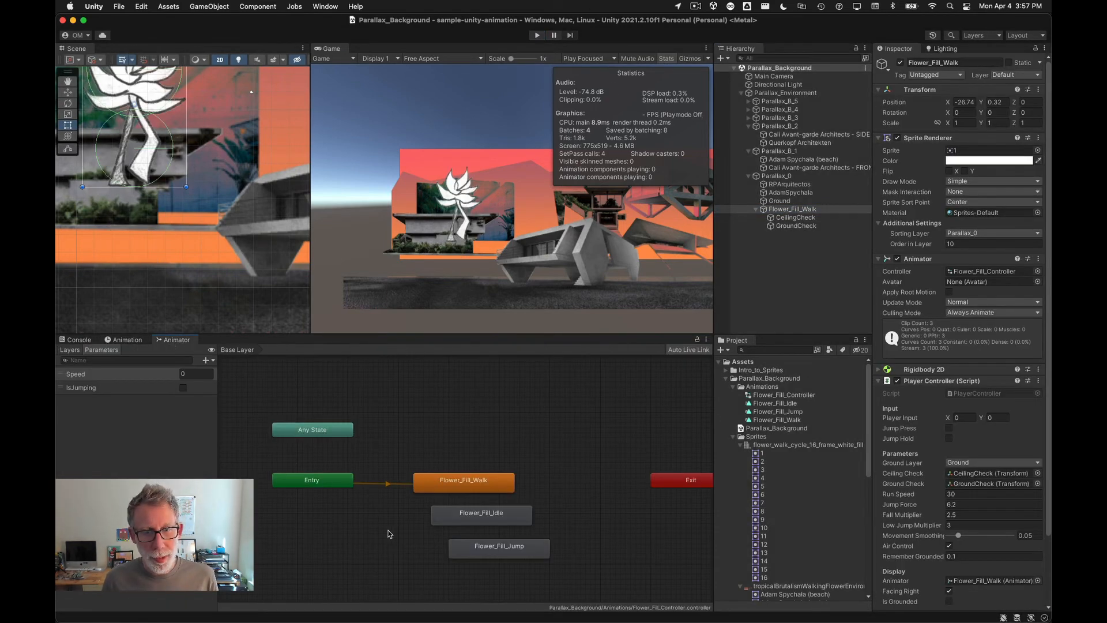
right_click(336, 482)
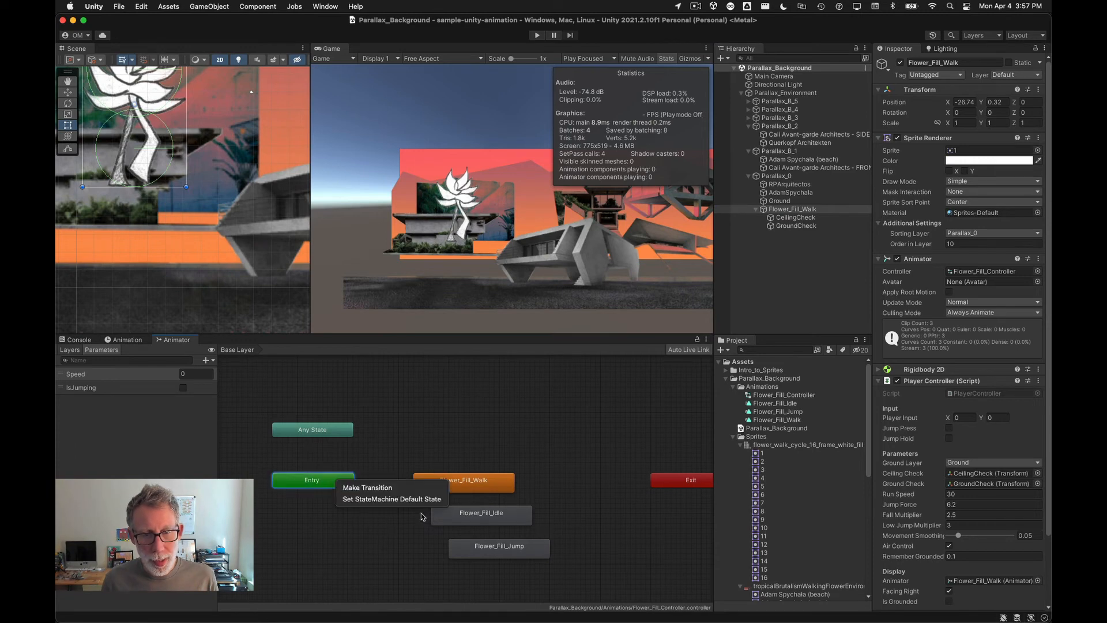
click(384, 552)
right_click(455, 511)
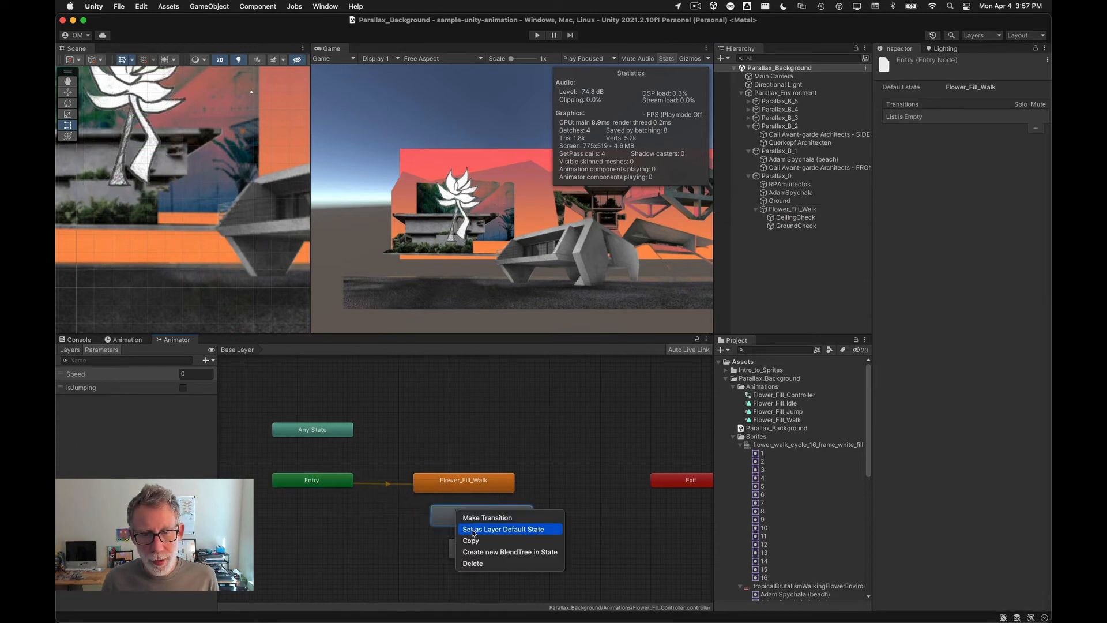
click(473, 529)
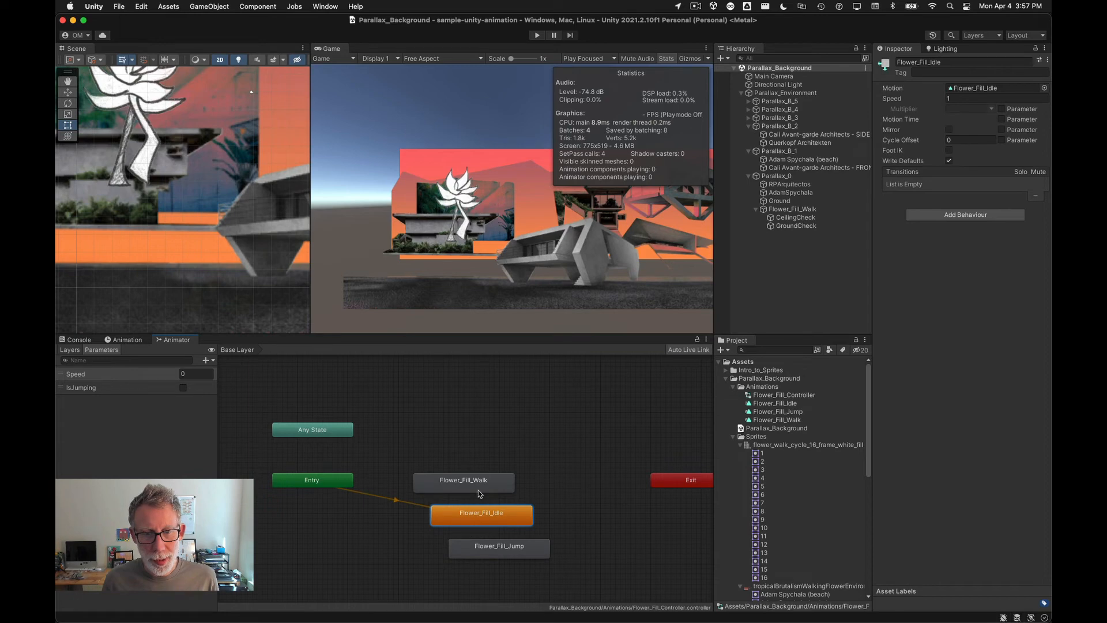
Step: Rearrange the walk and jump states and create transitions from Any State to Flower_Fill_Walk, Flower_Fill_Jump and Flower_Fill_Idle
drag(477, 481, 477, 408)
drag(494, 557, 456, 456)
right_click(316, 433)
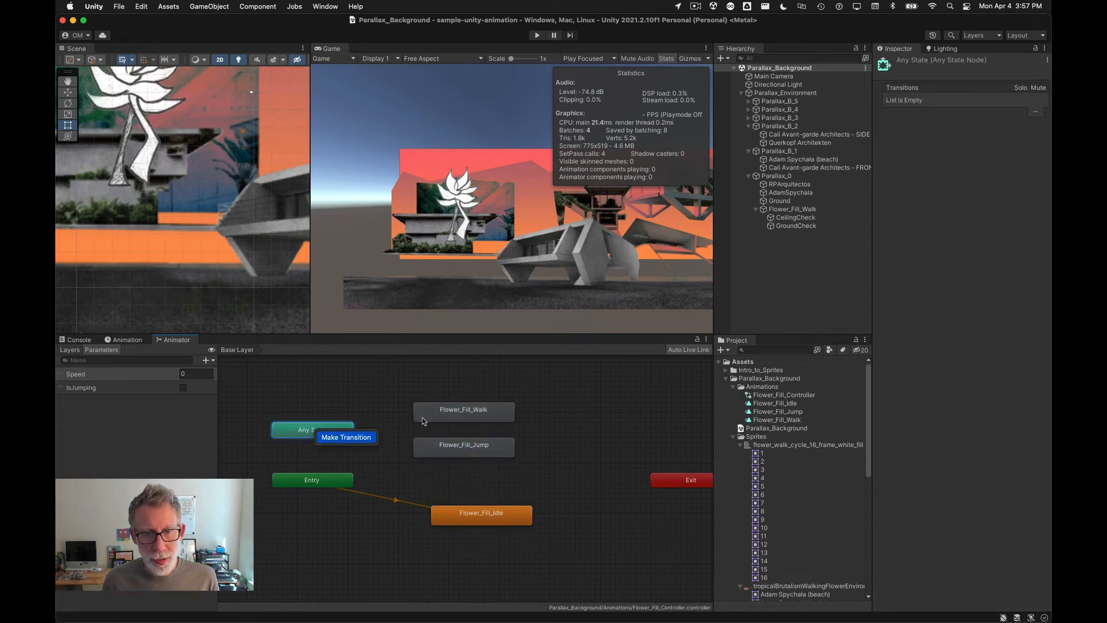
click(443, 413)
right_click(315, 433)
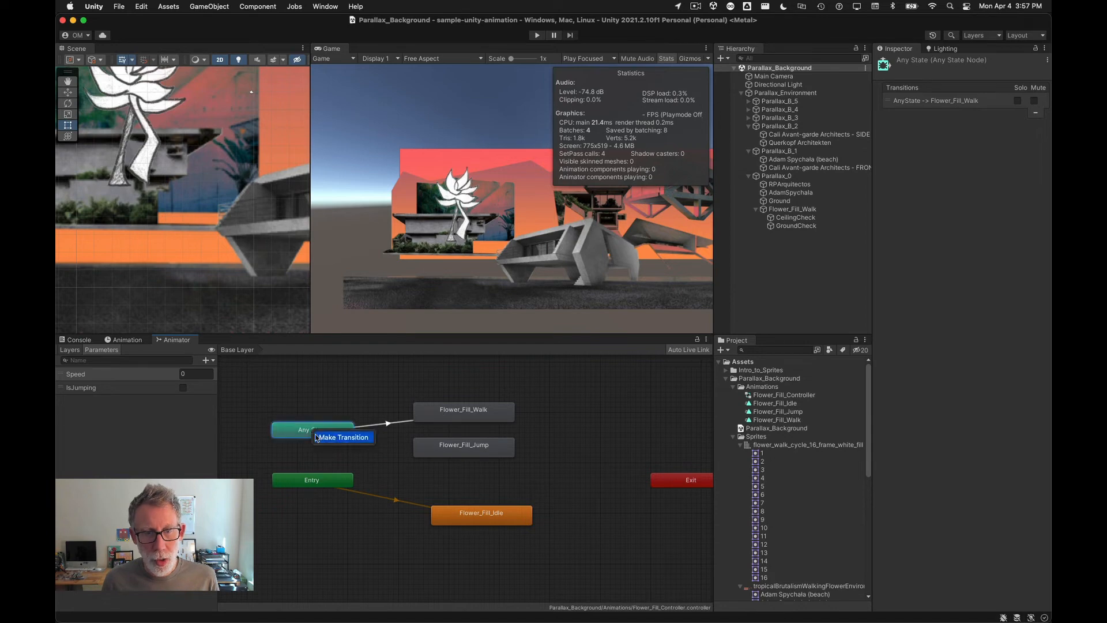
click(345, 438)
click(464, 448)
right_click(310, 437)
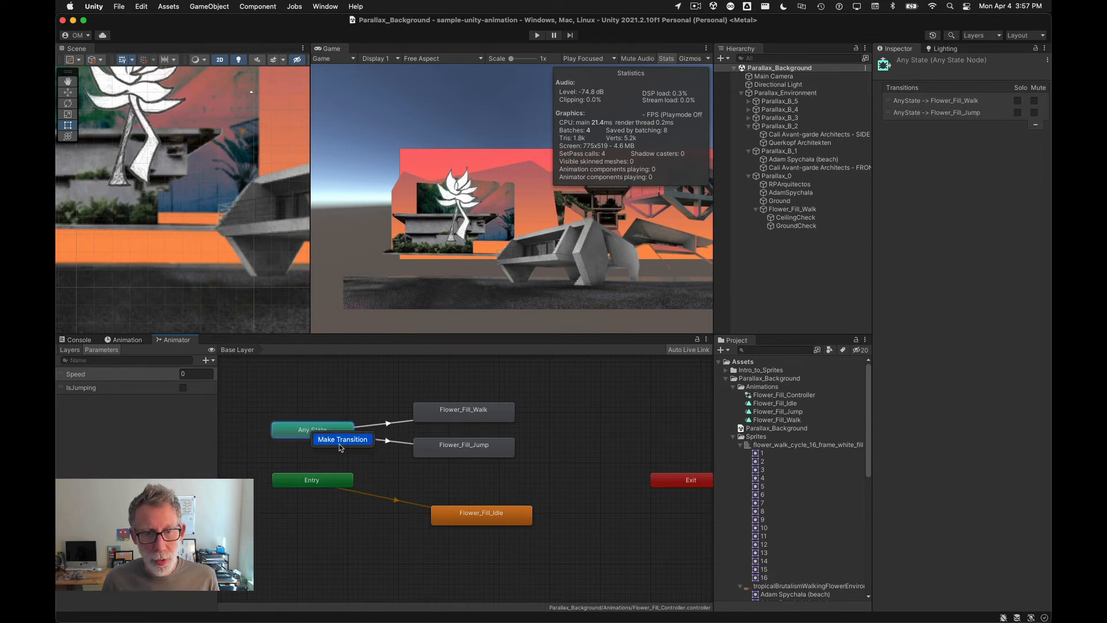
click(470, 515)
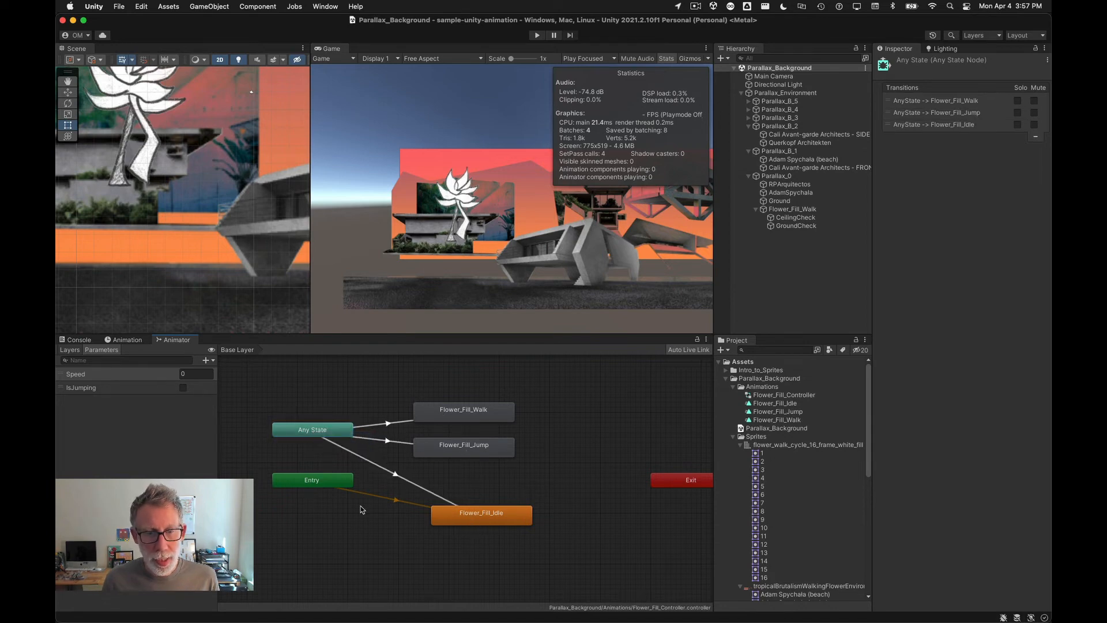
Step: Reposition the Entry and Flower_Fill_Idle nodes in the Animator graph
drag(310, 480, 301, 505)
drag(513, 521, 496, 499)
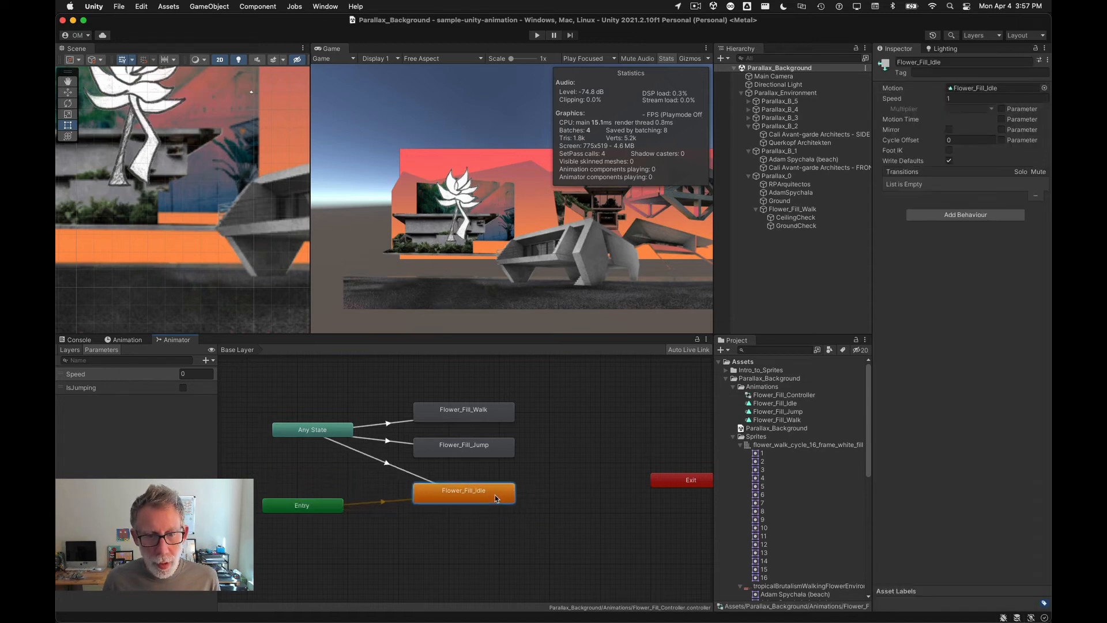
scroll(357, 443, up, 2)
scroll(375, 432, down, 5)
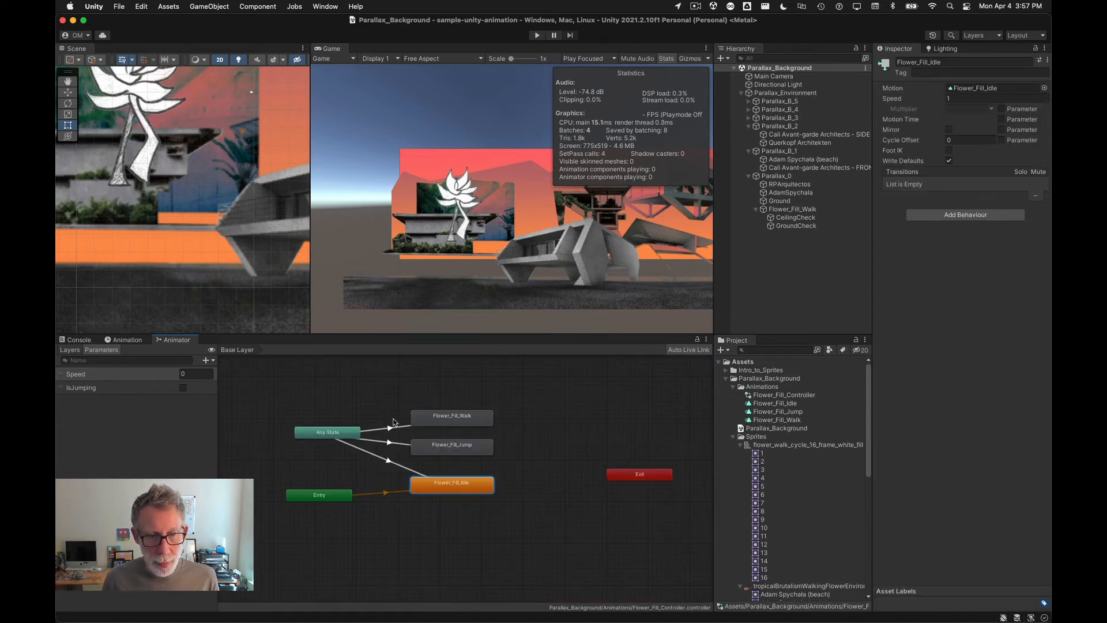
Step: Give the Any State to Flower_Fill_Walk transition the conditions Speed Greater 0.01 and IsJumping false
click(391, 429)
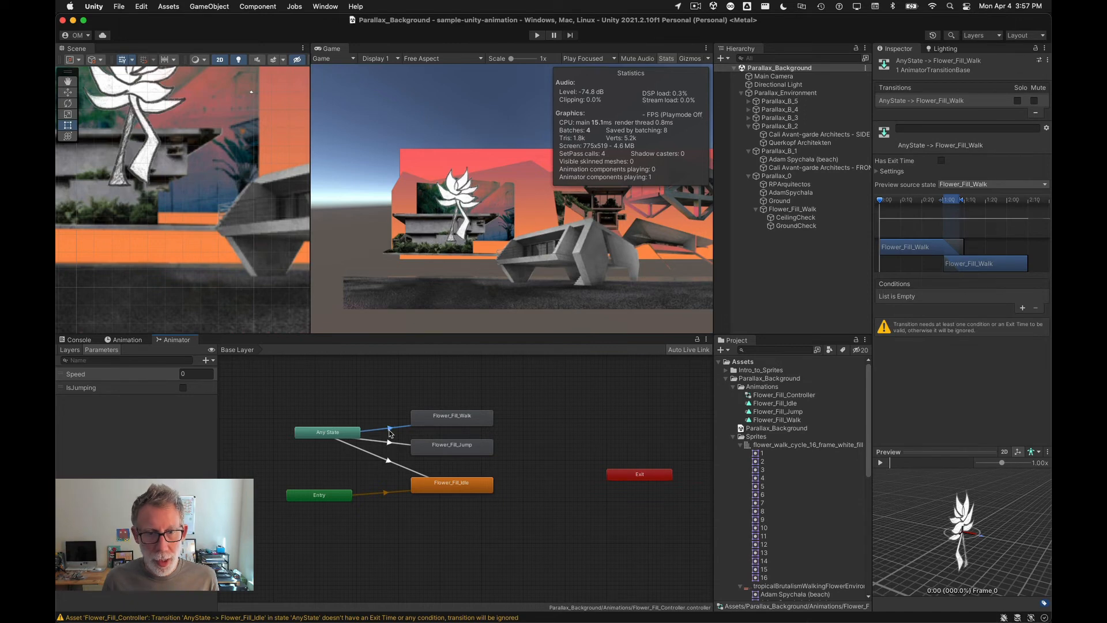
click(1023, 308)
click(1018, 297)
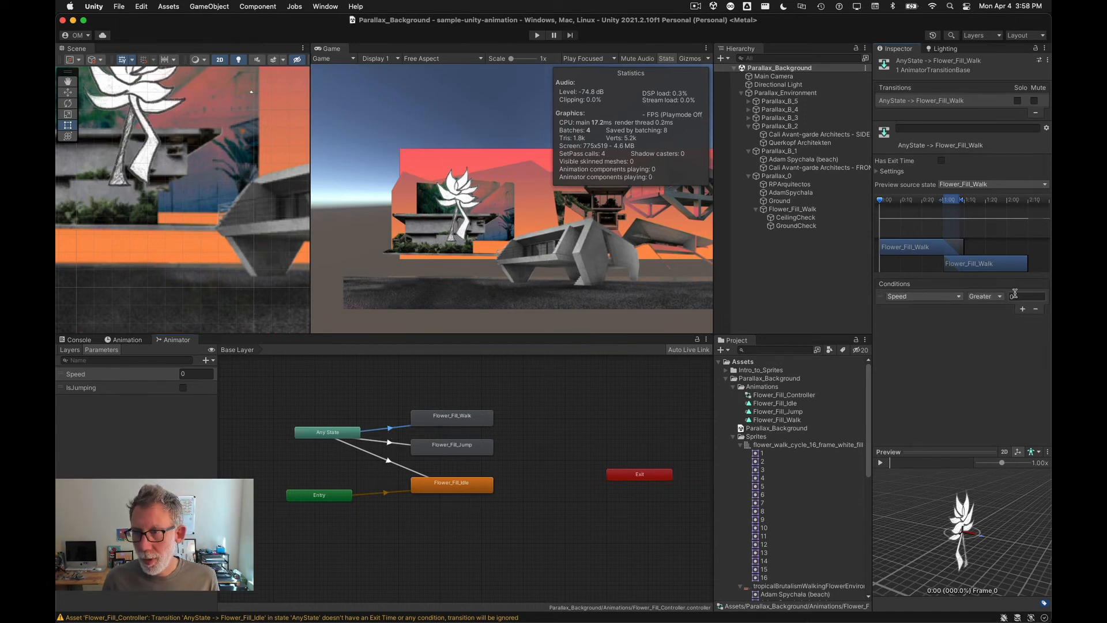
text(0.01)
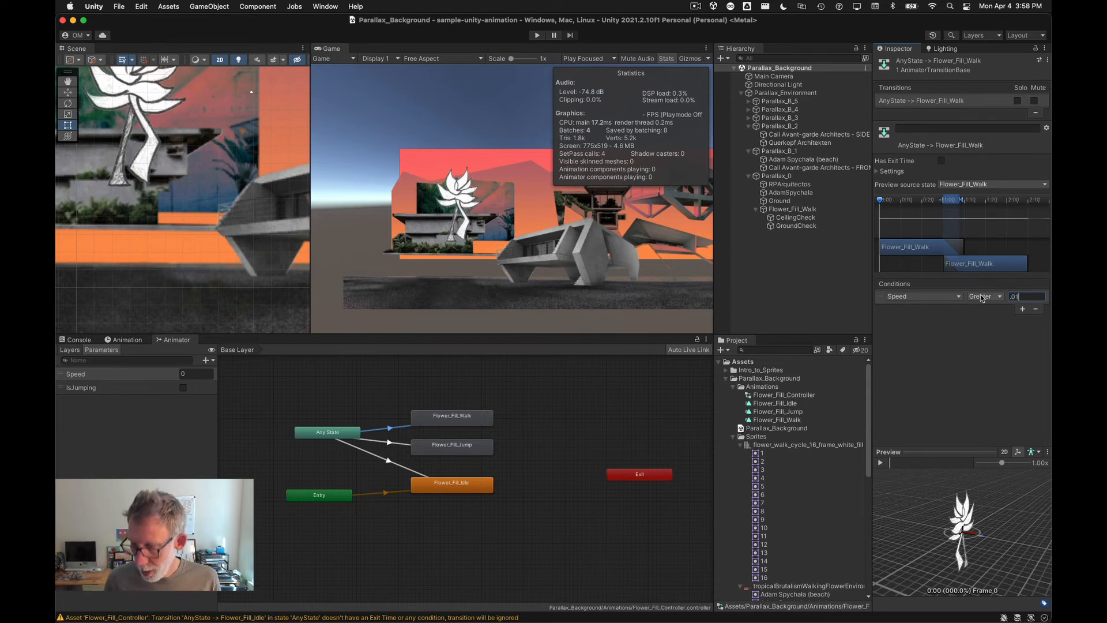
key(Return)
click(1024, 311)
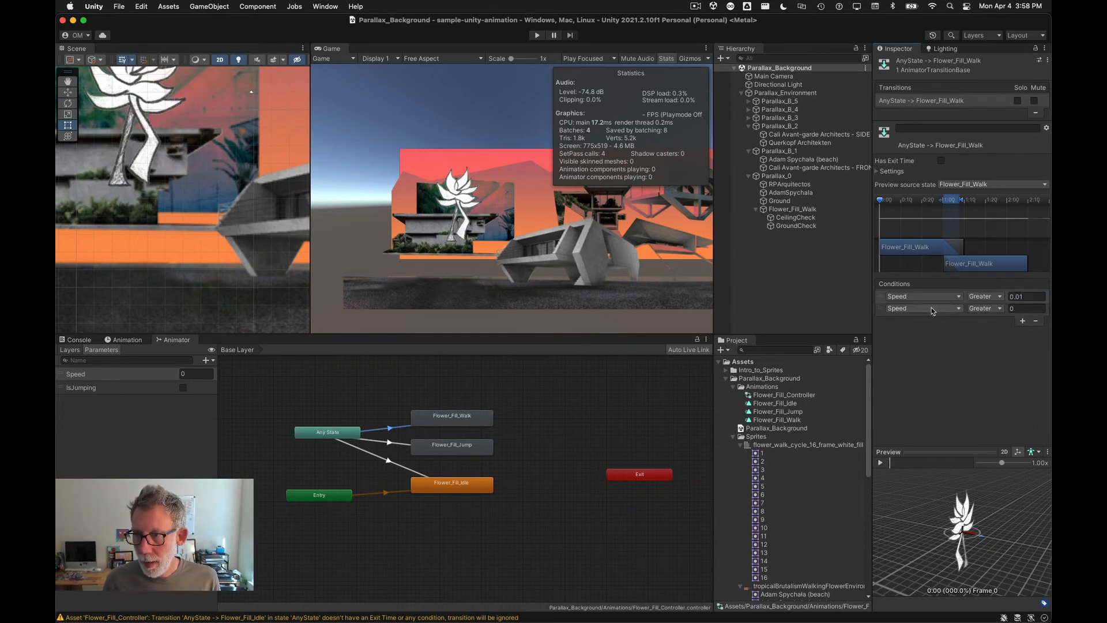
click(932, 309)
click(930, 351)
click(1007, 309)
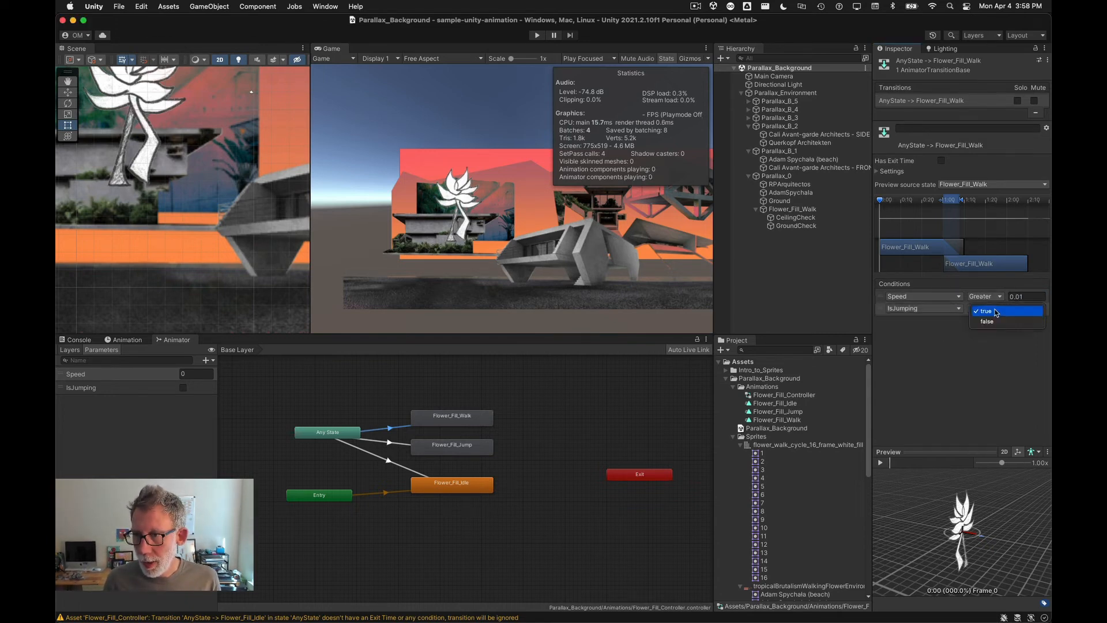
click(986, 320)
Step: Give the Any State to Flower_Fill_Jump transition the condition IsJumping true
click(388, 442)
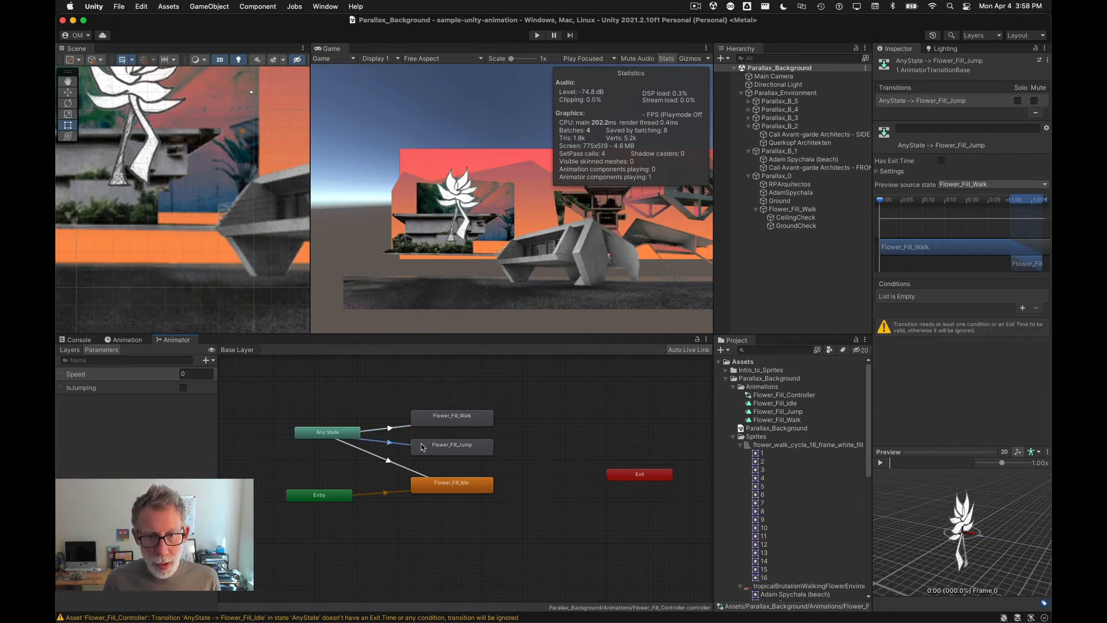
click(1024, 309)
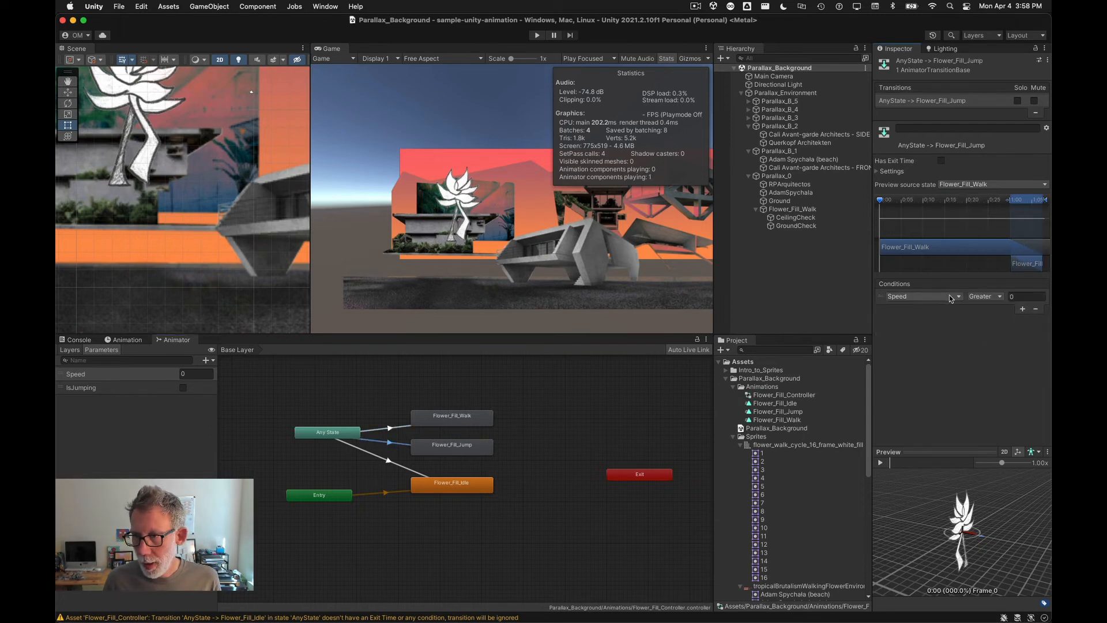
click(957, 297)
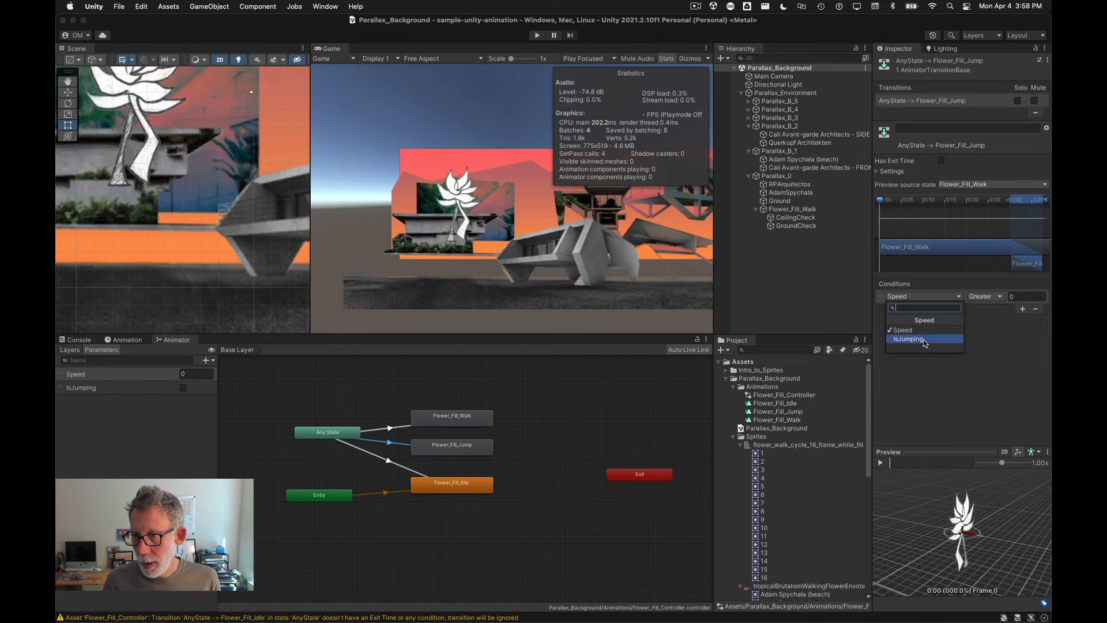
click(926, 343)
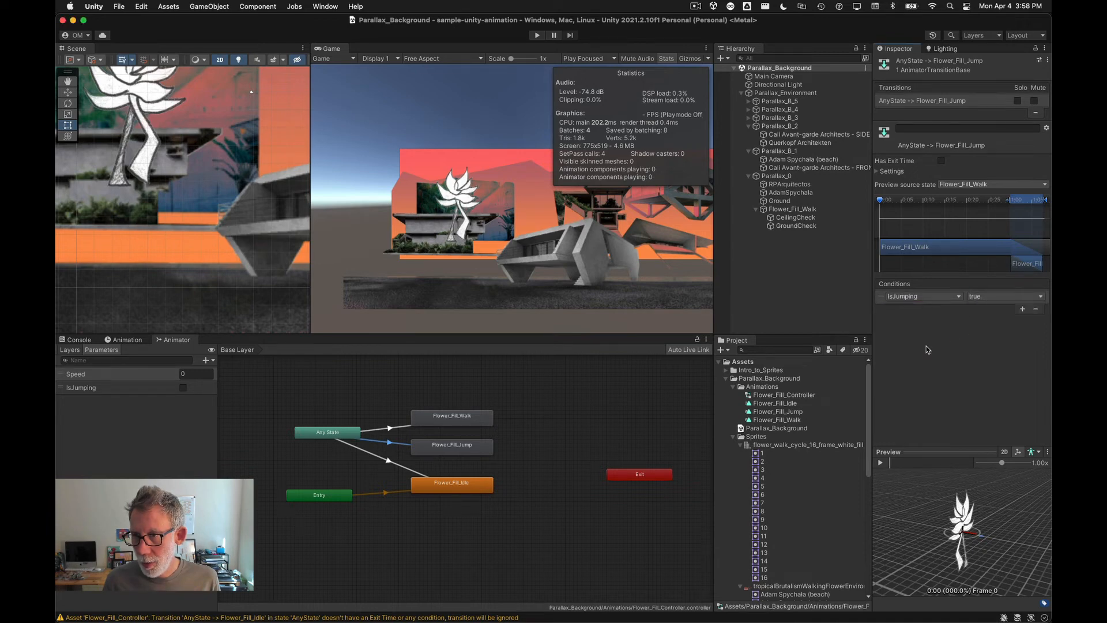
Step: Give the Any State to Flower_Fill_Idle transition the conditions Speed Less 0.01 and IsJumping false
click(403, 467)
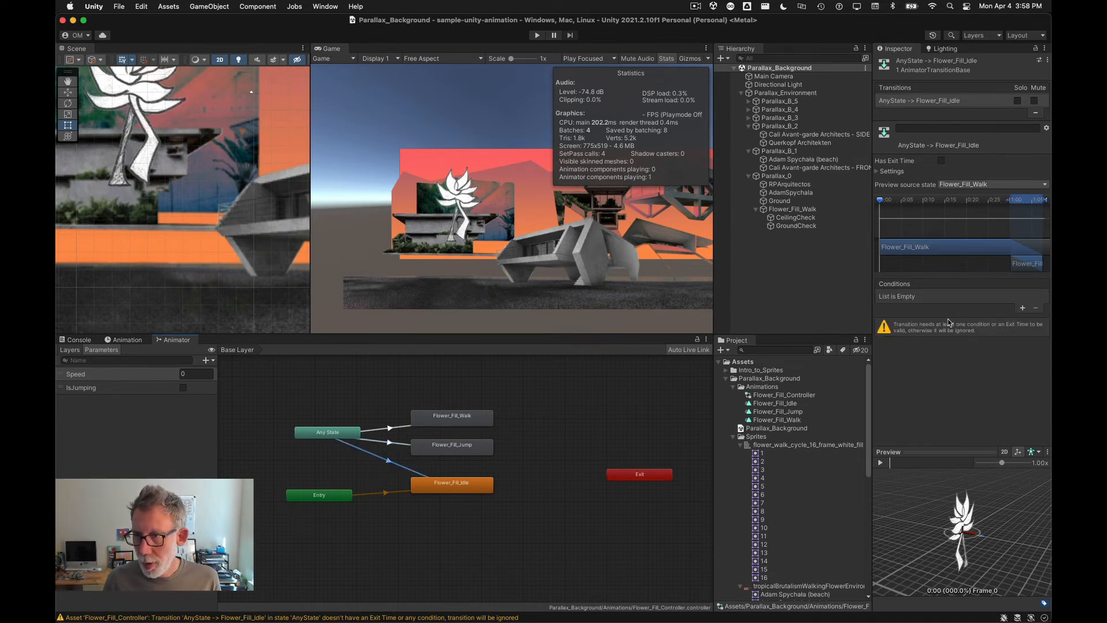
click(1022, 309)
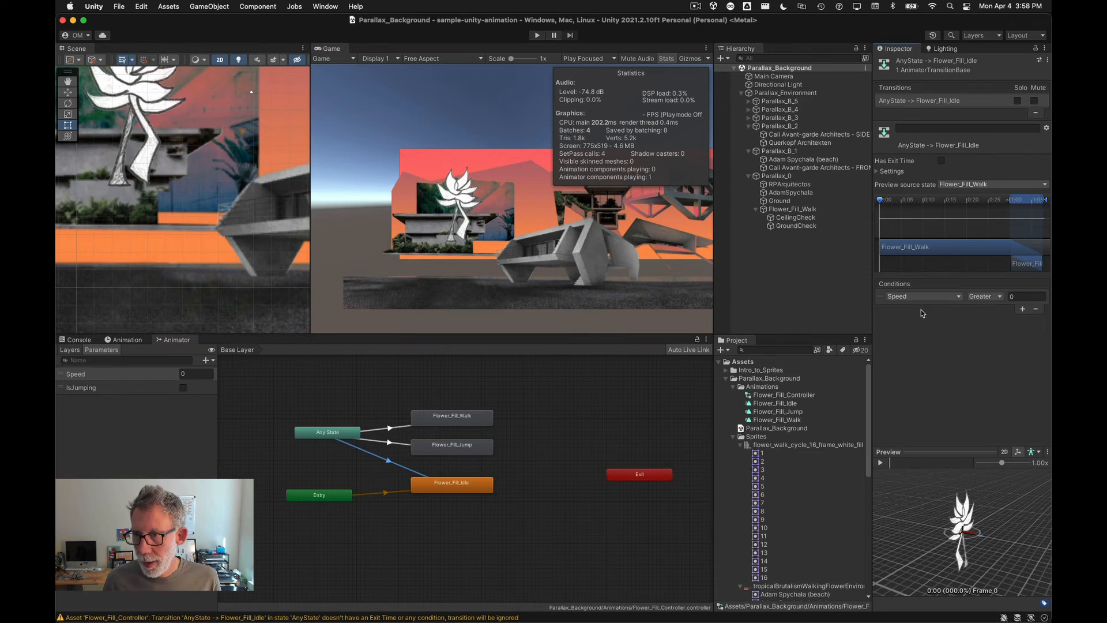
click(1022, 297)
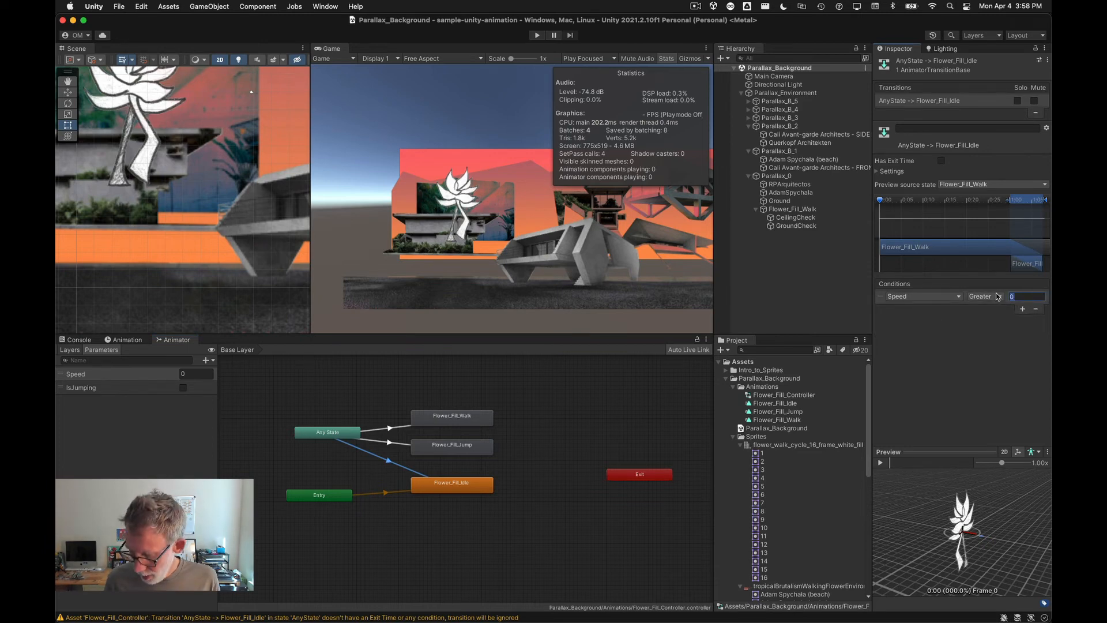
text(0.01)
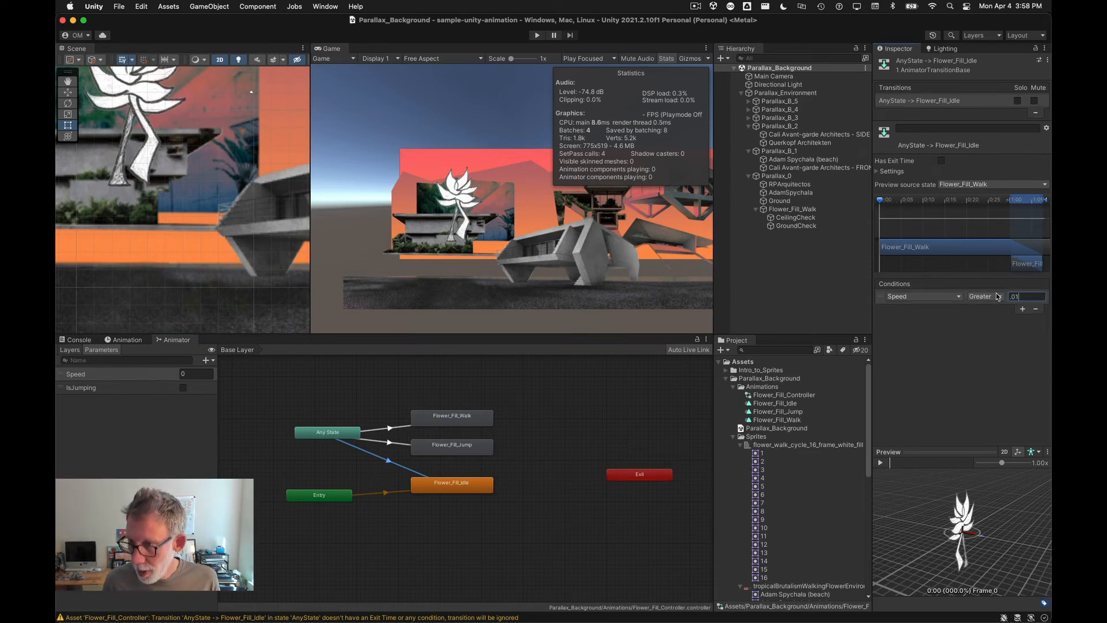
click(981, 296)
click(986, 310)
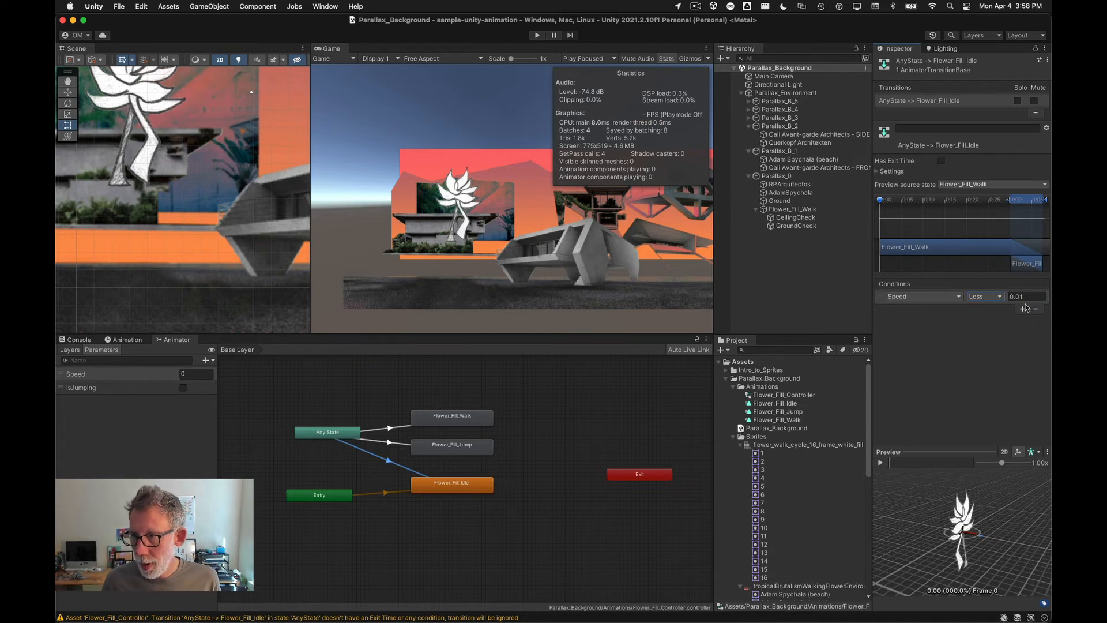
click(1022, 310)
click(919, 309)
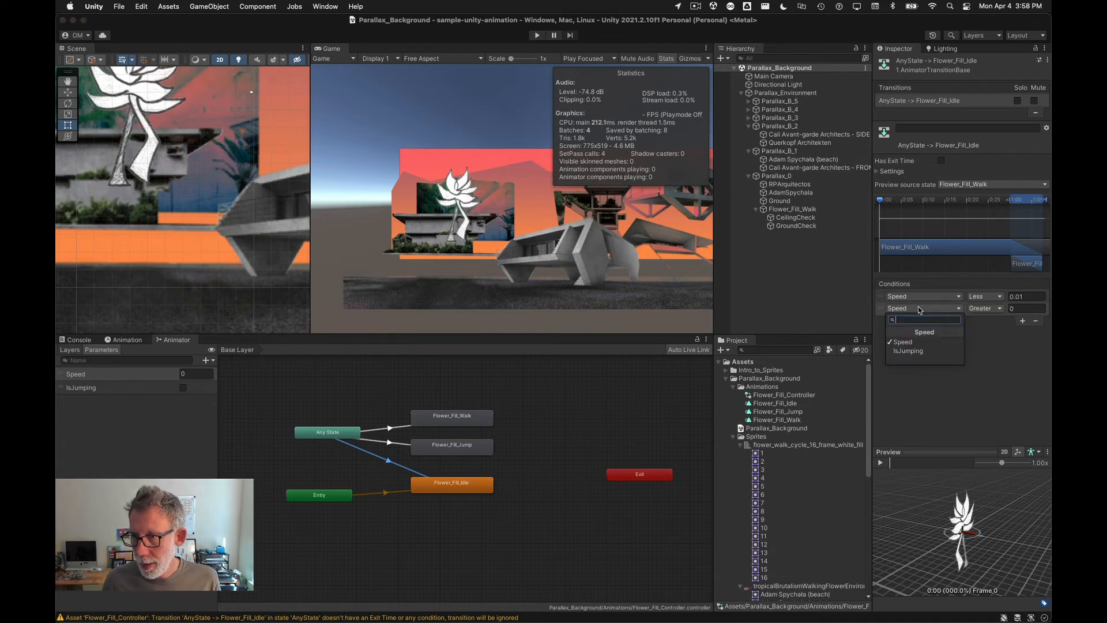
click(910, 351)
click(987, 309)
click(987, 321)
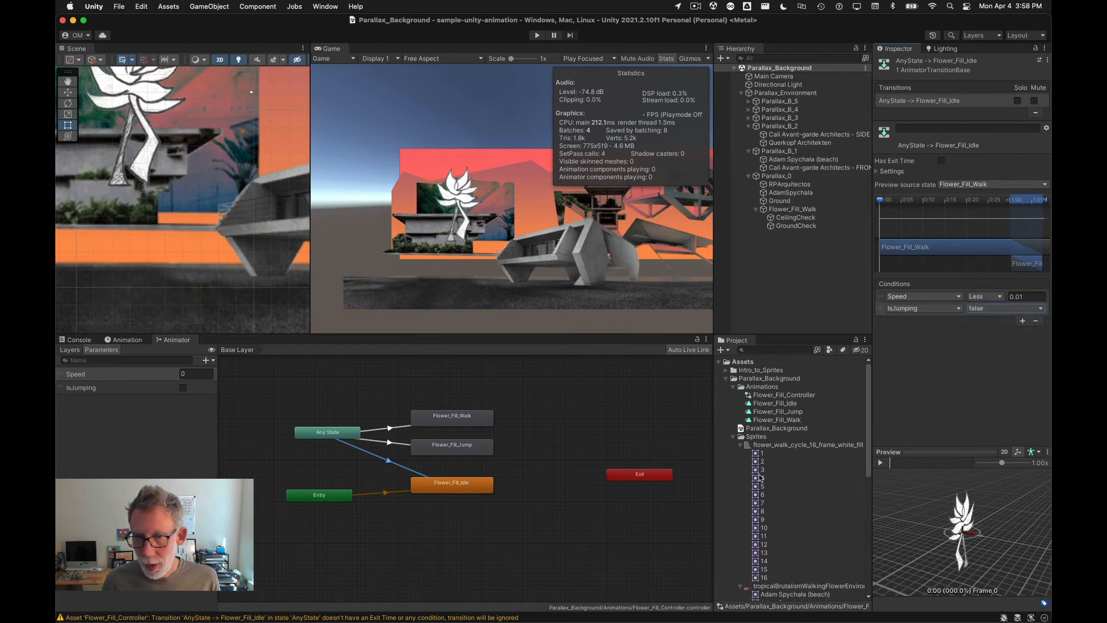
Step: Select the three Any State transitions and set their transition duration to 0
scroll(407, 519, up, 2)
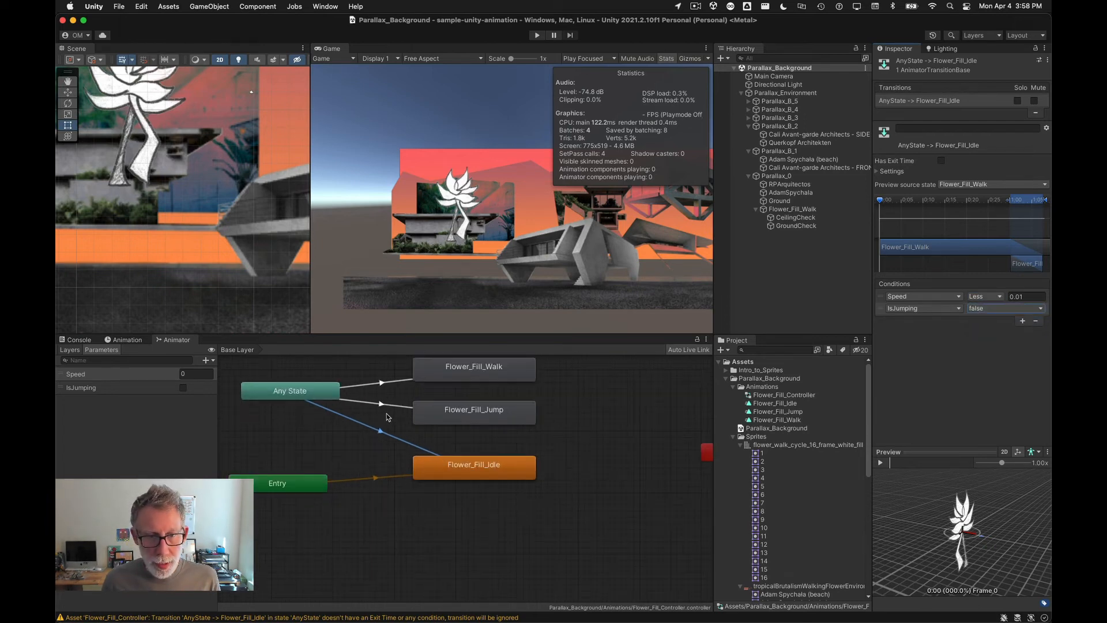
shift+click(386, 406)
shift+click(387, 383)
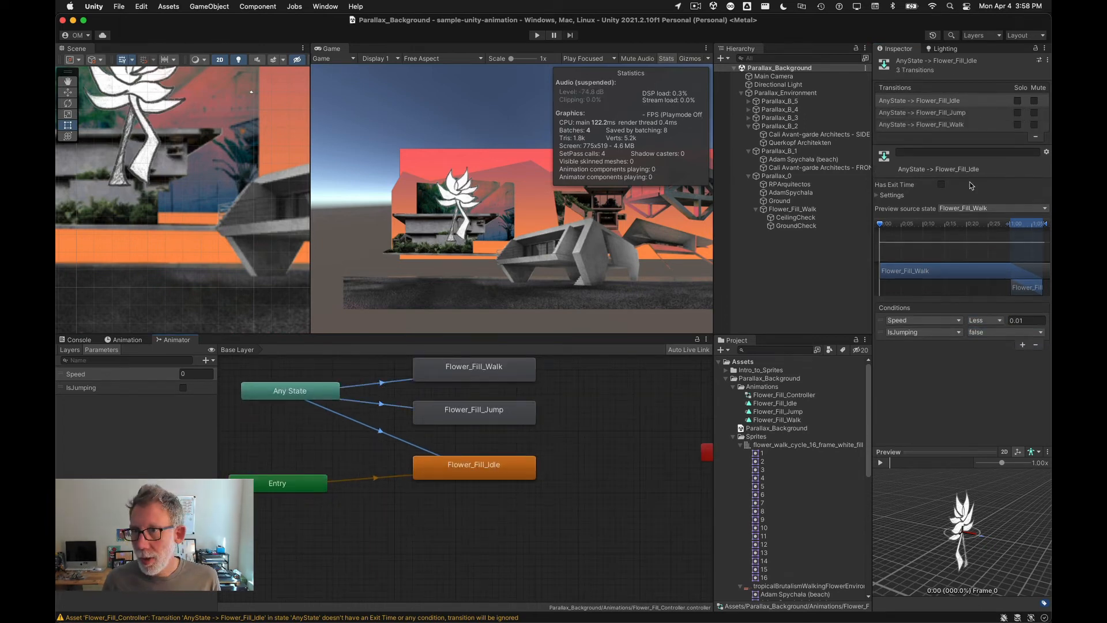
click(891, 197)
click(924, 227)
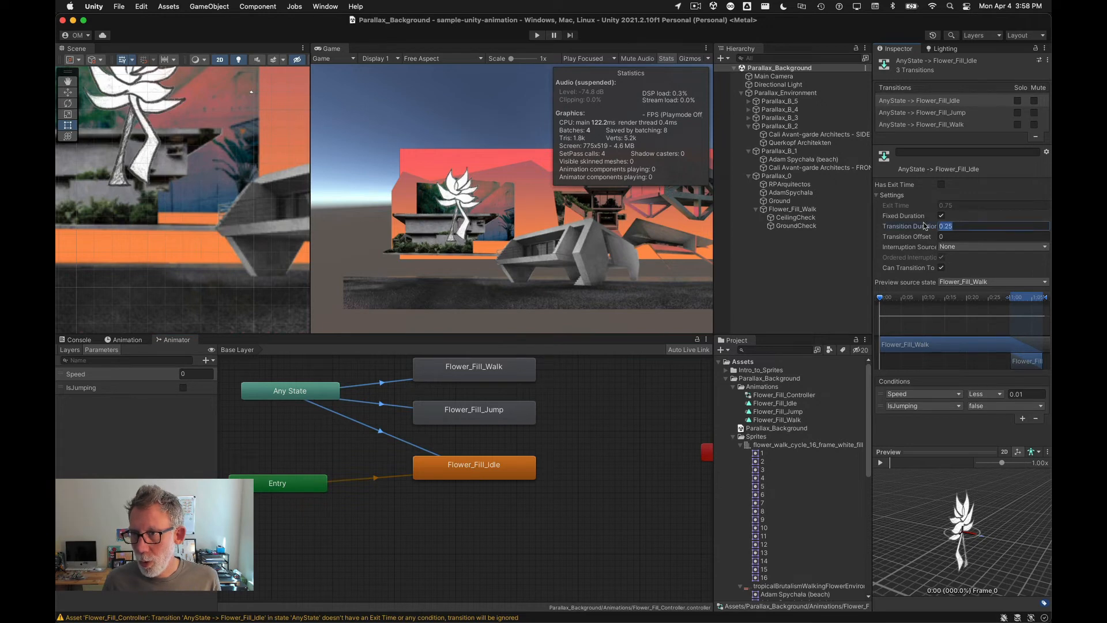
text(0)
key(Tab)
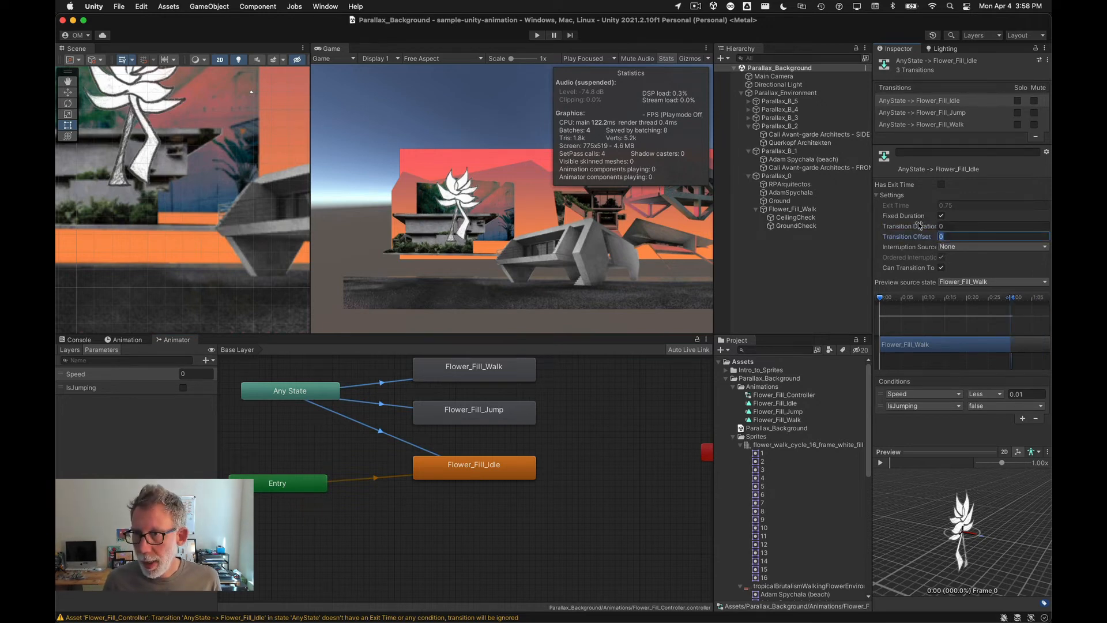
Step: Inspect the settings of the Any State to Flower_Fill_Walk transition
click(397, 365)
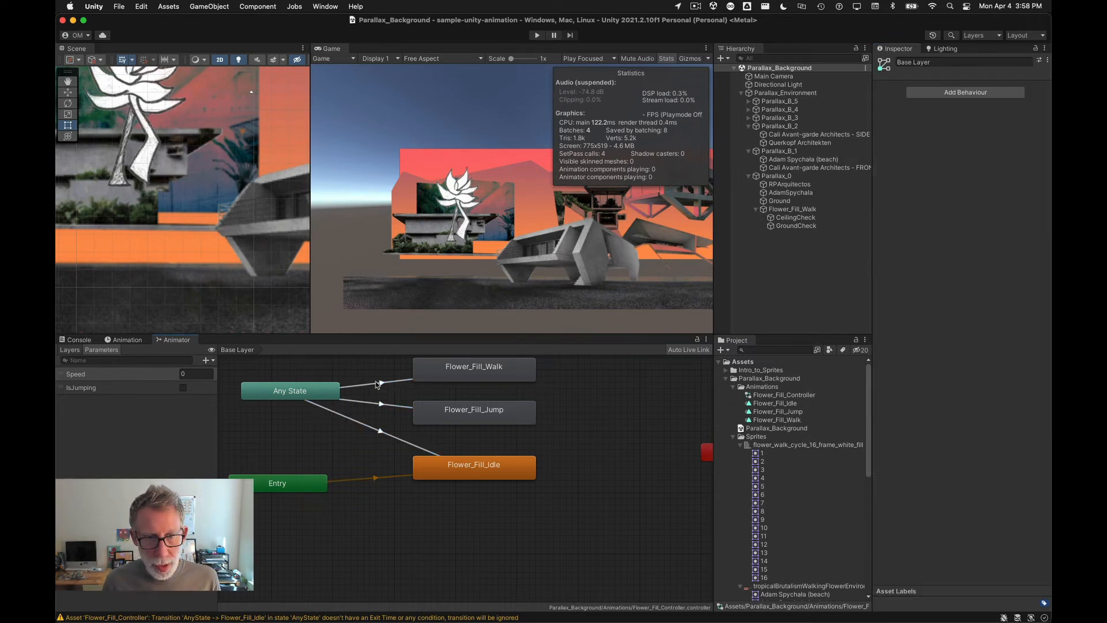
click(380, 383)
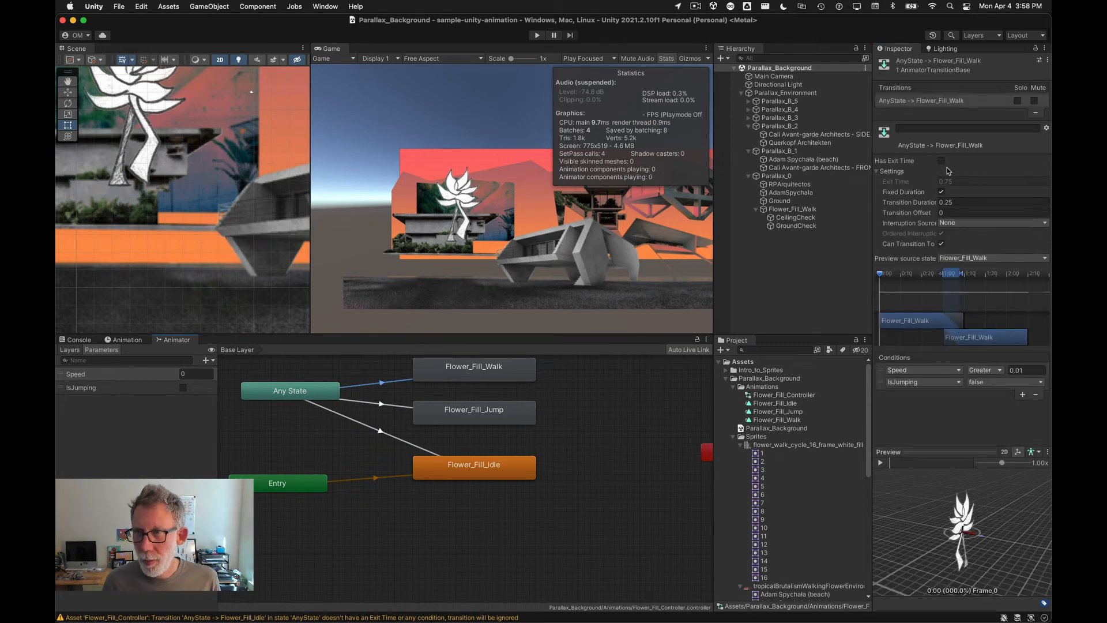
click(571, 530)
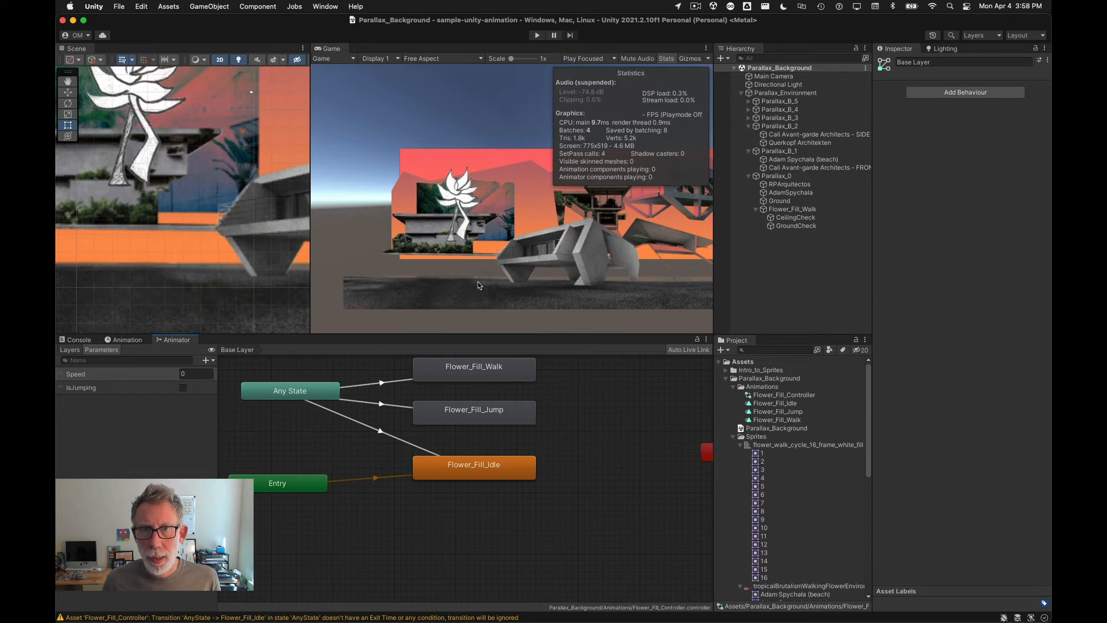
Step: Enter Play mode and test walking the flower to the left
click(537, 36)
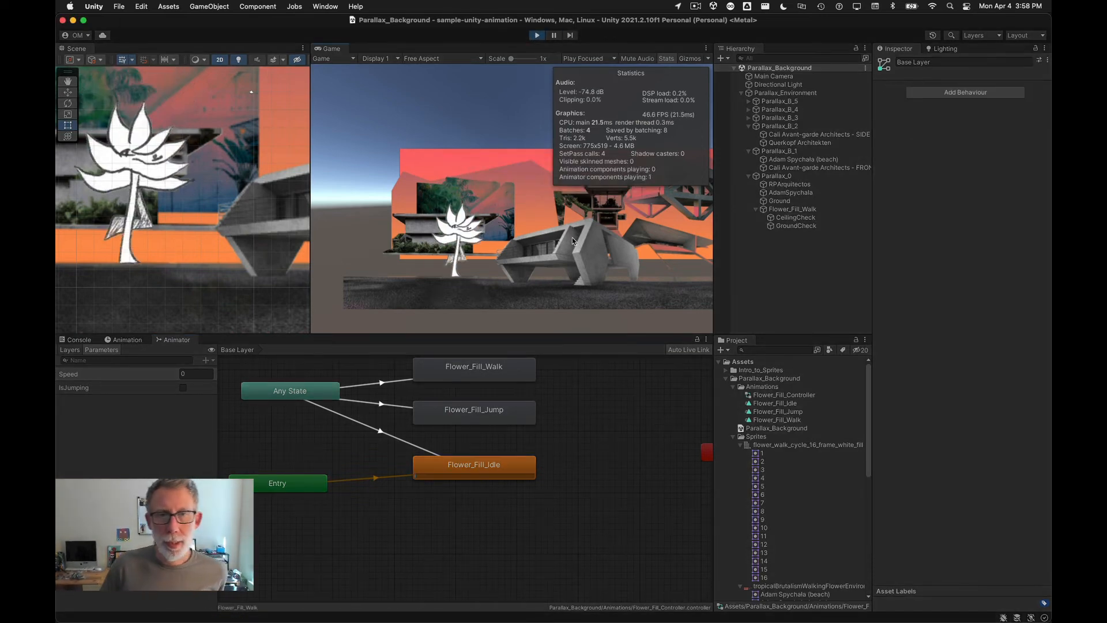
key(Left)
key(Left)
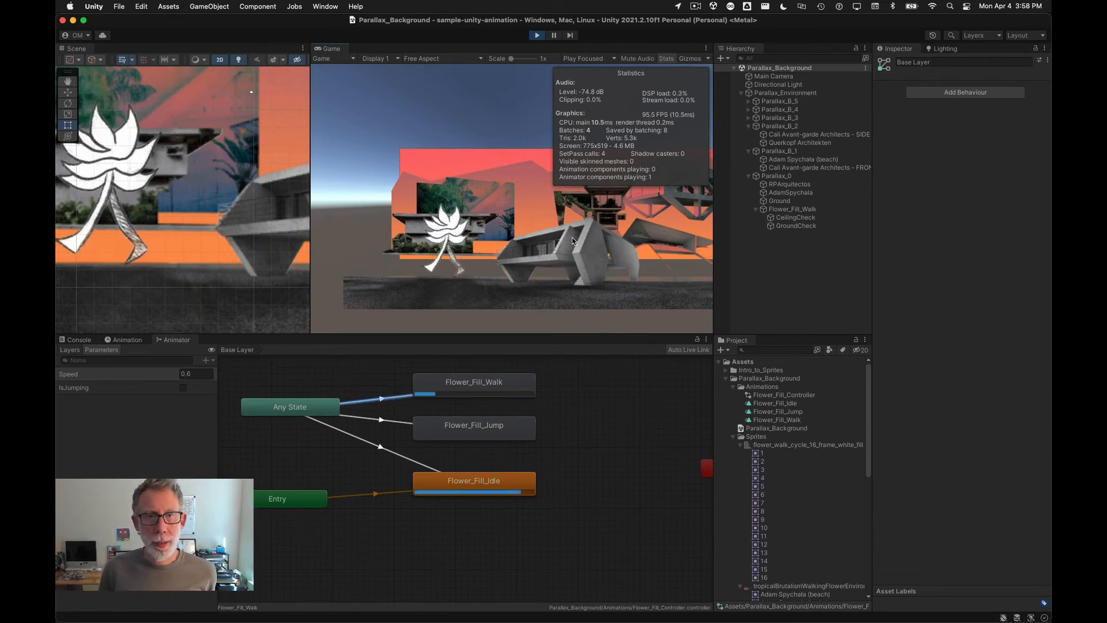
key(Left)
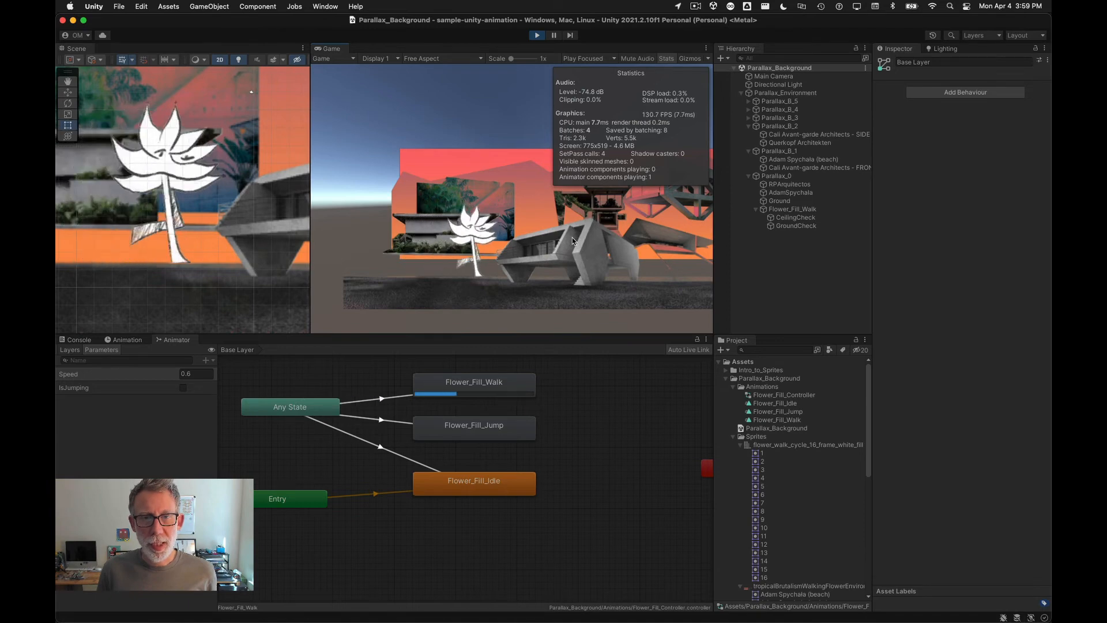
key(Left)
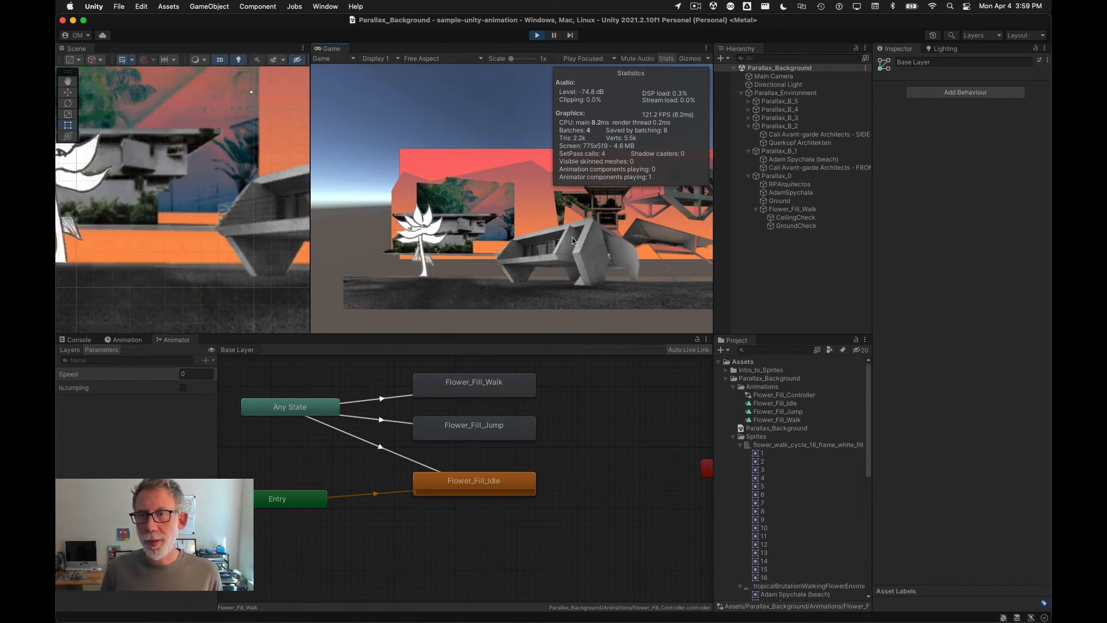
Step: Inspect the flower player's controller settings, the Ground object and the ceiling and ground check objects, then exit Play mode
click(810, 209)
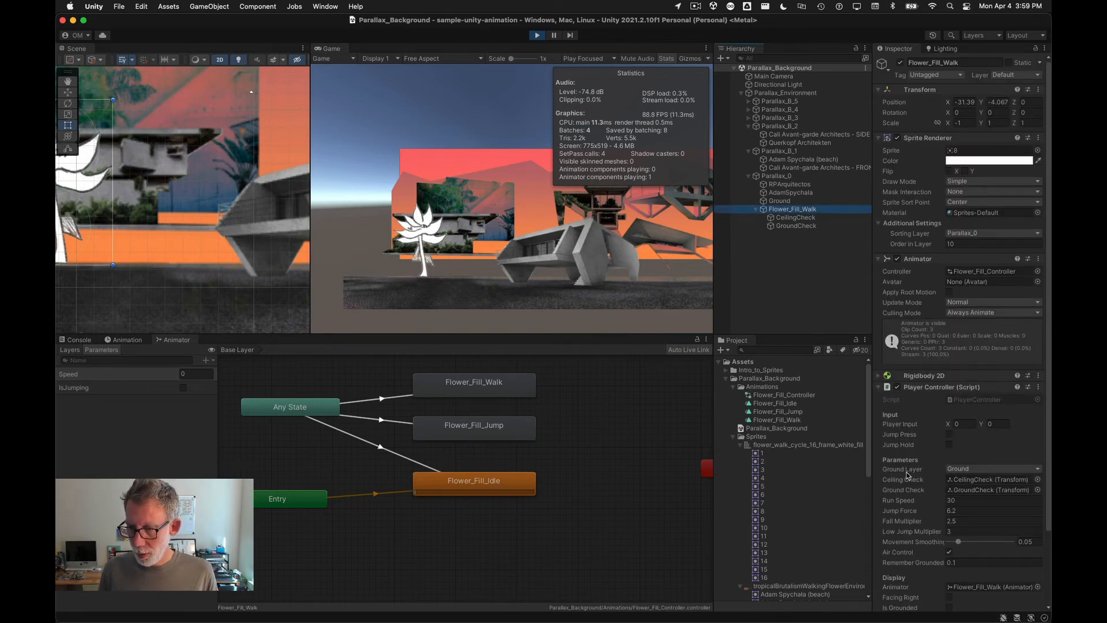
scroll(907, 475, down, 3)
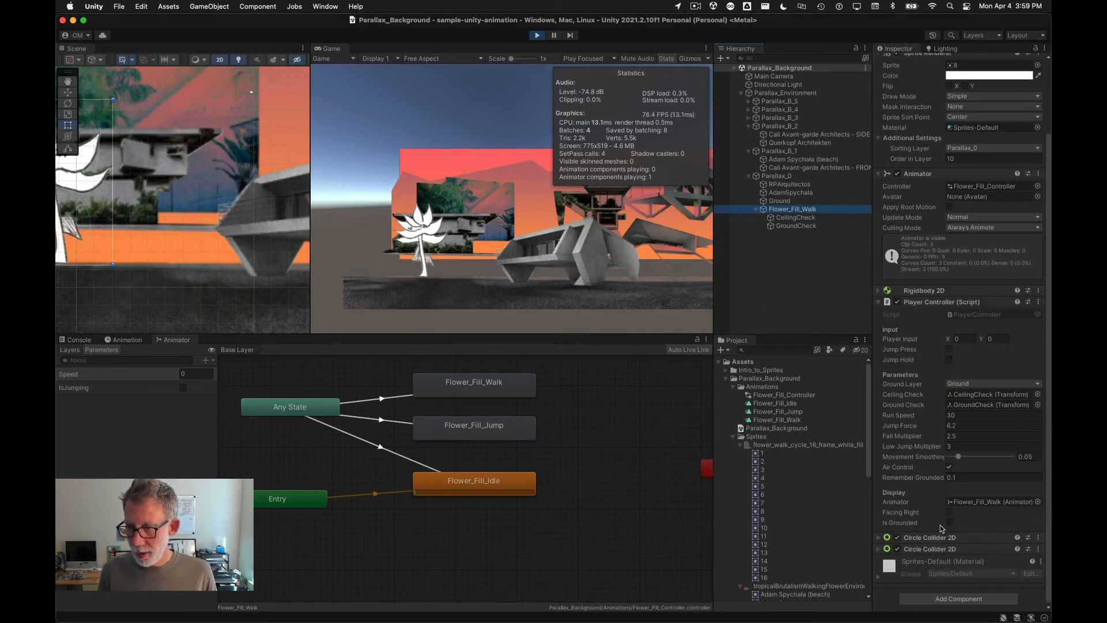
click(948, 522)
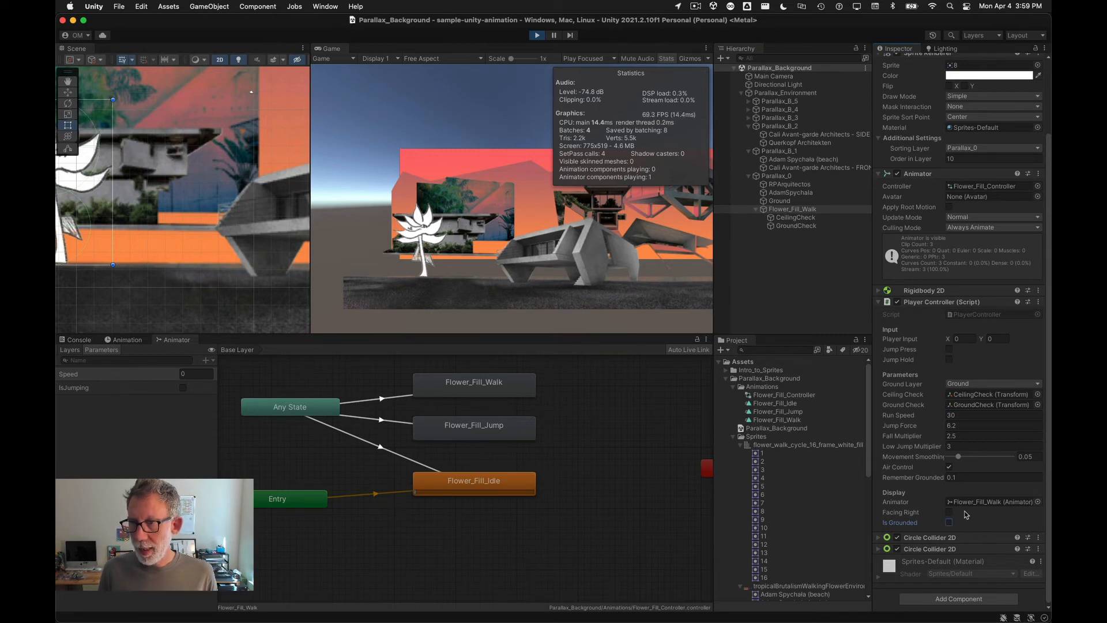
click(785, 201)
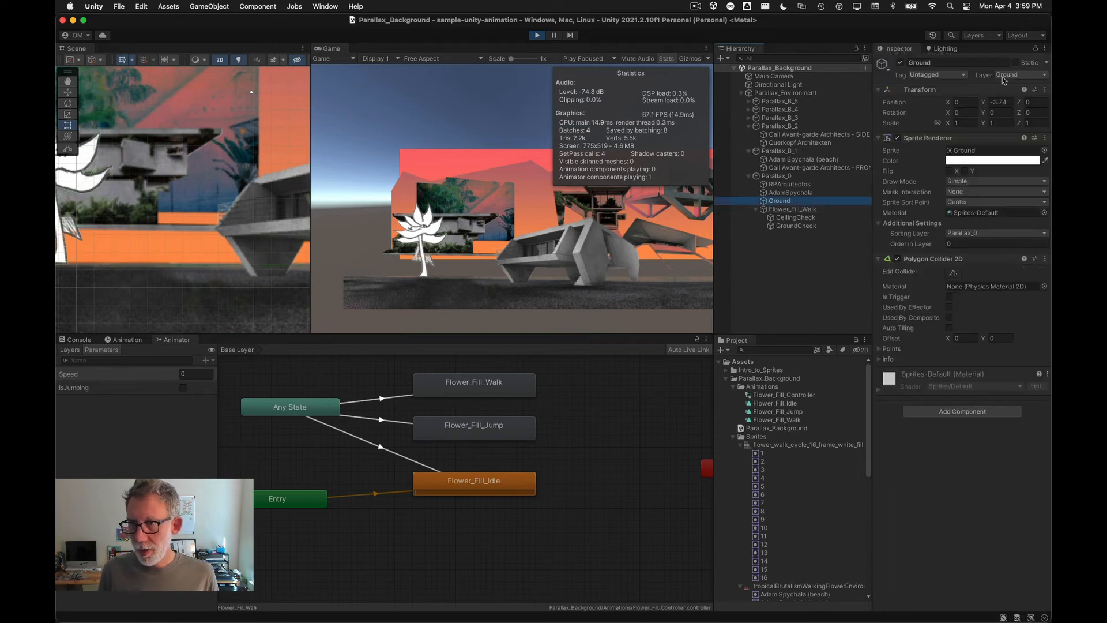
click(790, 209)
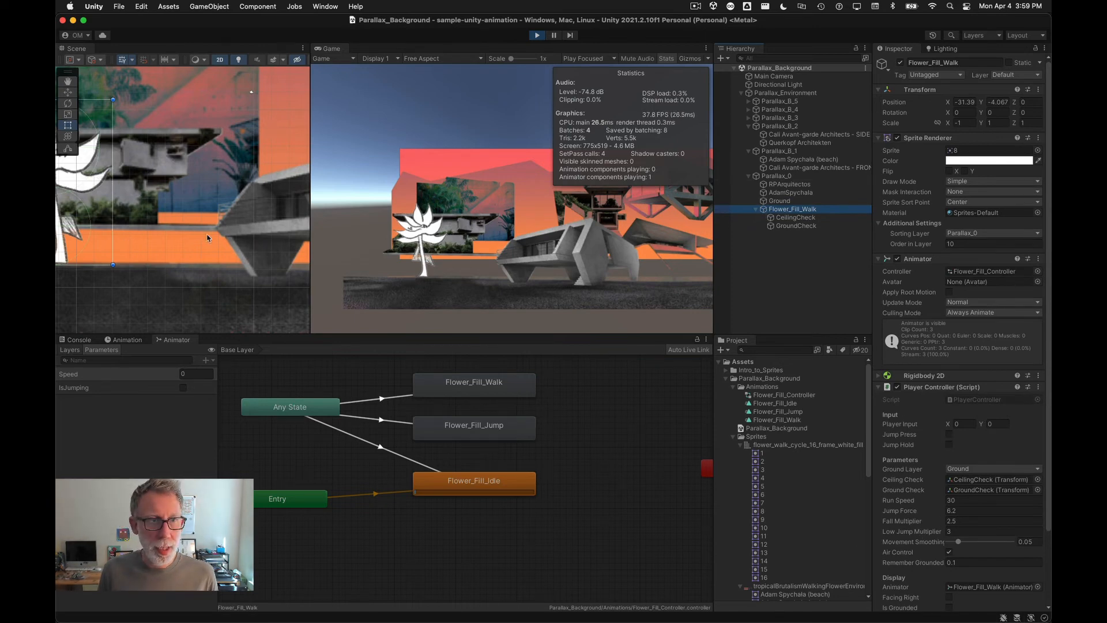
middle_drag(115, 221, 231, 227)
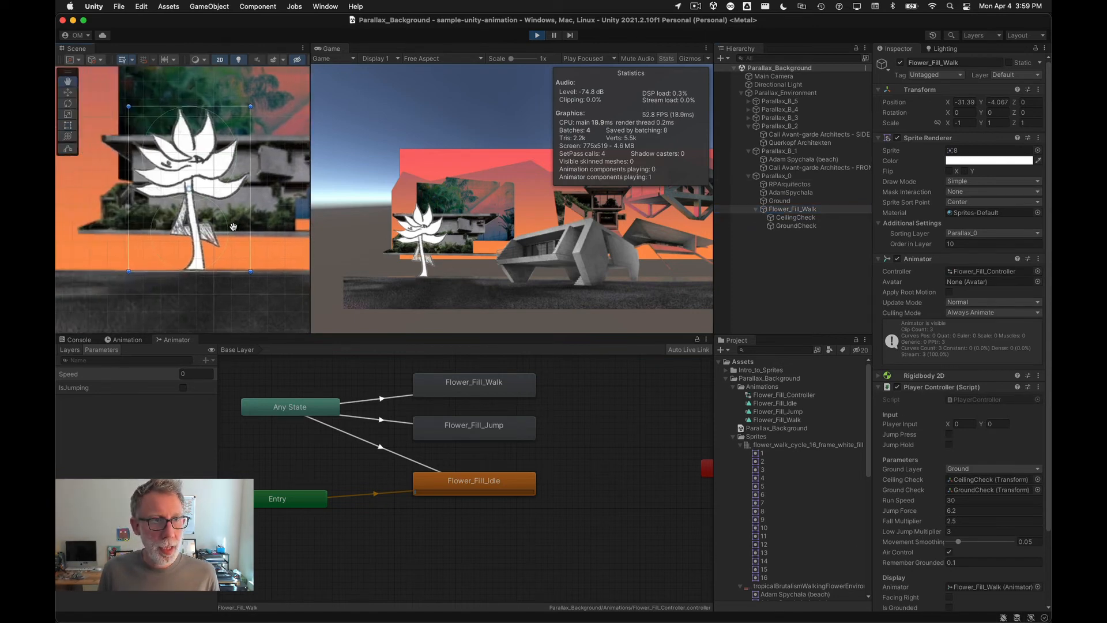
click(784, 218)
click(788, 226)
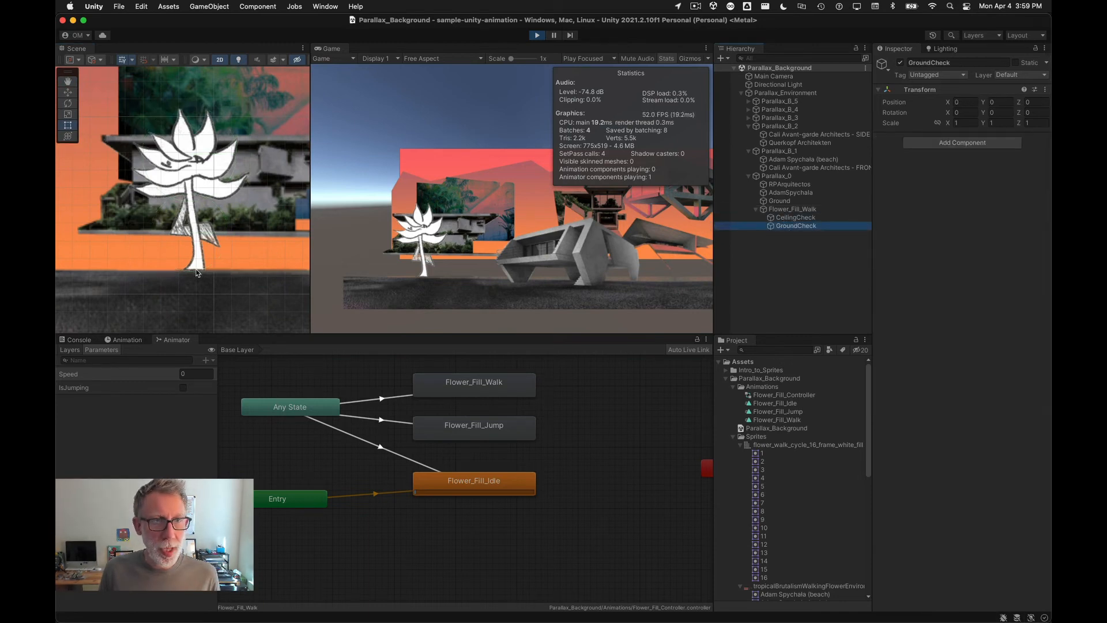
click(536, 36)
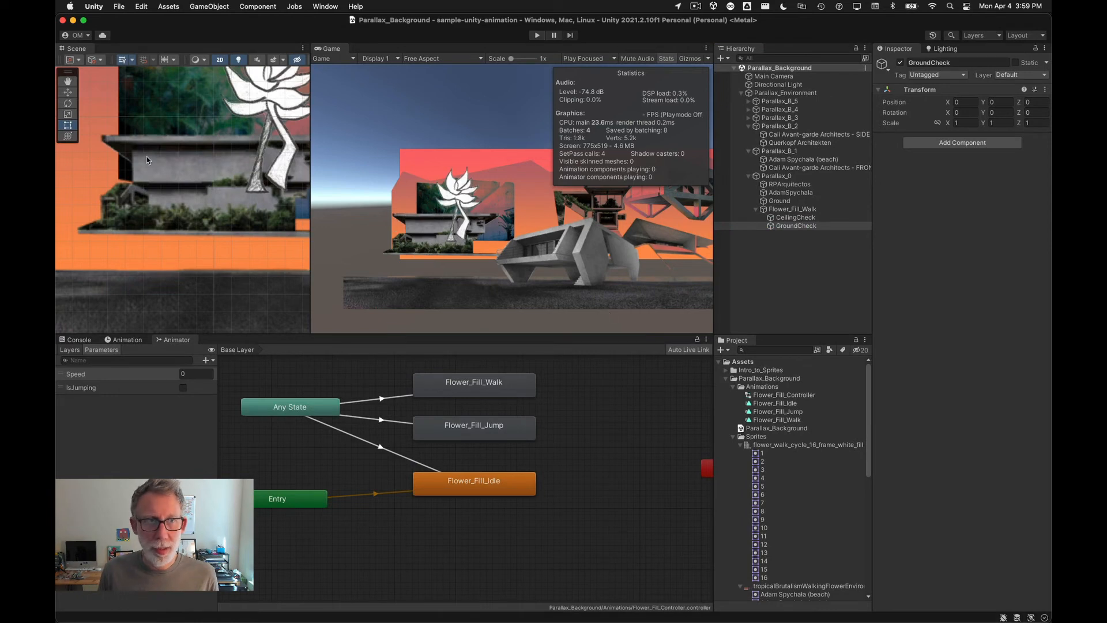
Step: Move CeilingCheck up to the flower's top (about Y 3.69) and GroundCheck down to its base (about Y -4.56)
click(773, 219)
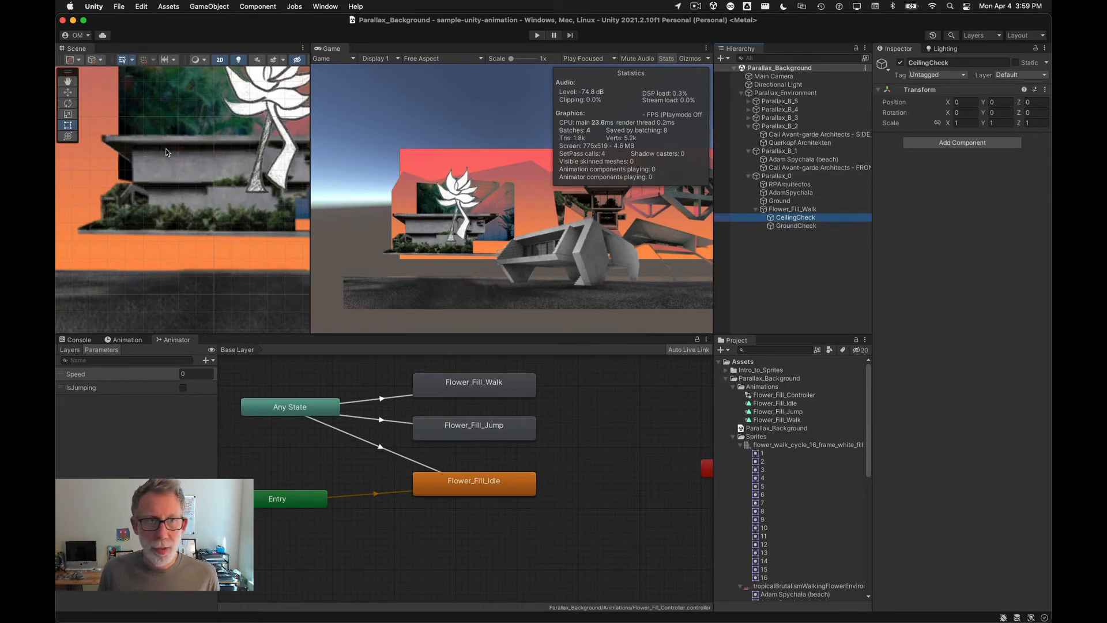
key(w)
key(f)
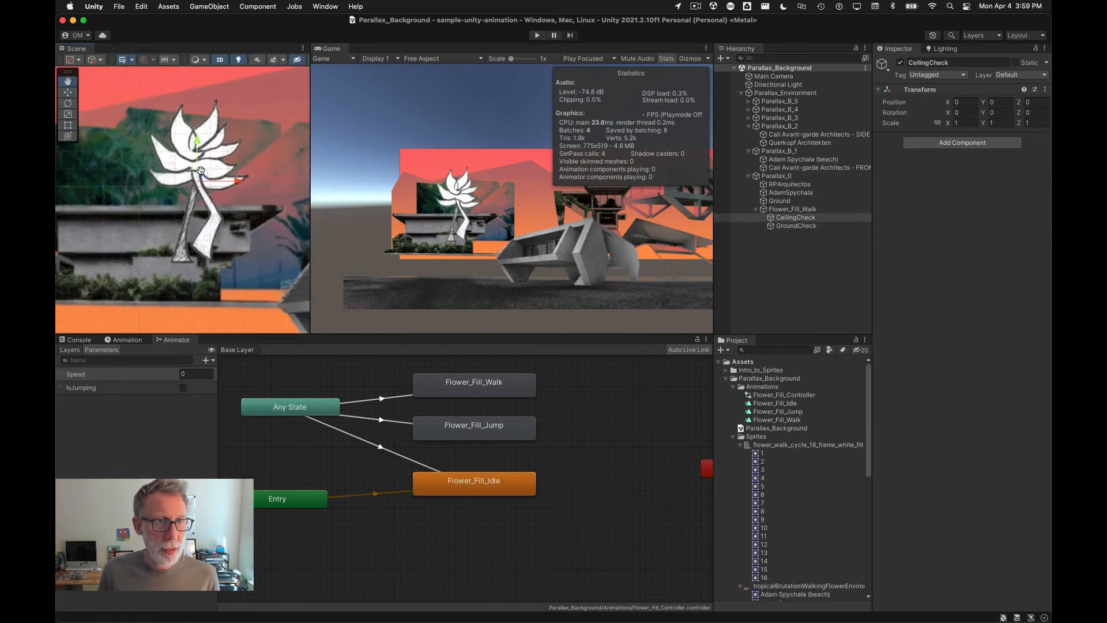
drag(206, 181, 205, 119)
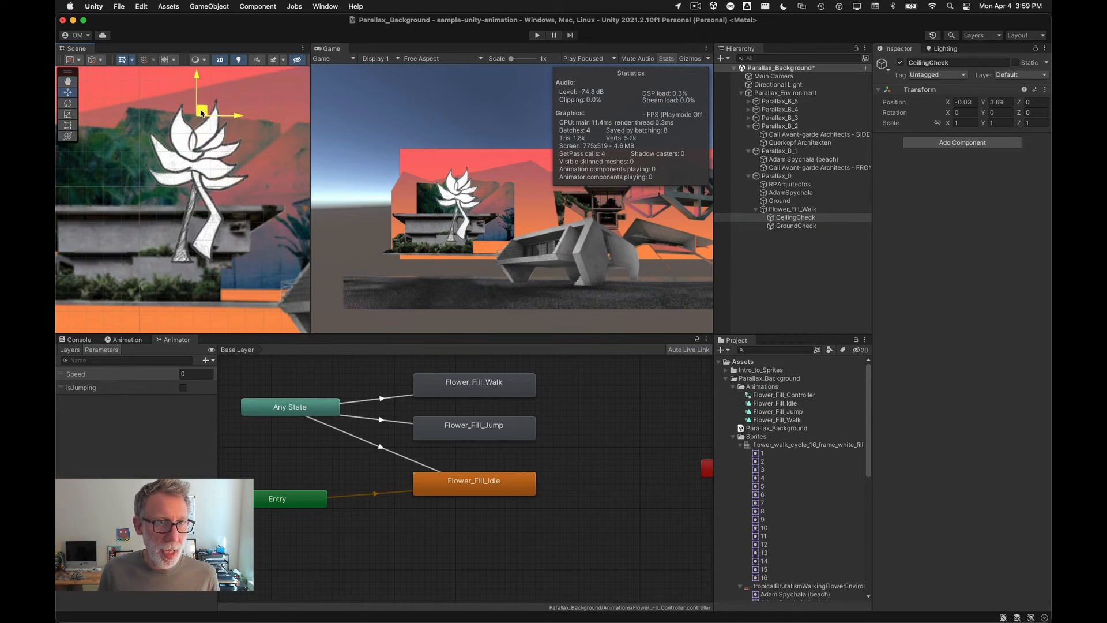
click(810, 227)
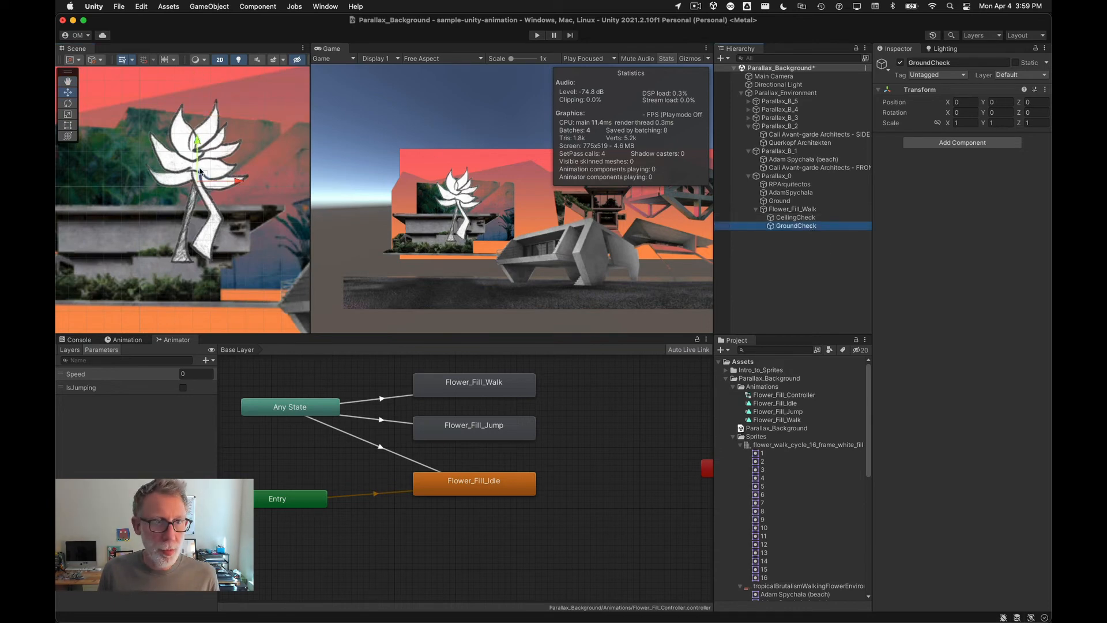
drag(201, 176, 195, 258)
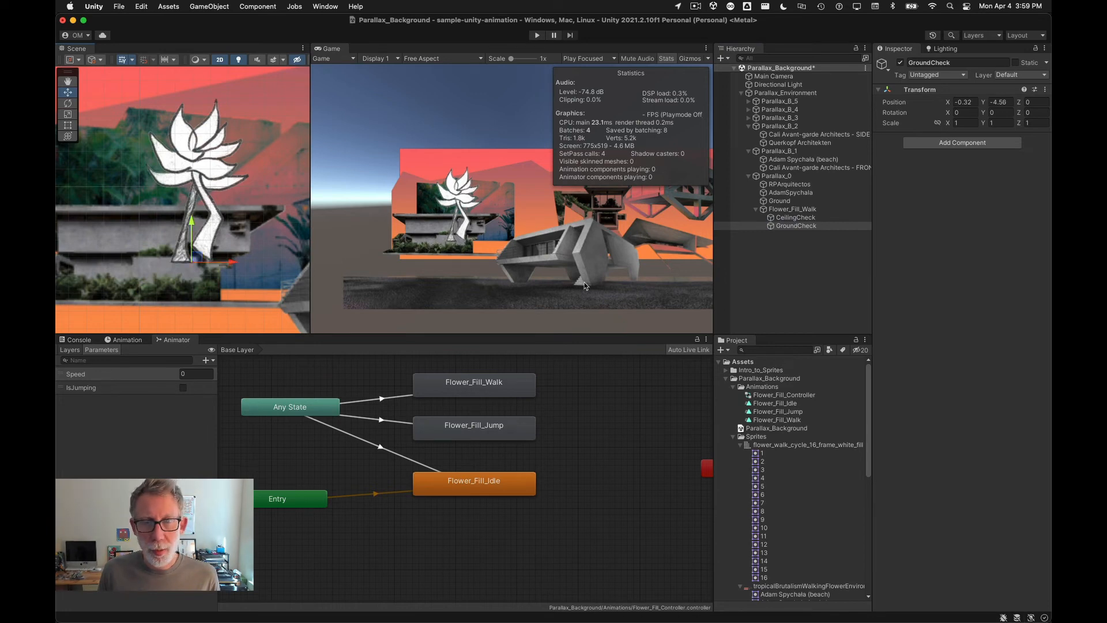
Step: Play the scene and test jumping and walking left and right, then stop playback
click(537, 36)
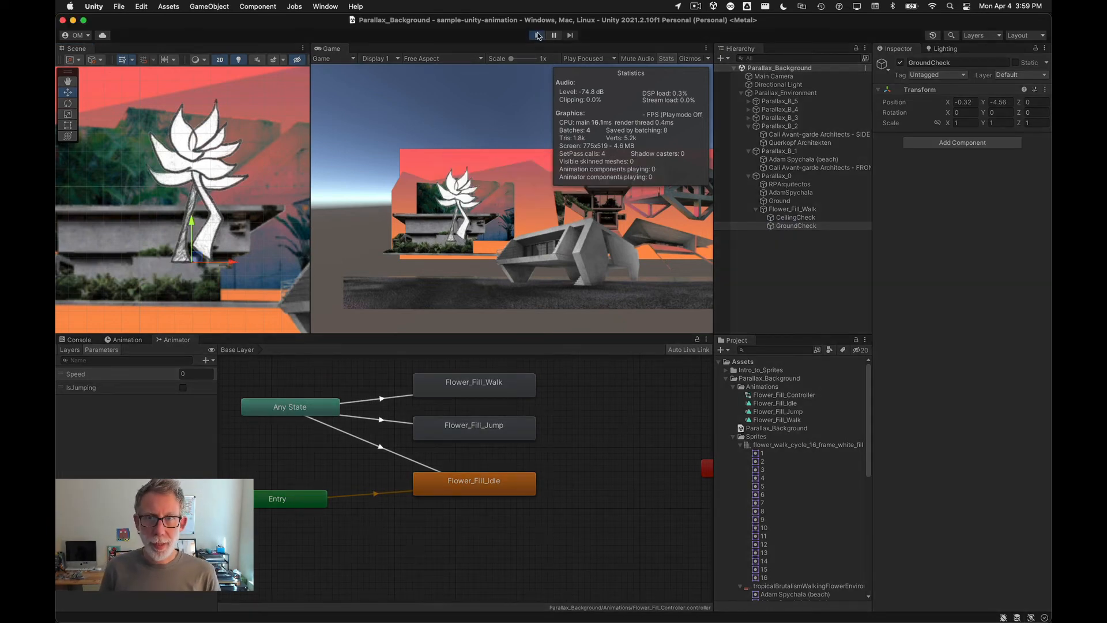
key(space)
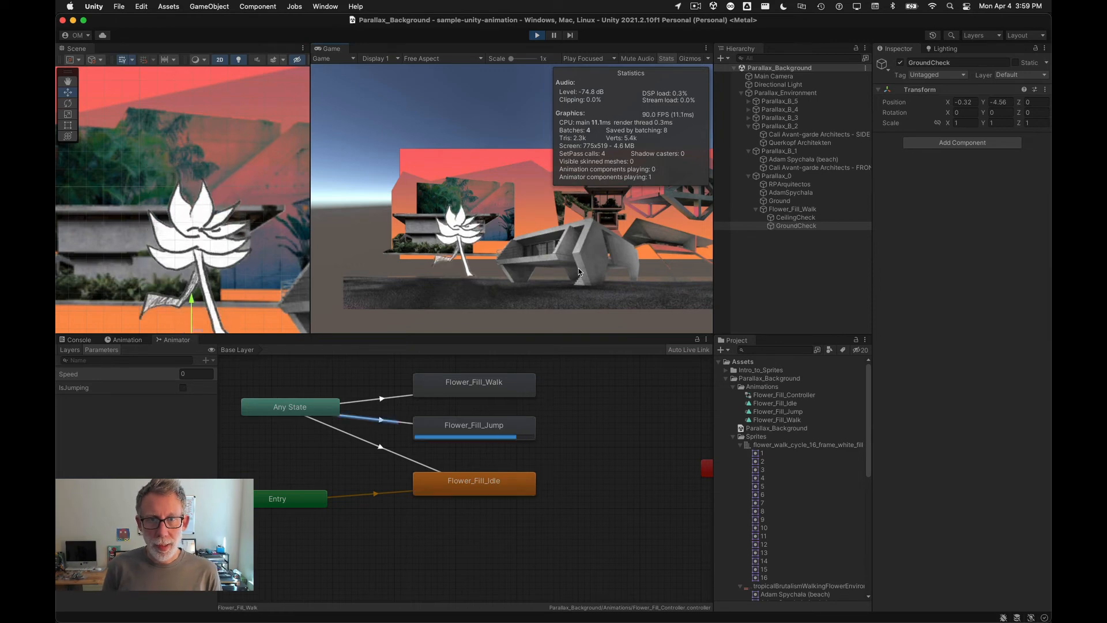
key(space)
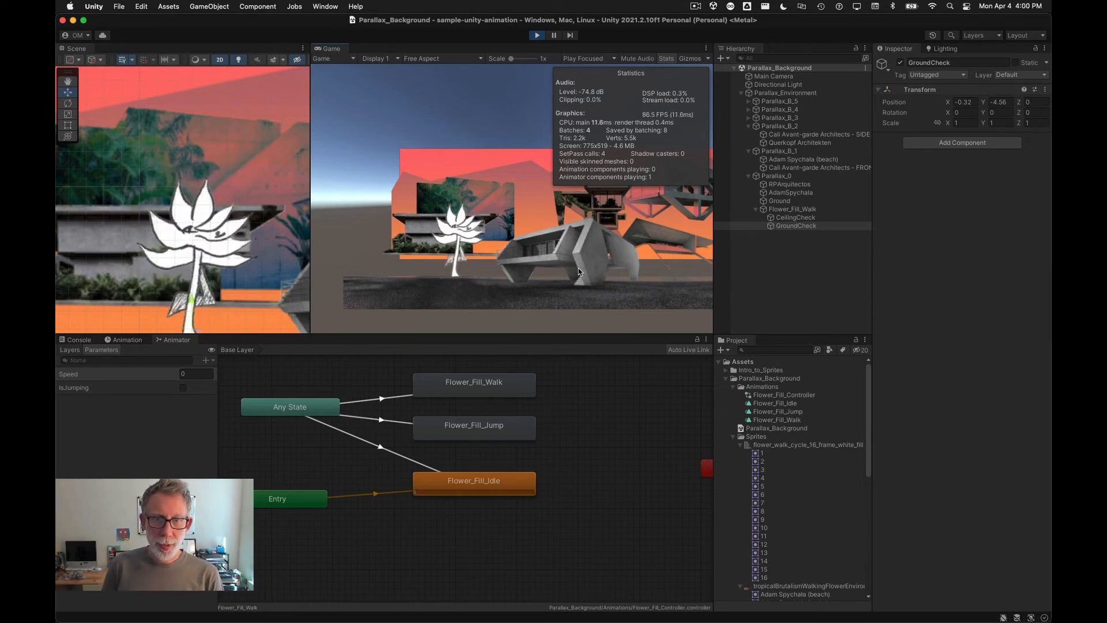
key(Right)
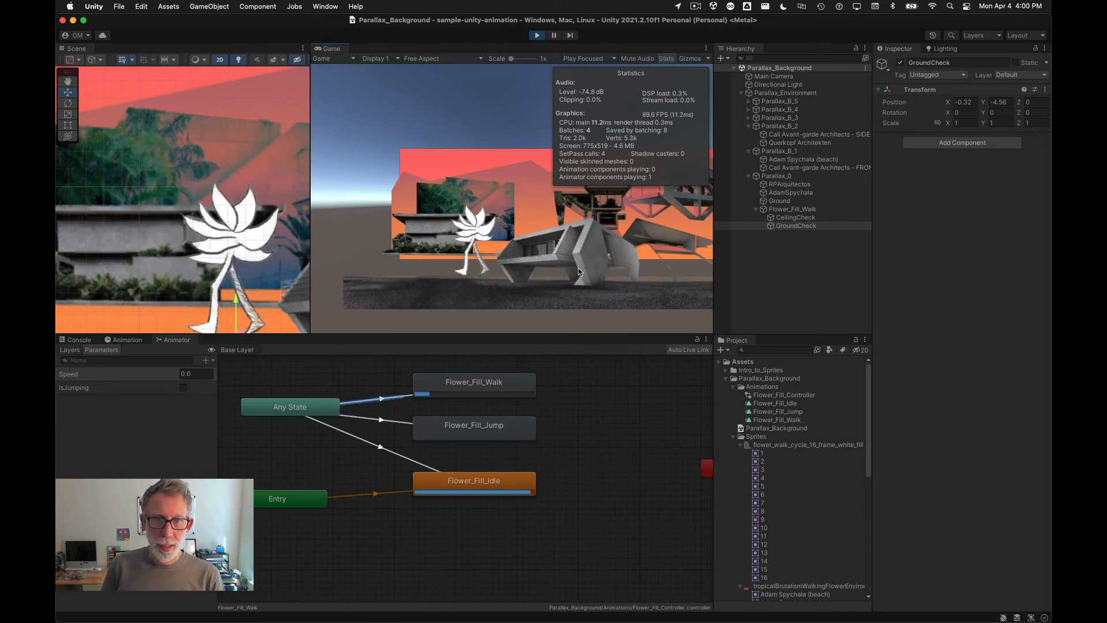
key(Left)
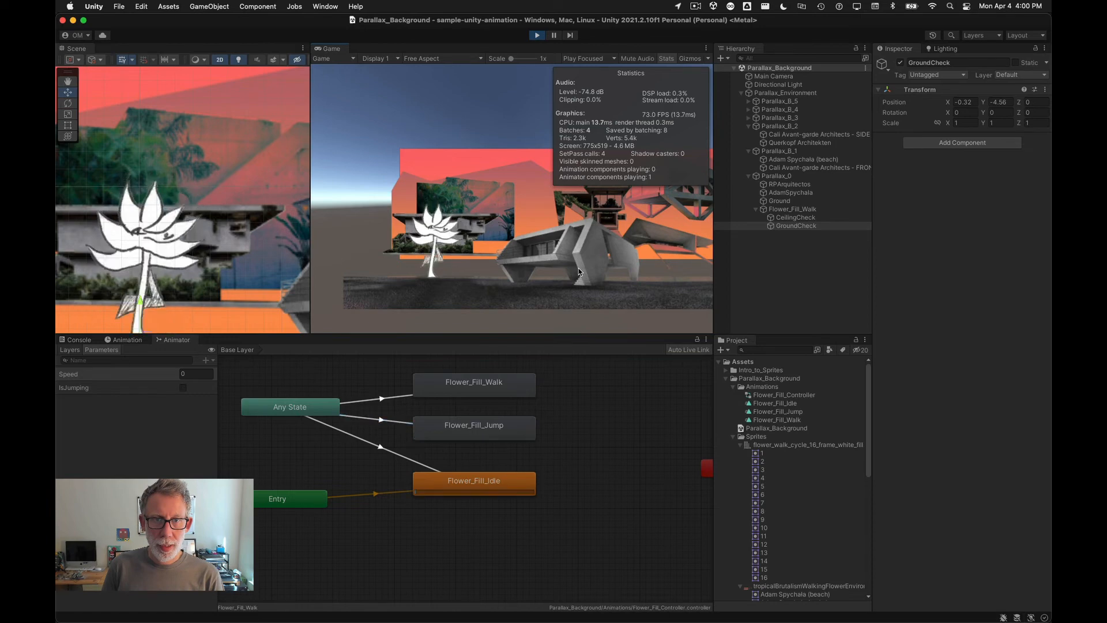
key(space)
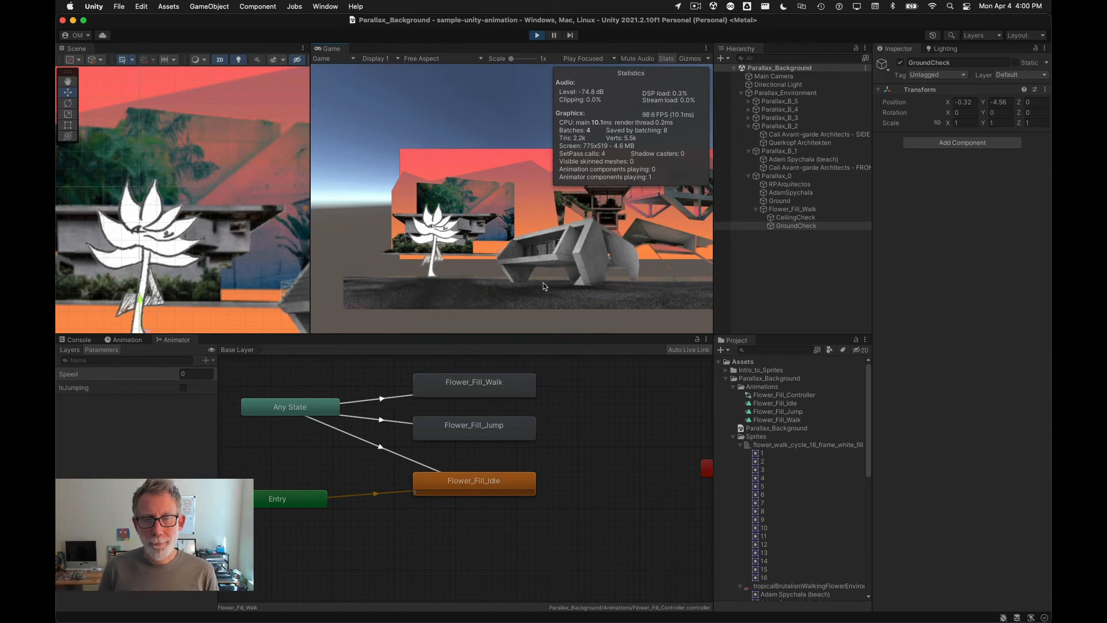
click(536, 36)
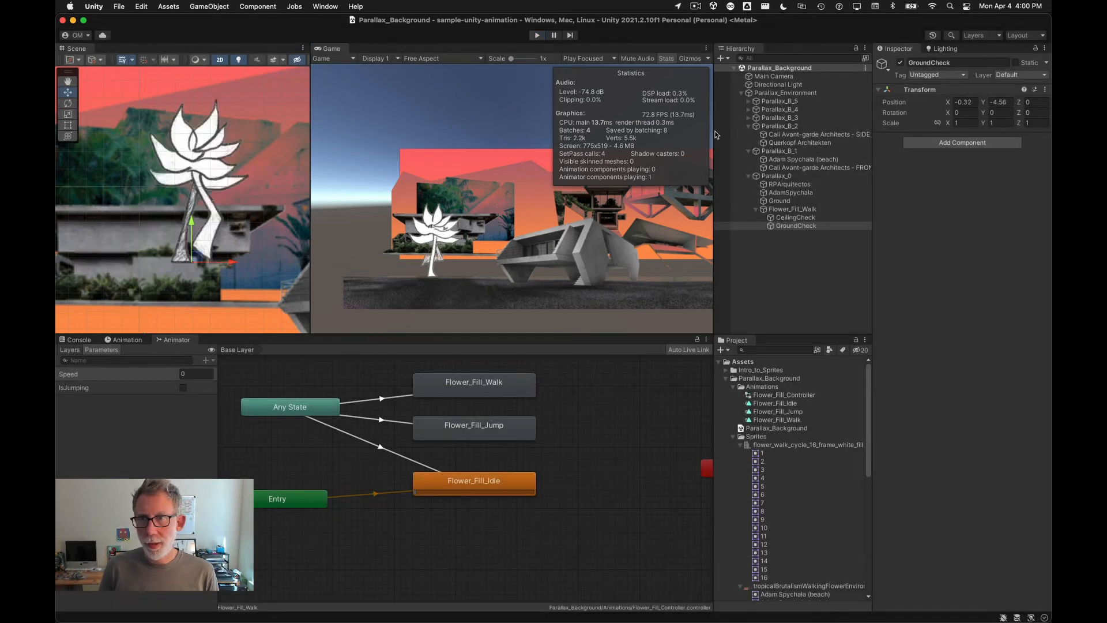
Step: Set the flower player controller's Jump Force to 12
click(765, 210)
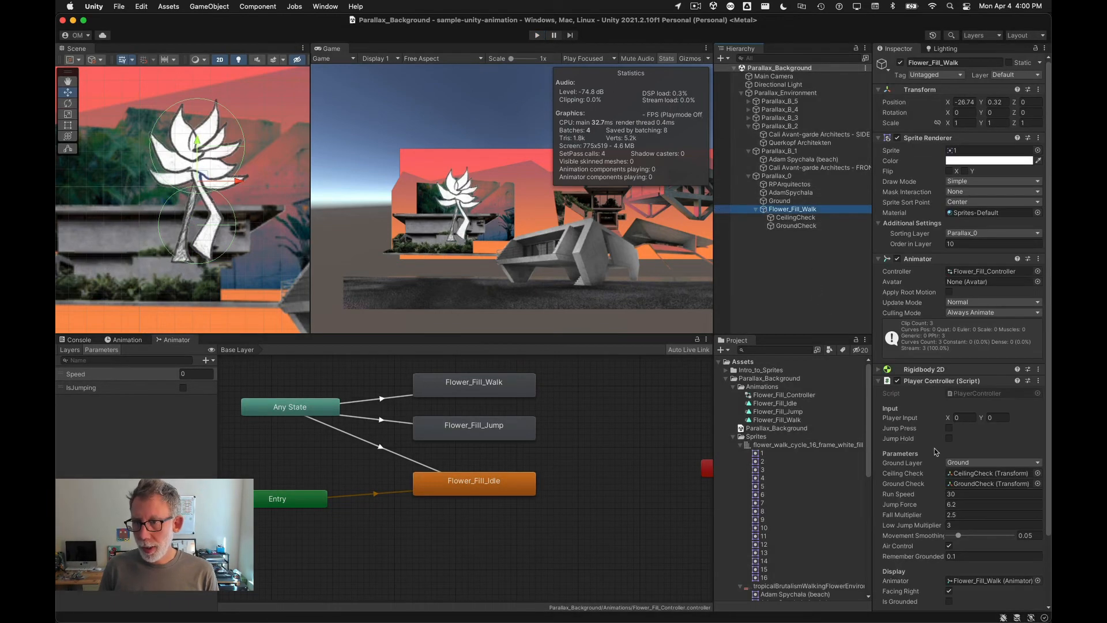
scroll(910, 476, down, 2)
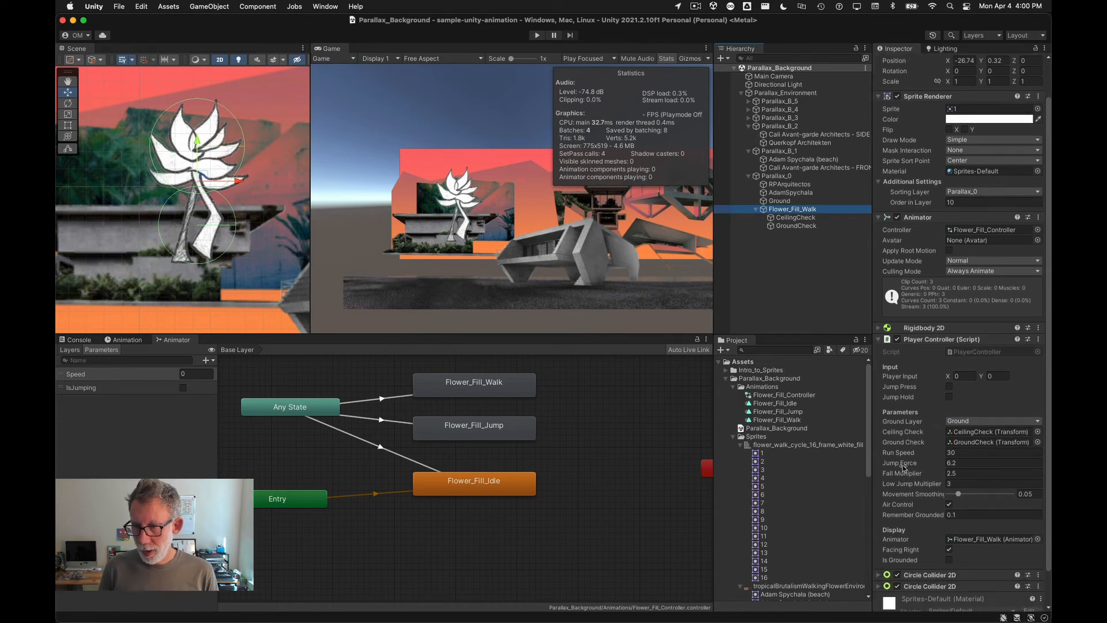
click(903, 464)
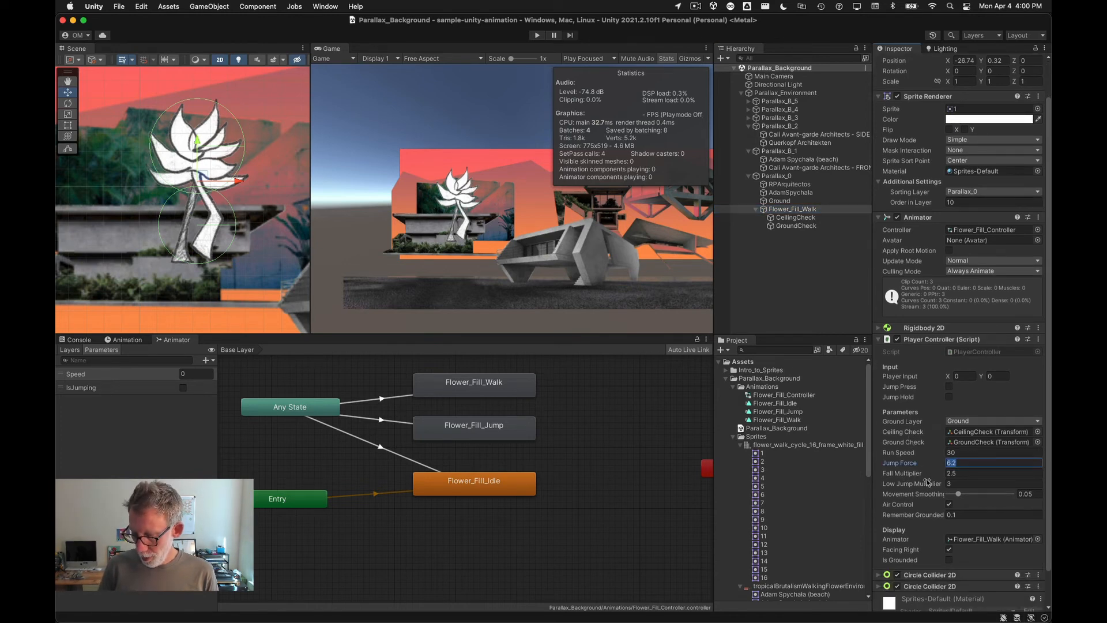
text(12)
key(Tab)
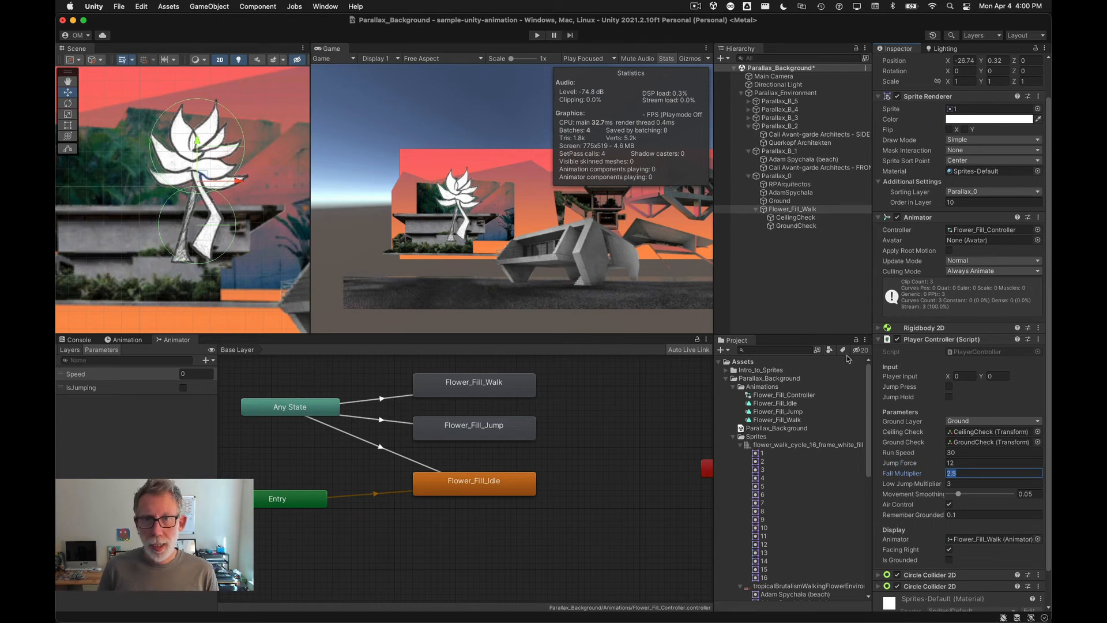
Step: Set the transition duration of the Any State to Flower_Fill_Jump transition to 0
click(520, 205)
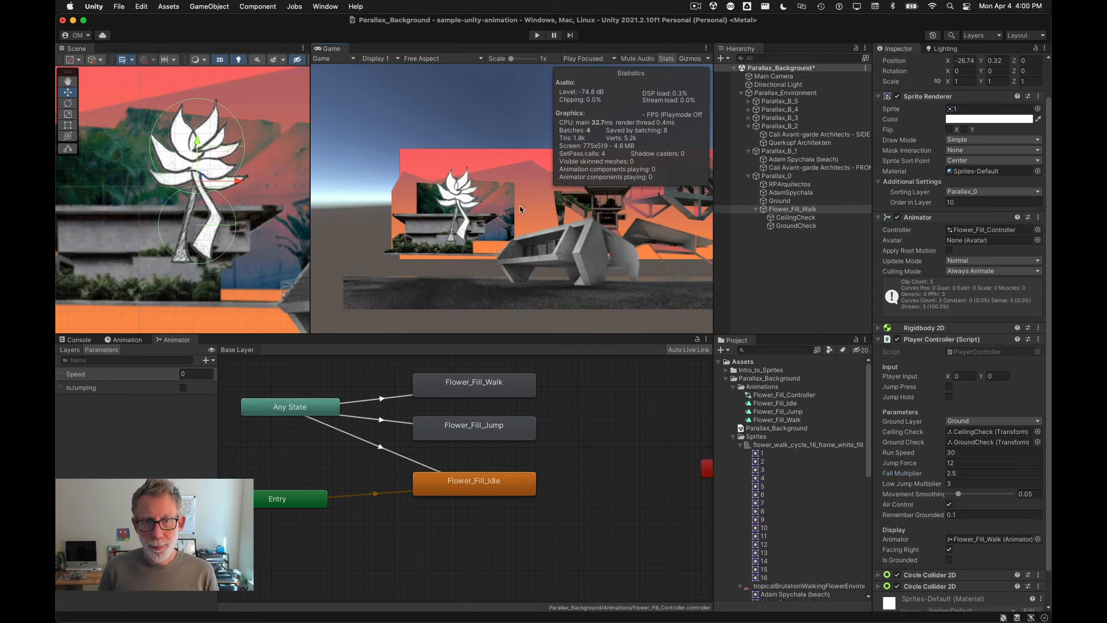
click(381, 421)
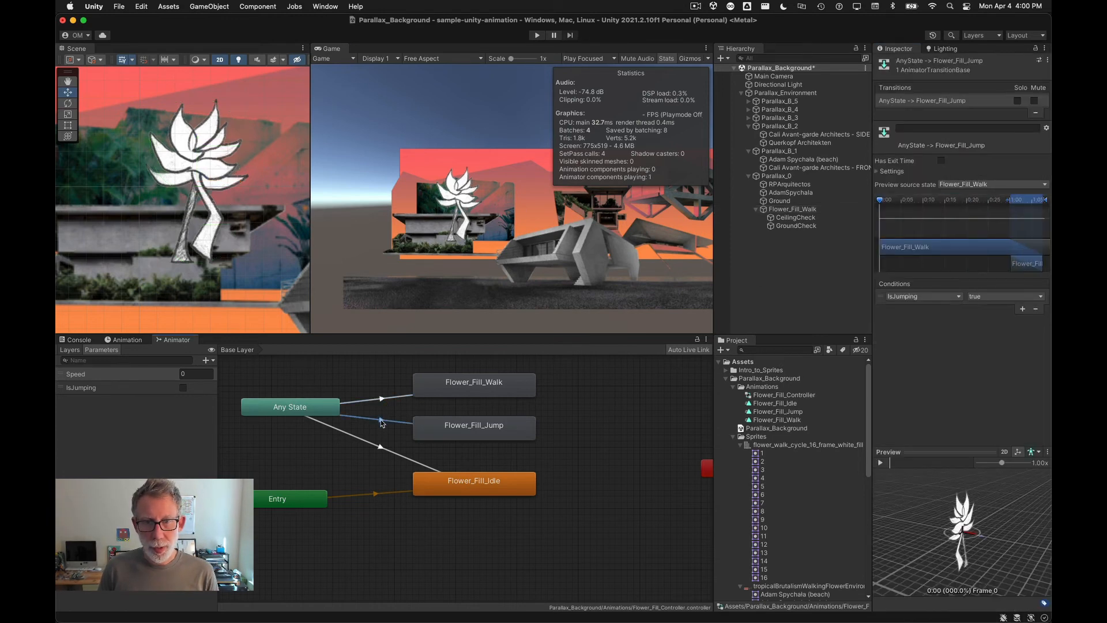
click(877, 172)
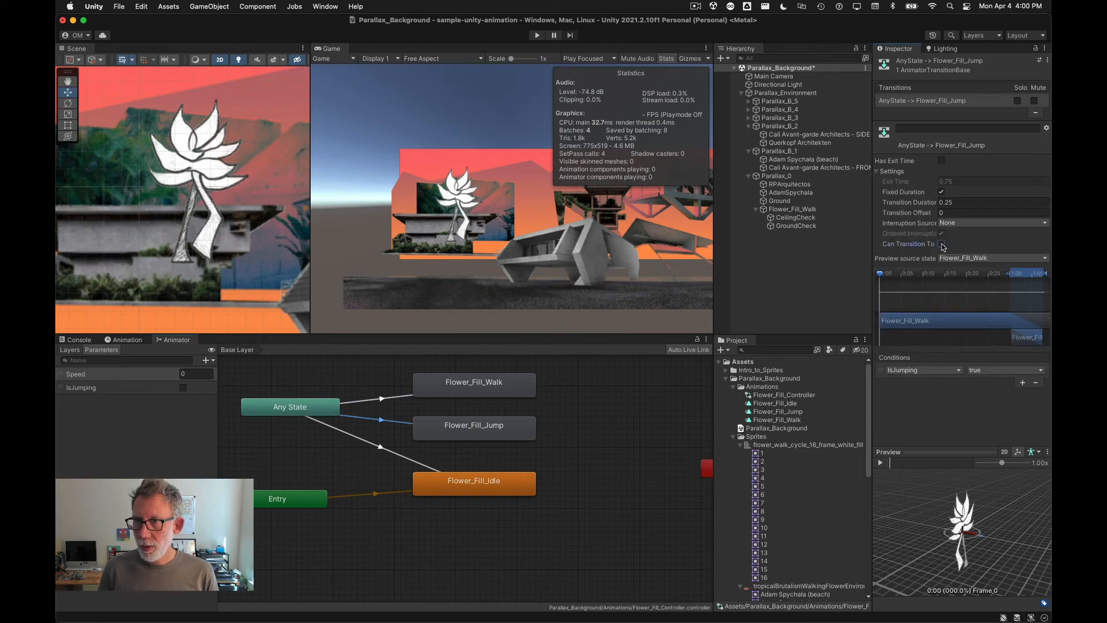
click(941, 203)
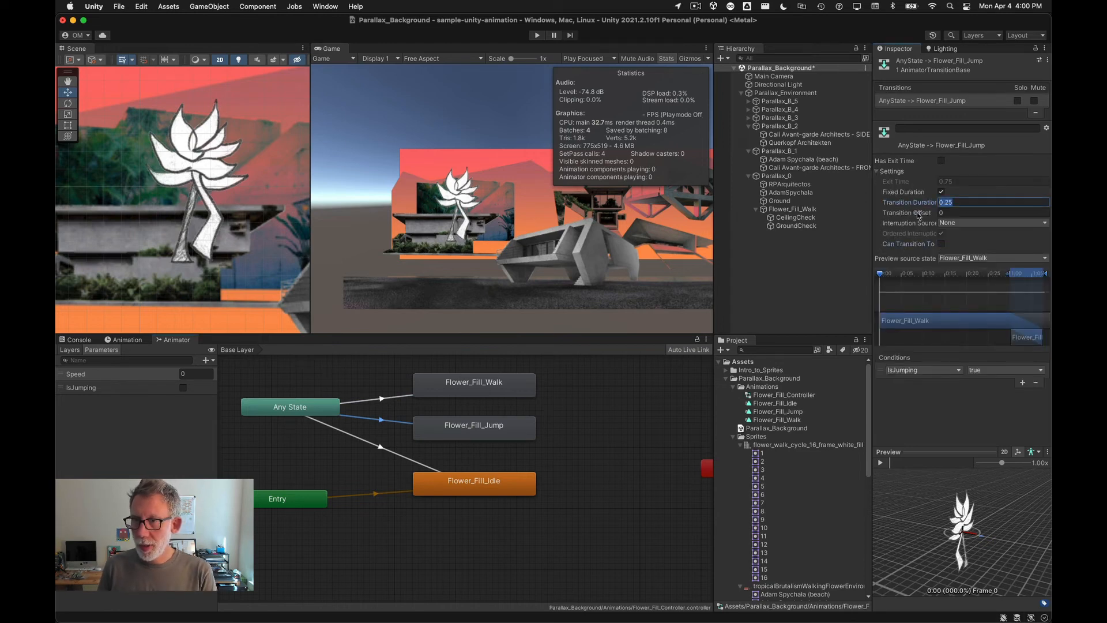
text(0)
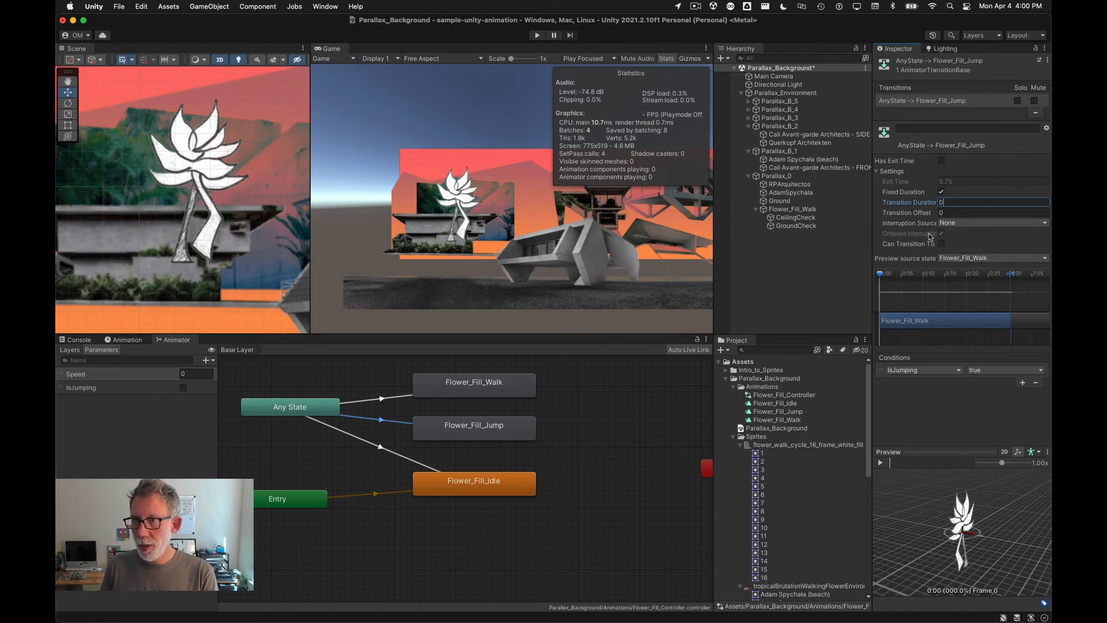
Step: Turn off Can Transition To Self on the Any State to Flower_Fill_Idle transition
click(941, 245)
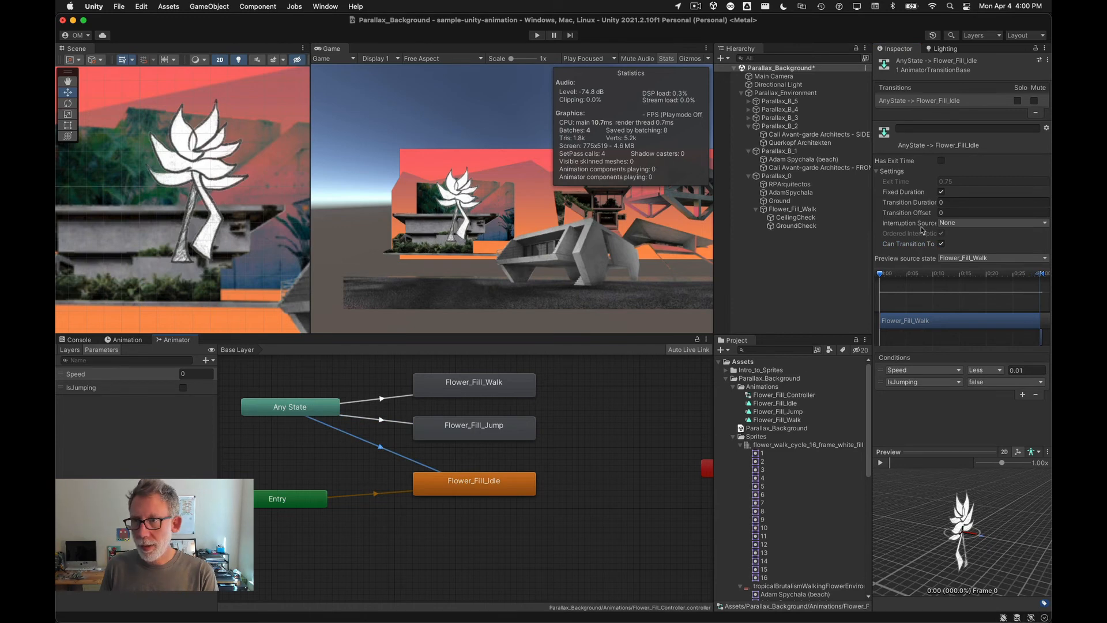
click(940, 244)
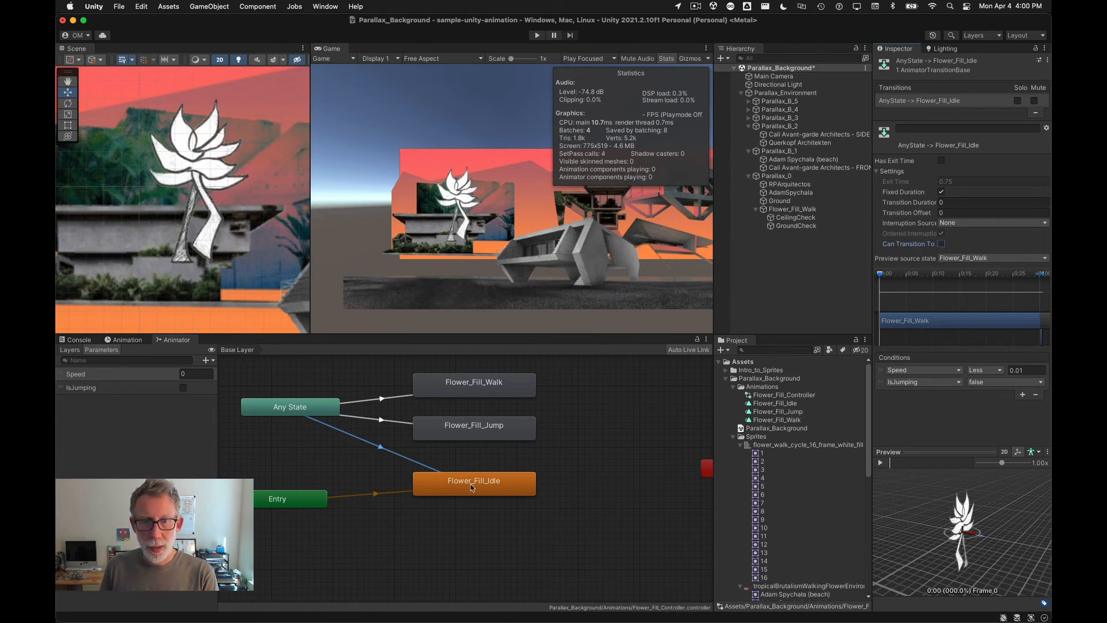
Step: Set the Any State to Flower_Fill_Walk transition's duration to 0 and its exit time to 1
click(383, 399)
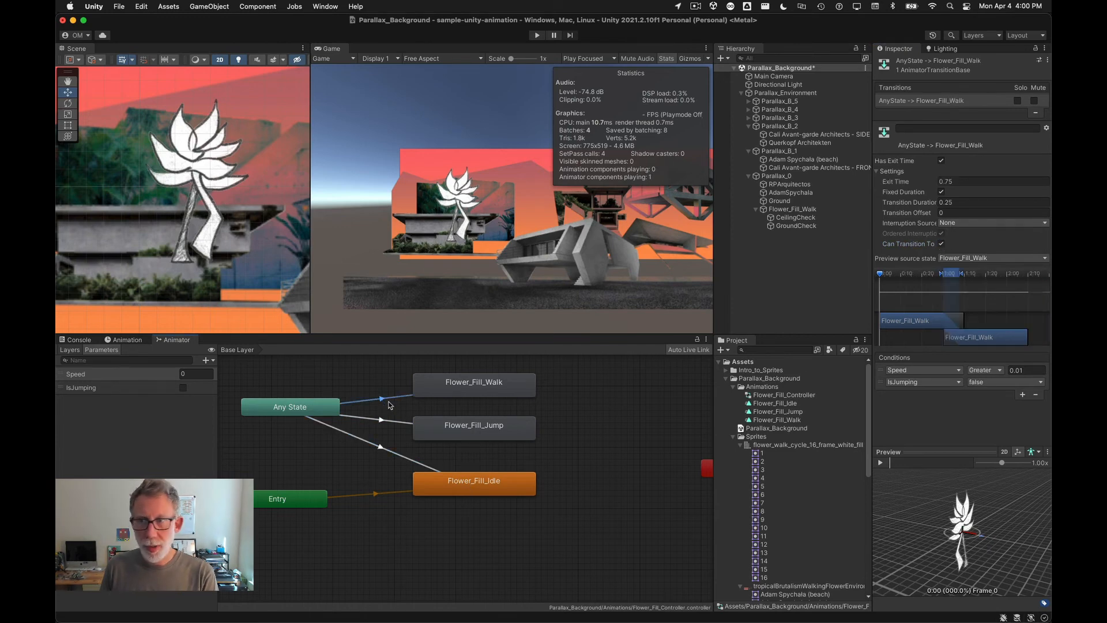
click(911, 201)
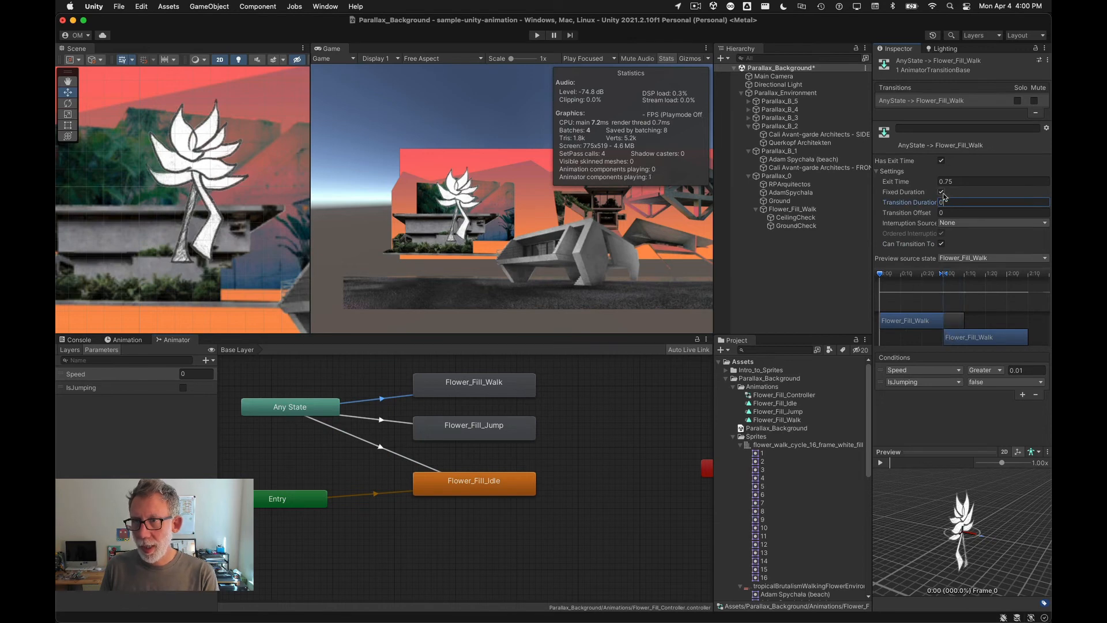
click(922, 183)
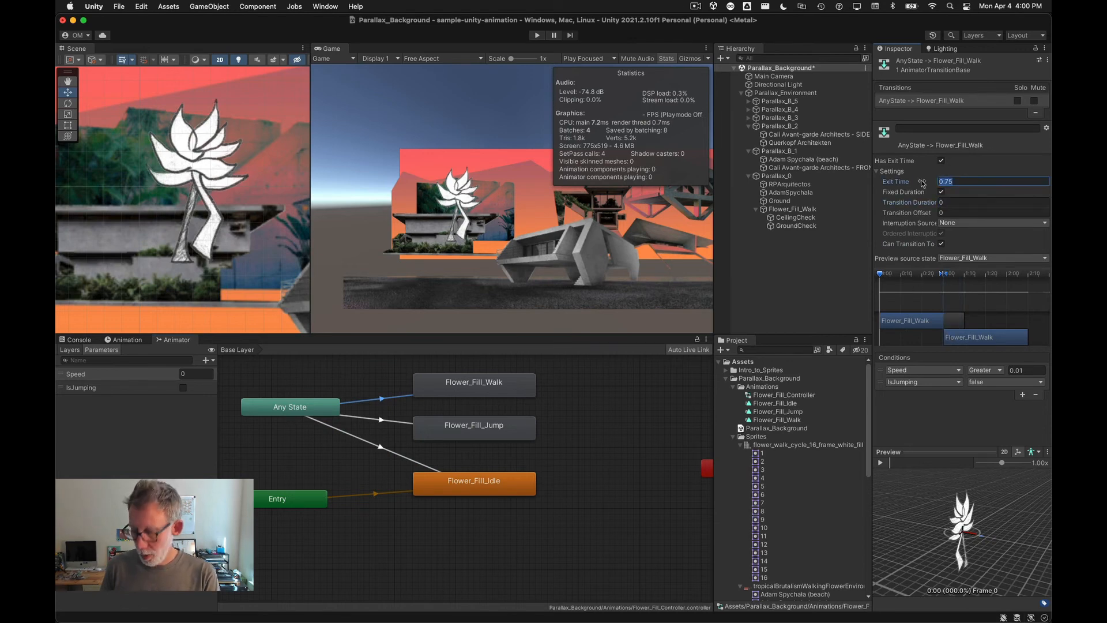
text(1)
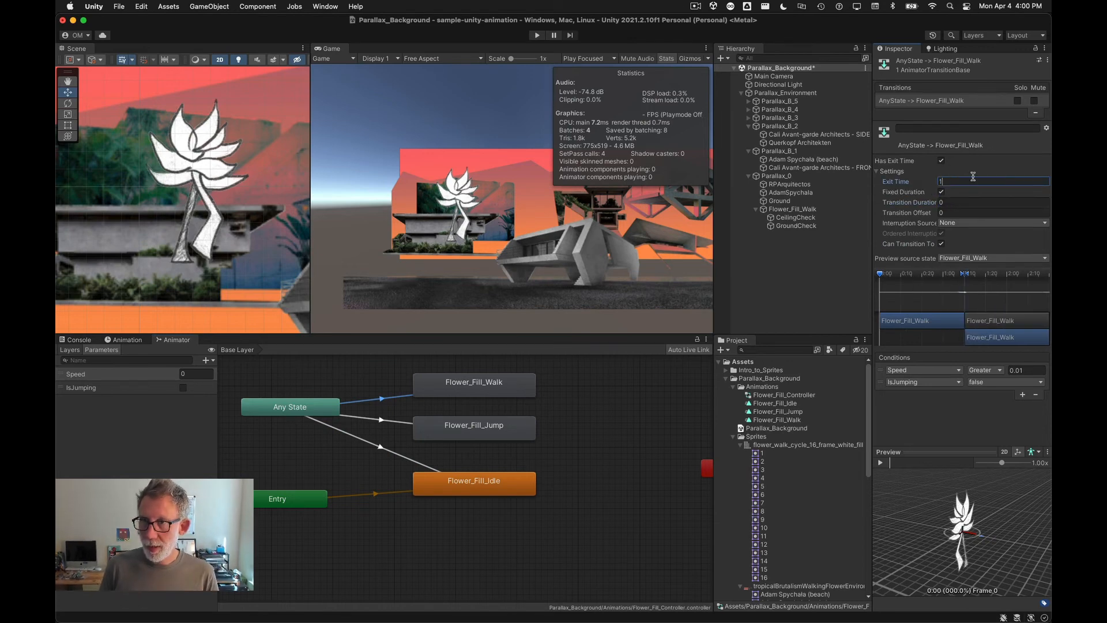
click(576, 407)
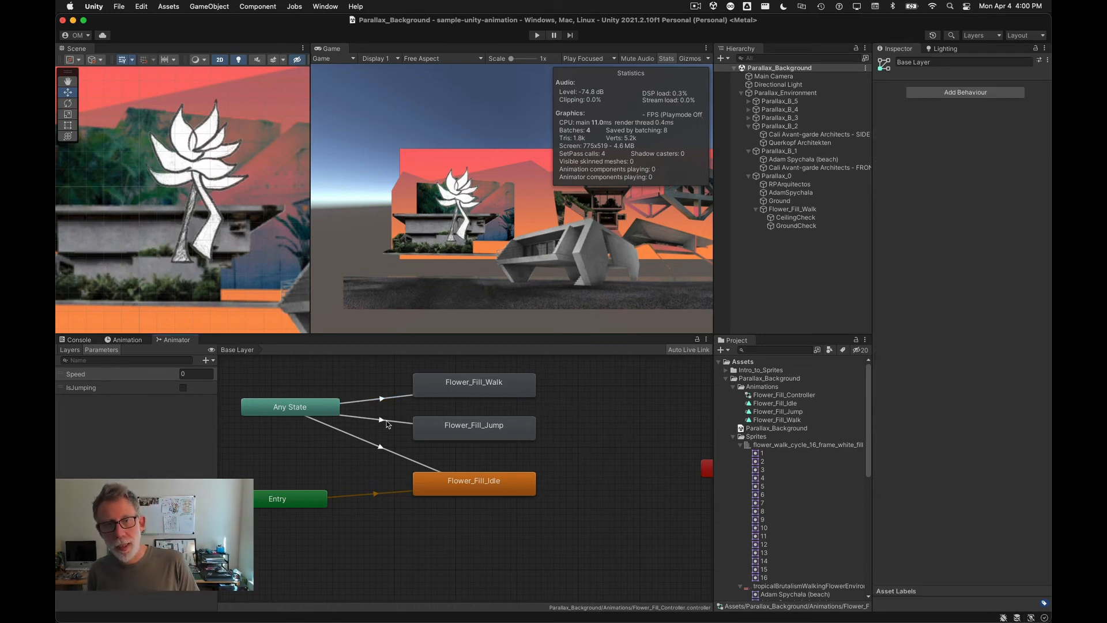
click(382, 400)
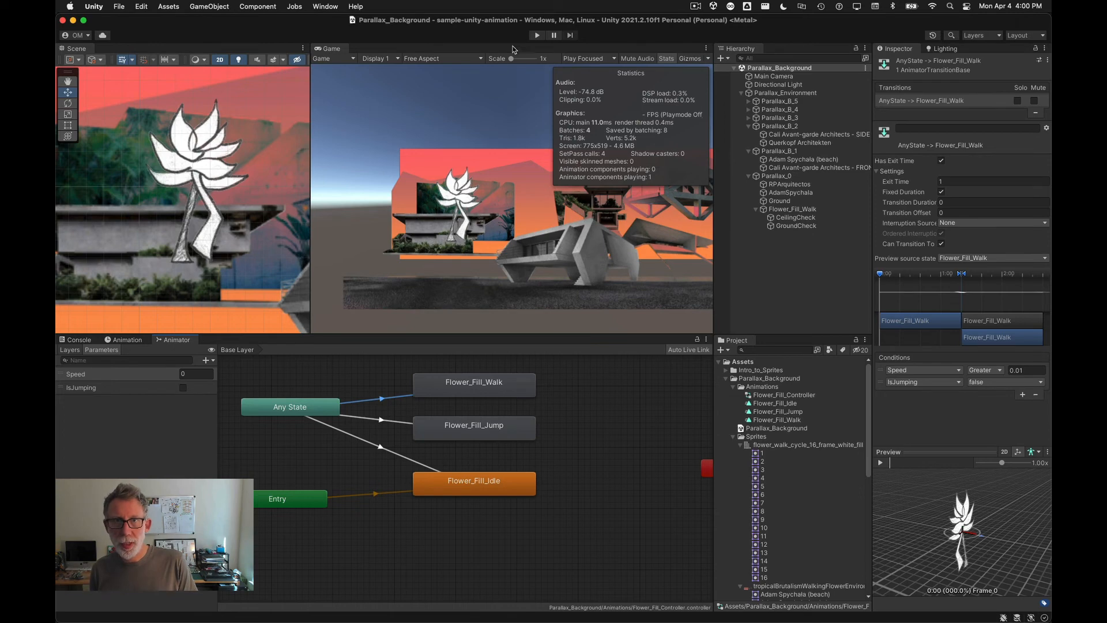
Step: Play the scene with the statistics overlay hidden and test walking left and right and jumping
click(536, 35)
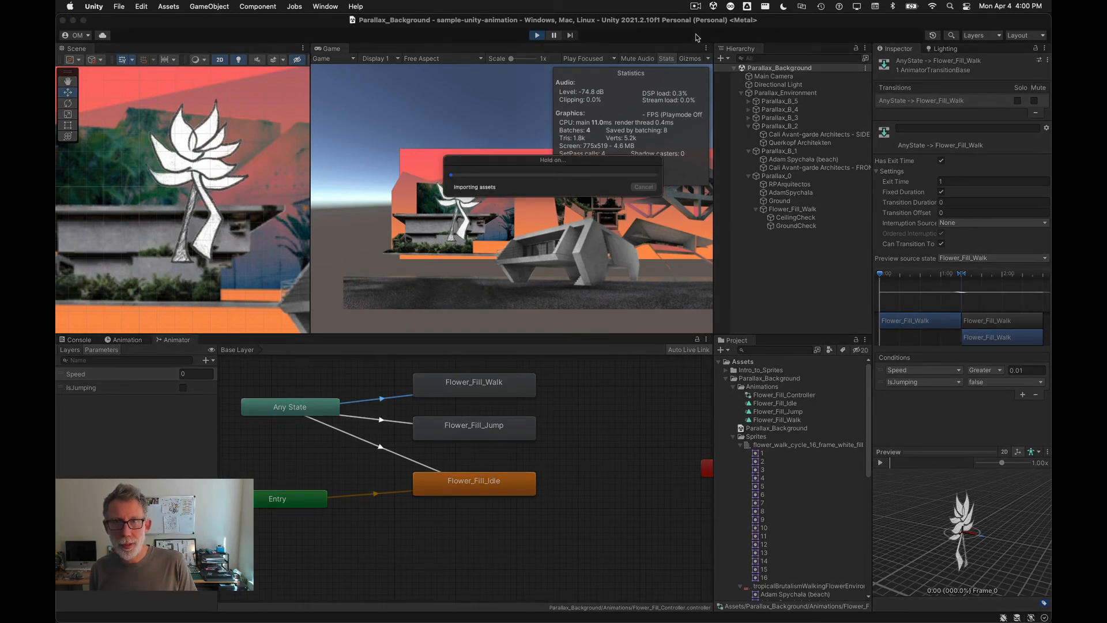
click(666, 59)
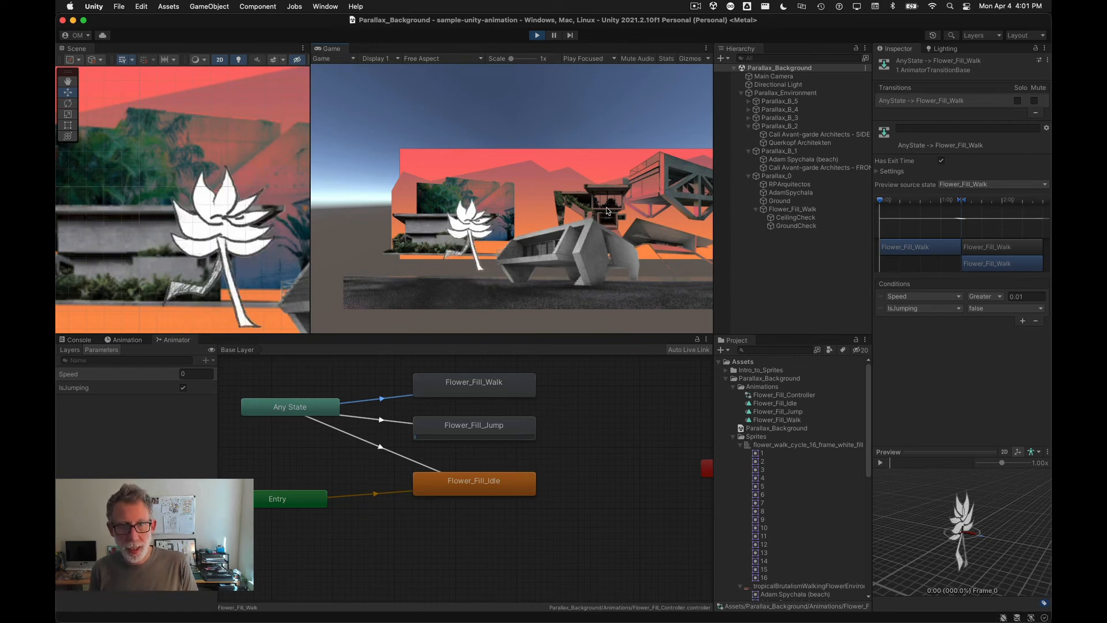
key(space)
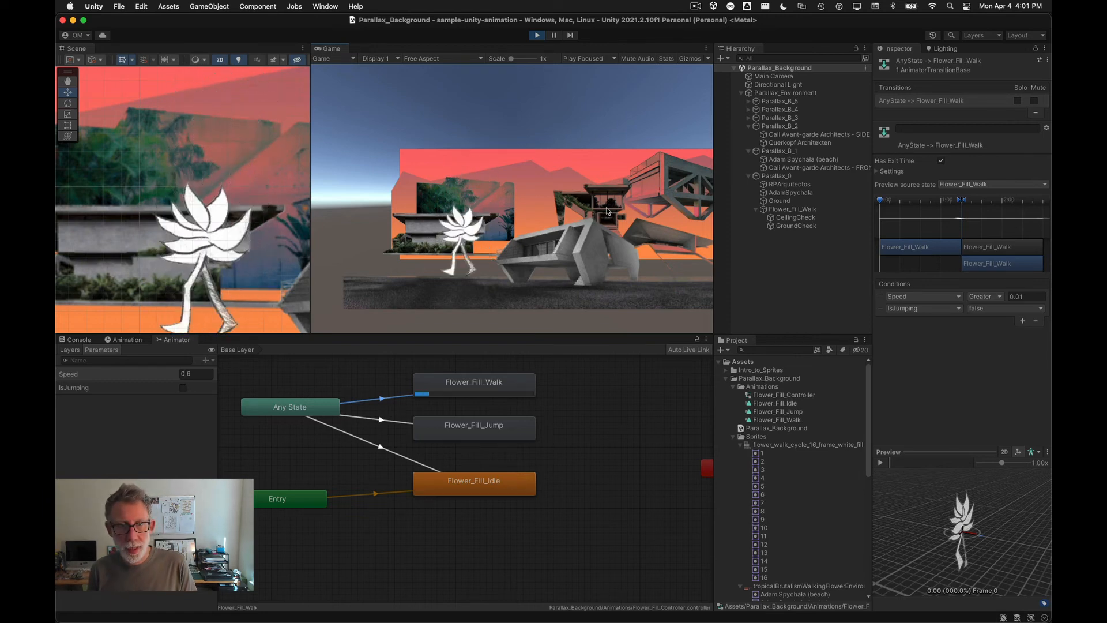
key(Left)
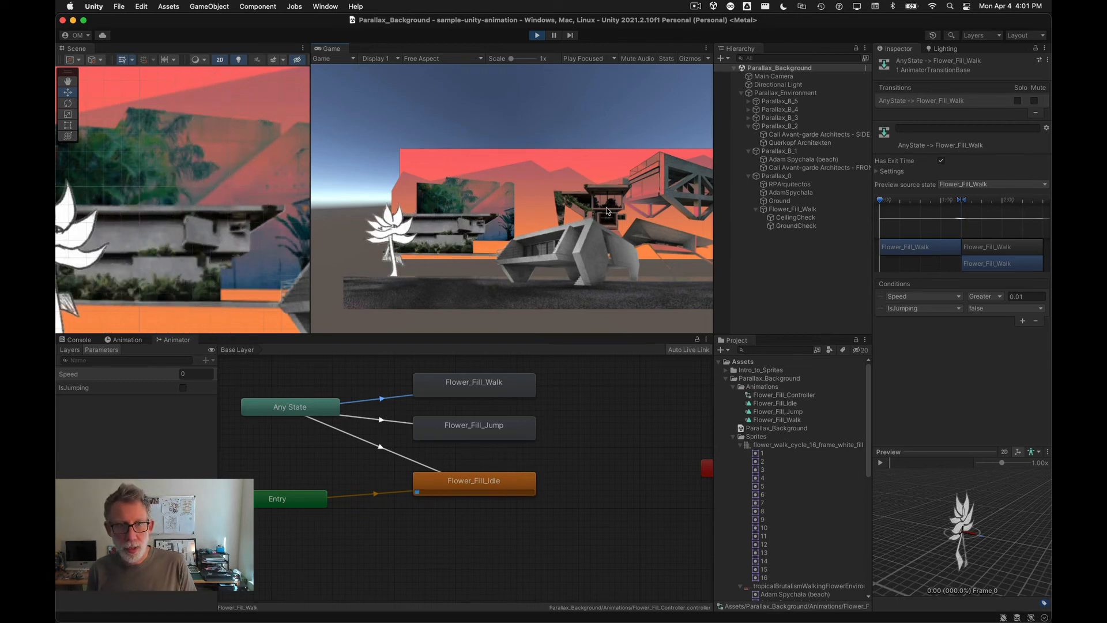
key(Right)
key(space)
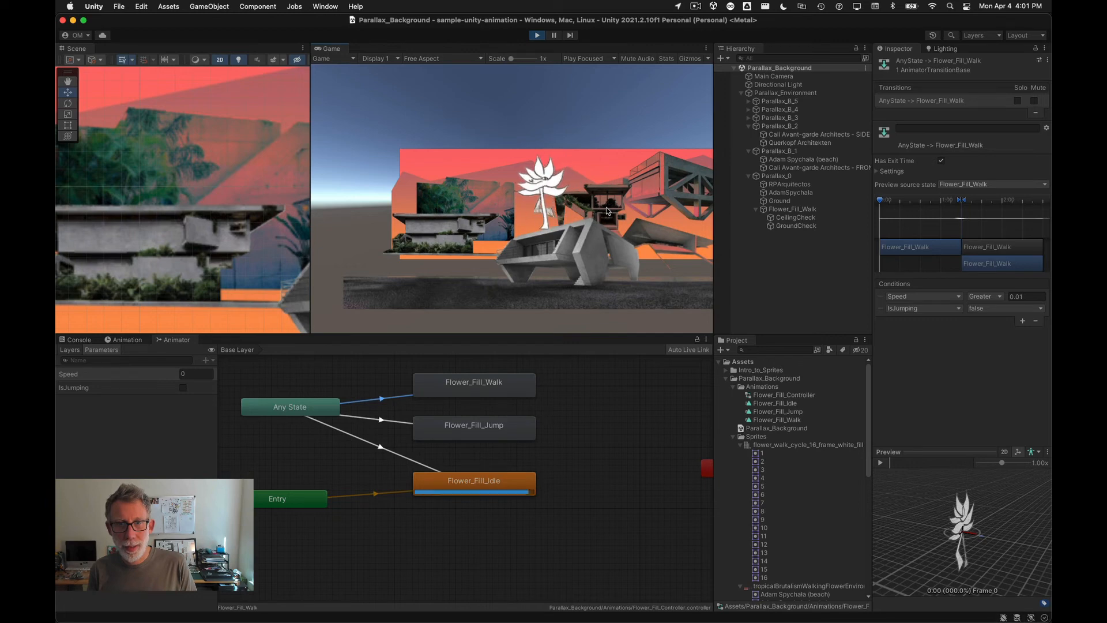
key(Right)
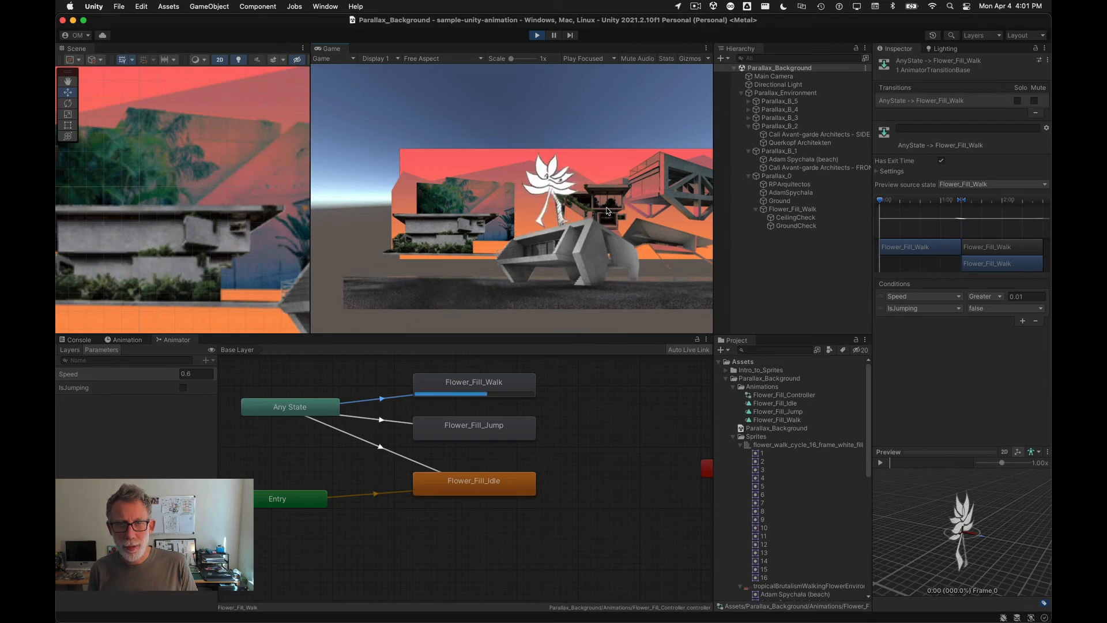
key(space)
key(Left)
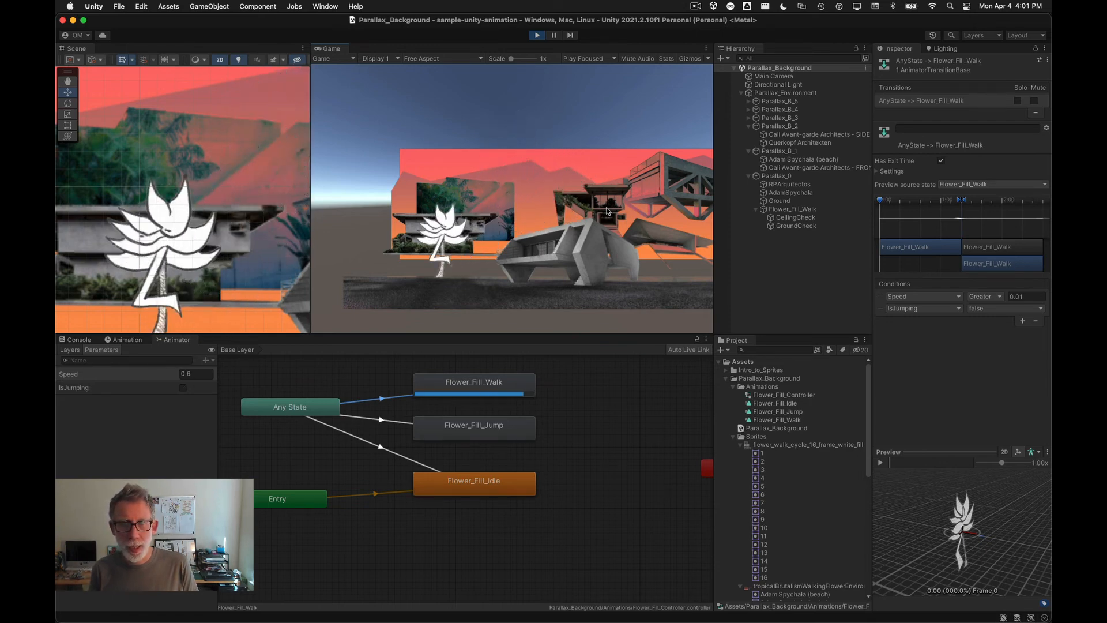
key(space)
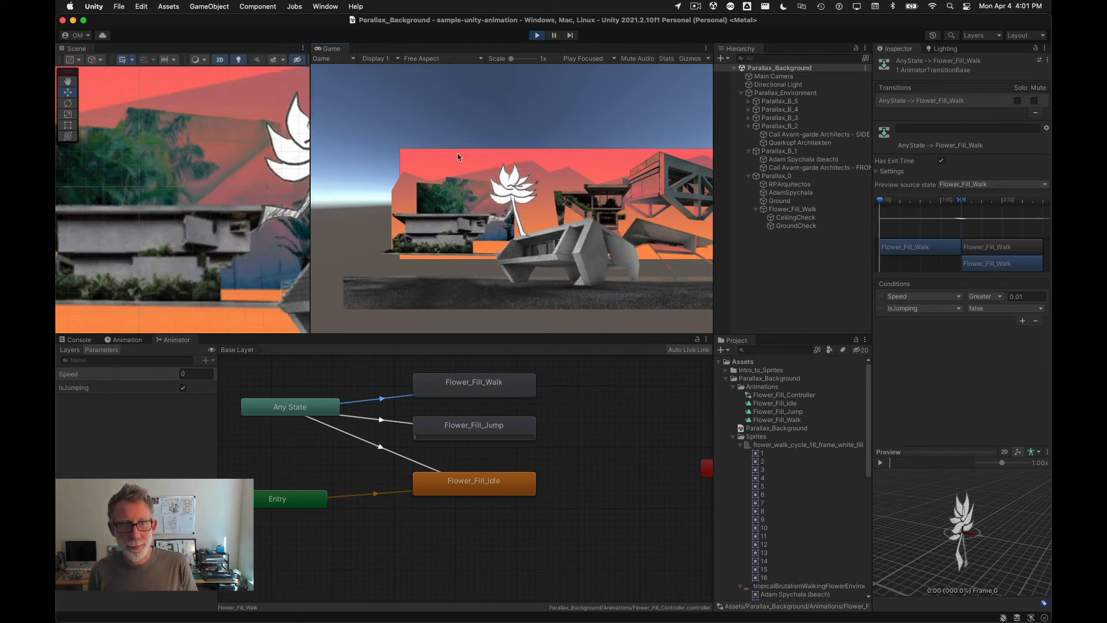
Step: Inspect the player, background sprites, ground objects and GroundCheck in the hierarchy during play, then stop playback
middle_drag(244, 255, 122, 239)
scroll(169, 222, up, 3)
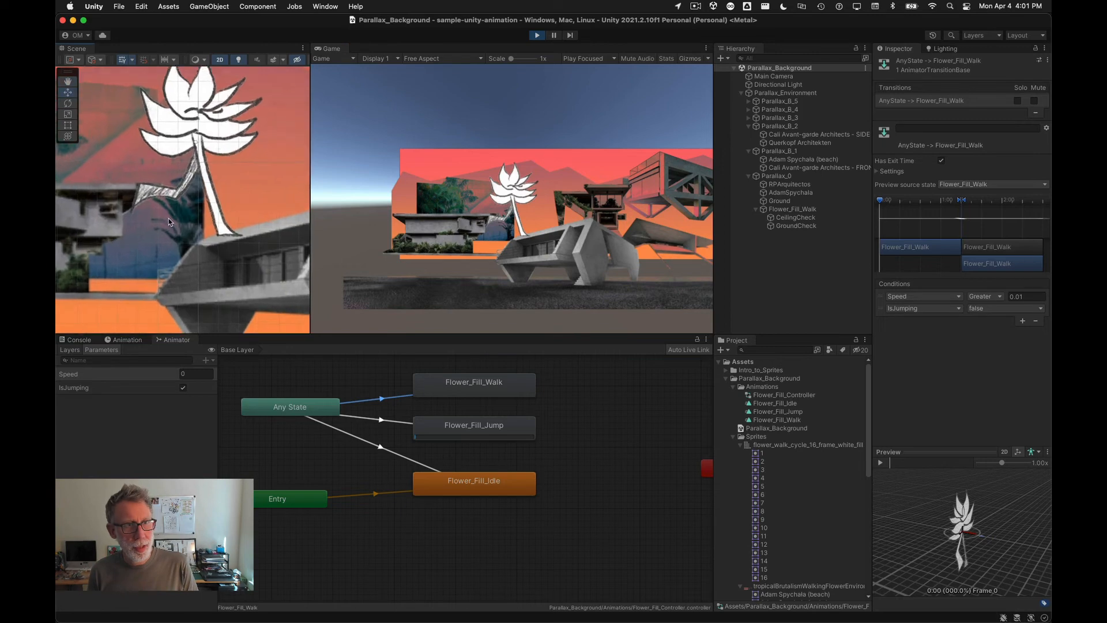
click(805, 210)
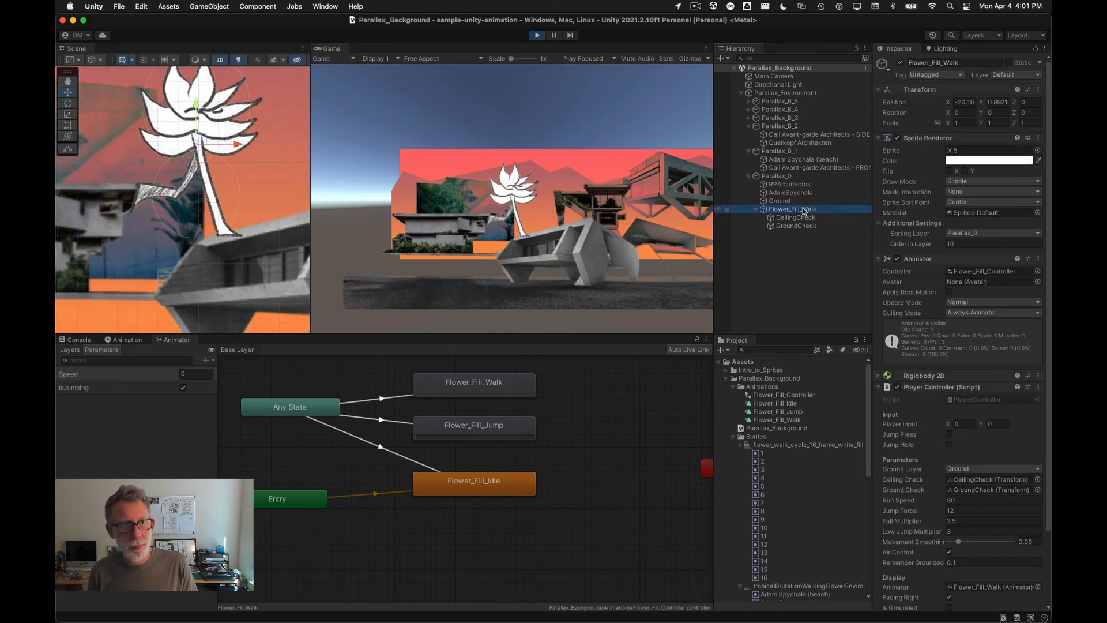
scroll(207, 248, up, 4)
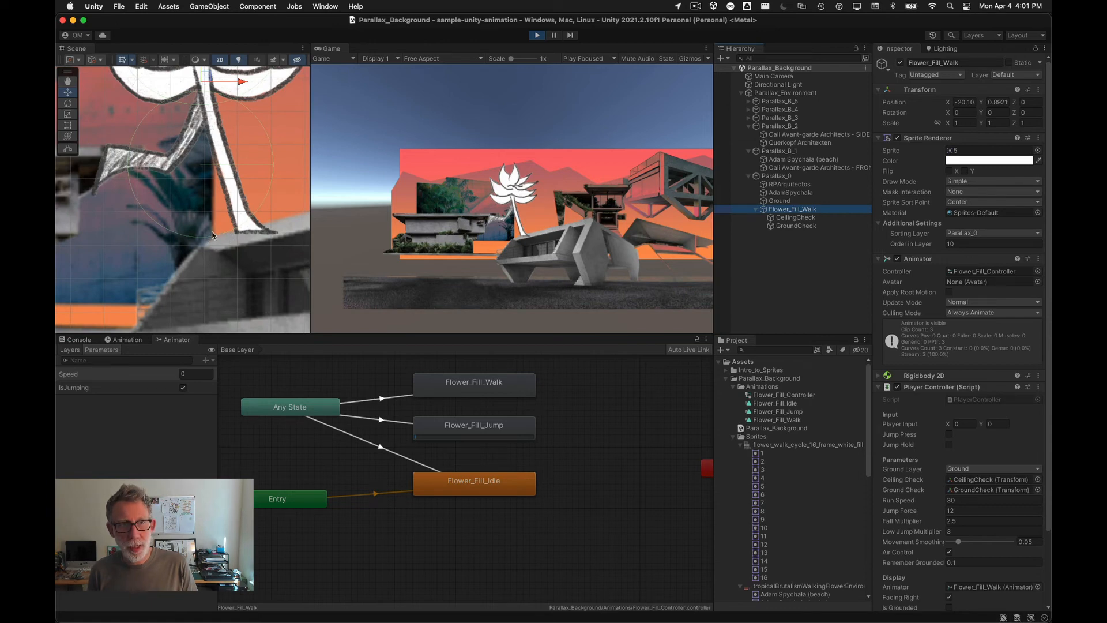
click(785, 168)
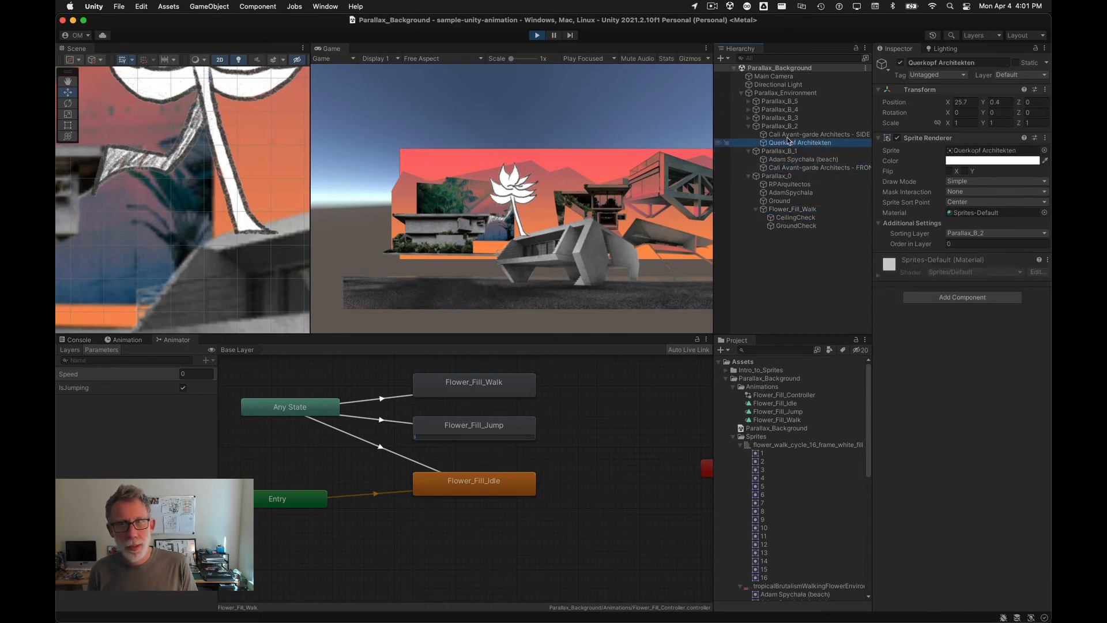
click(787, 136)
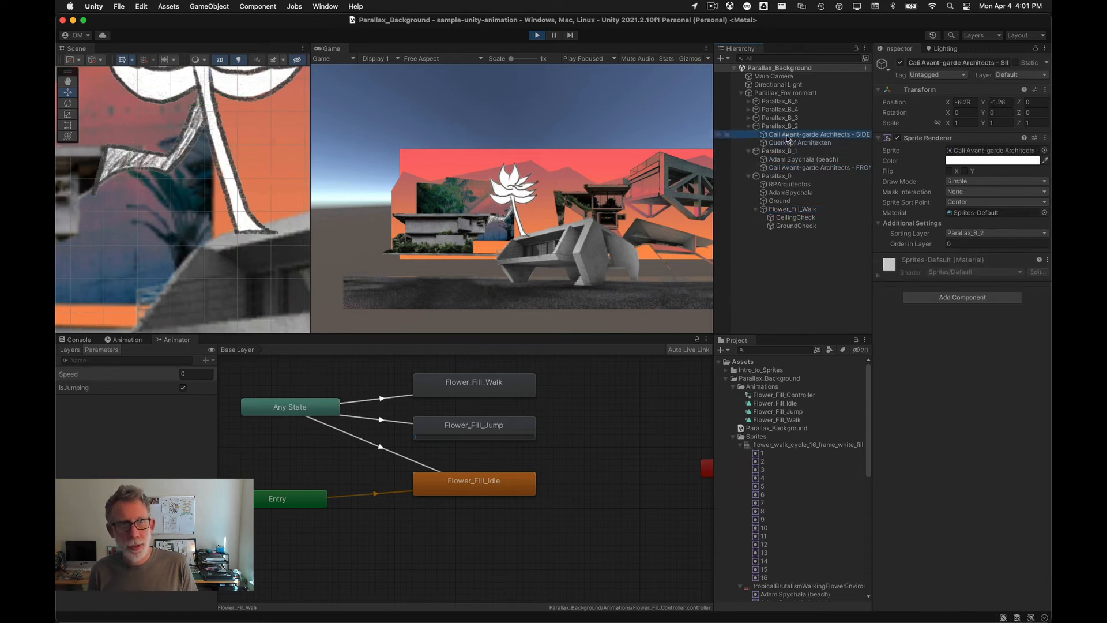
click(749, 118)
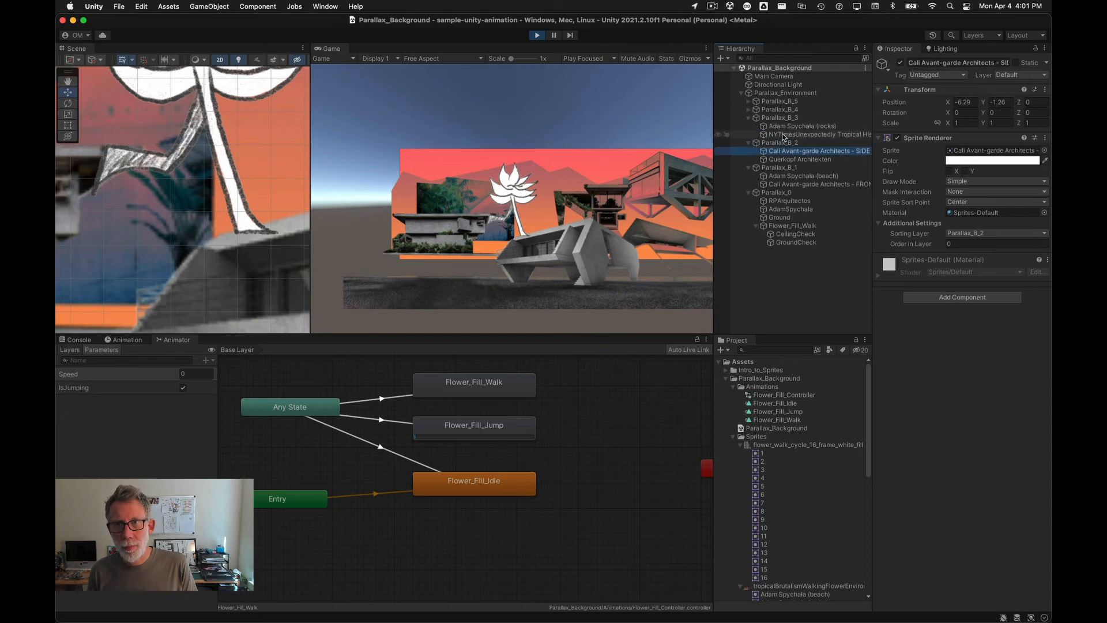
click(789, 209)
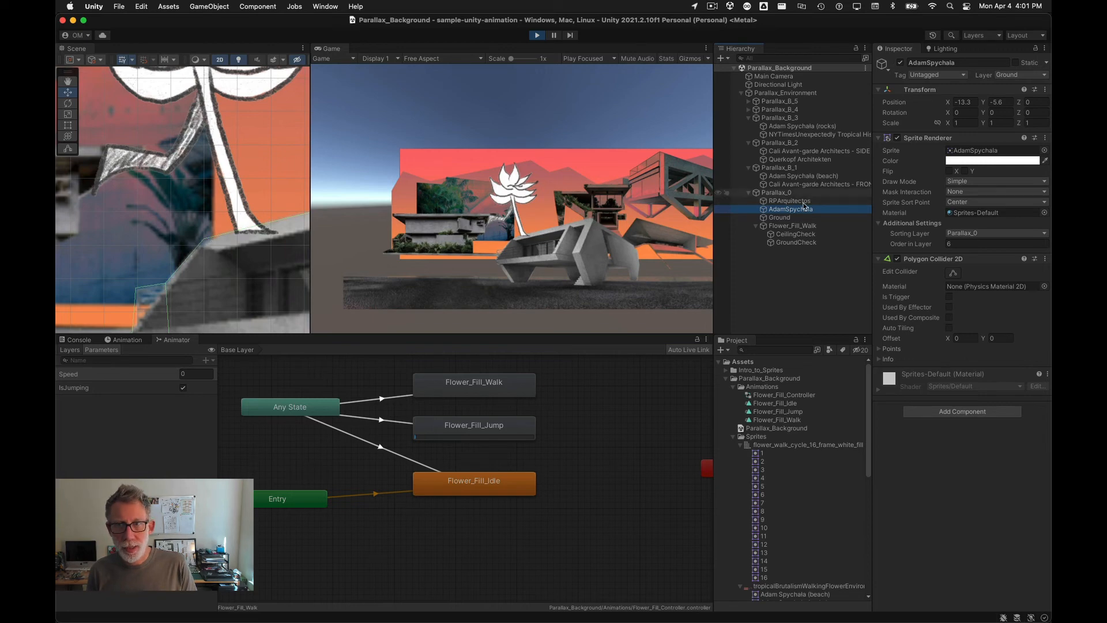
click(791, 226)
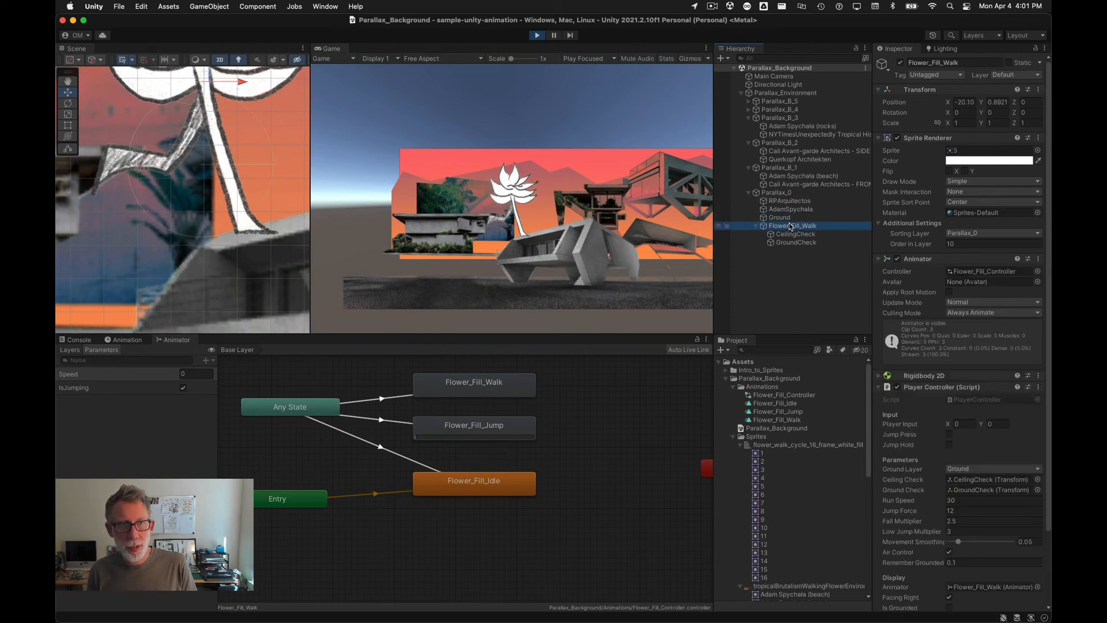
click(792, 210)
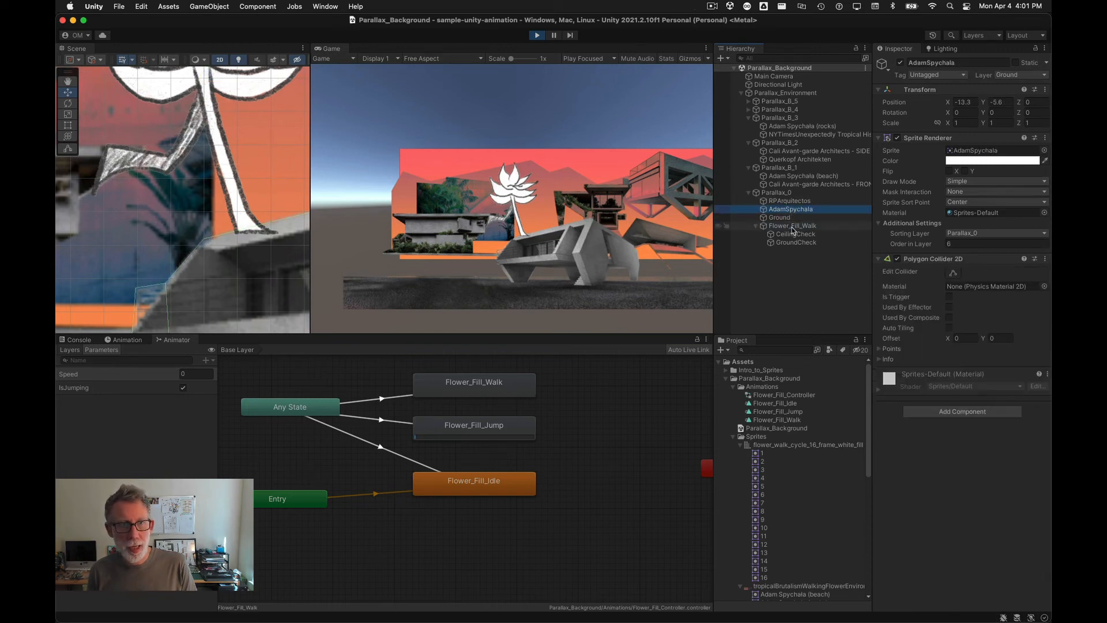
click(793, 228)
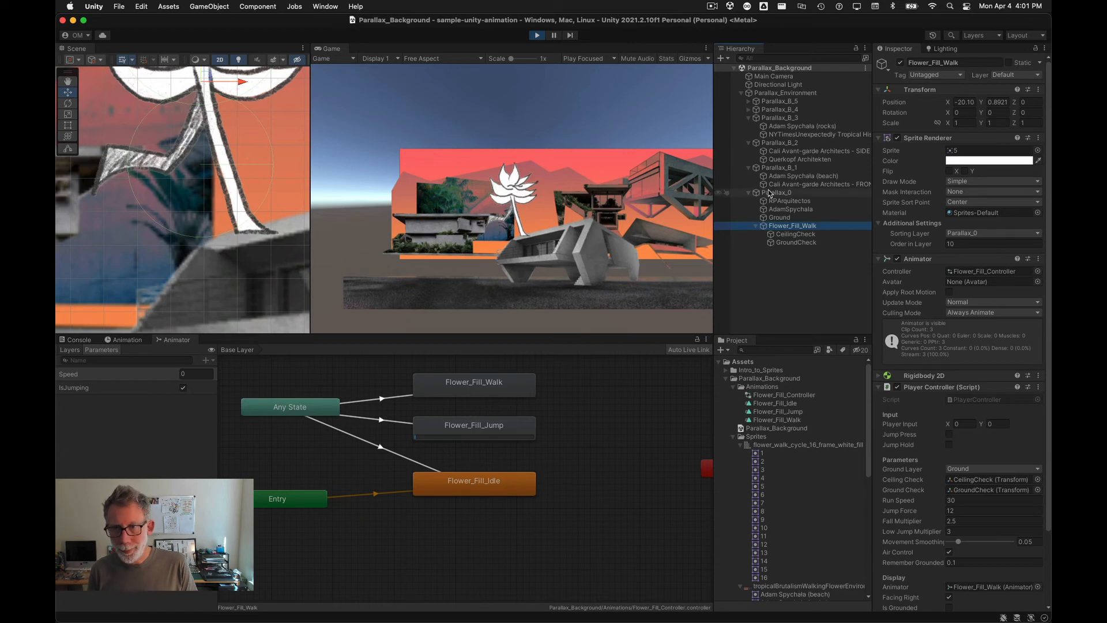
click(796, 242)
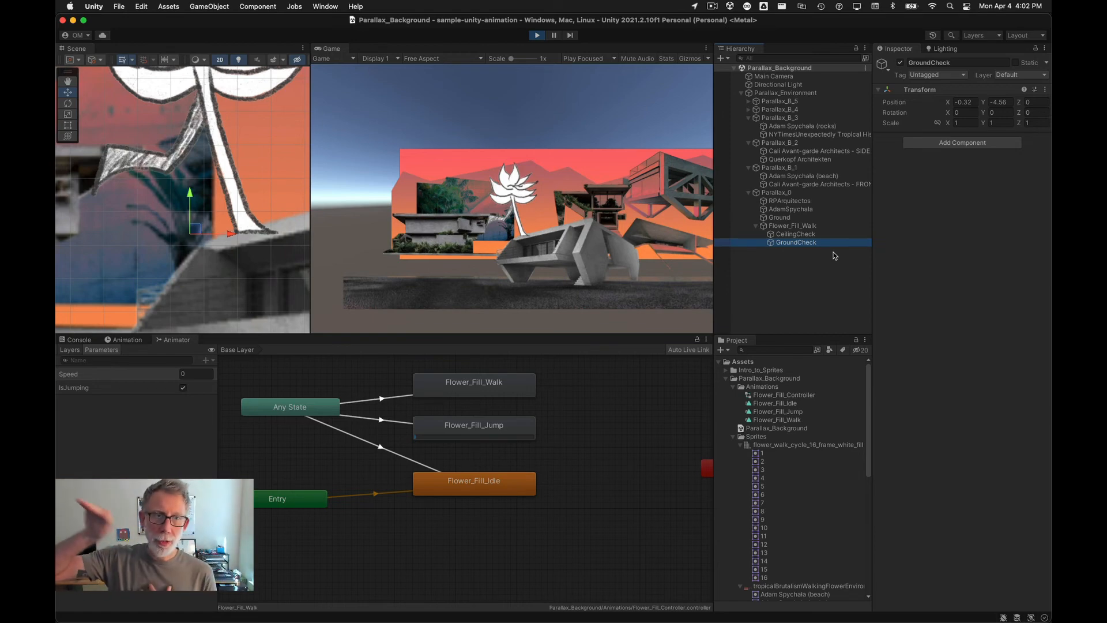
click(536, 36)
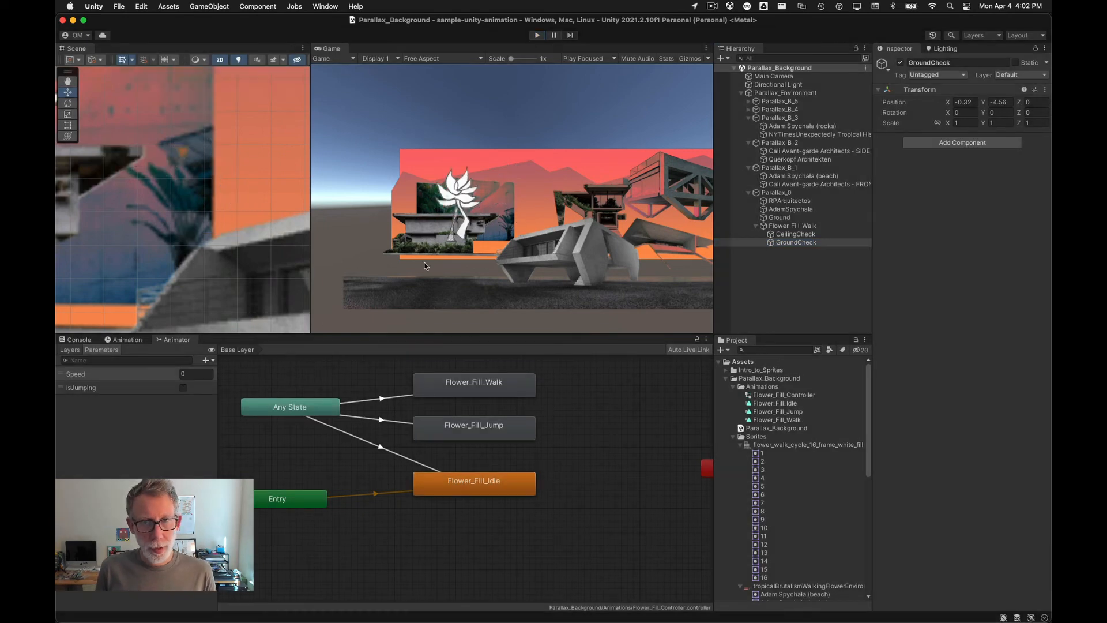
Step: Move the flower's GroundCheck point slightly lower, to about Y -4.87
click(771, 244)
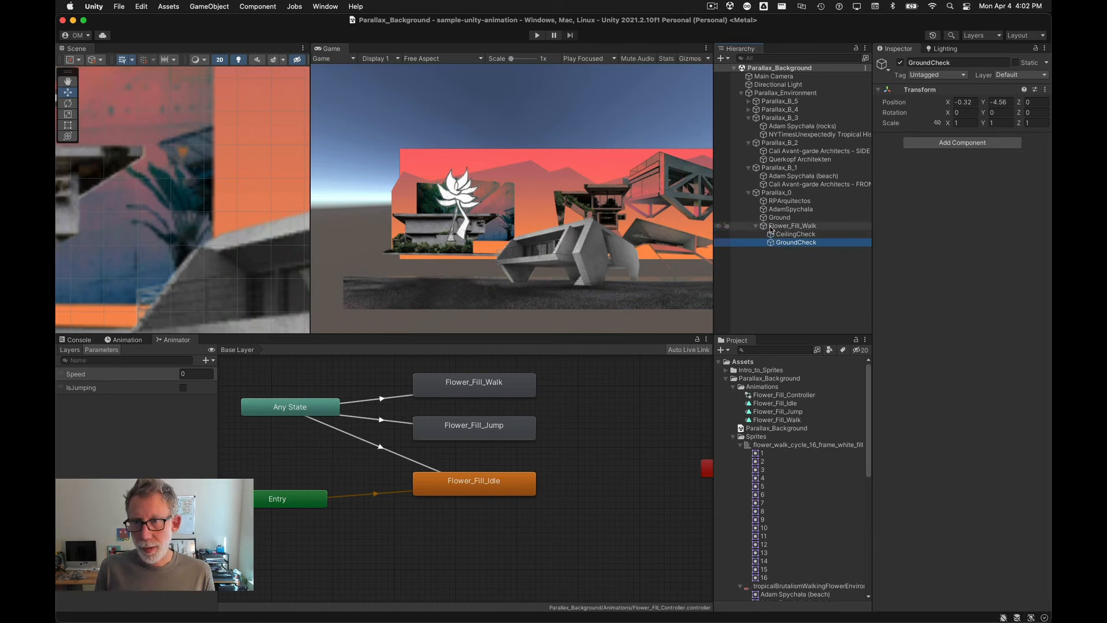
double_click(793, 226)
click(771, 243)
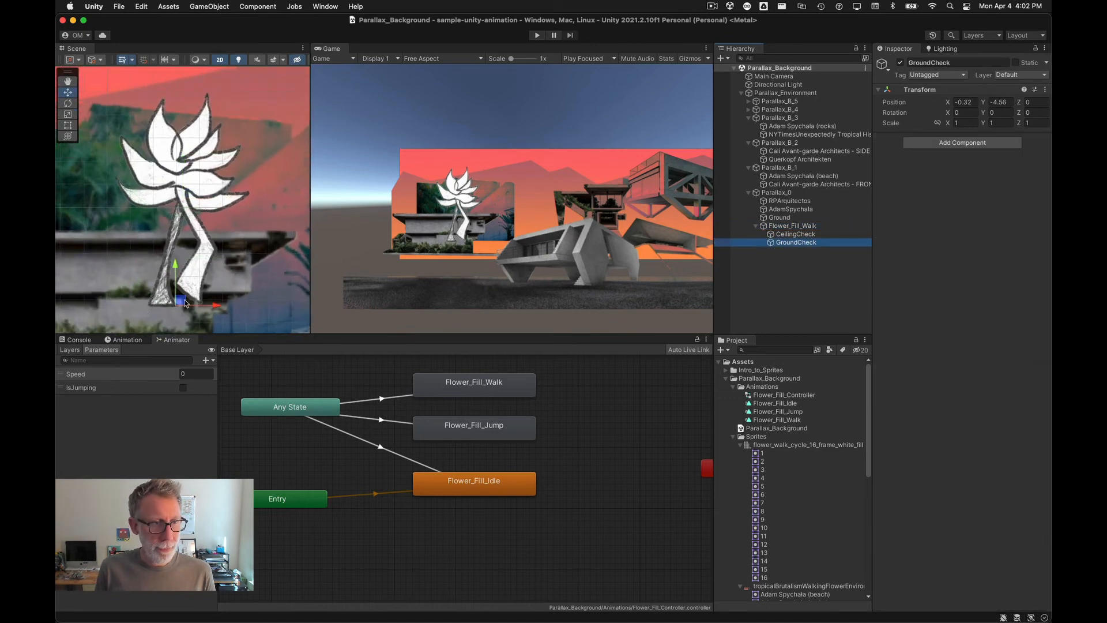
drag(183, 304, 187, 312)
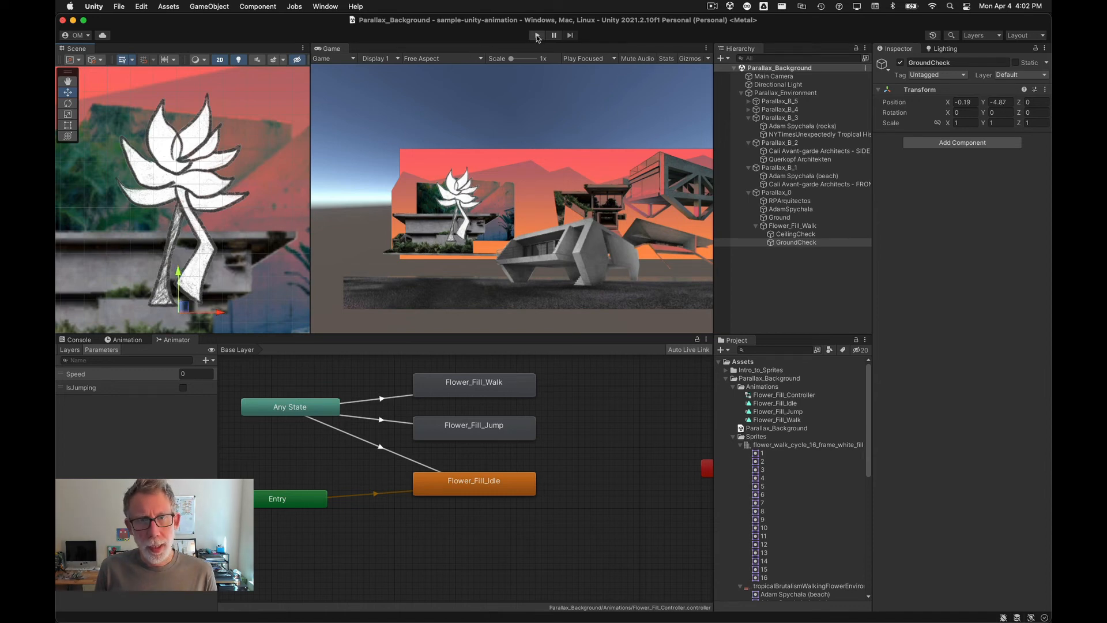
Step: Play the scene briefly to test the player, then stop playback
click(536, 36)
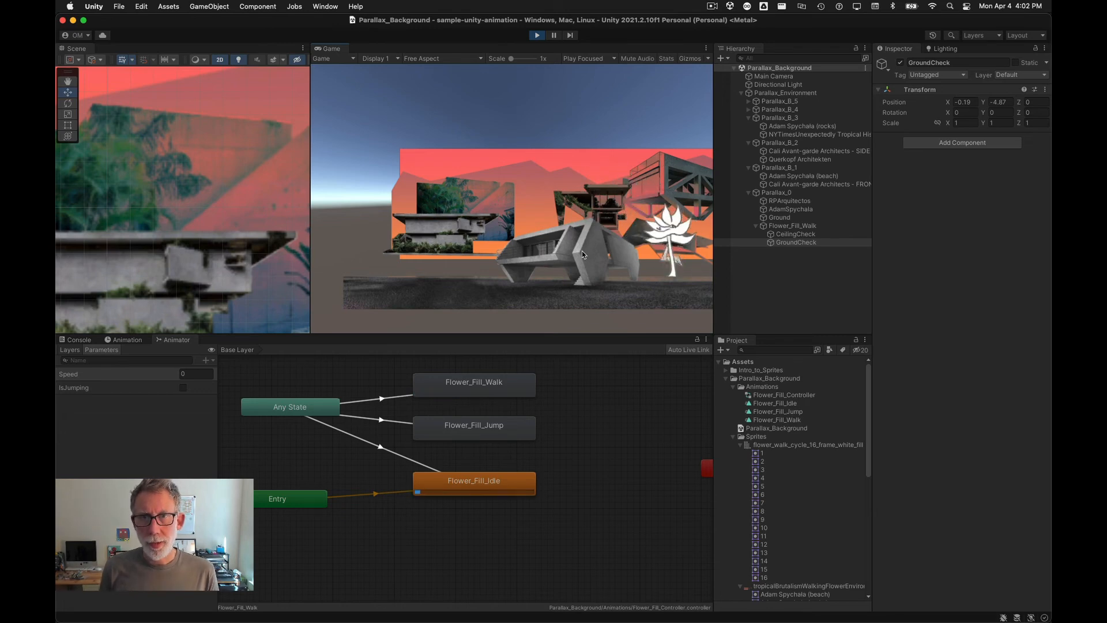
click(537, 35)
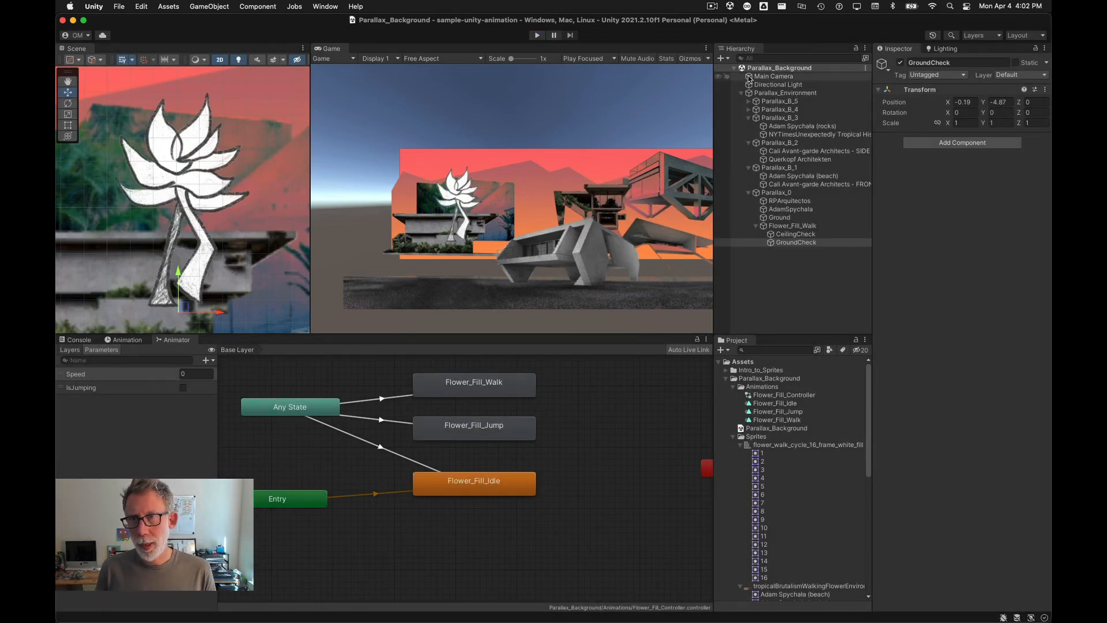
click(778, 280)
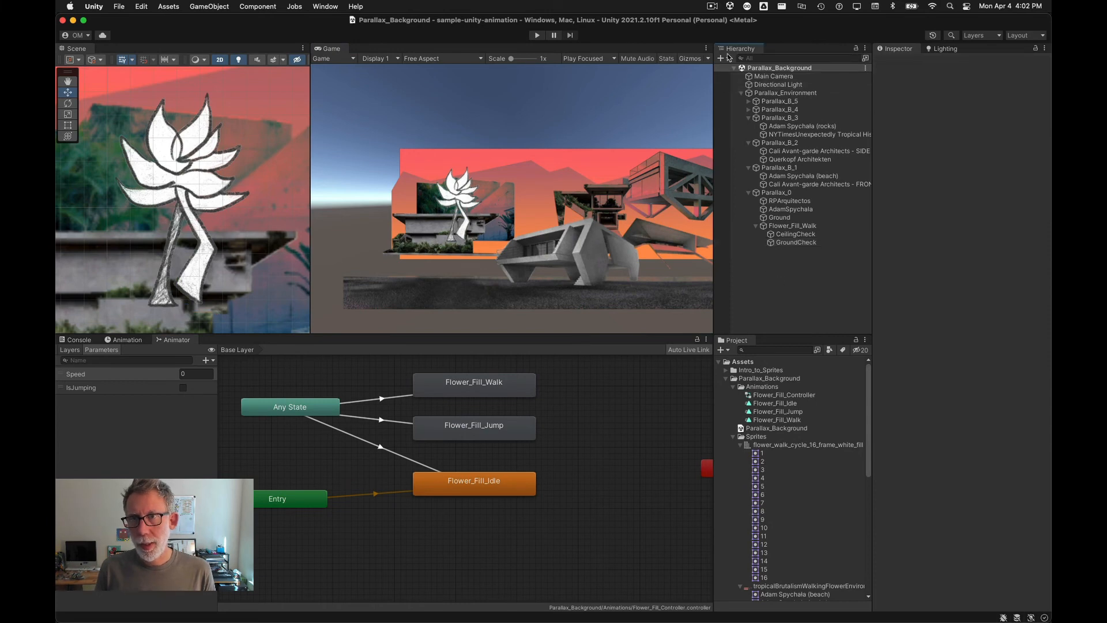
click(712, 7)
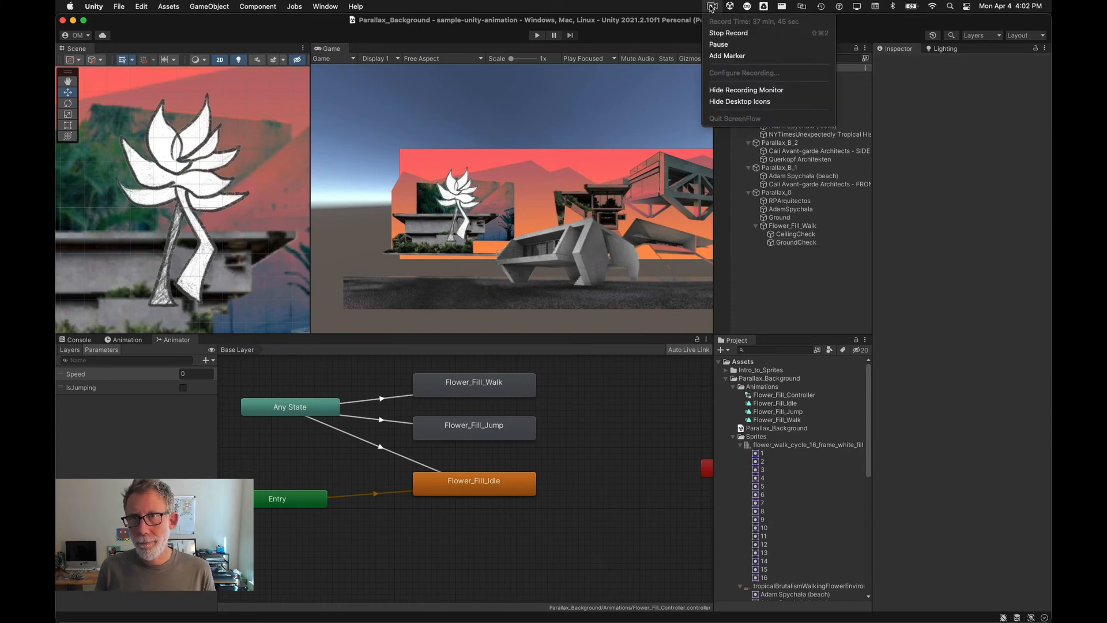
click(719, 45)
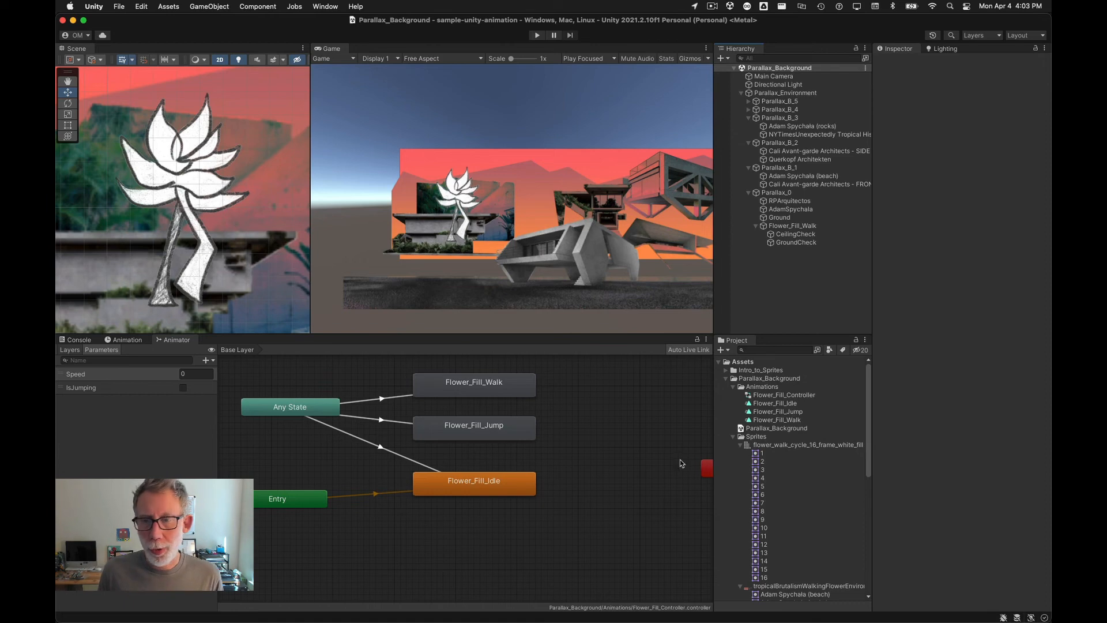
Step: Add a Cinemachine Virtual Camera to the scene and move it up to sit just below the Main Camera in the hierarchy
click(729, 58)
mouse_move(760, 175)
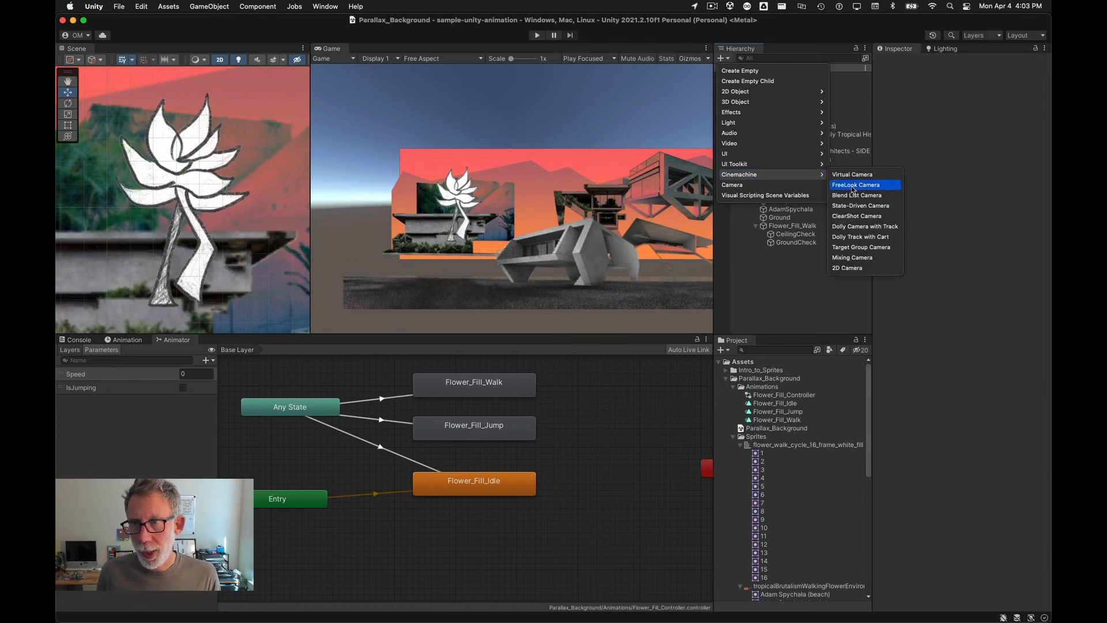
click(870, 179)
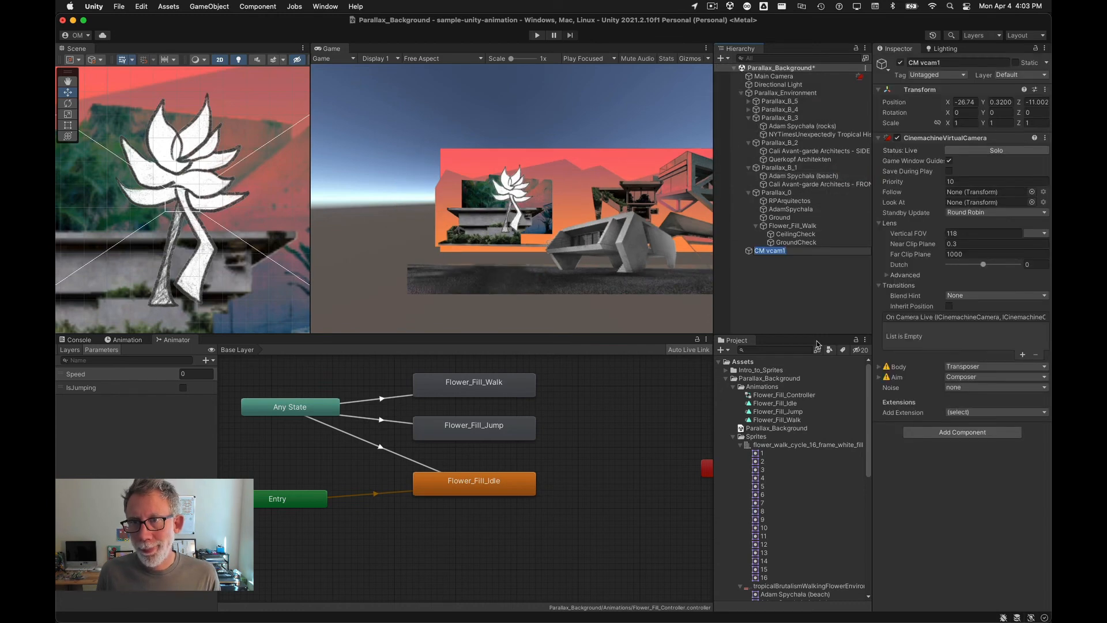
click(751, 252)
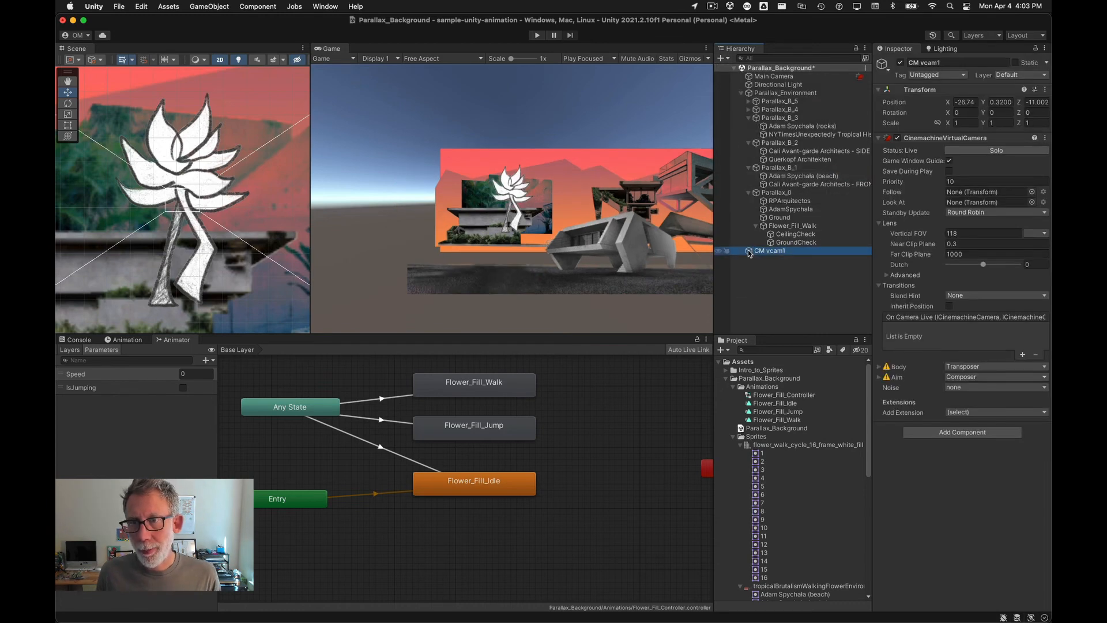
drag(750, 253, 750, 83)
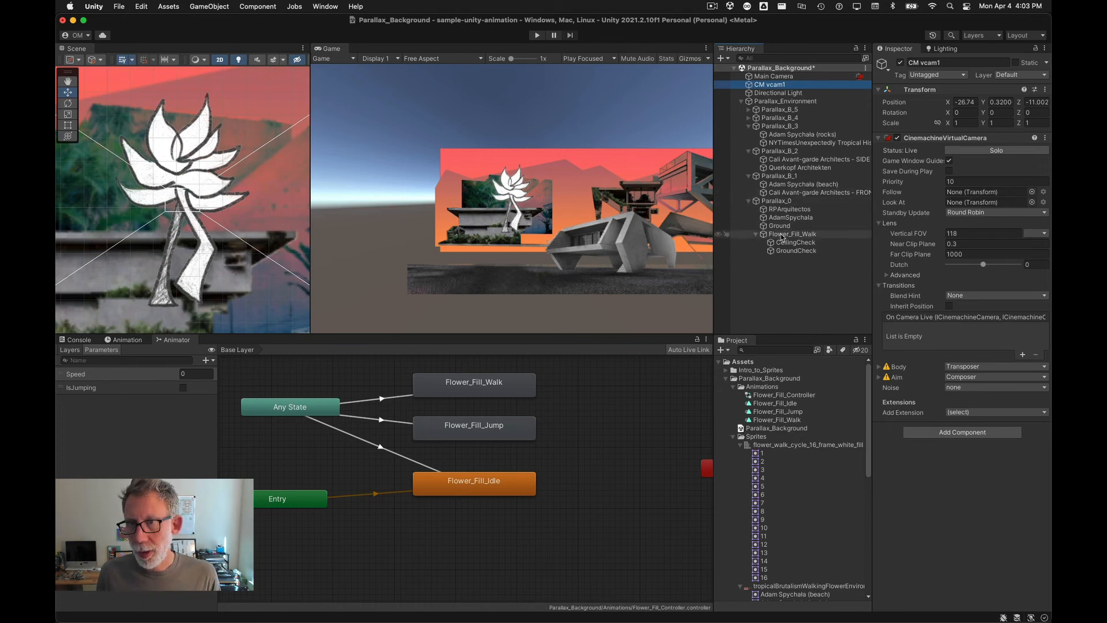
Step: Assign Flower_Fill_Walk as the virtual camera's Follow and Look At targets, and save the scene
drag(782, 237, 977, 194)
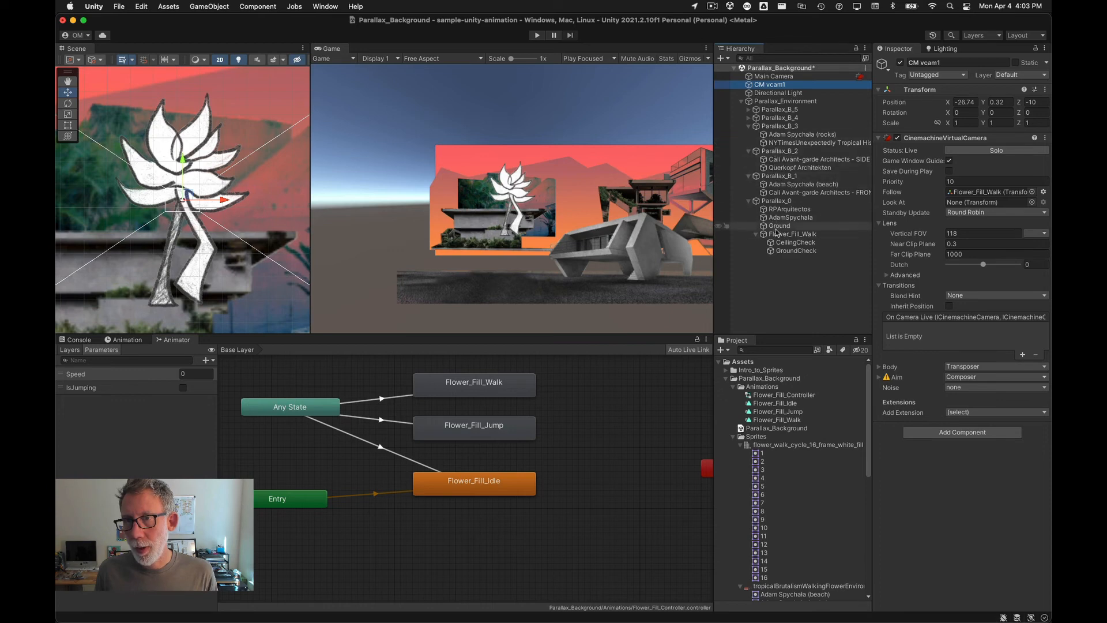
drag(786, 234, 992, 203)
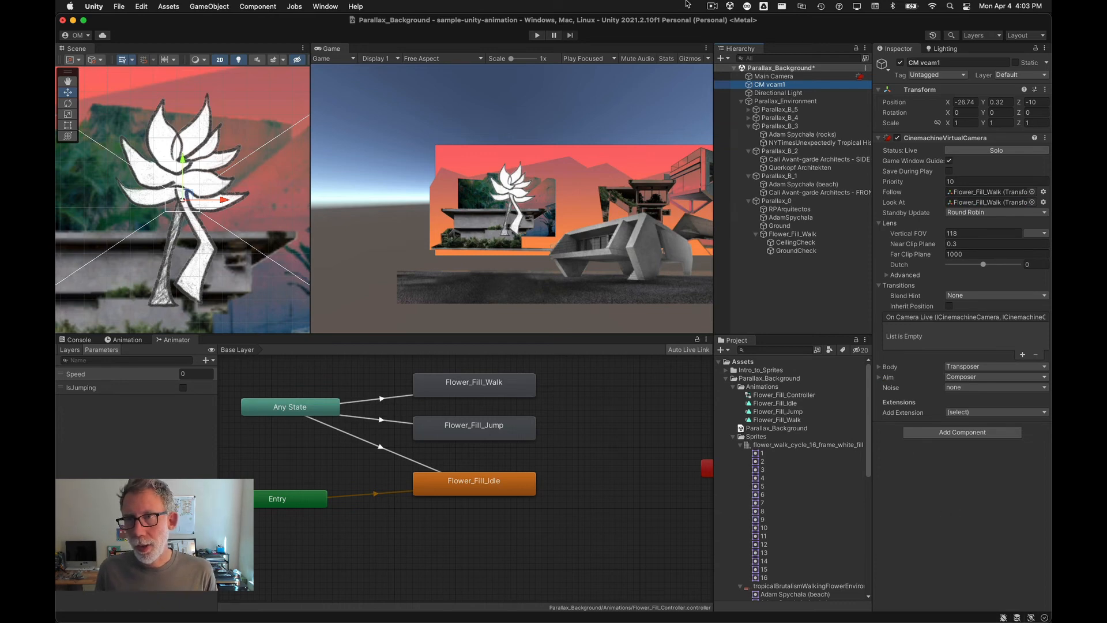
key(super+s)
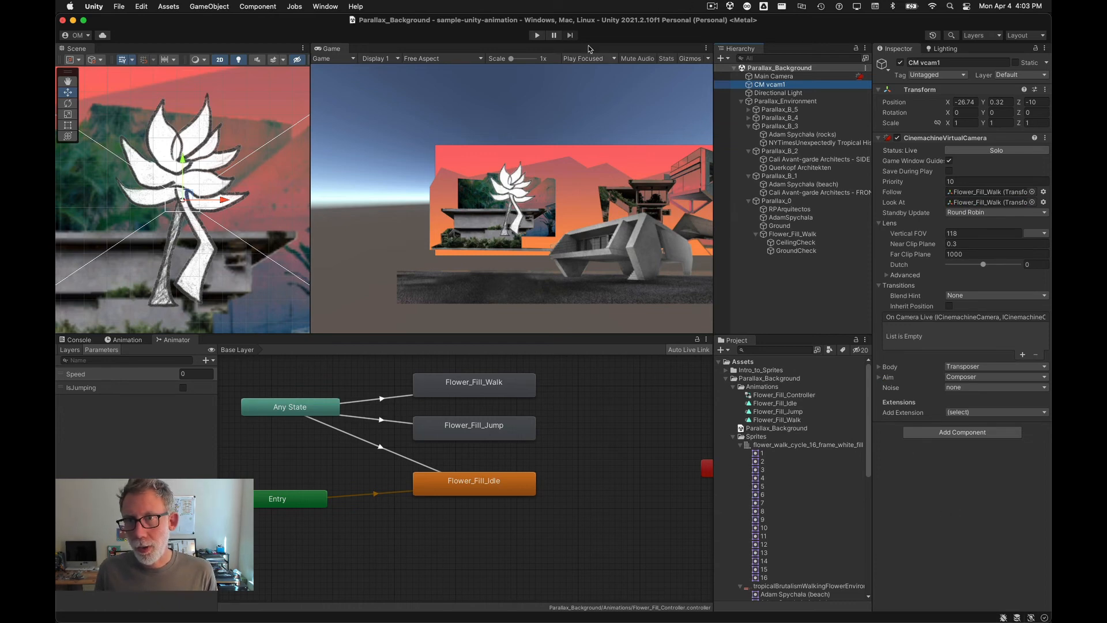
Step: Play the scene to test the virtual camera while walking right and jumping, then stop playback
click(538, 35)
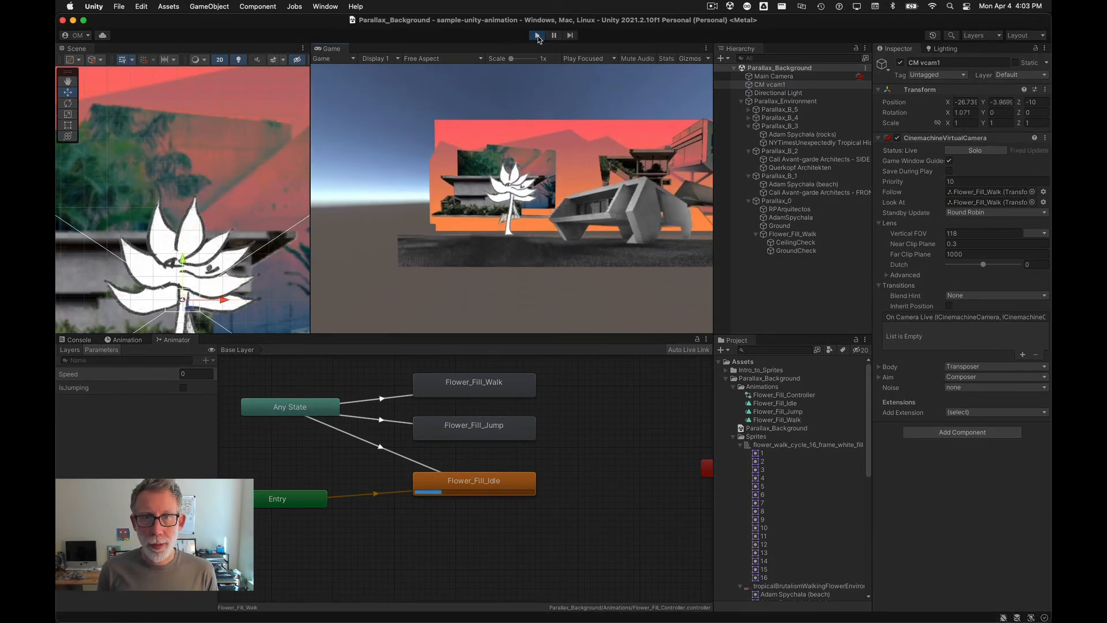
key(Right)
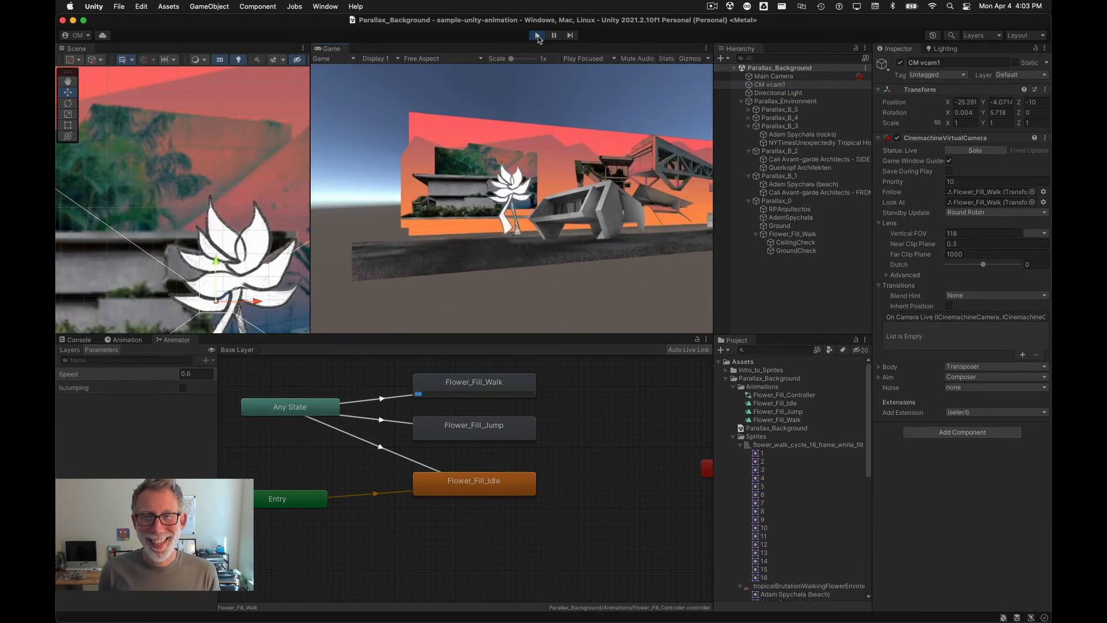
key(space)
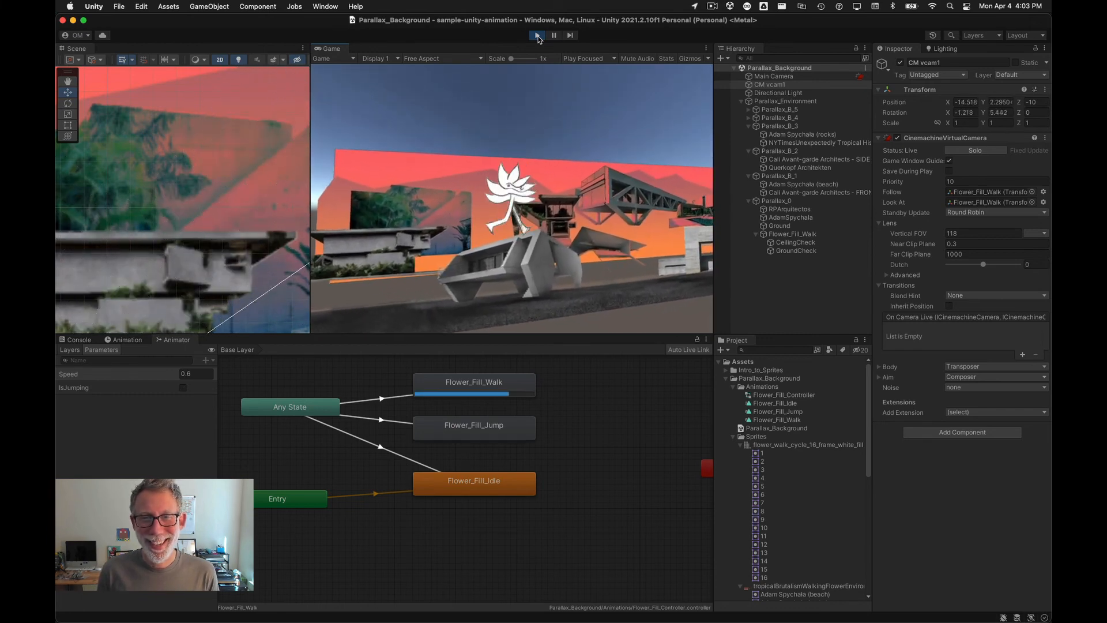
key(space)
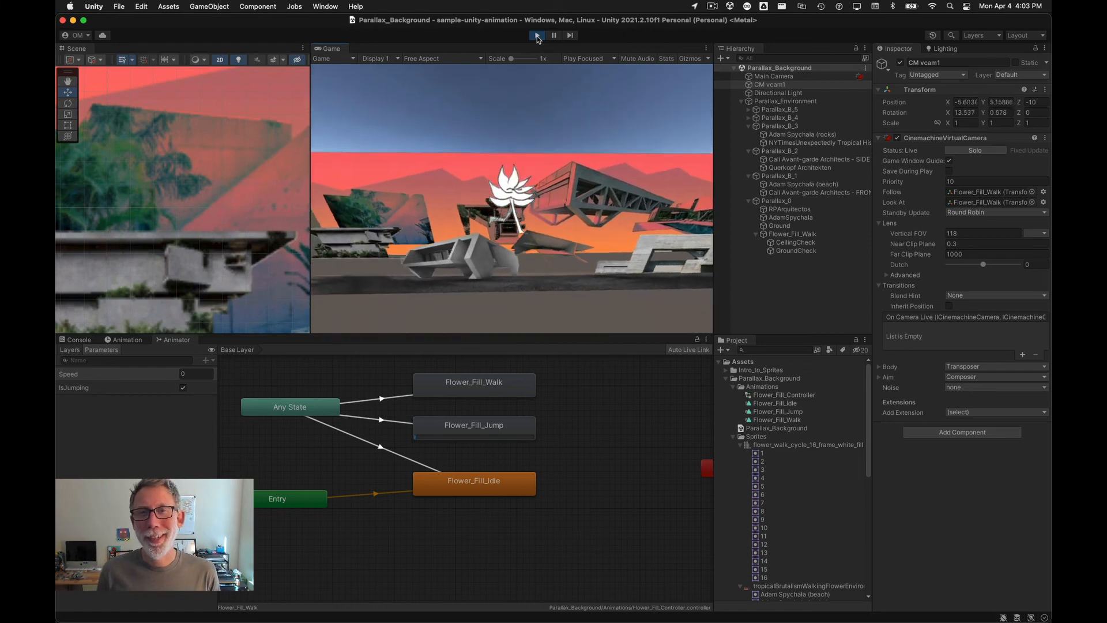
click(537, 35)
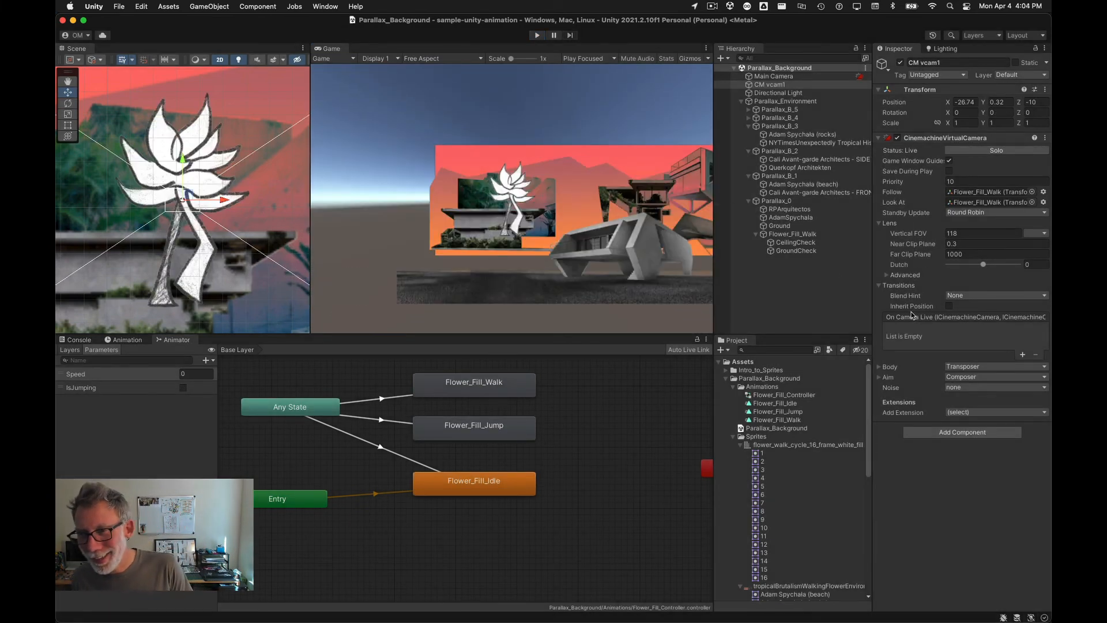
Step: Review the virtual camera's Aim settings, then clear its Look At target
click(879, 378)
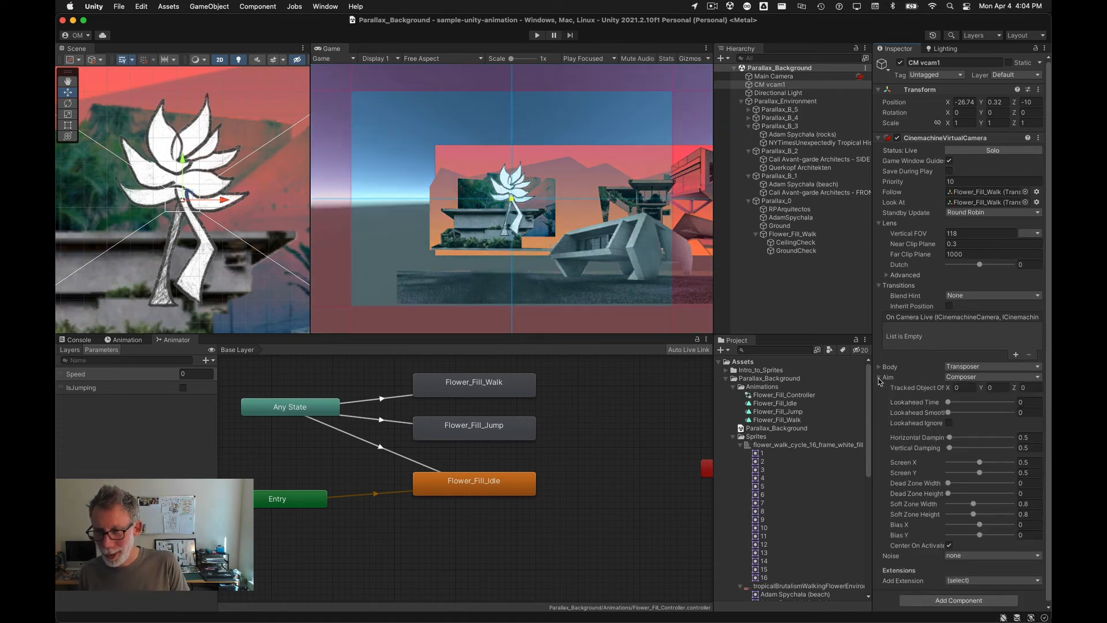
click(880, 378)
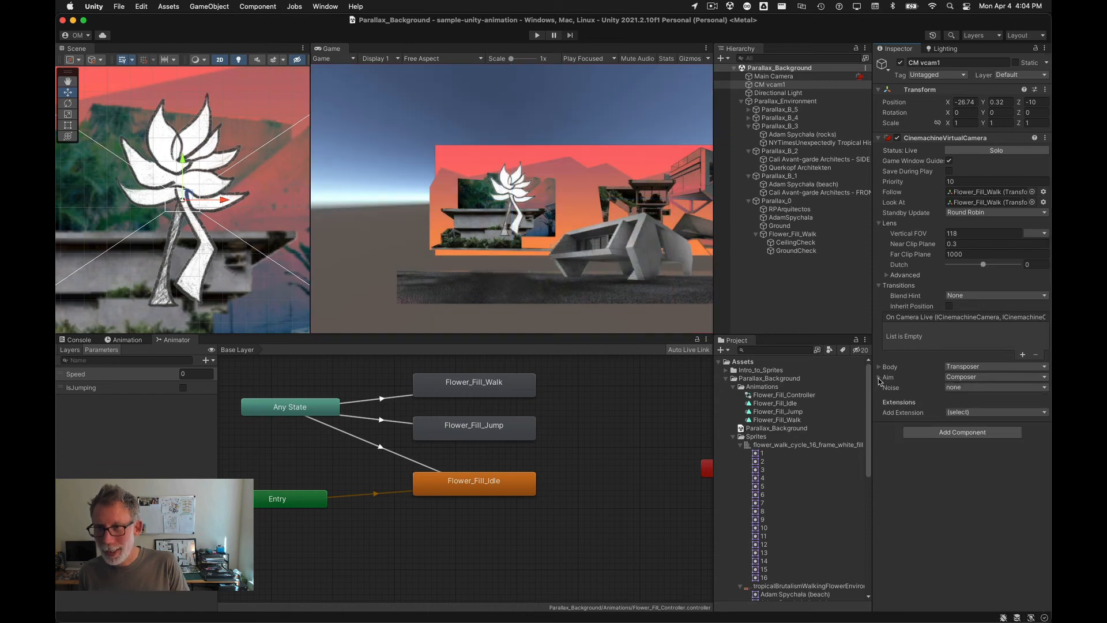
right_click(961, 205)
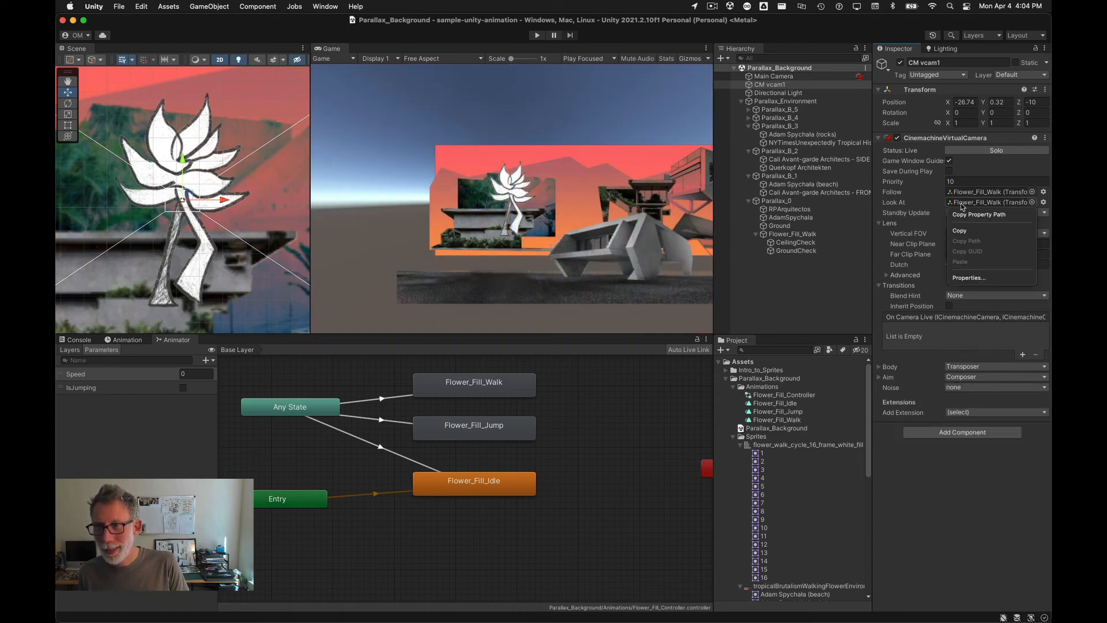
click(961, 204)
click(962, 204)
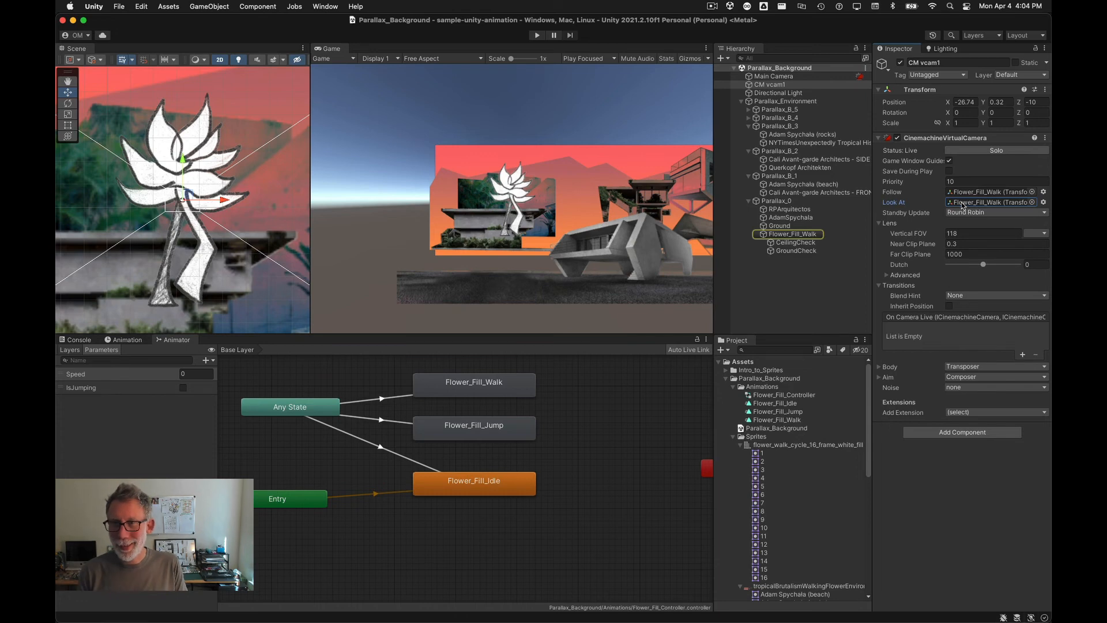
key(BackSpace)
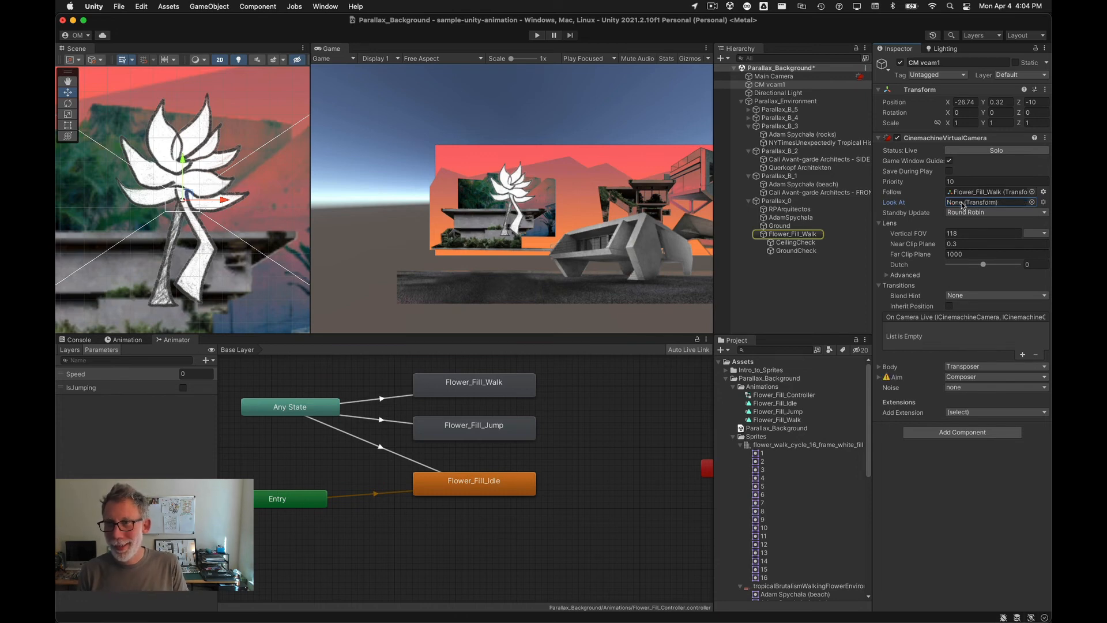
Step: Play the scene again to test camera follow with only the Follow target while walking and jumping, then stop
click(535, 36)
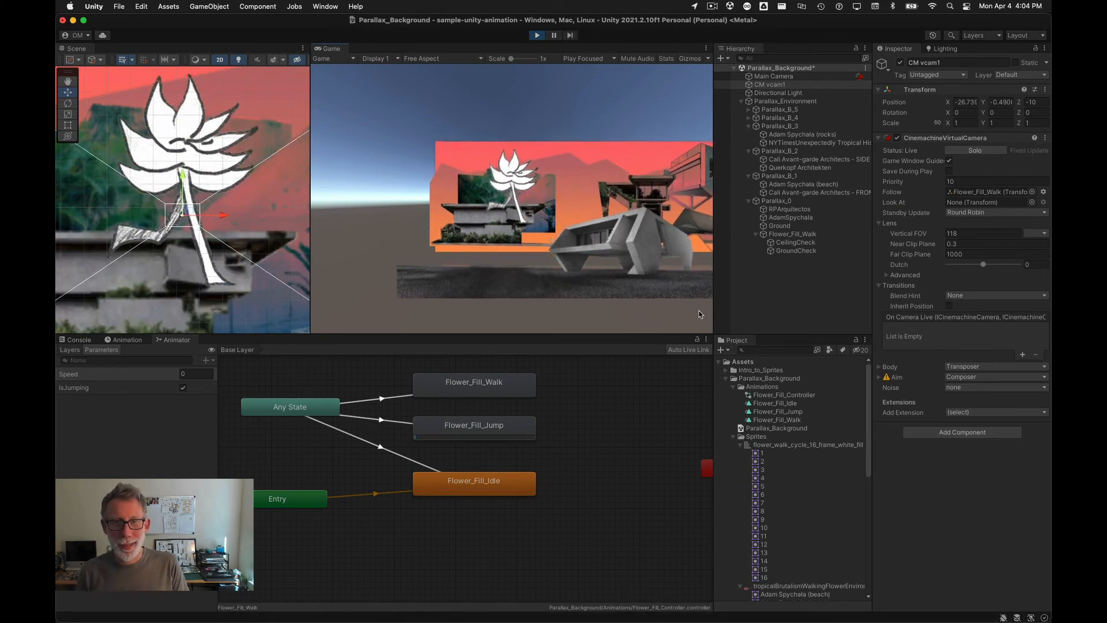
key(Right)
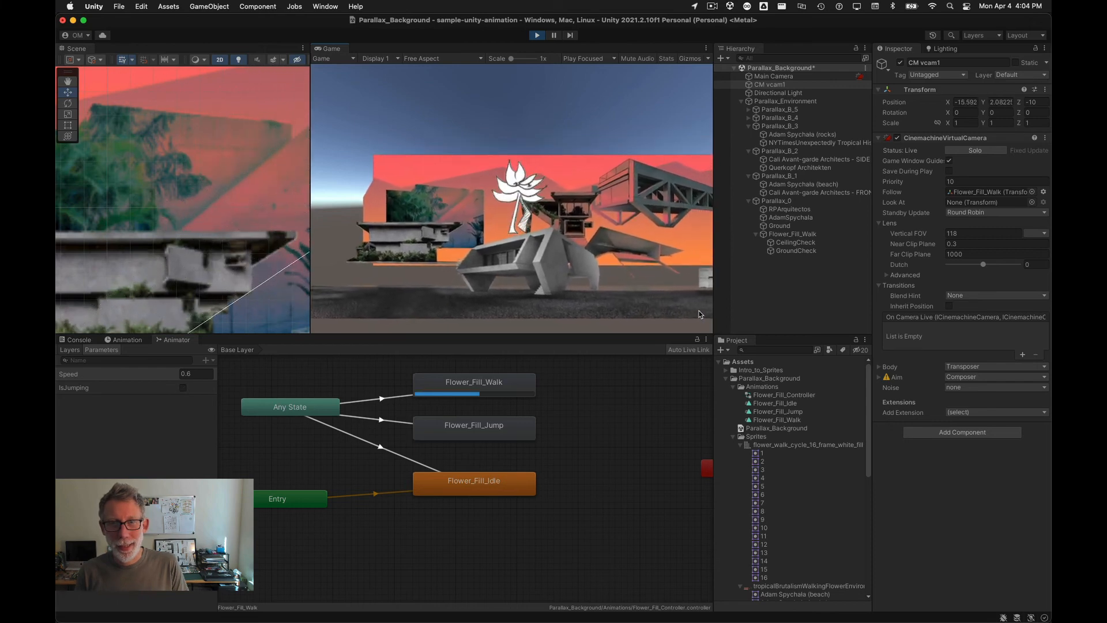
key(space)
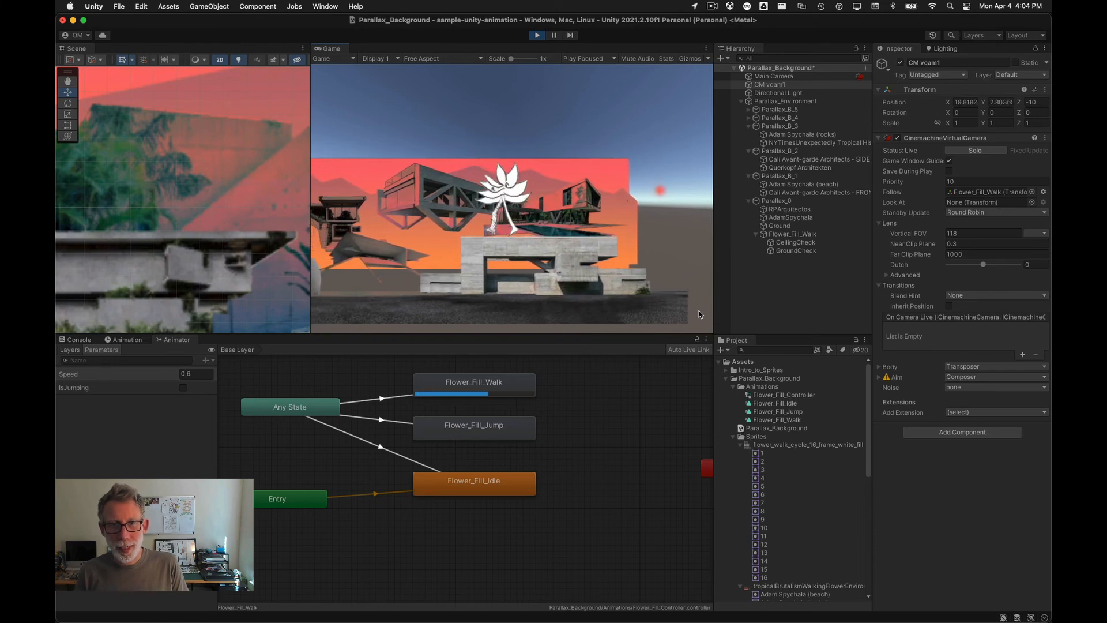
key(space)
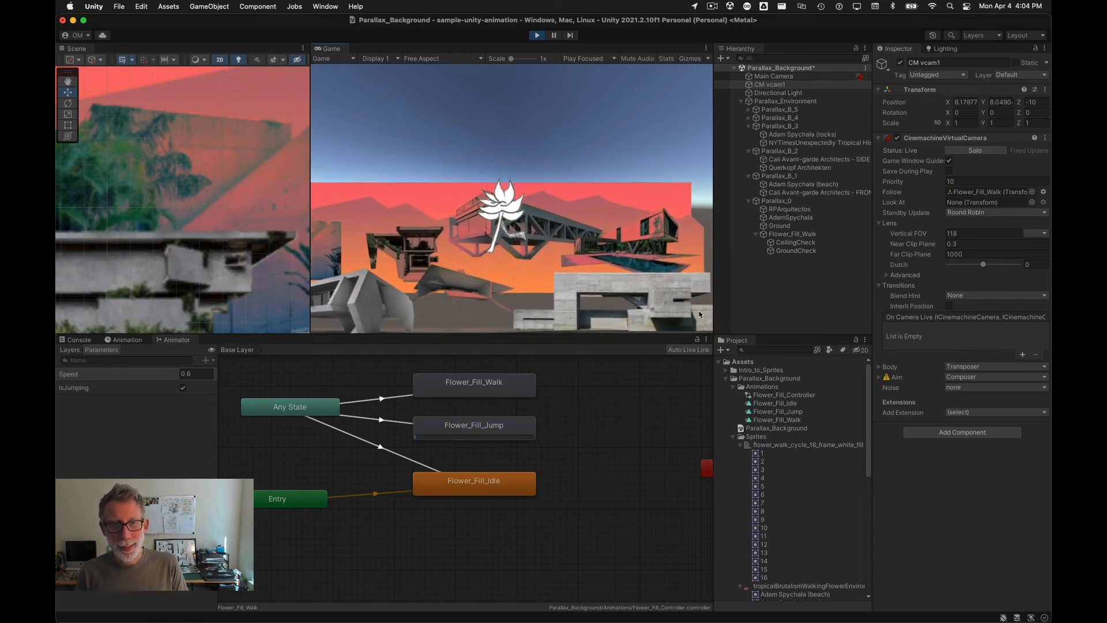
key(space)
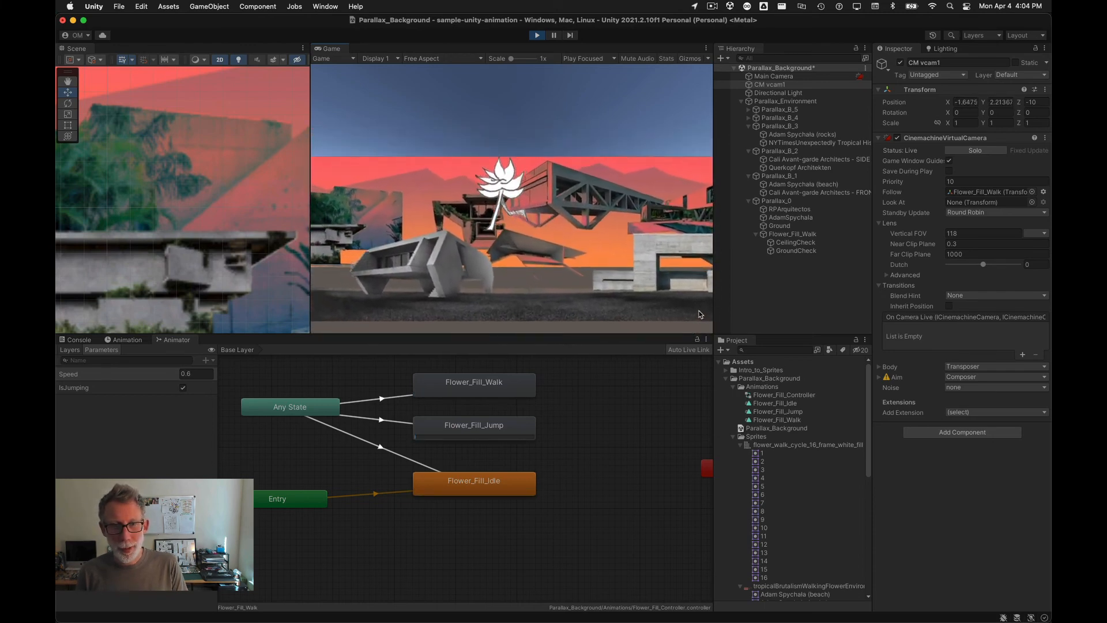
key(space)
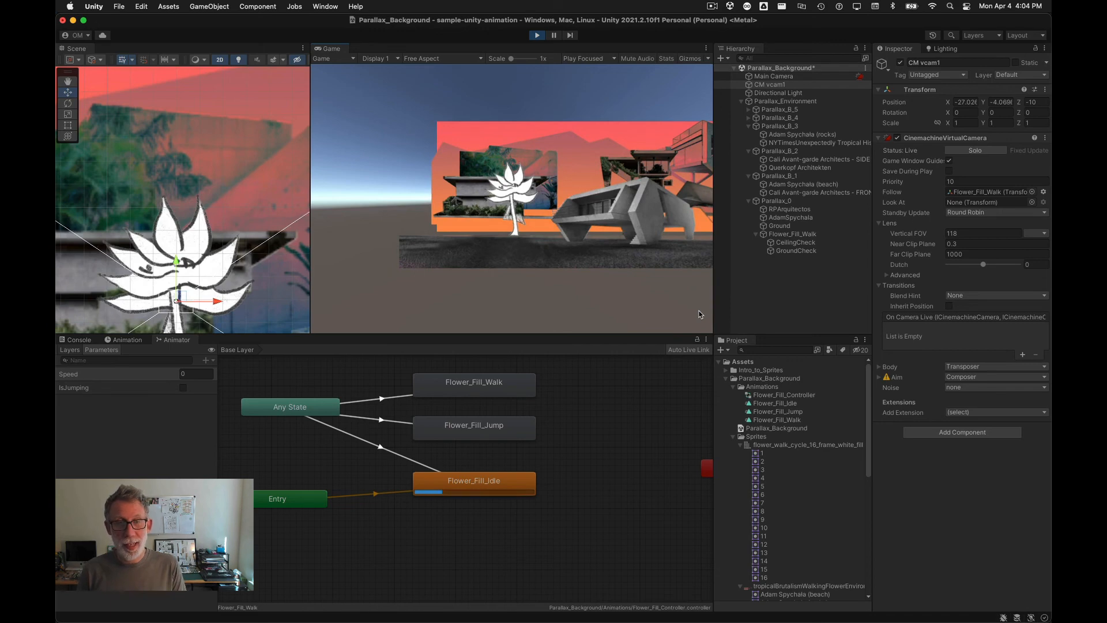
key(Left)
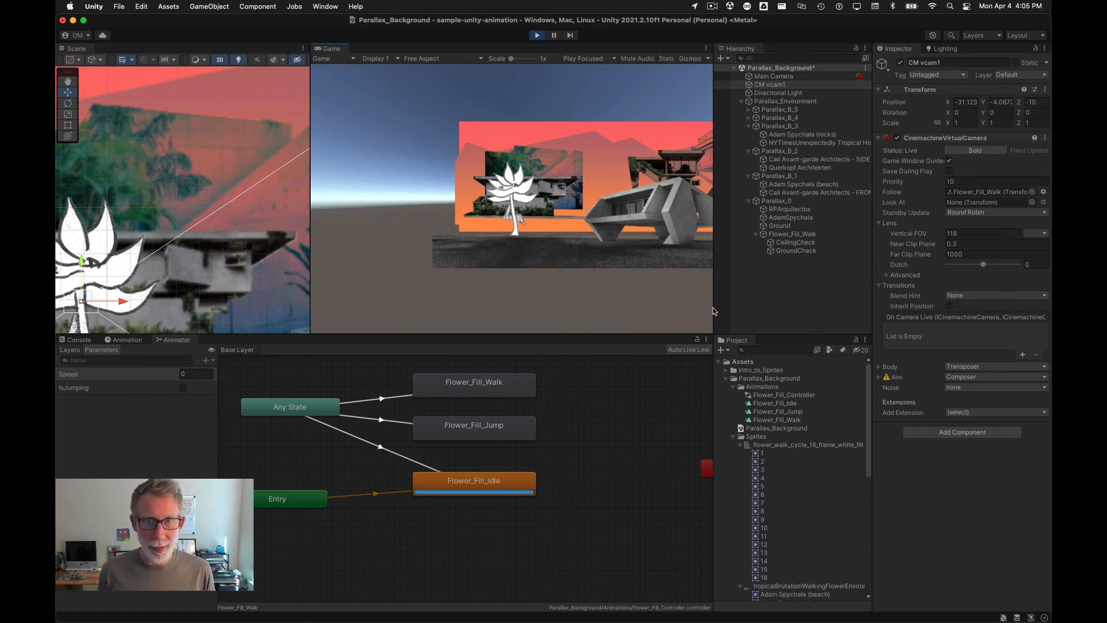
click(536, 35)
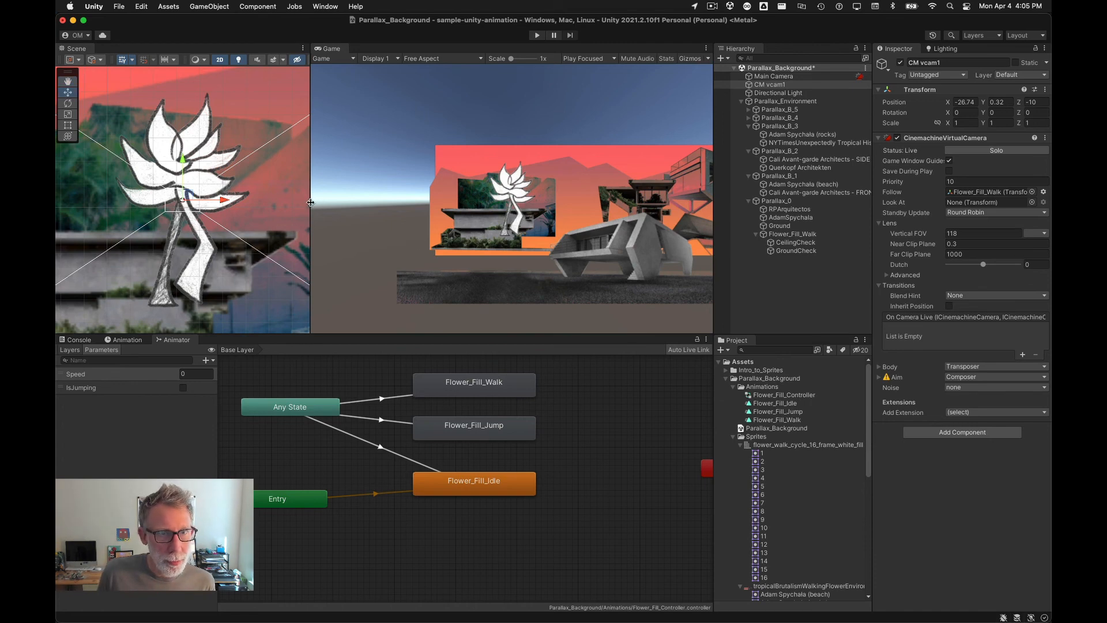
Step: Scale the Parallax_B_5 sky layer up to about 2.51 by 1.78
drag(310, 202, 605, 203)
scroll(401, 232, down, 6)
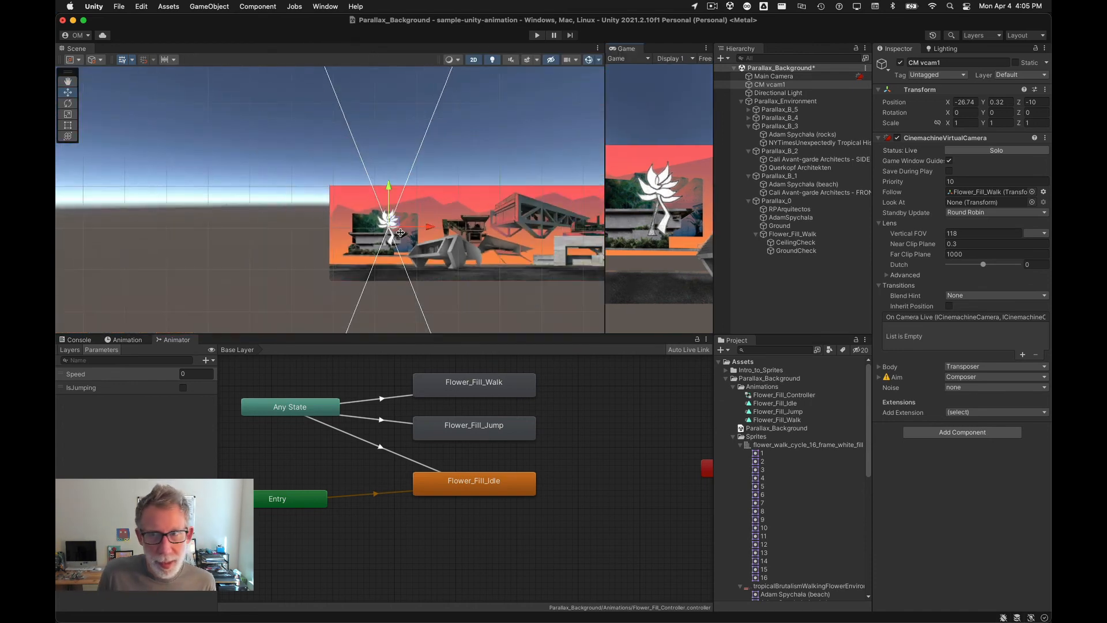
click(756, 109)
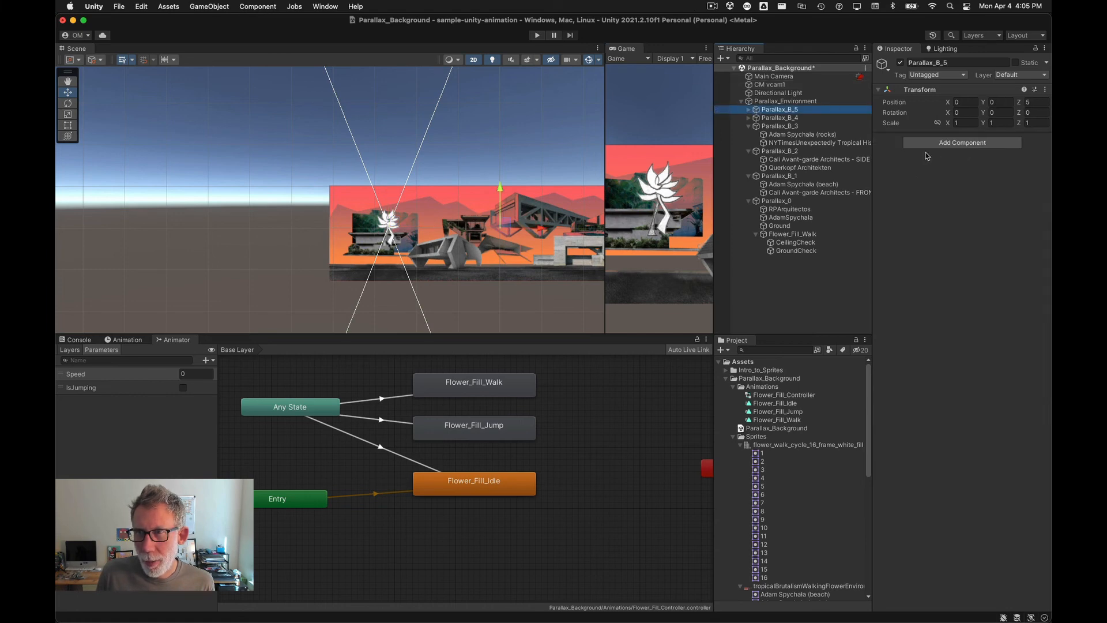
click(937, 123)
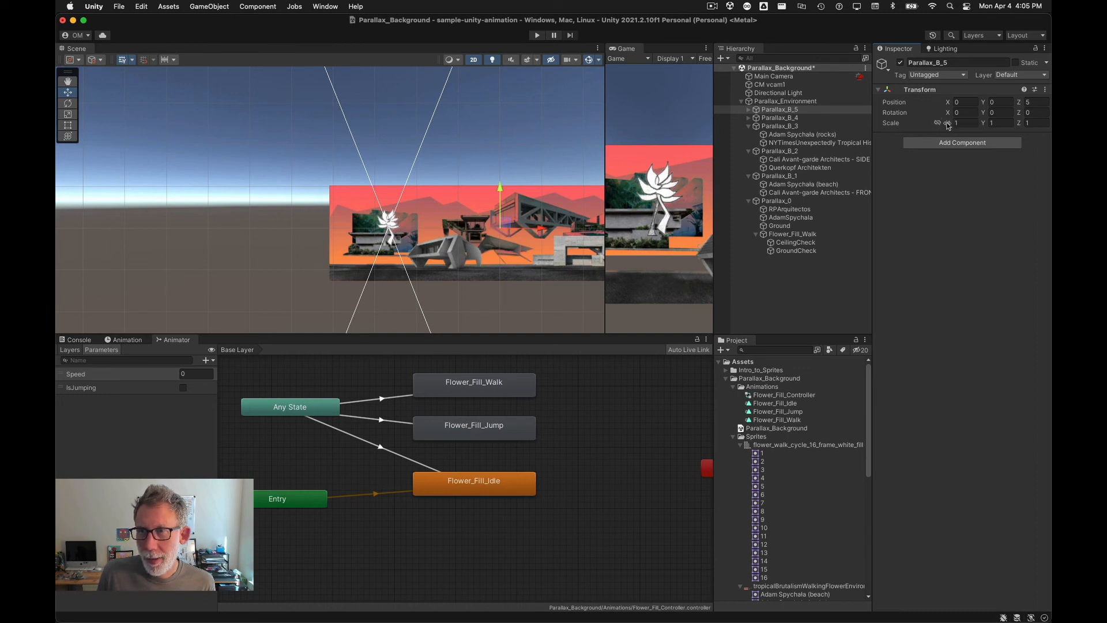
drag(948, 126, 1000, 125)
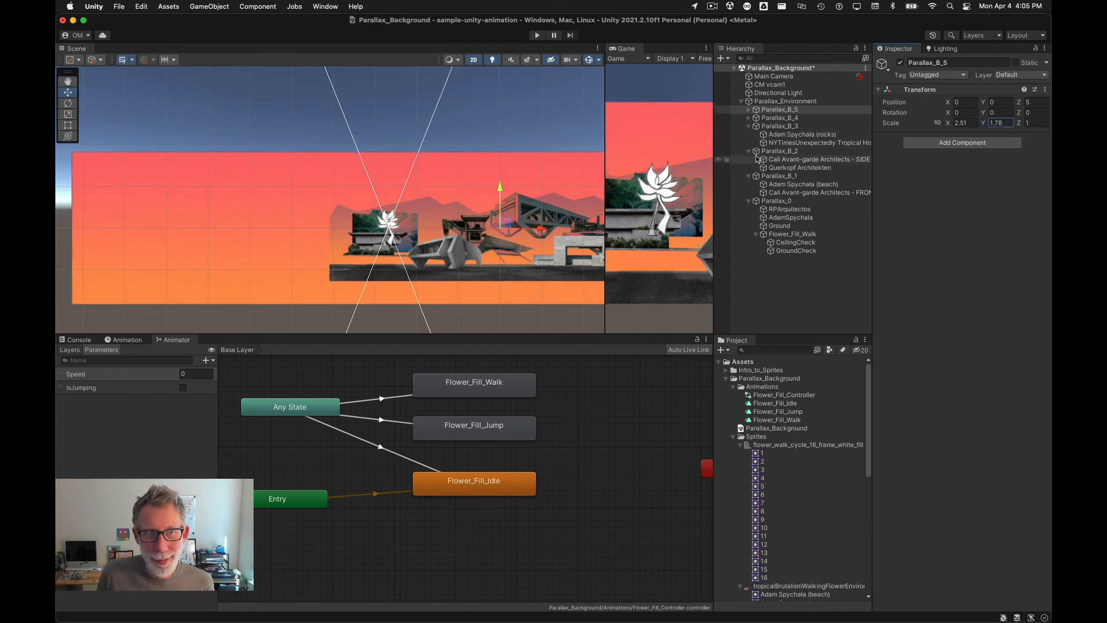
Step: Inspect the children of Parallax_B_5 and Parallax_B_4, then scale the Parallax_B_4 mountains layer up to about 2.11 on X
click(757, 119)
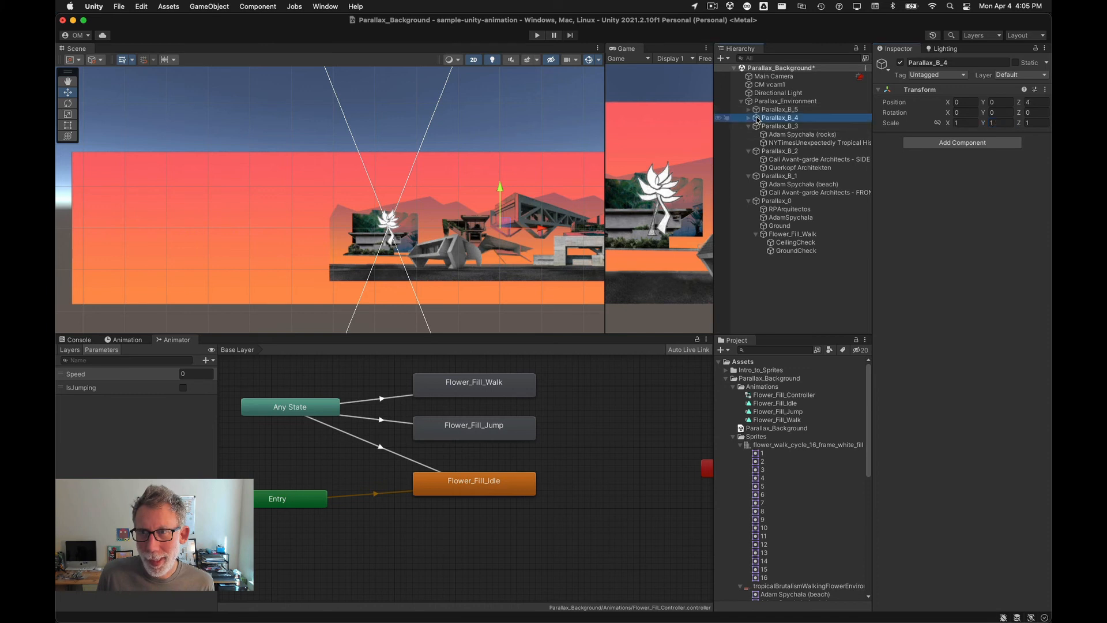
click(748, 118)
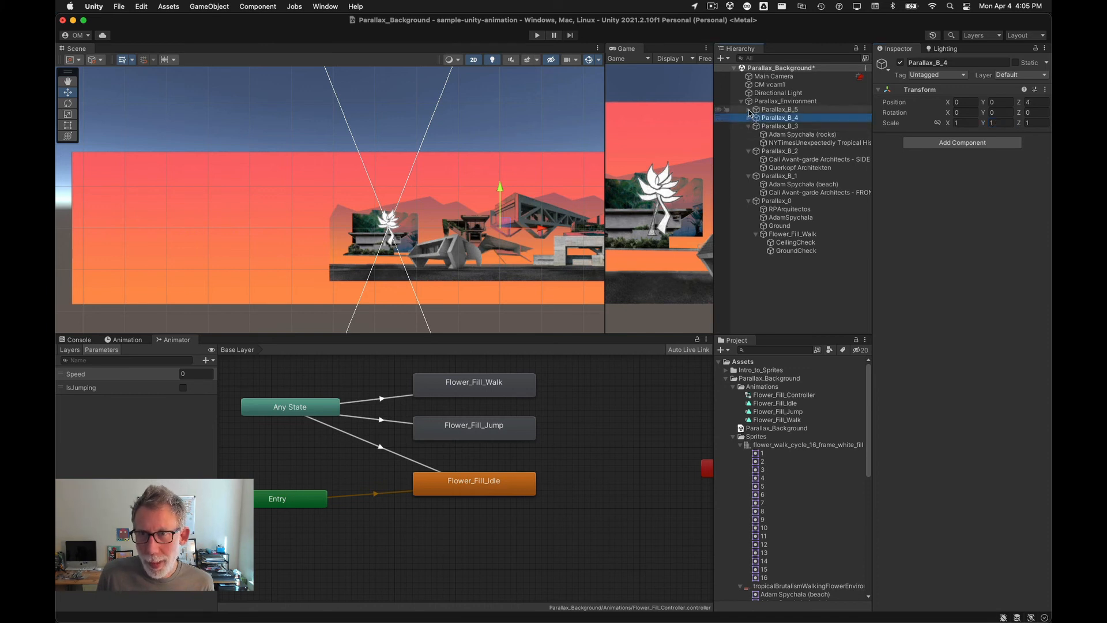
click(749, 110)
click(780, 110)
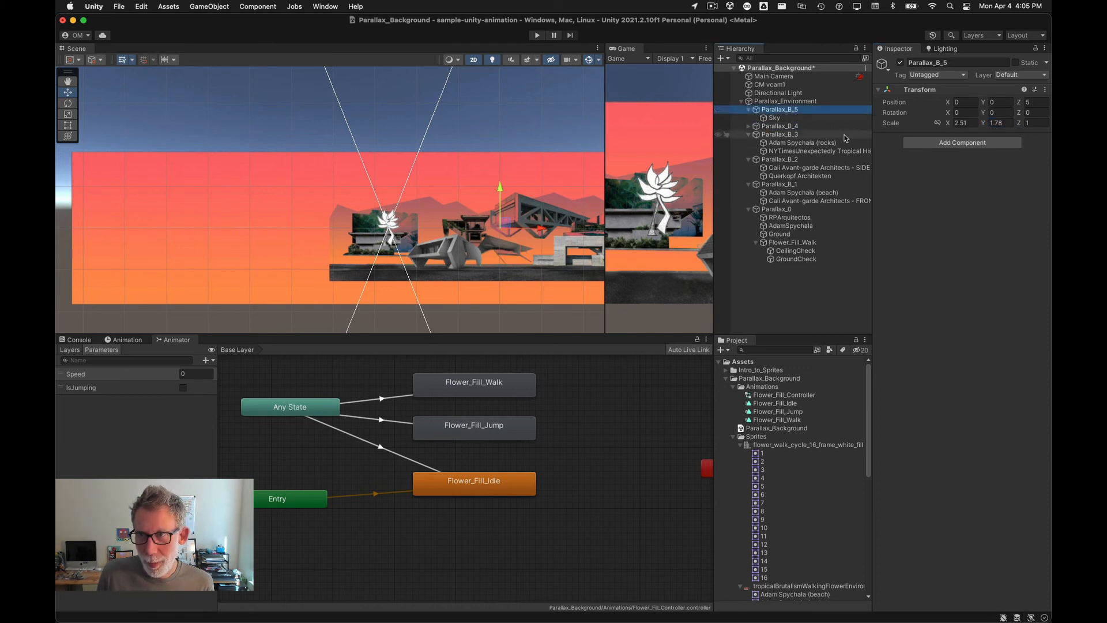
click(781, 119)
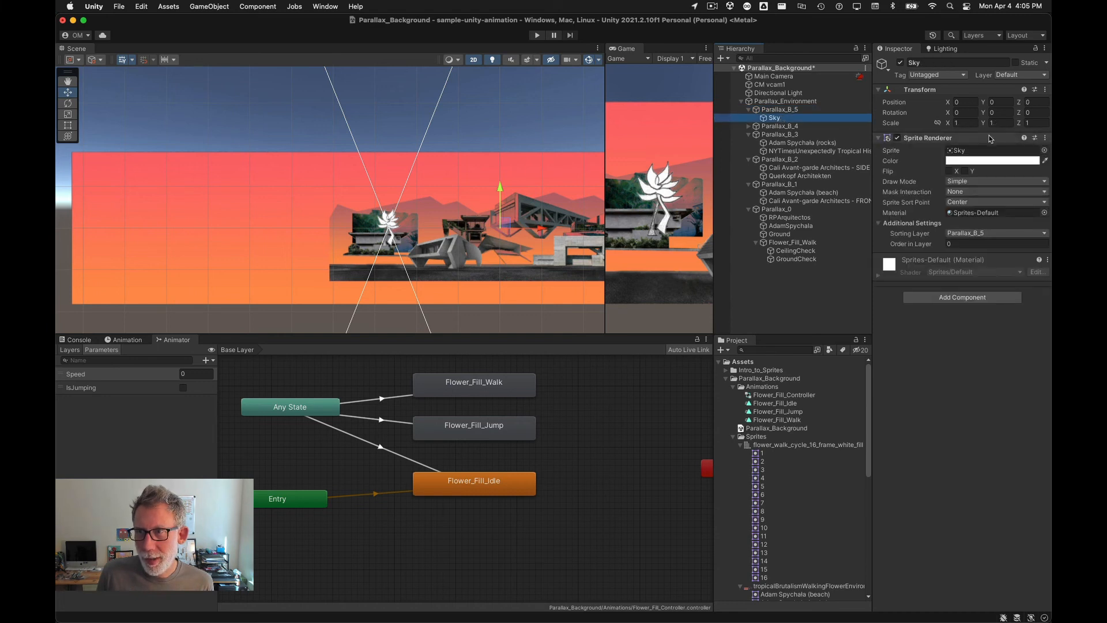
click(748, 126)
click(779, 126)
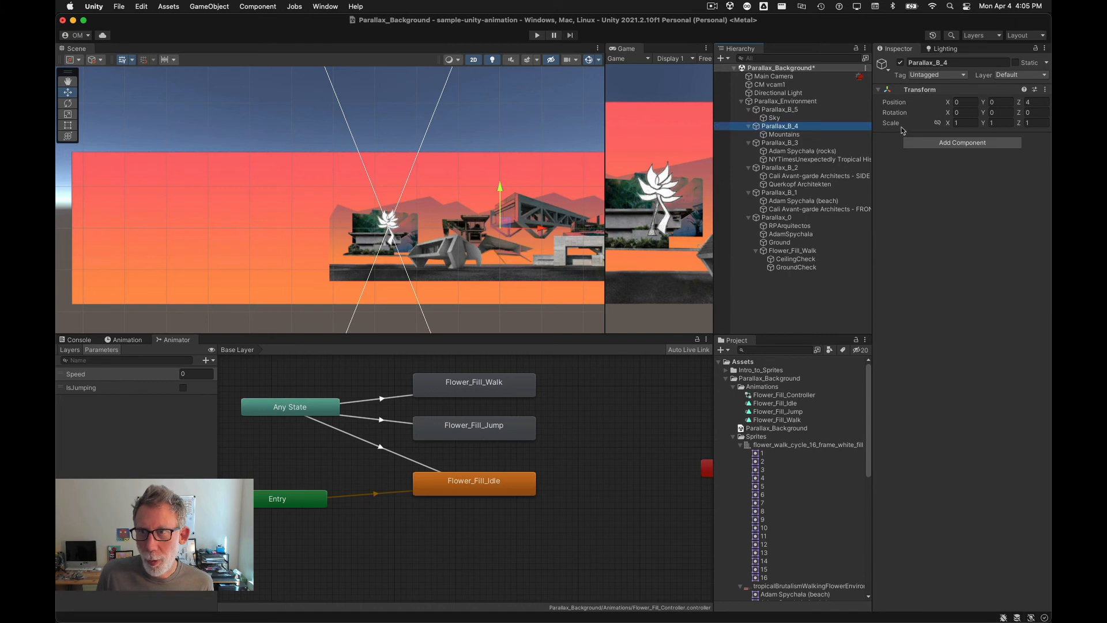
drag(946, 126, 999, 127)
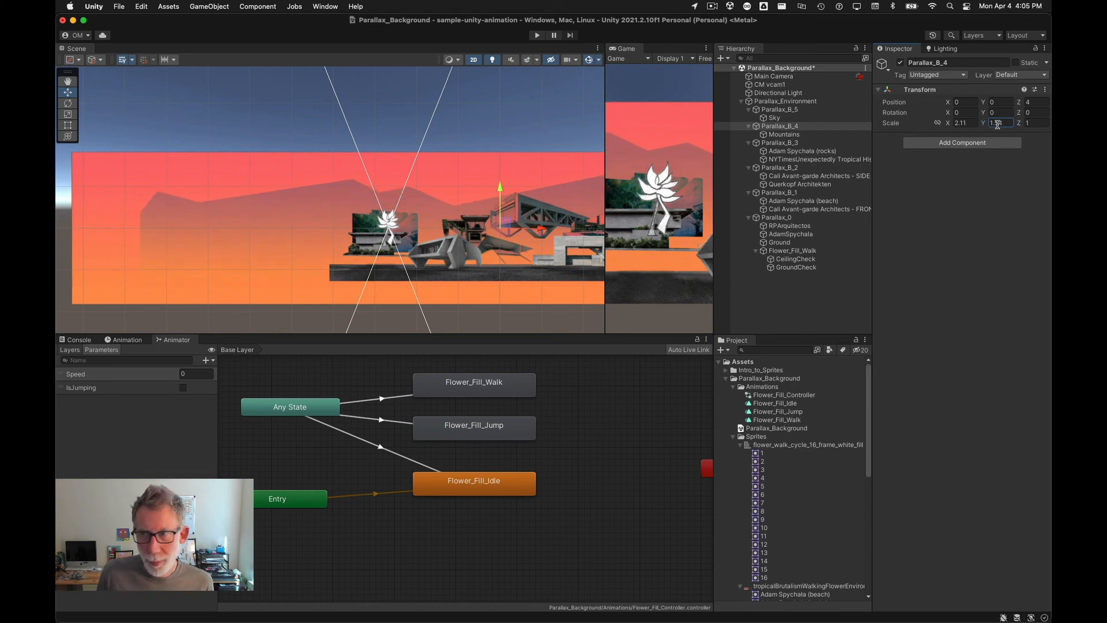
Step: Scale the Parallax_B_3 layer to 1.5 on X and Y
click(819, 143)
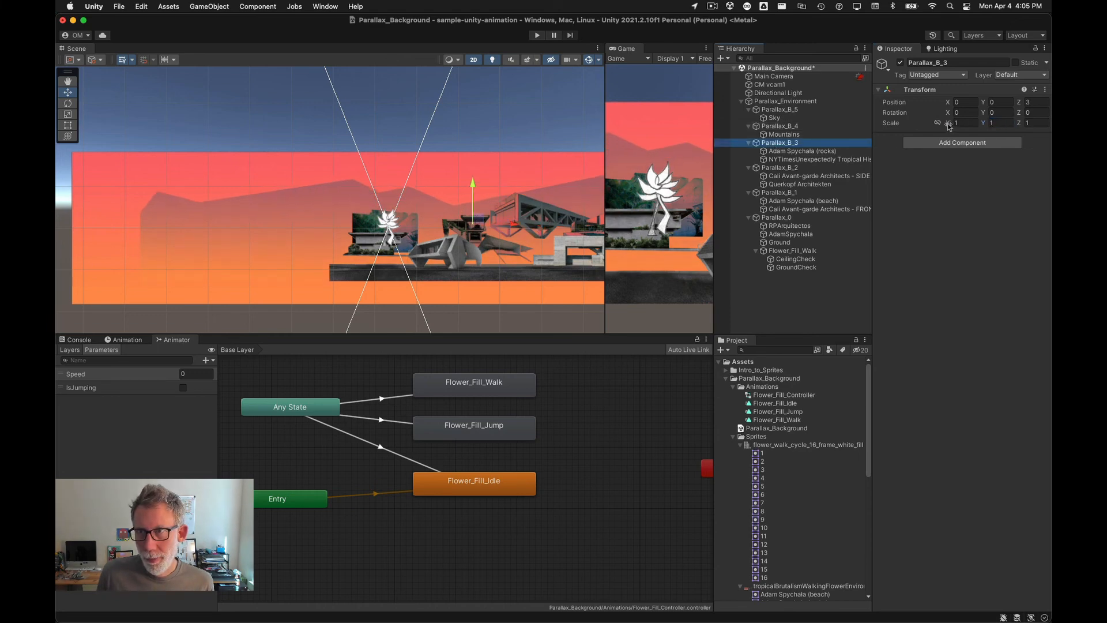
drag(949, 126, 961, 128)
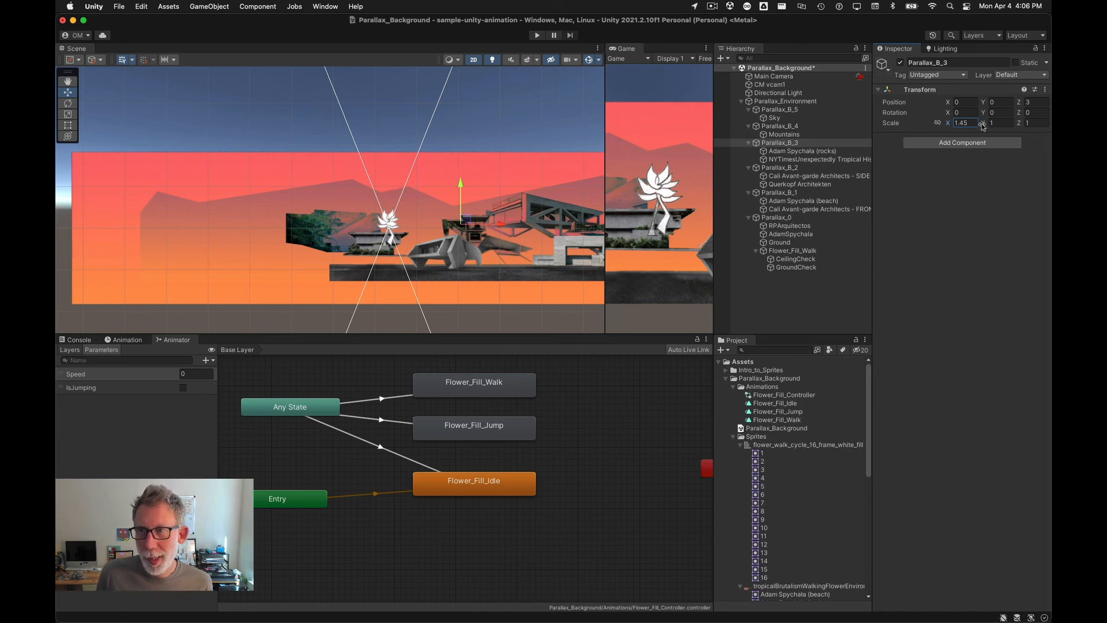
drag(973, 124, 951, 125)
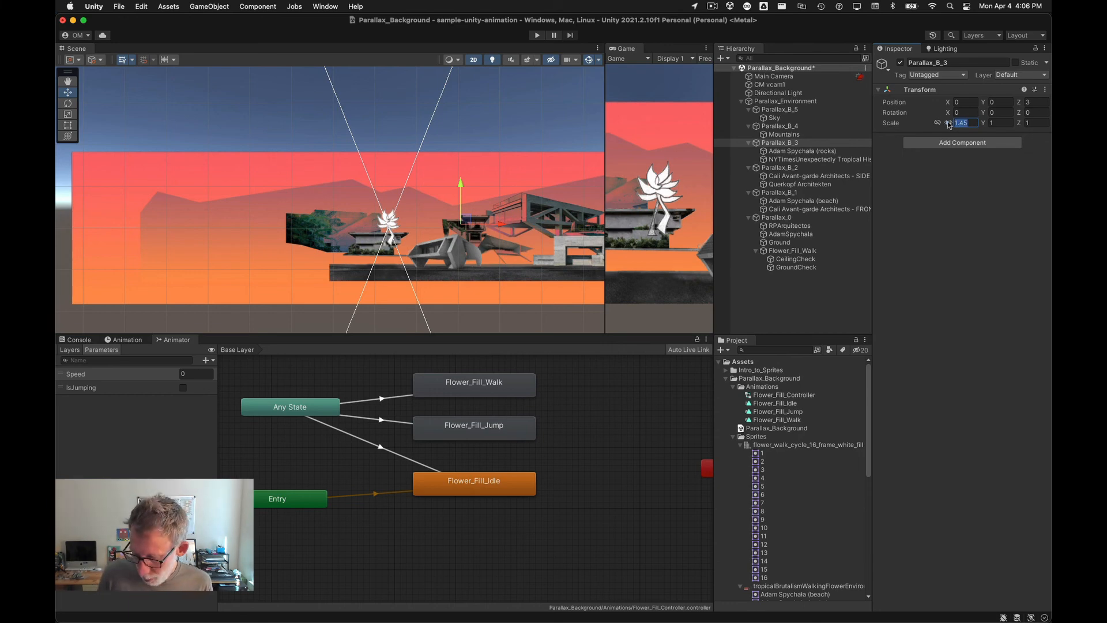
text(1.5)
key(Tab)
text(1.5)
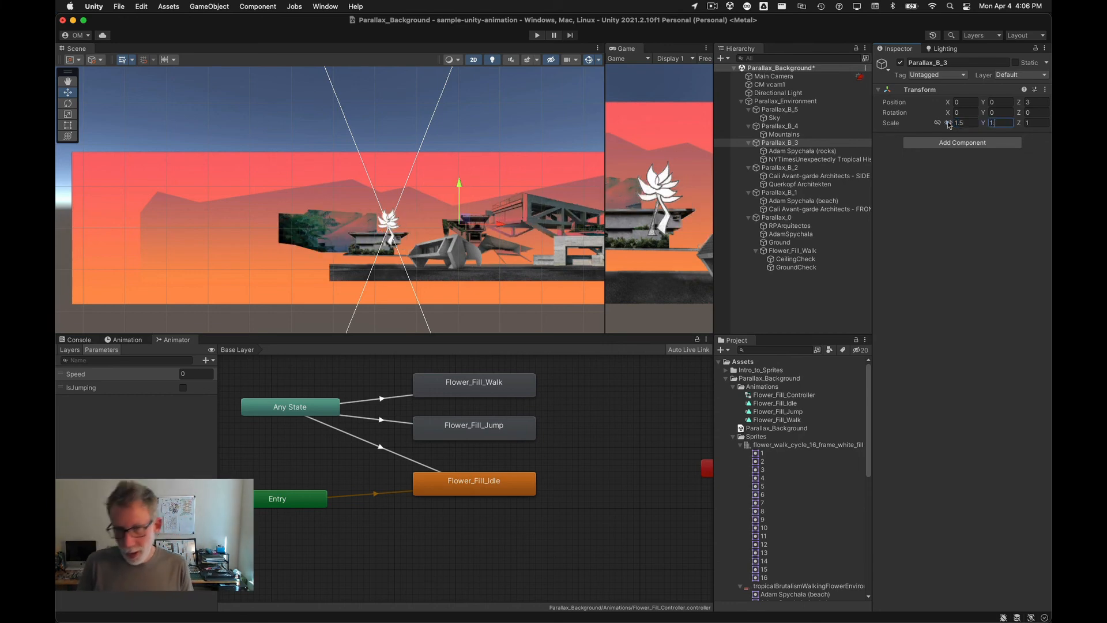
key(Tab)
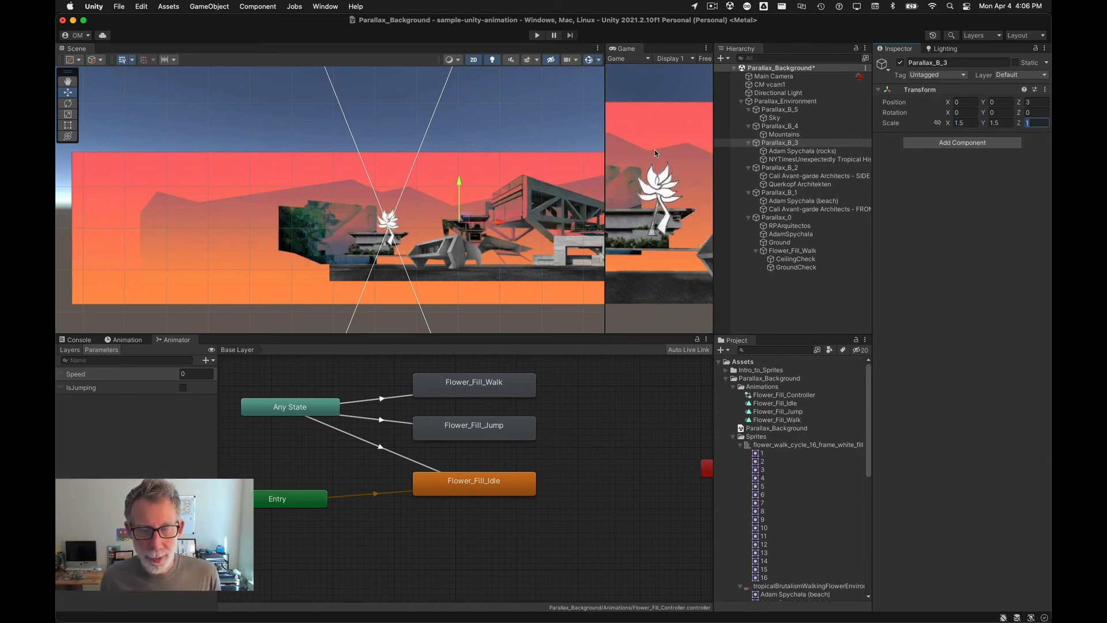
Step: Scale the Parallax_B_2 layer to 1.3 on X and Y
click(770, 168)
drag(969, 124, 937, 123)
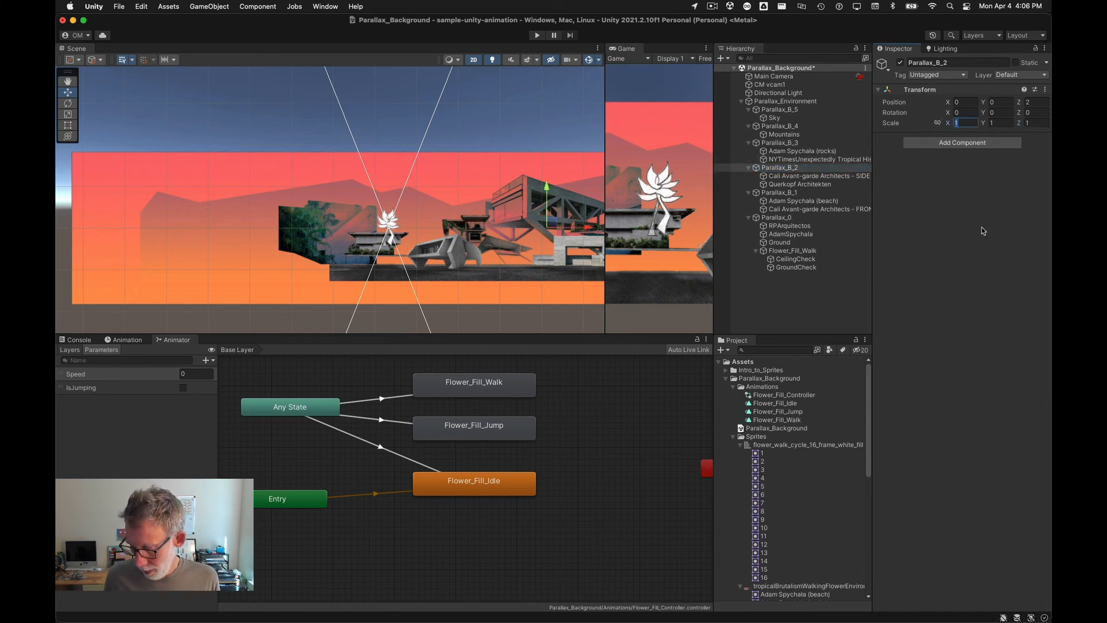
text(1.3)
key(Tab)
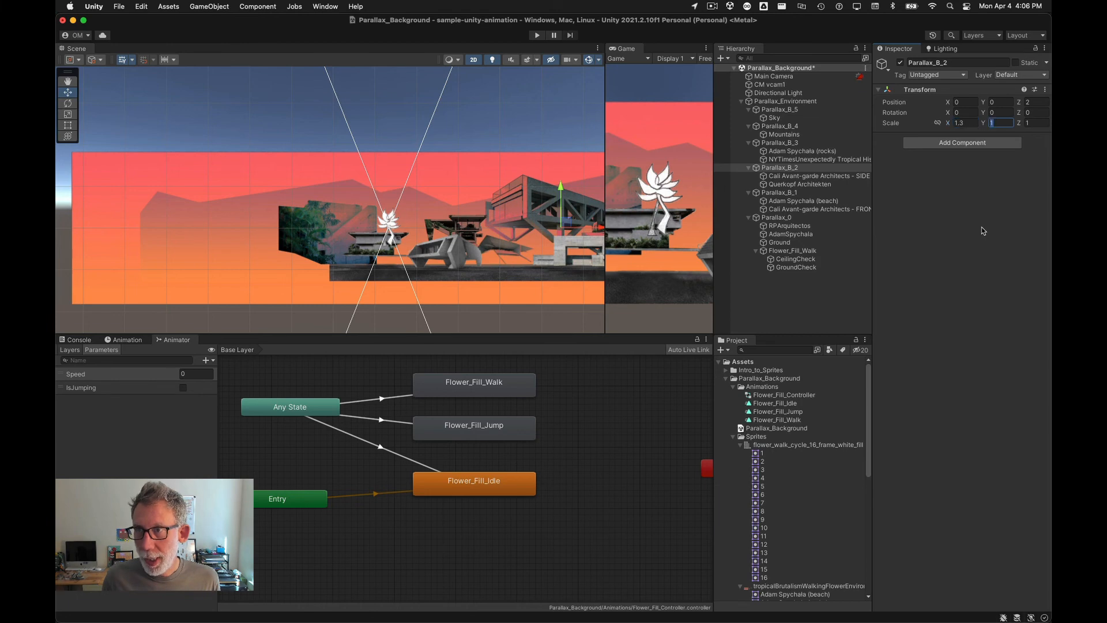
text(1.3)
key(Tab)
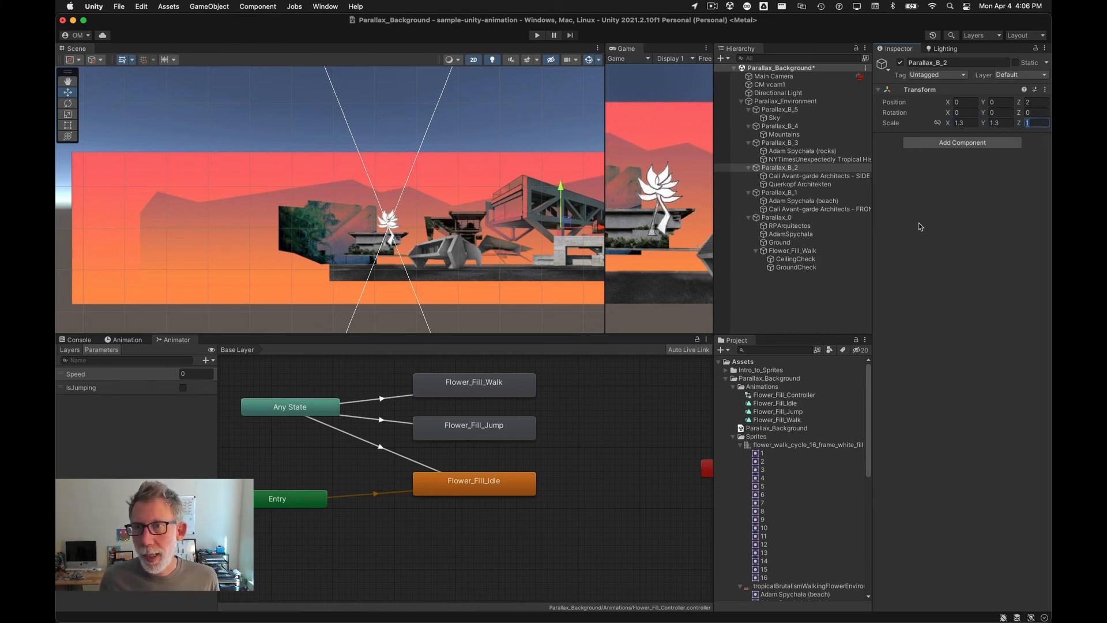
Step: Scale the Parallax_B_1 layer to 1.1 on X and Y
click(798, 195)
click(955, 122)
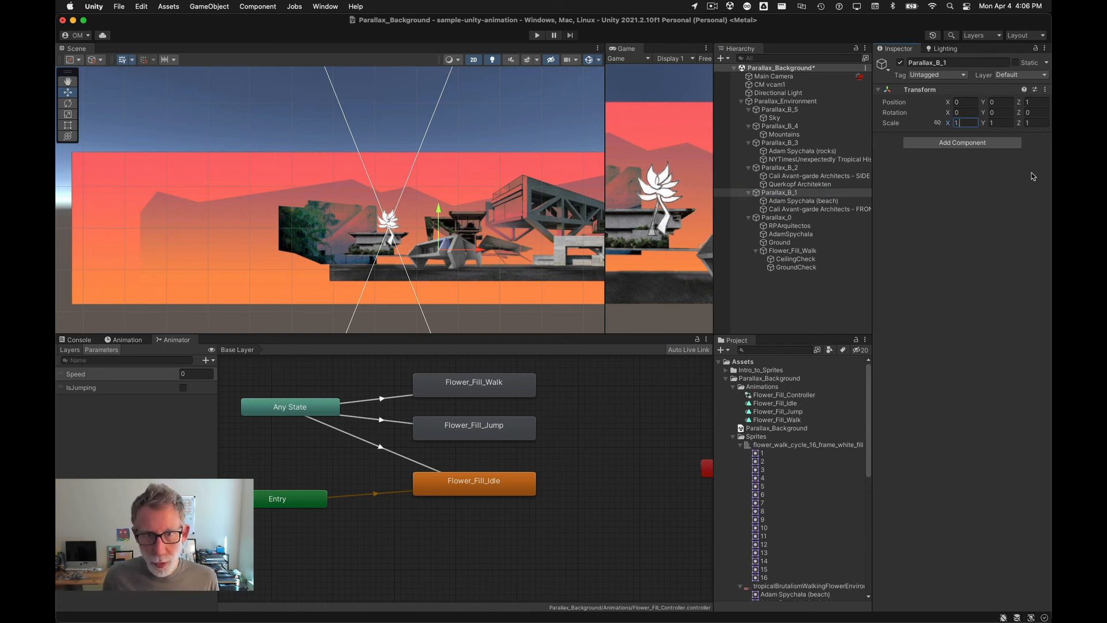
text(1.1)
key(Tab)
text(1.)
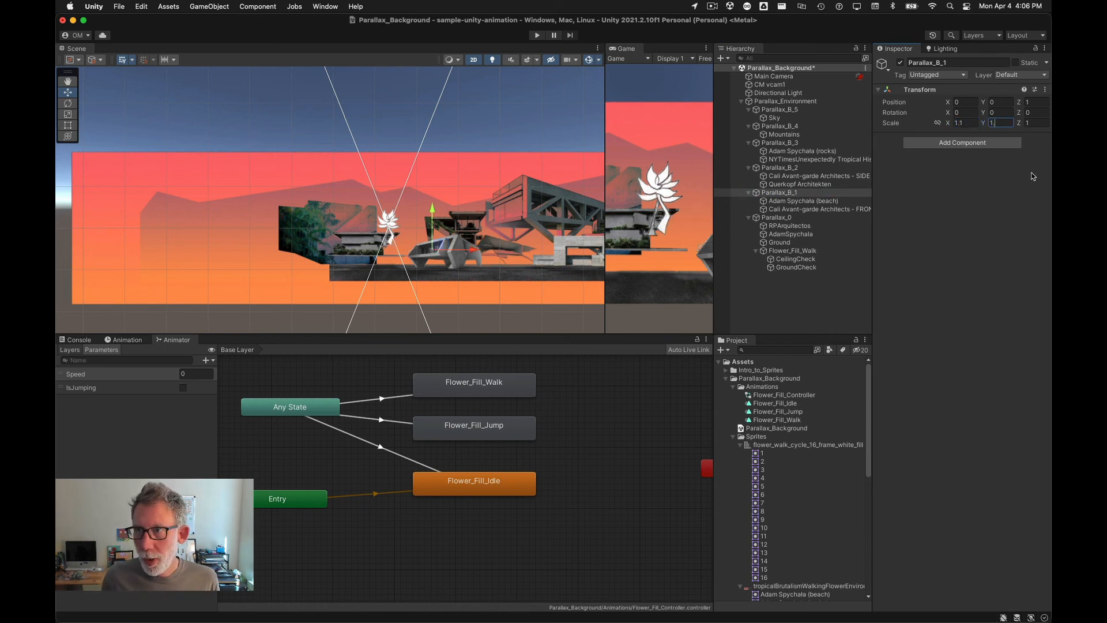
text(1)
key(Tab)
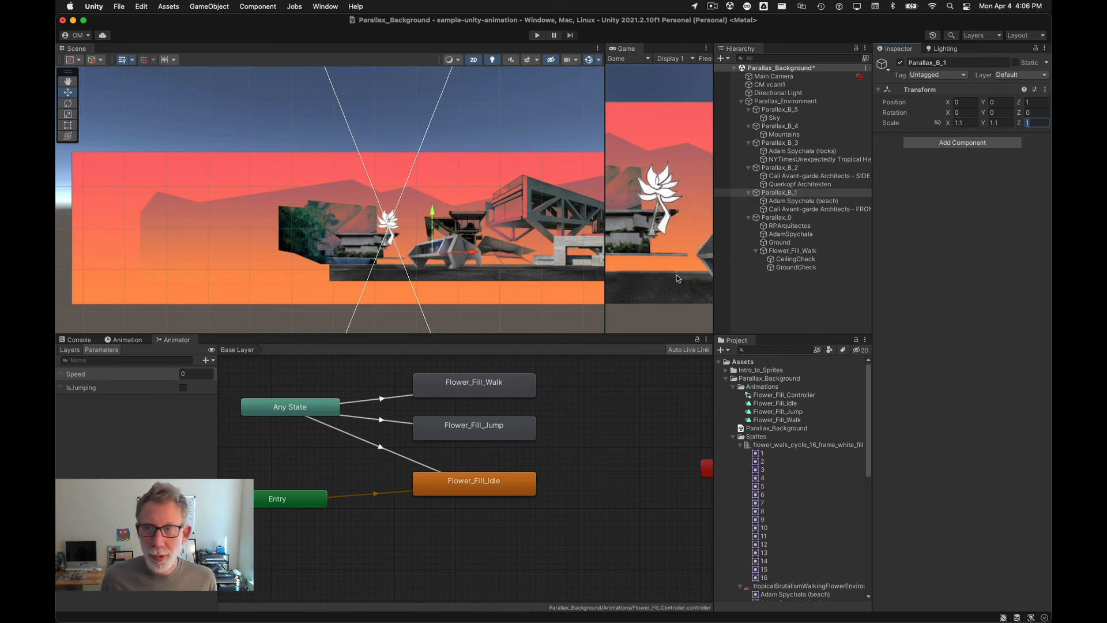
Step: Duplicate the Ground object and nest the copy under the original Ground
click(778, 243)
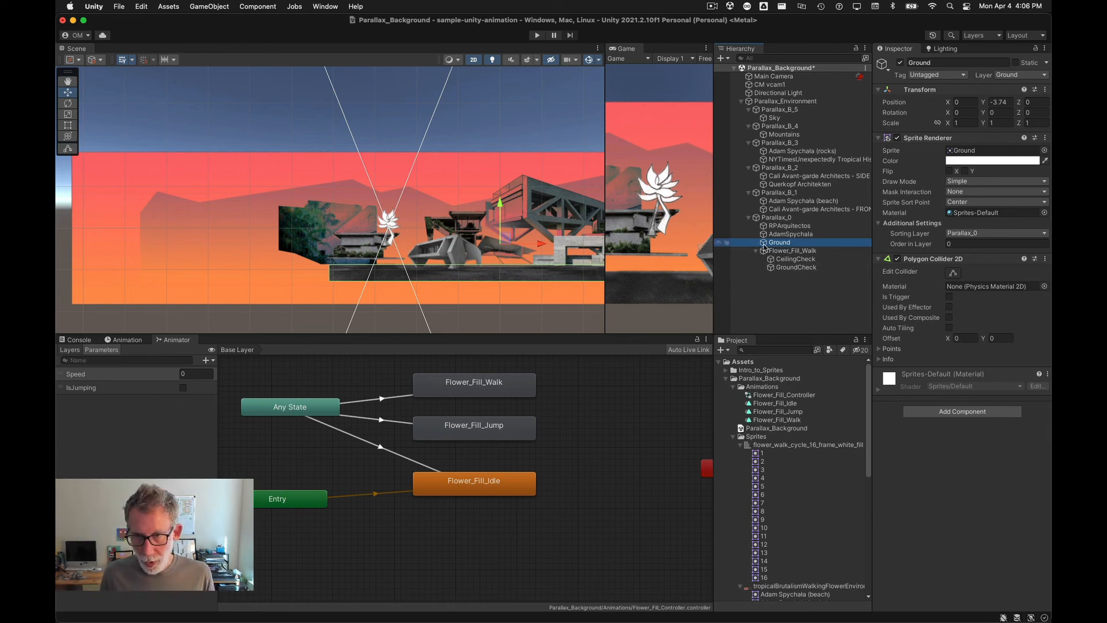
scroll(397, 276, down, 2)
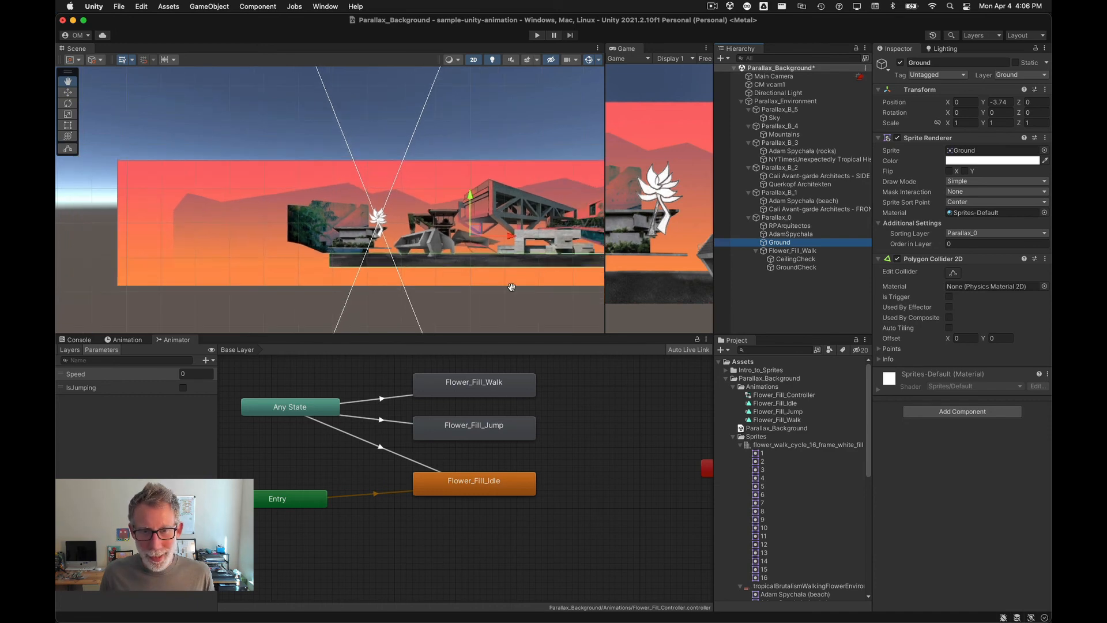
scroll(505, 285, down, 2)
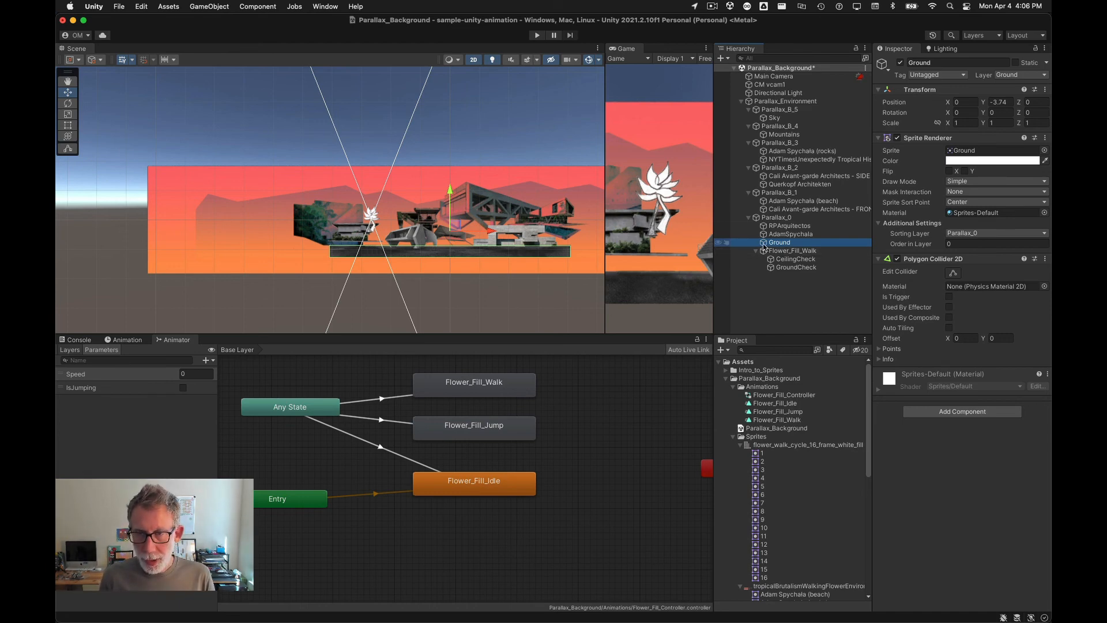
key(super+d)
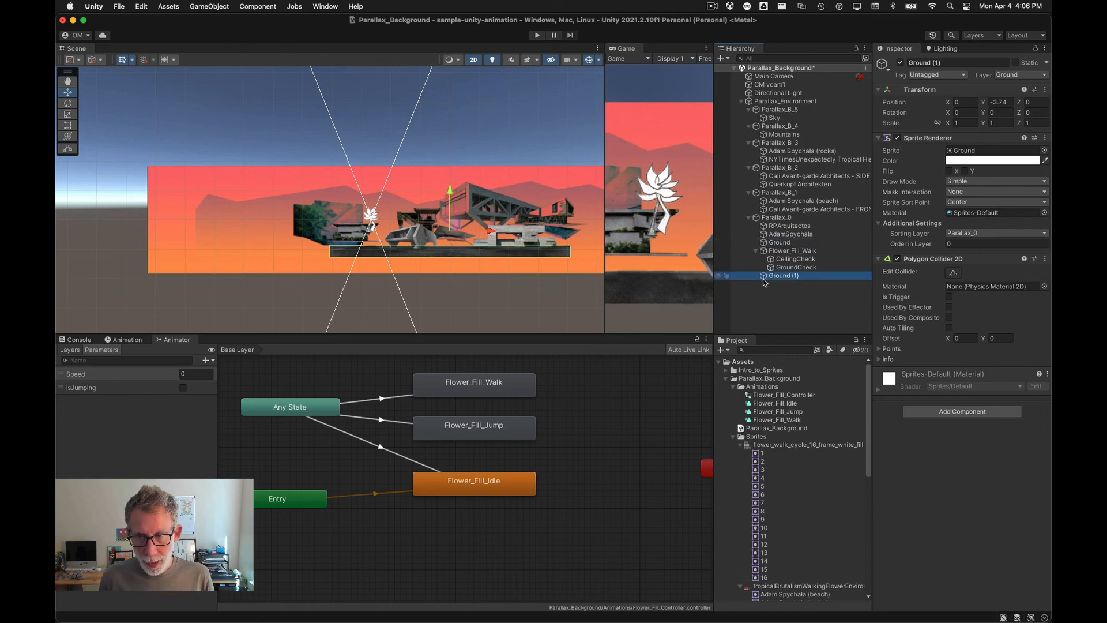
drag(766, 276, 777, 247)
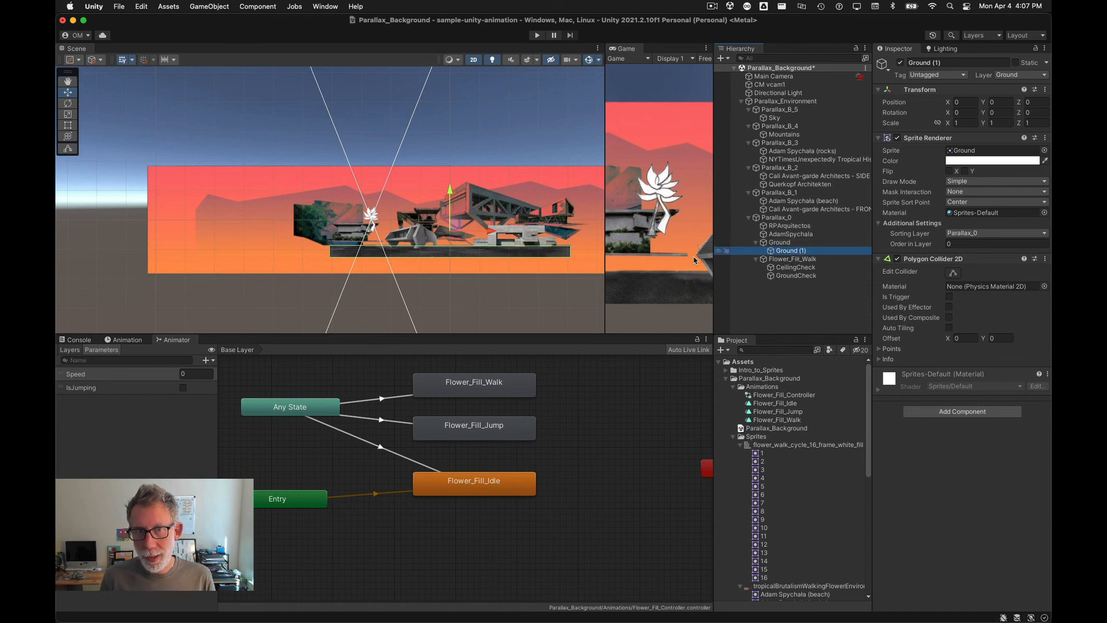
Step: Move the Ground (1) copy left to sit beside the original, at about X -81.85
drag(489, 233, 250, 231)
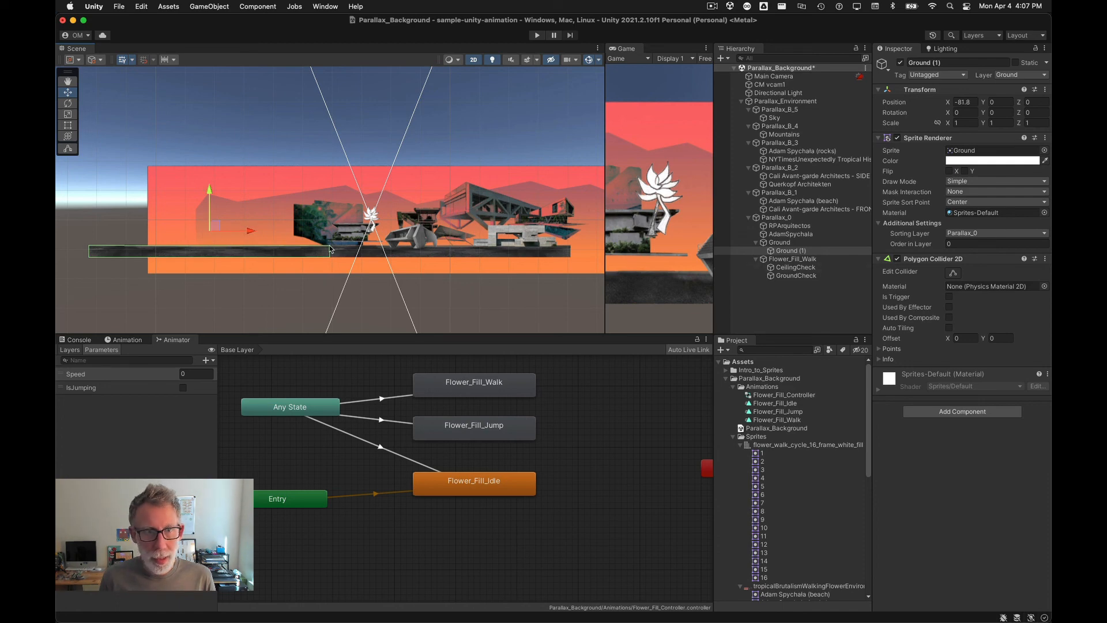
scroll(326, 253, up, 2)
scroll(327, 250, up, 4)
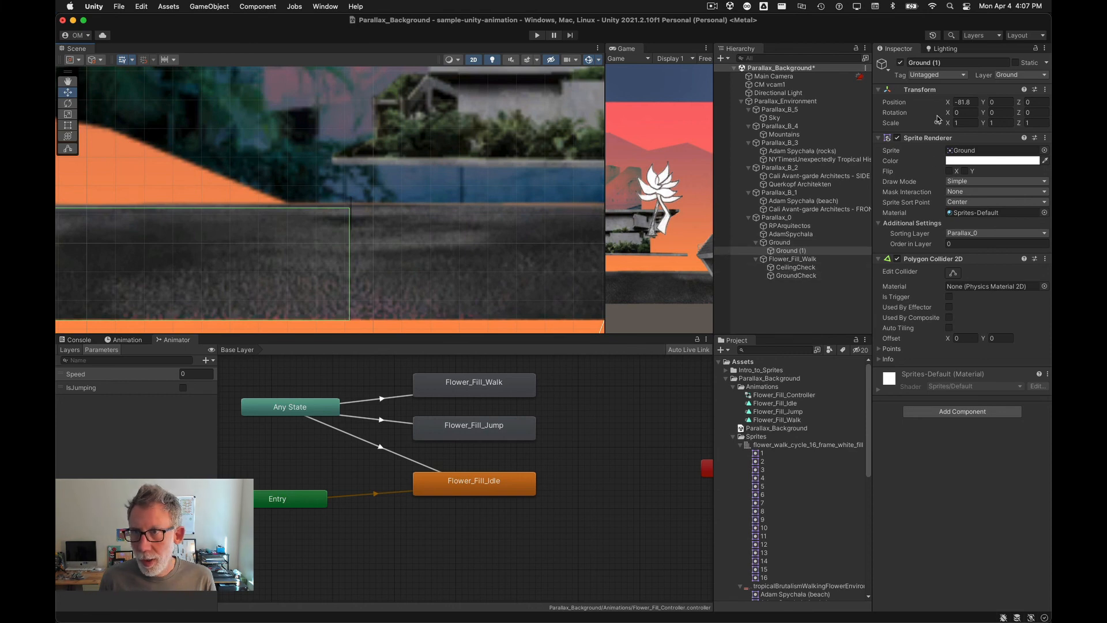
mouse_move(950, 103)
mouse_down()
mouse_move(897, 106)
mouse_move(947, 106)
mouse_up()
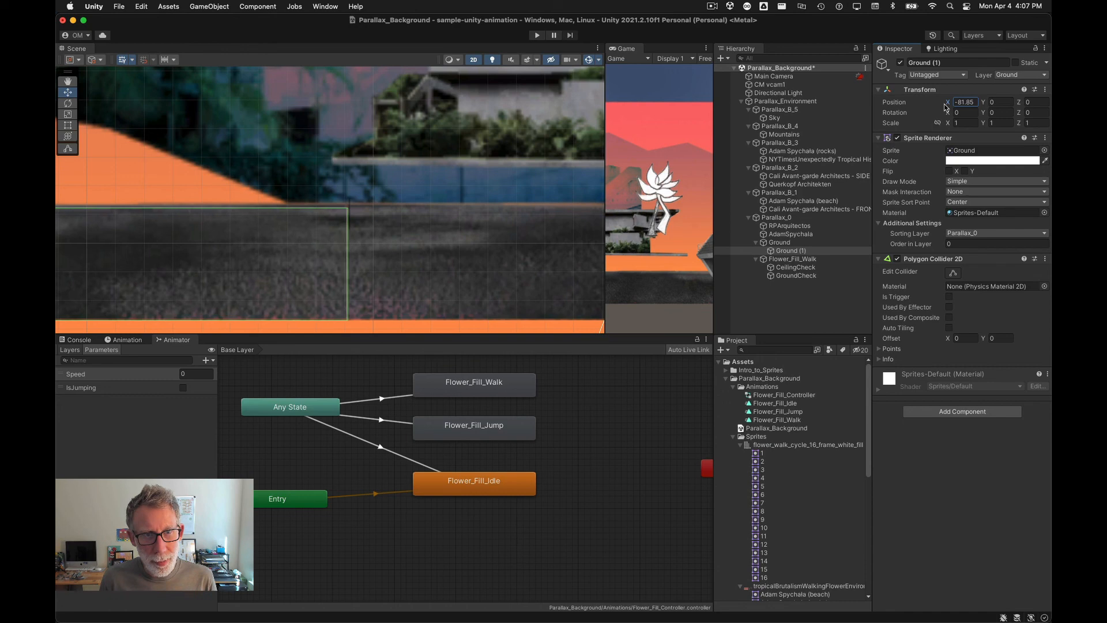
scroll(305, 253, down, 8)
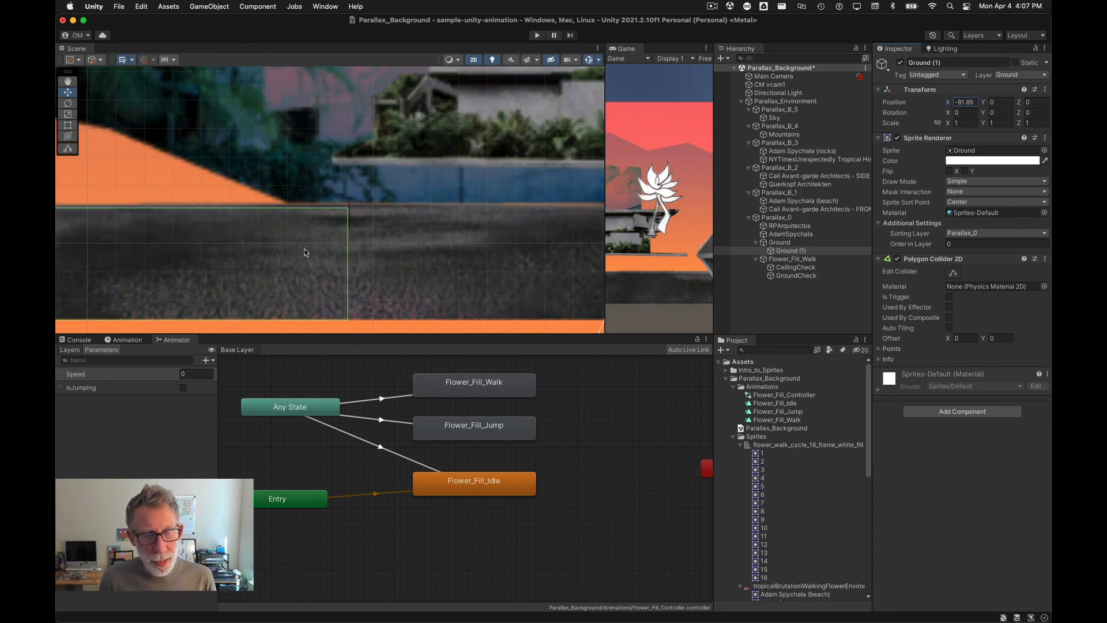
scroll(305, 252, down, 3)
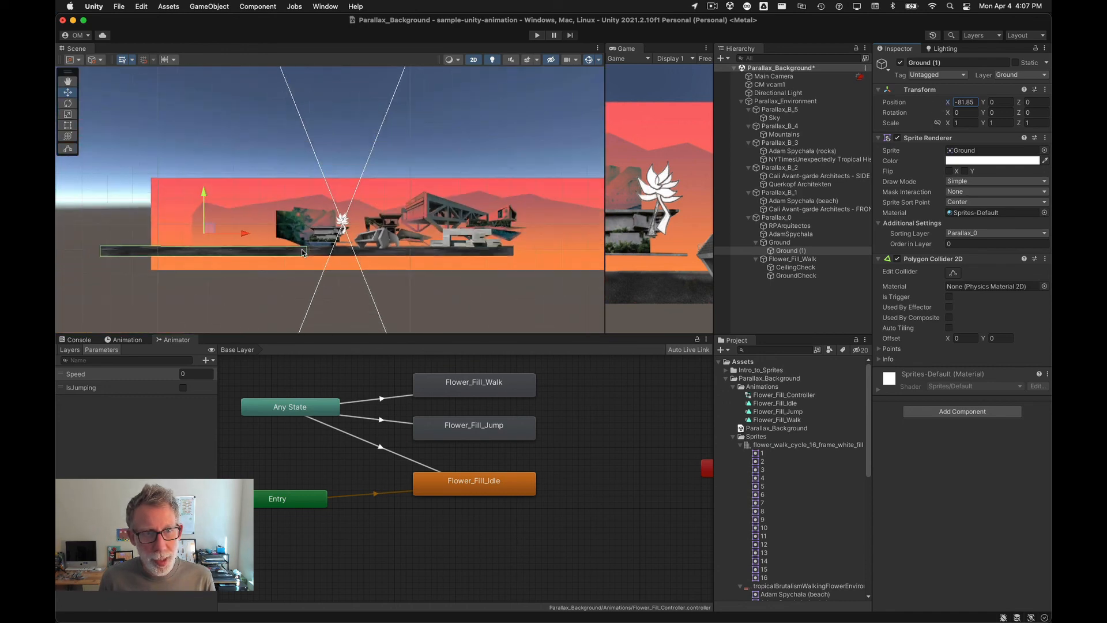
Step: Duplicate Ground (1) and move the new copy to the right side of the original ground
click(775, 252)
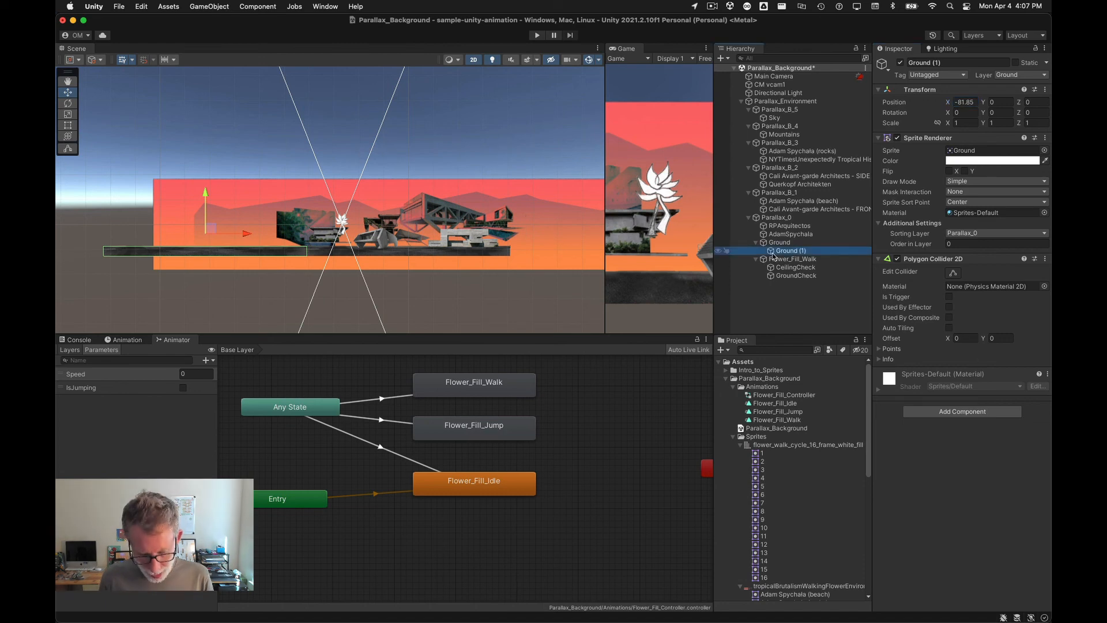
key(super+d)
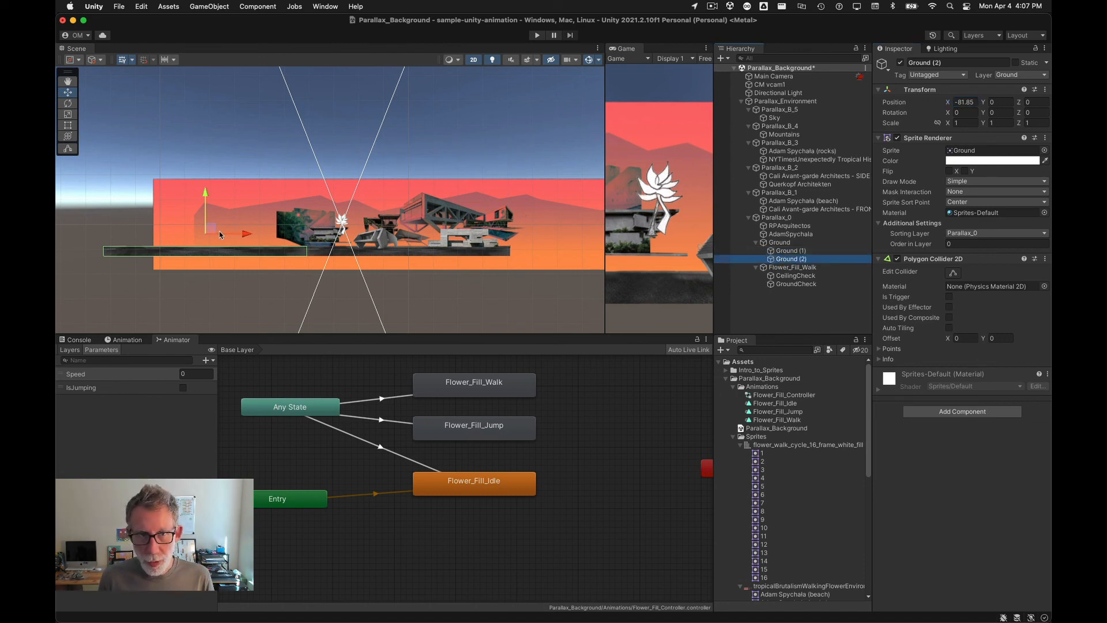
scroll(212, 234, down, 2)
drag(242, 236, 525, 235)
Step: Fine-tune Ground (2)'s X position to about 81.9 so it meets the original ground
scroll(426, 236, up, 4)
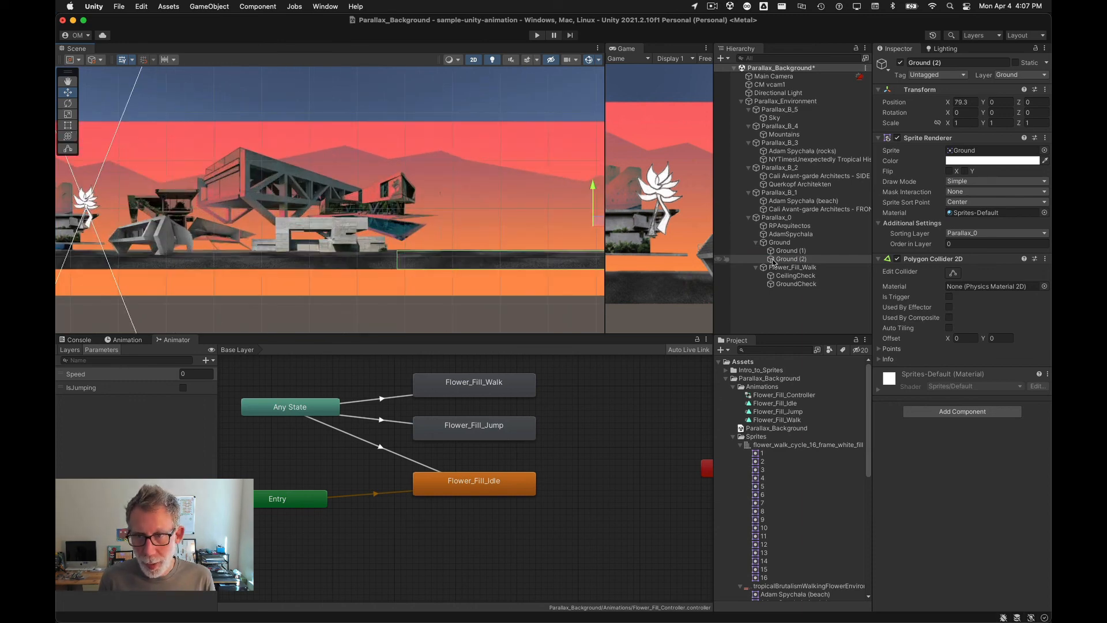
click(854, 259)
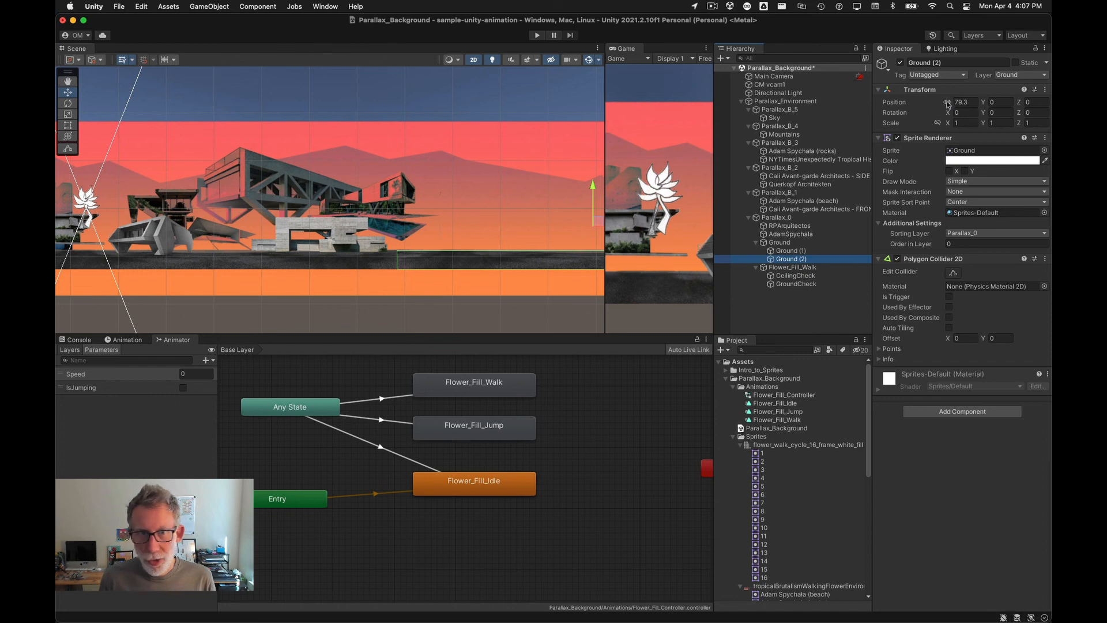
drag(949, 104, 957, 105)
scroll(459, 252, up, 5)
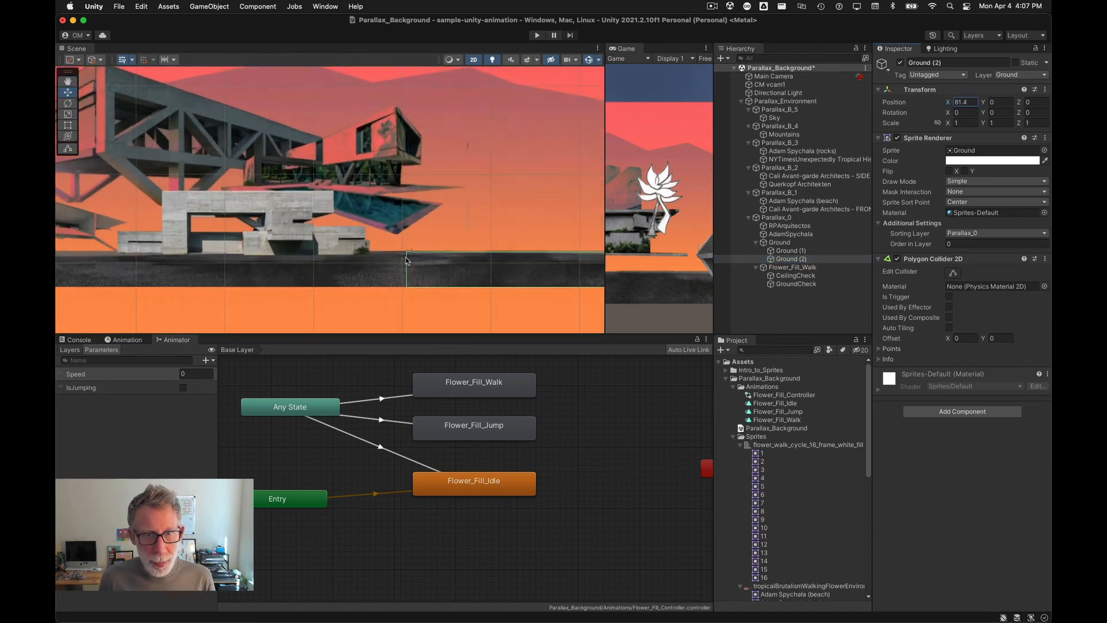
drag(949, 105, 953, 107)
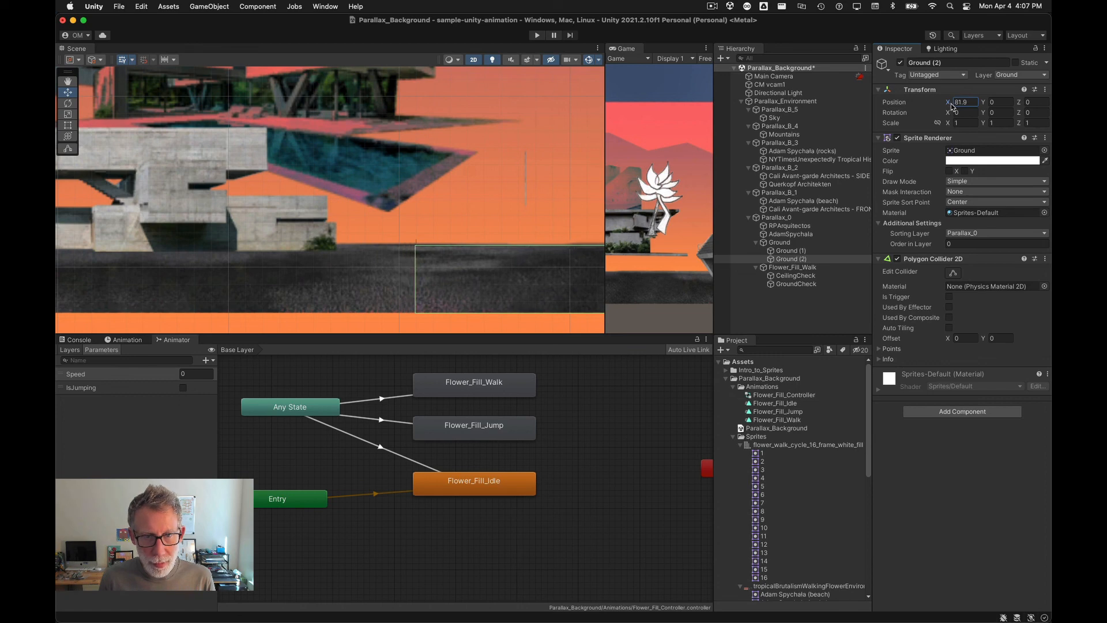
scroll(456, 247, down, 5)
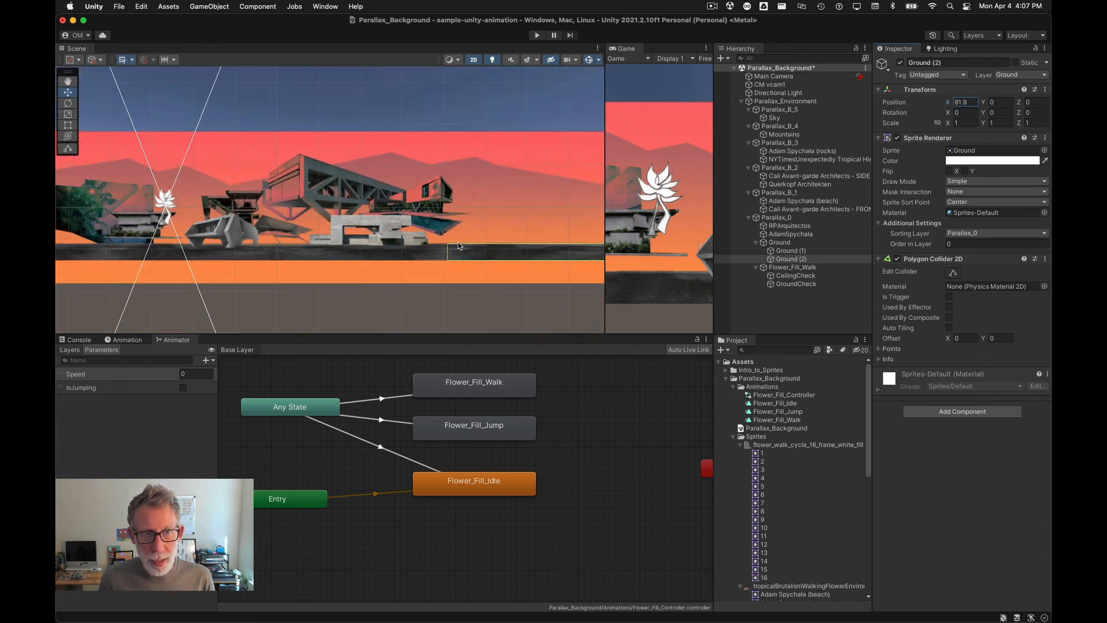
Step: Deselect everything, widen the Game view by resizing the Scene/Game split, and select the Main Camera
click(415, 320)
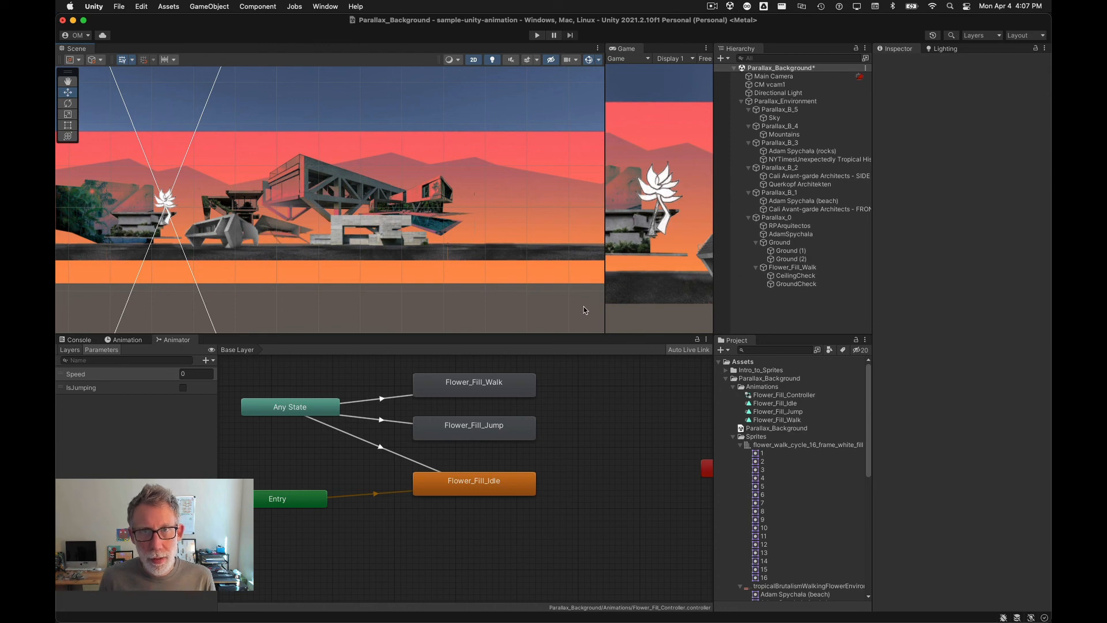
drag(604, 180, 399, 180)
click(750, 79)
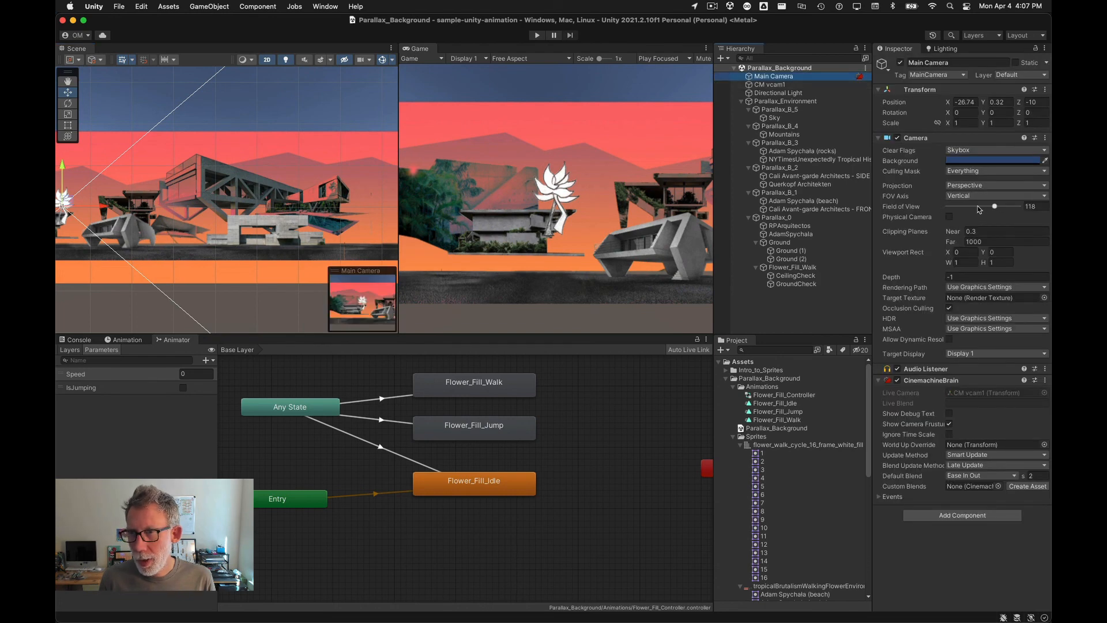
Step: Set the CM vcam1 virtual camera's Vertical FOV to 80
click(751, 85)
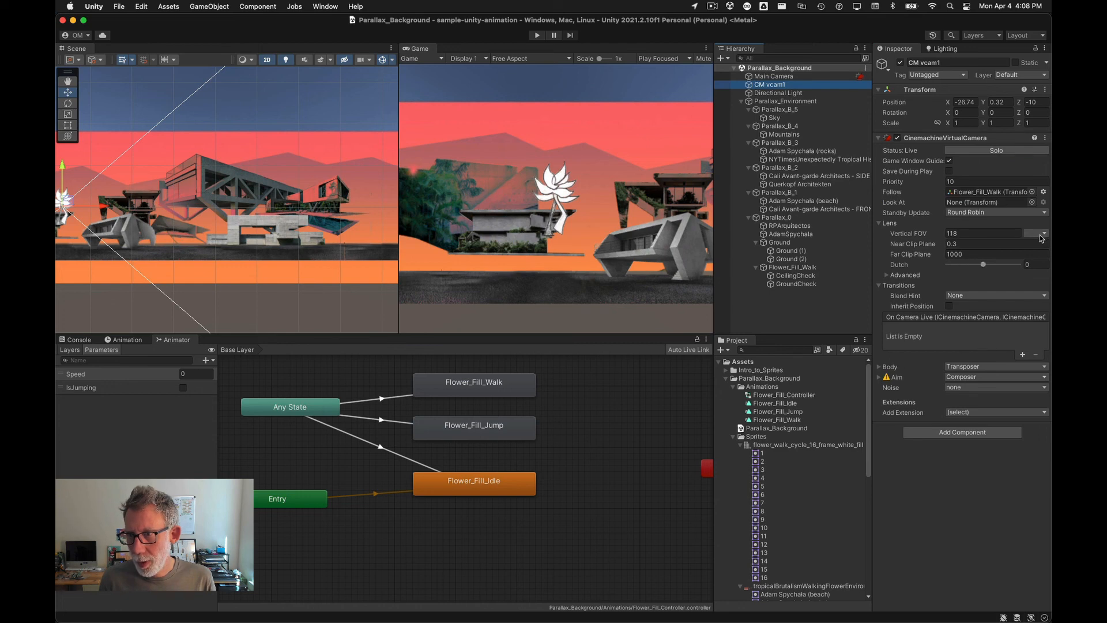
click(937, 236)
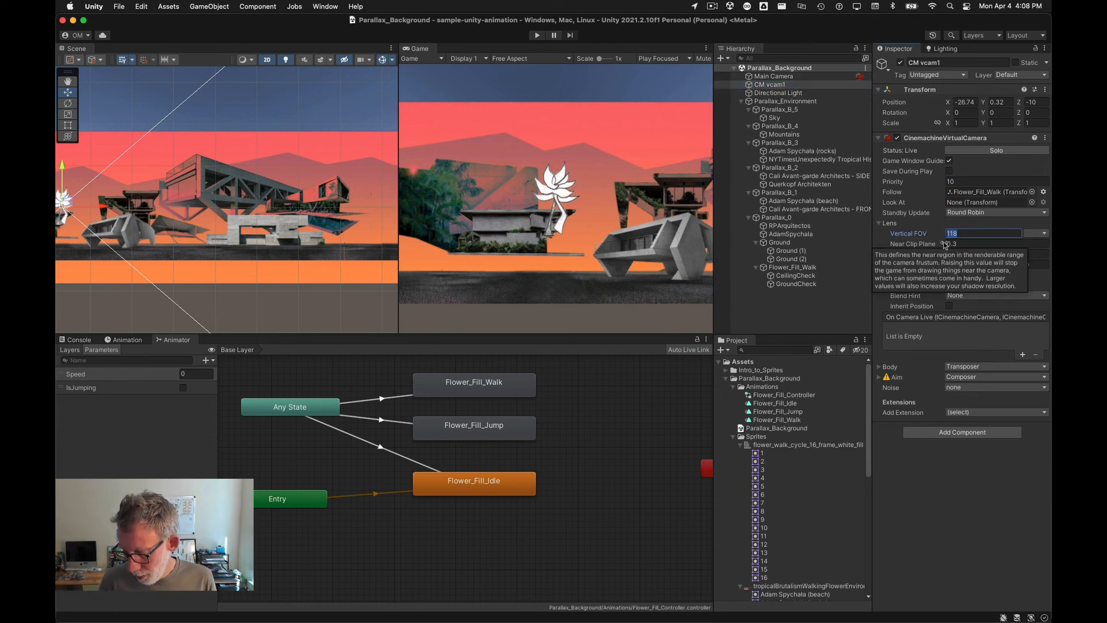
text(30)
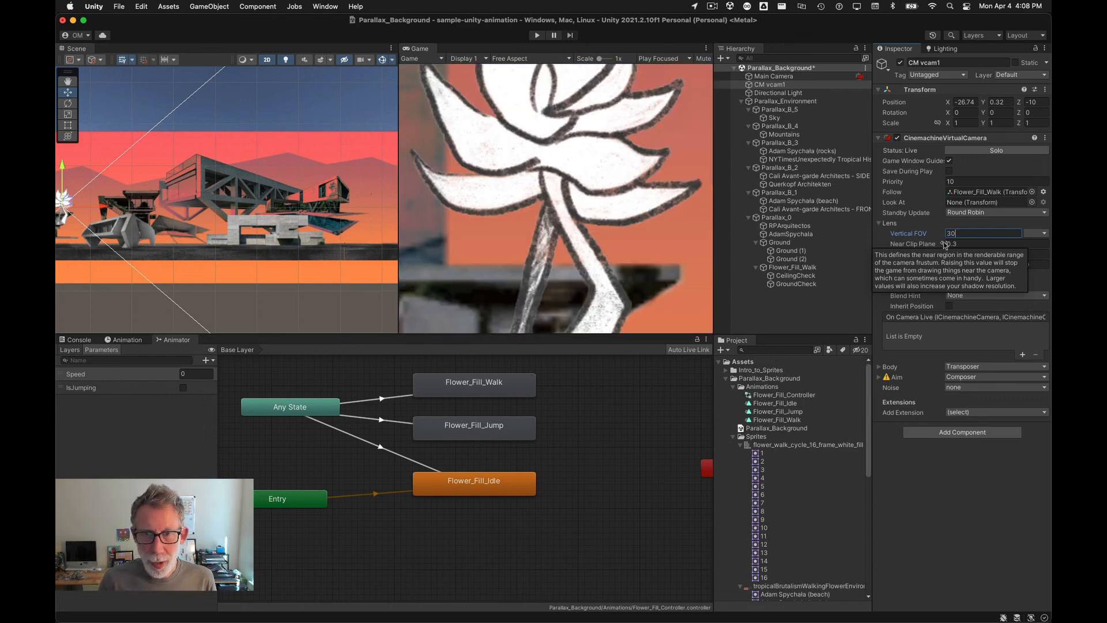
key(BackSpace)
key(BackSpace)
text(50)
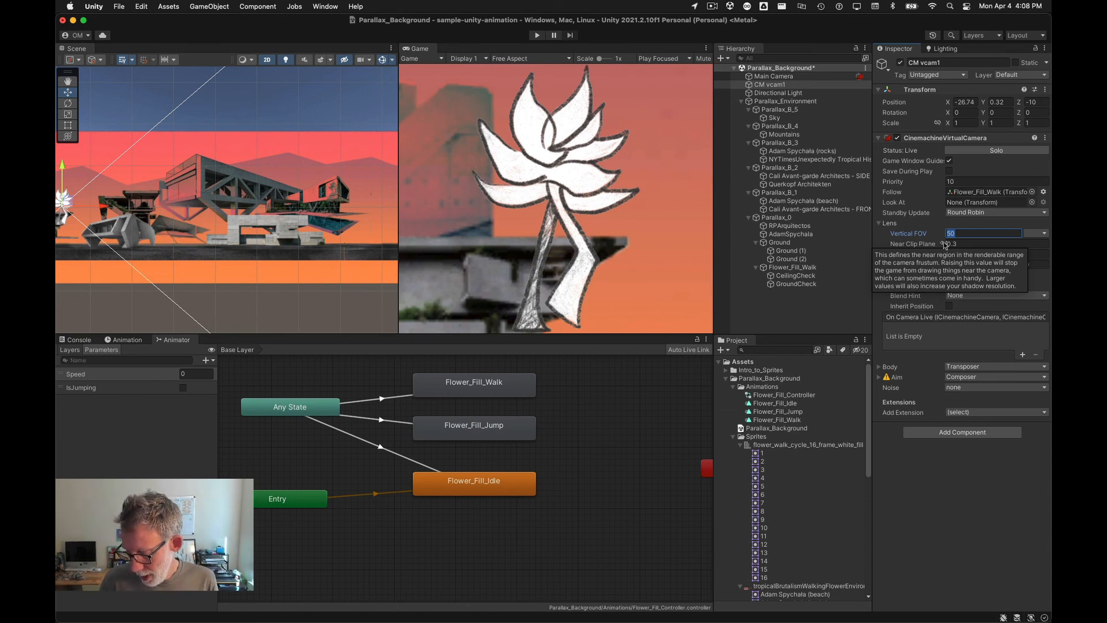
text(80)
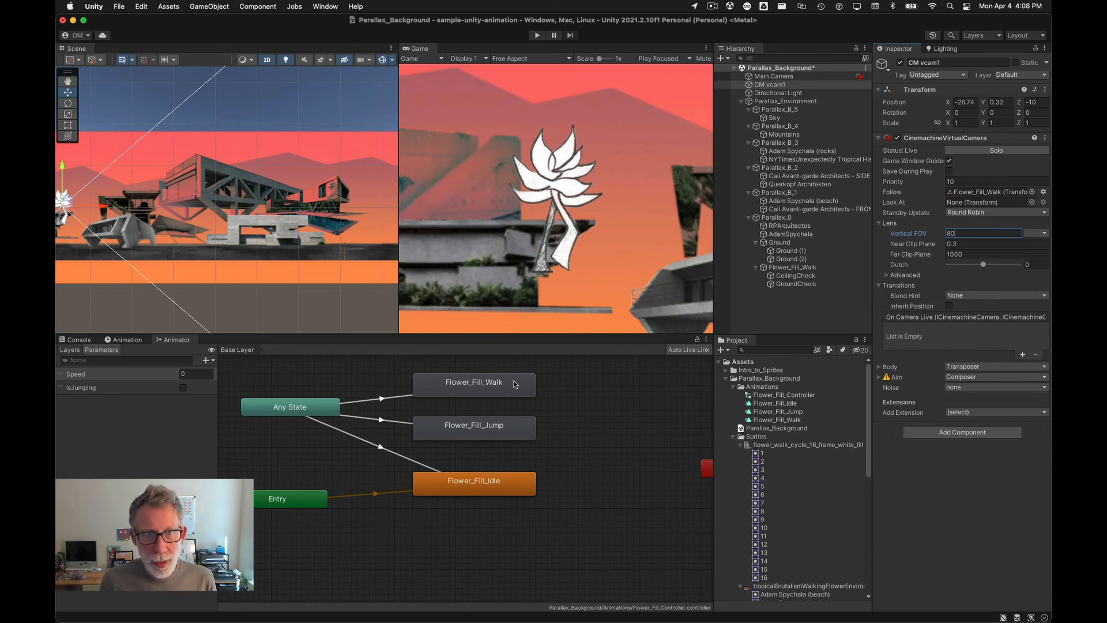
Step: Widen the Game view further and set the CM vcam1 virtual camera's Vertical FOV to 100
drag(398, 260, 239, 259)
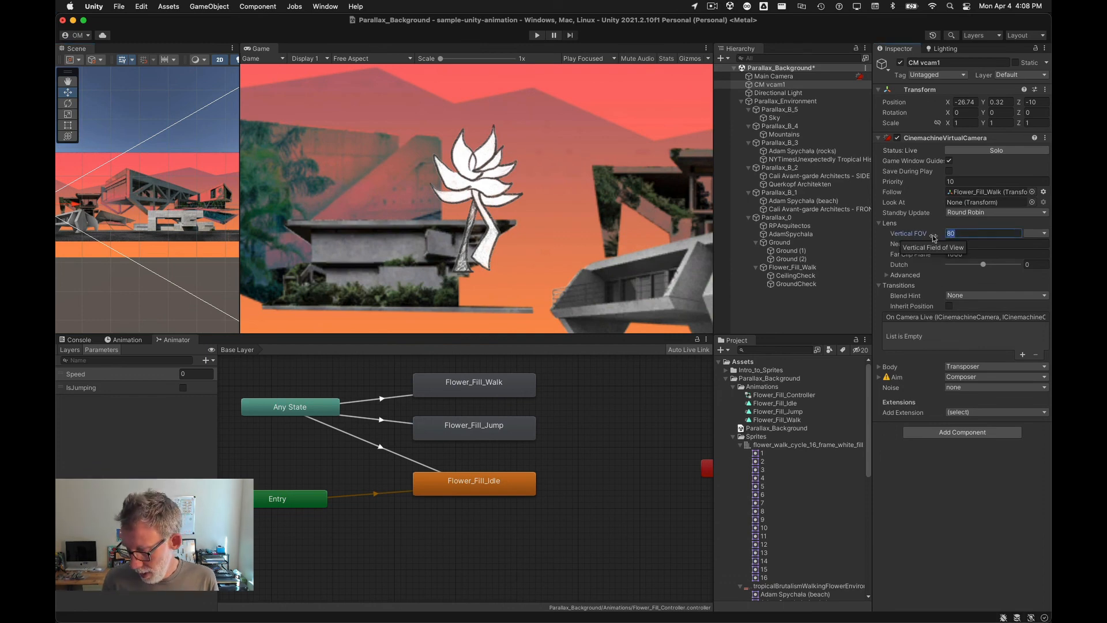
text(100)
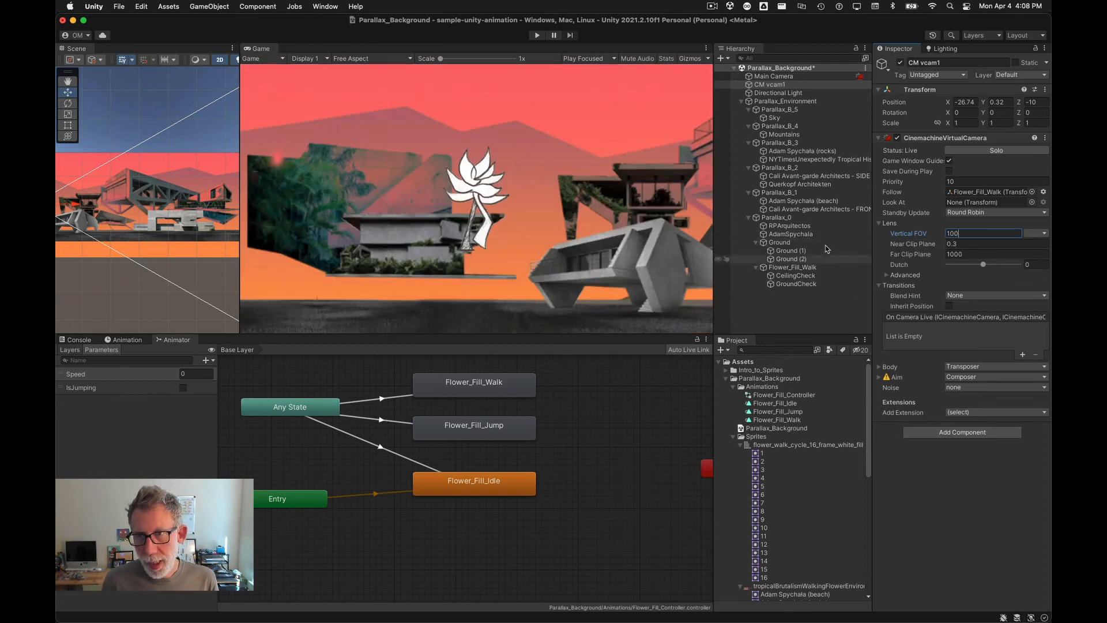
key(Tab)
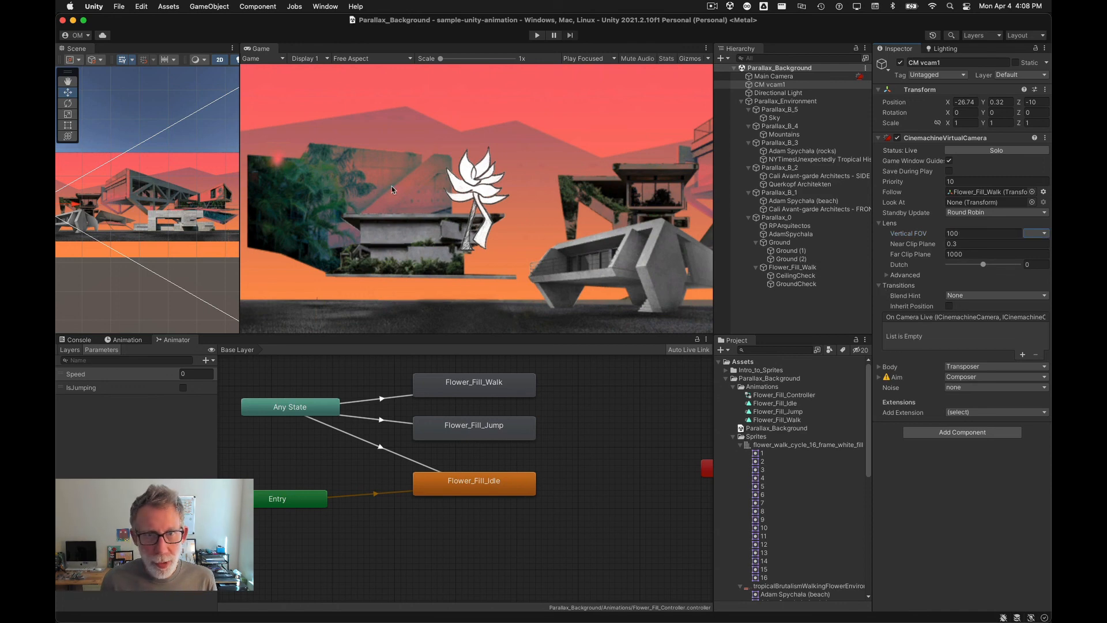
click(1045, 234)
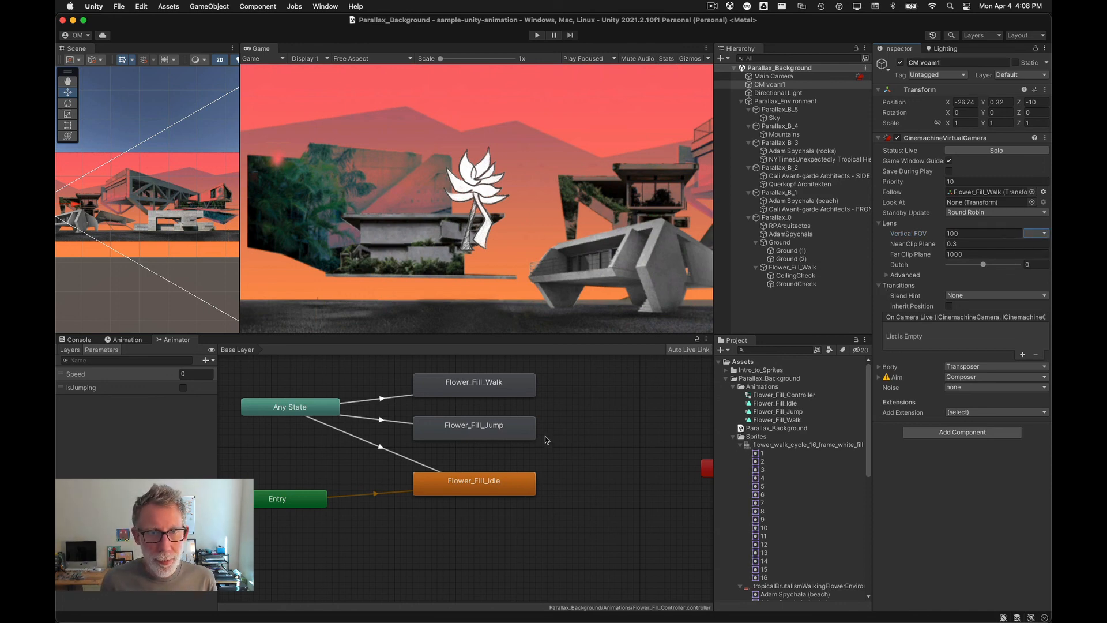
Step: Play-test the scene, walking the flower left and right and jumping, then leave Play mode
click(538, 36)
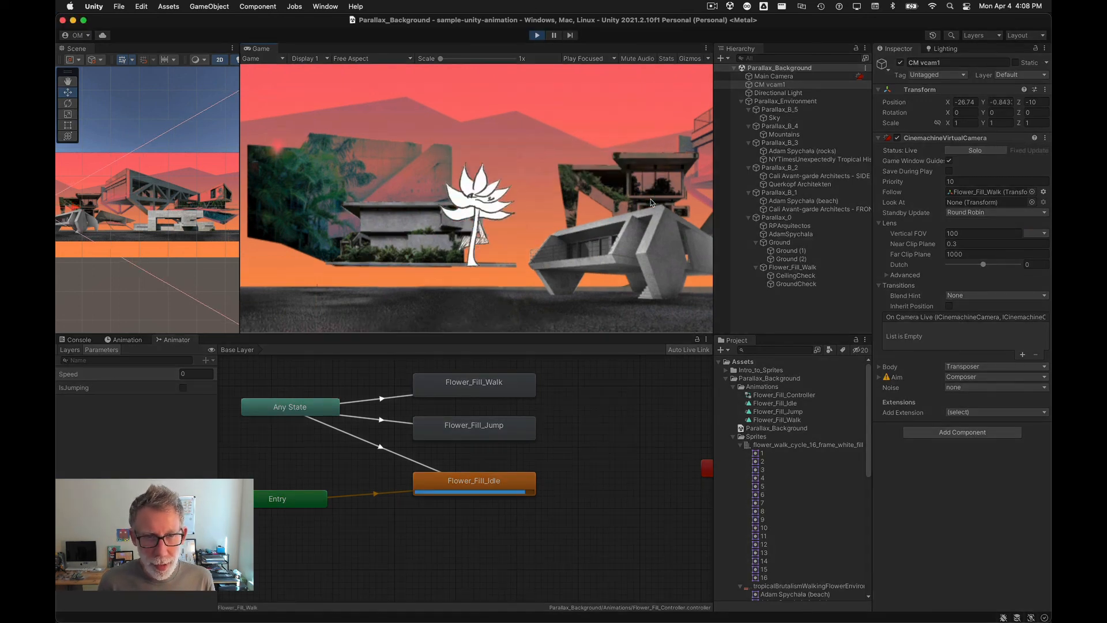
key(Left)
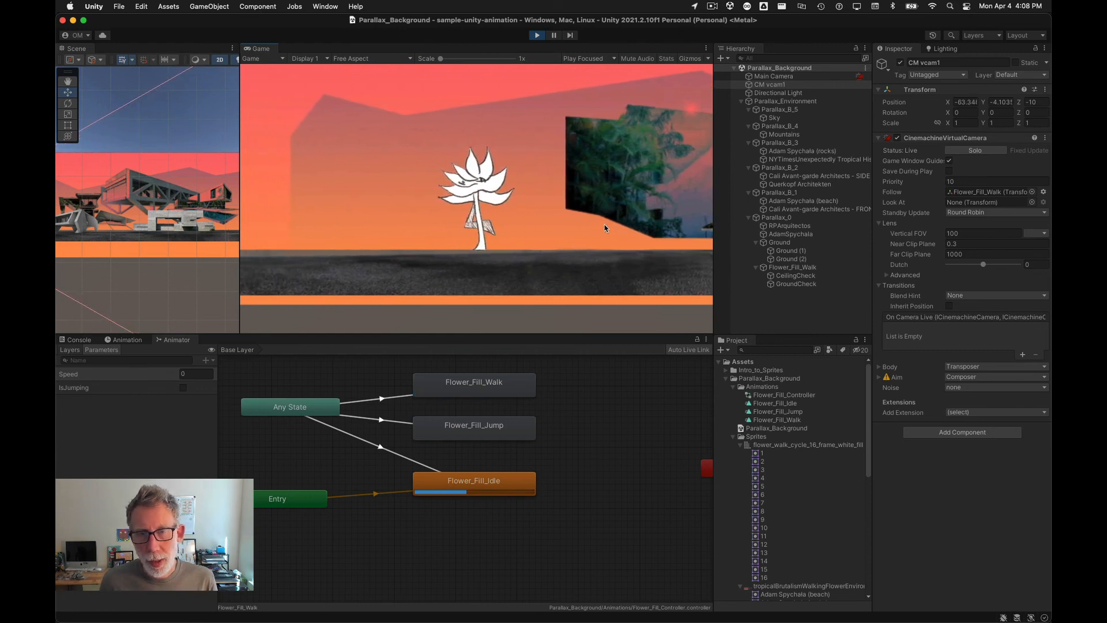
key(Right)
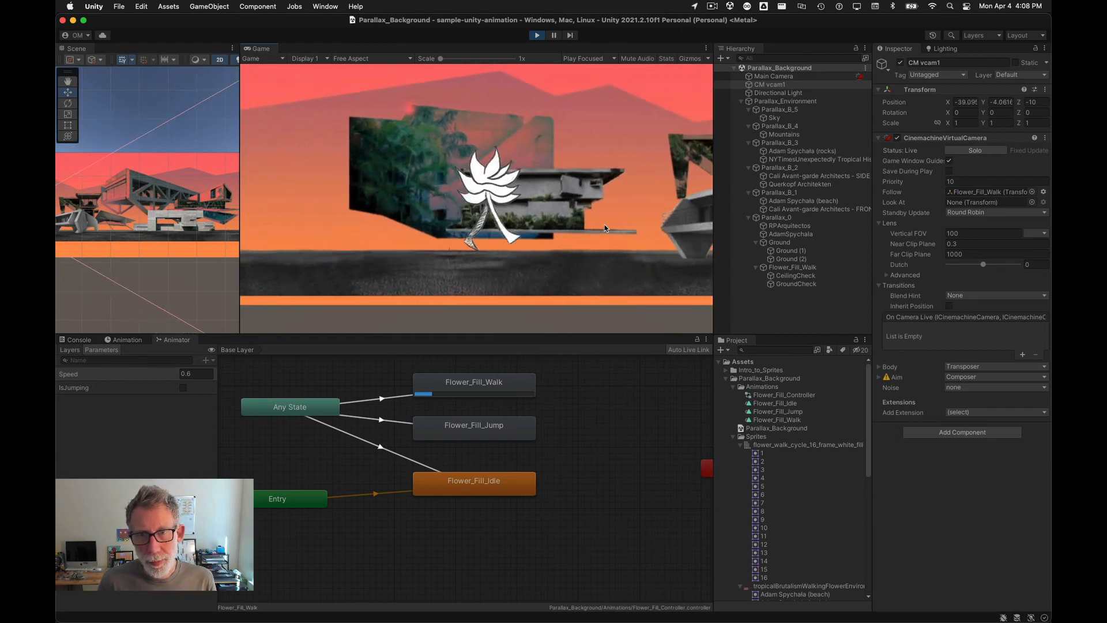
key(space)
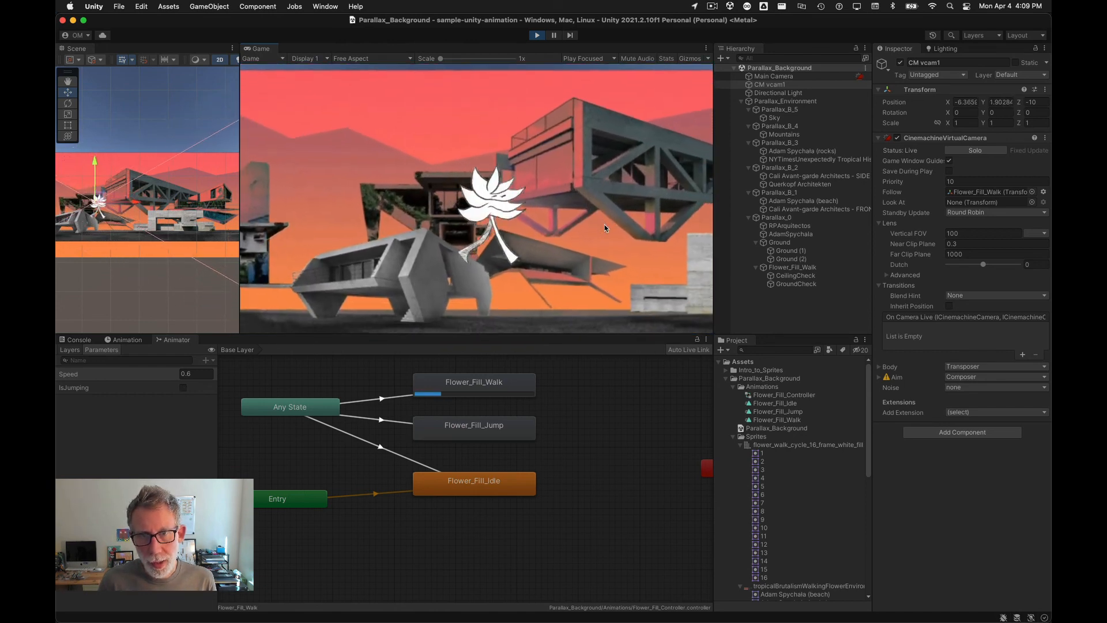
key(space)
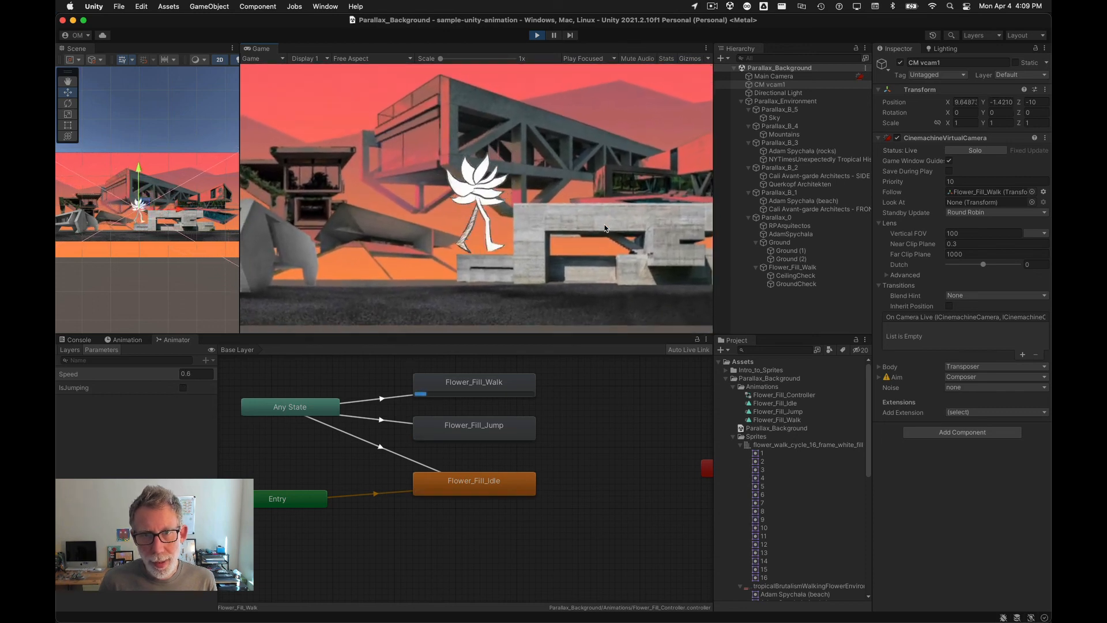
key(Left)
key(Right)
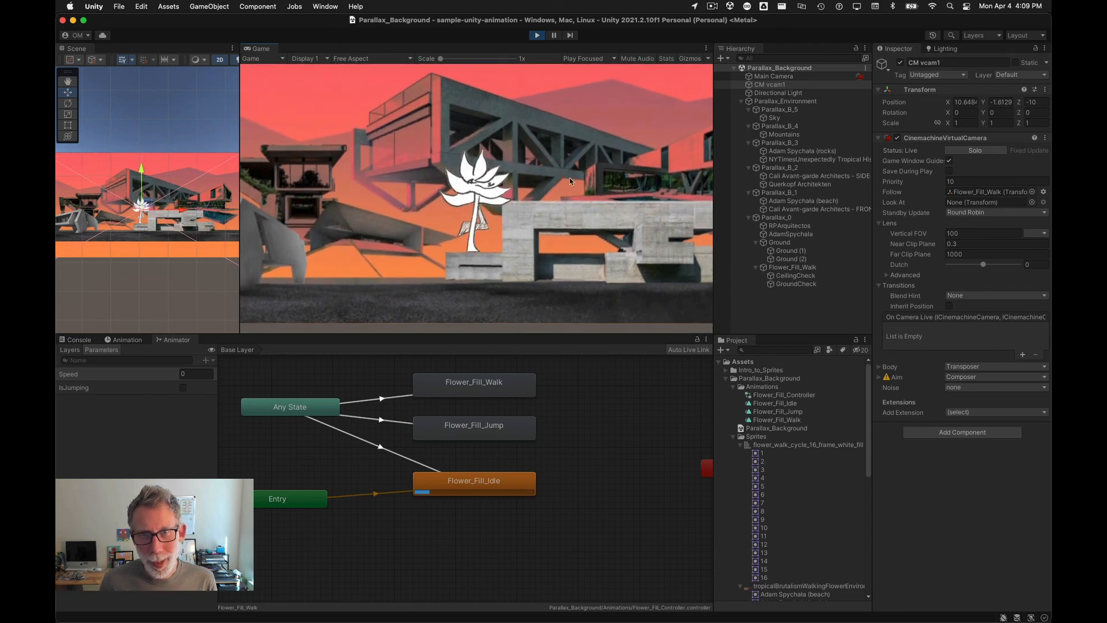
key(super+p)
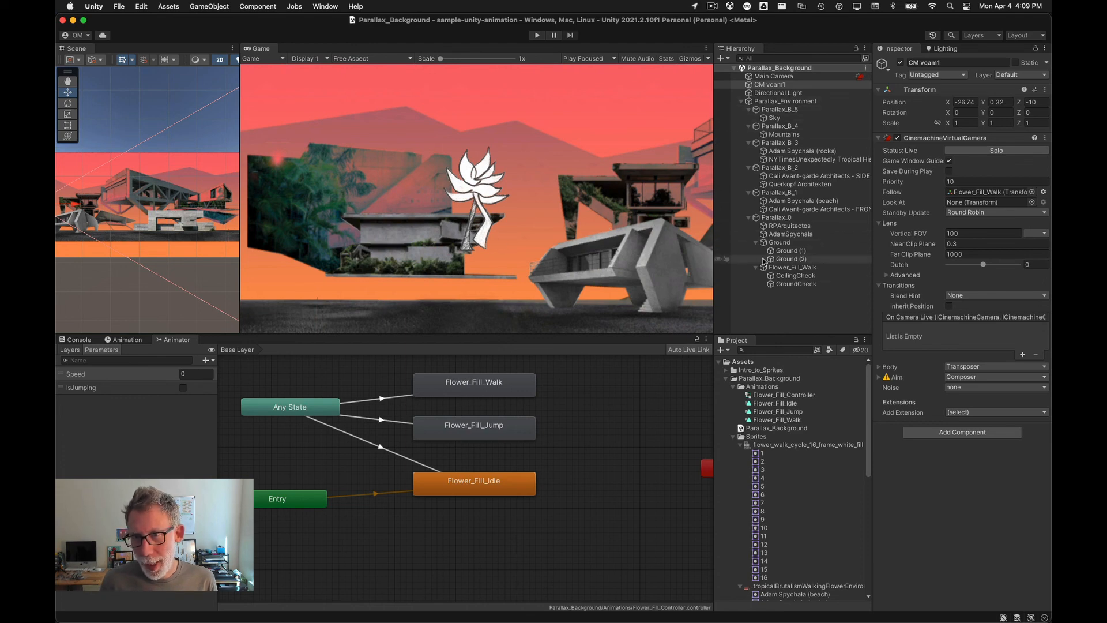
Step: Select Ground and both ground copies and assign the Slippery physics material to their Polygon Collider 2D
click(796, 259)
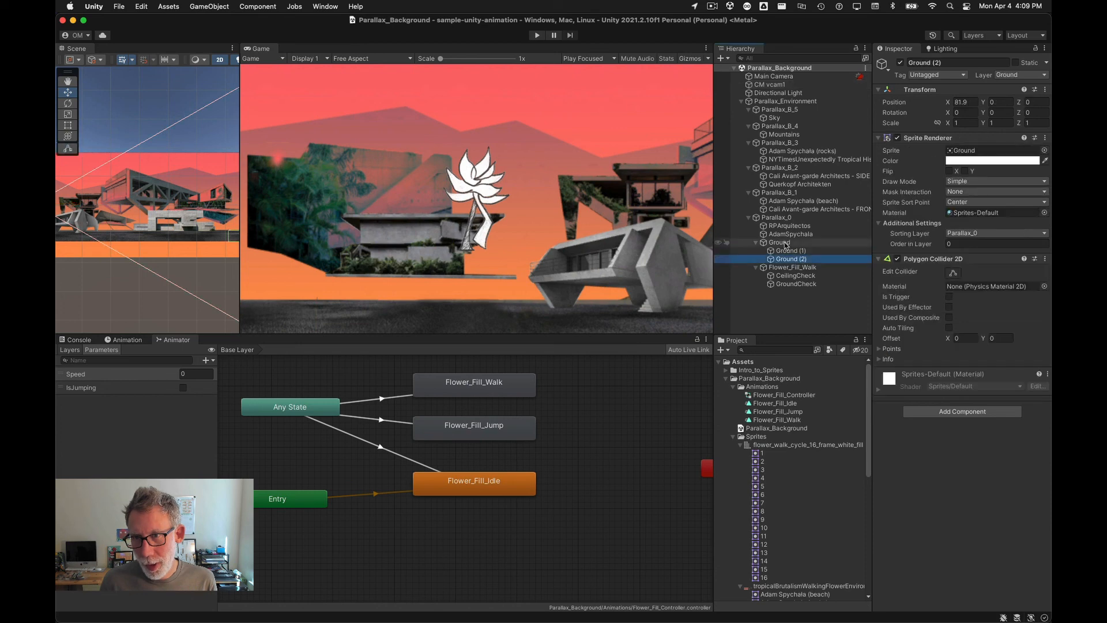
shift+click(786, 242)
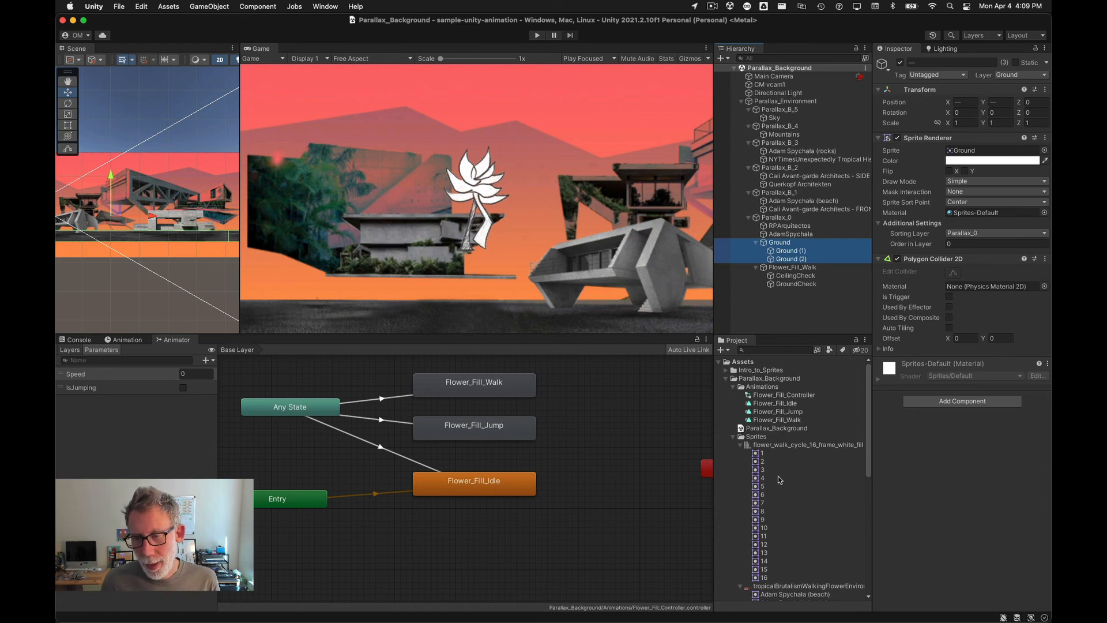
scroll(782, 472, down, 10)
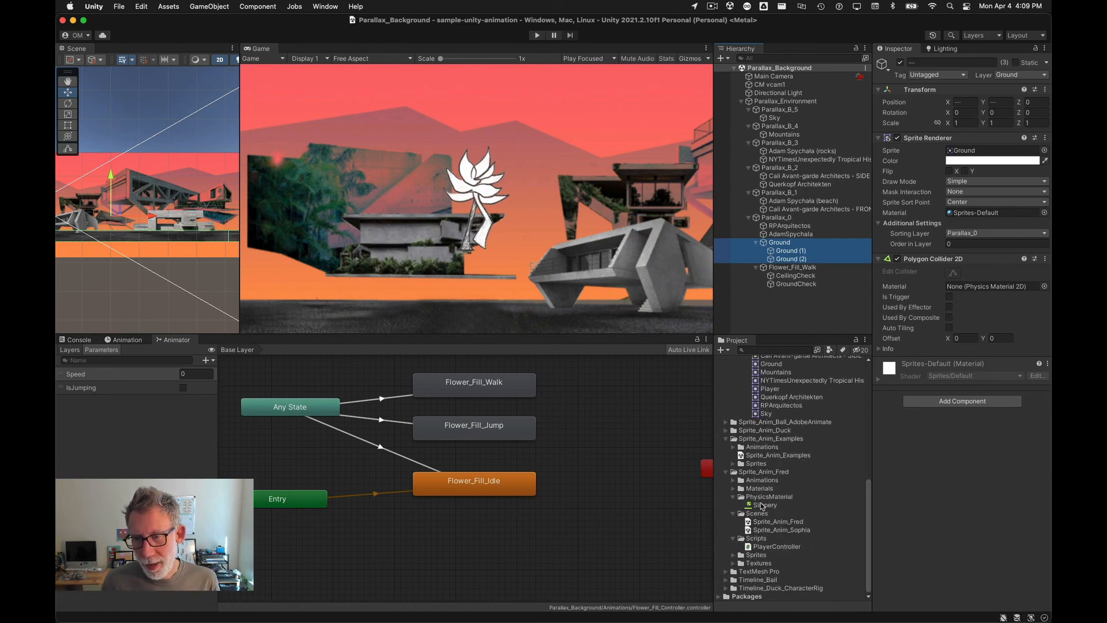
drag(763, 506, 976, 288)
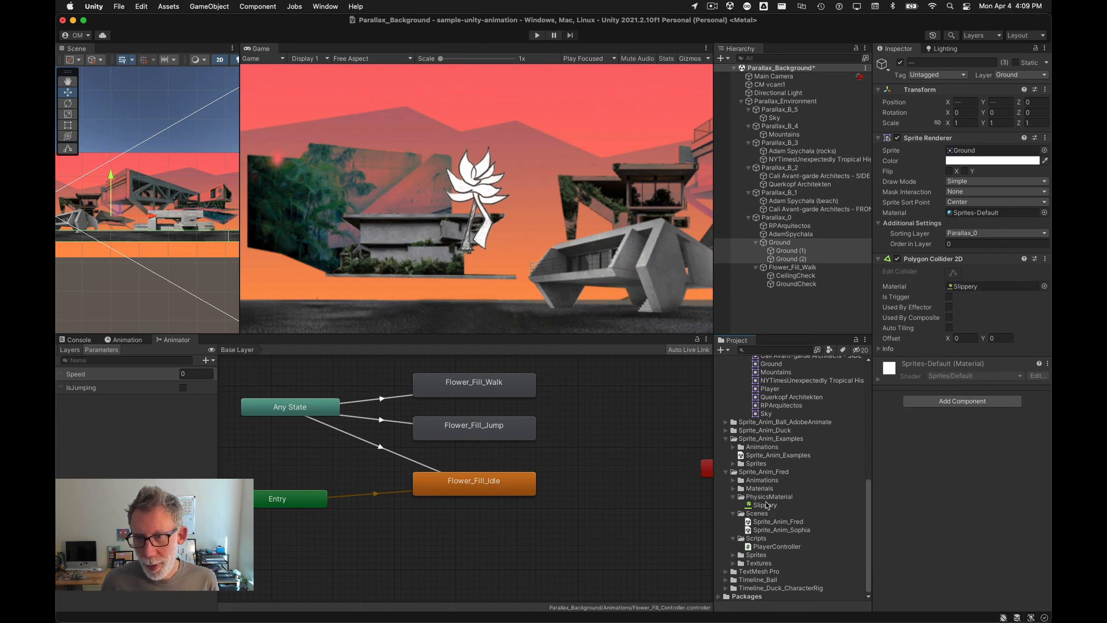
Step: Assign the Slippery physics material to the Flower_Fill_Walk player's Rigidbody 2D
click(767, 506)
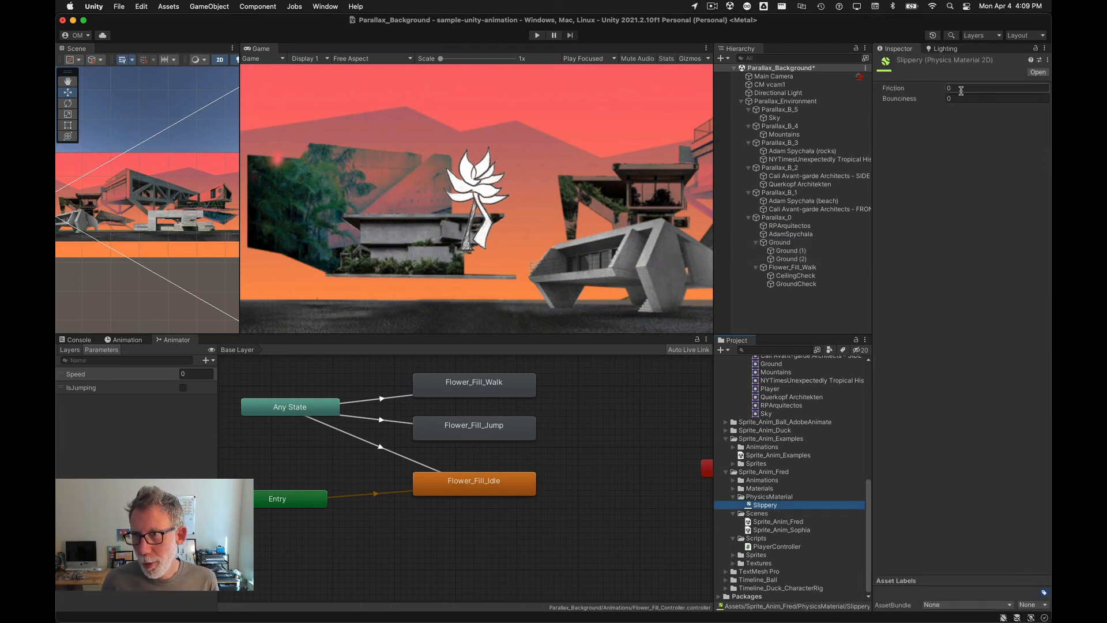
click(788, 267)
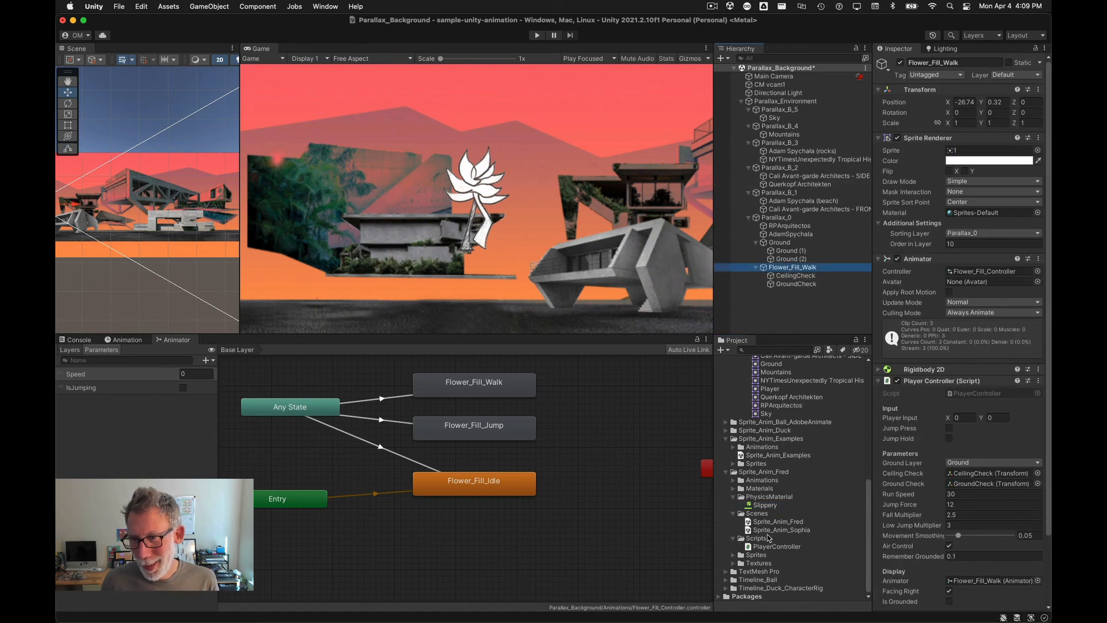
click(879, 369)
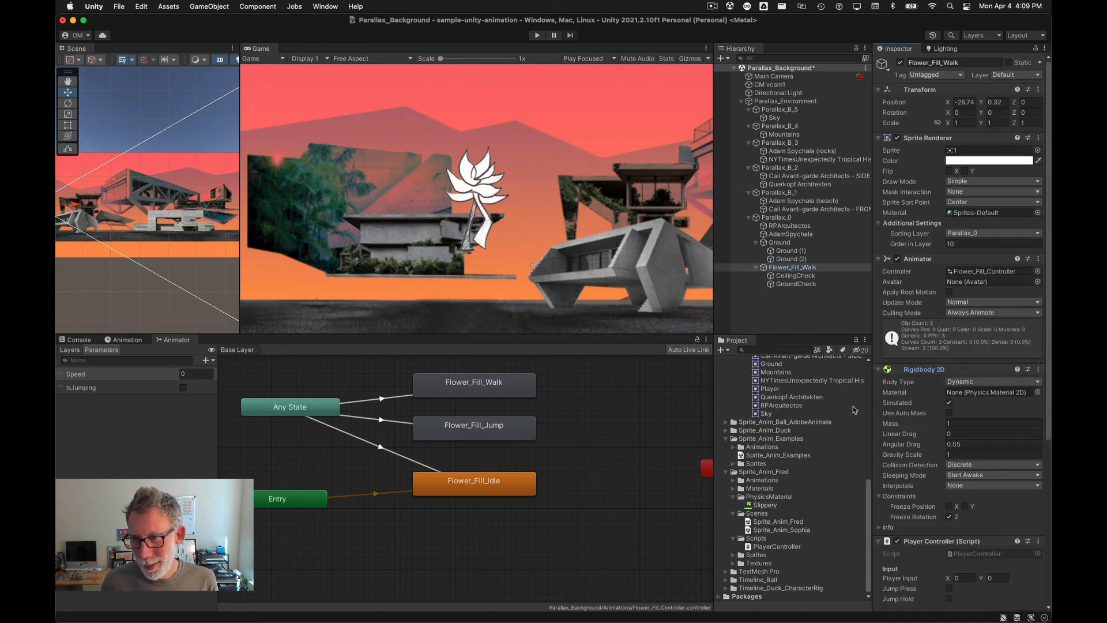
drag(762, 506, 1027, 395)
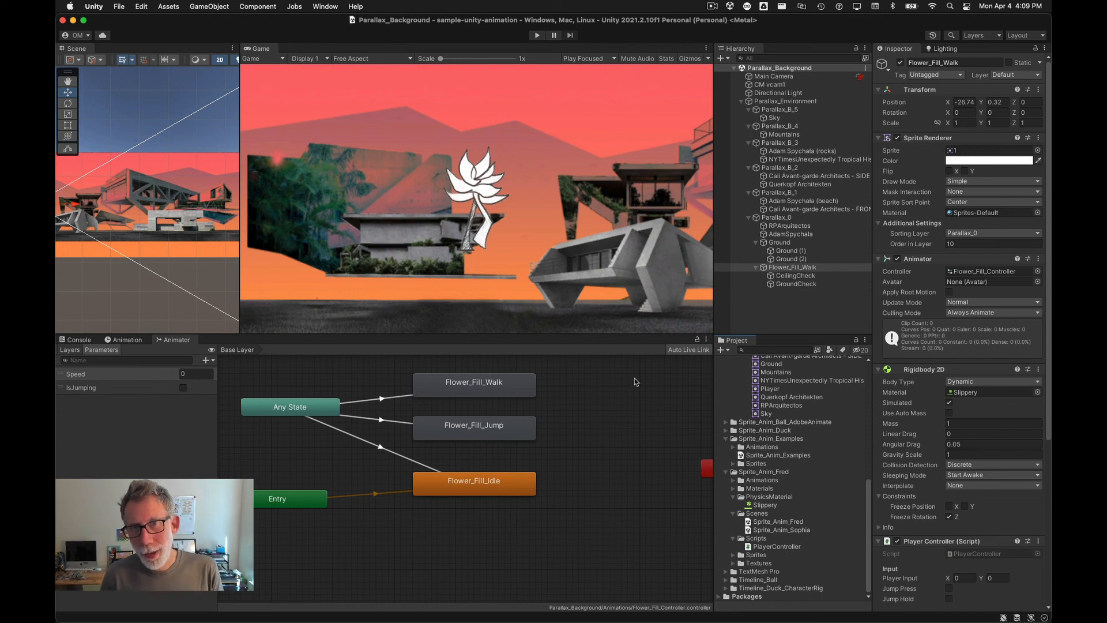
Step: Enter Play mode and test the flower walking and jumping across the extended ground
click(539, 35)
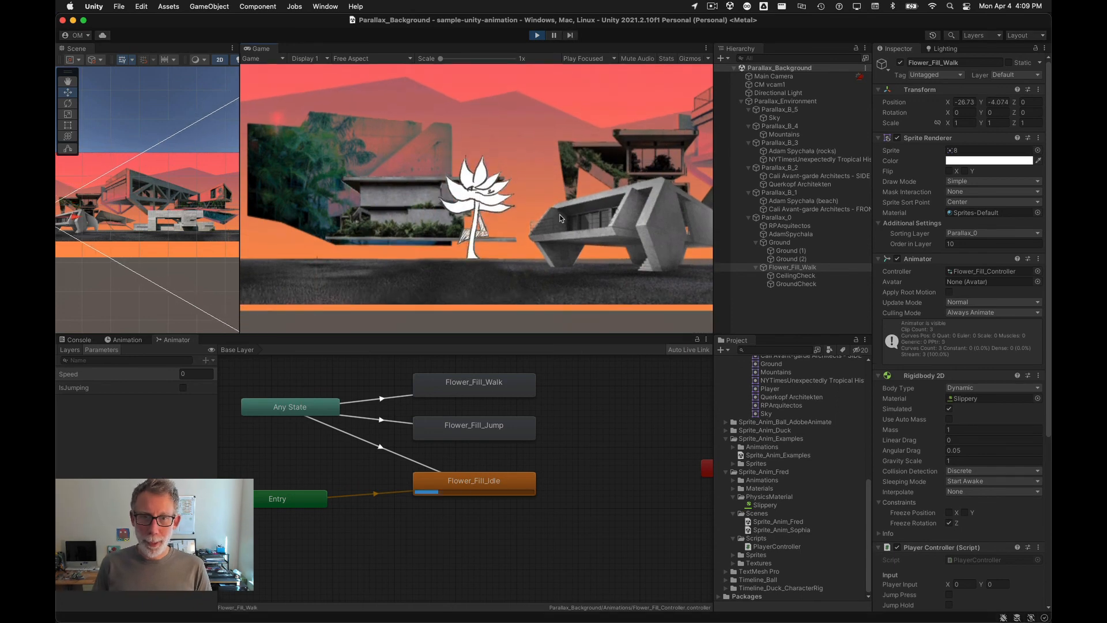
key(Right)
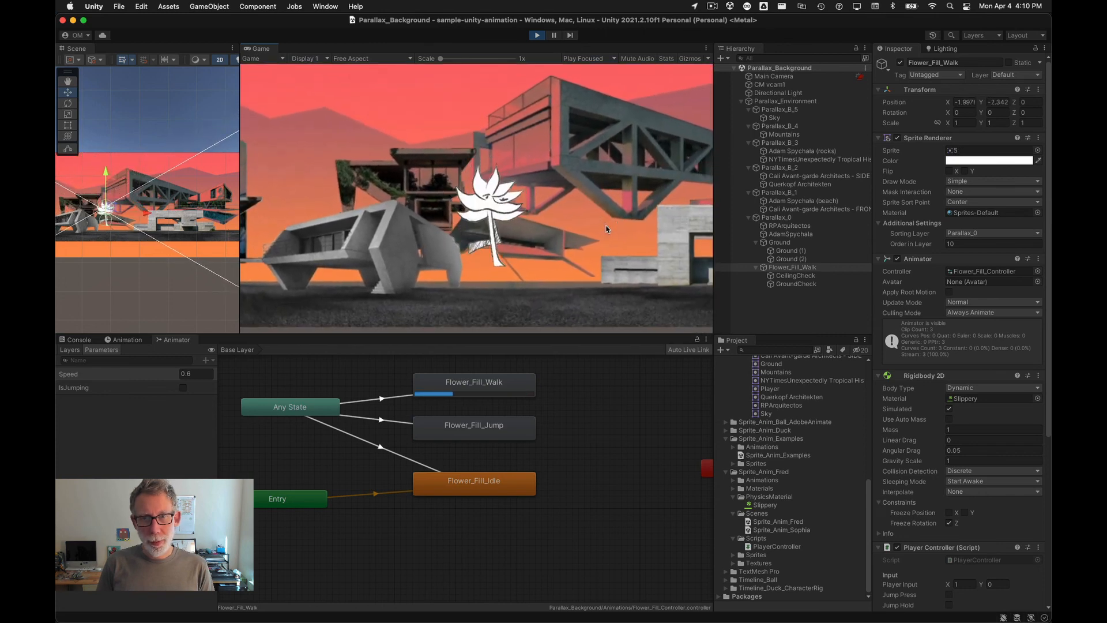
key(space)
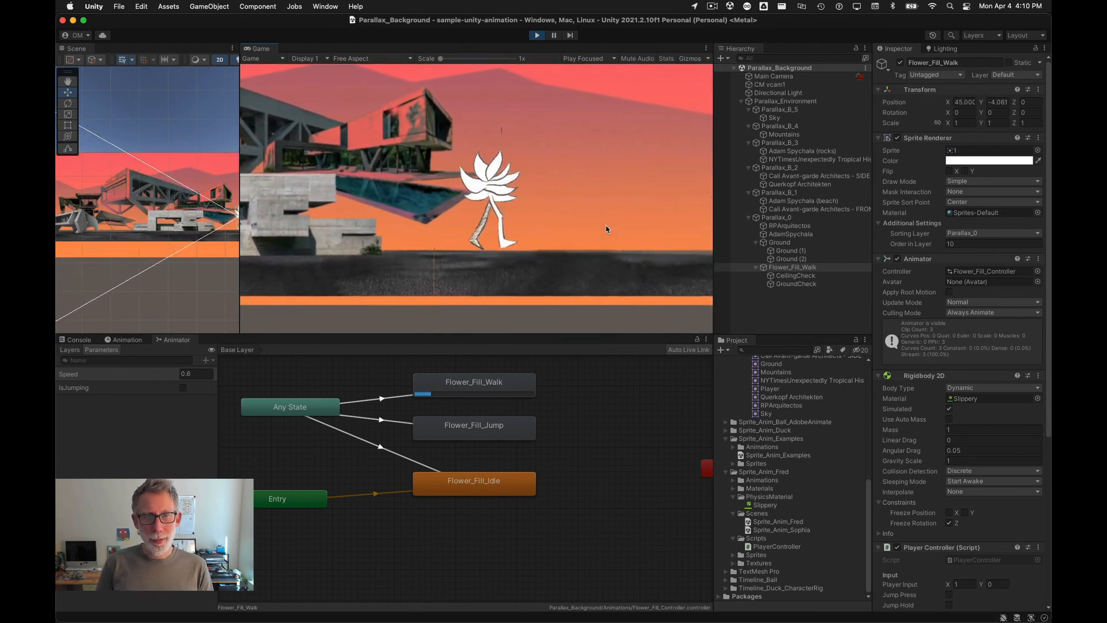
key(space)
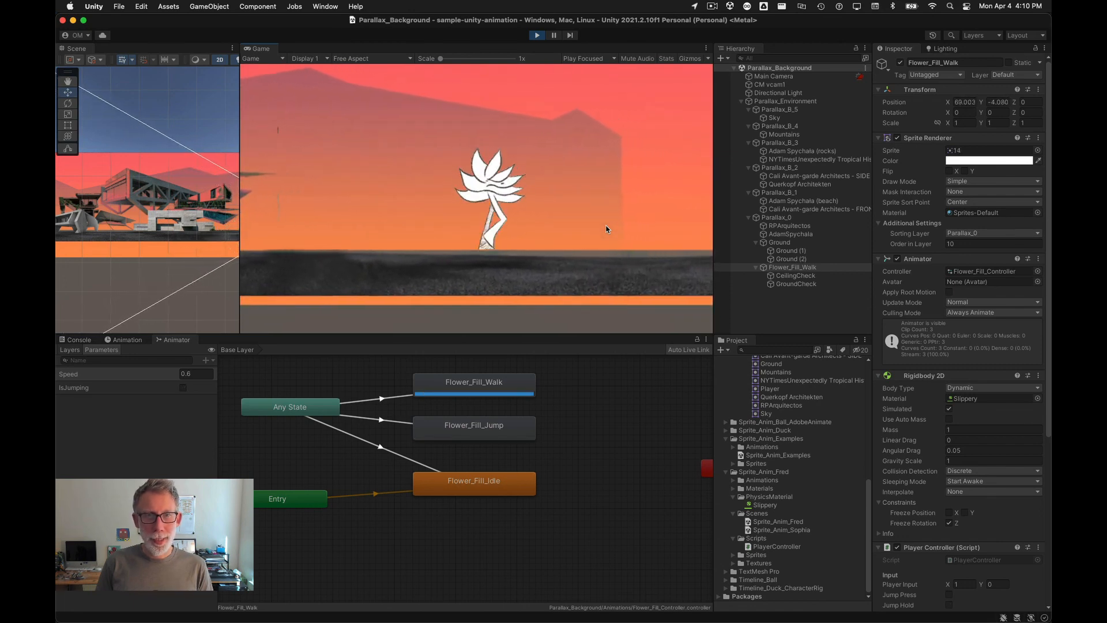
key(Left)
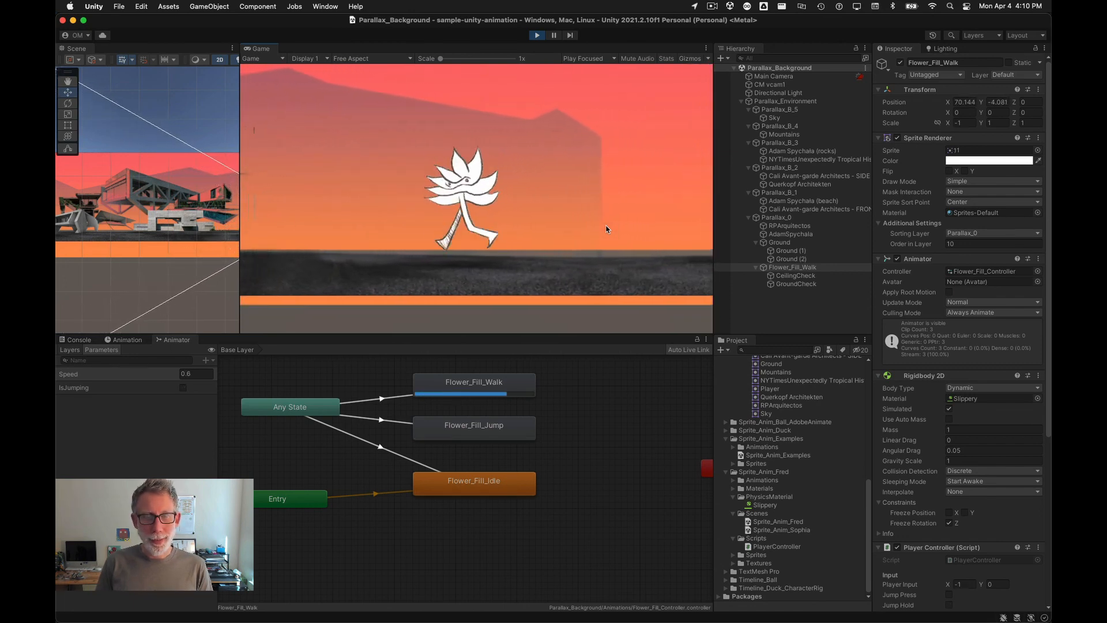
key(space)
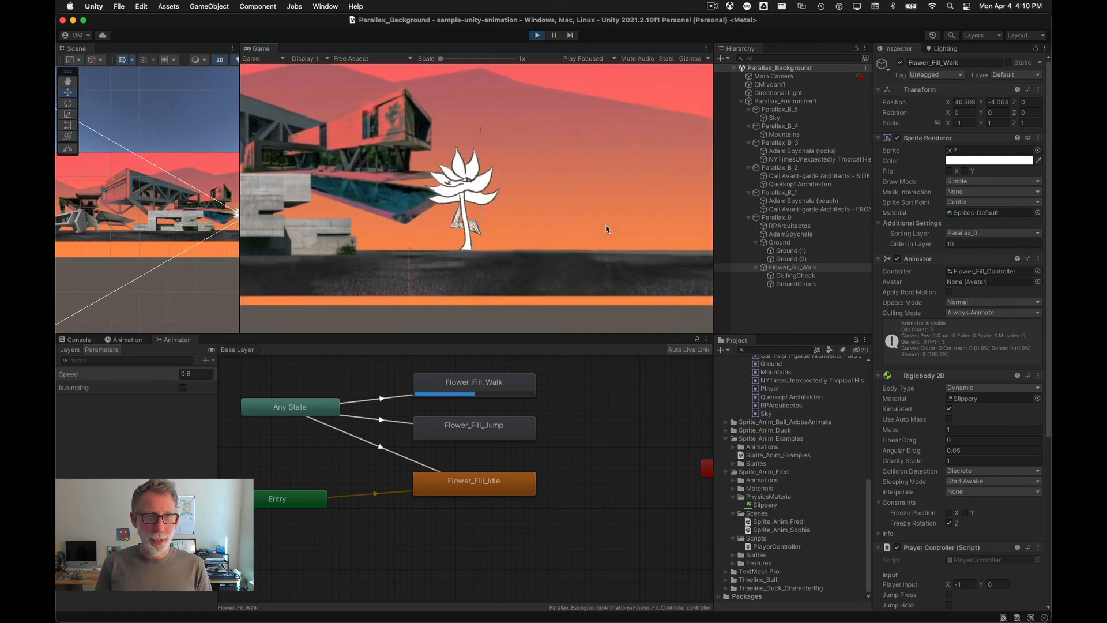
key(space)
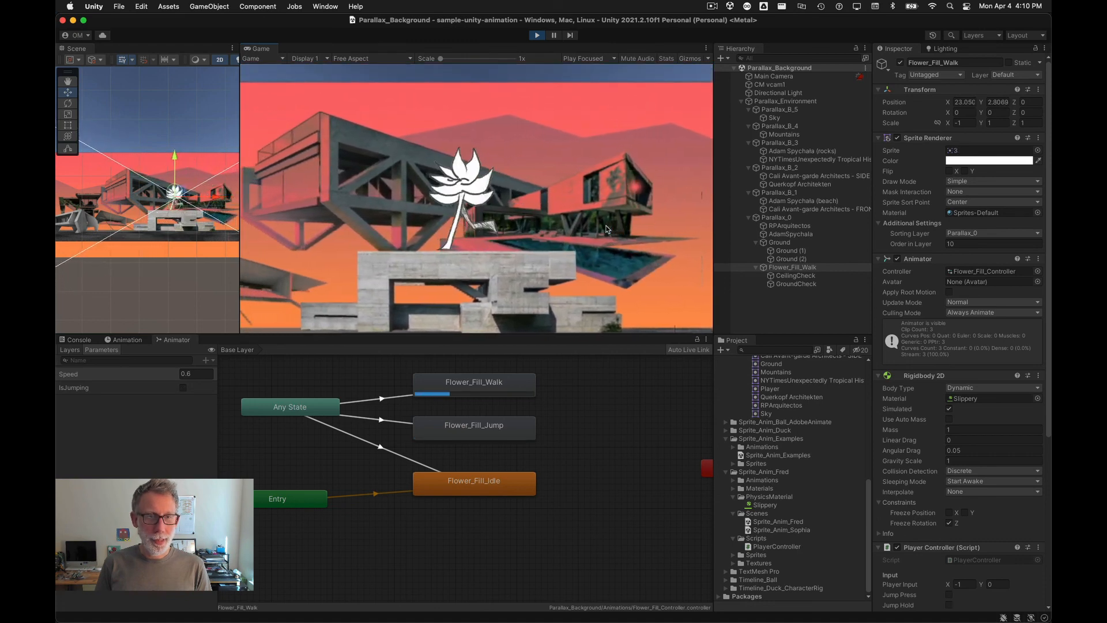
key(space)
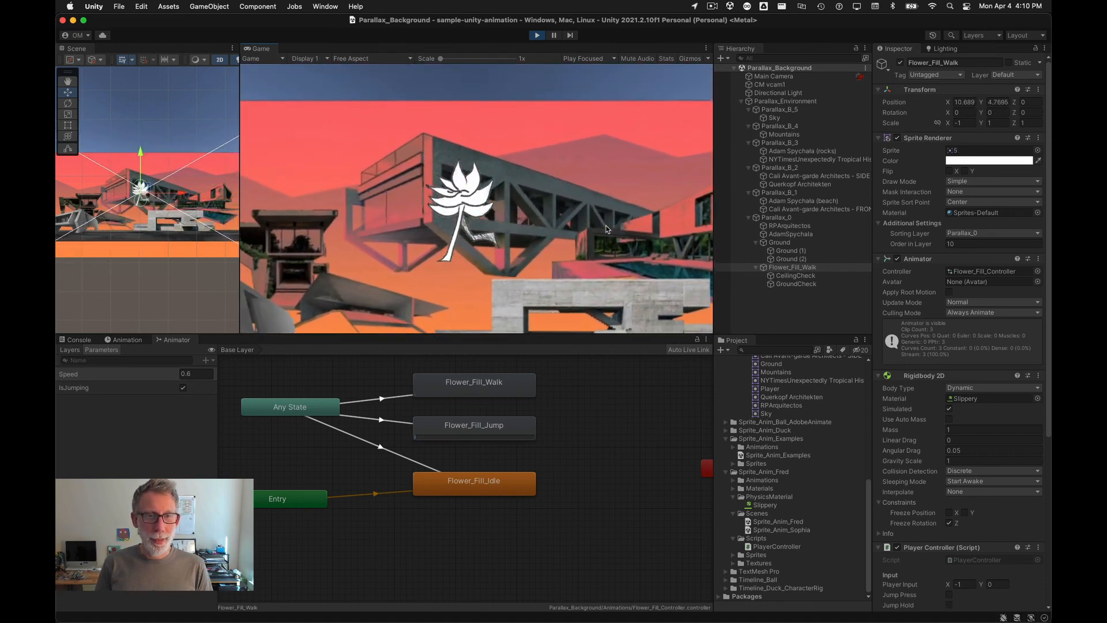
key(space)
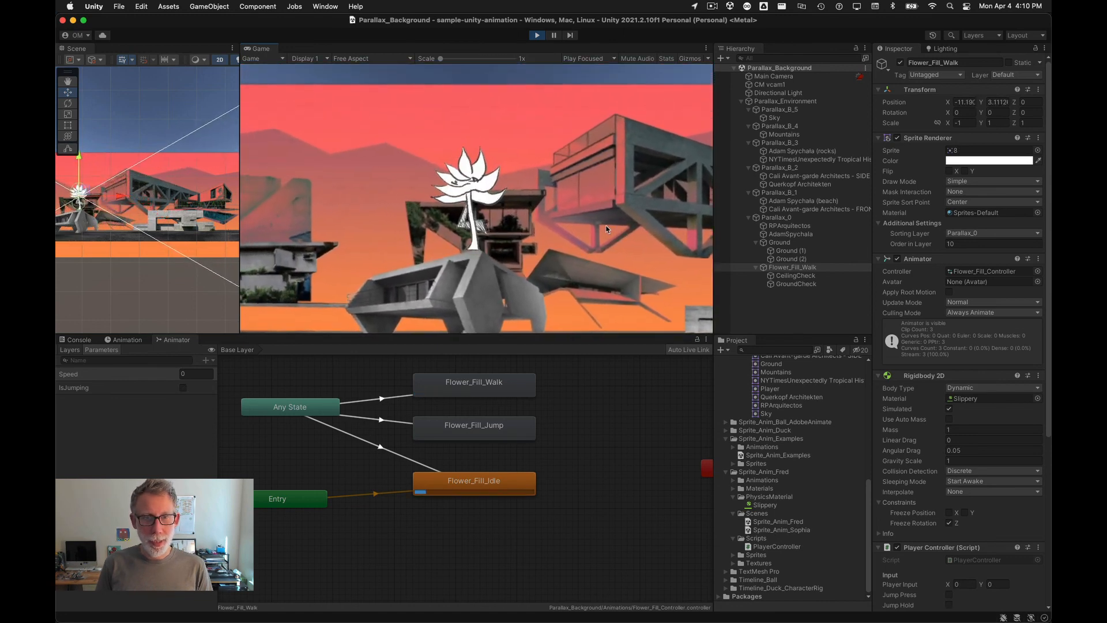
key(Left)
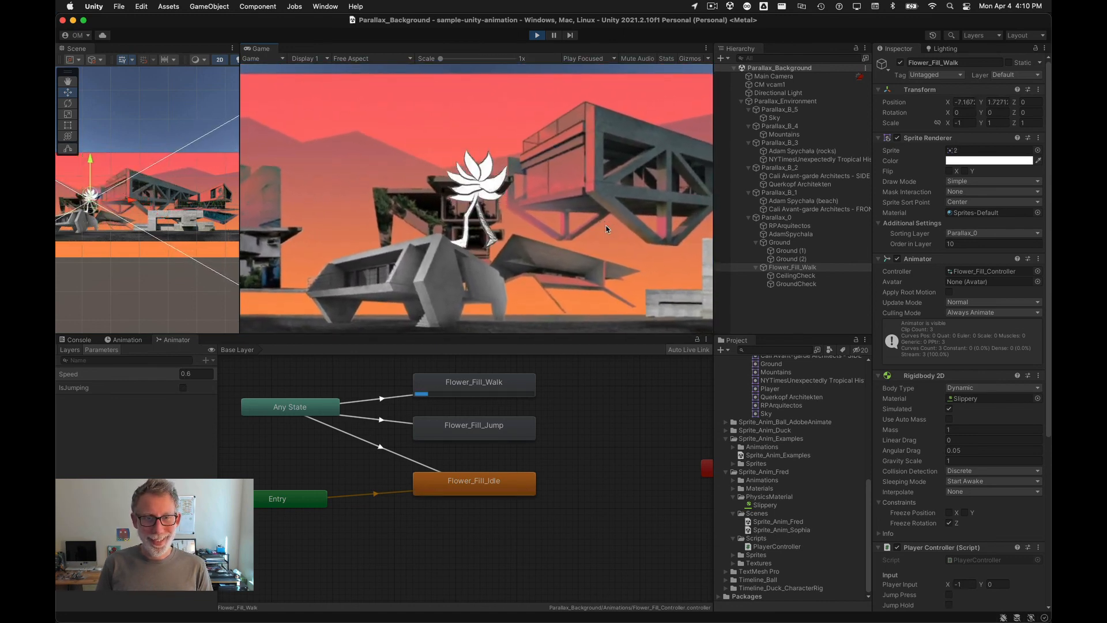